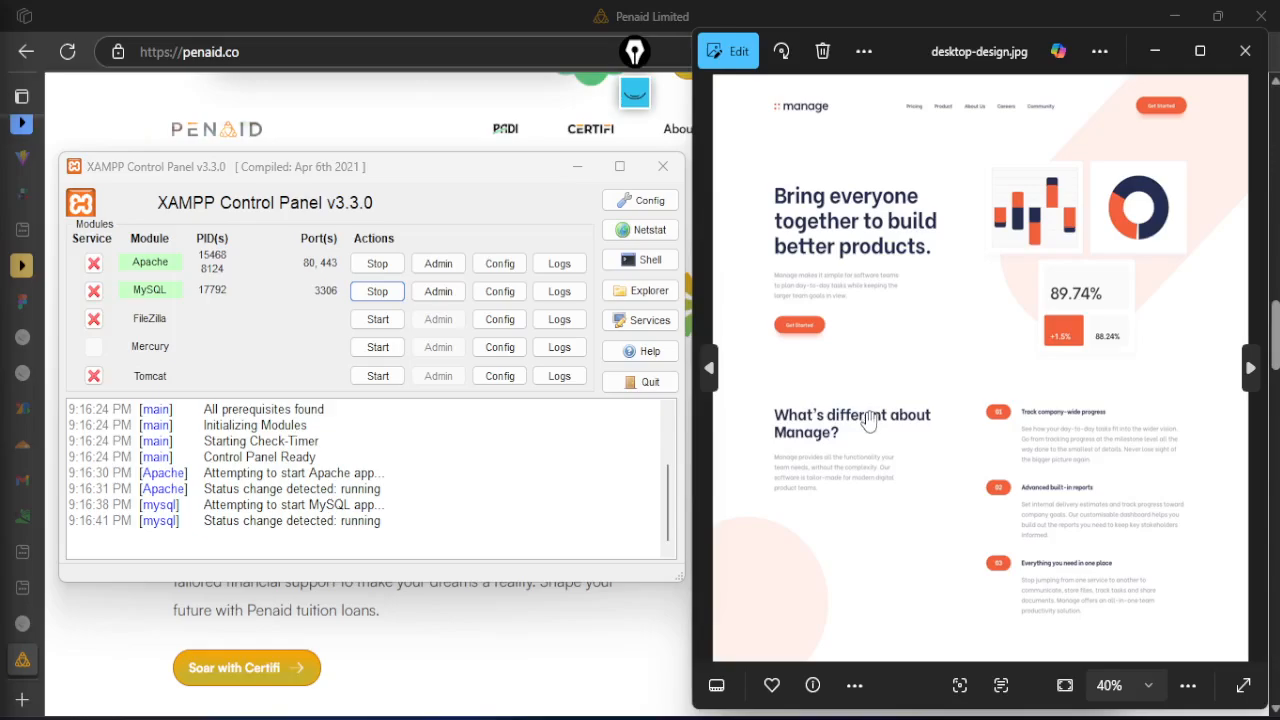
Examine the desktop-design.jpg mockup from the hero section down to the footer and back to the header
scroll(866, 500, "down", 5)
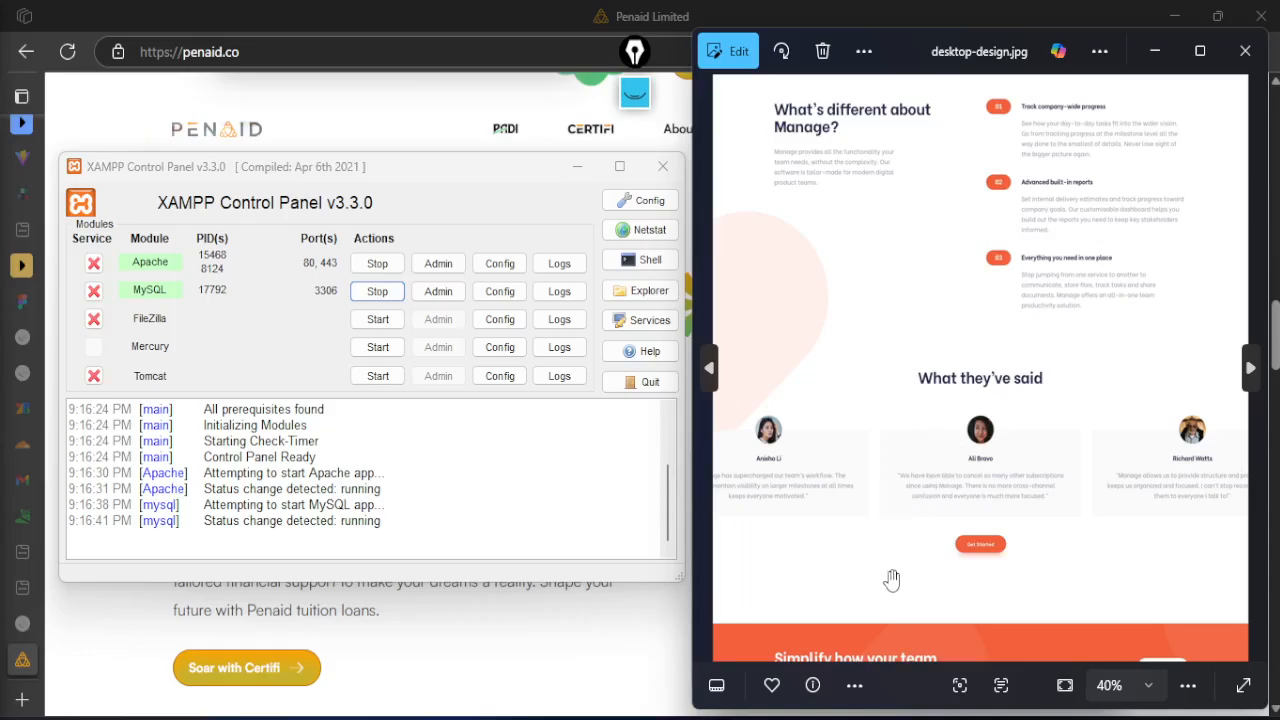
left_click_drag(891, 580, 903, 466)
scroll(1193, 582, "up", 5)
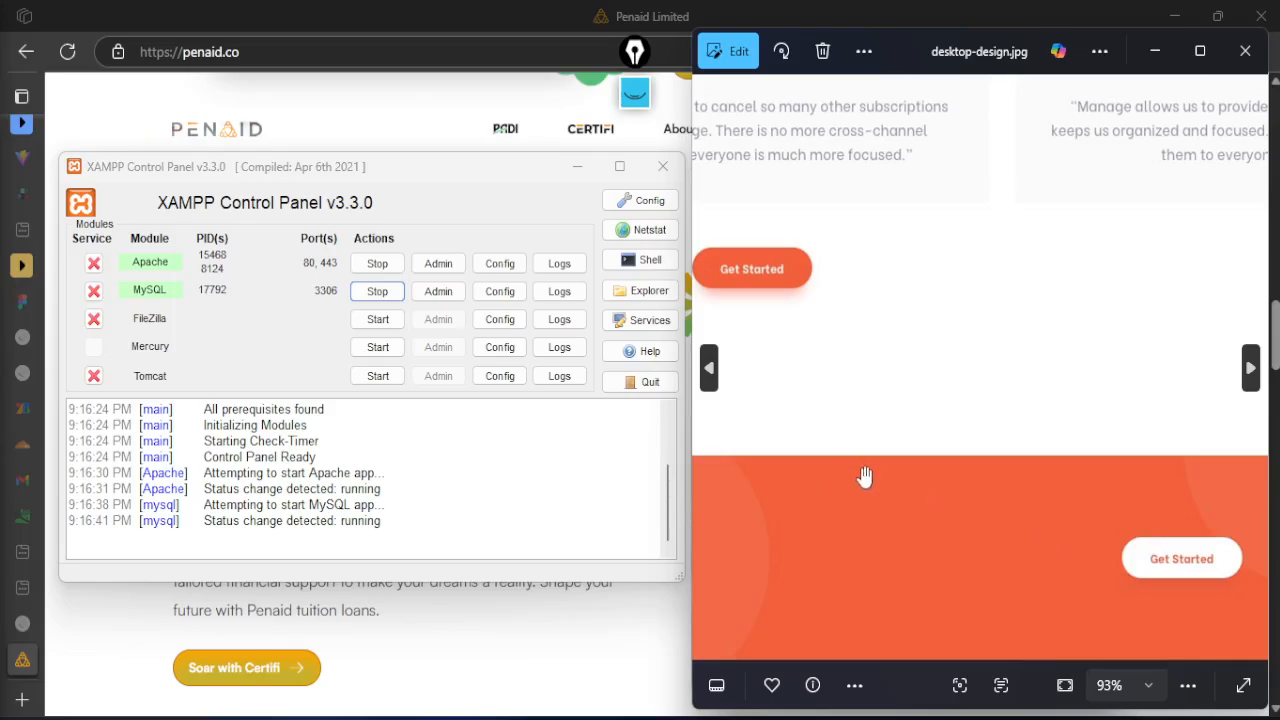
scroll(866, 480, "down", 5)
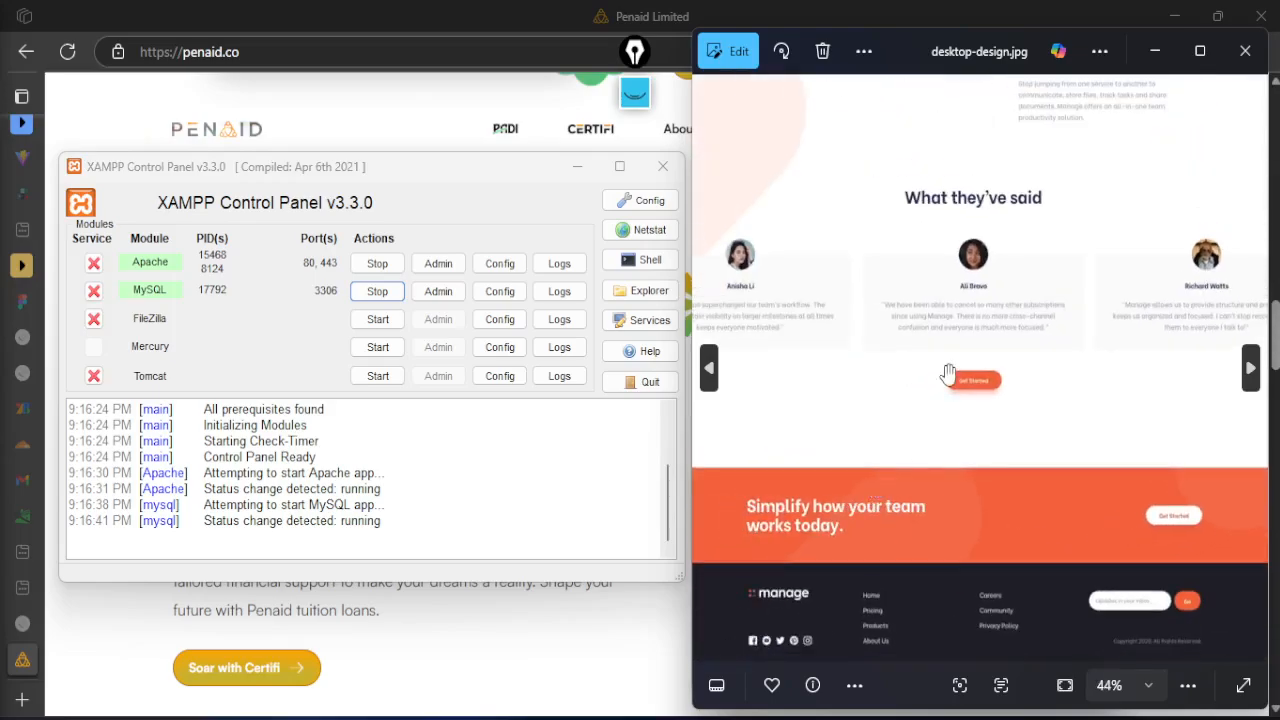
scroll(891, 343, "down", 2)
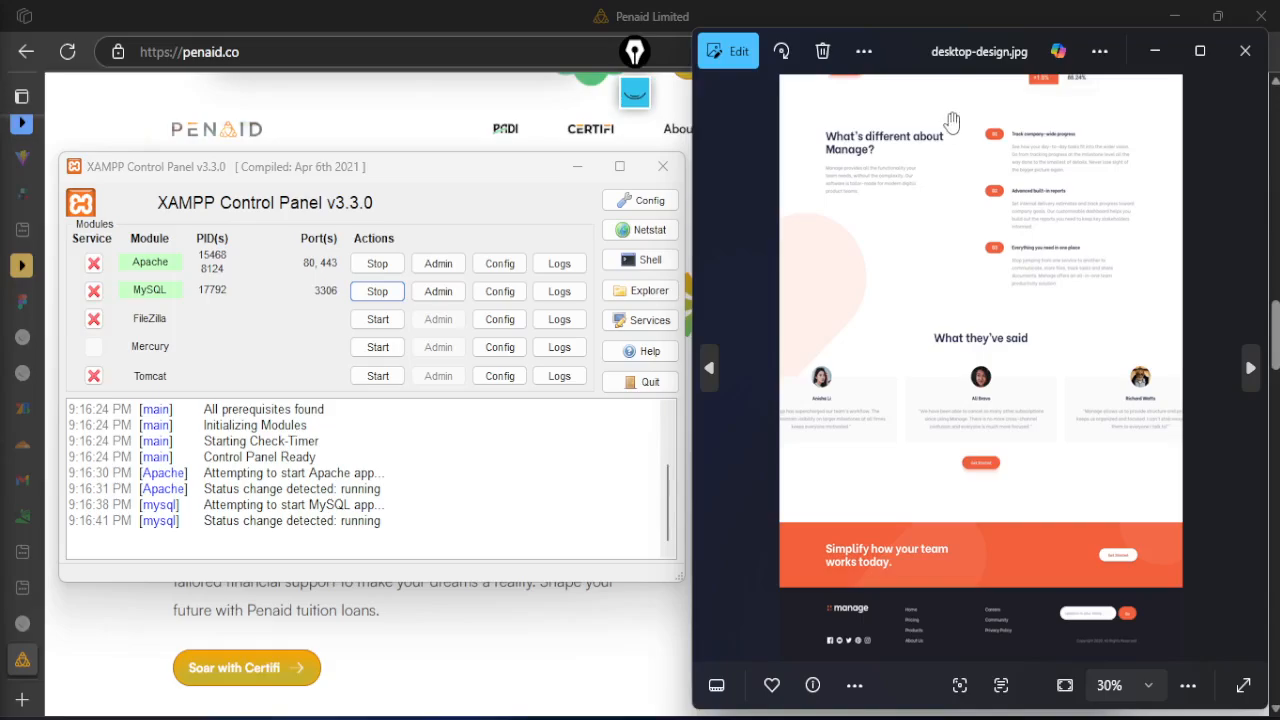
left_click_drag(949, 120, 928, 257)
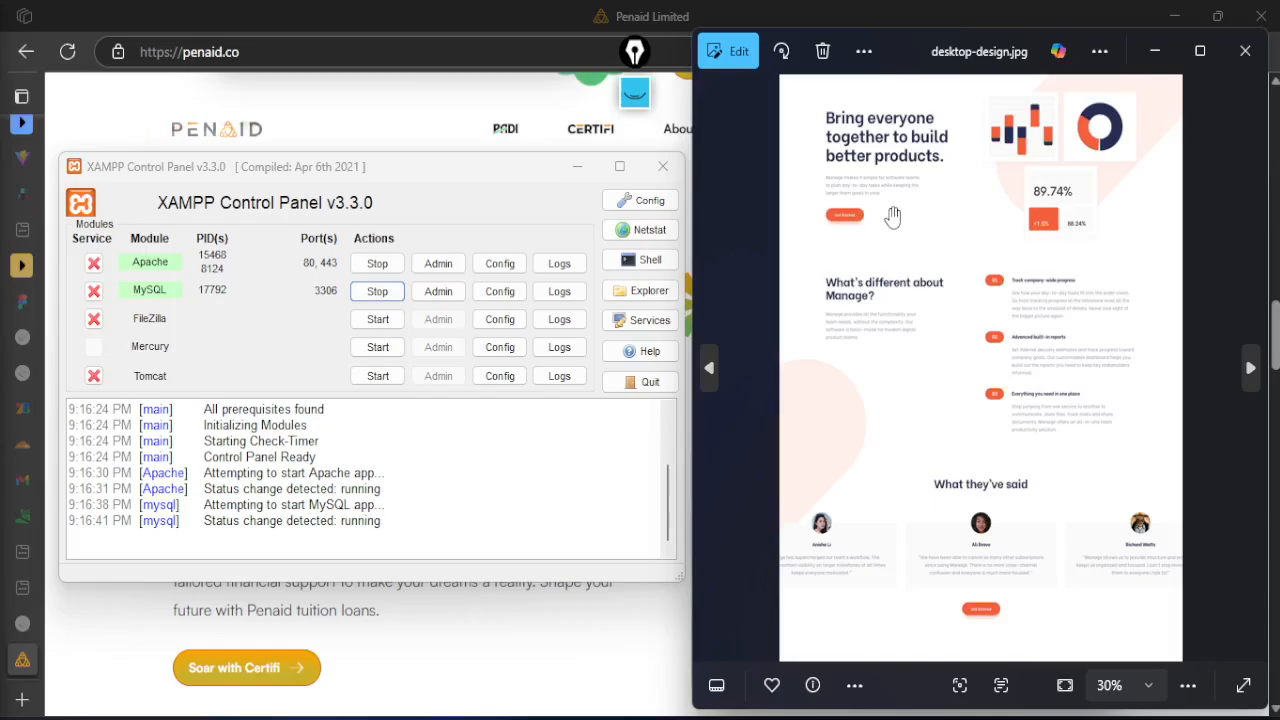
scroll(868, 130, "up", 1)
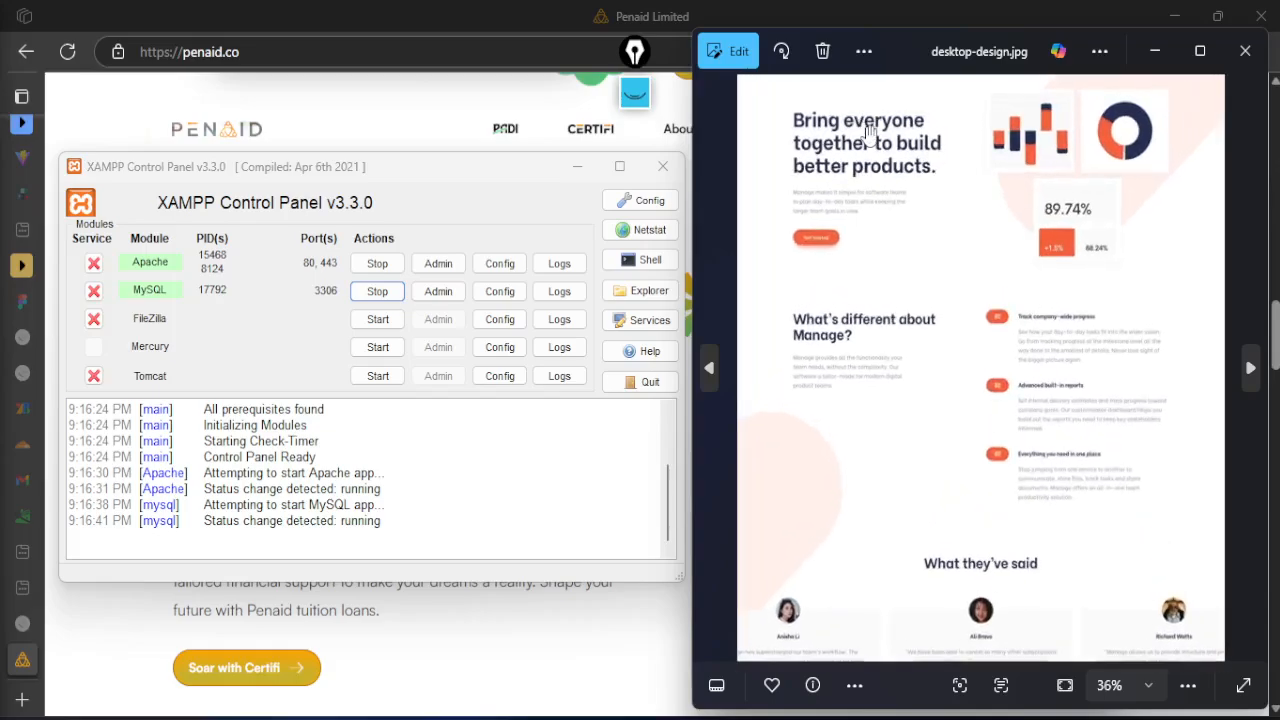
left_click_drag(868, 133, 874, 205)
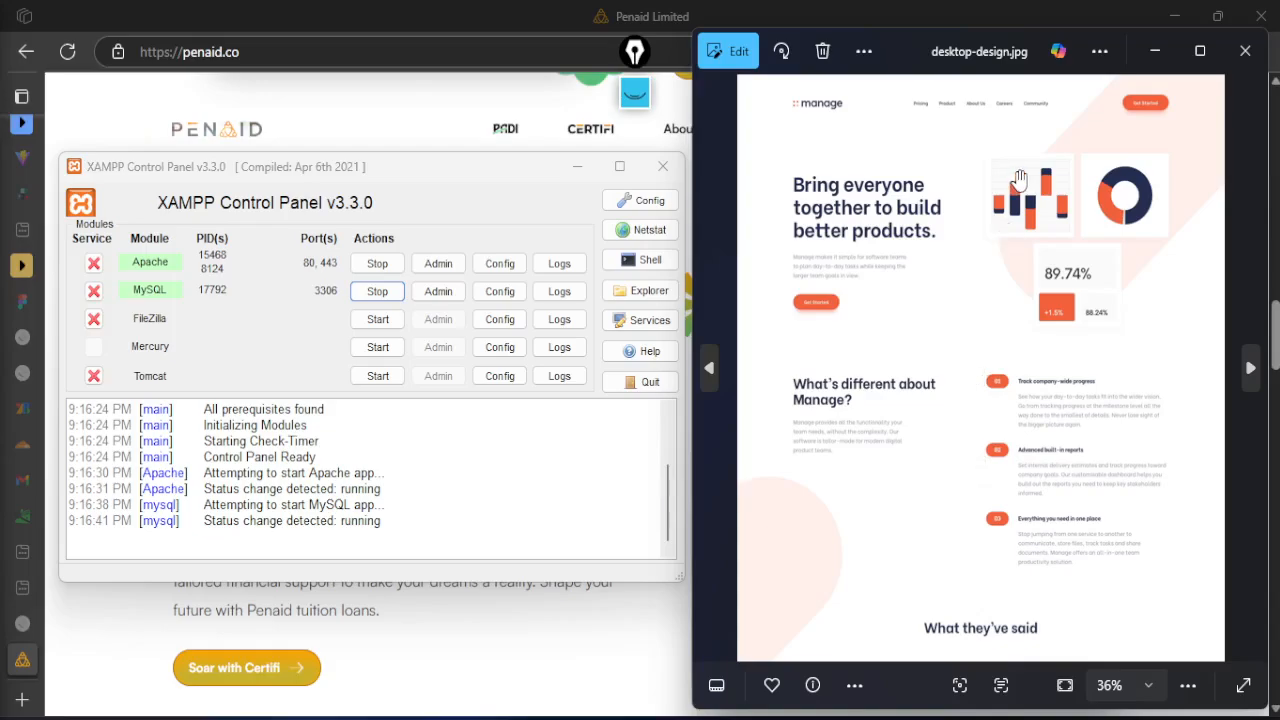
scroll(1025, 157, "up", 2)
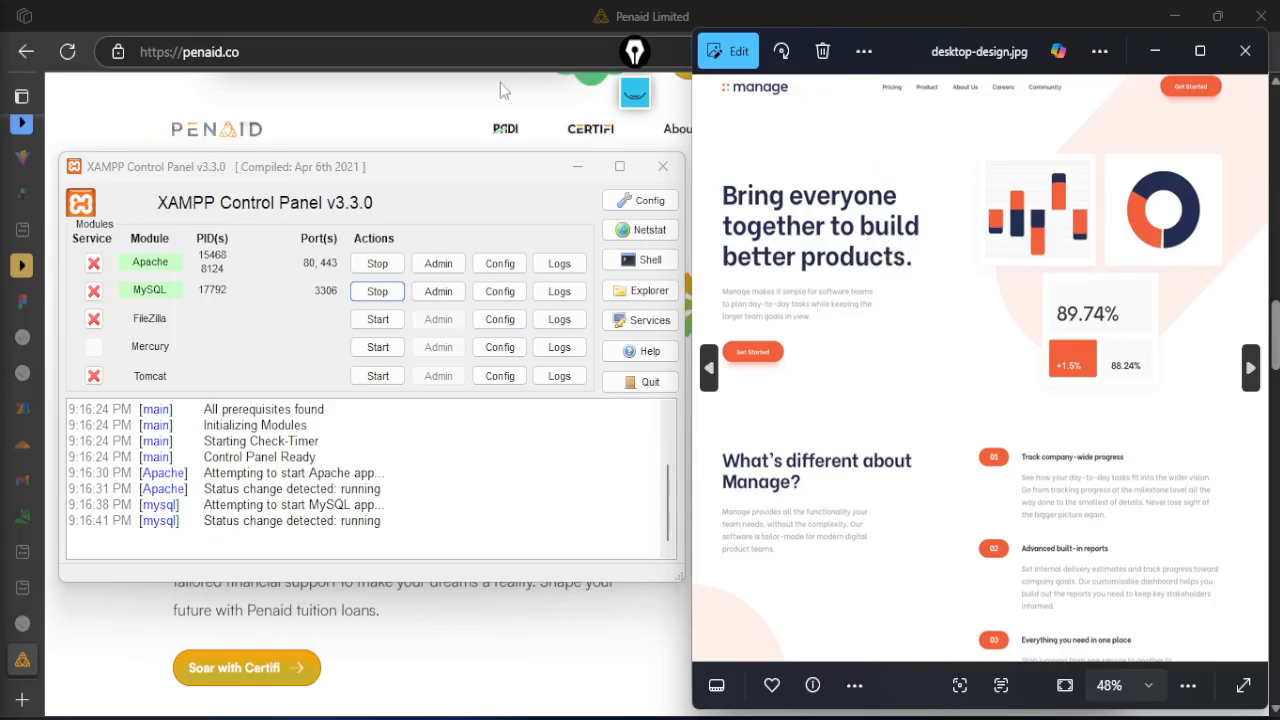
Show active-states.jpg and examine its button and link hover states, then bring the XAMPP Control Panel to the front
left_click_drag(235, 178, 283, 140)
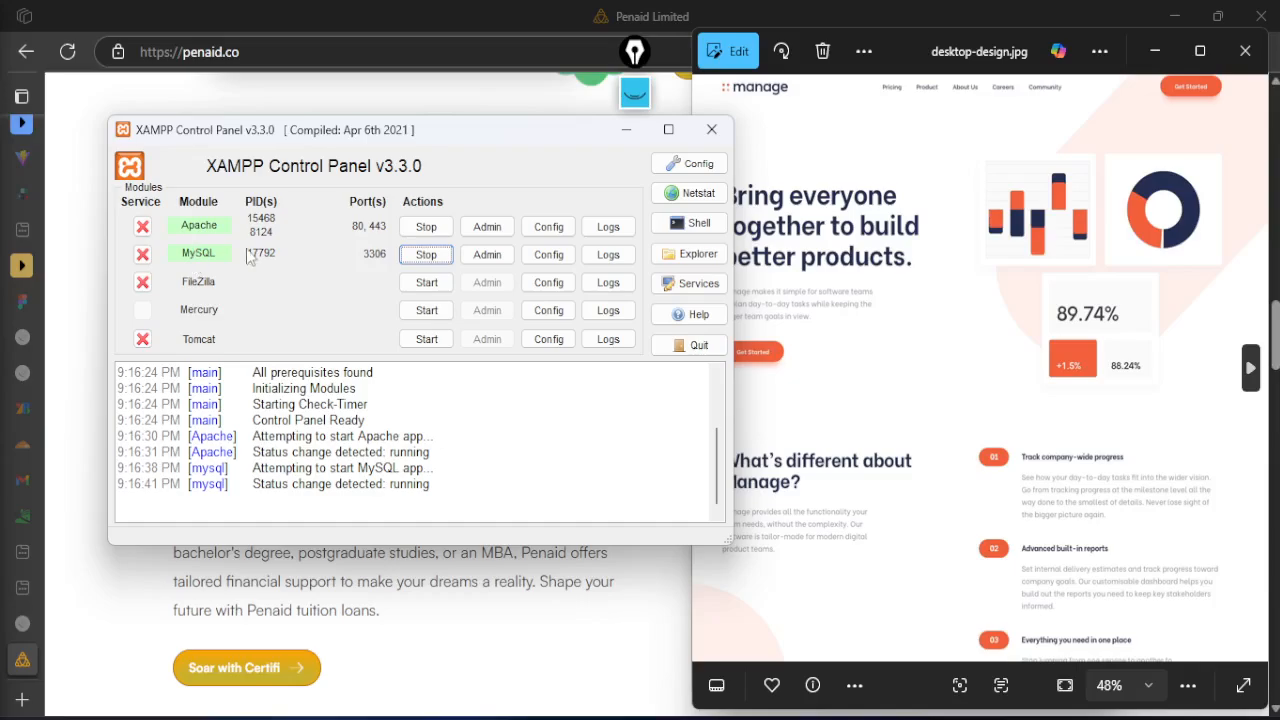
left_click(770, 282)
key("Left")
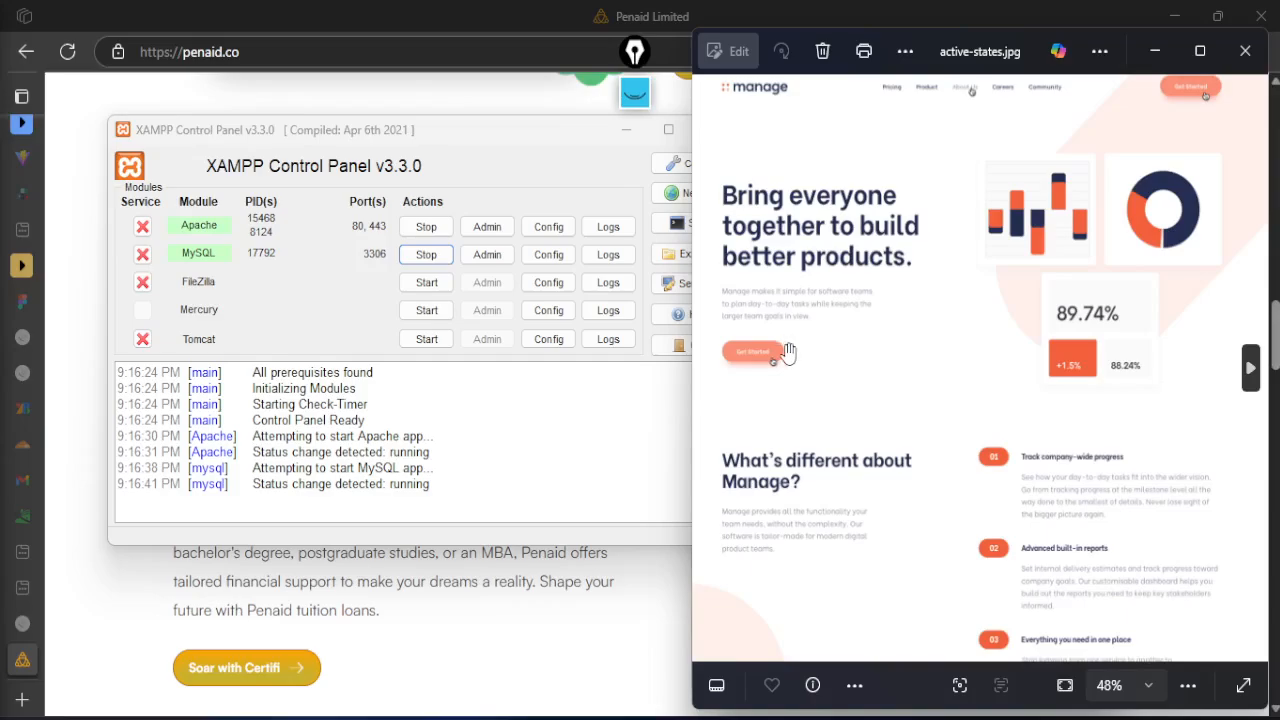
scroll(785, 348, "down", 3)
scroll(975, 222, "up", 3)
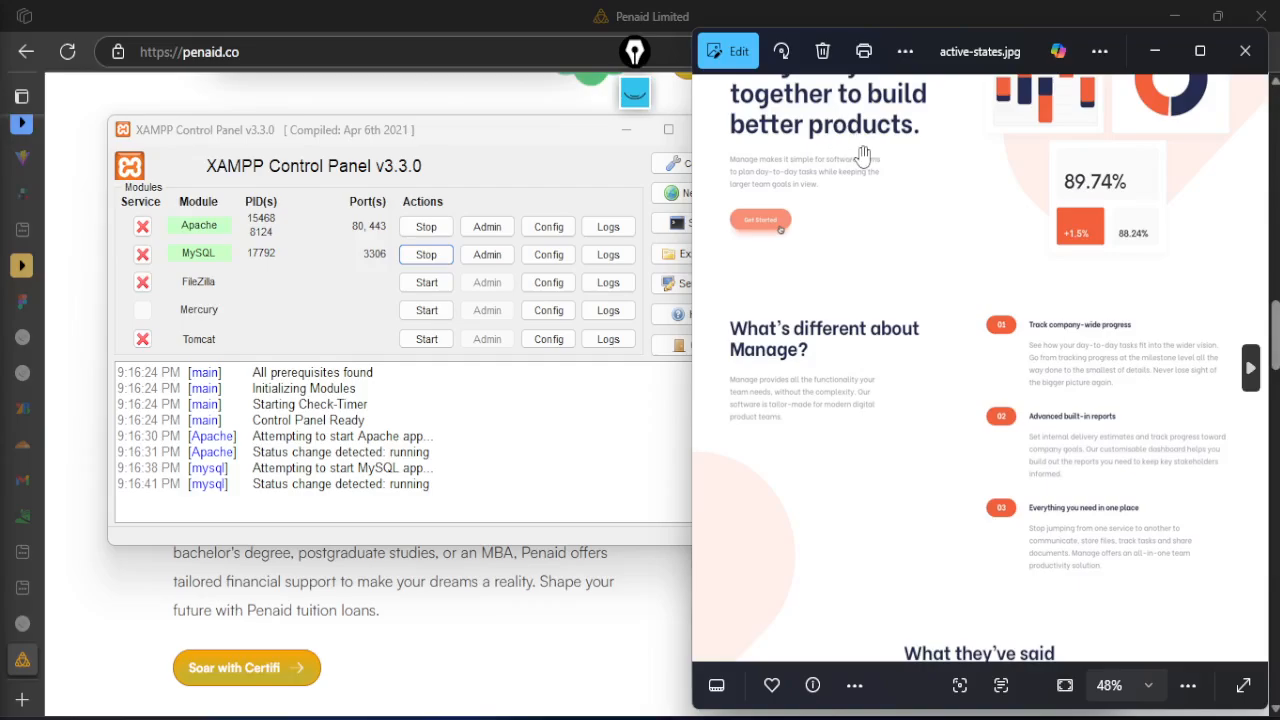
left_click_drag(852, 196, 860, 377)
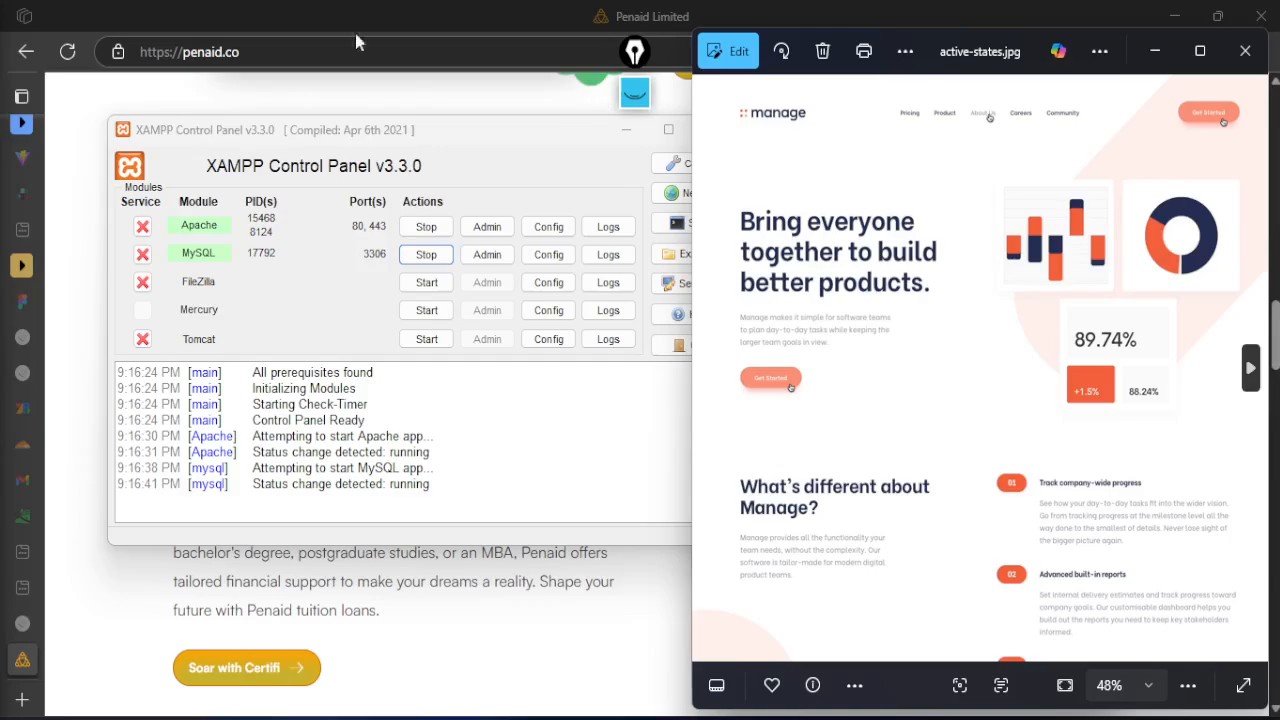
left_click(295, 134)
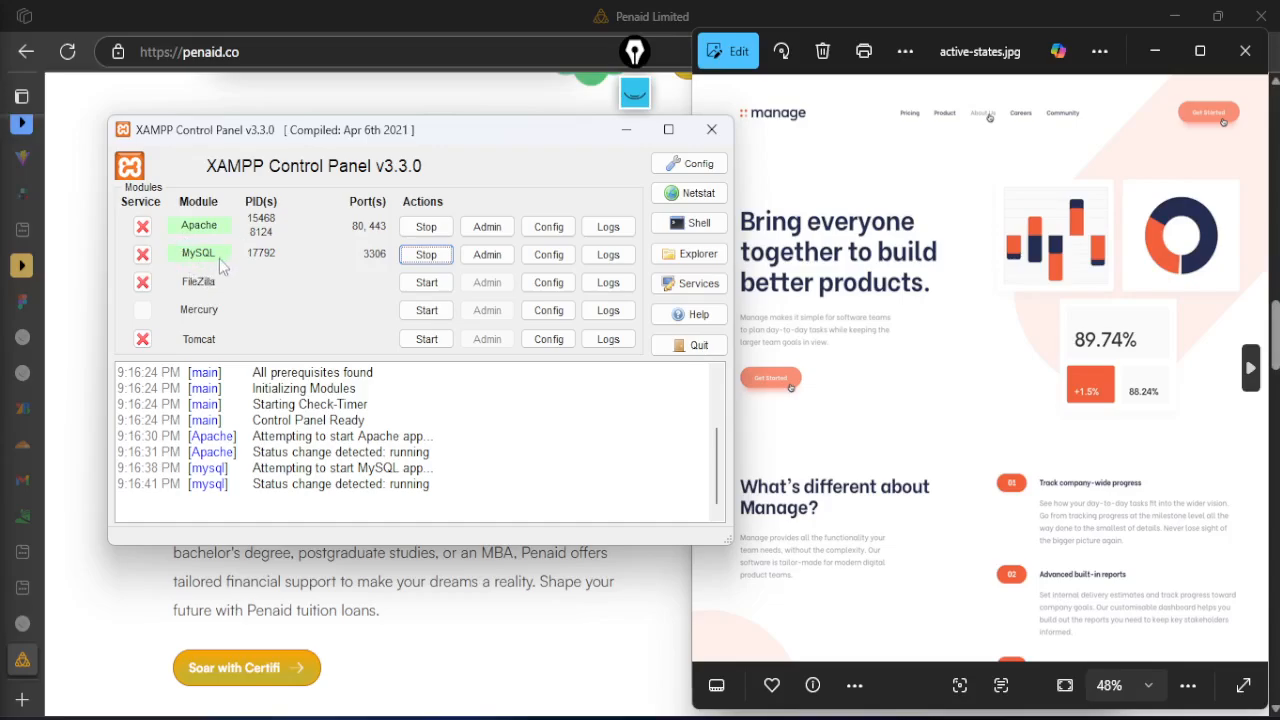
Switch to the browser and open wordpress.org in a new tab
left_click(208, 14)
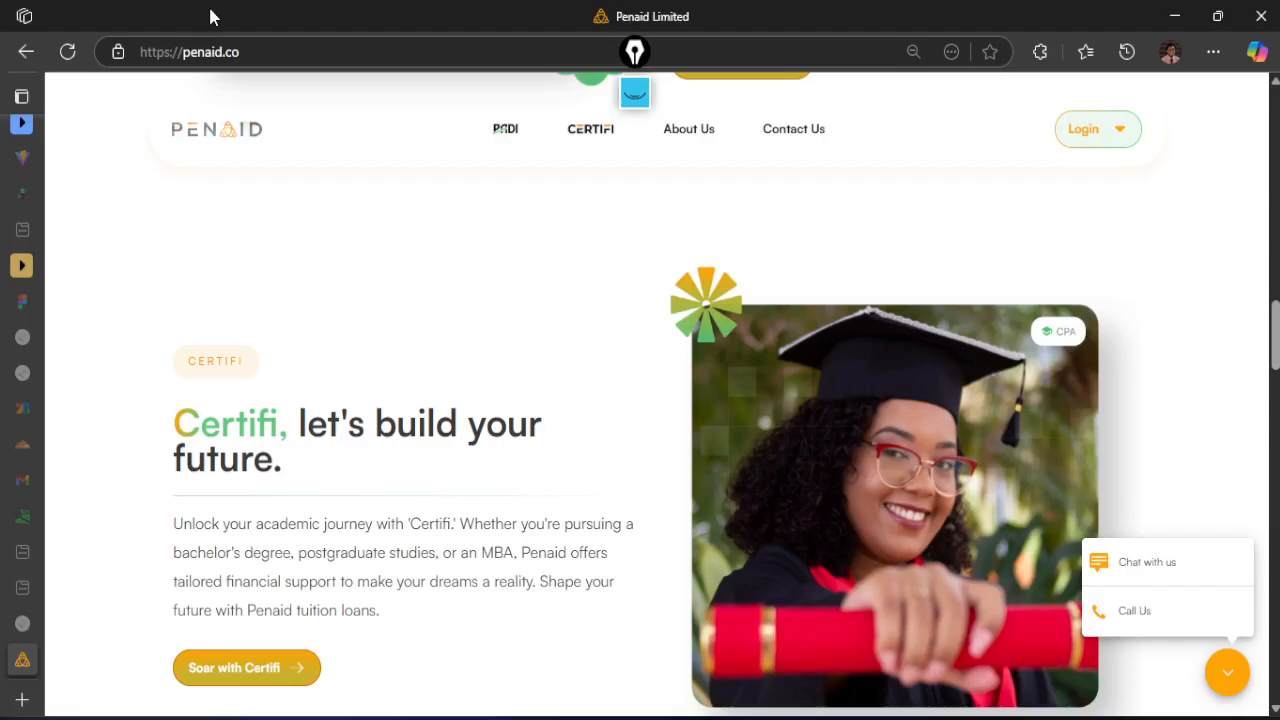
left_click(24, 699)
type("word")
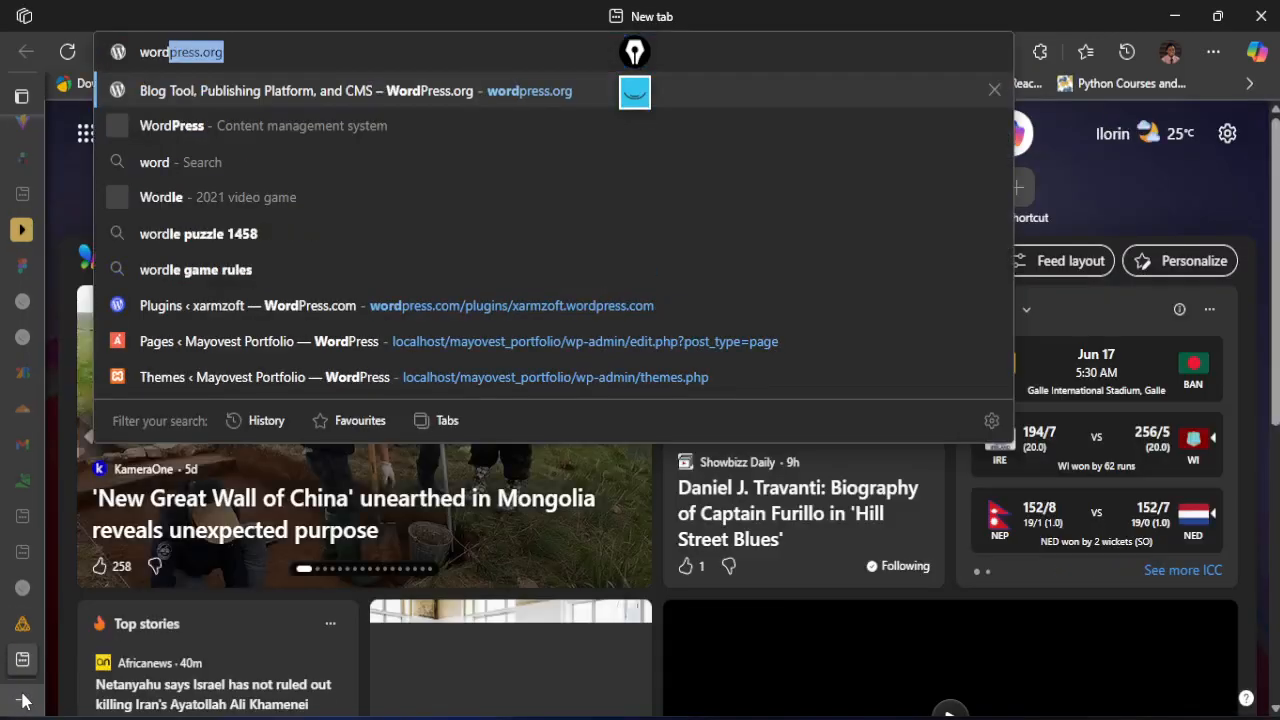
key("Tab")
key("Return")
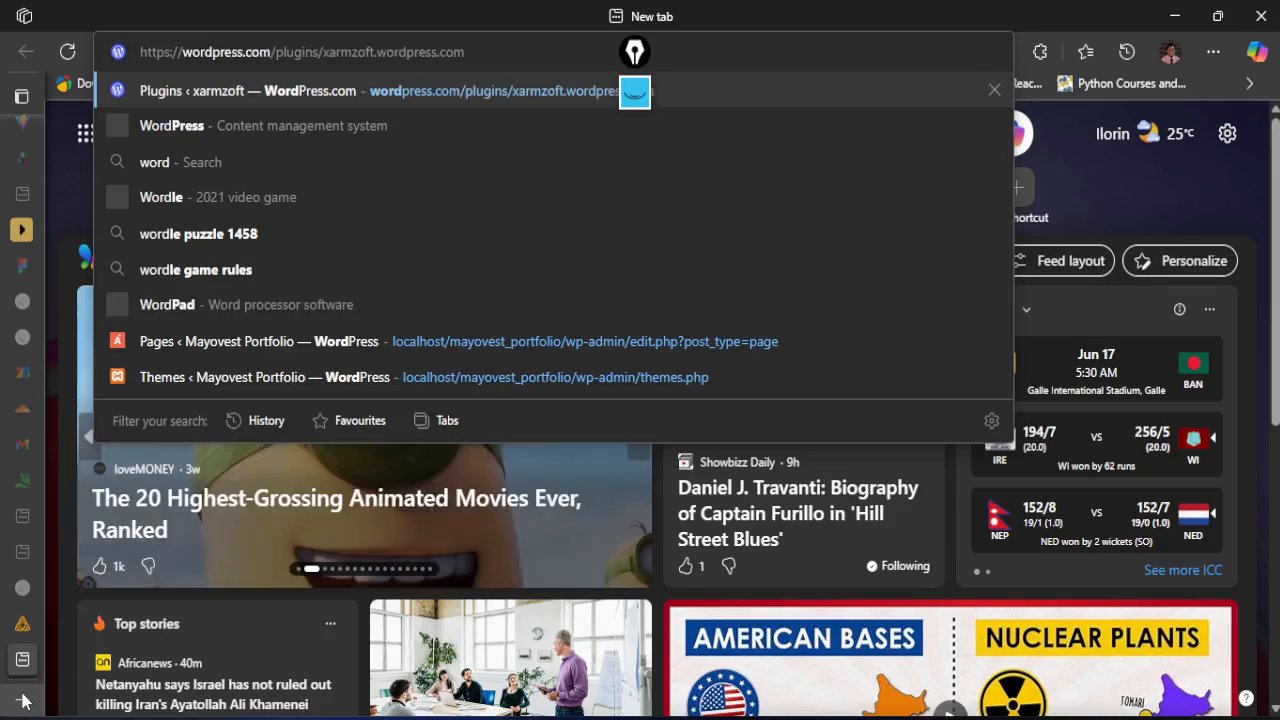
left_click_drag(465, 52, 274, 34)
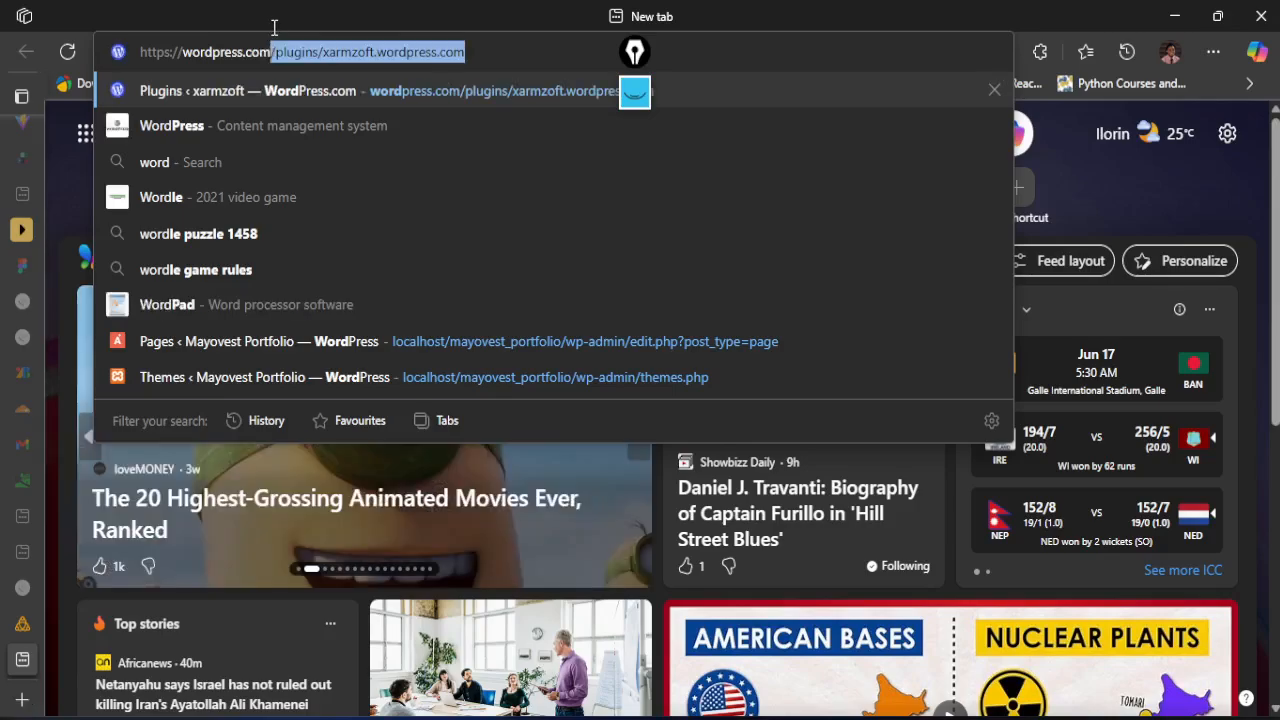
key("BackSpace")
key("BackSpace")
key("BackSpace")
key("BackSpace")
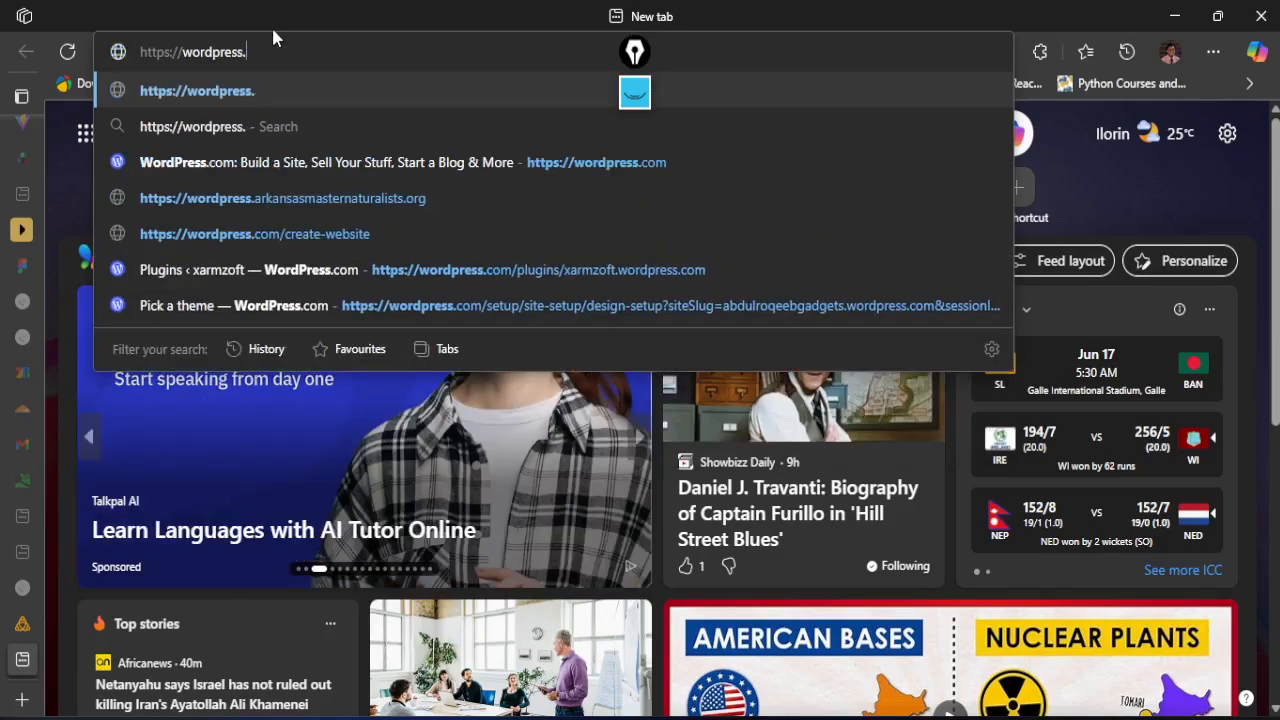
type("org")
key("Return")
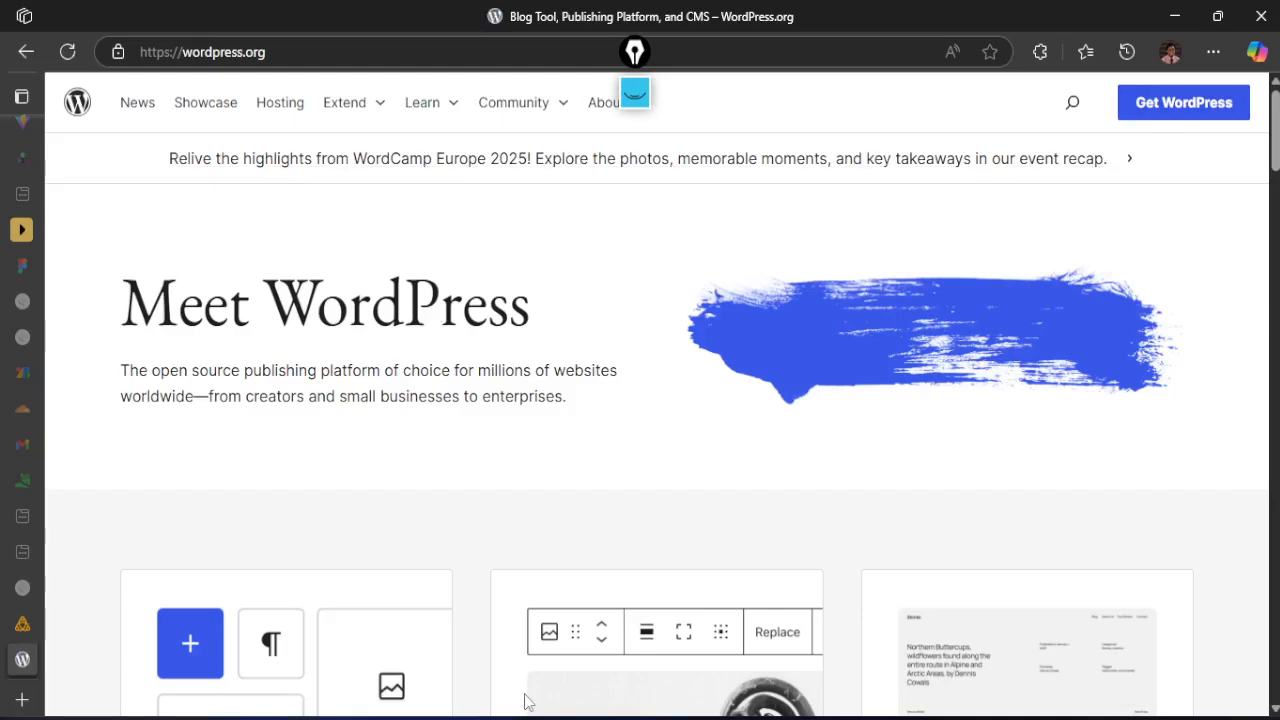
Switch to File Explorer and copy the extracted wordpress folder in Downloads
mouse_move(527, 712)
mouse_move(514, 631)
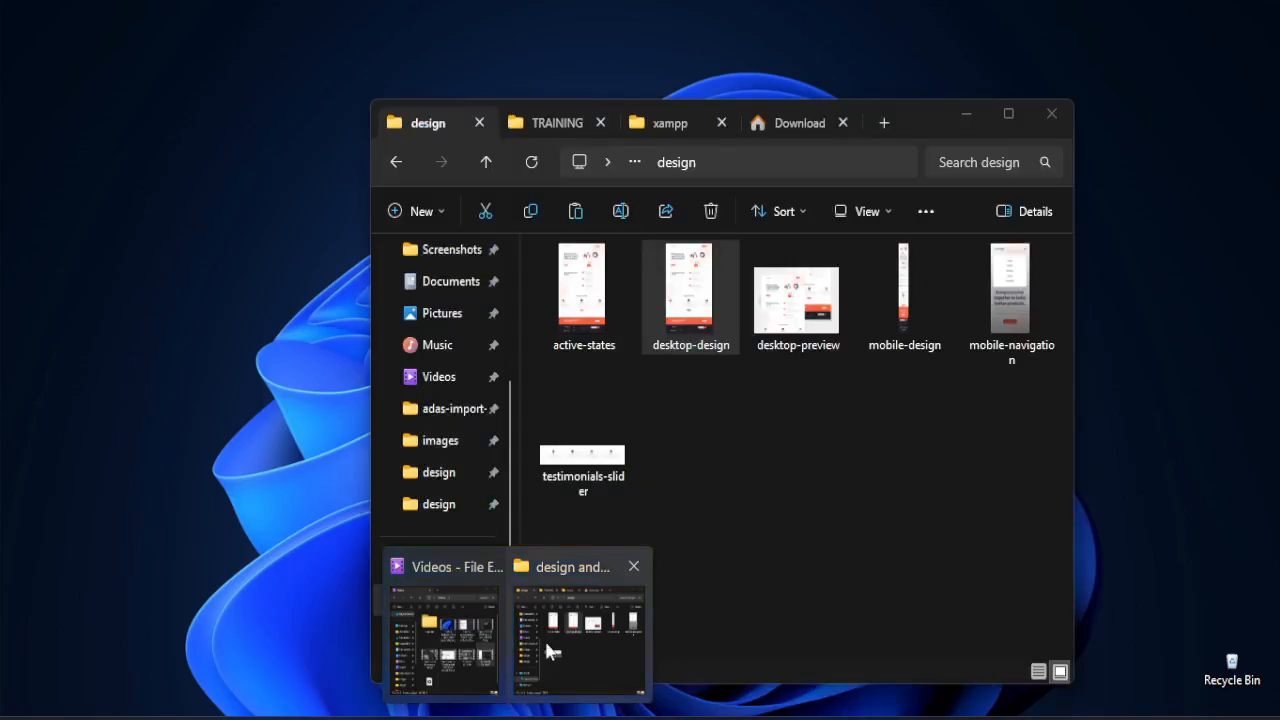
left_click(550, 651)
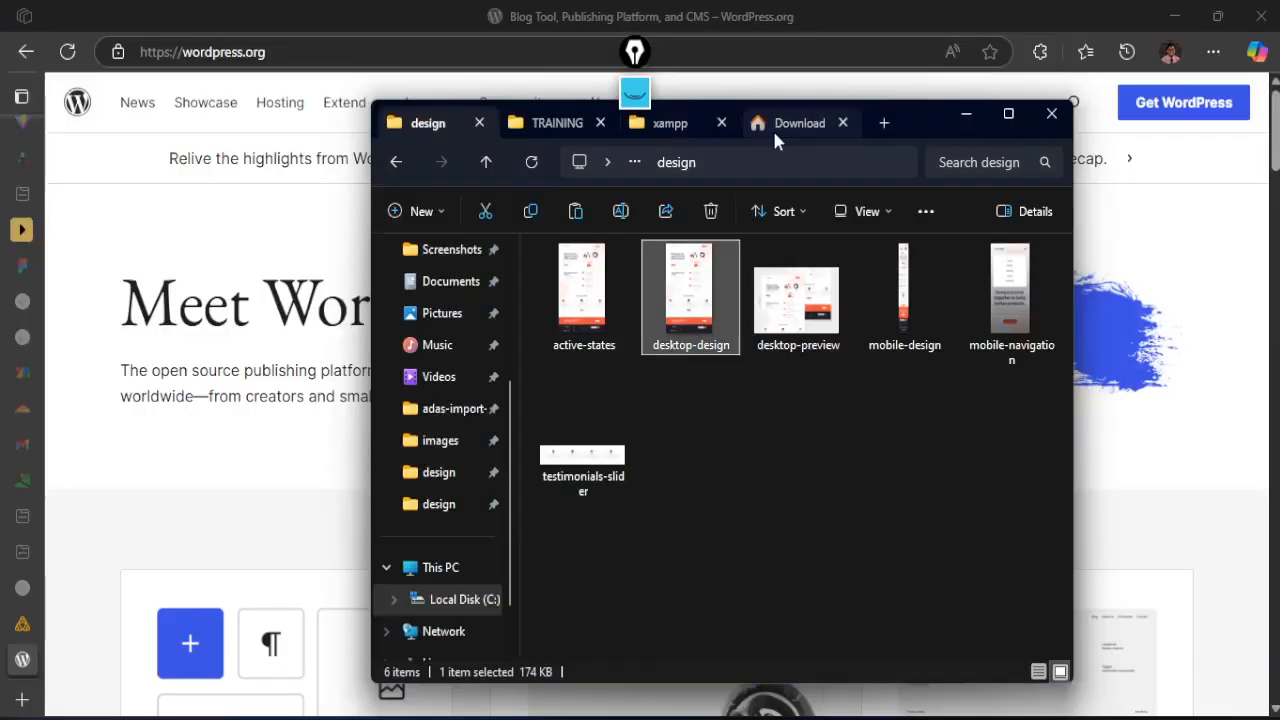
left_click(772, 128)
left_click(896, 342)
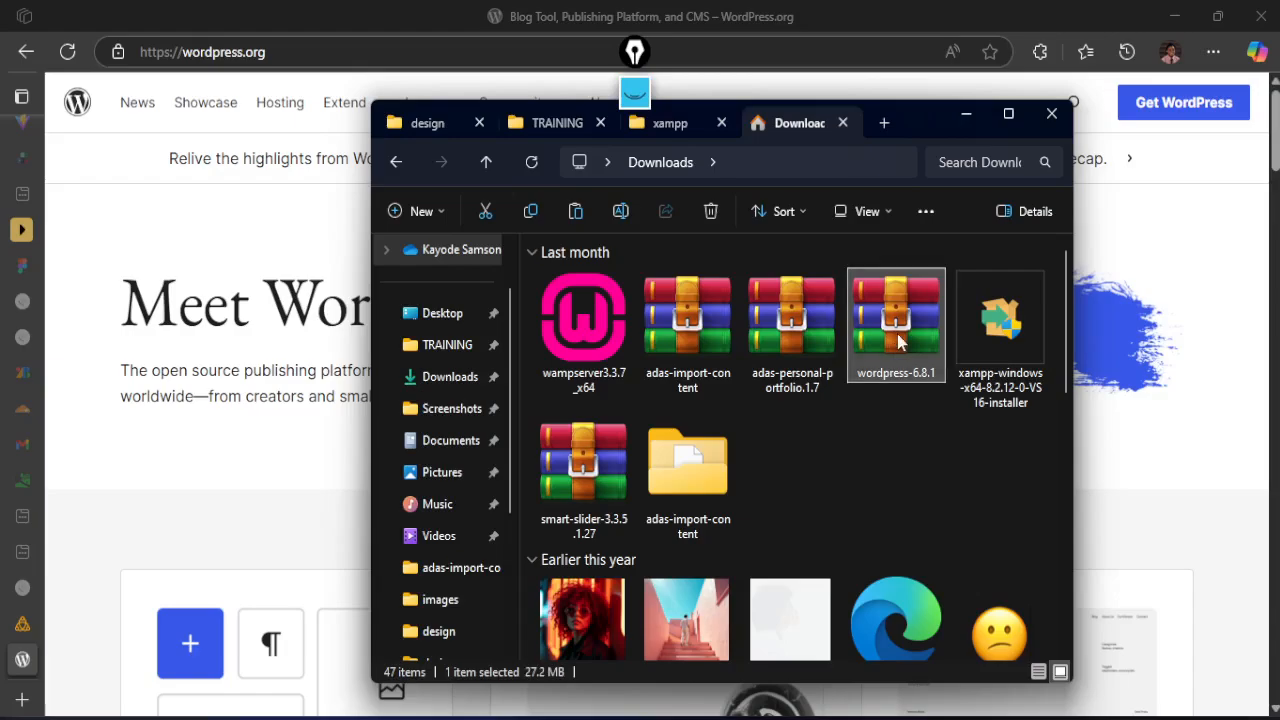
key("w")
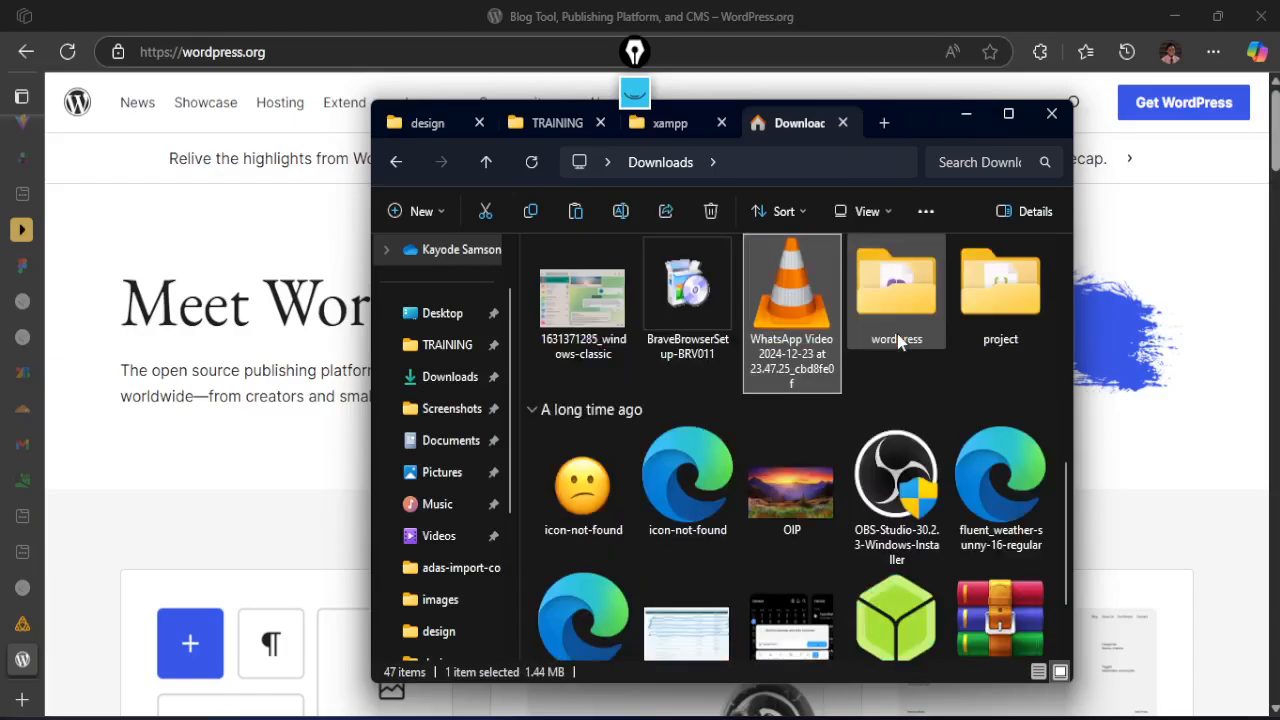
double_click(907, 273)
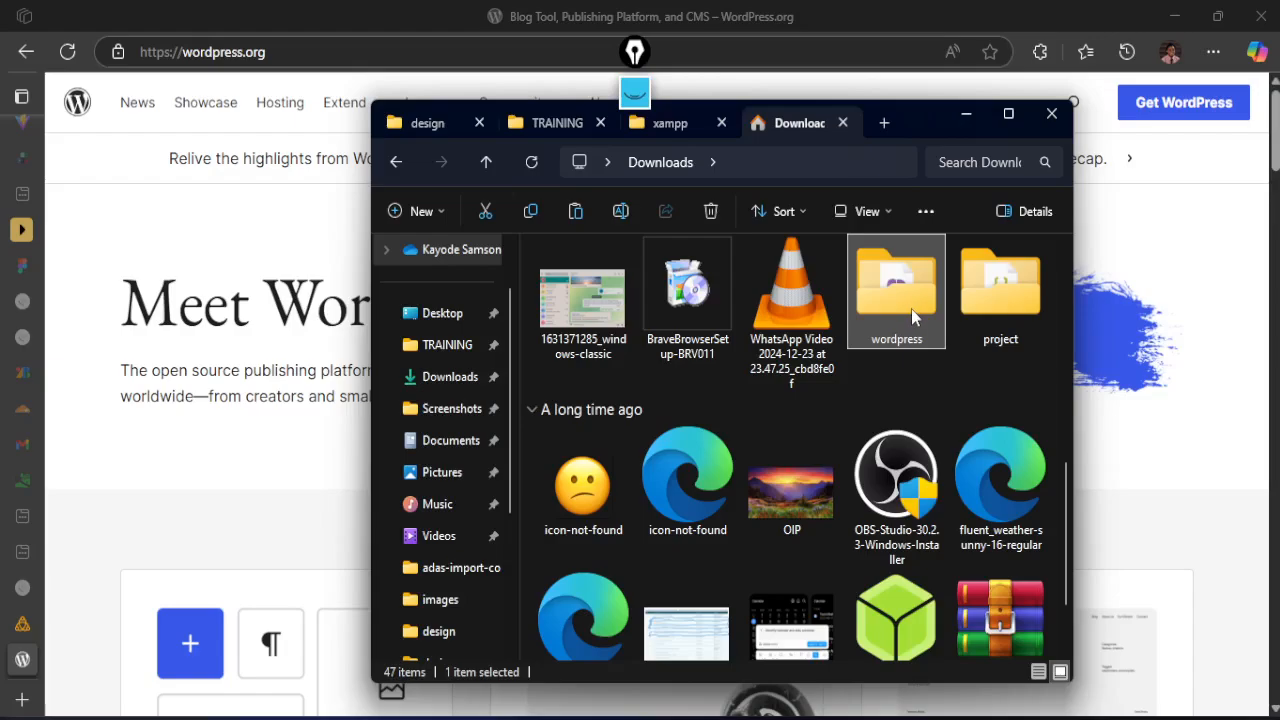
Paste the copied wordpress folder into the htdocs folder inside C:\xampp
left_click(653, 125)
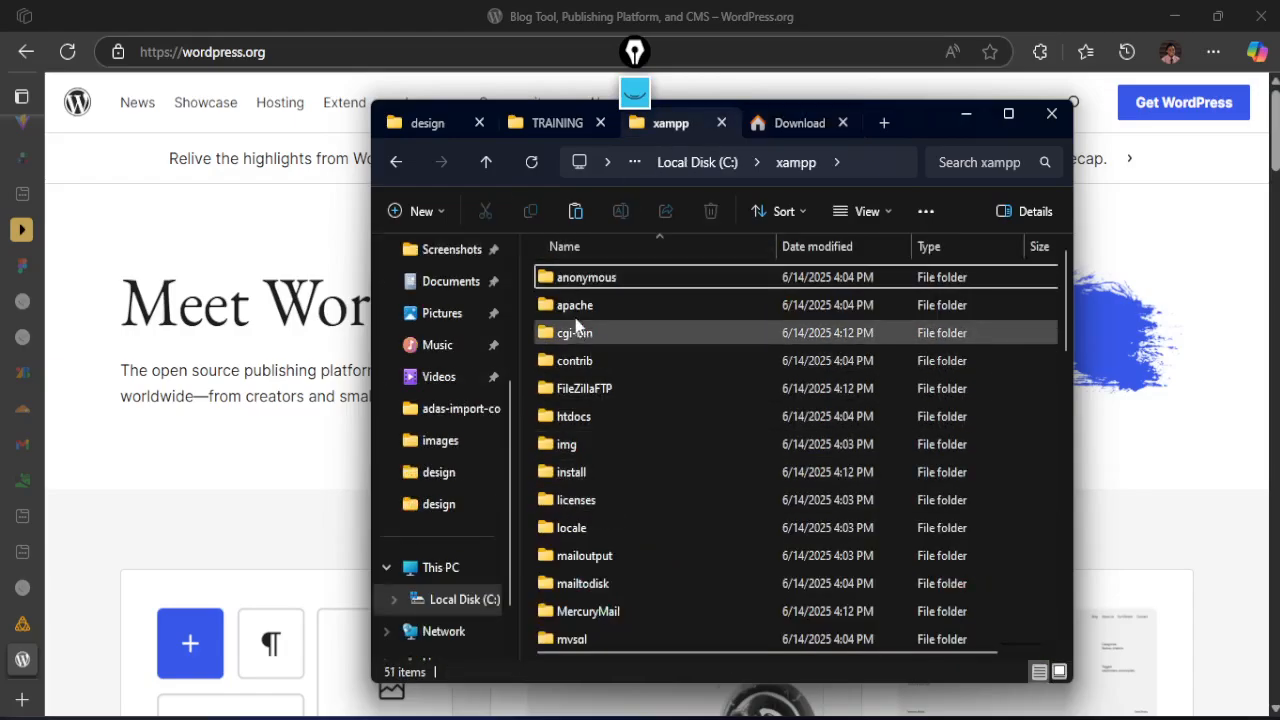
left_click(573, 420)
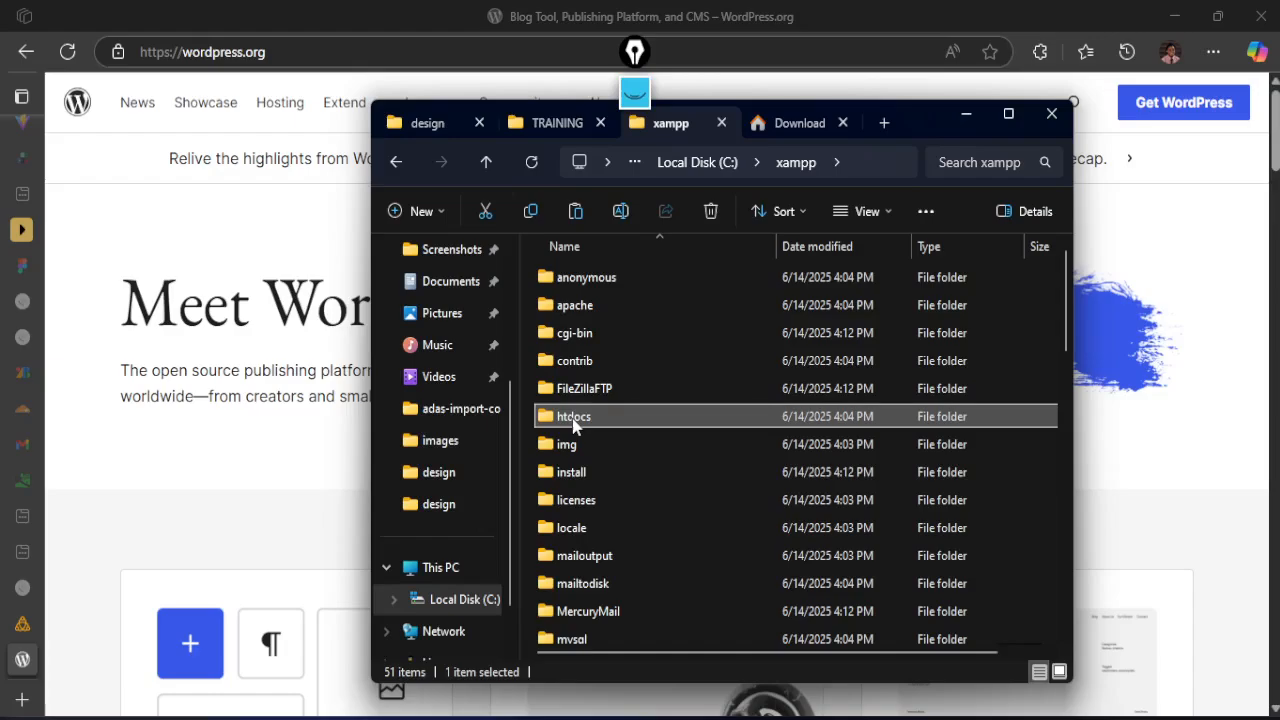
double_click(573, 420)
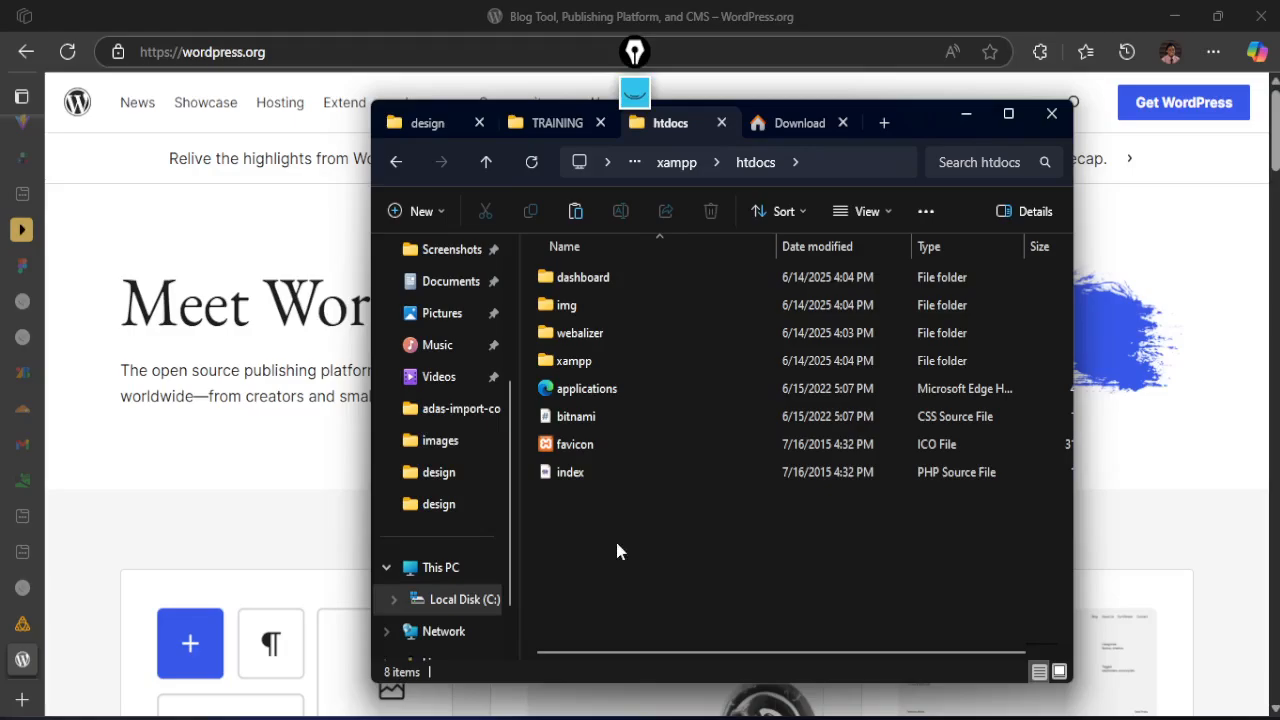
key("ctrl+v")
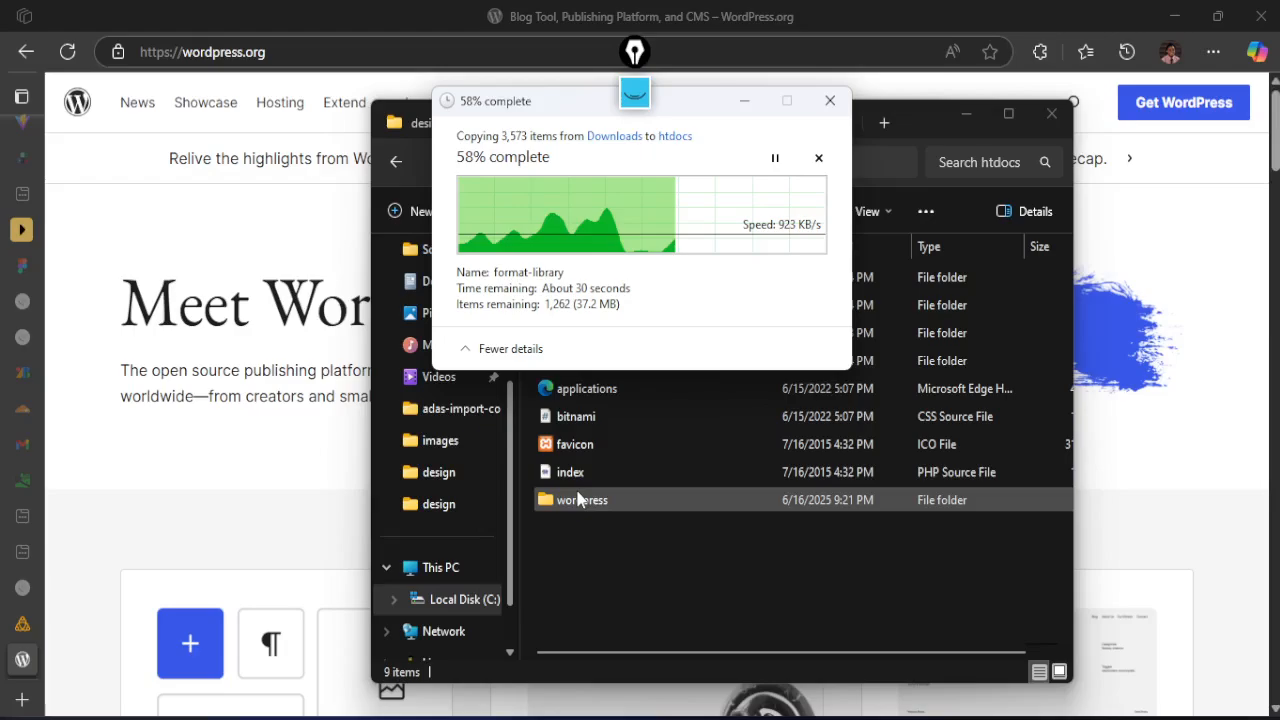
Rename the wordpress folder in htdocs to manage
key("alt+Tab")
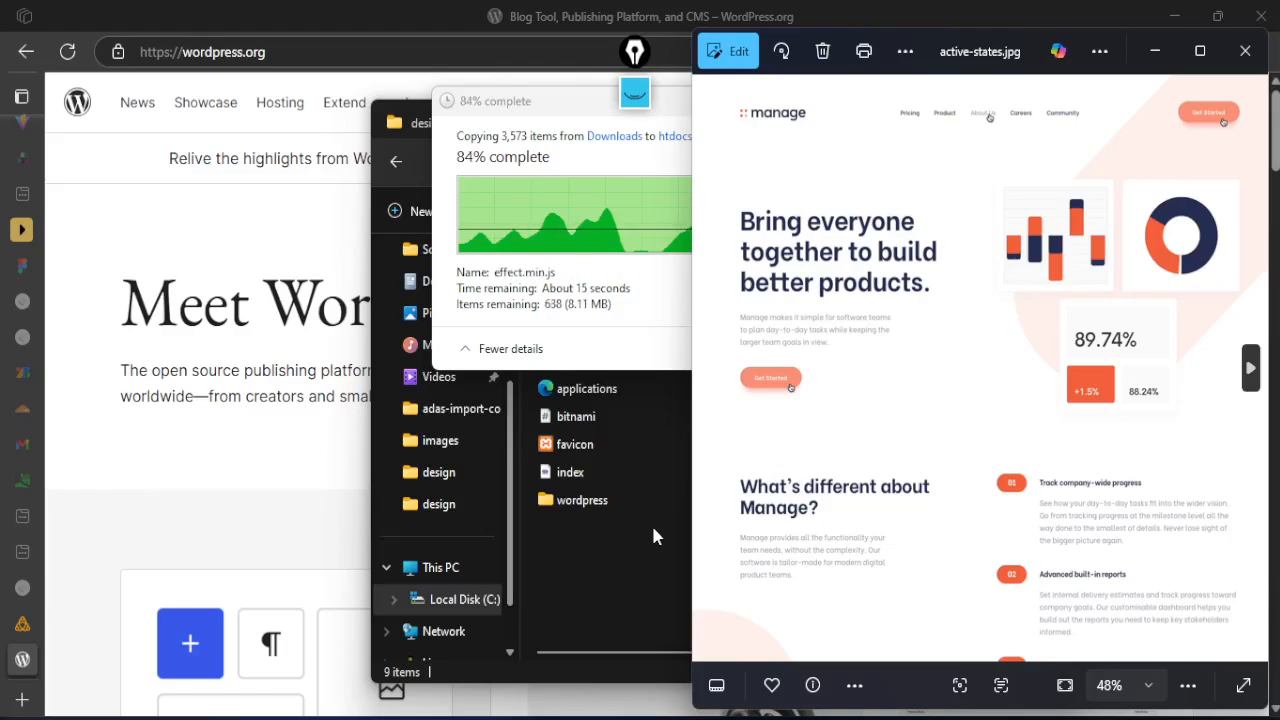
left_click(591, 559)
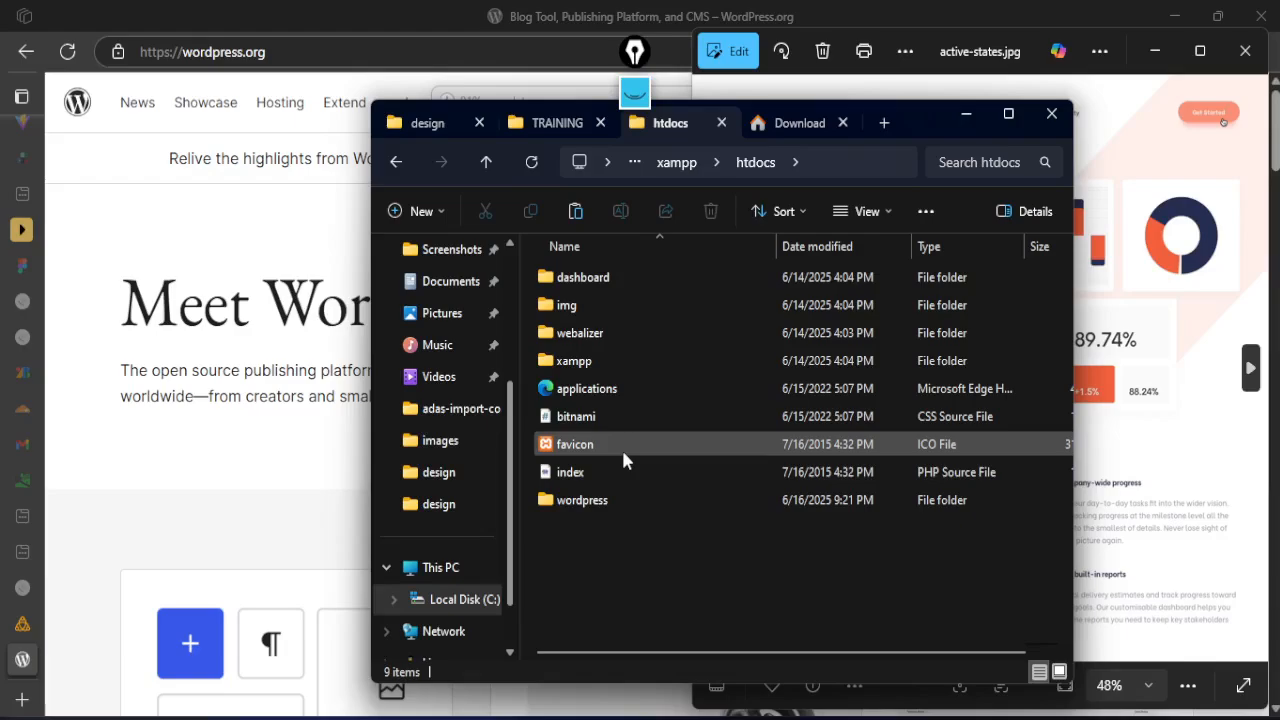
left_click(600, 500)
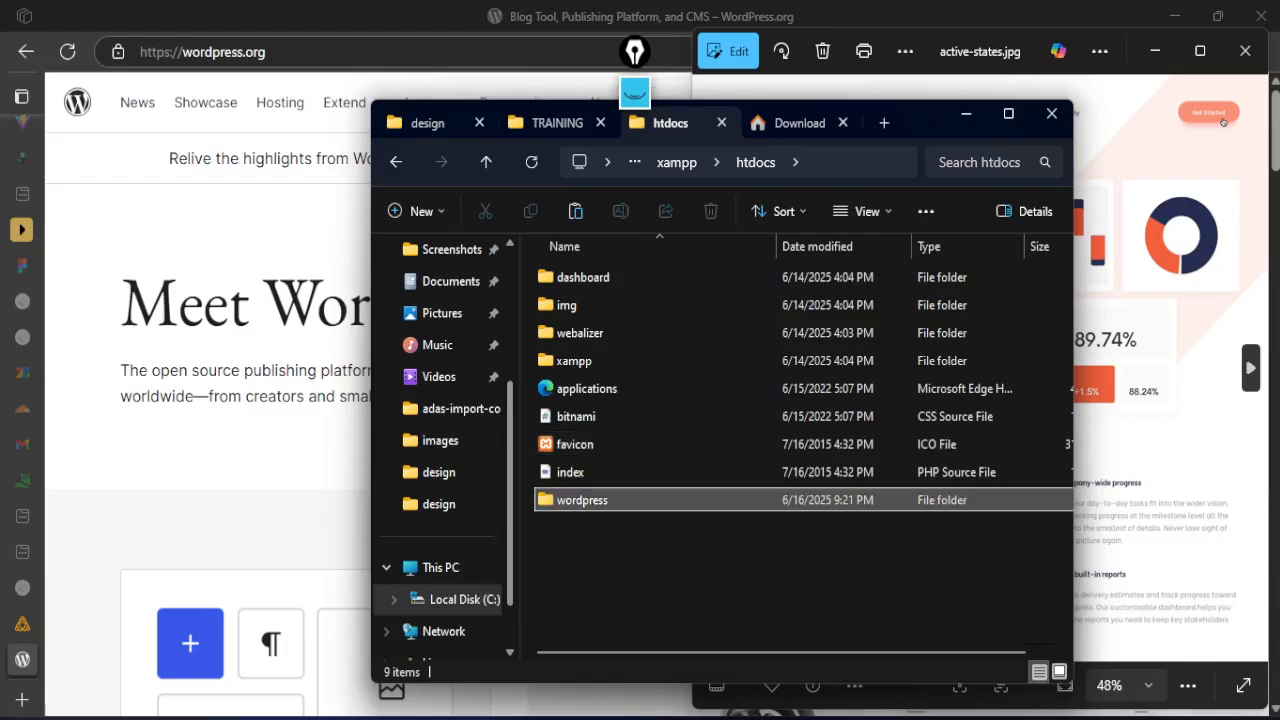
left_click(582, 503)
left_click(582, 501)
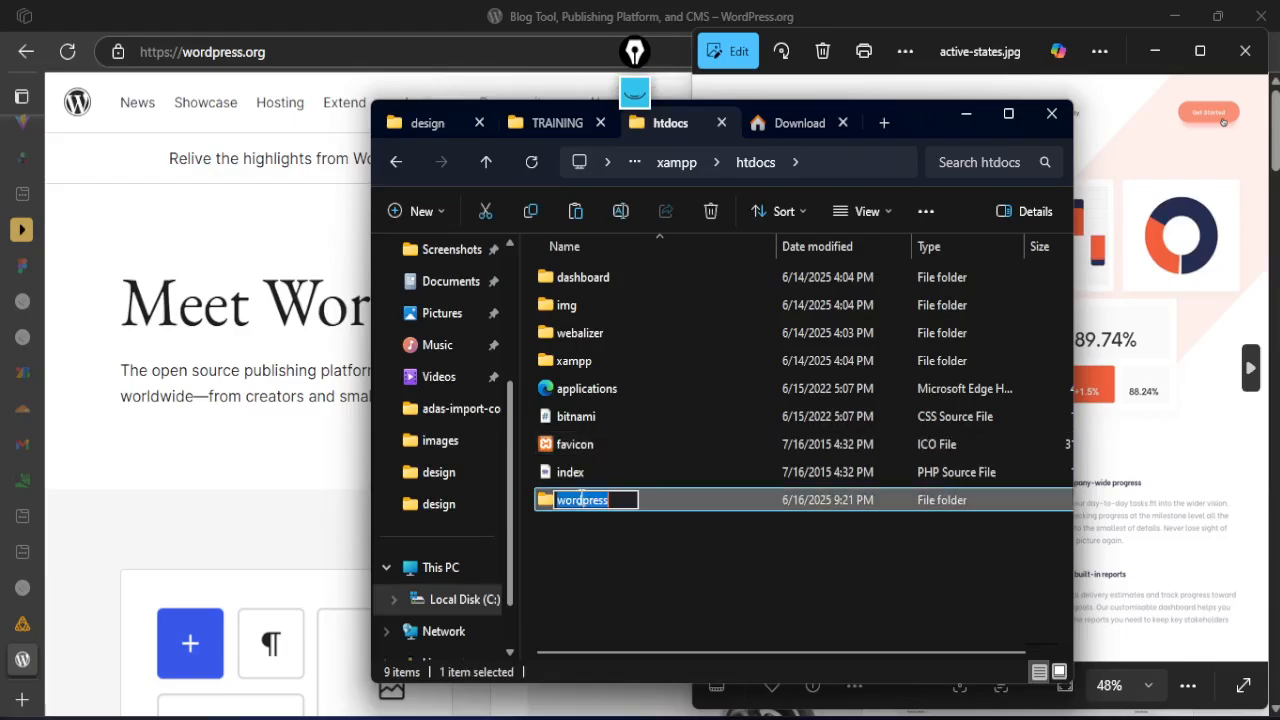
type("manage")
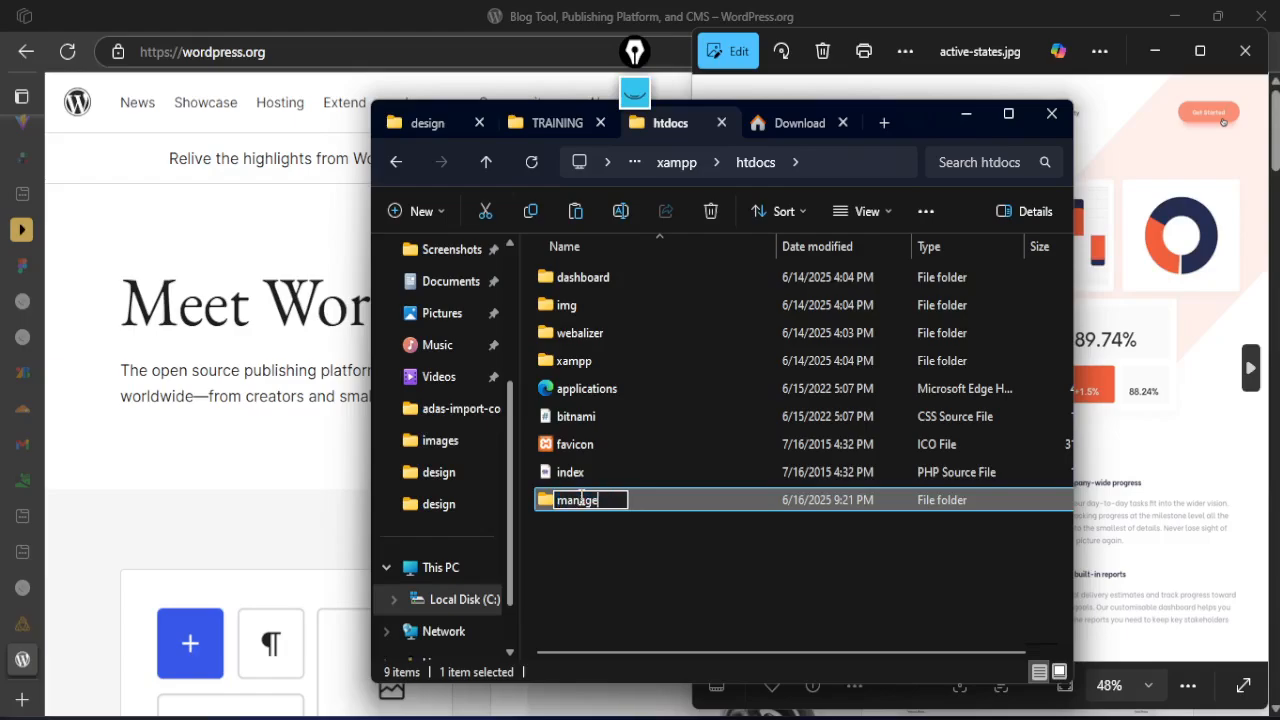
left_click(587, 521)
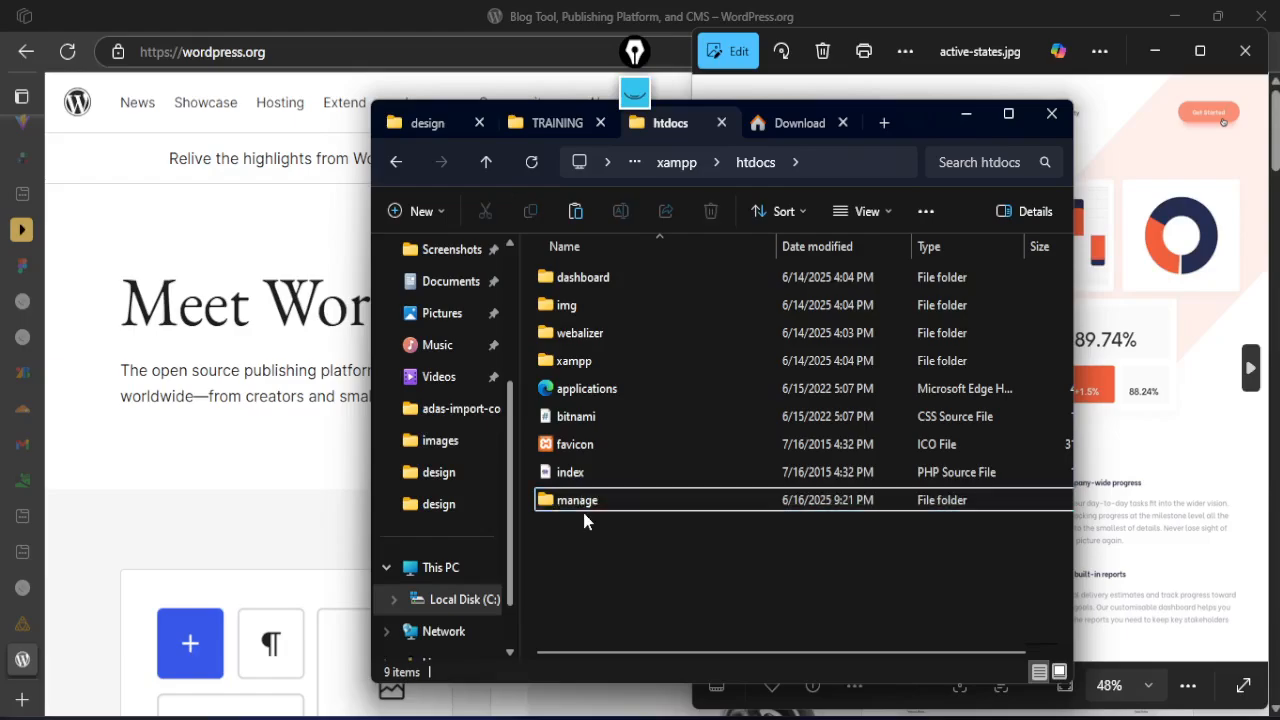
Switch to the browser and load the local WordPress site at localhost/manage
left_click(175, 44)
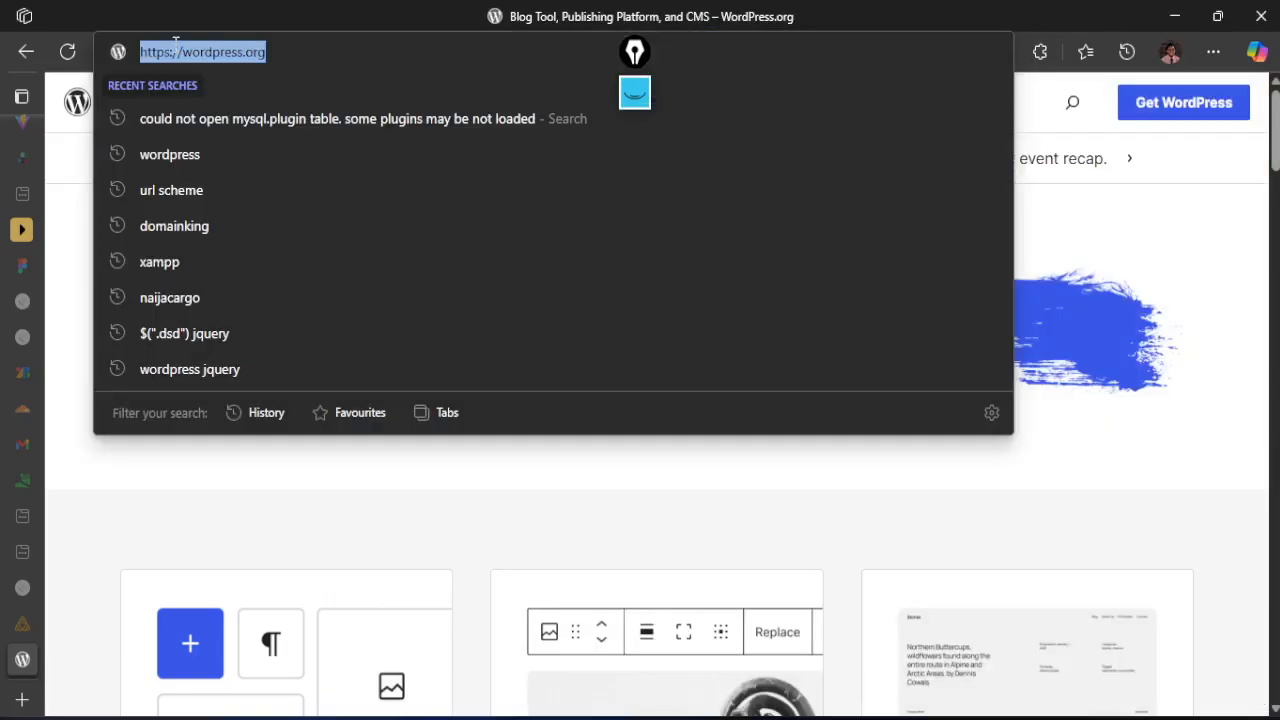
type("localh")
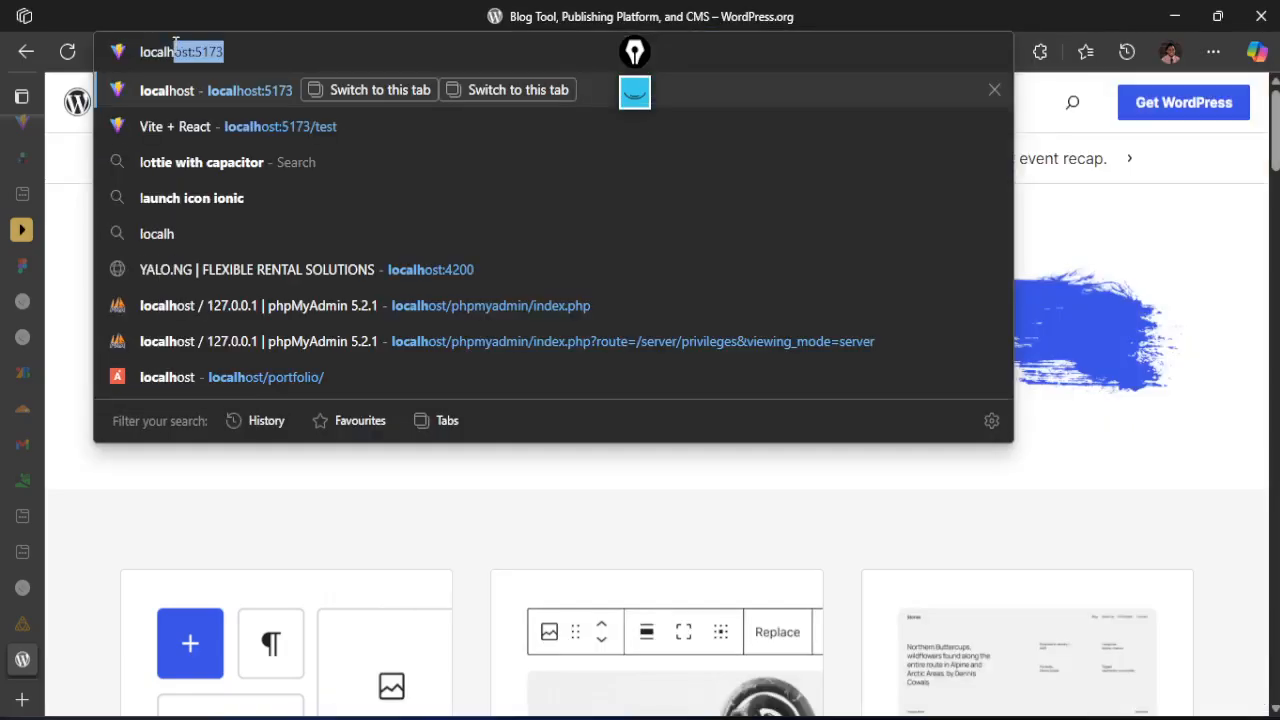
type("ost/m")
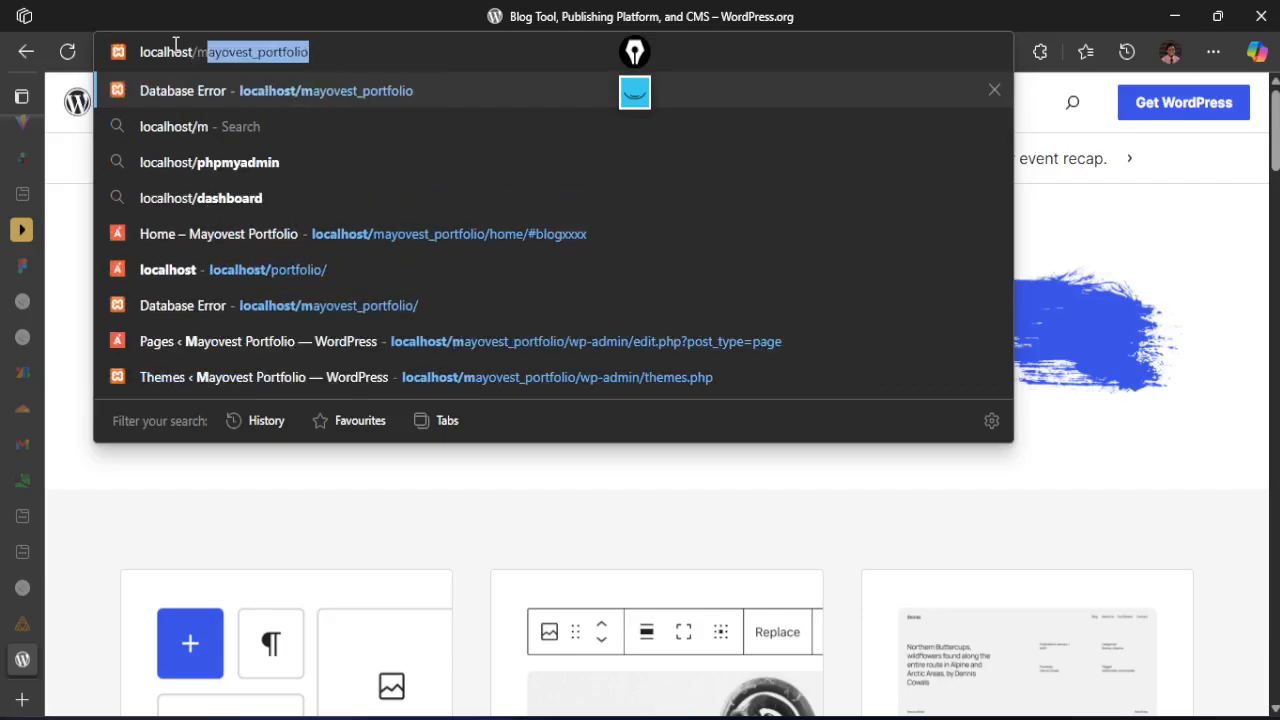
type("anage")
key("Return")
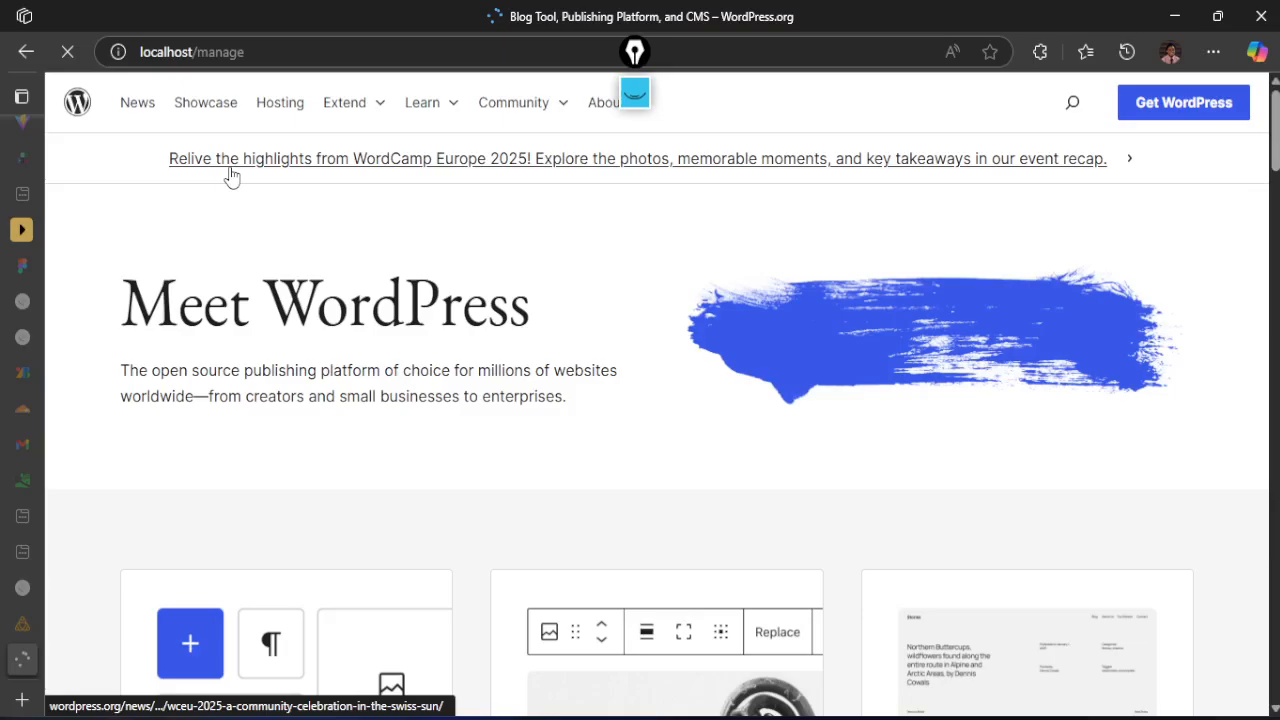
Open phpMyAdmin at localhost/phpmyadmin in a new tab, checking the running modules in the XAMPP Control Panel
key("alt+Tab")
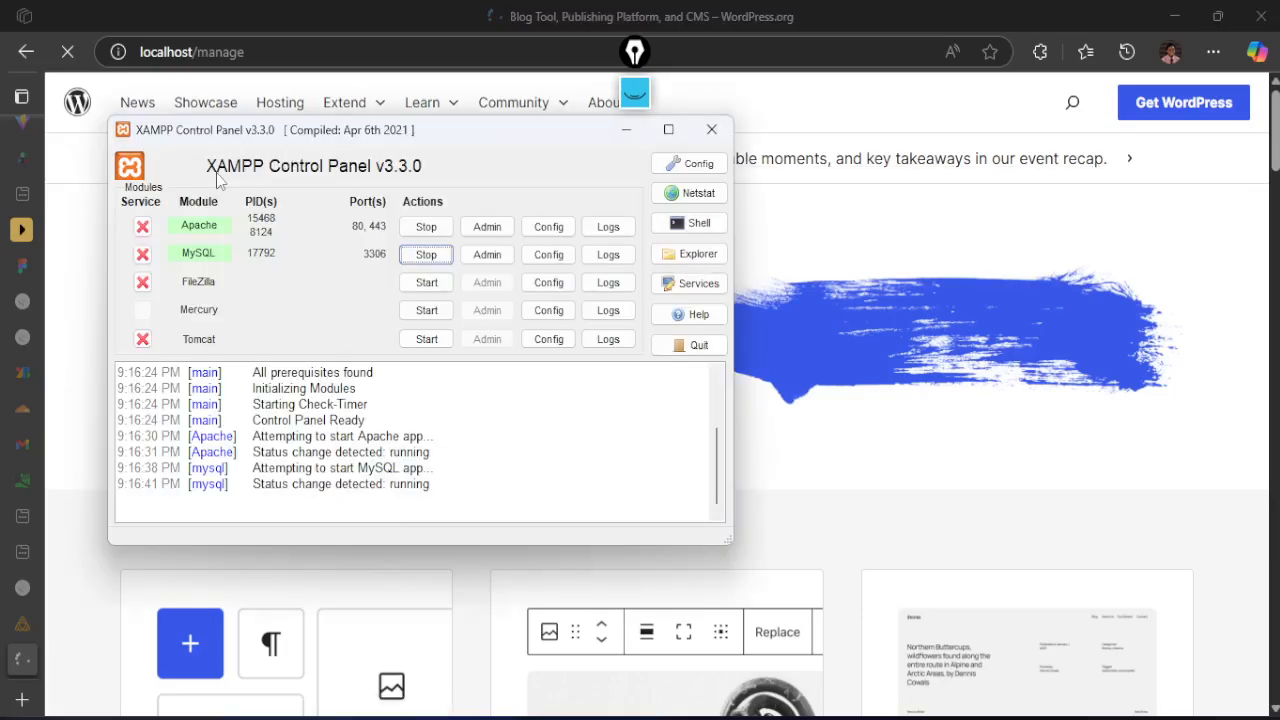
left_click(28, 700)
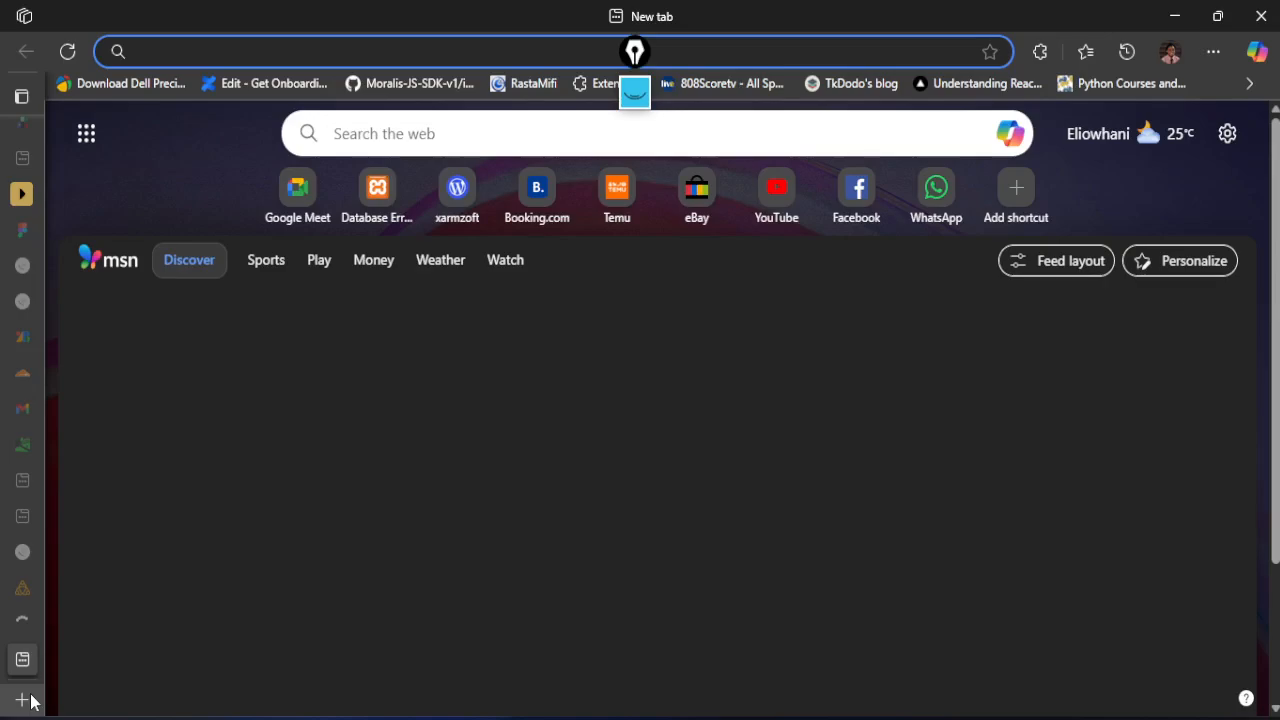
type("localhost/phpmyadmin")
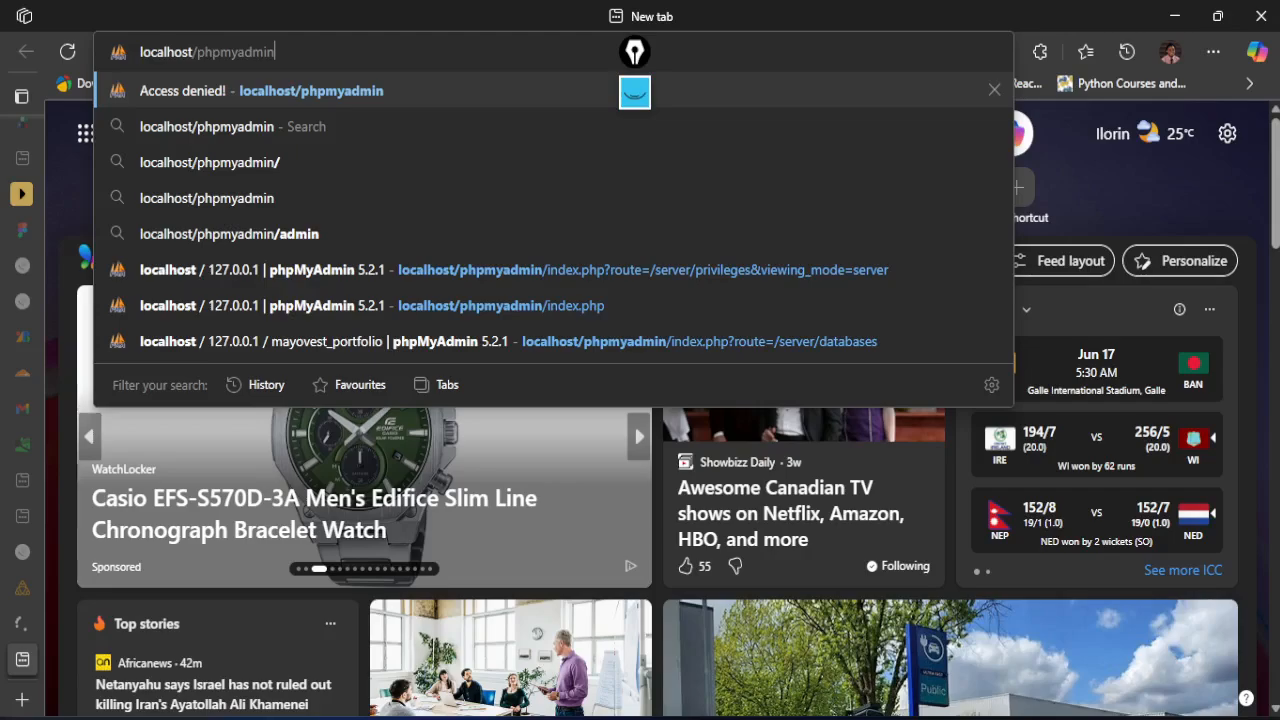
key("alt+Tab")
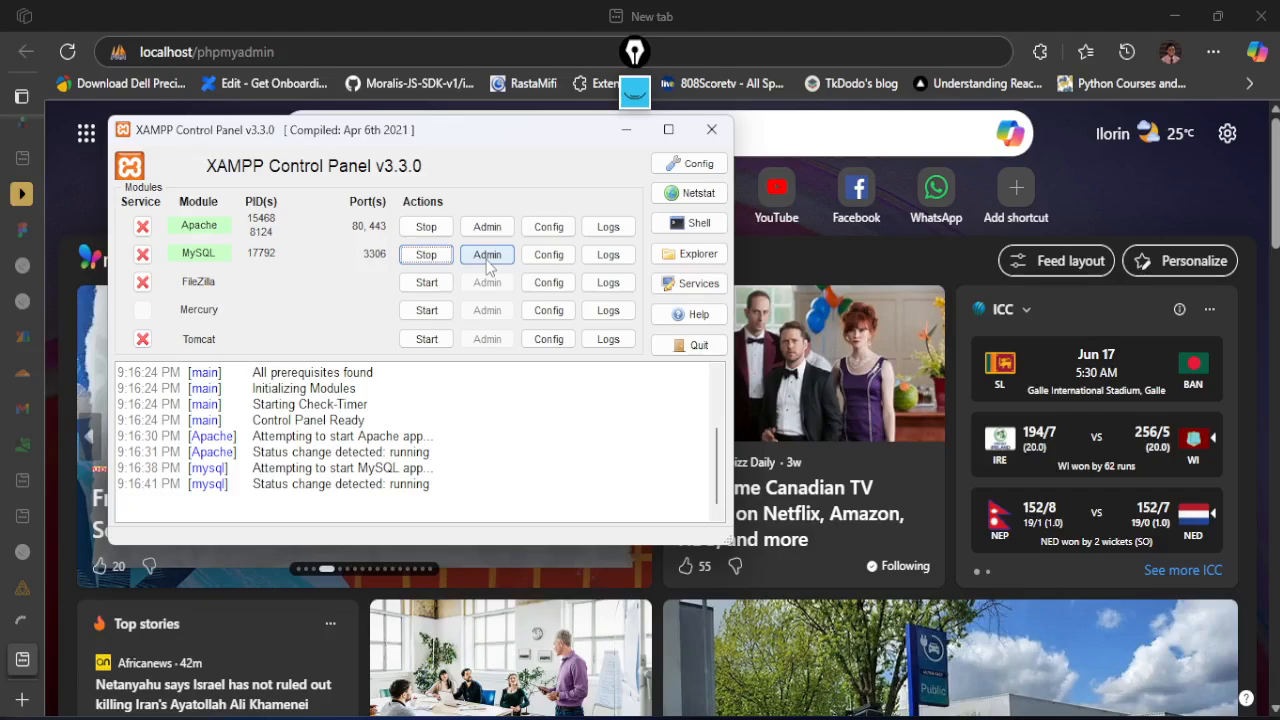
key("alt+Tab")
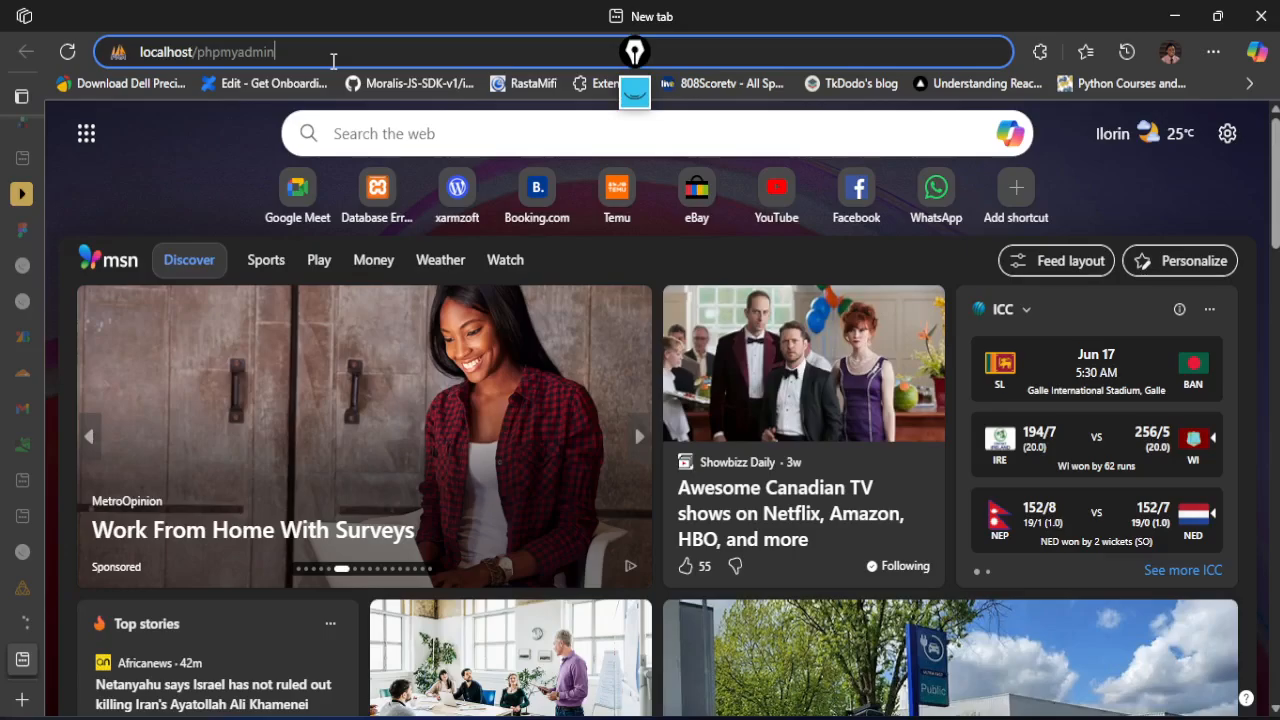
key("Return")
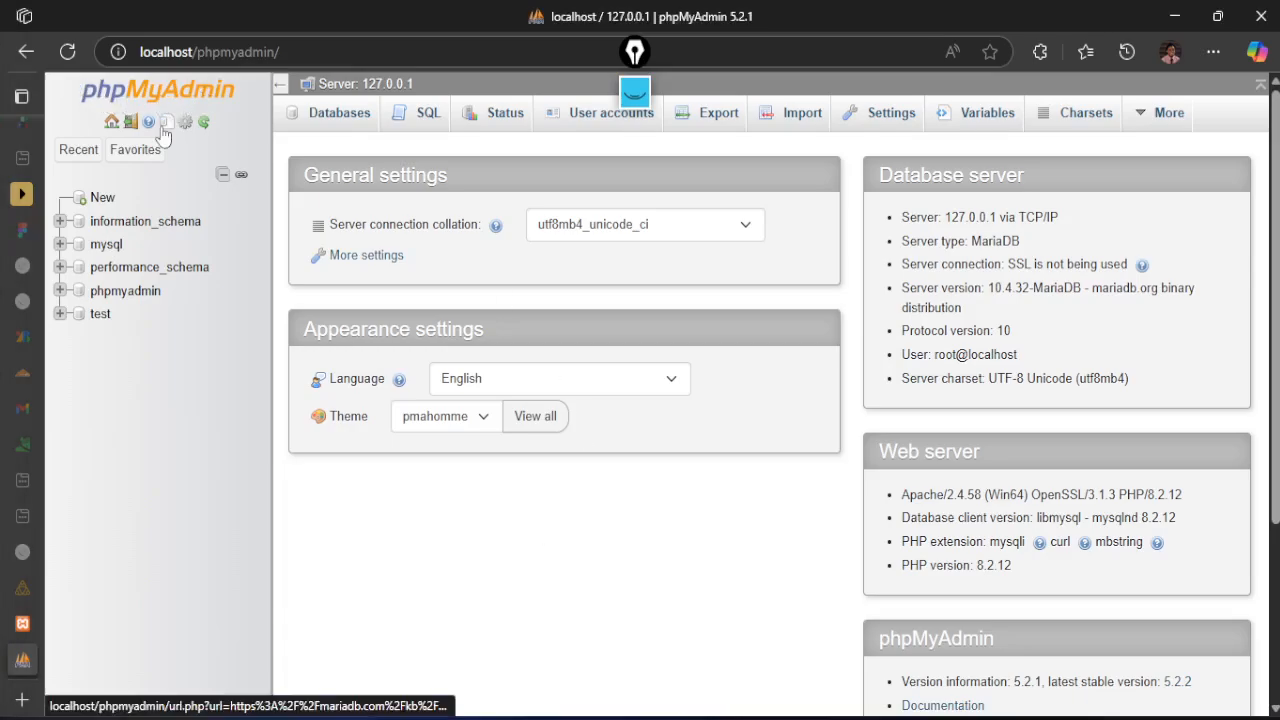
Return to the WordPress setup page and continue the installation with English (United States) as the language
mouse_move(45, 566)
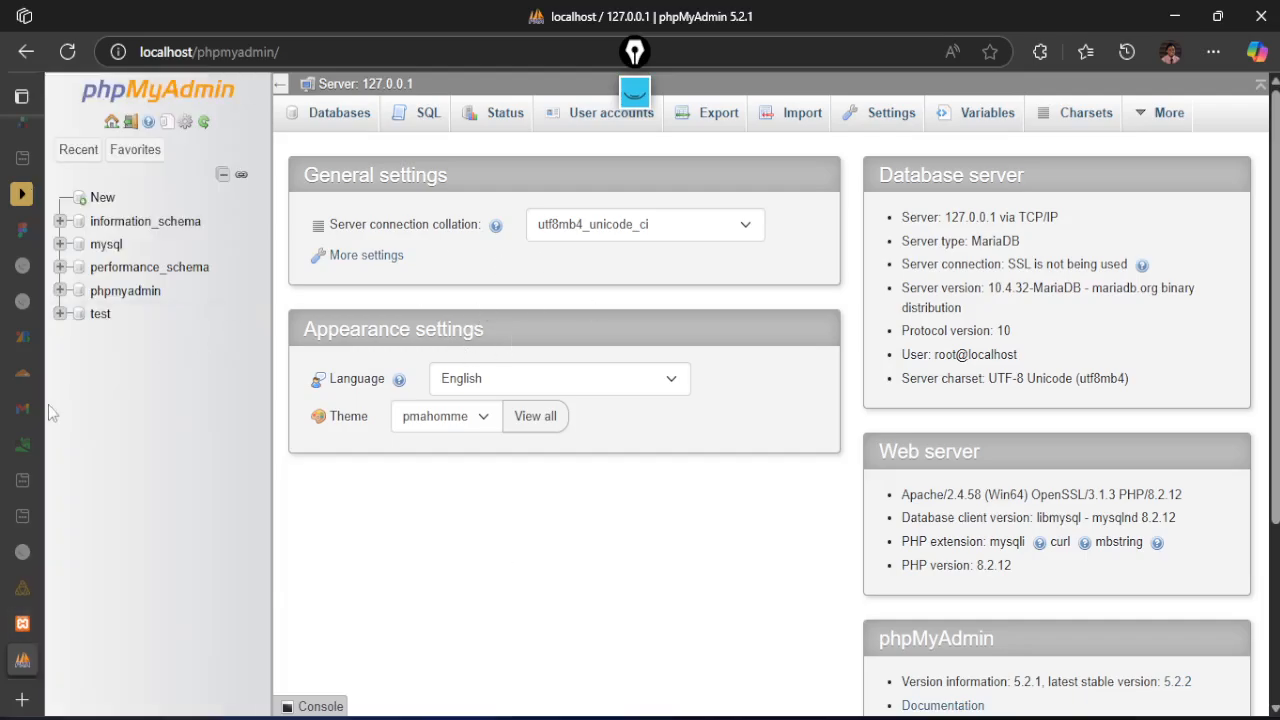
left_click(47, 623)
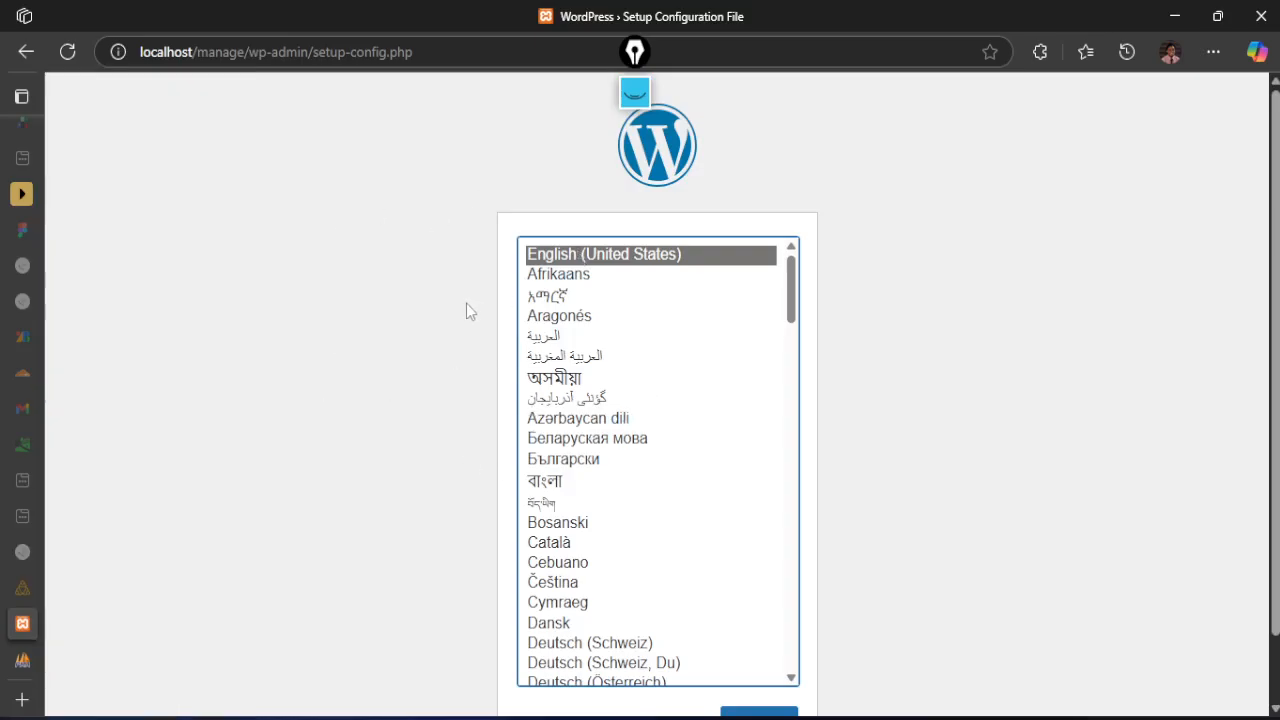
scroll(453, 500, "down", 1)
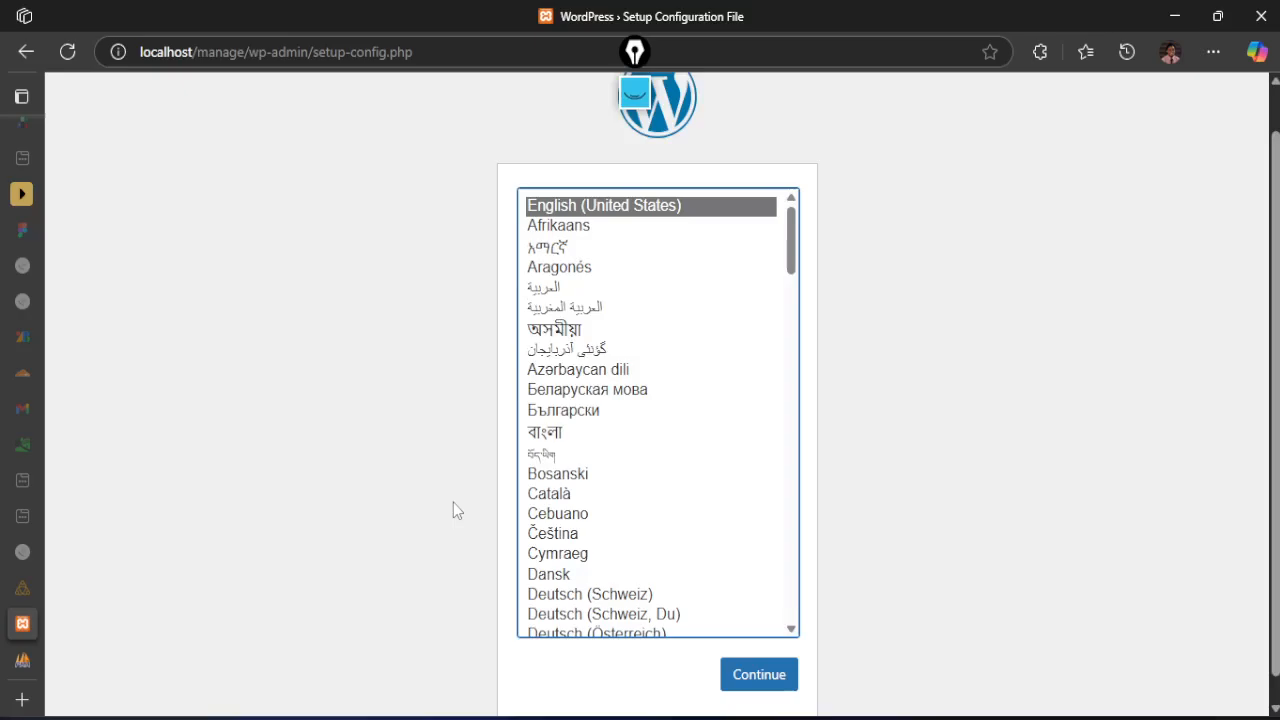
left_click(757, 651)
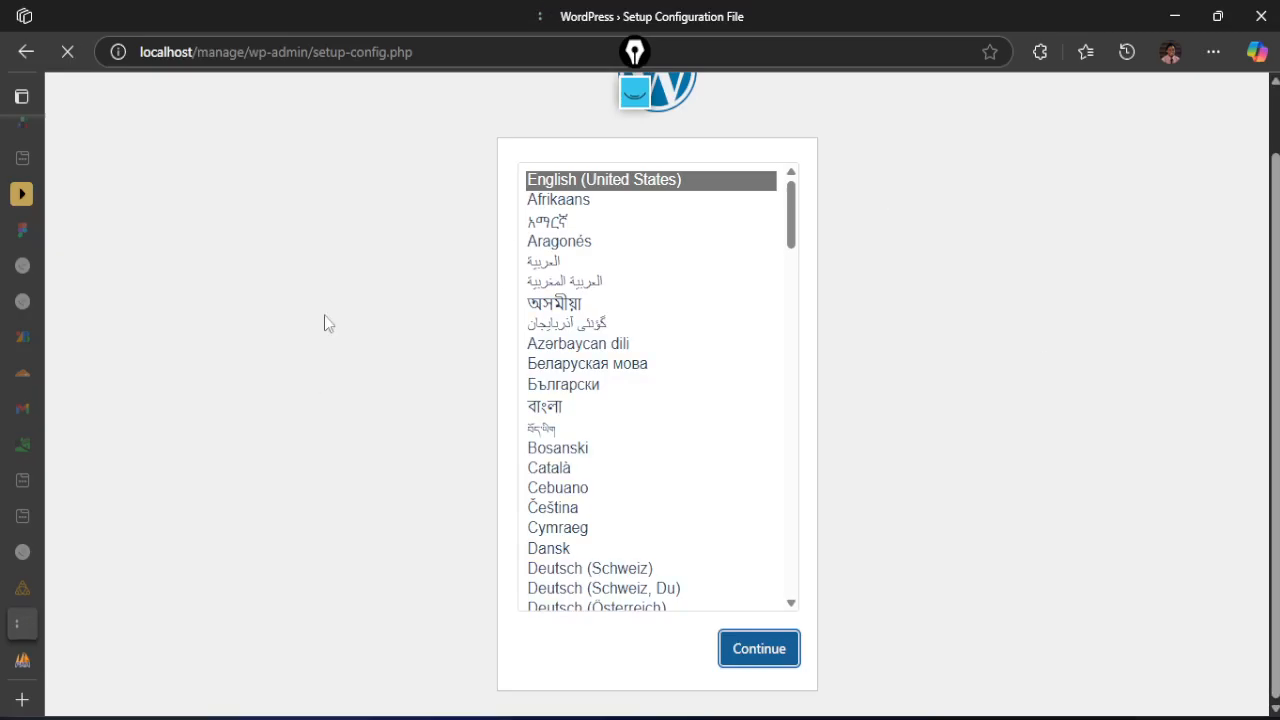
Create a new database named manage in phpMyAdmin with the utf8mb4_general_ci collation
mouse_move(36, 553)
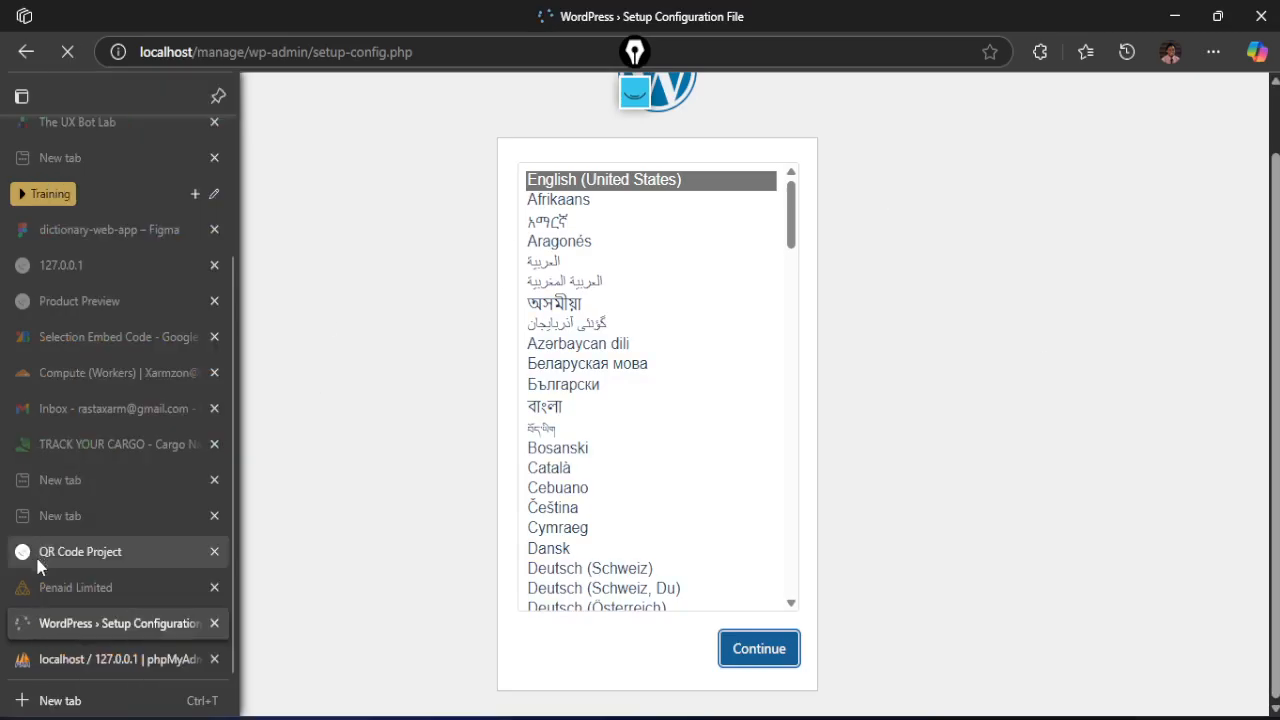
left_click(61, 662)
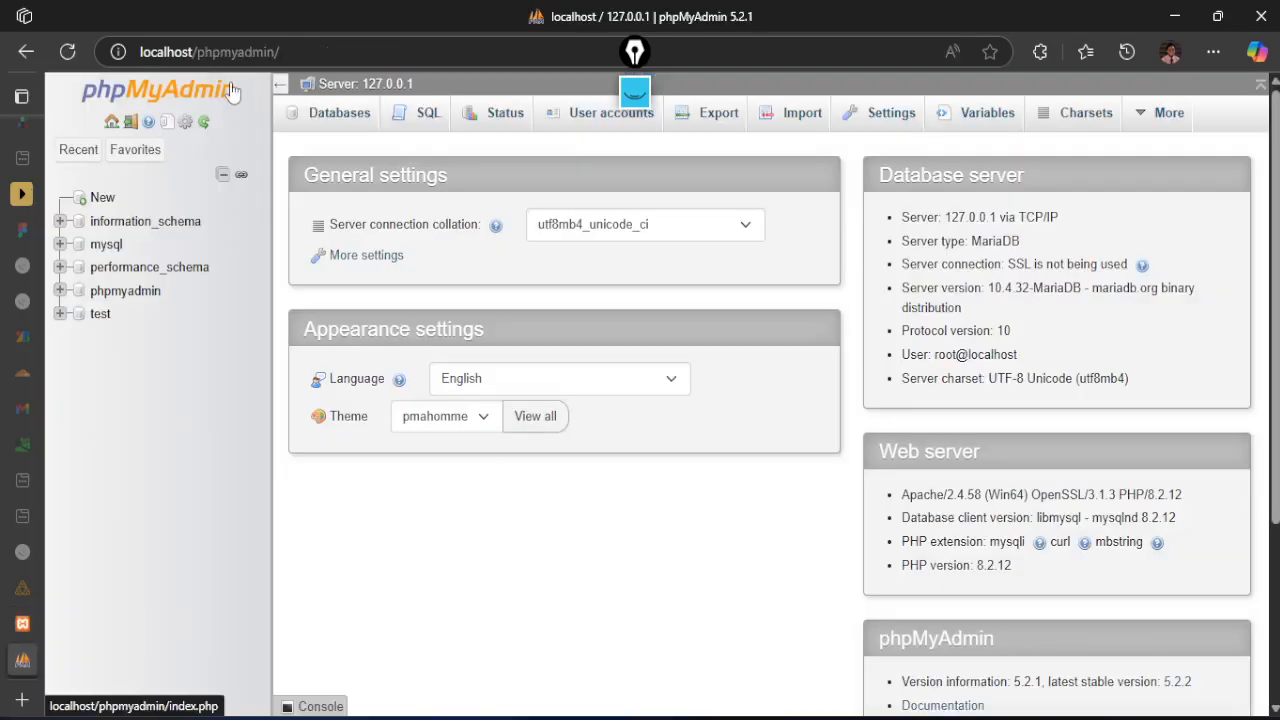
left_click(103, 203)
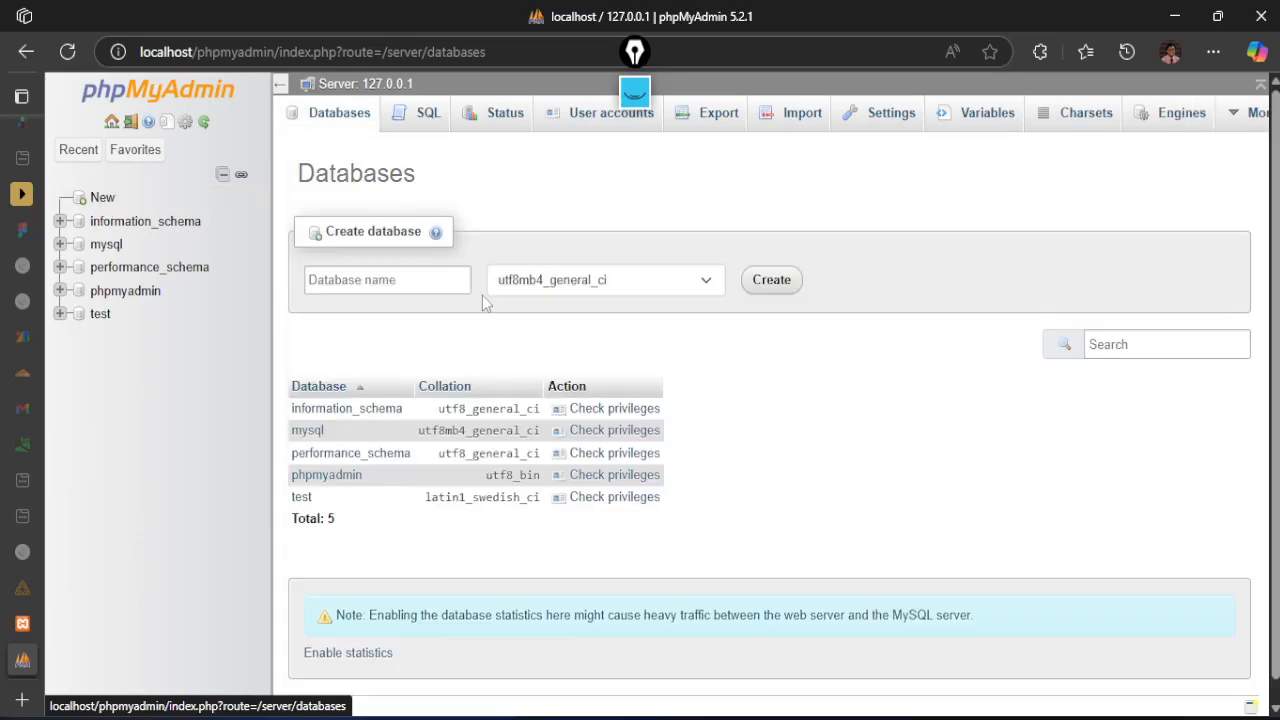
left_click(365, 282)
type("manage")
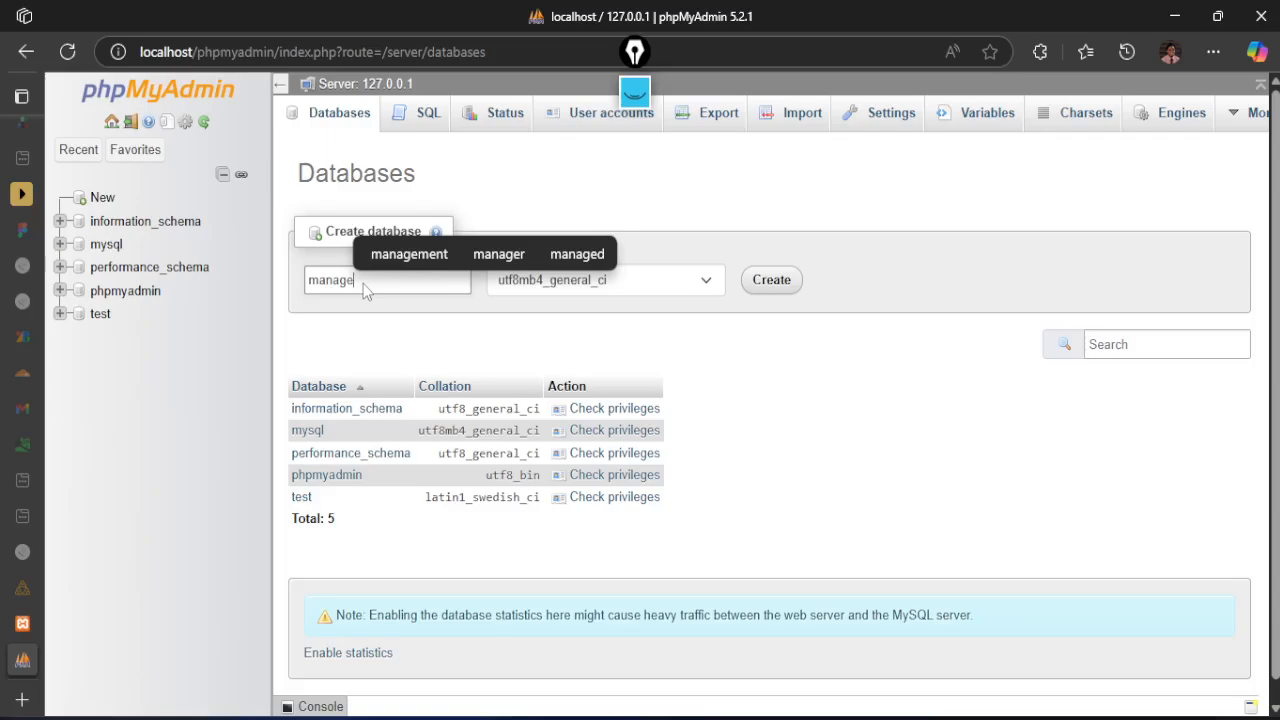
left_click(344, 323)
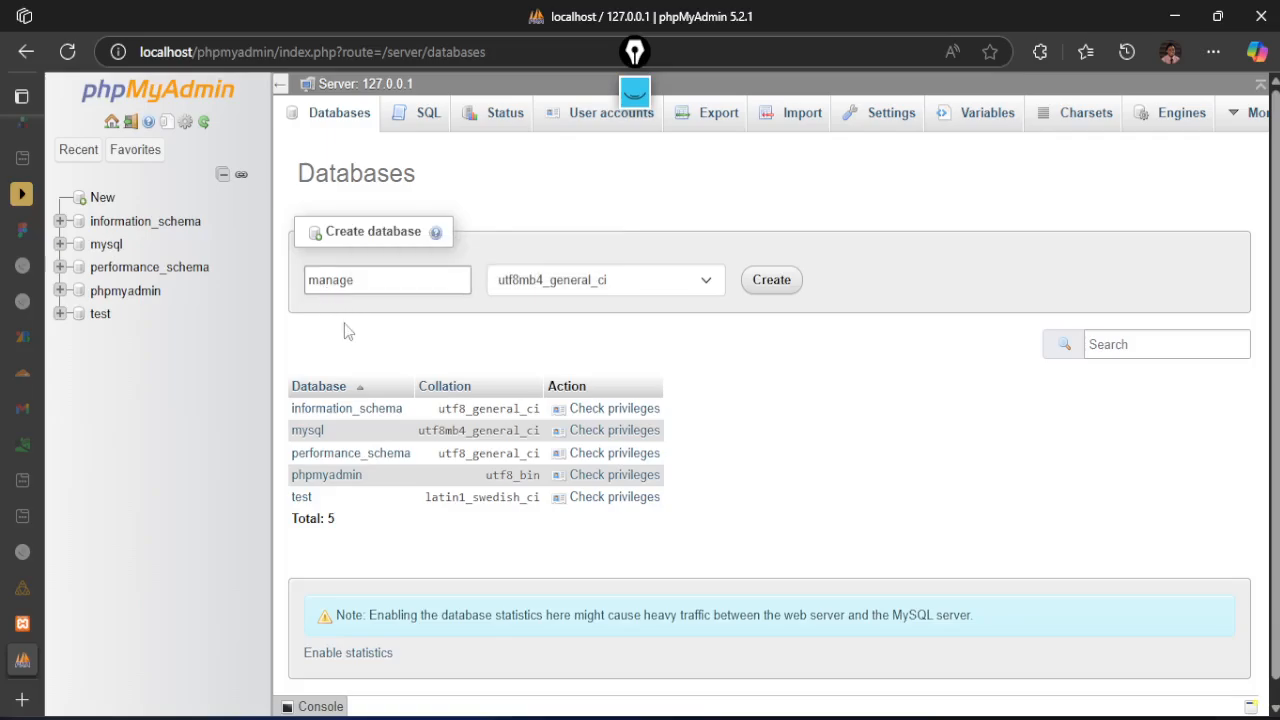
left_click(771, 284)
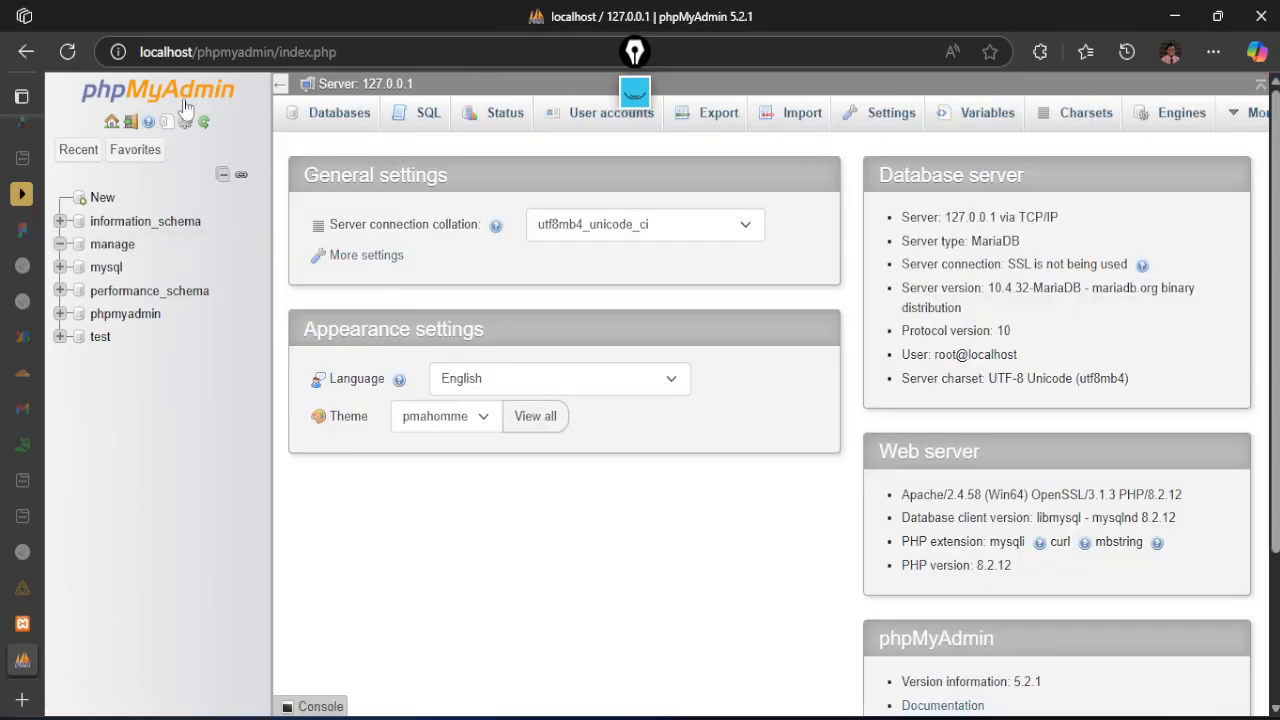
Try to open the user accounts overview in phpMyAdmin, review the error dialog and reload the page
left_click(603, 115)
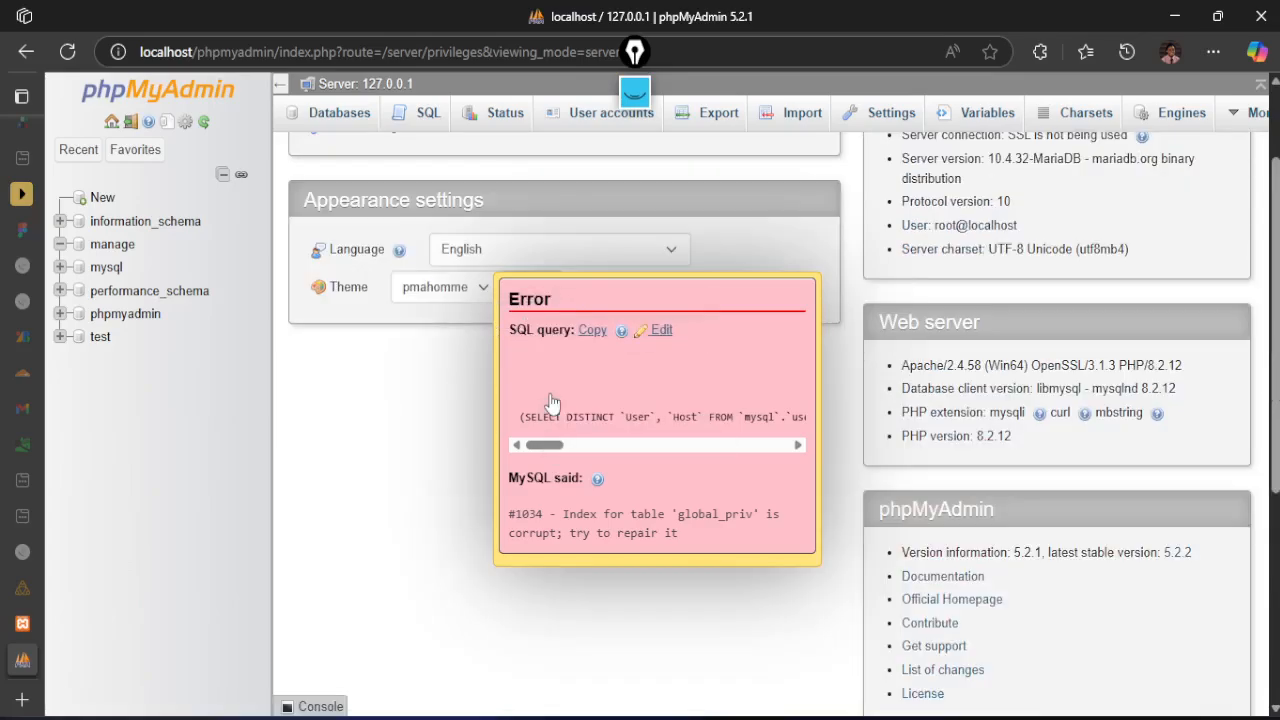
scroll(552, 402, "up", 2)
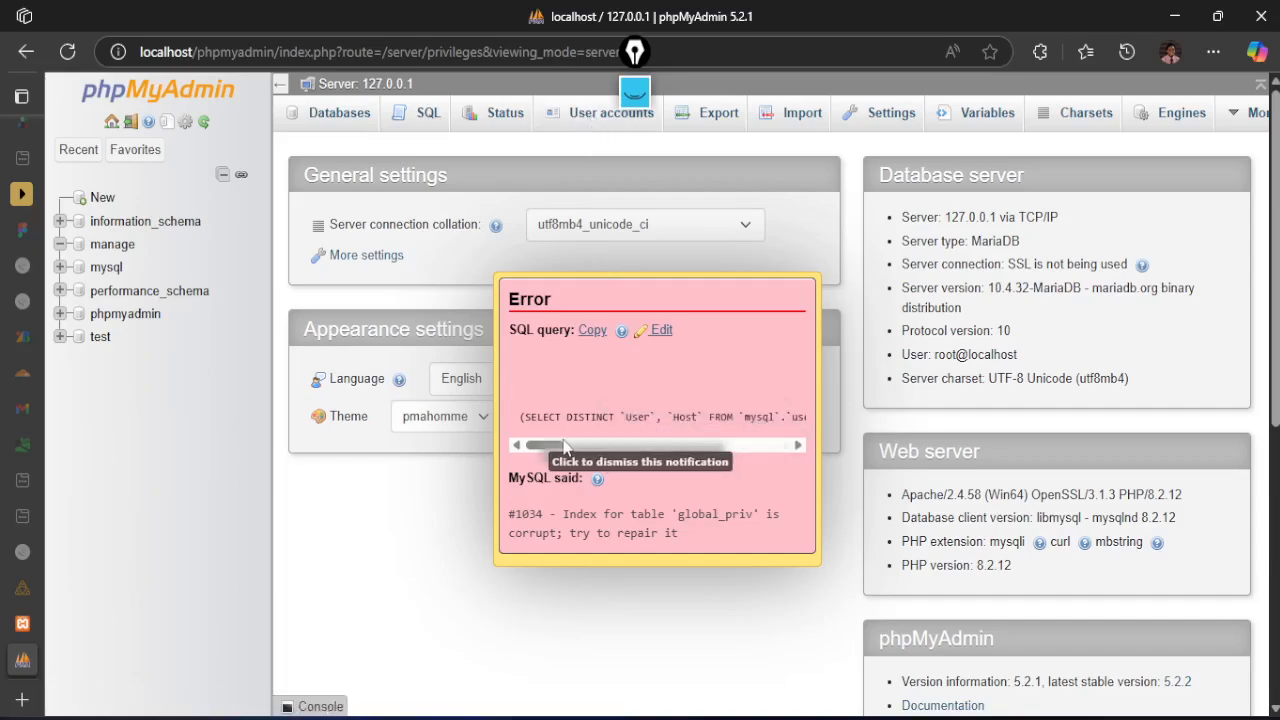
mouse_move(545, 446)
left_mouse_down()
mouse_move(750, 446)
mouse_move(530, 446)
mouse_move(548, 446)
left_mouse_up()
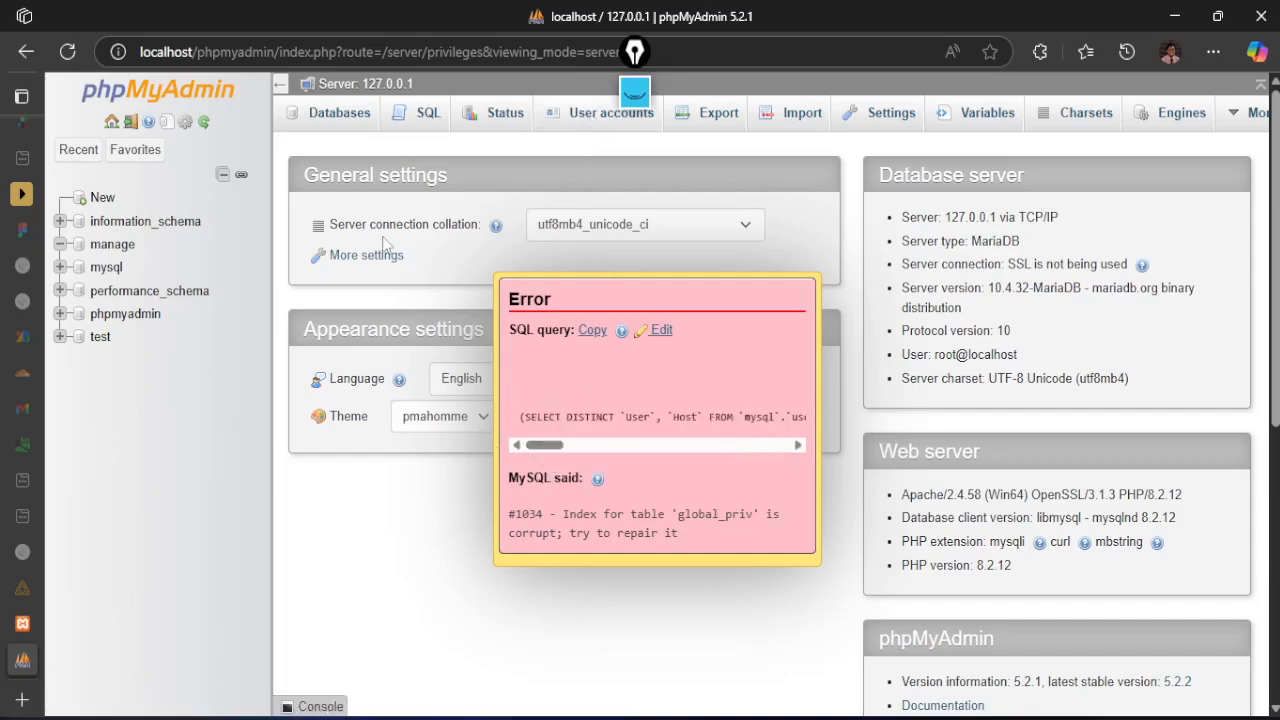
left_click(67, 54)
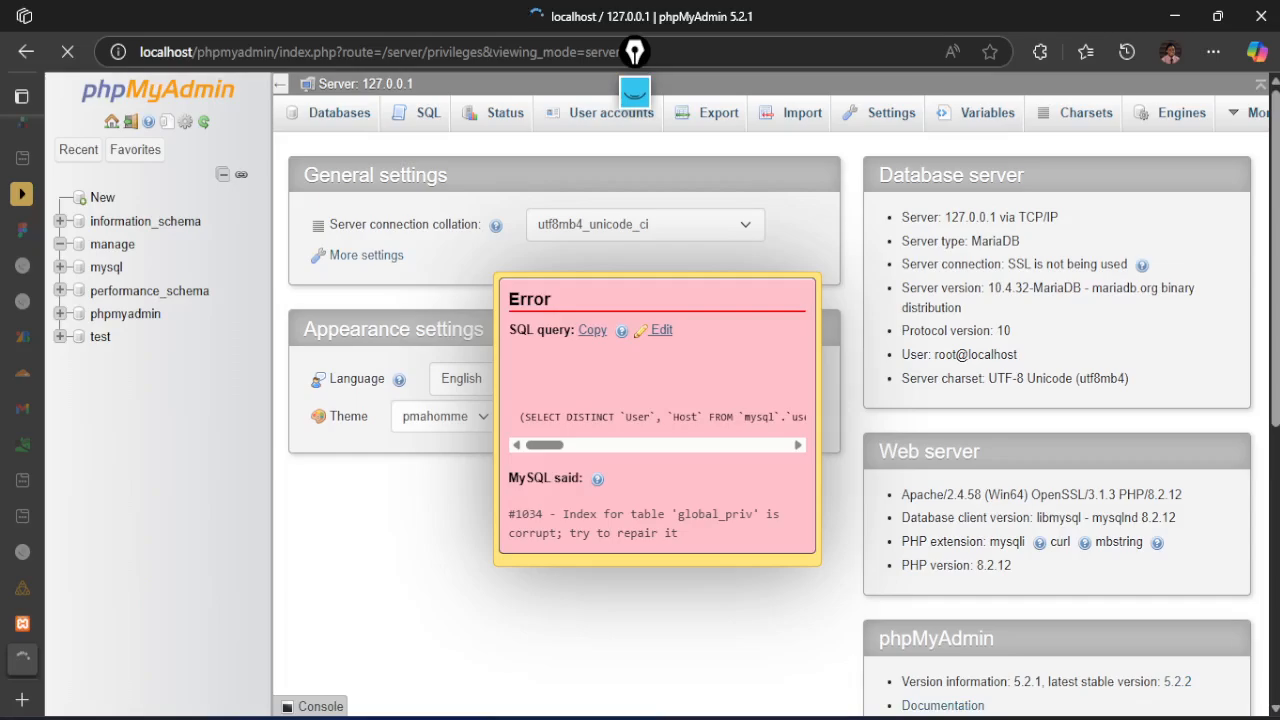
Check the server modules in the XAMPP Control Panel and retry opening the user accounts from the phpMyAdmin home page
key("alt+Tab")
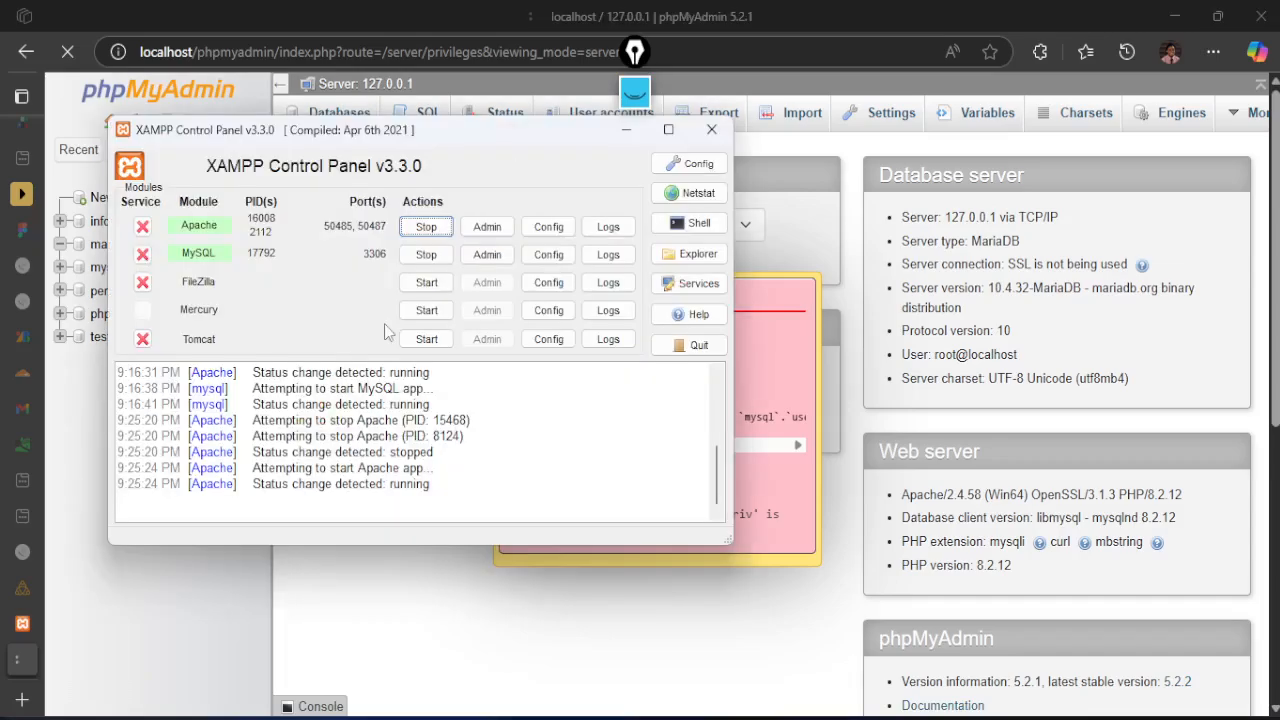
key("alt+Tab")
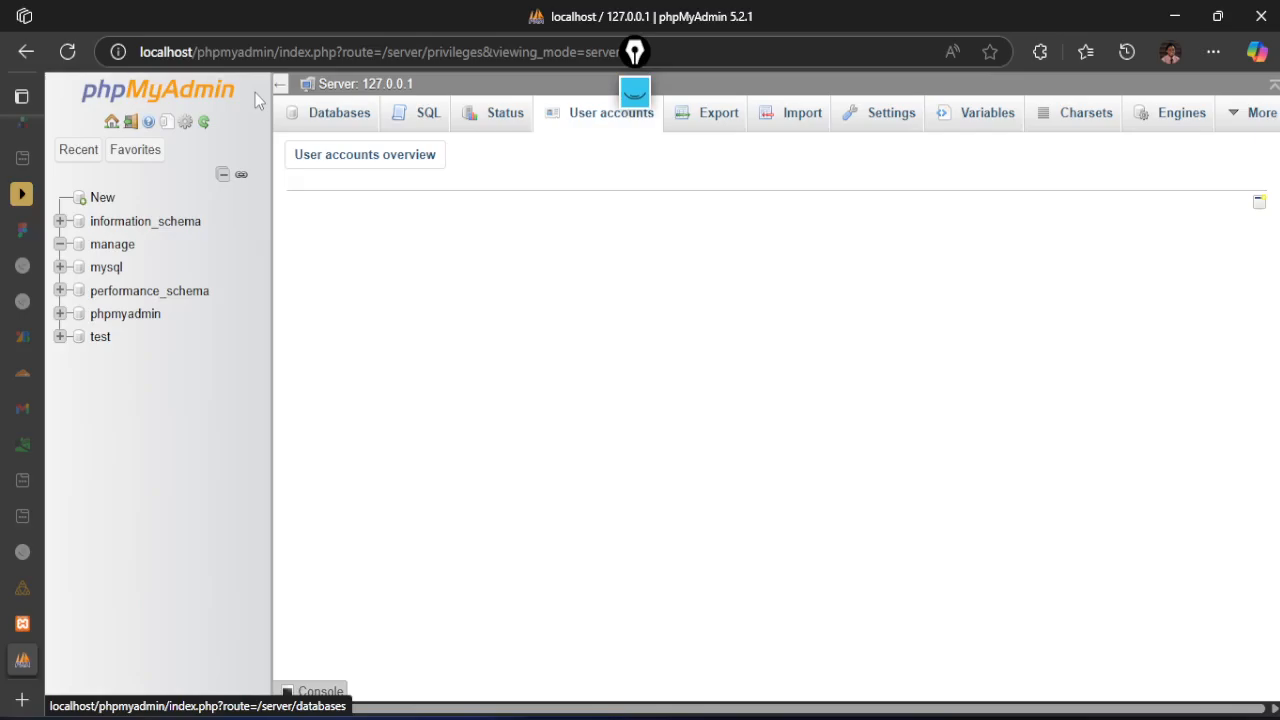
left_click(174, 92)
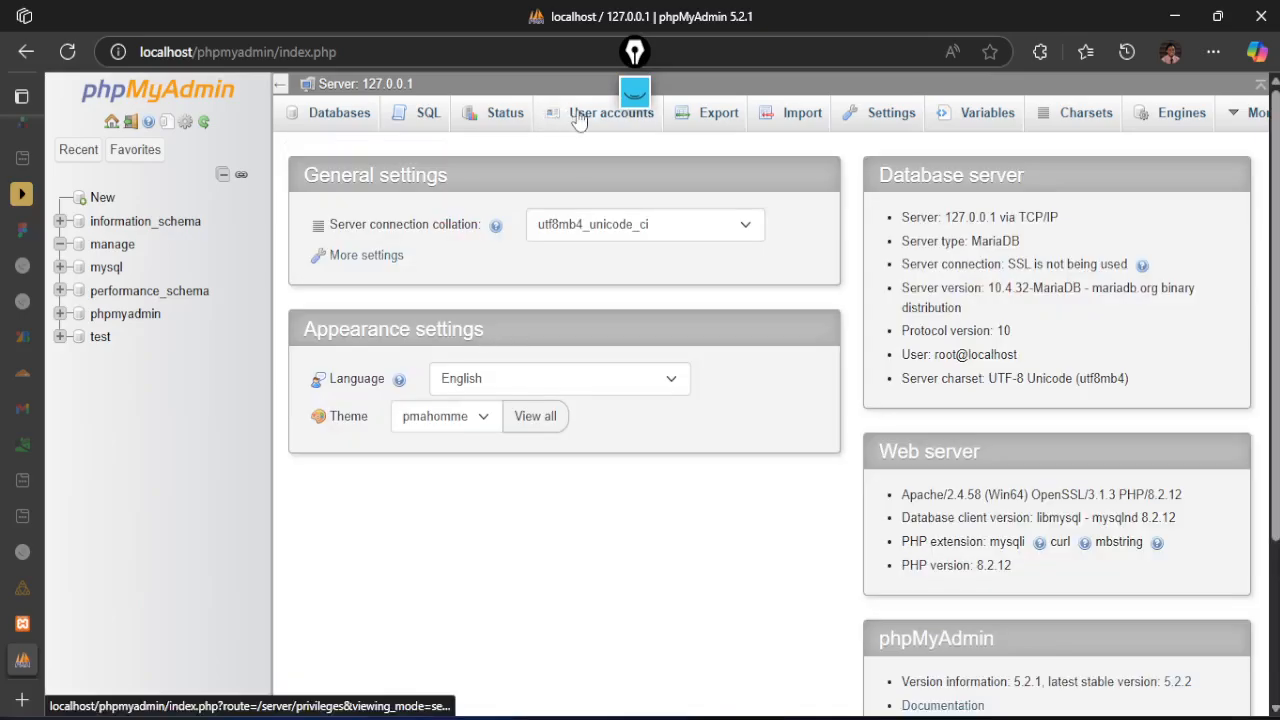
left_click(579, 116)
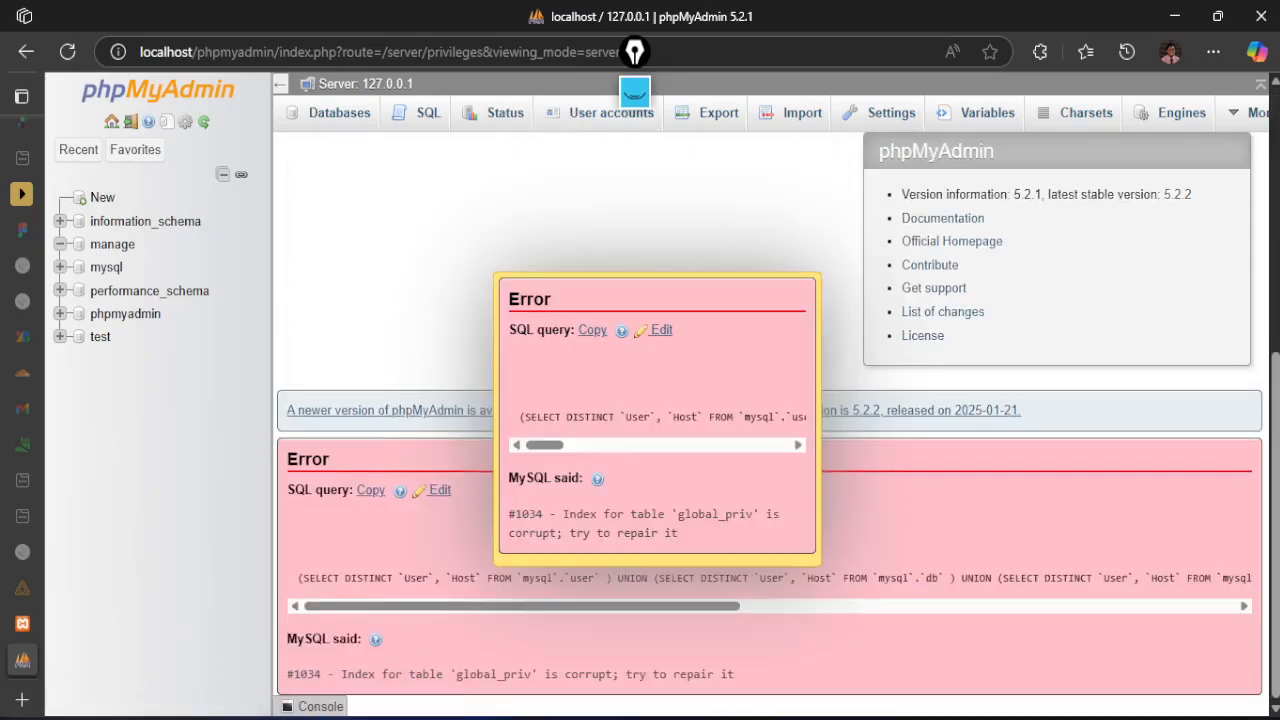
Copy the MySQL error text "Index for table 'global_priv' is corrupt; try to repair it" and open a new browser tab
left_click_drag(341, 674, 735, 674)
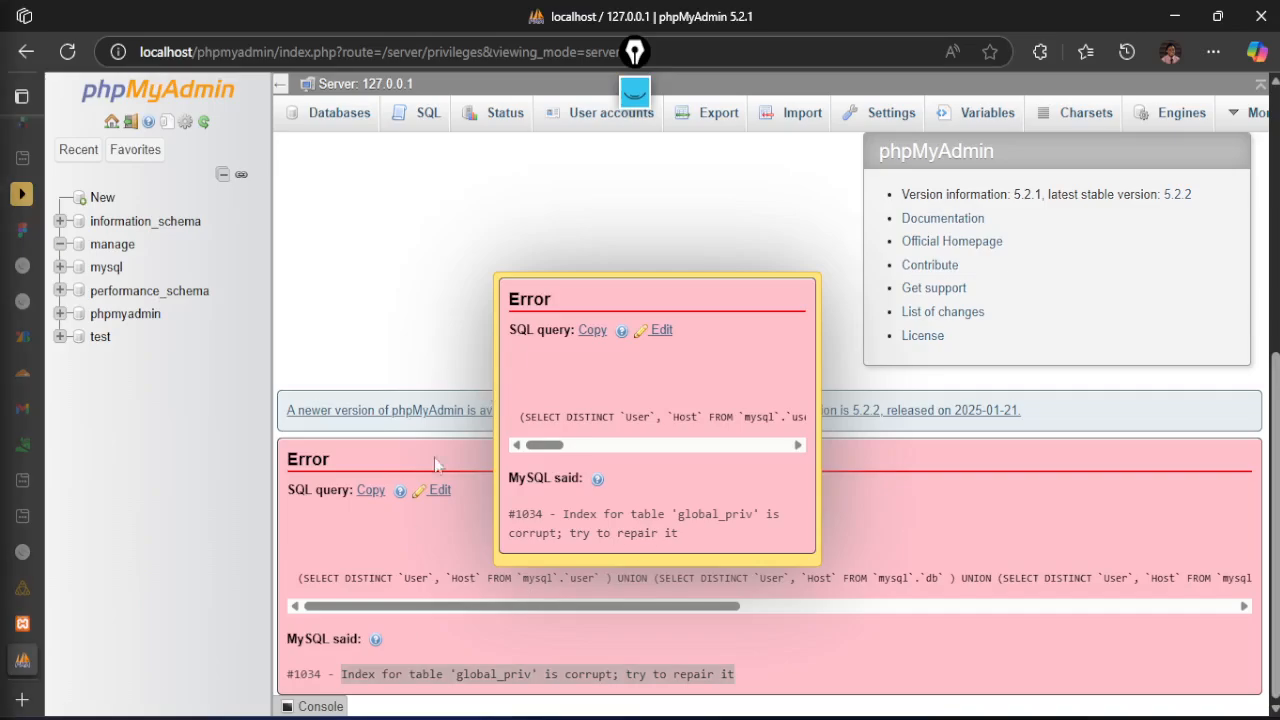
scroll(432, 468, "up", 4)
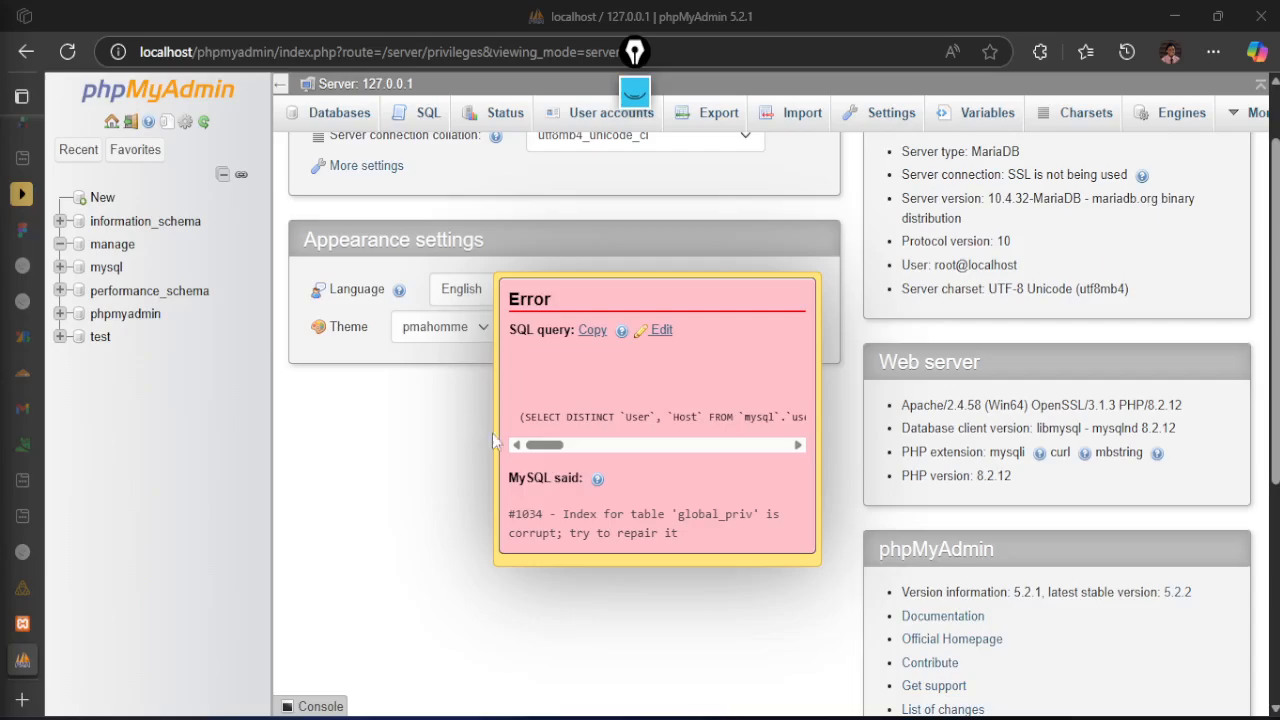
scroll(453, 410, "down", 4)
scroll(404, 498, "up", 4)
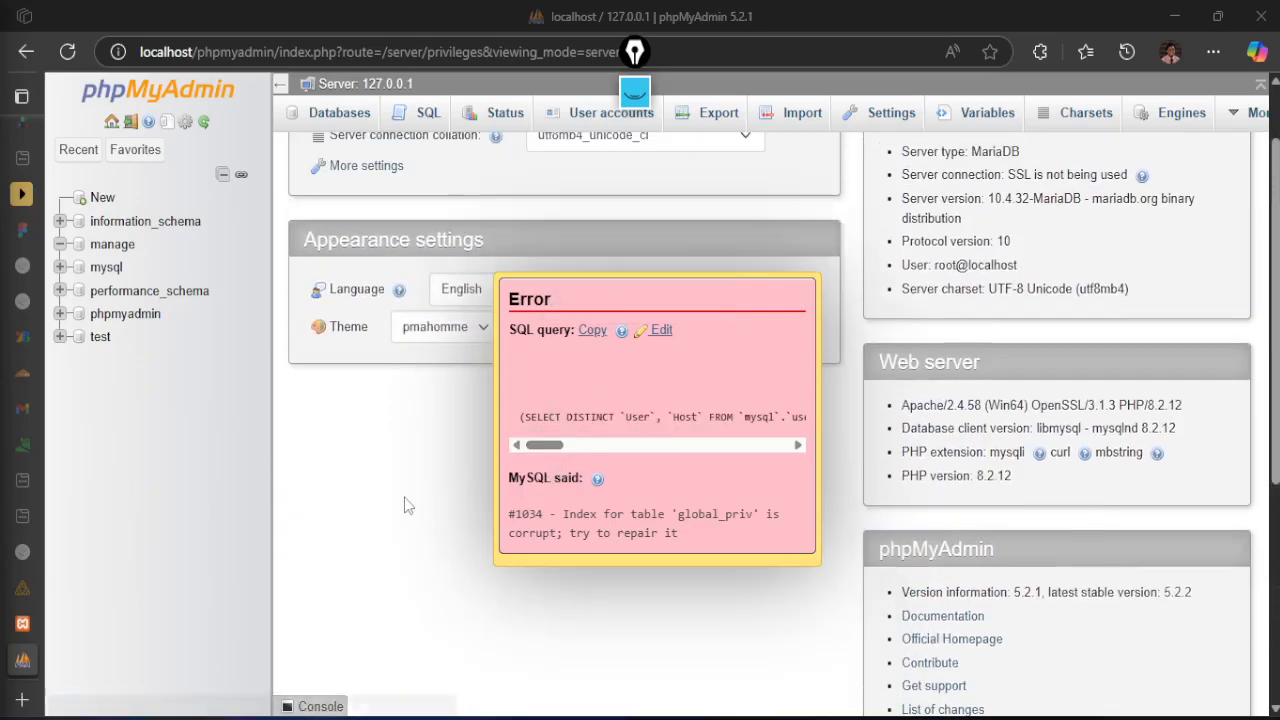
scroll(418, 432, "down", 4)
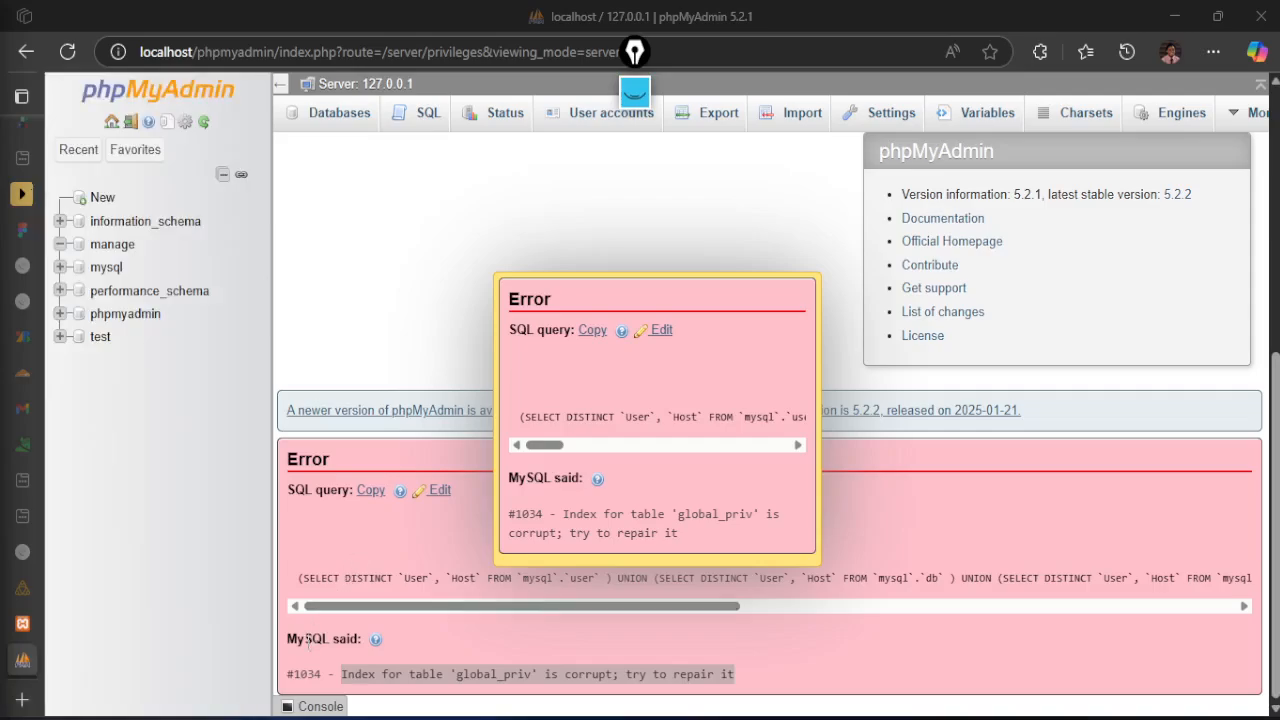
left_click_drag(289, 642, 695, 668)
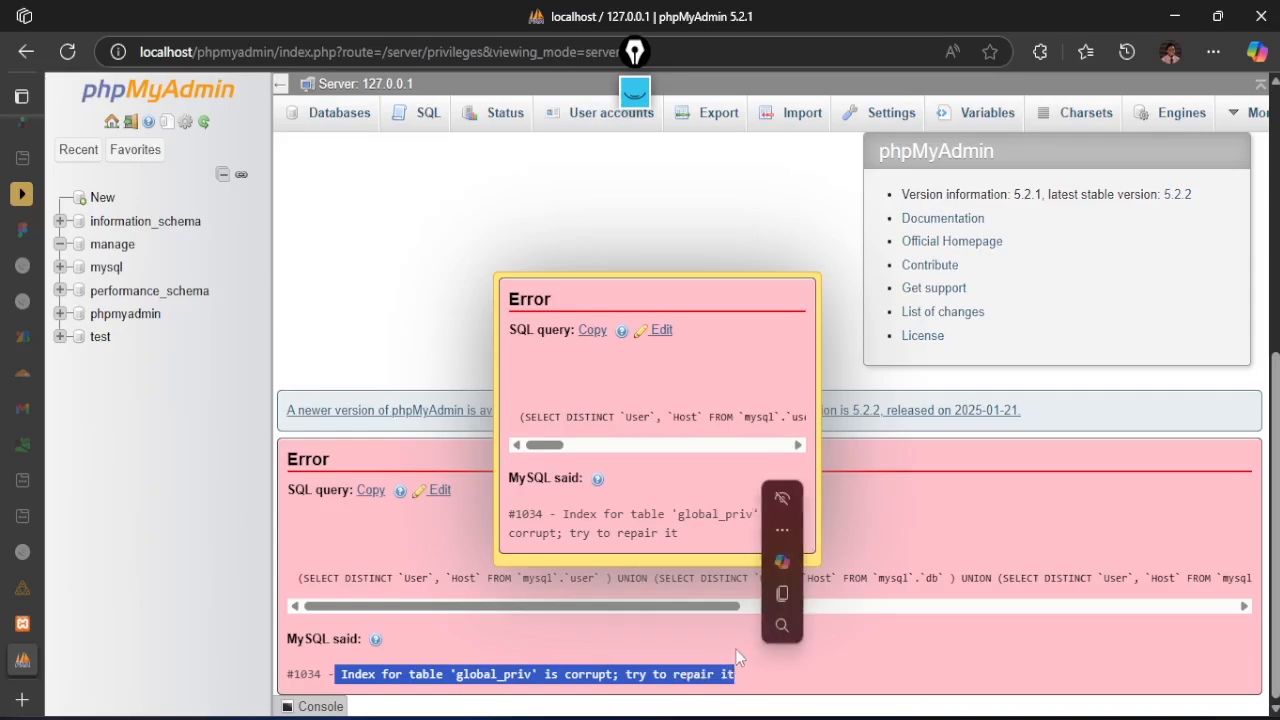
key("ctrl+c")
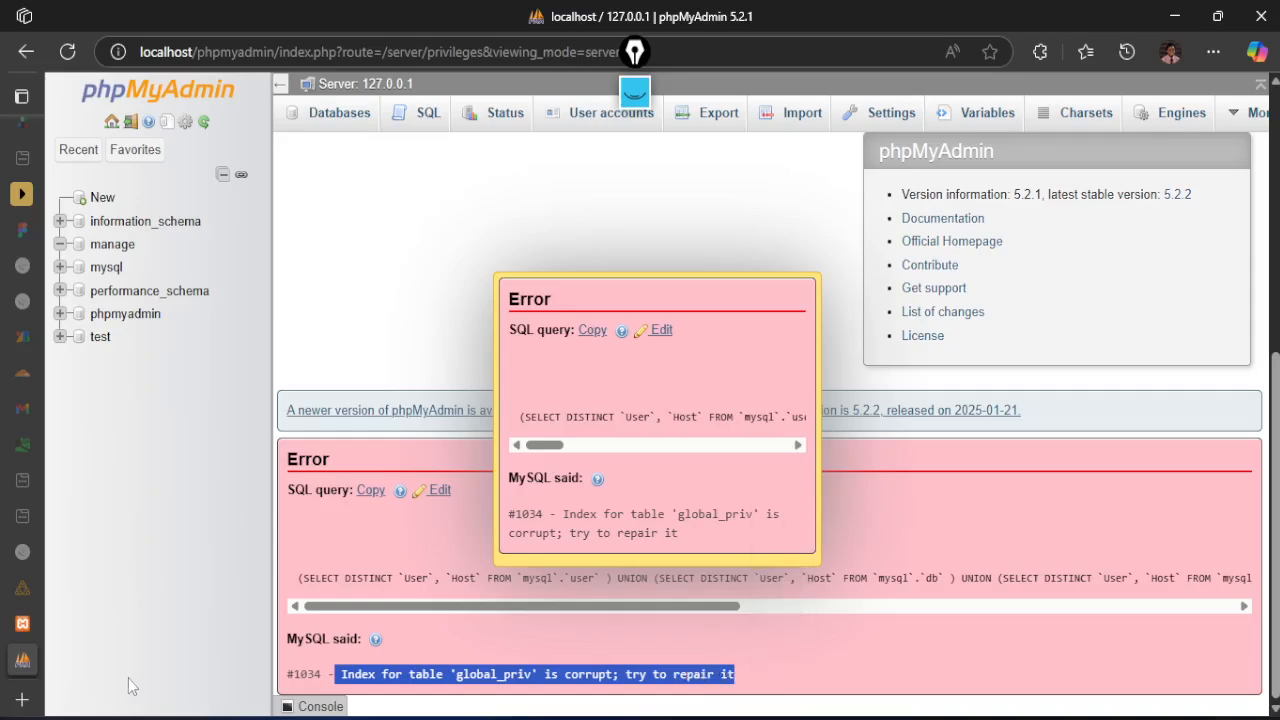
left_click(28, 699)
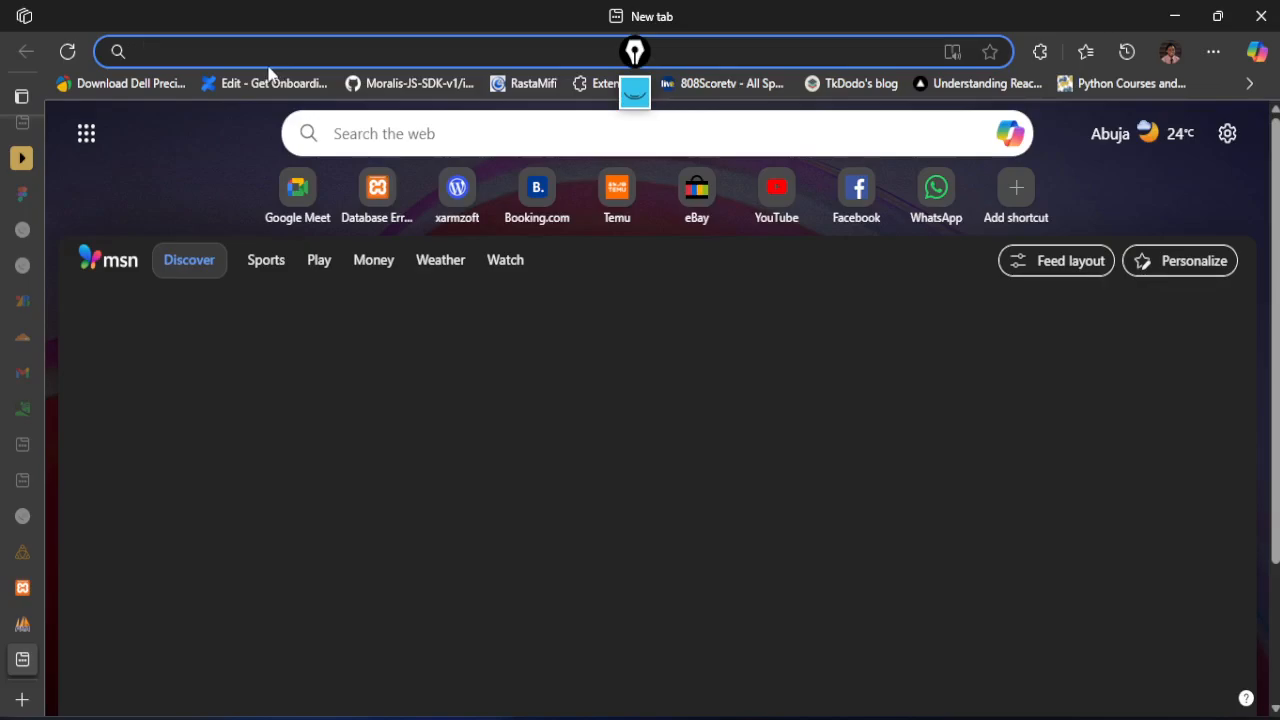
Search the web for the copied global_priv error text and copy the suggested statement REPAIR TABLE mysql.global_priv;
key("ctrl+v")
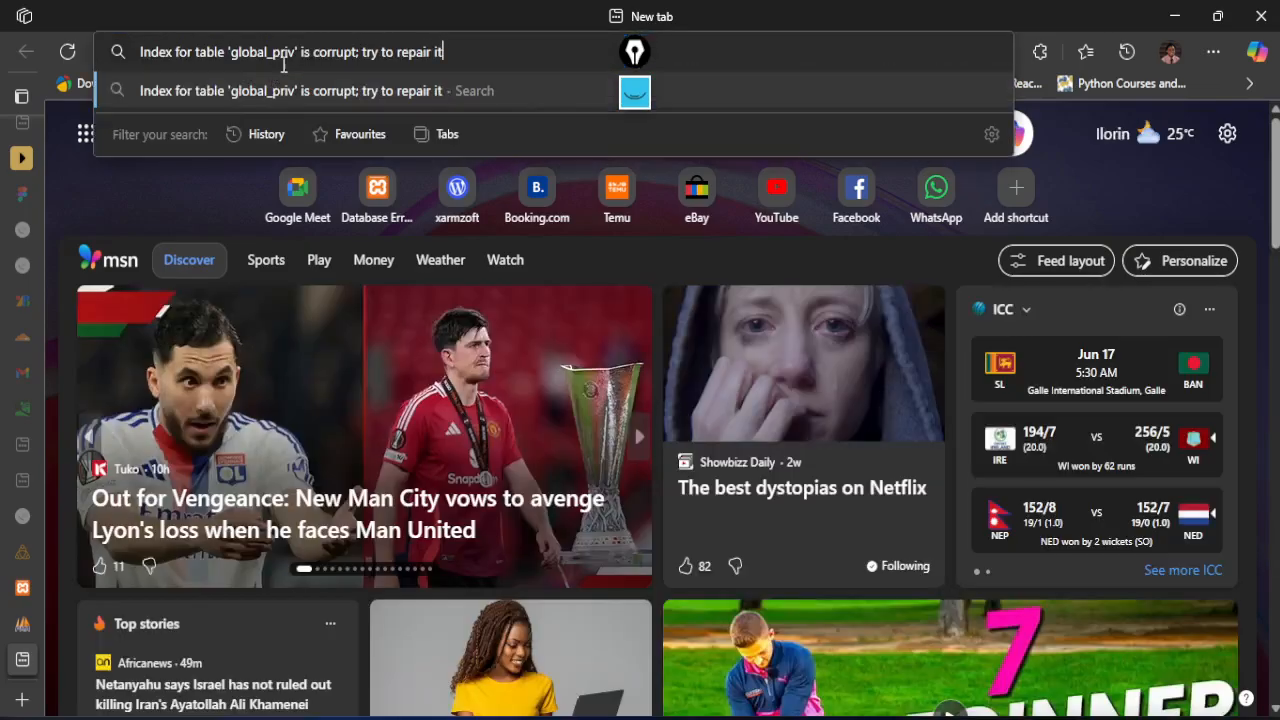
key("Return")
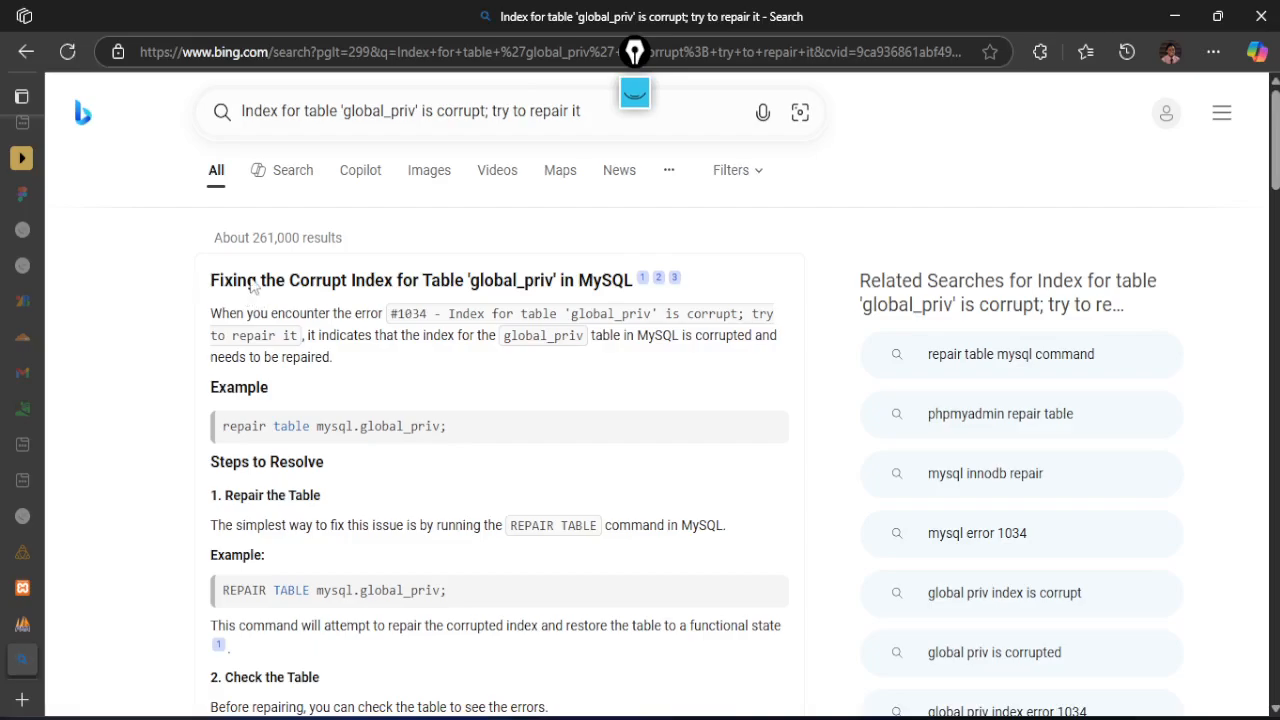
left_click_drag(384, 281, 150, 298)
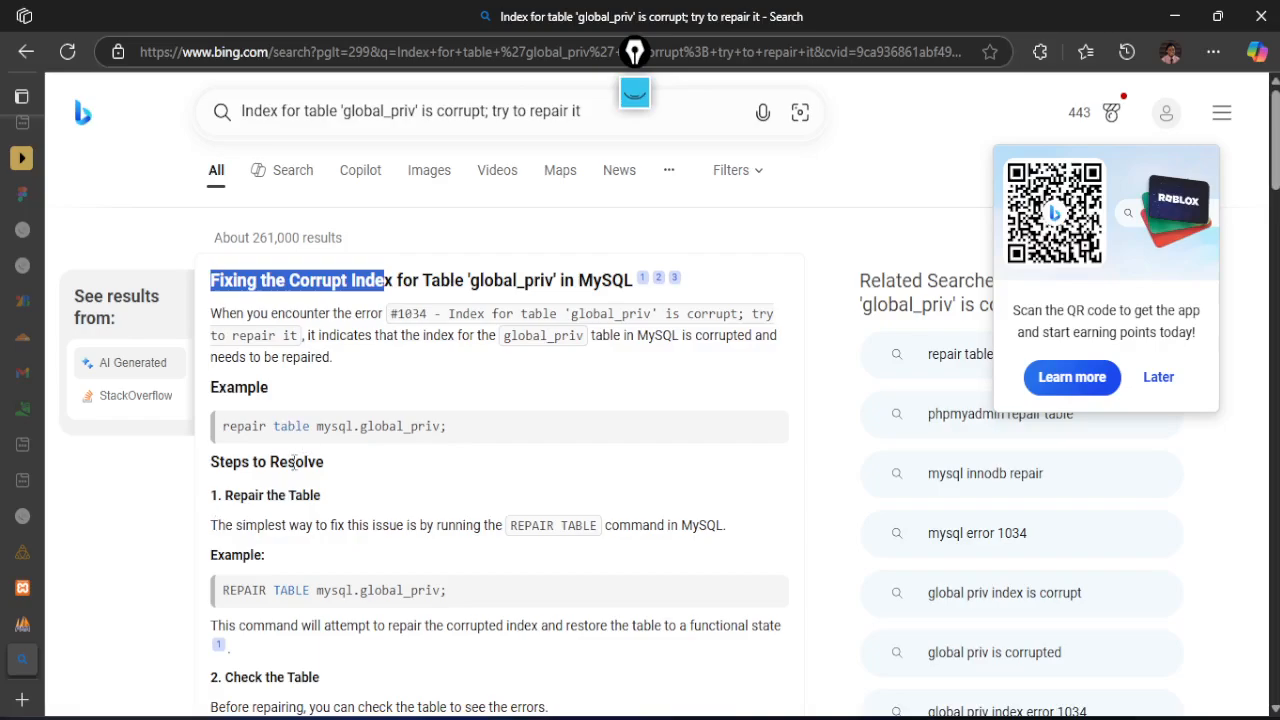
scroll(190, 500, "down", 1)
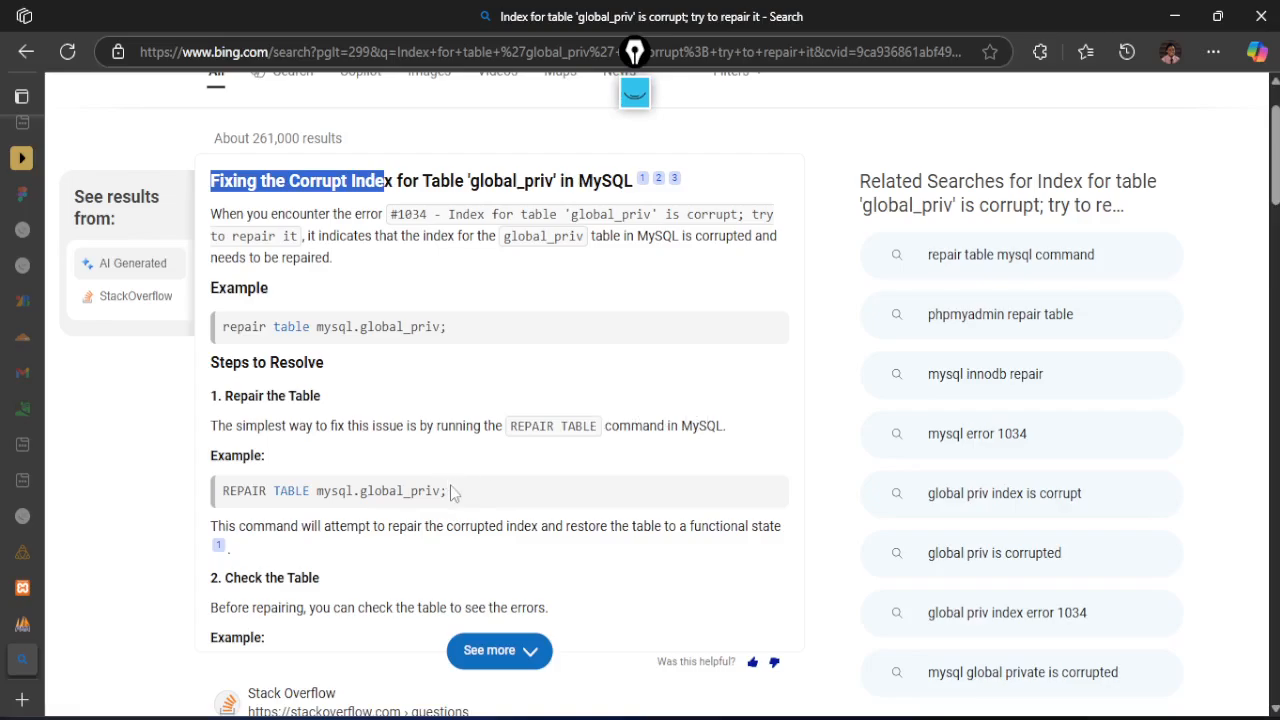
left_click_drag(451, 492, 222, 484)
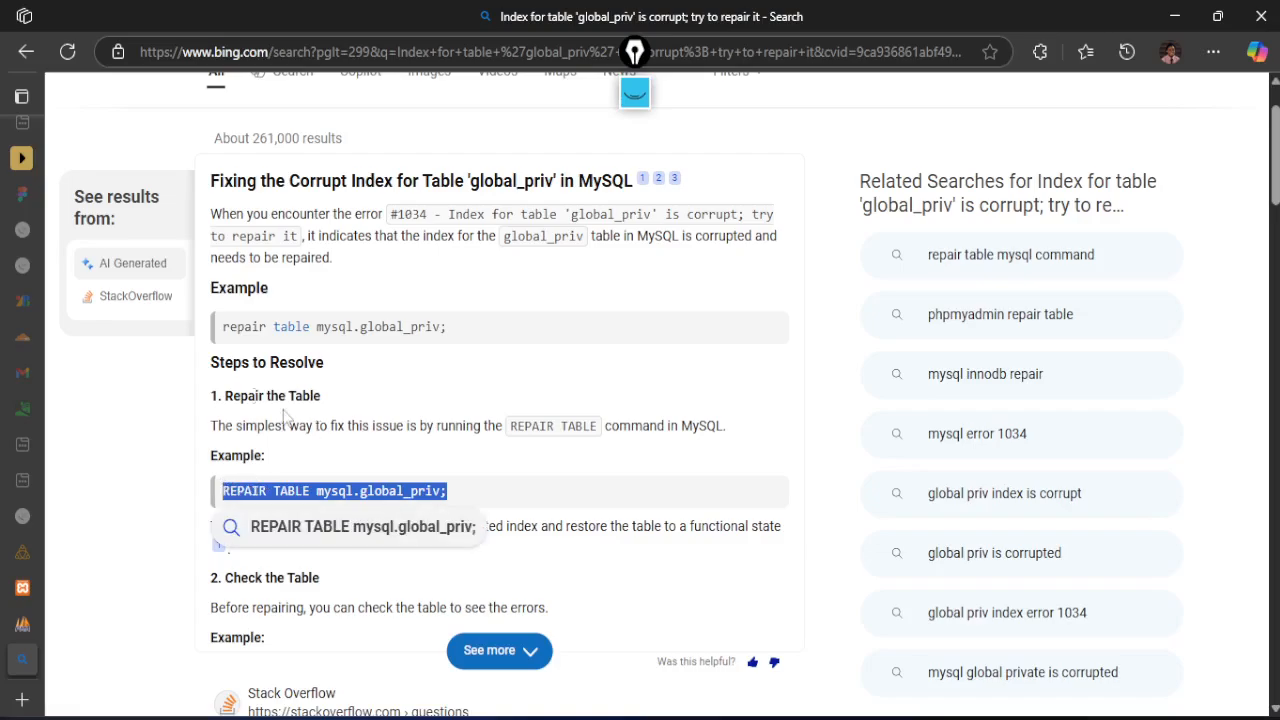
Run the query REPAIR TABLE mysql.global_priv; on the server in phpMyAdmin and review its result
left_click(27, 625)
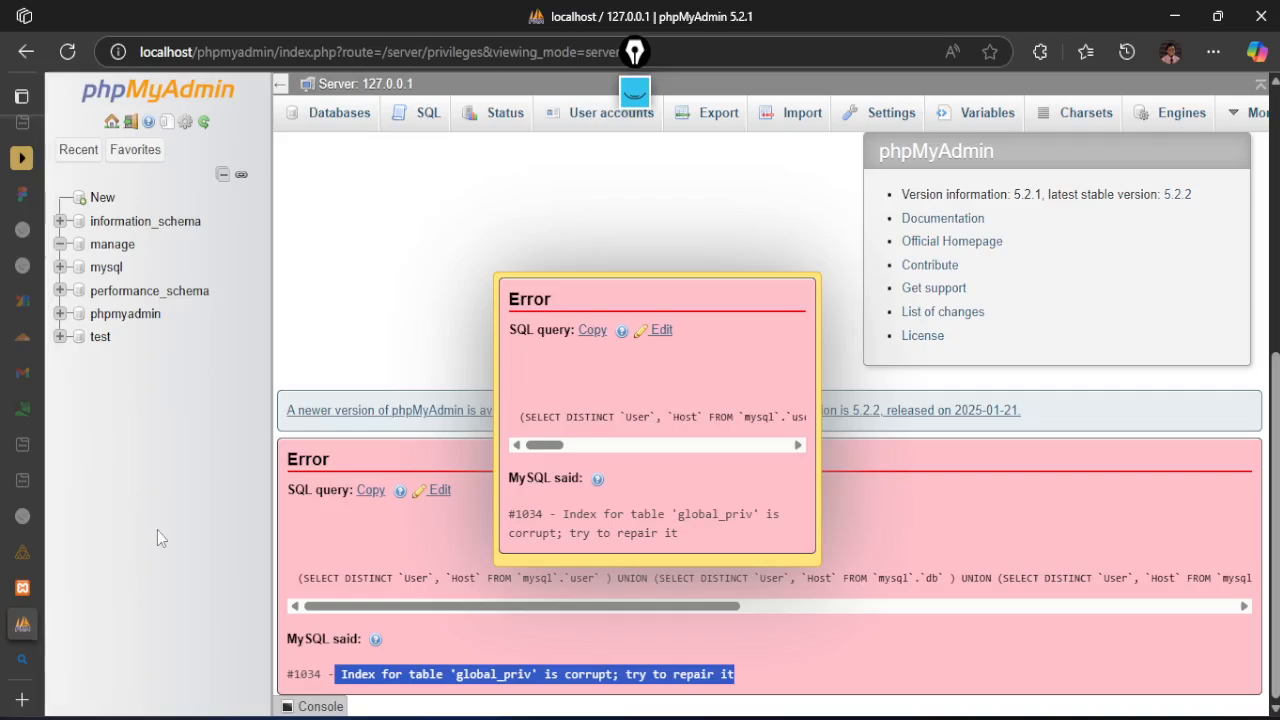
left_click(428, 114)
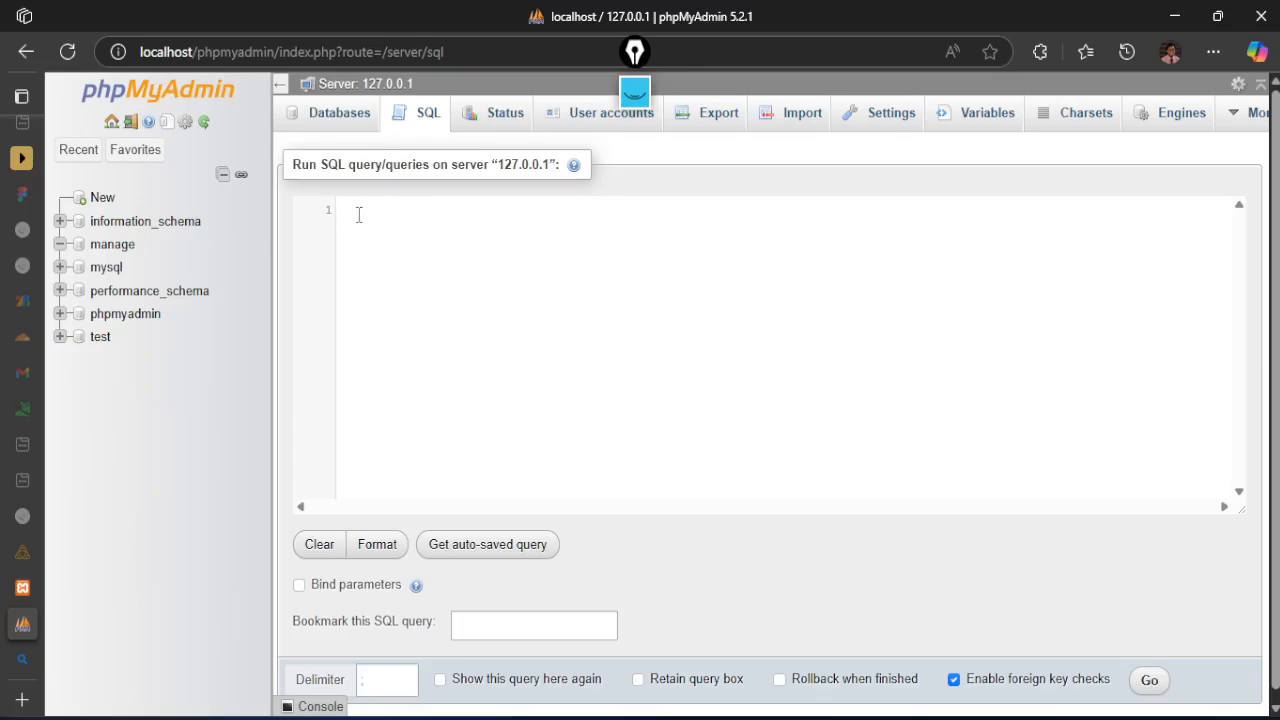
key("ctrl+v")
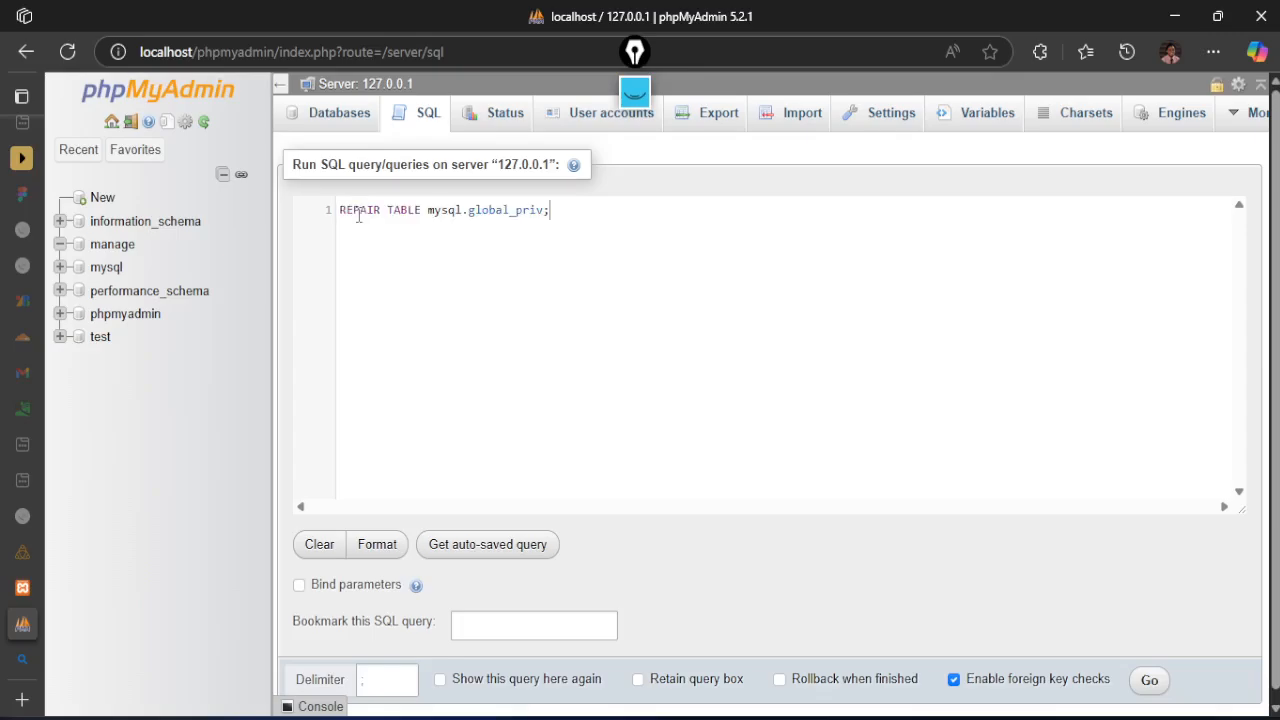
left_click(1150, 681)
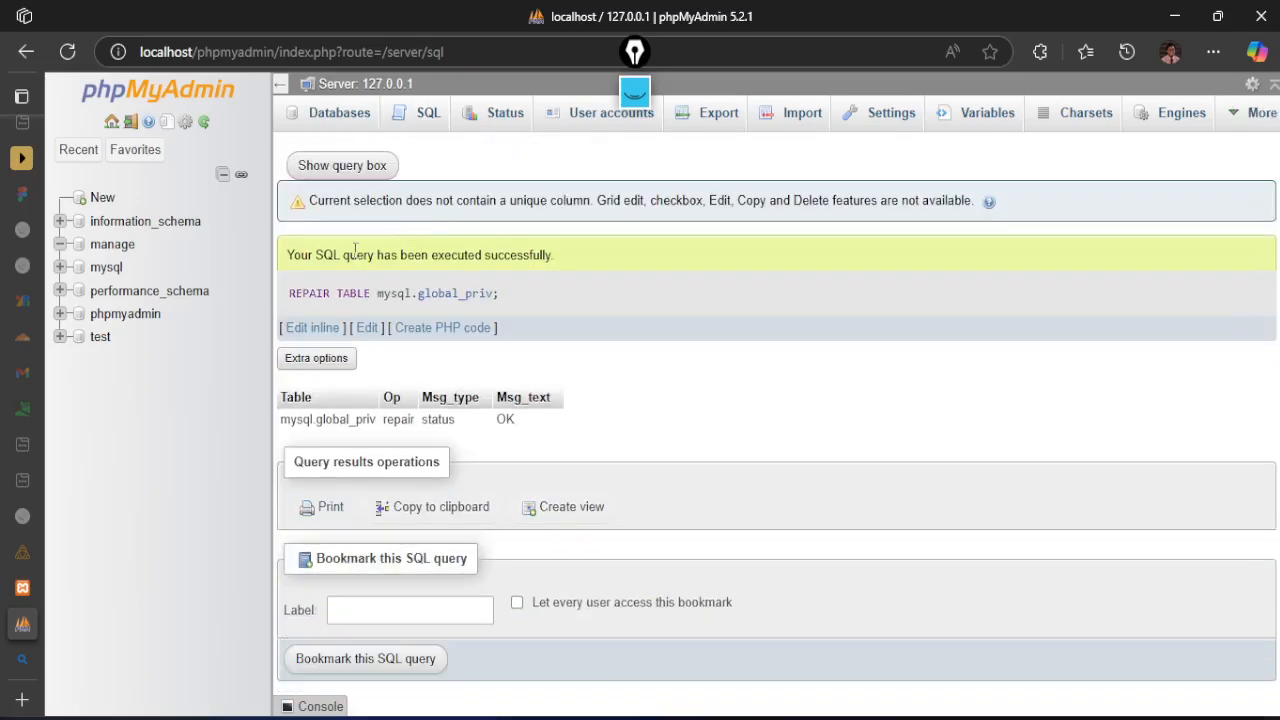
left_click_drag(291, 255, 556, 256)
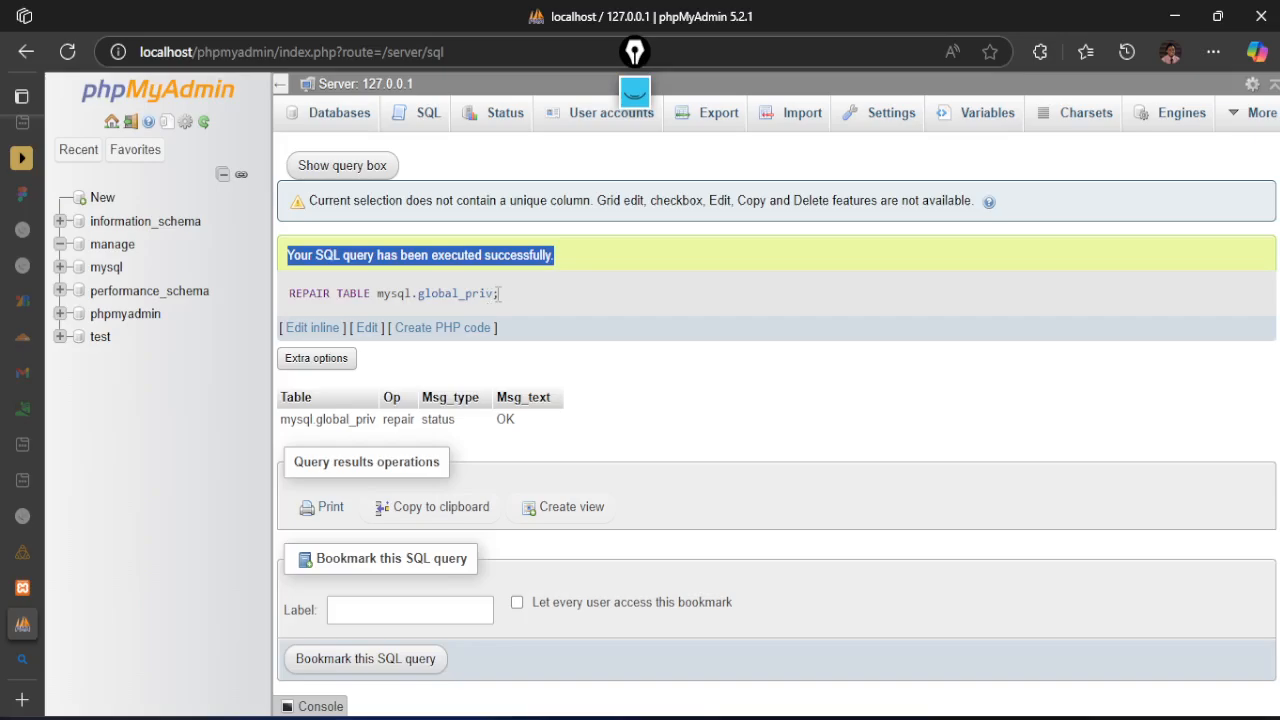
left_click_drag(498, 293, 323, 293)
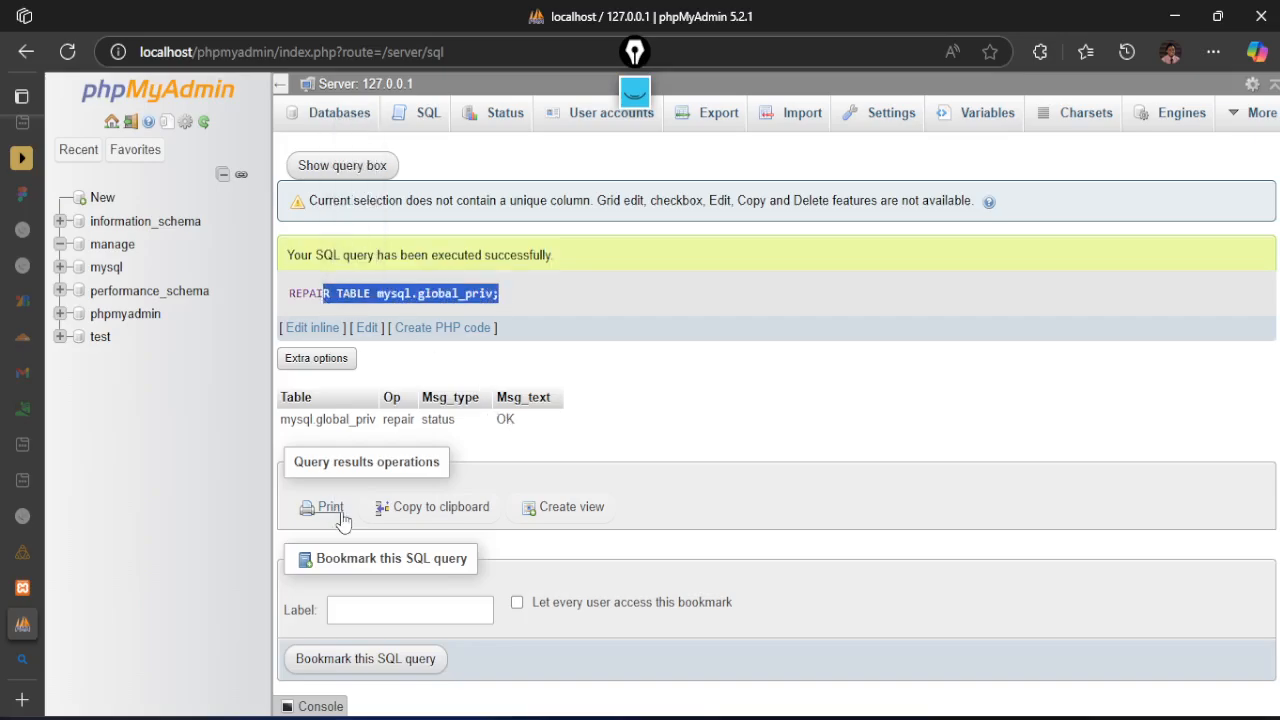
Open the user accounts overview, examine the privileges of the pma account and return to the overview
left_click(579, 124)
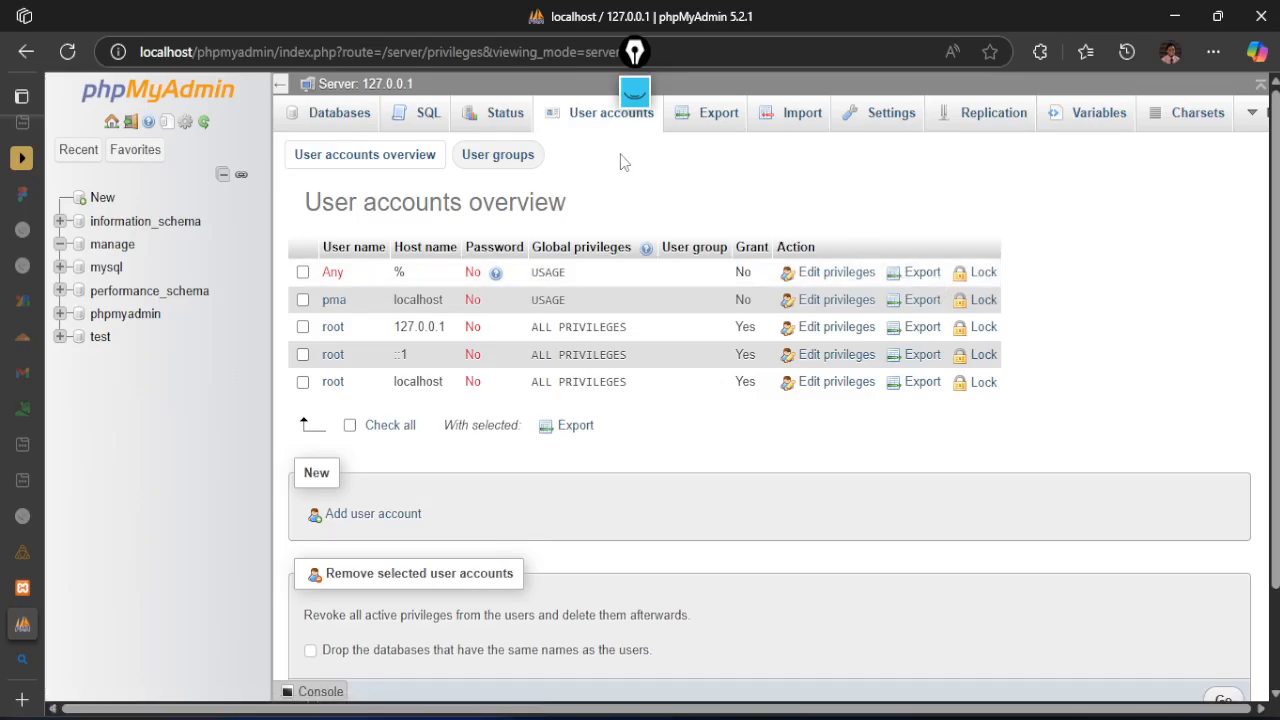
left_click(342, 307)
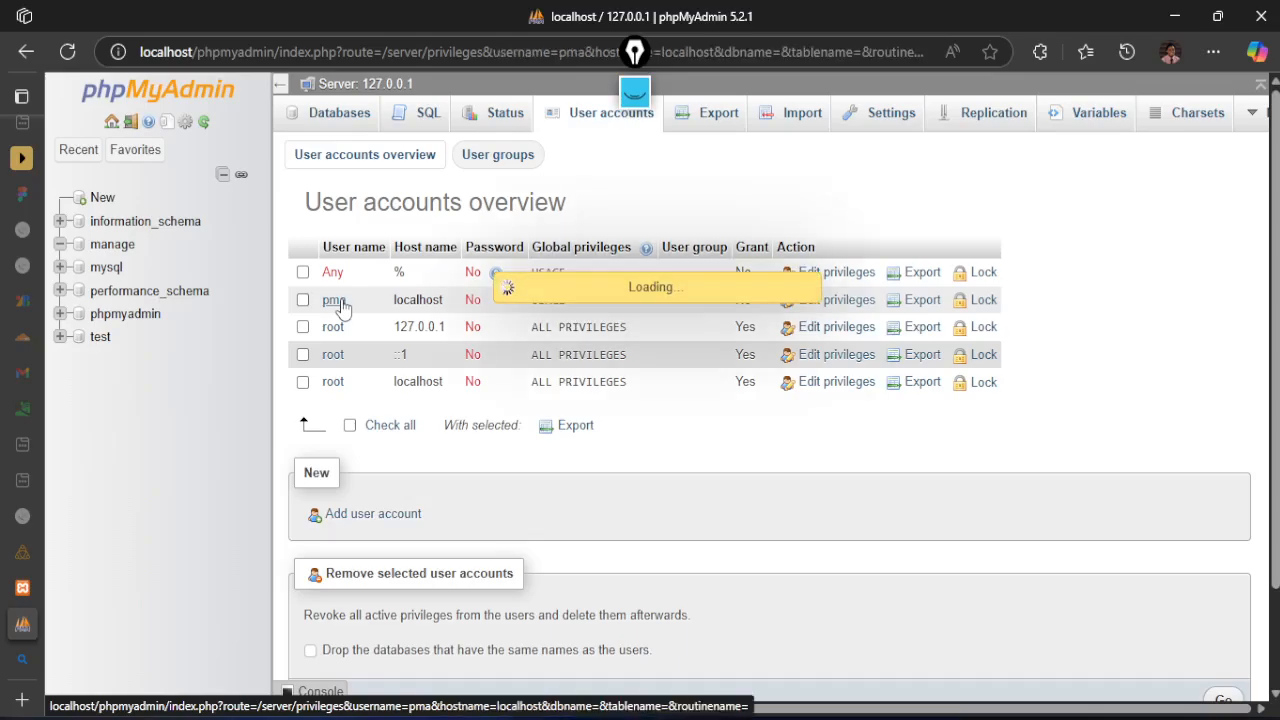
scroll(602, 458, "down", 2)
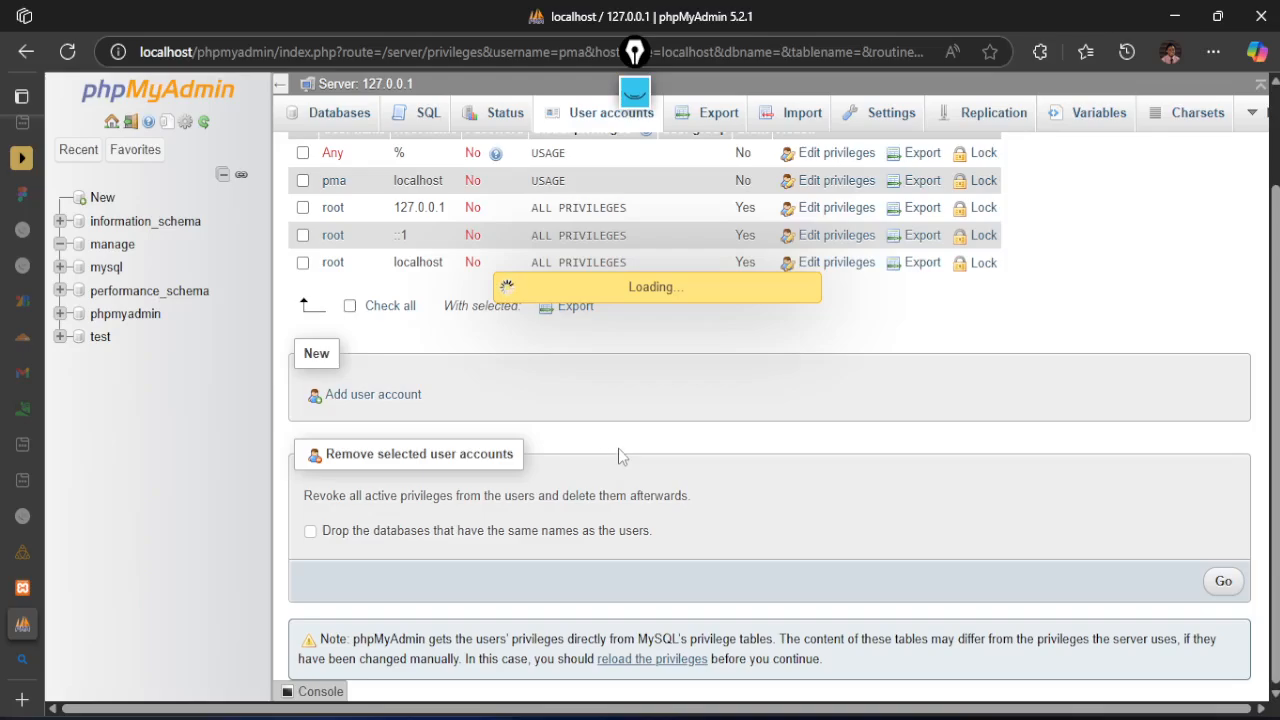
scroll(618, 448, "up", 2)
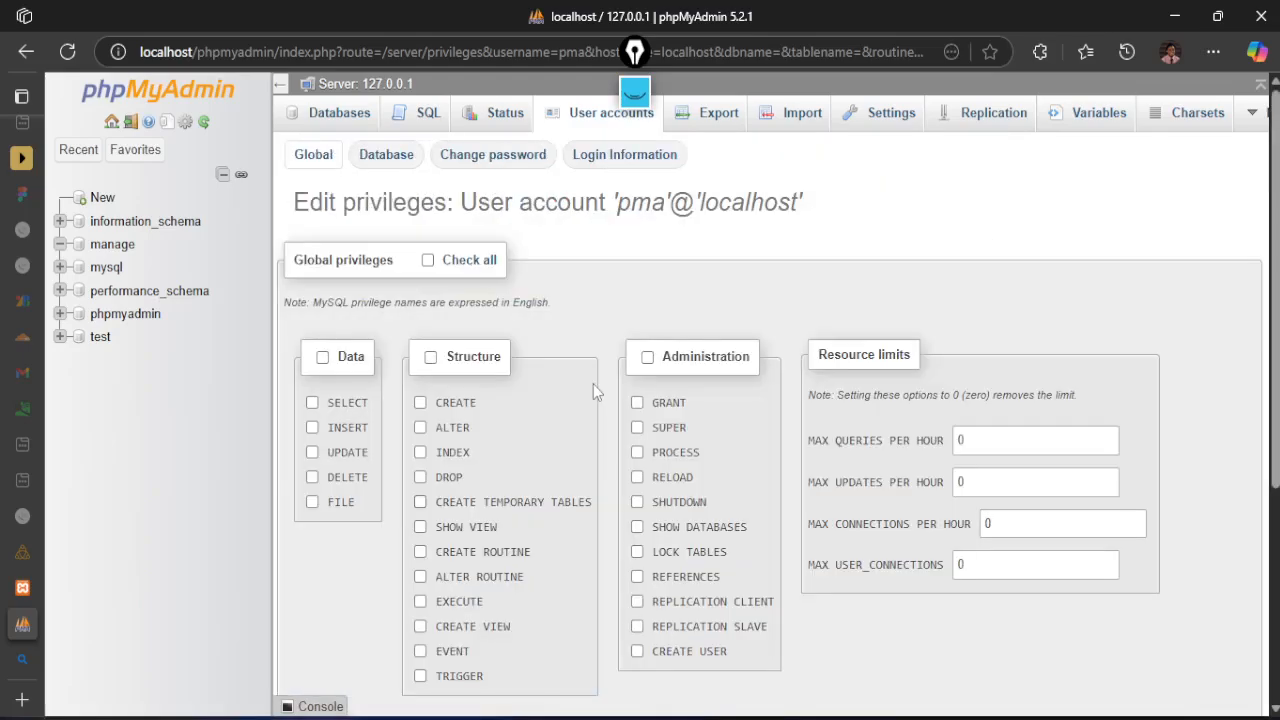
scroll(663, 311, "down", 3)
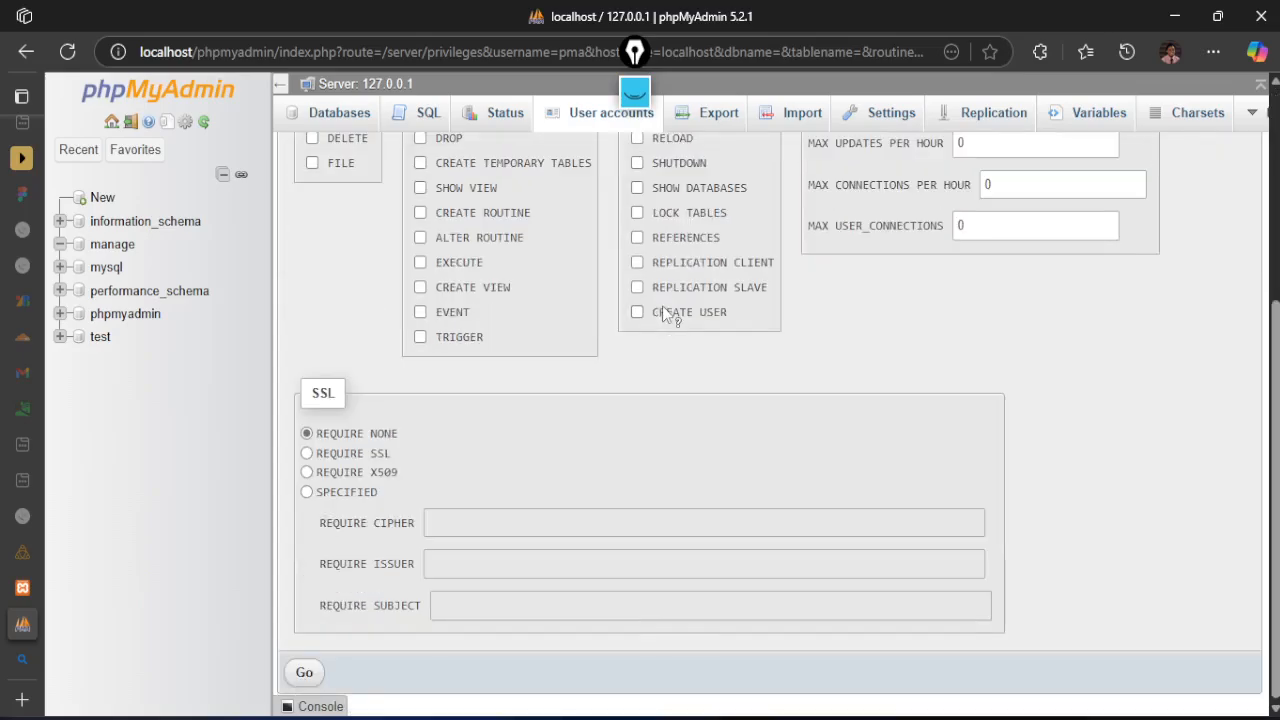
scroll(663, 311, "up", 3)
left_click(586, 114)
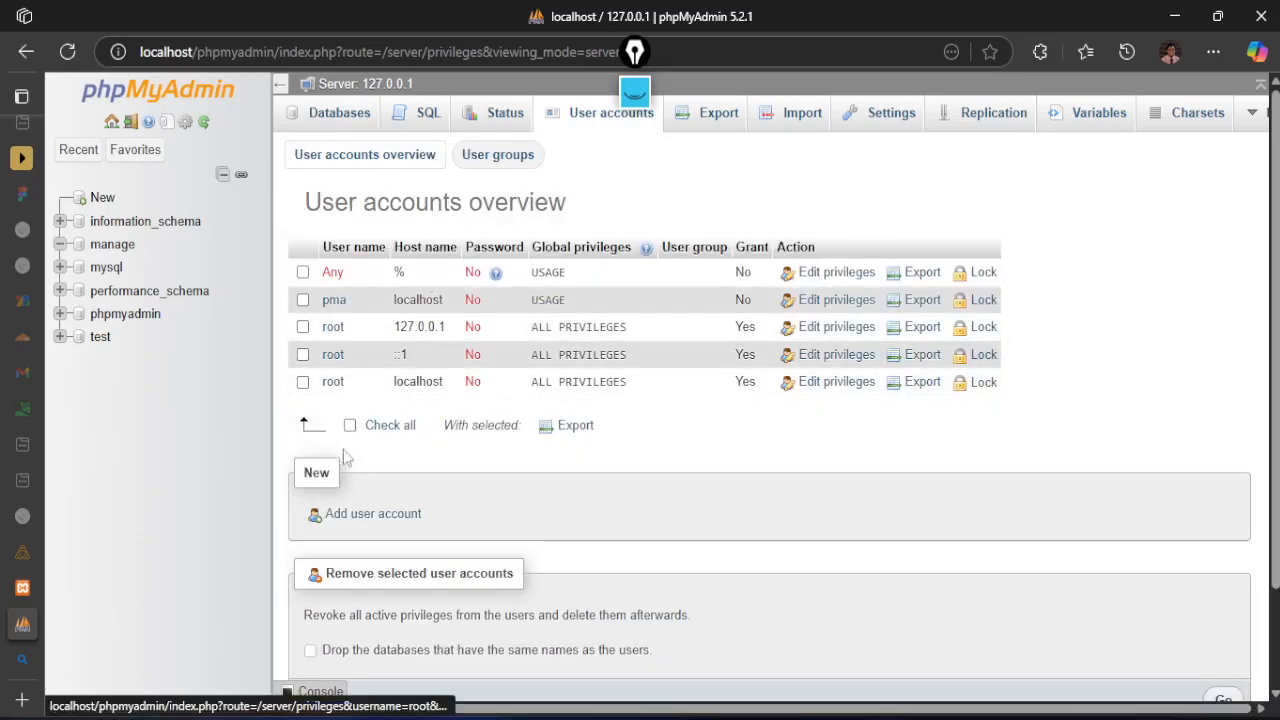
Start adding a new user account and replace the prefilled user name with manage
left_click(366, 524)
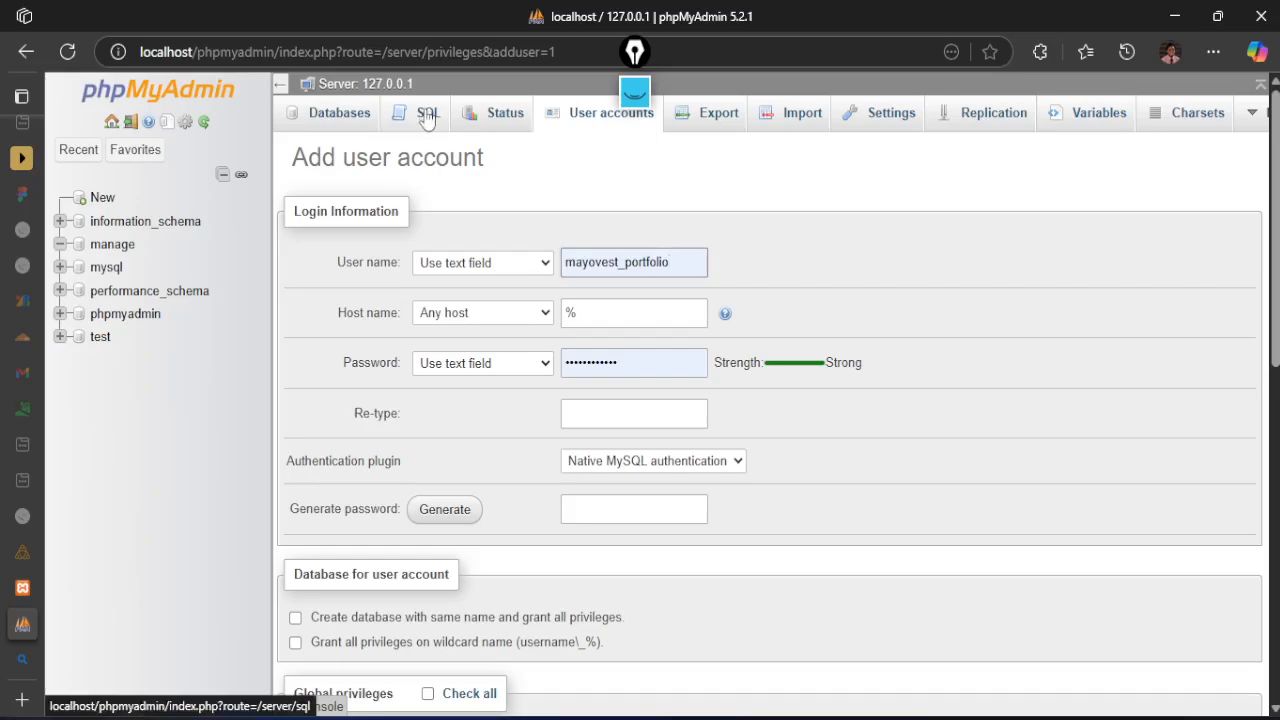
scroll(446, 364, "down", 2)
scroll(446, 364, "up", 2)
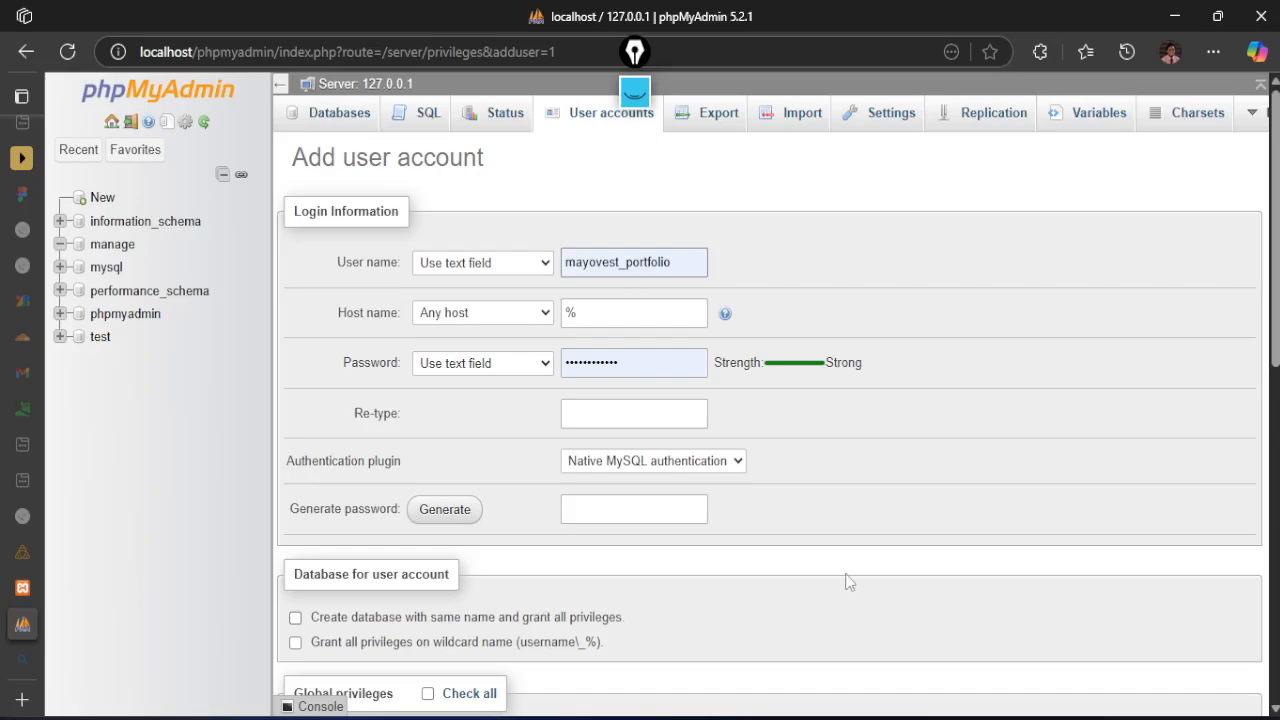
left_click(607, 264)
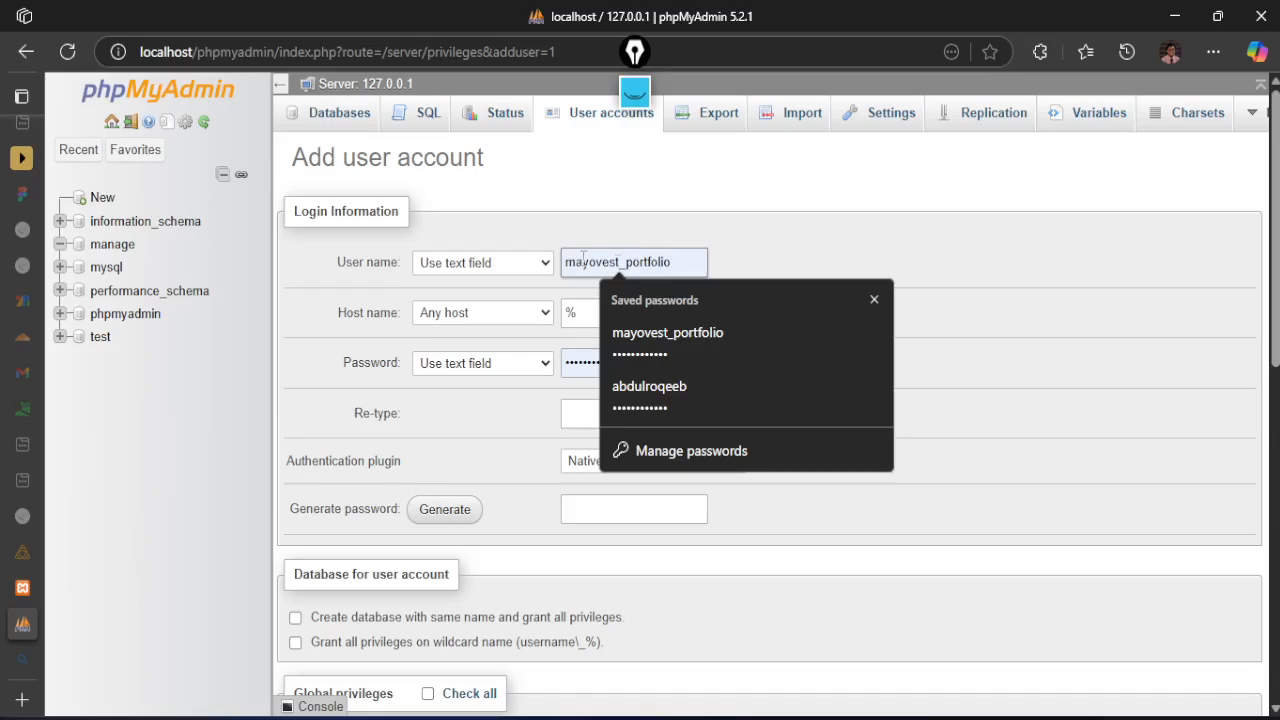
left_click(699, 259)
left_click(698, 257)
key("BackSpace")
key("BackSpace")
key("BackSpace")
key("BackSpace")
key("BackSpace")
key("BackSpace")
key("BackSpace")
key("BackSpace")
key("BackSpace")
key("BackSpace")
key("BackSpace")
key("BackSpace")
key("BackSpace")
key("BackSpace")
key("BackSpace")
key("BackSpace")
key("BackSpace")
key("BackSpace")
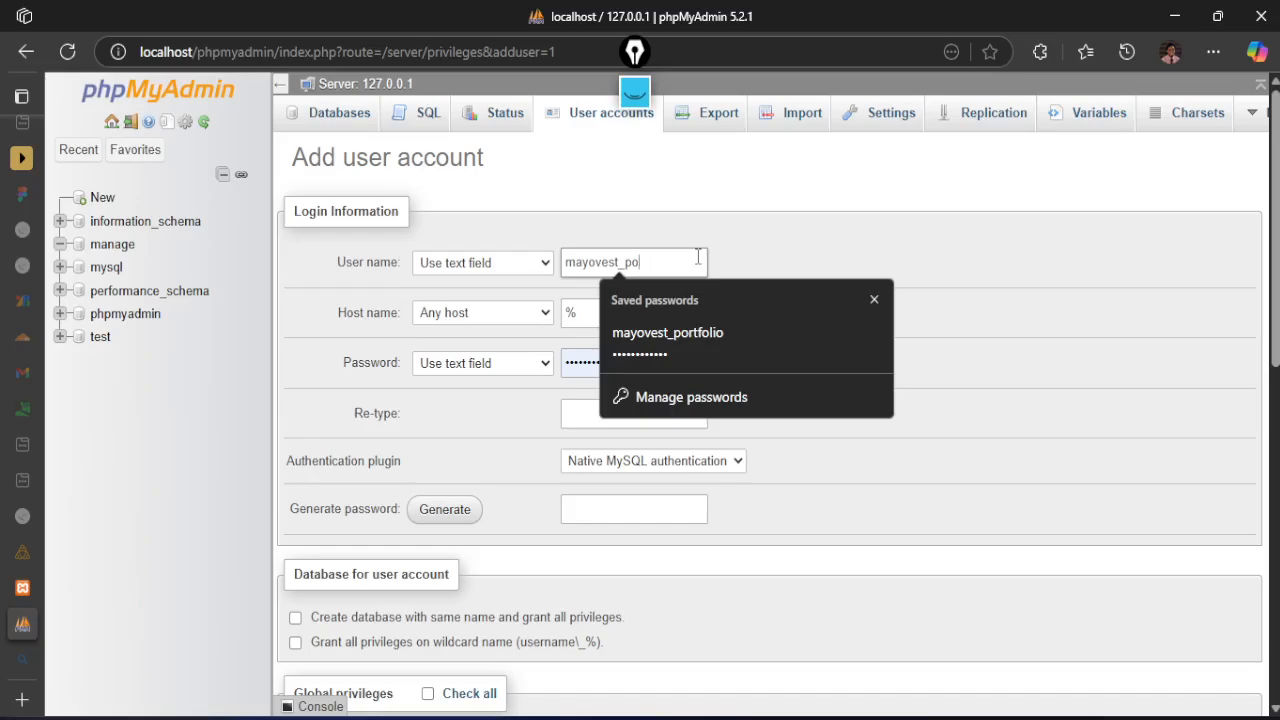
type("manage")
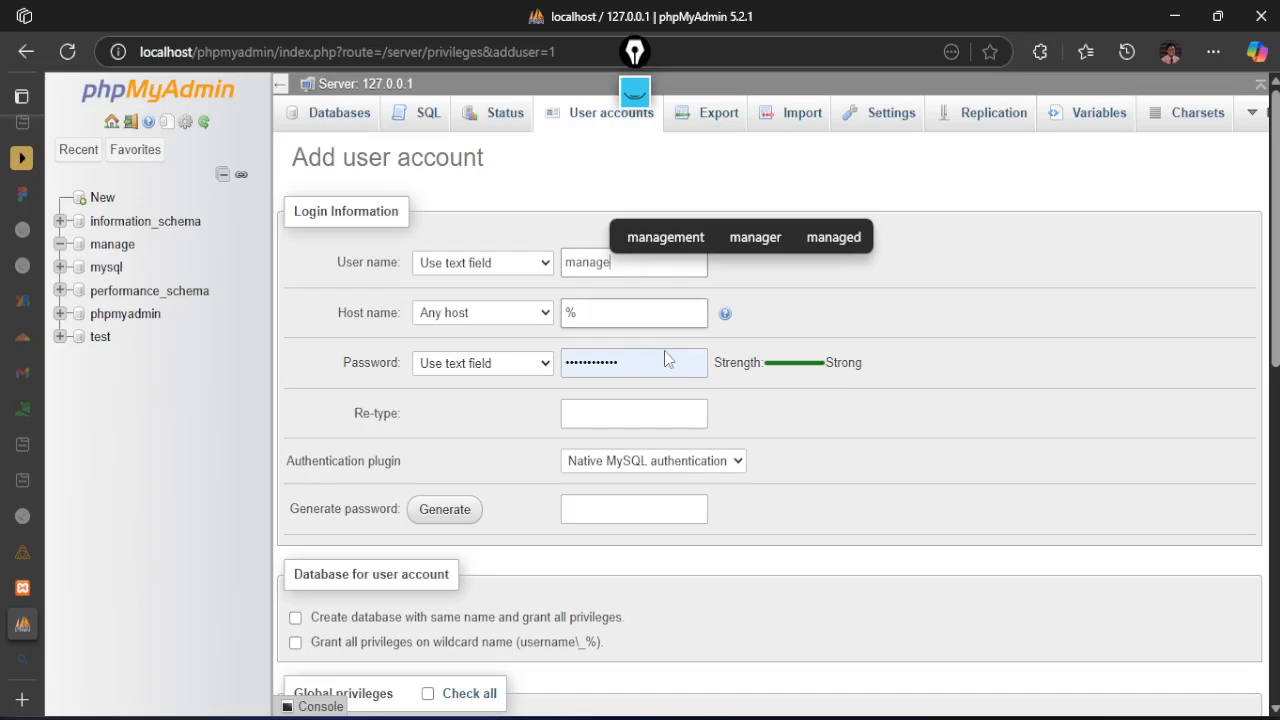
Replace the prefilled password of the new user account with a new account password
left_click(623, 355)
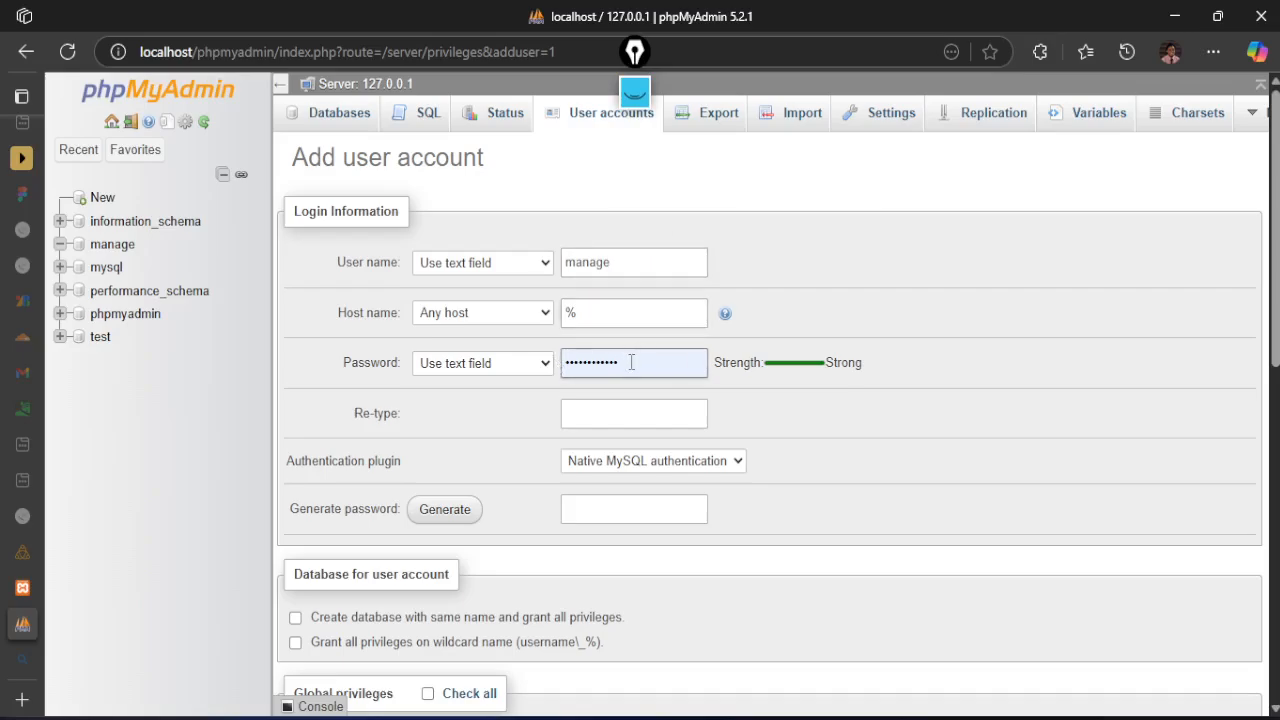
key("BackSpace")
key("BackSpace")
key("BackSpace")
key("BackSpace")
key("BackSpace")
key("BackSpace")
key("BackSpace")
key("BackSpace")
key("BackSpace")
key("BackSpace")
key("BackSpace")
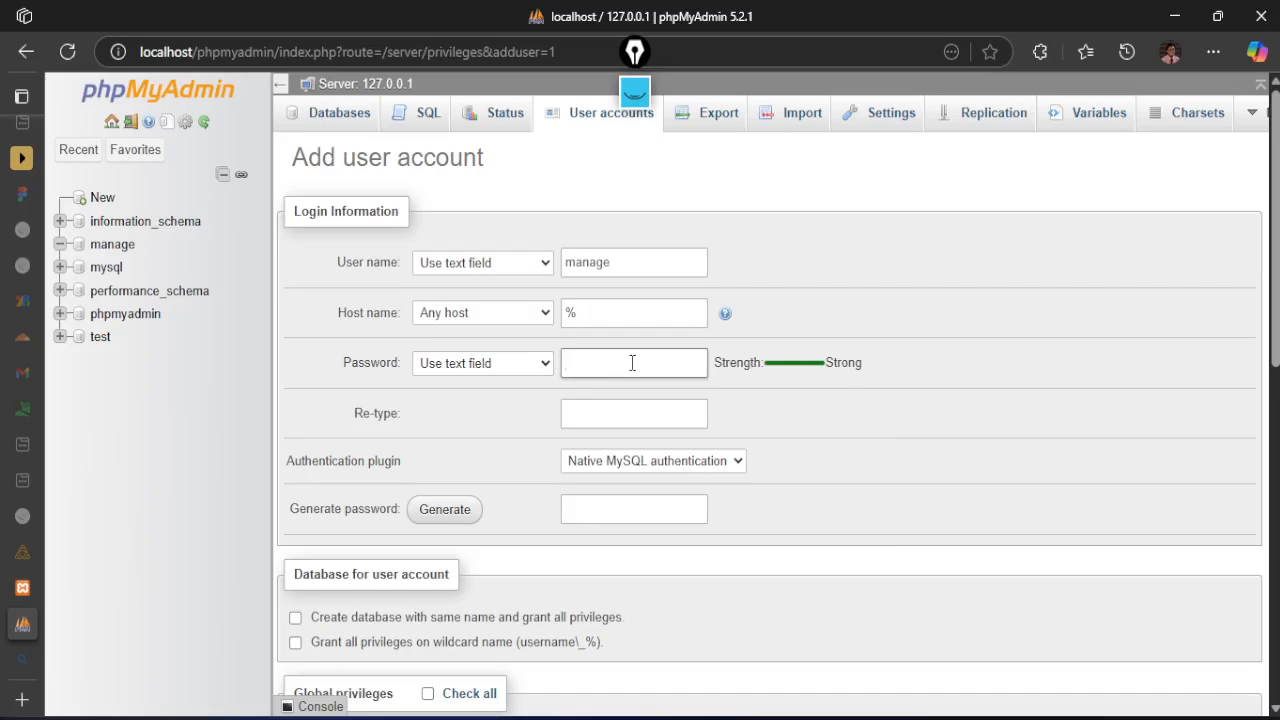
type("•••")
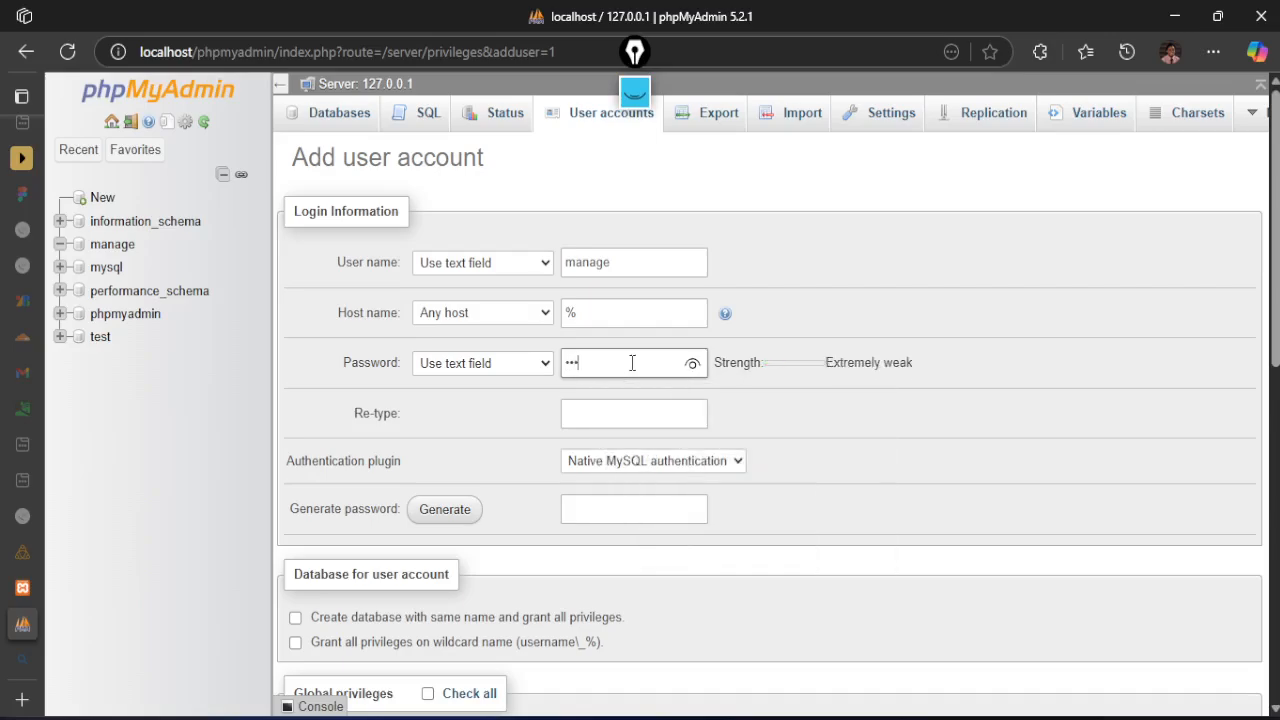
type("•")
key("BackSpace")
key("BackSpace")
key("BackSpace")
key("BackSpace")
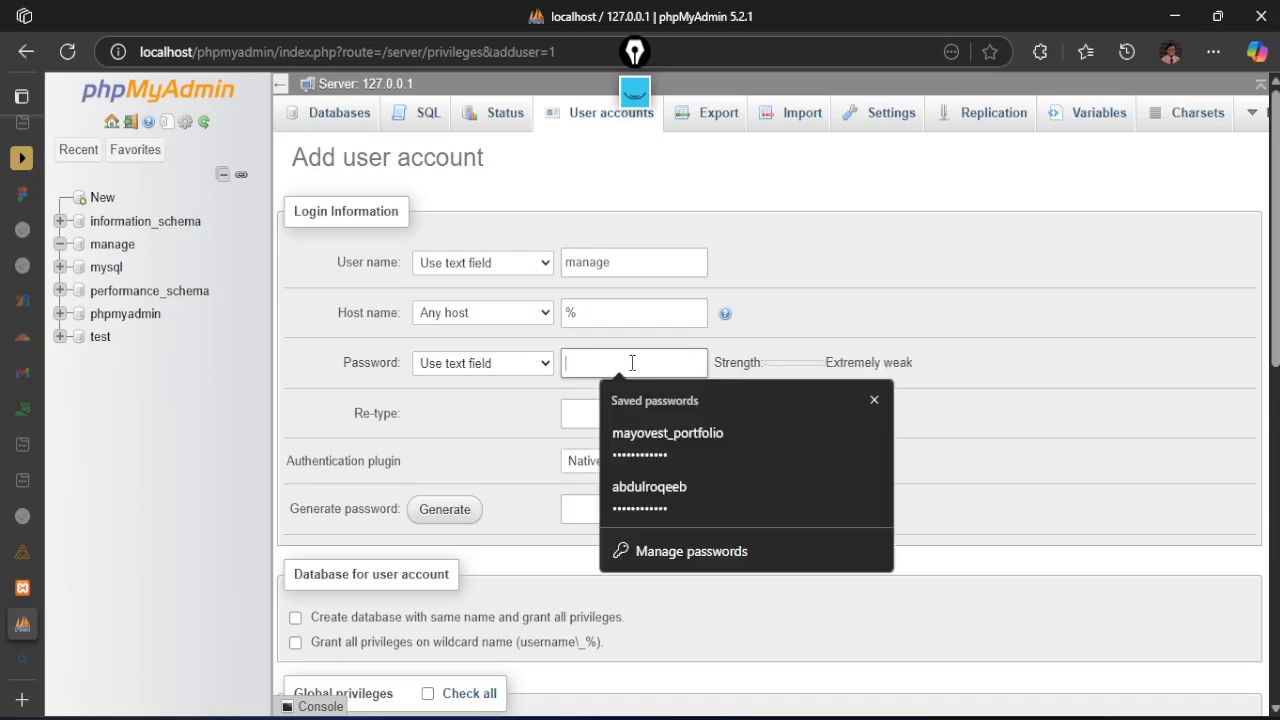
type("•••••")
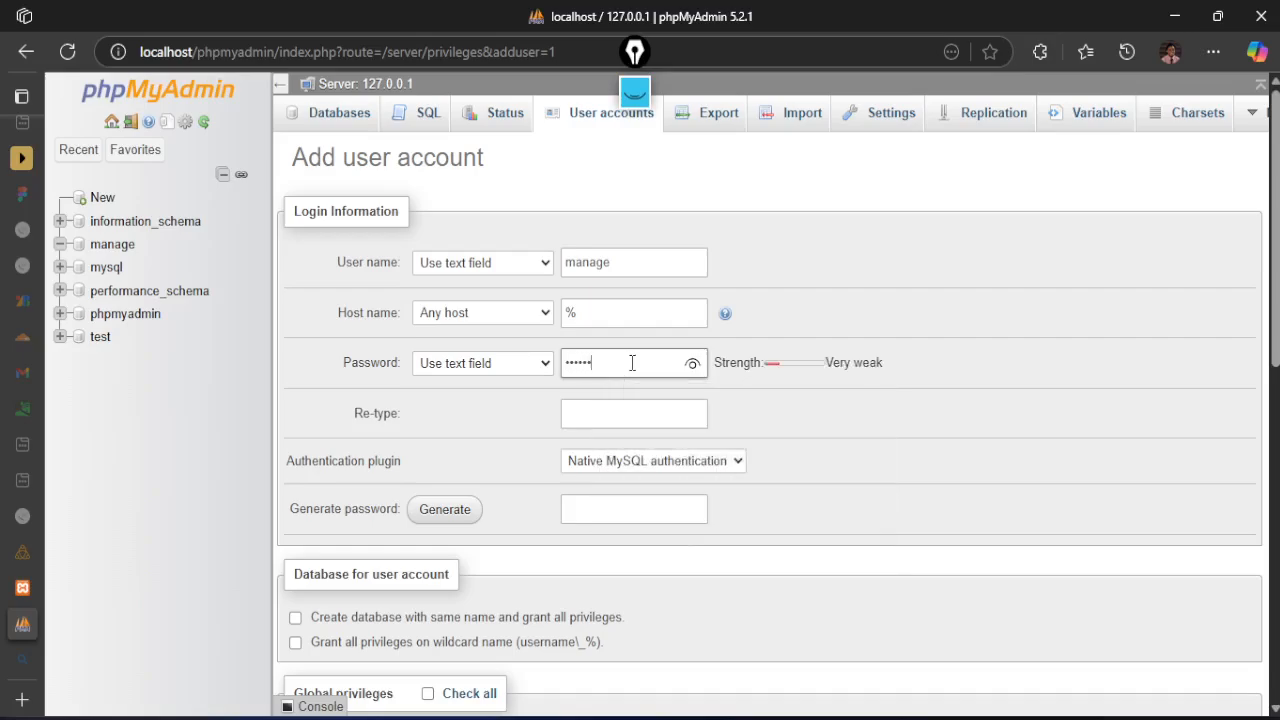
type("•••••")
key("Tab")
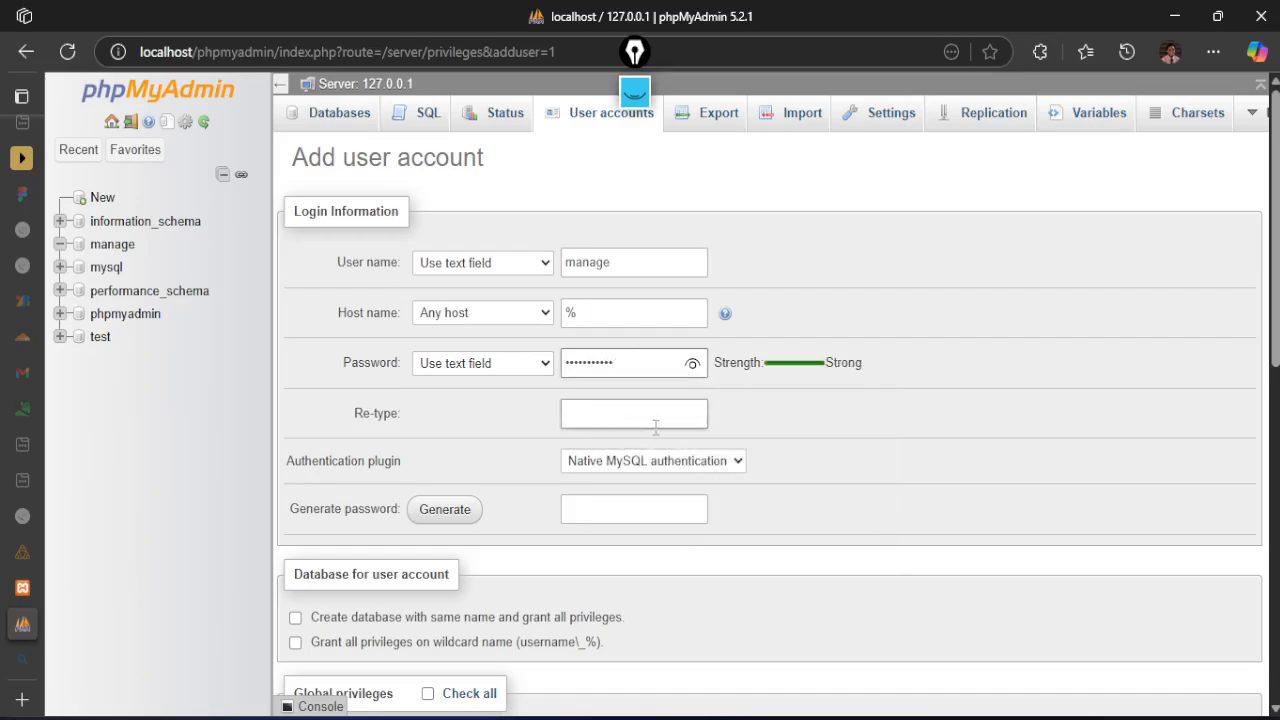
Reveal the account password, correct its spelling and copy it into the password confirmation field
left_click(692, 364)
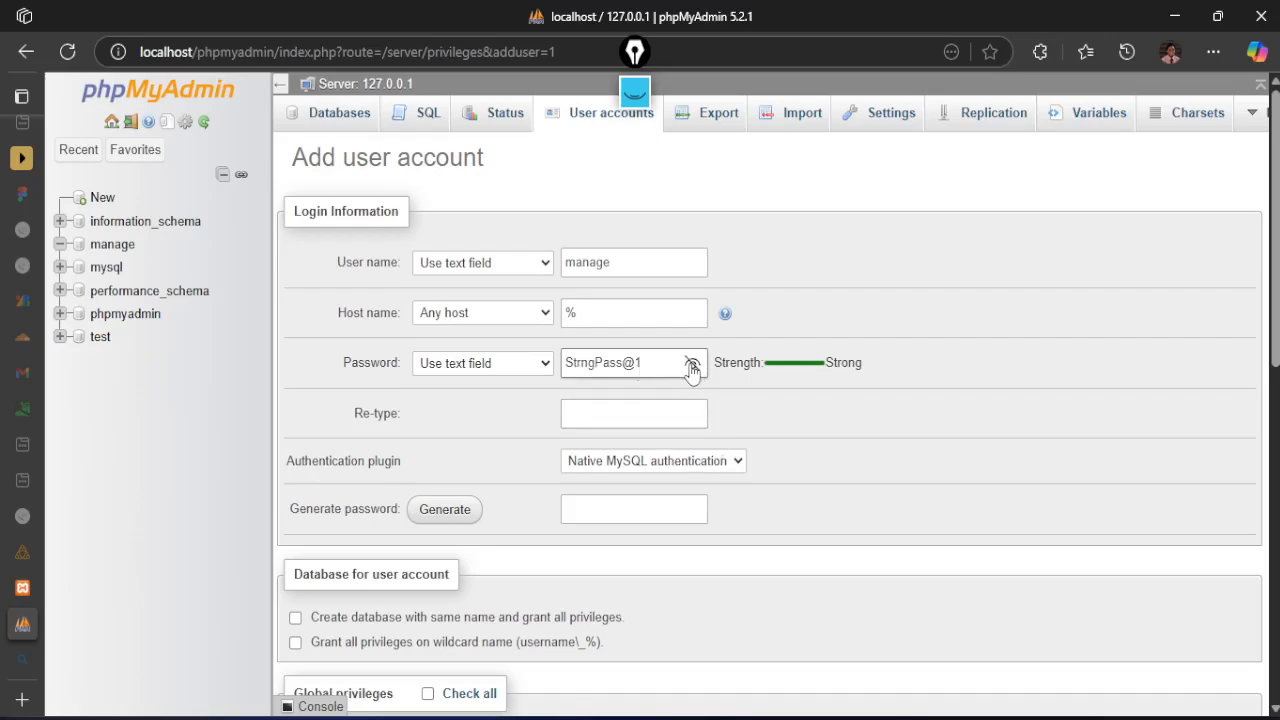
left_click(586, 363)
type("o")
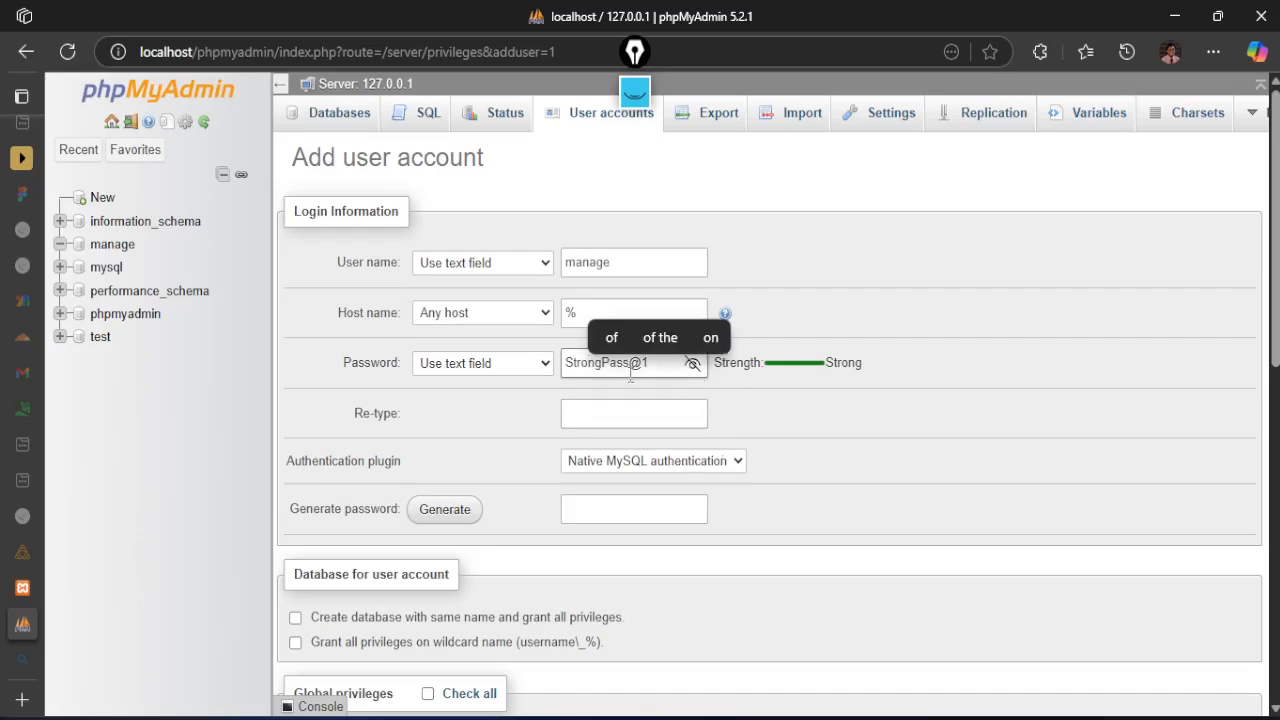
left_click(568, 363)
left_click_drag(567, 362, 651, 364)
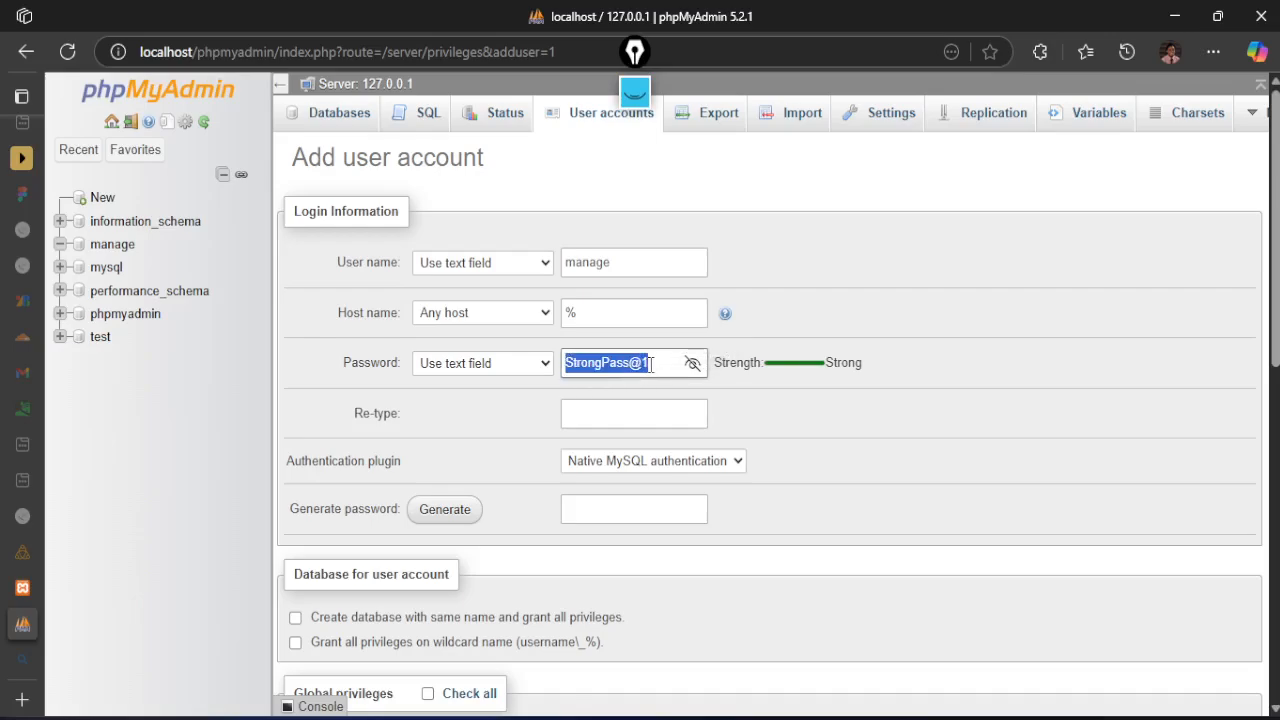
left_click(646, 418)
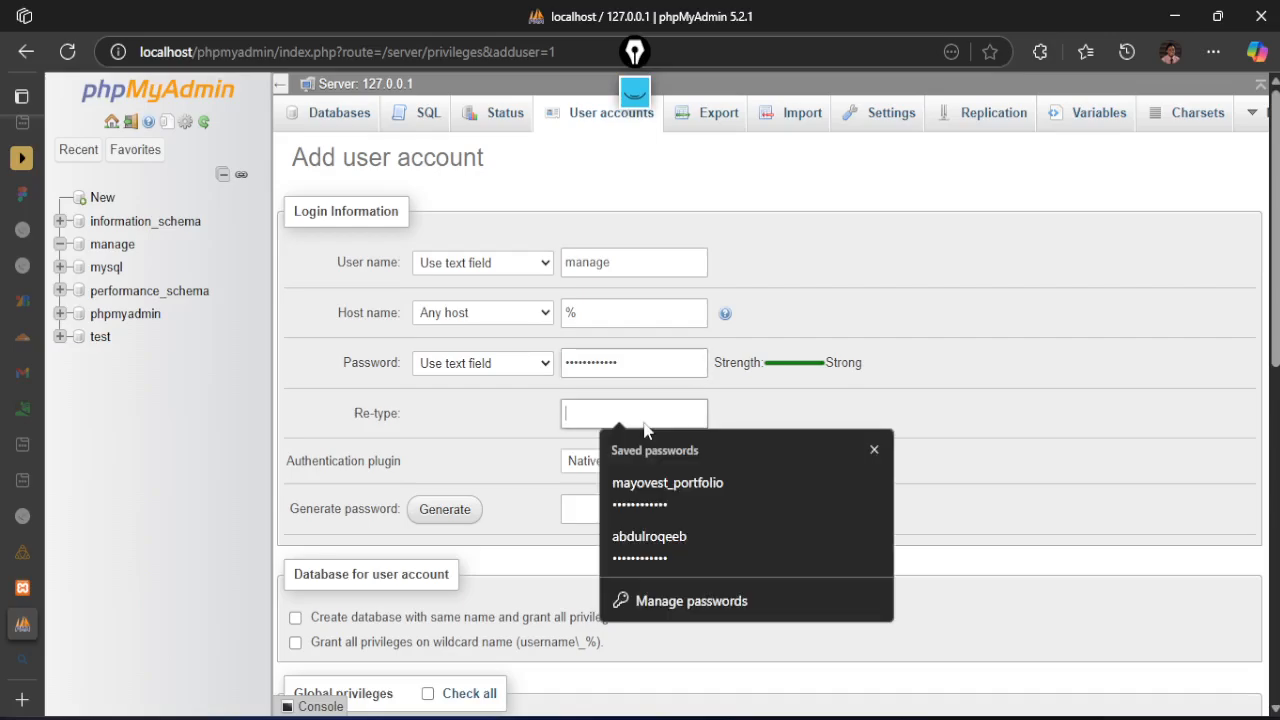
key("ctrl+v")
Grant all global privileges to the new manage user account and review the selected privileges
scroll(605, 432, "down", 3)
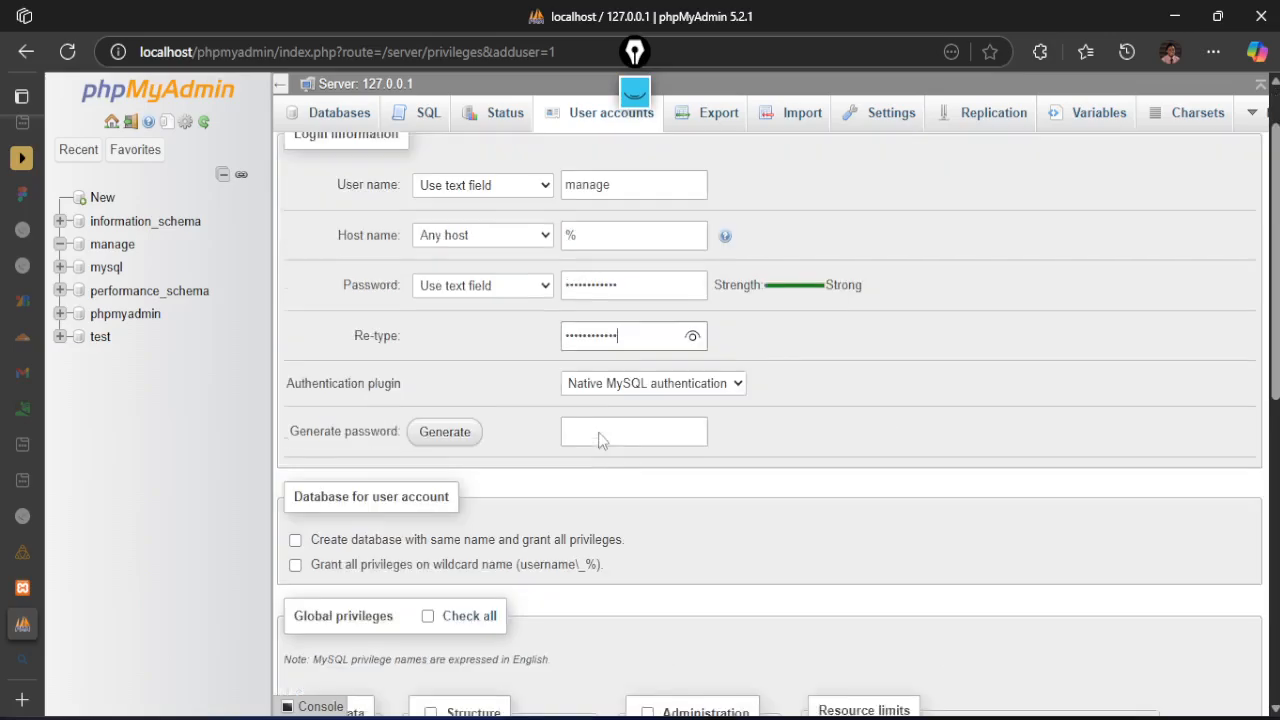
left_click(428, 396)
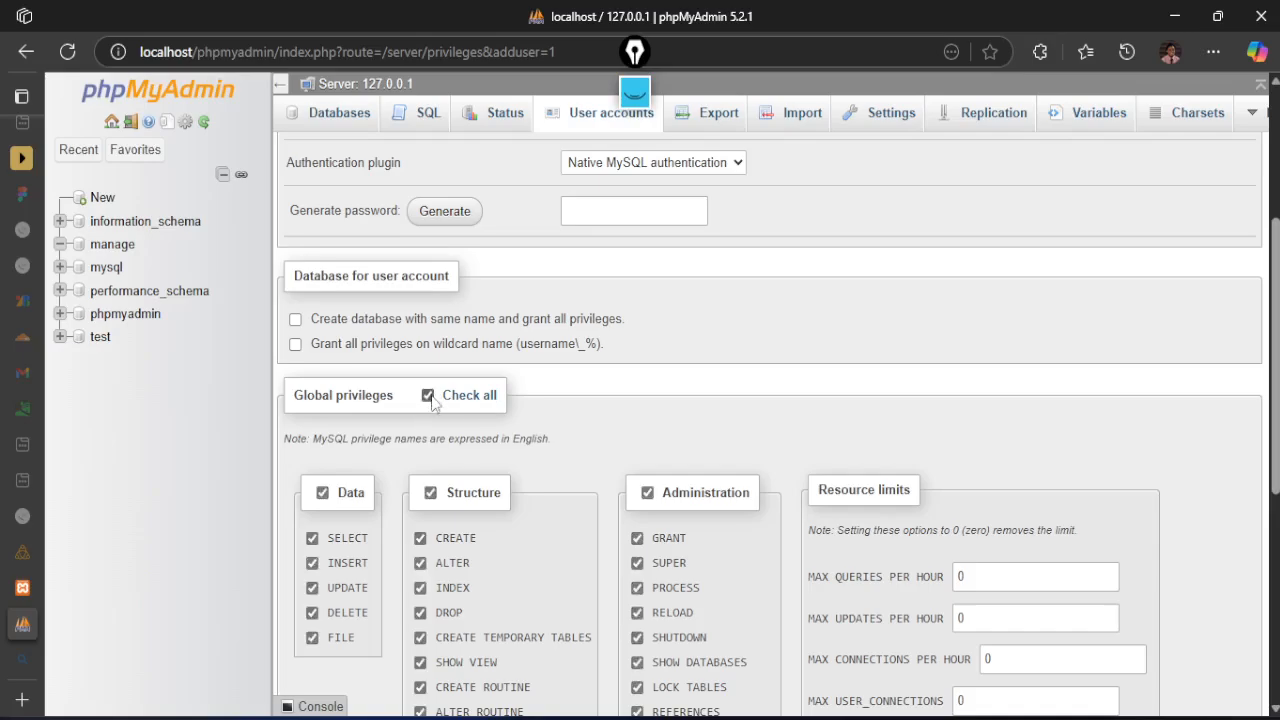
scroll(547, 446, "down", 2)
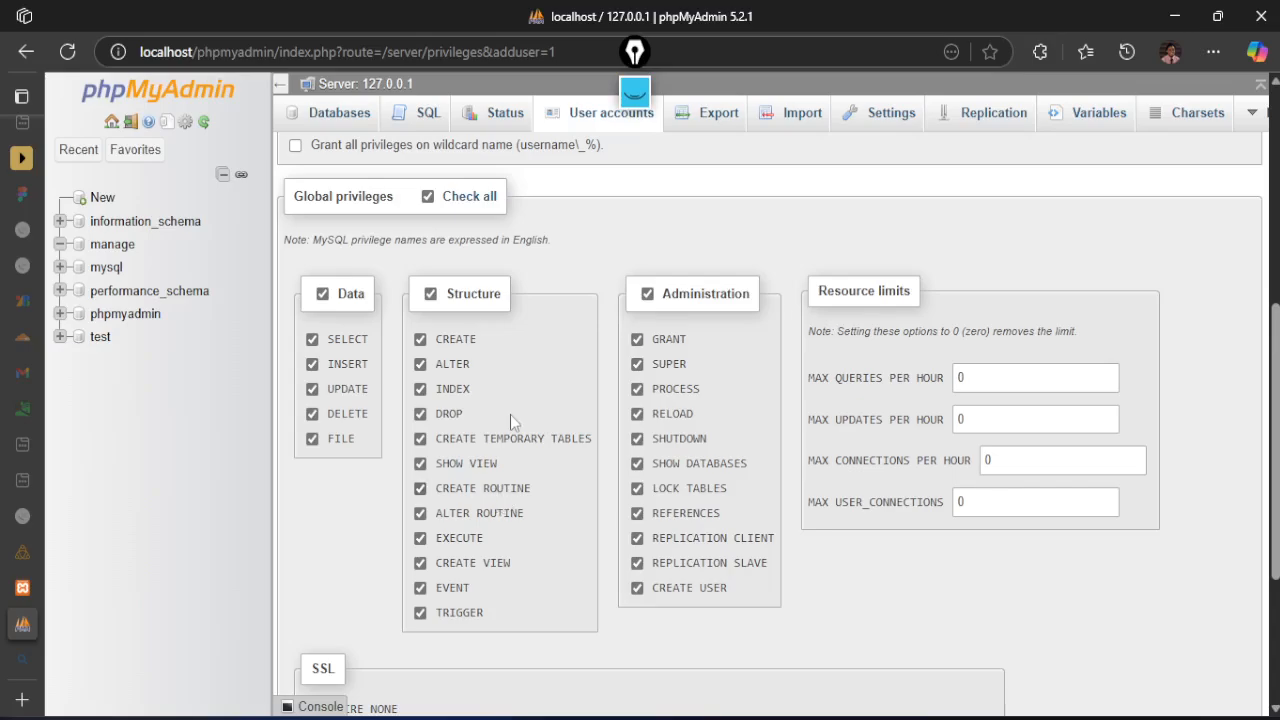
Try to create the manage user account with the entered settings and save its login in the browser
scroll(510, 414, "down", 3)
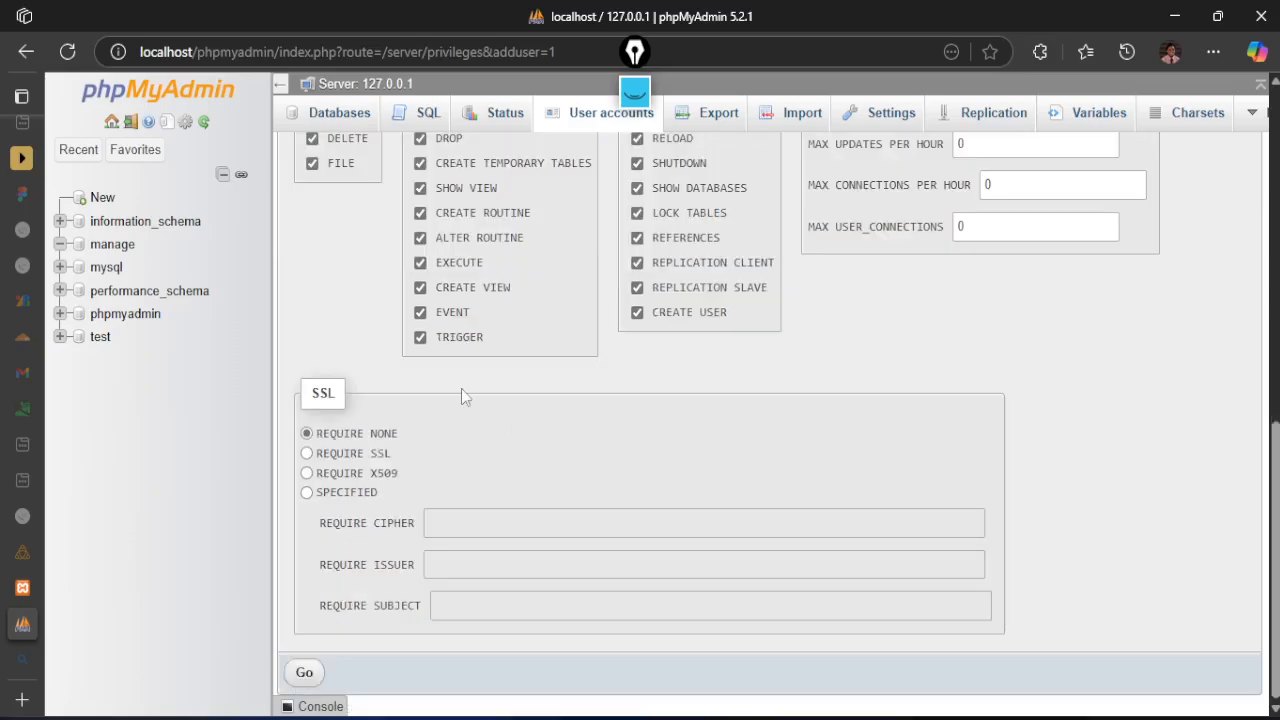
left_click(304, 672)
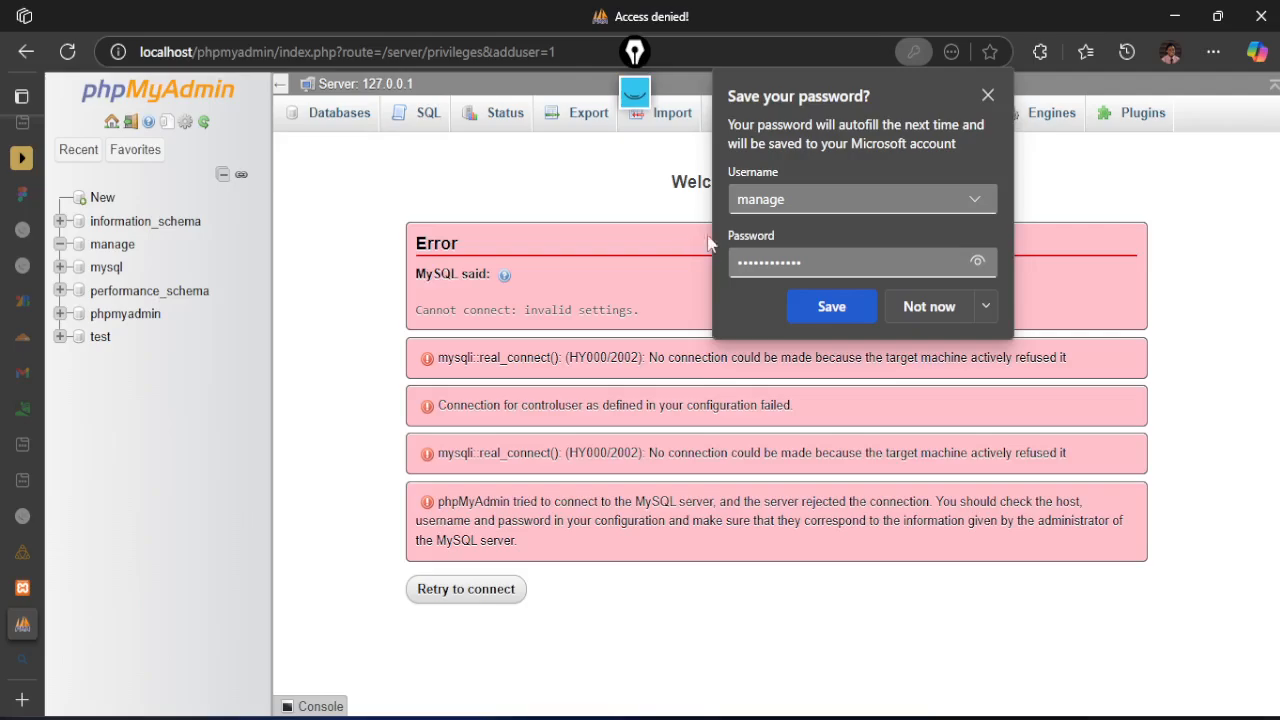
left_click(835, 306)
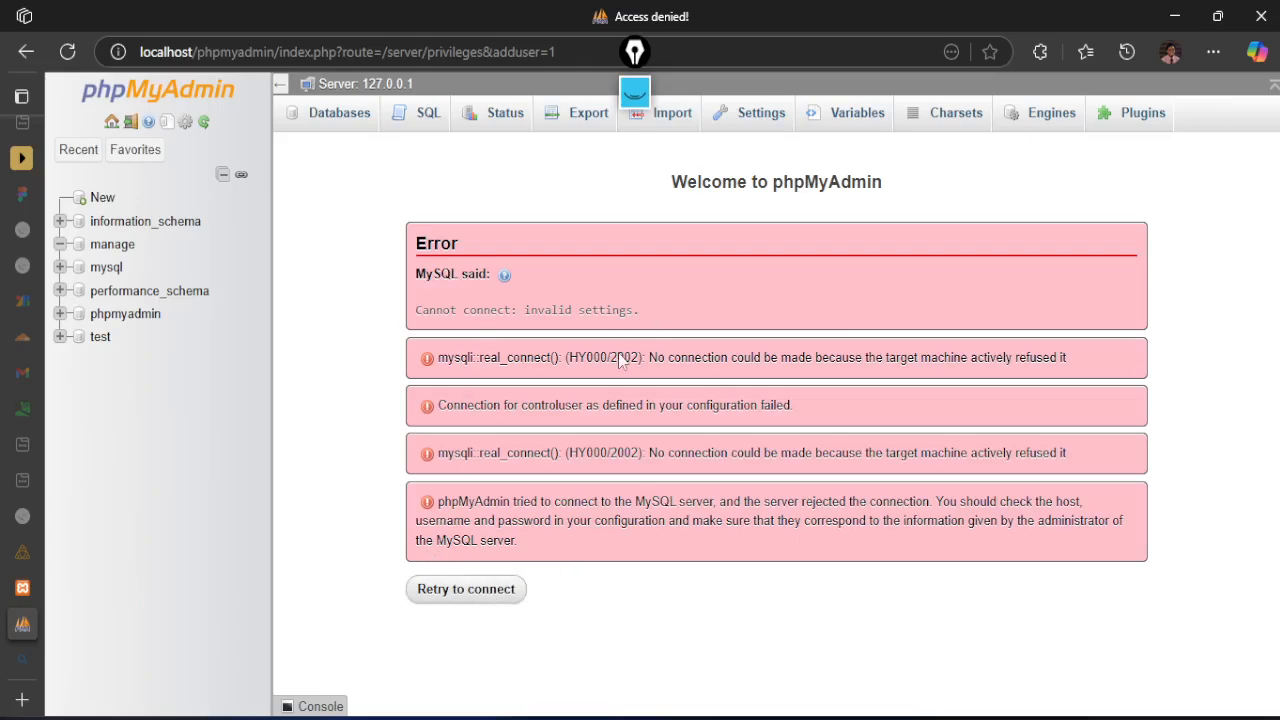
Switch to the XAMPP Control Panel and restart the stopped MySQL module
key("alt+Tab")
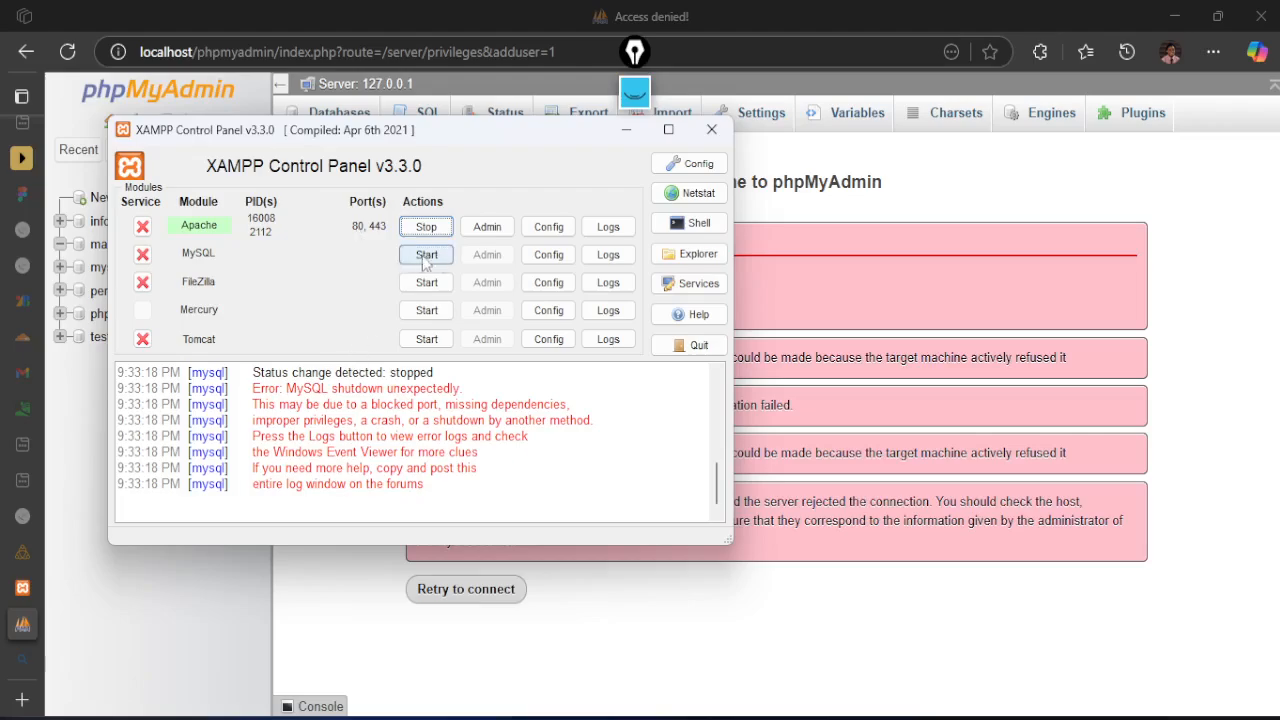
left_click(839, 287)
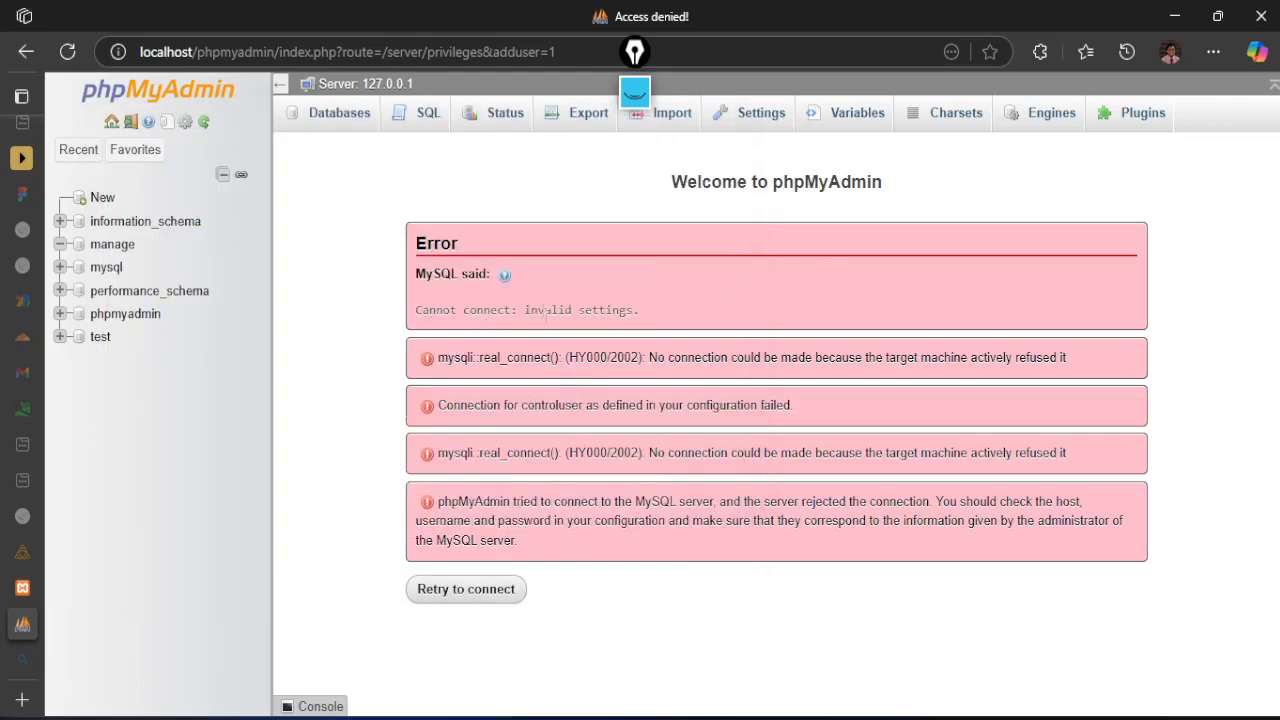
left_click(931, 718)
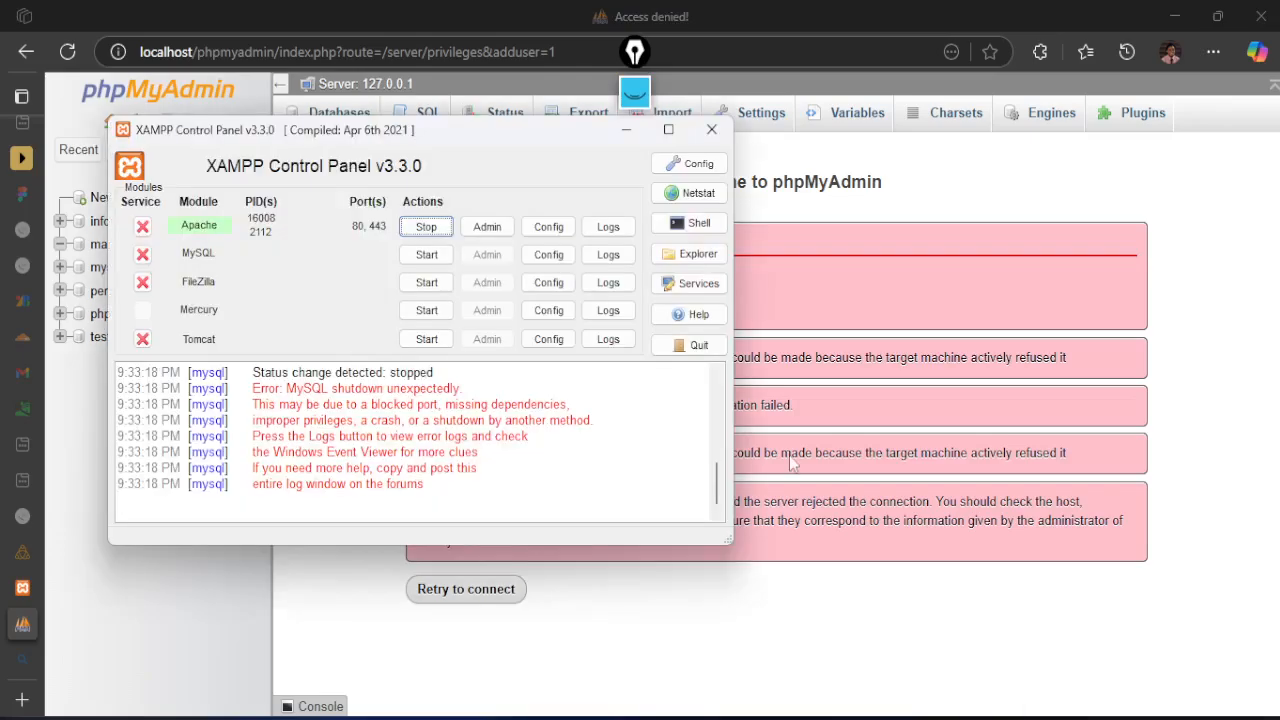
left_click(424, 256)
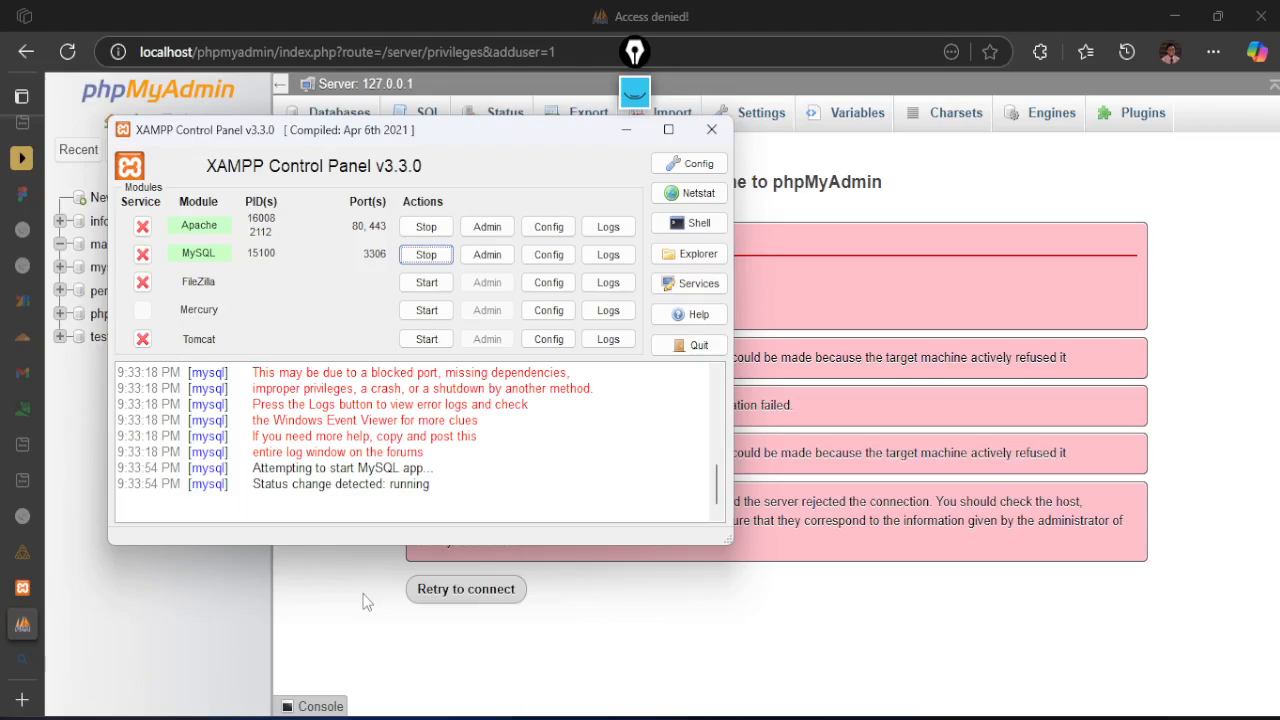
Return to phpMyAdmin and retry the database server connection, checking the module status in XAMPP while it loads
left_click(419, 610)
left_click(462, 597)
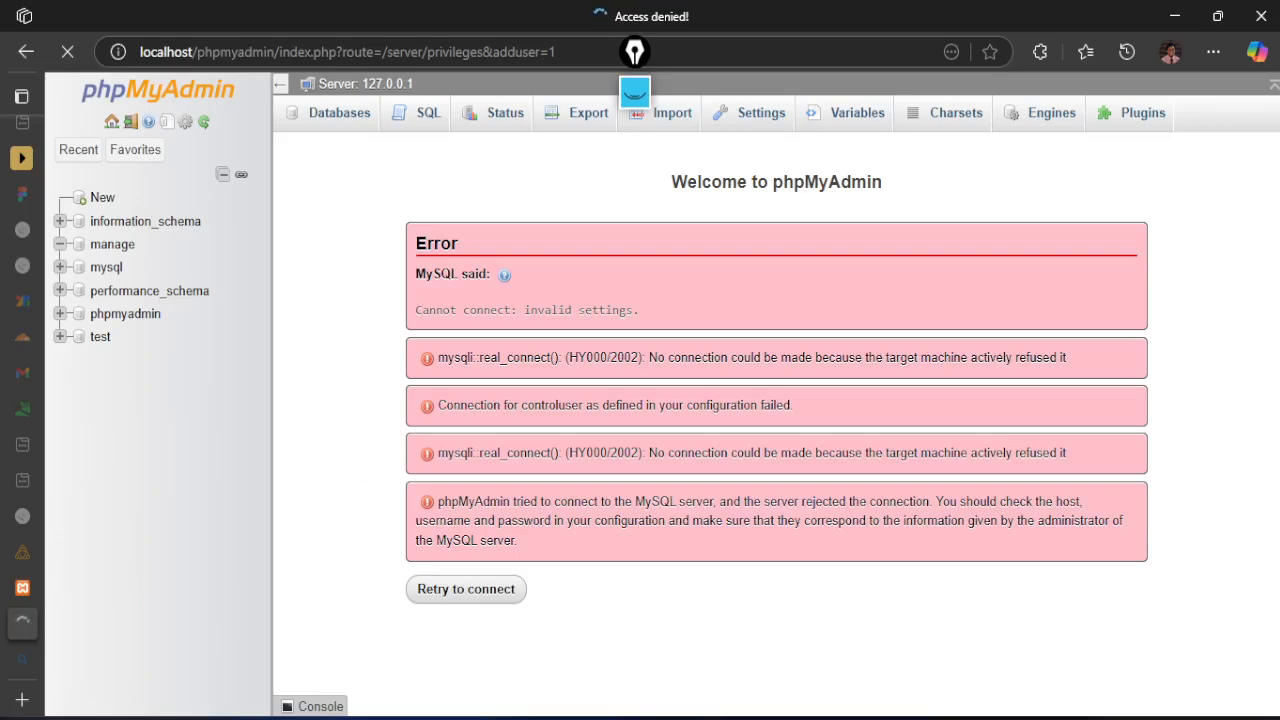
key("alt+Tab")
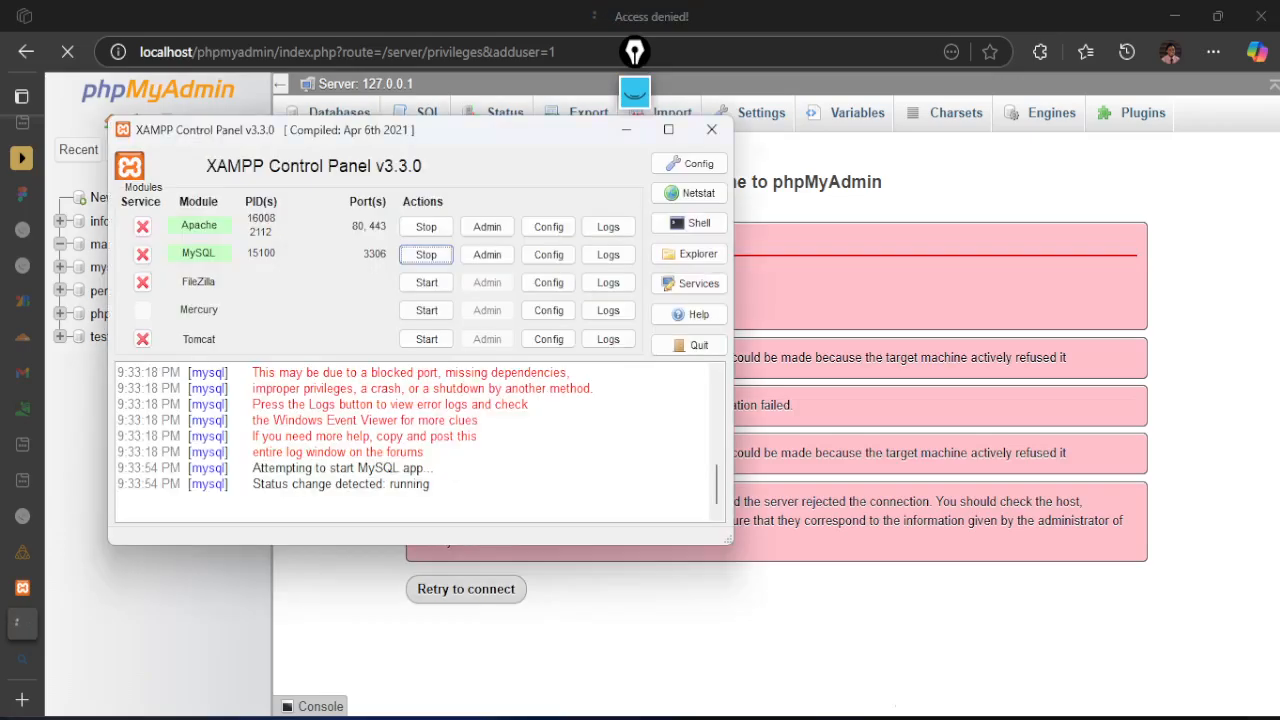
left_click(660, 652)
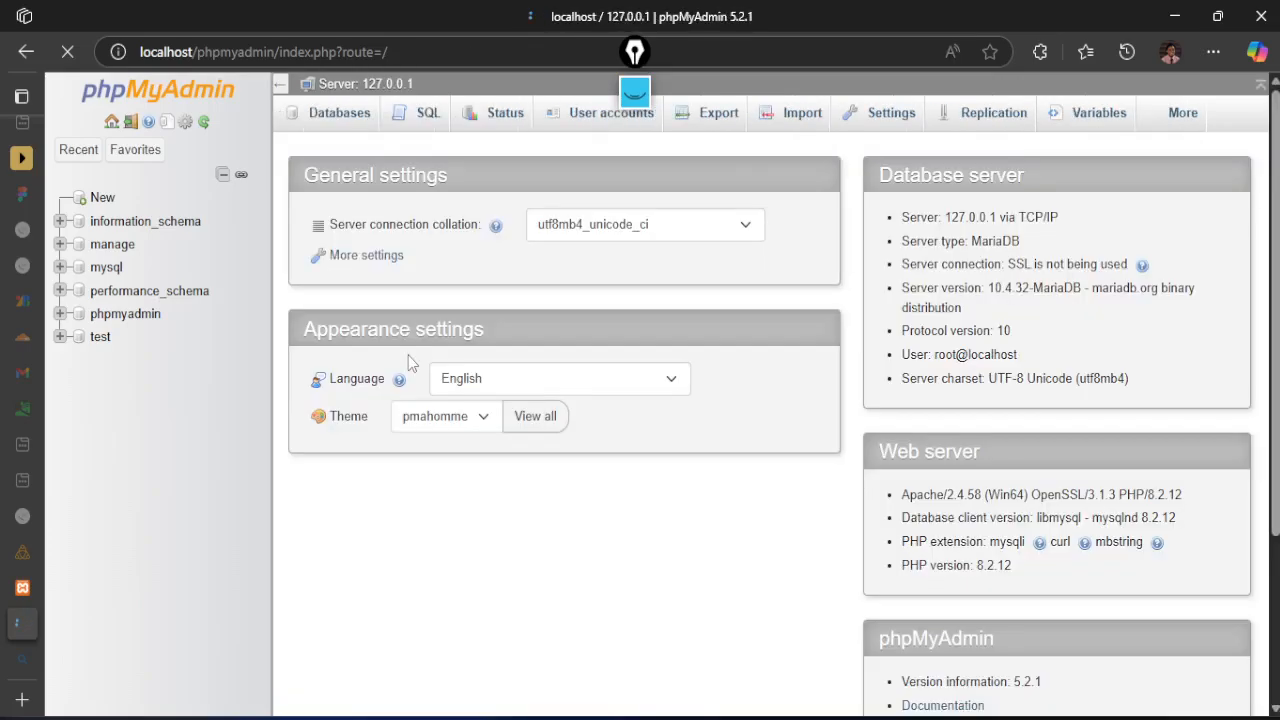
Start adding a user account again with the autofilled manage login and paste the account password into the confirmation field
left_click(590, 118)
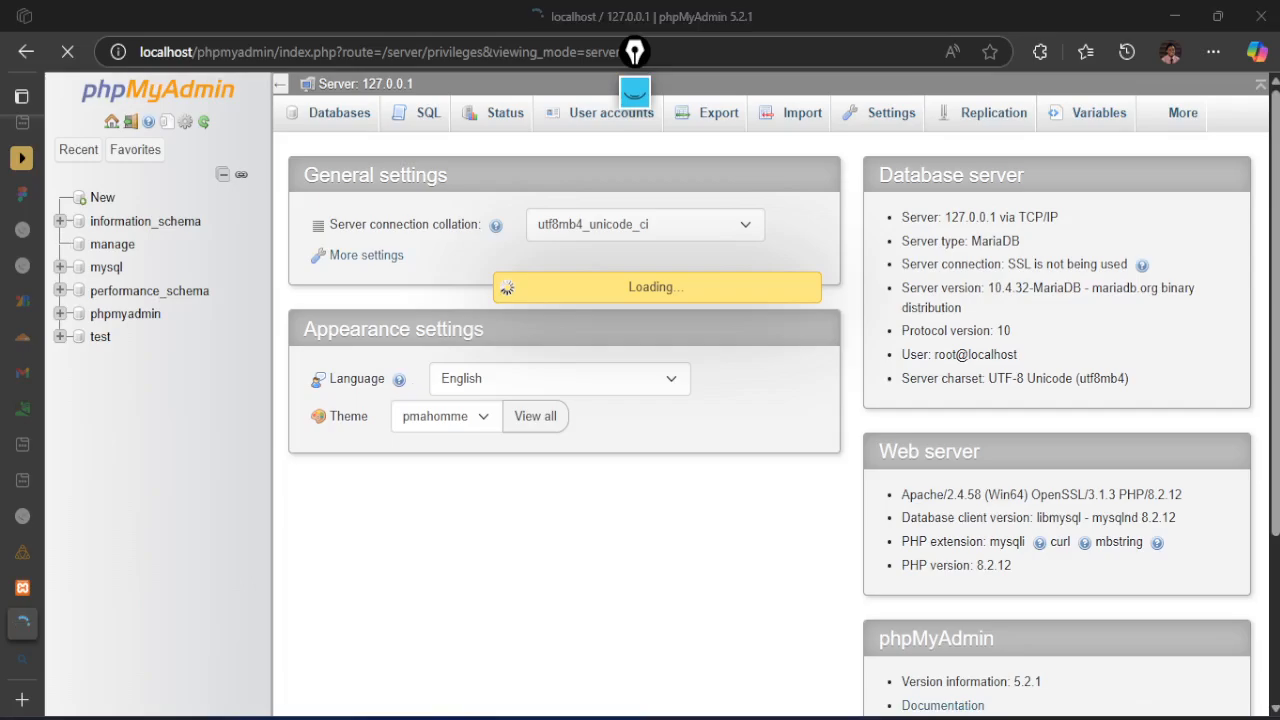
left_click(680, 715)
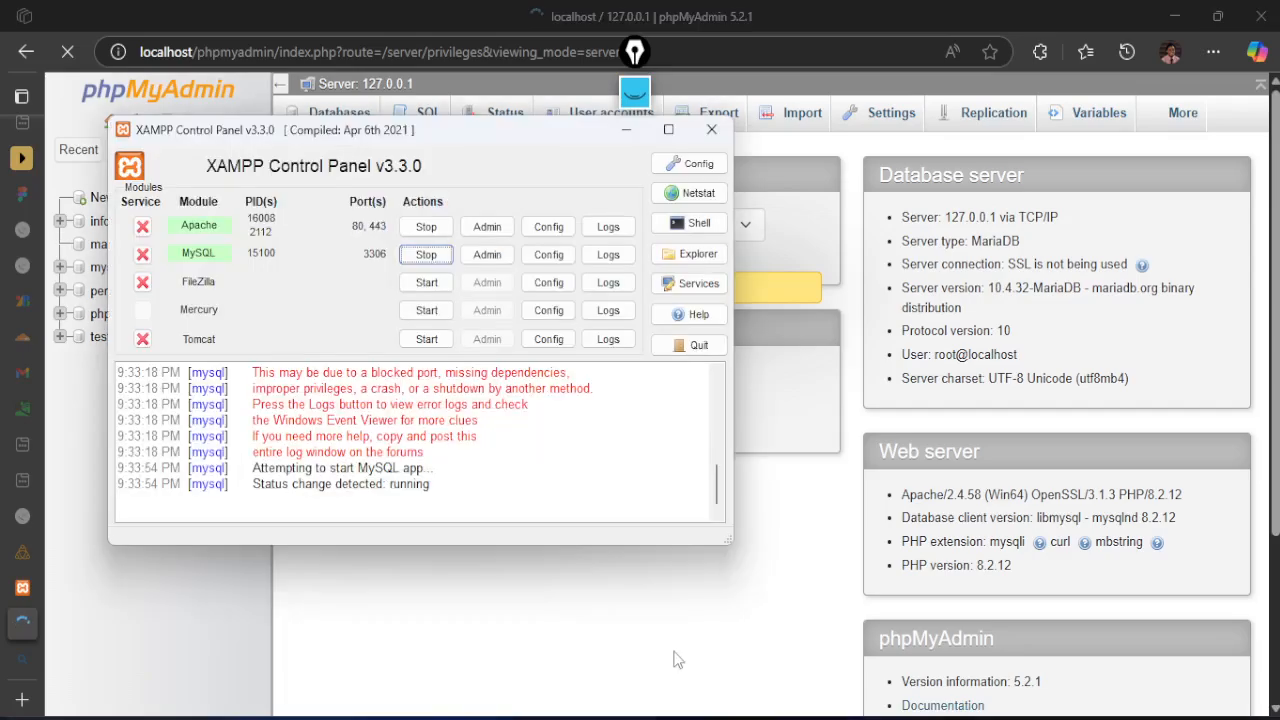
left_click(650, 658)
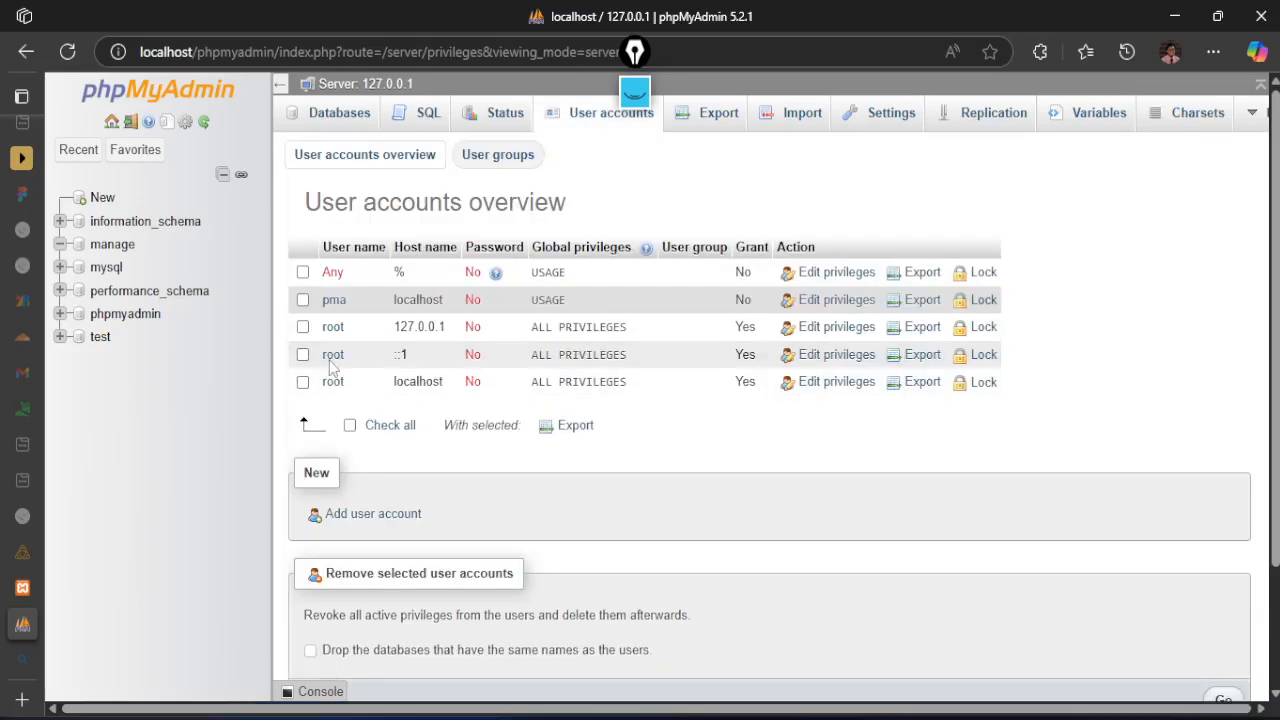
scroll(385, 462, "down", 1)
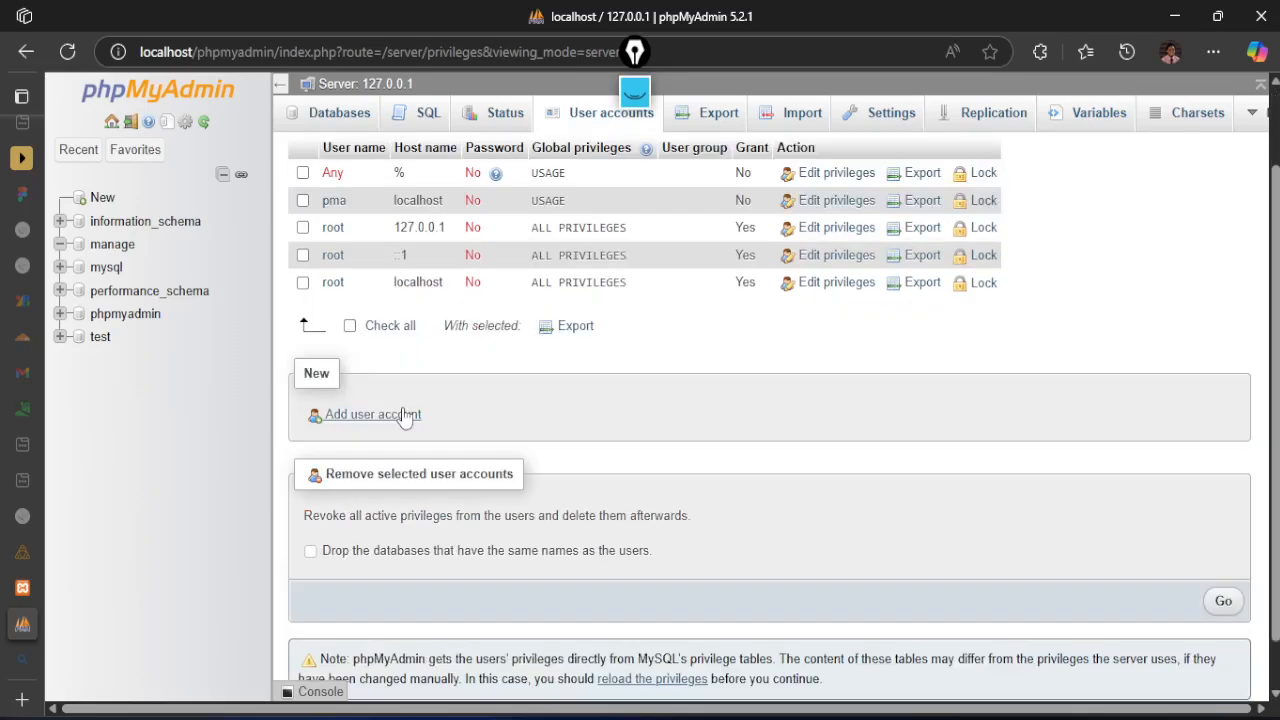
left_click(405, 415)
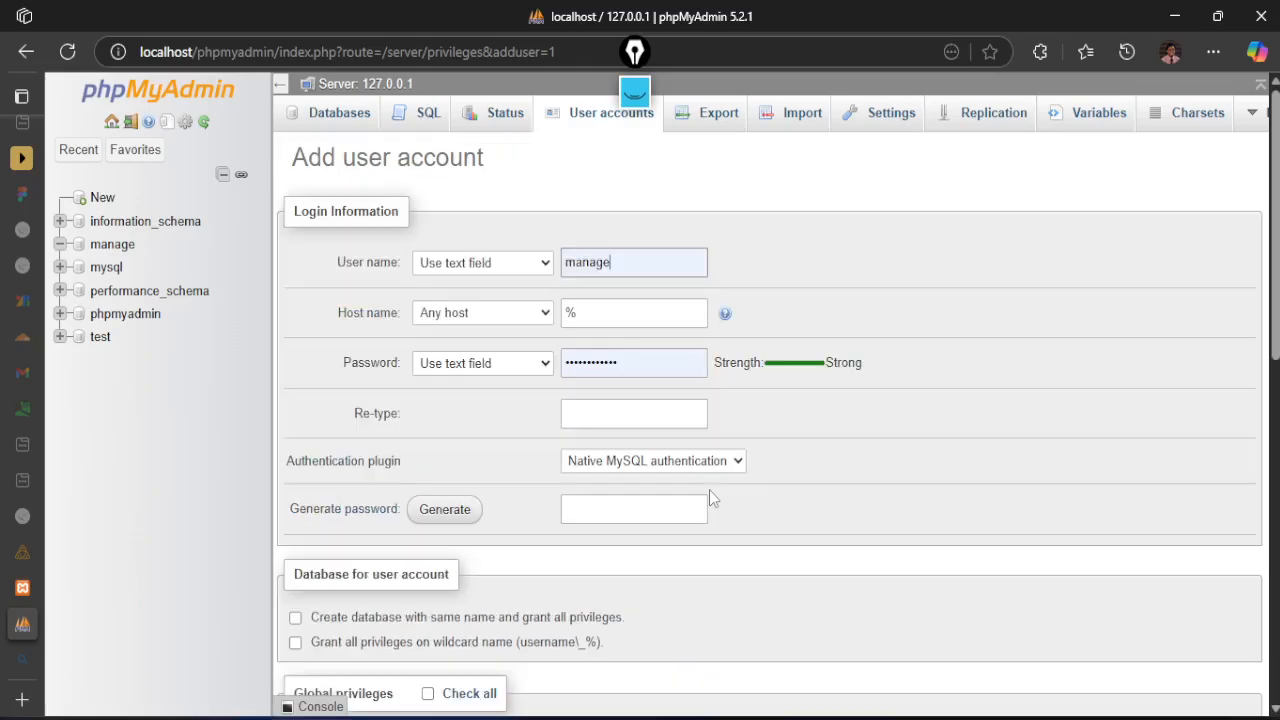
left_click(625, 413)
key("ctrl+v")
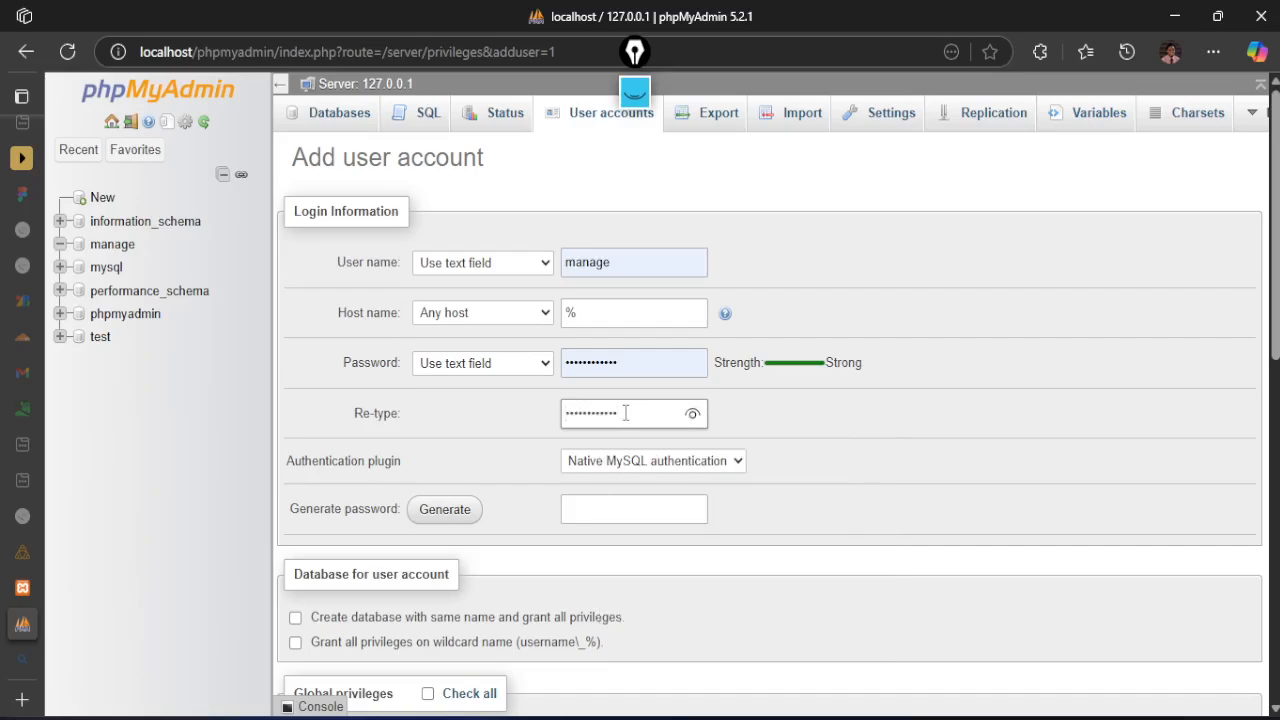
Grant all global privileges to the manage user and create the account, checking the XAMPP modules during loading
scroll(577, 432, "down", 4)
left_click(430, 295)
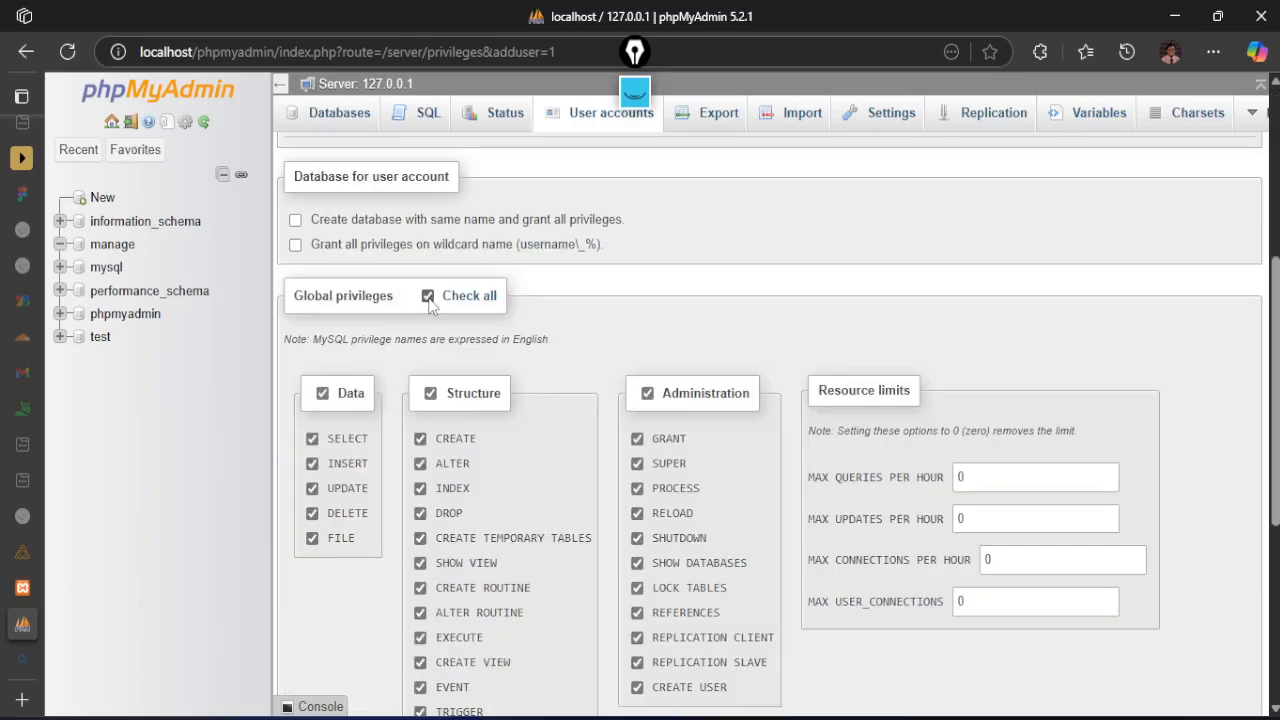
scroll(800, 485, "down", 1)
scroll(800, 485, "down", 3)
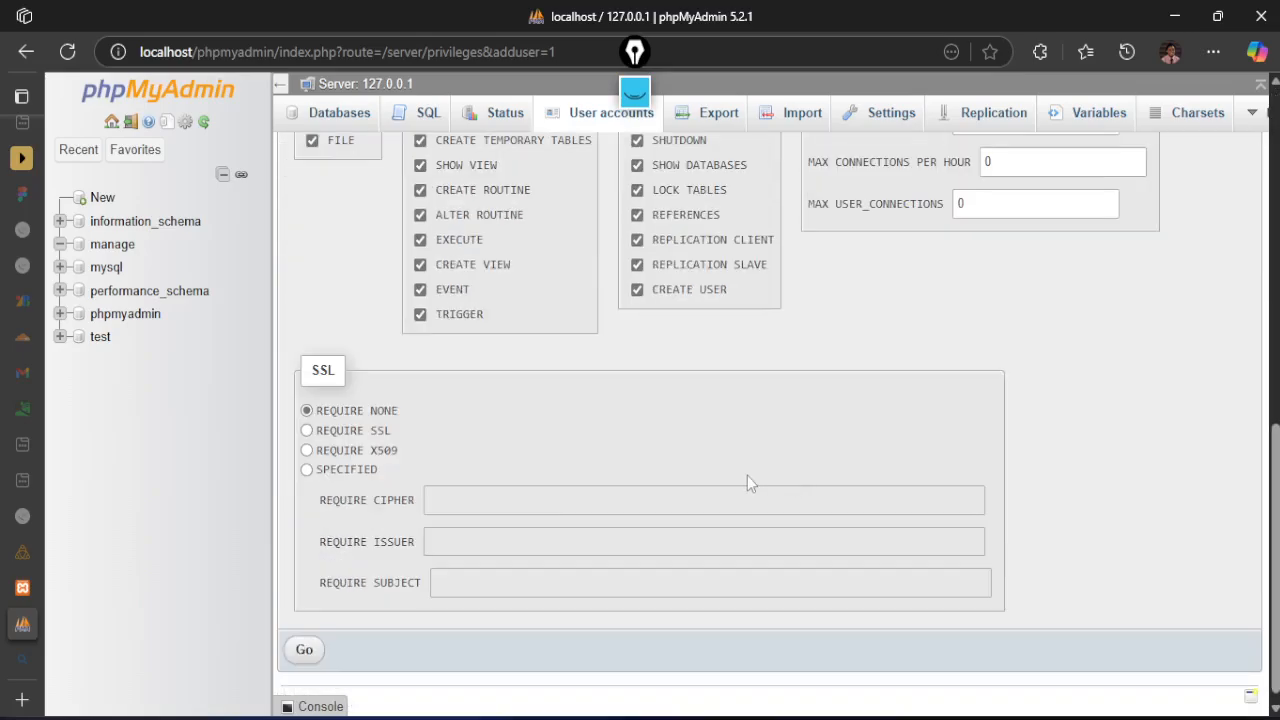
left_click(305, 649)
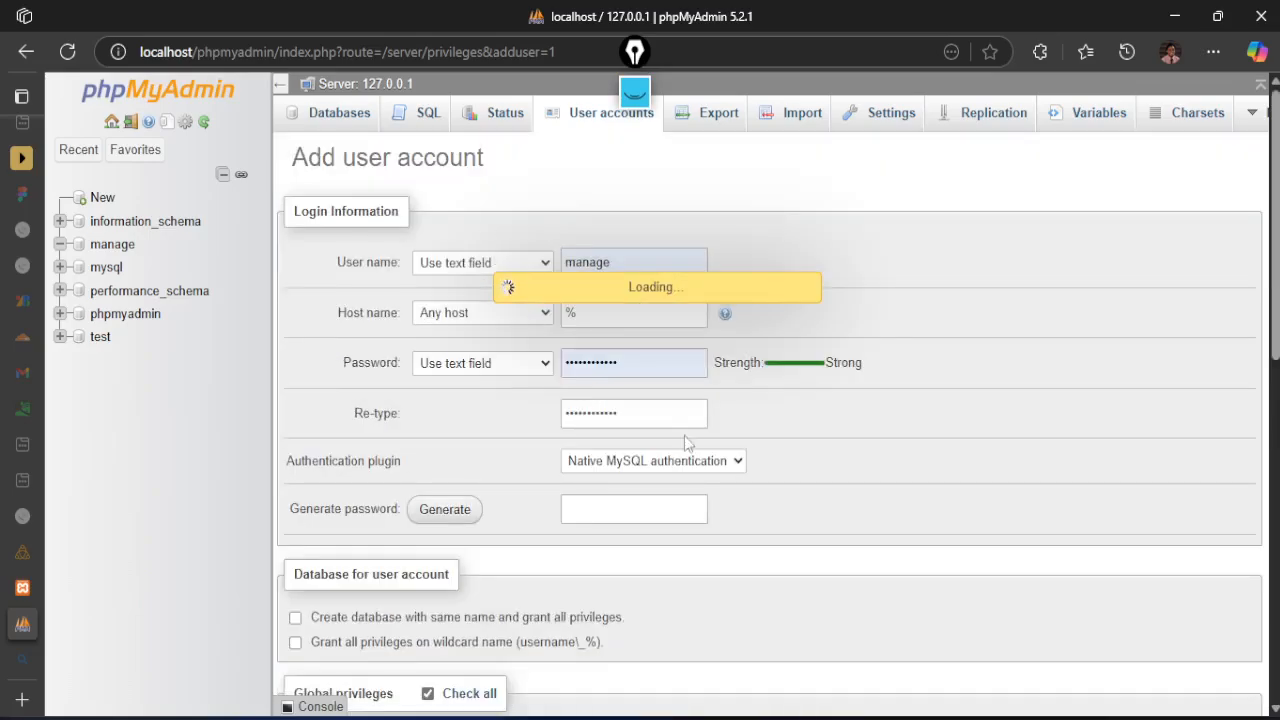
left_click(932, 718)
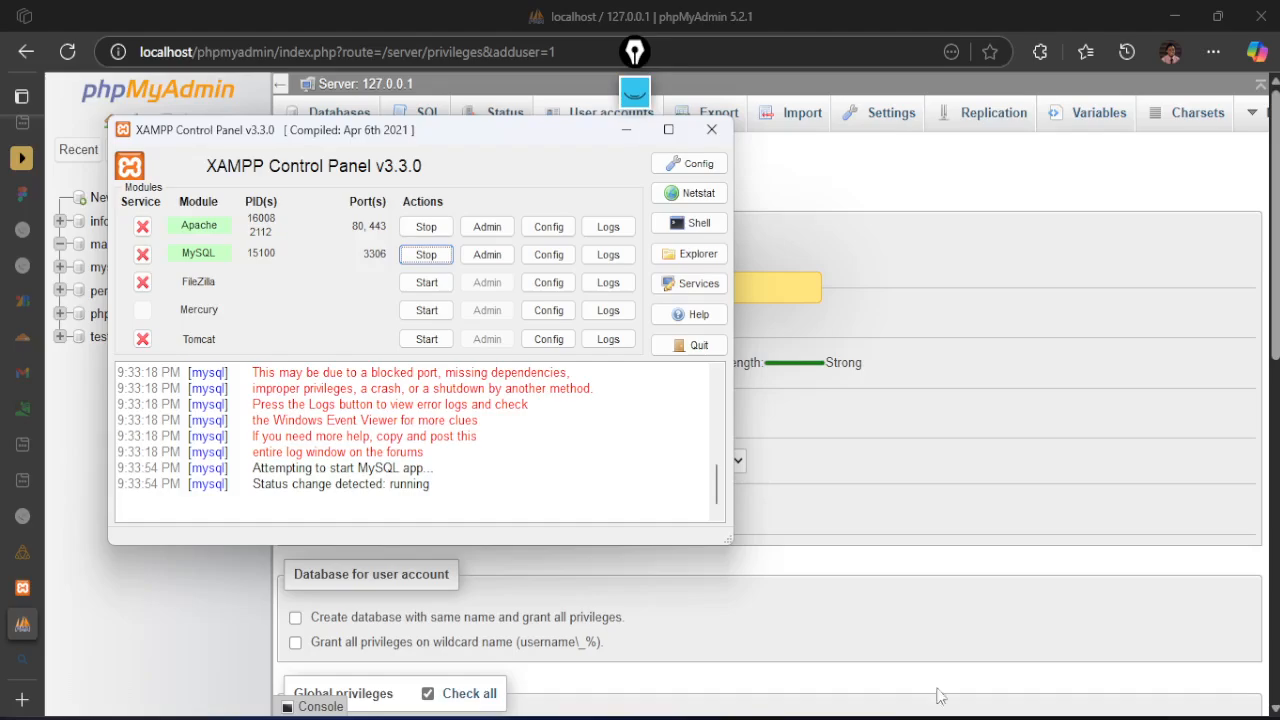
left_click(907, 224)
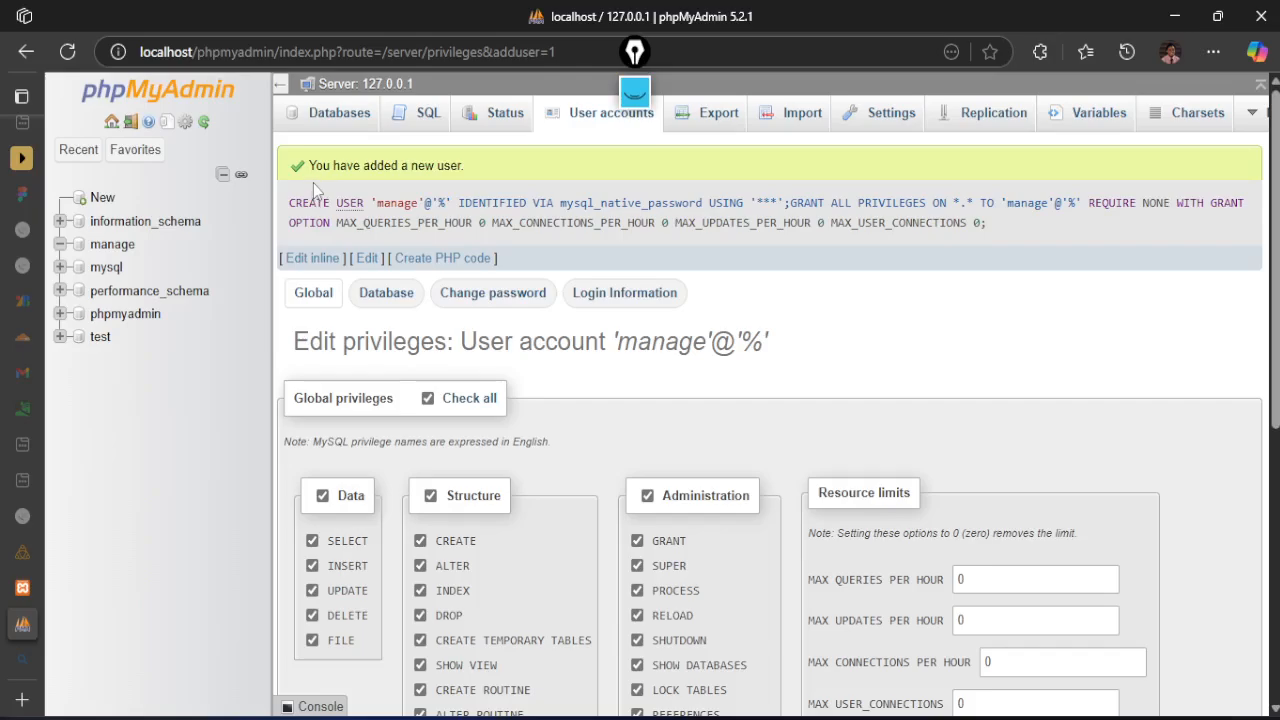
Review the account creation message and its SQL statement, and check the user accounts overview for the manage user
left_click_drag(306, 165, 465, 183)
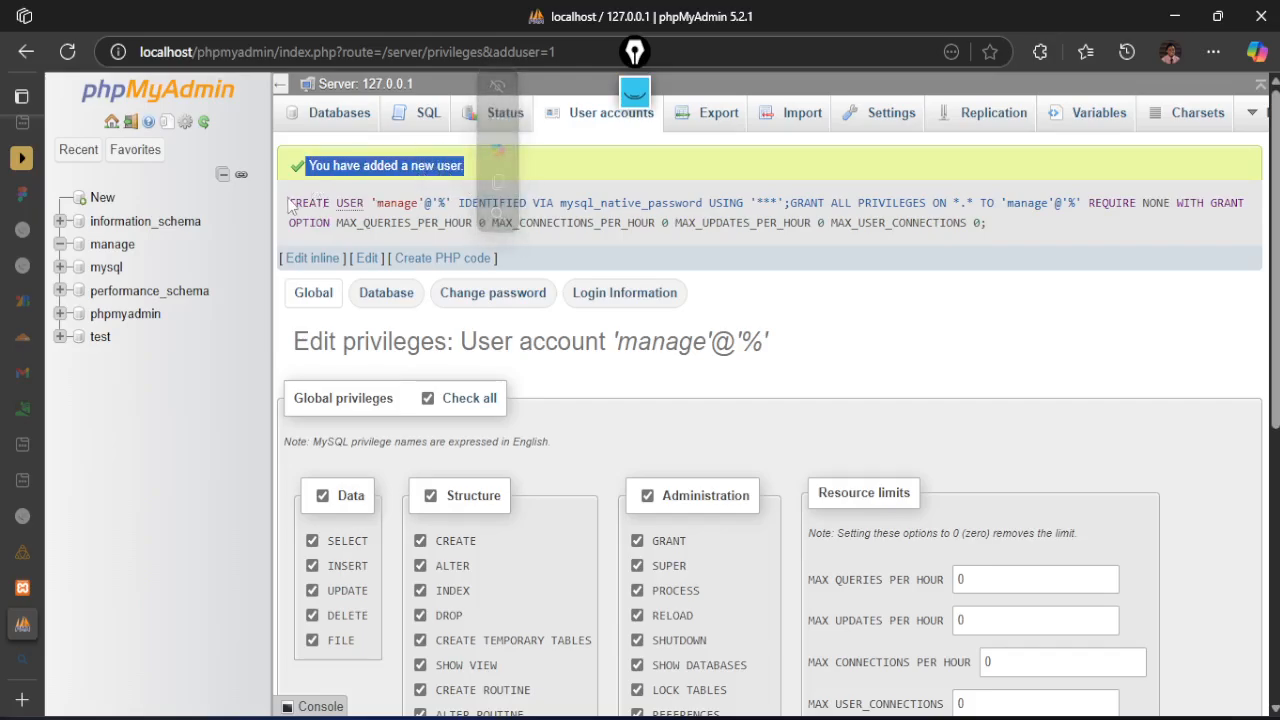
left_click_drag(290, 203, 996, 230)
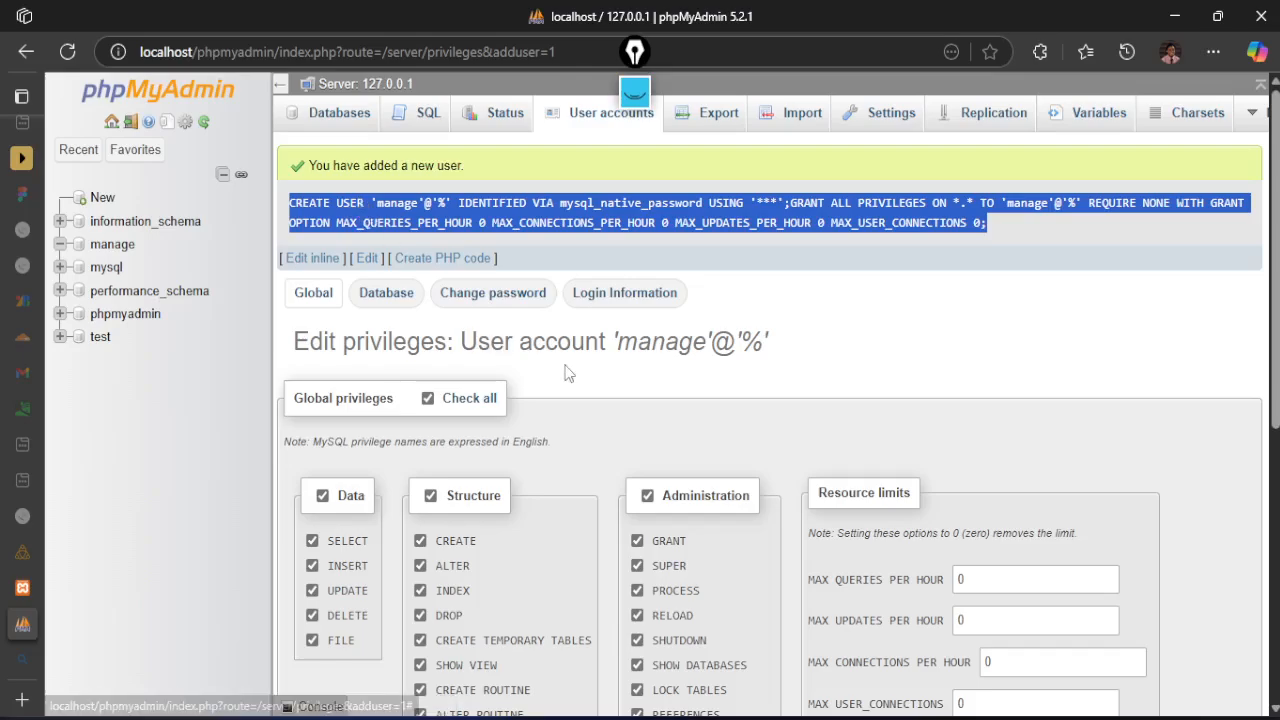
left_click_drag(1008, 221, 298, 199)
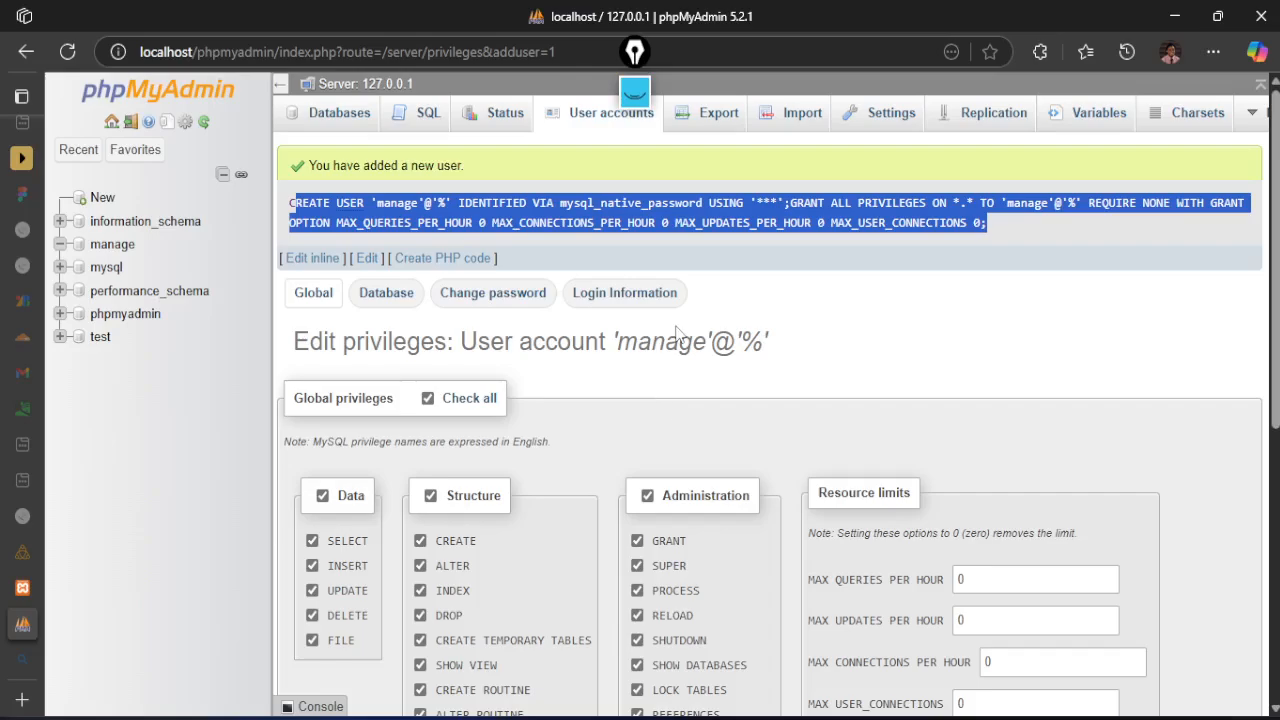
left_click(544, 183)
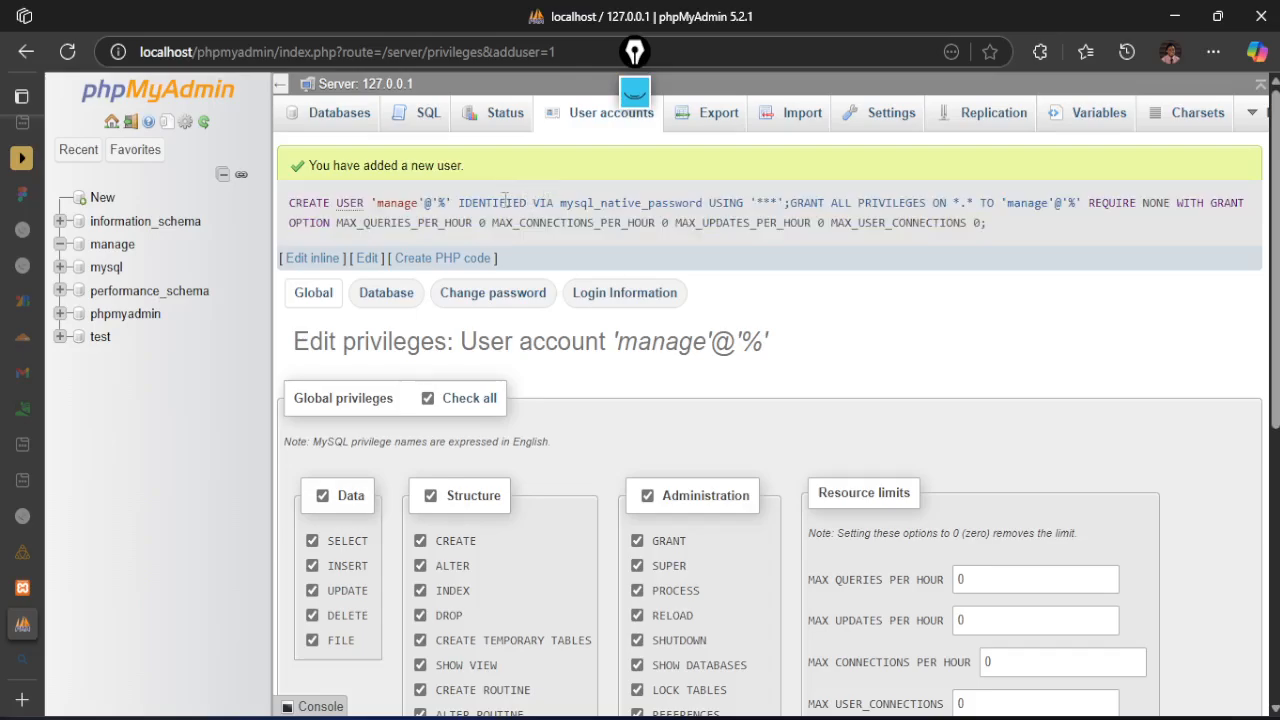
left_click(582, 122)
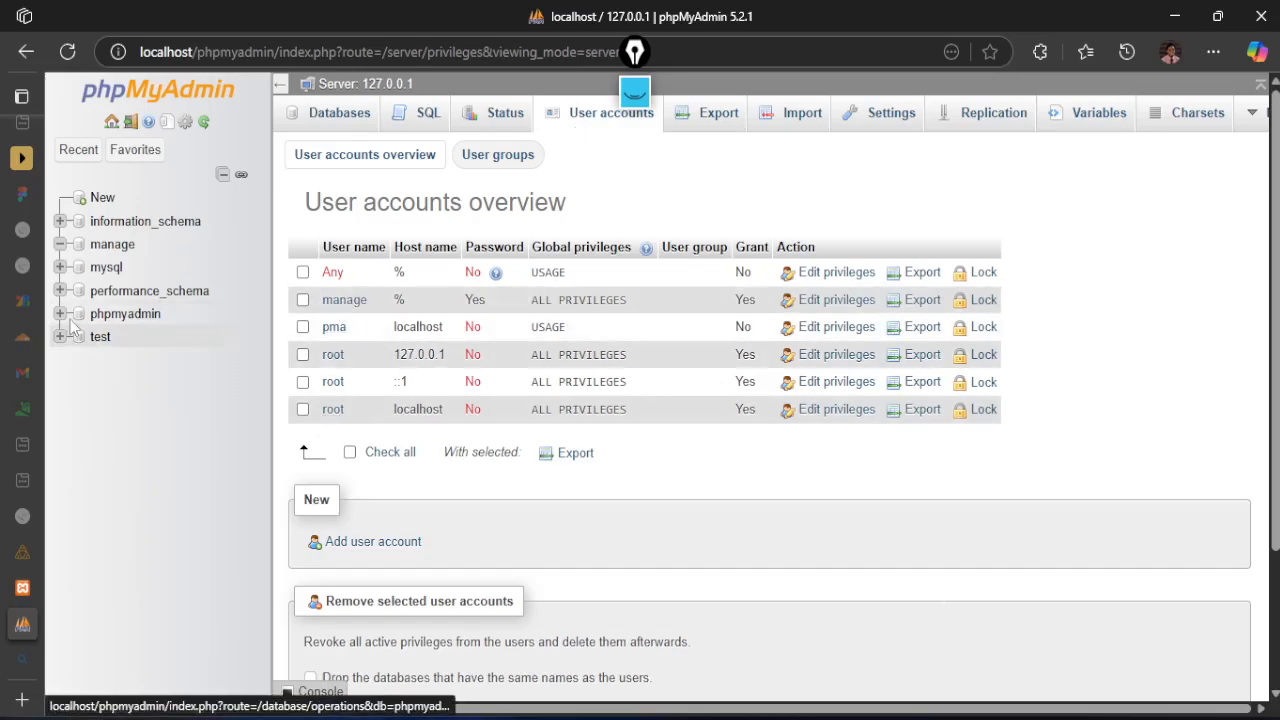
Switch to the WordPress setup page, review the required database items and proceed to the database connection details
mouse_move(29, 504)
left_click(50, 589)
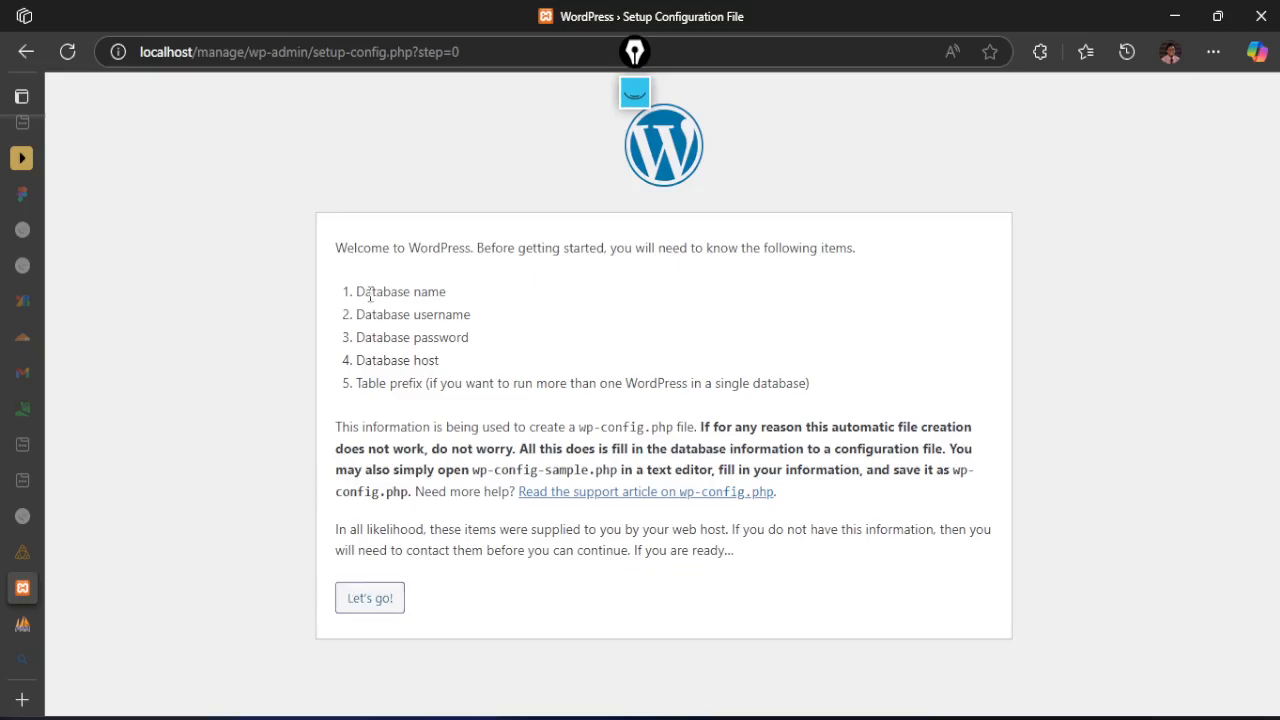
left_click_drag(358, 291, 452, 296)
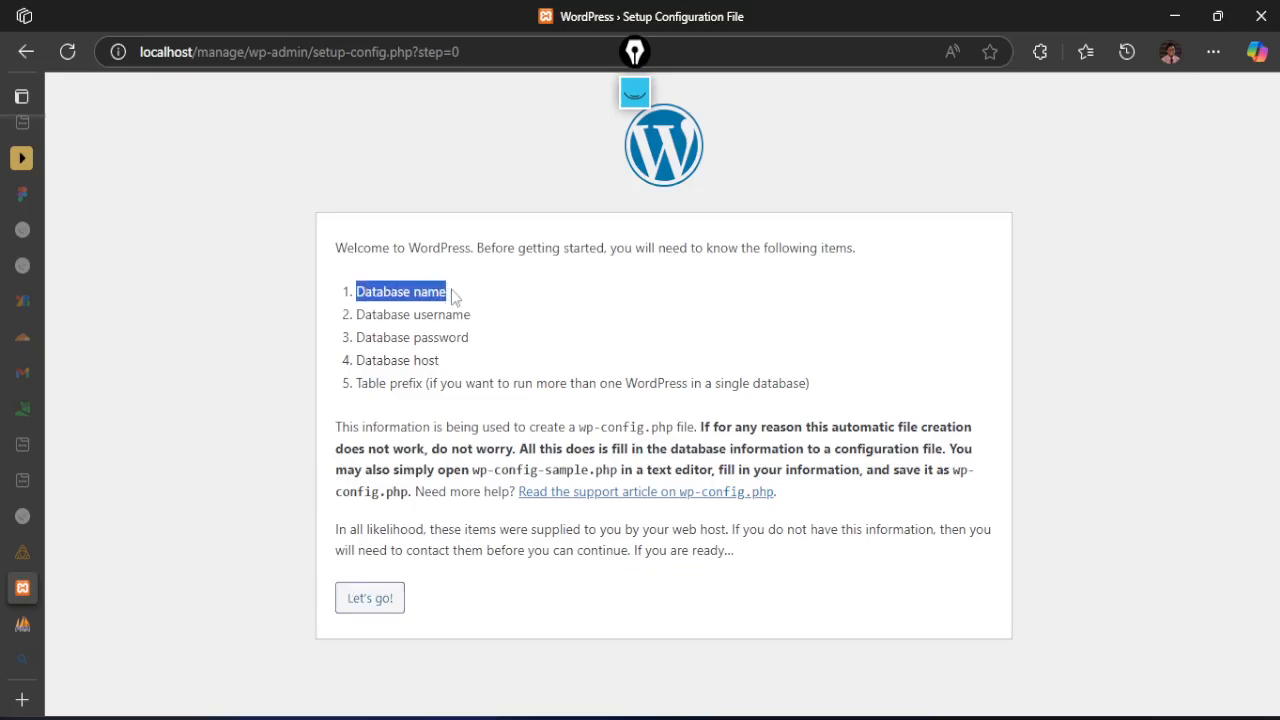
left_click_drag(383, 315, 478, 320)
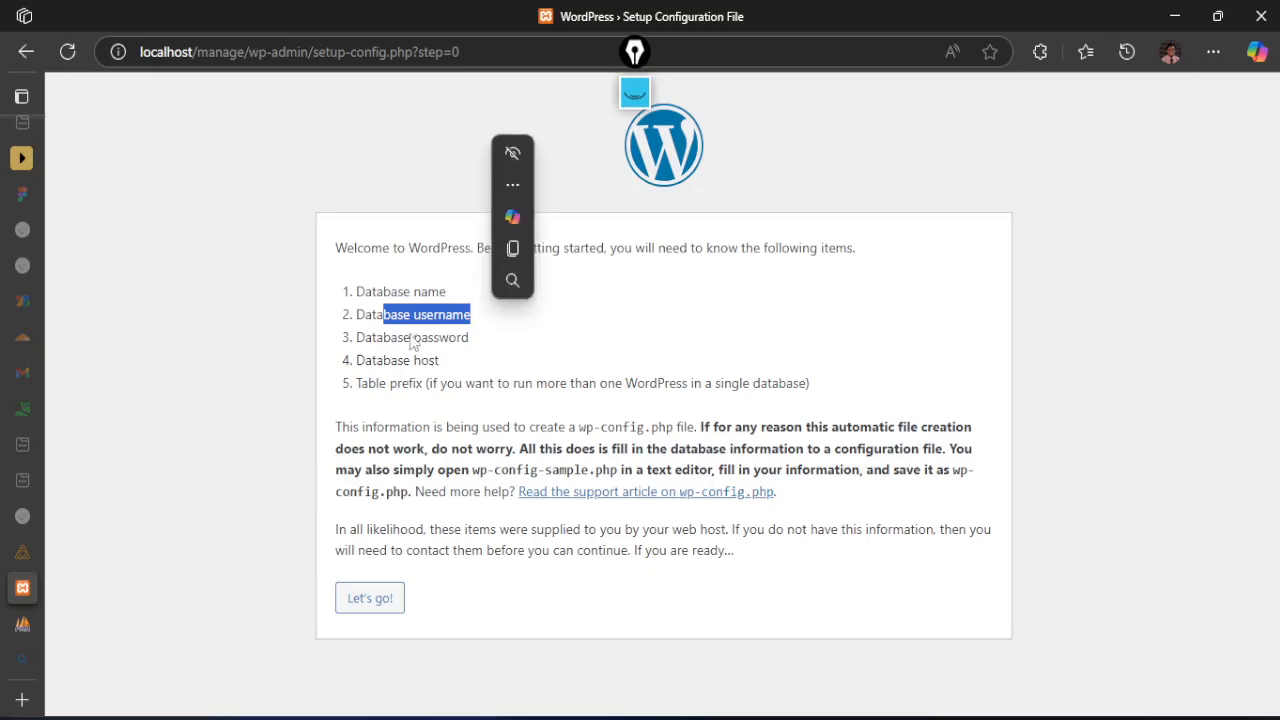
left_click_drag(384, 338, 440, 362)
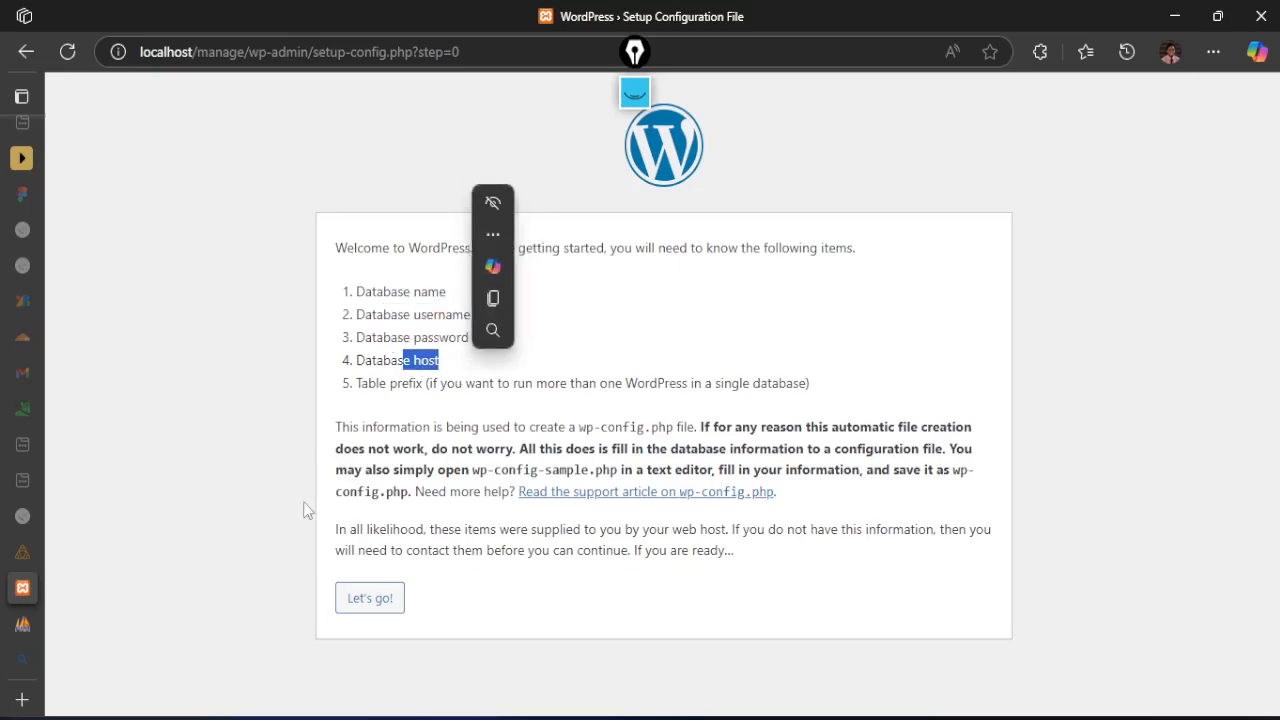
left_click(362, 601)
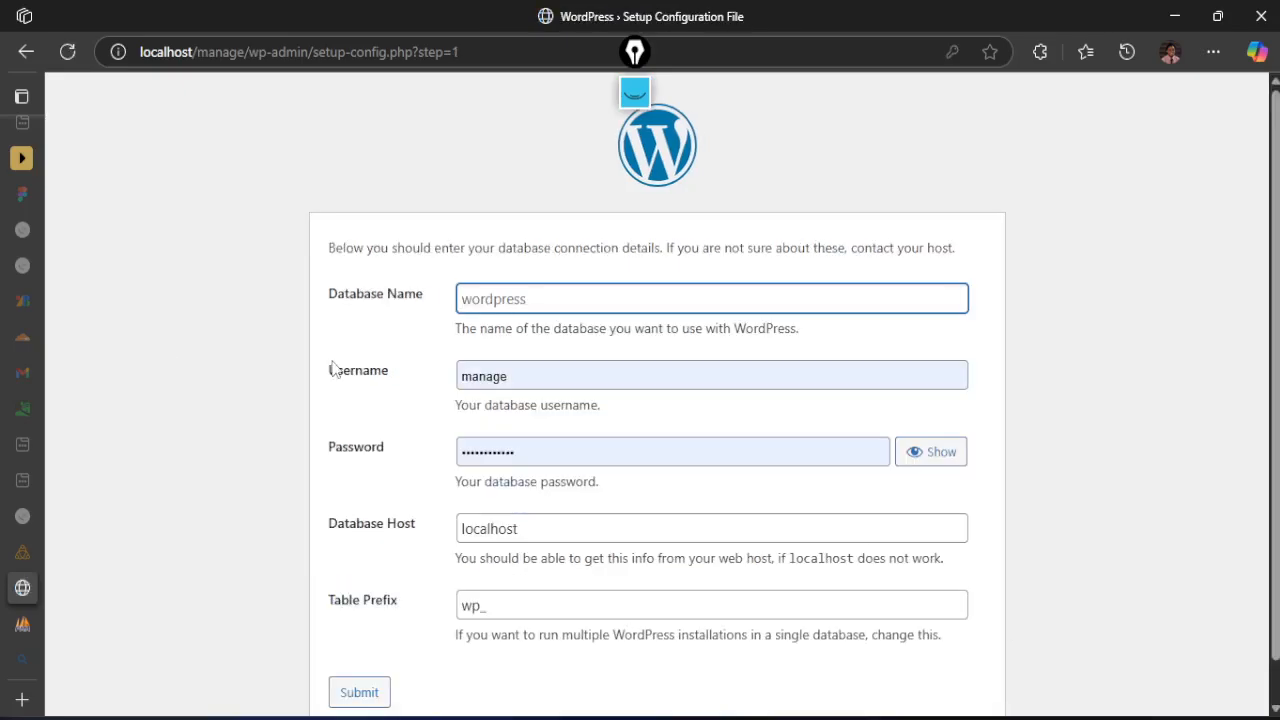
Enter manage as the database name for WordPress and check the autofilled database username
left_click(508, 300)
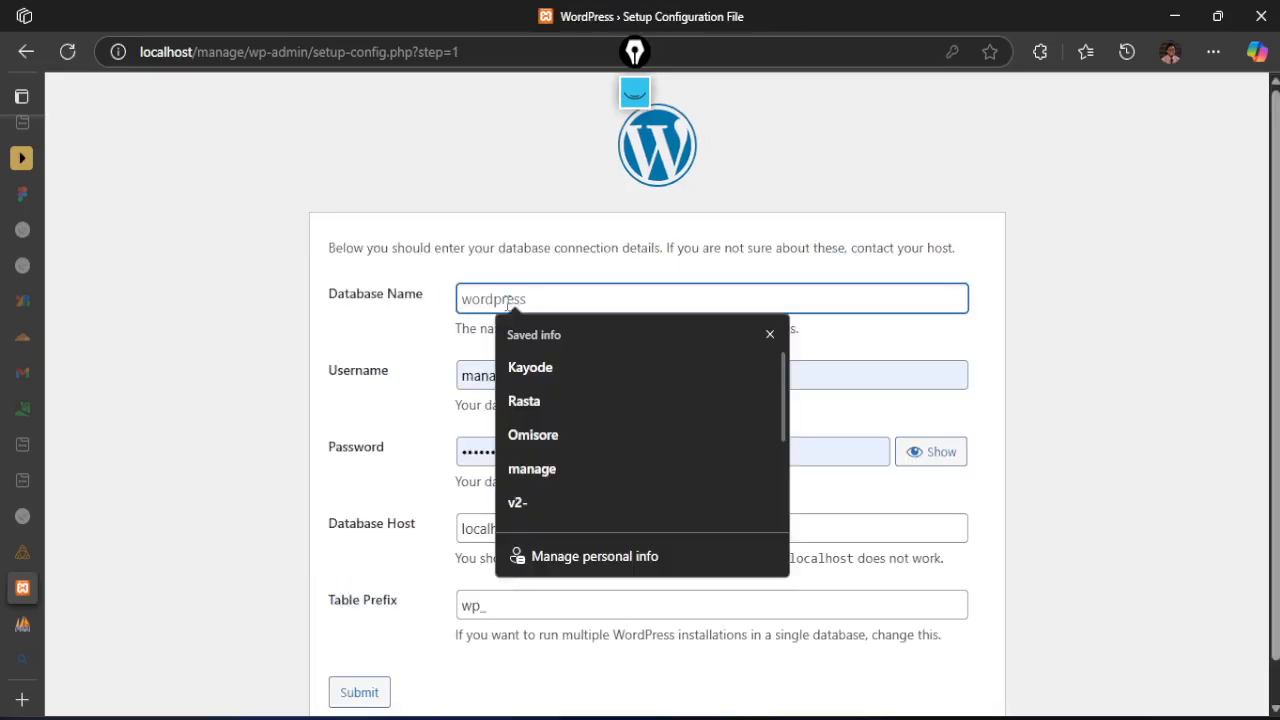
type("manage")
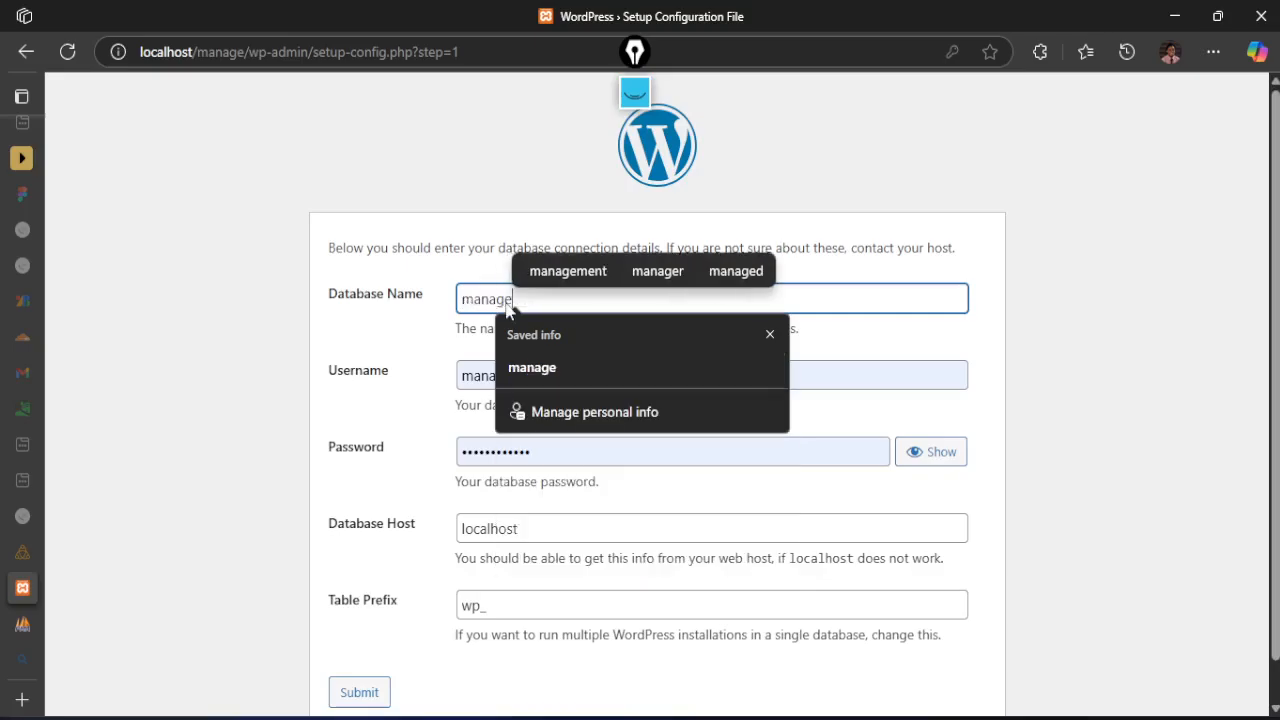
left_click(234, 287)
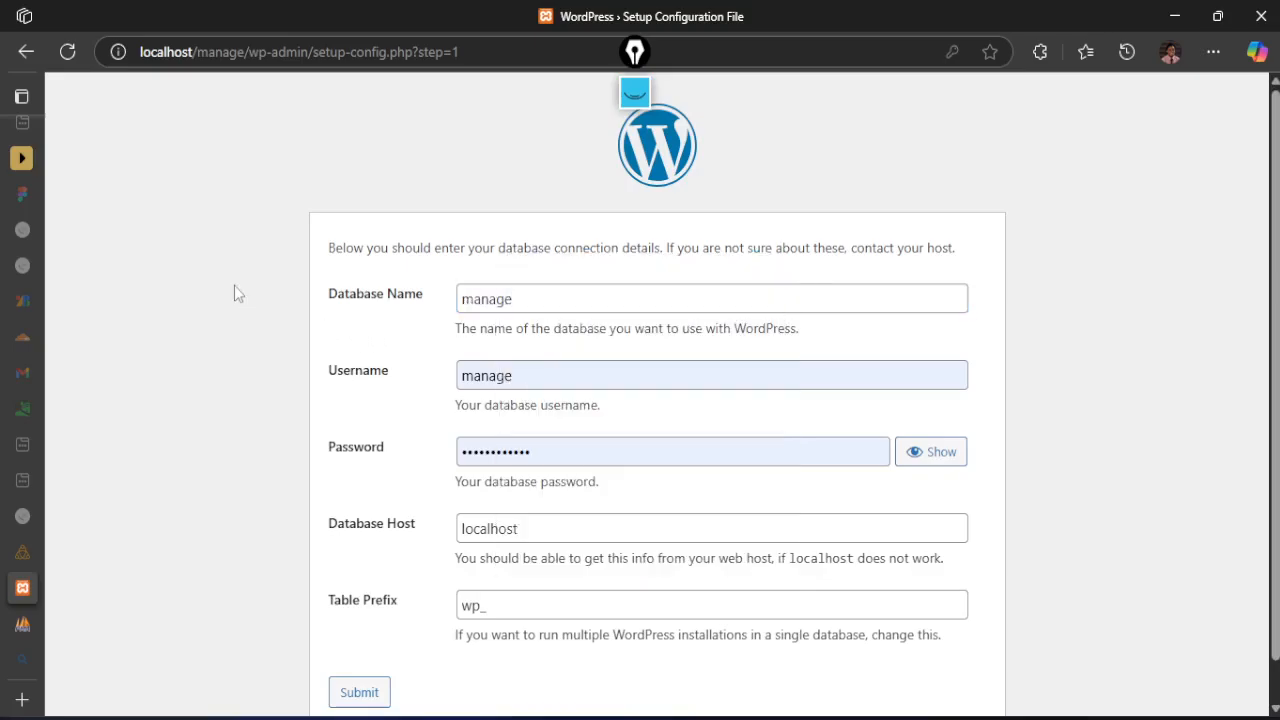
double_click(533, 375)
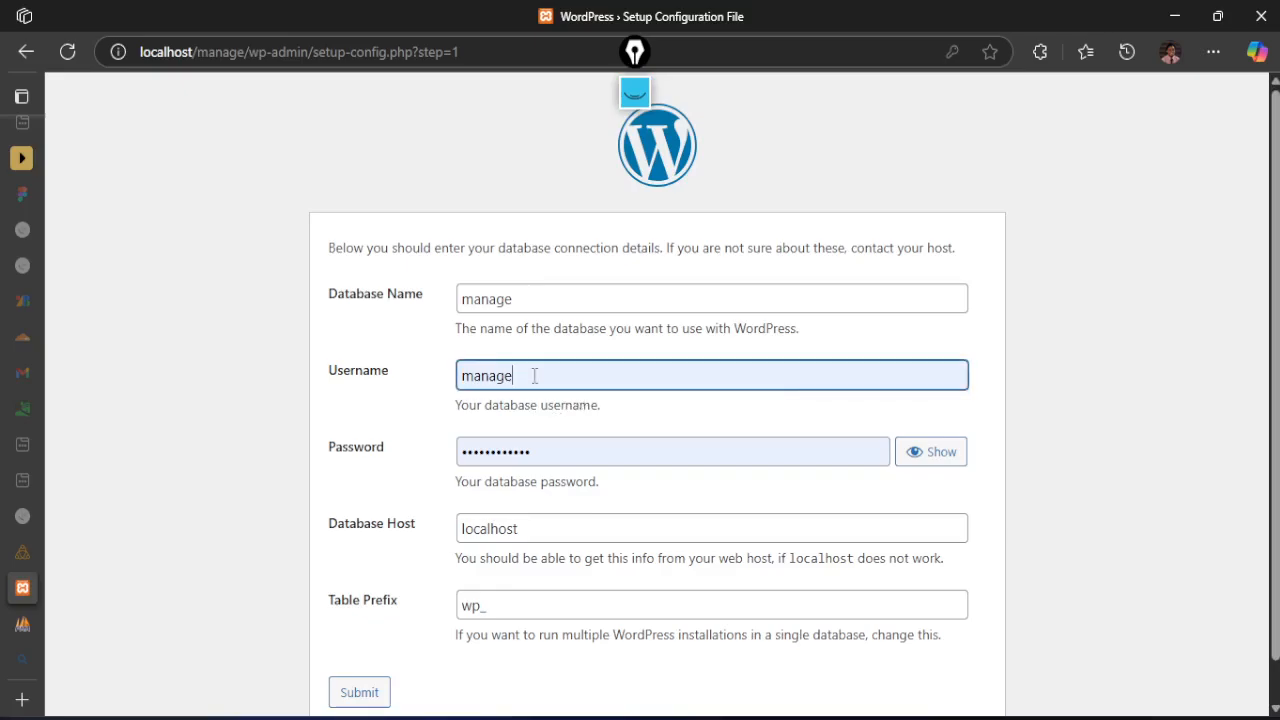
Reveal the autofilled database password to check it, and hide it again
left_click(404, 362)
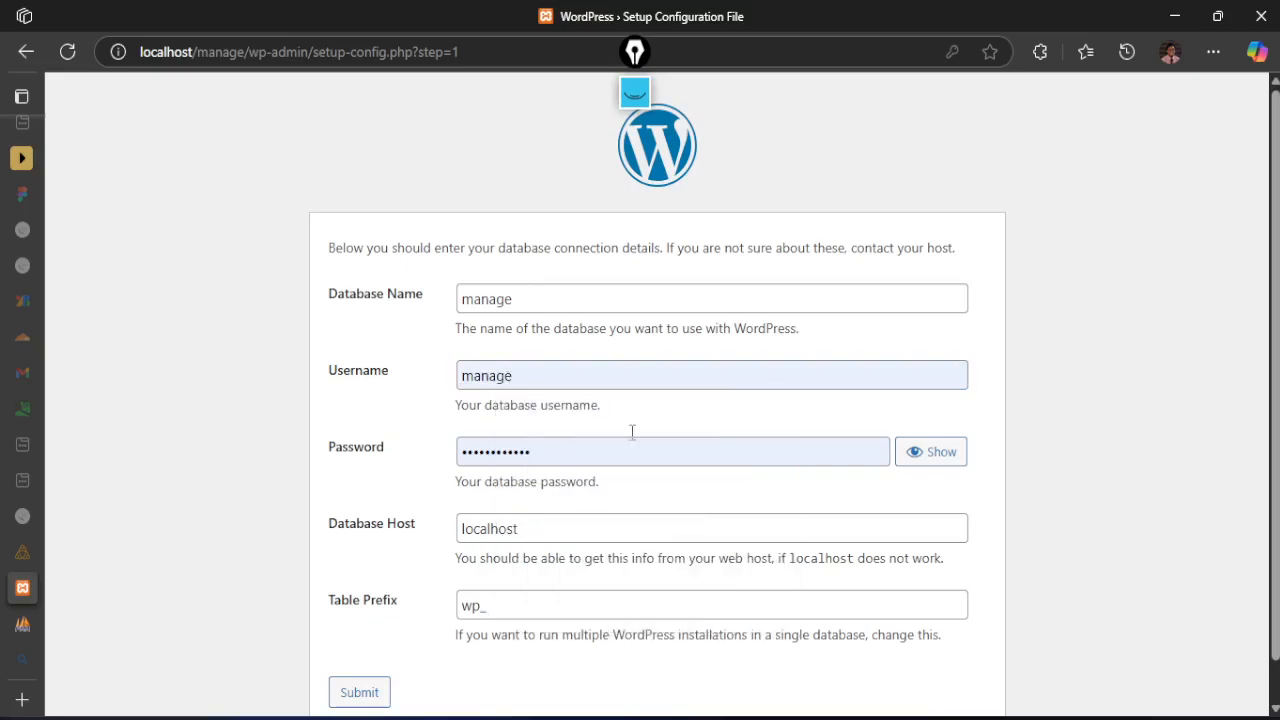
left_click(908, 460)
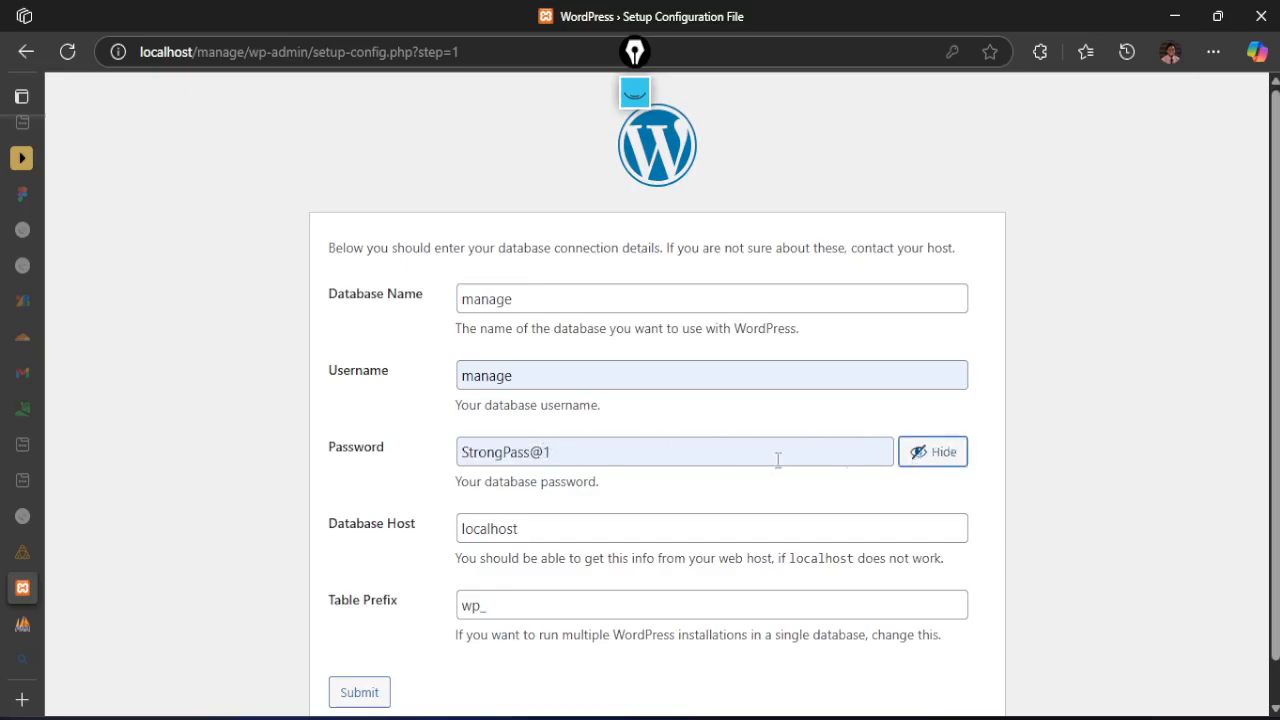
left_click(940, 455)
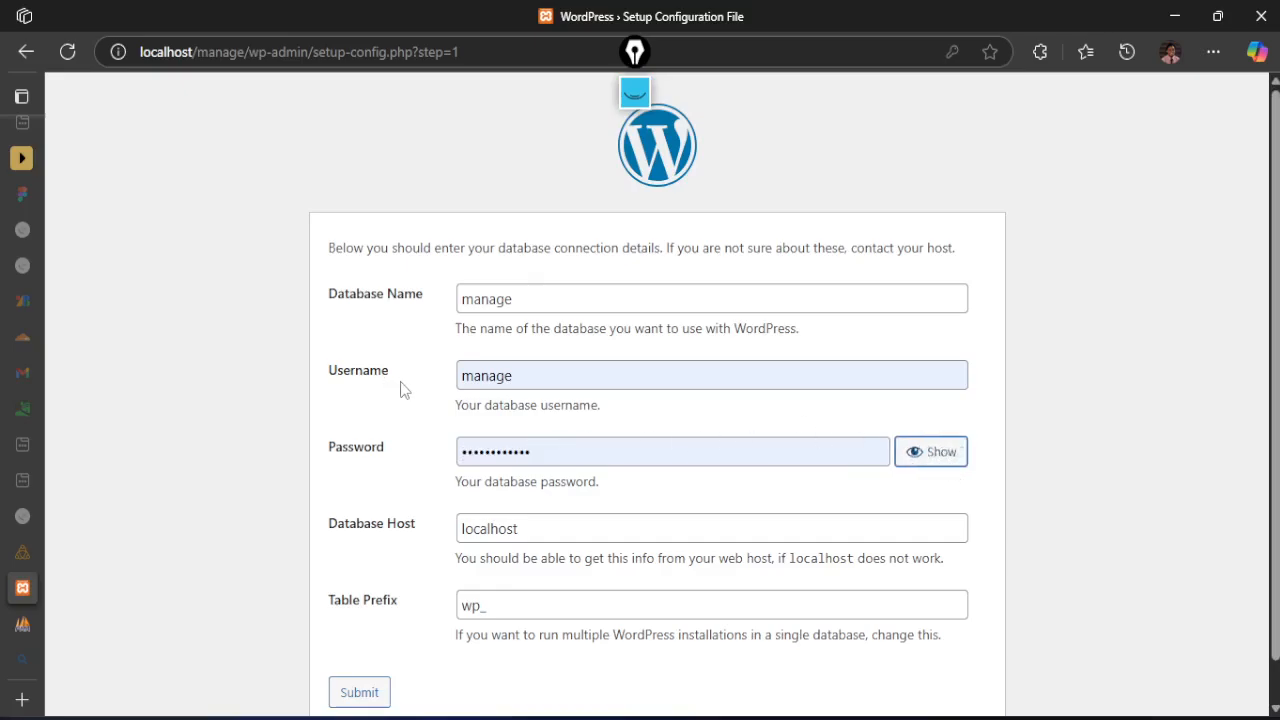
Compare the database host localhost with the server address in phpMyAdmin, and return to the WordPress connection form
scroll(405, 388, "down", 1)
left_click_drag(571, 484, 461, 486)
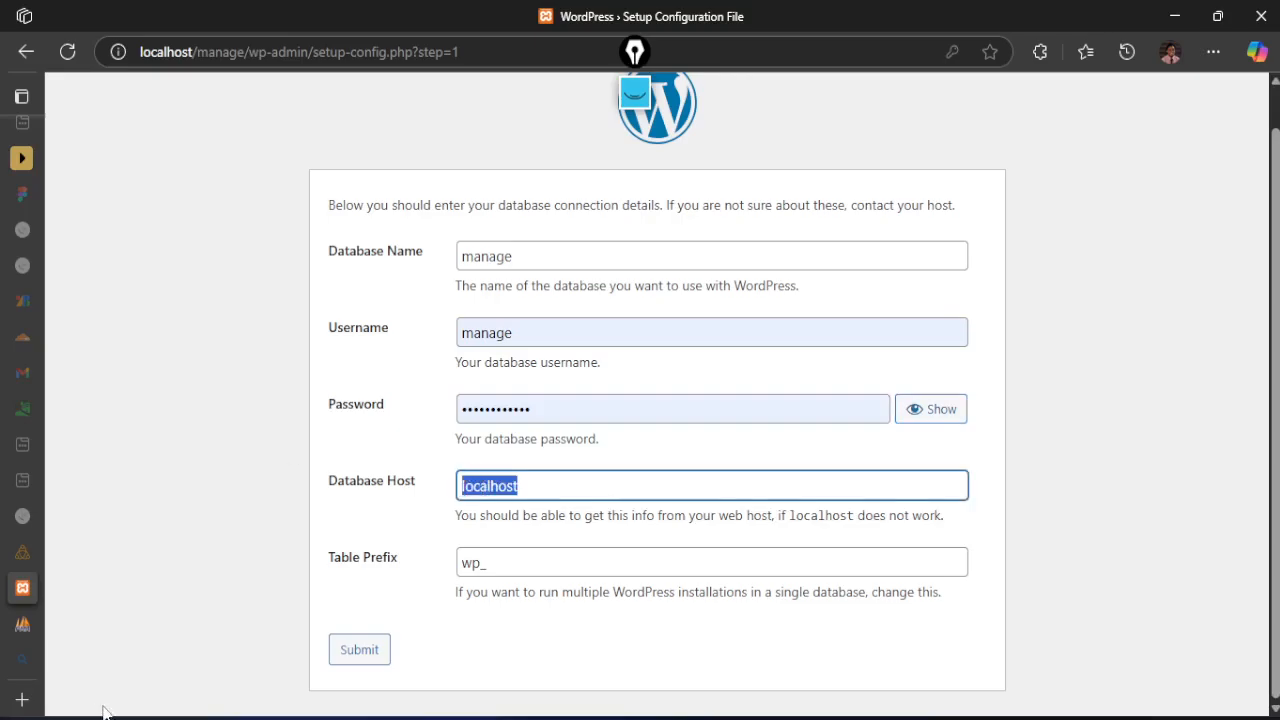
left_click(21, 630)
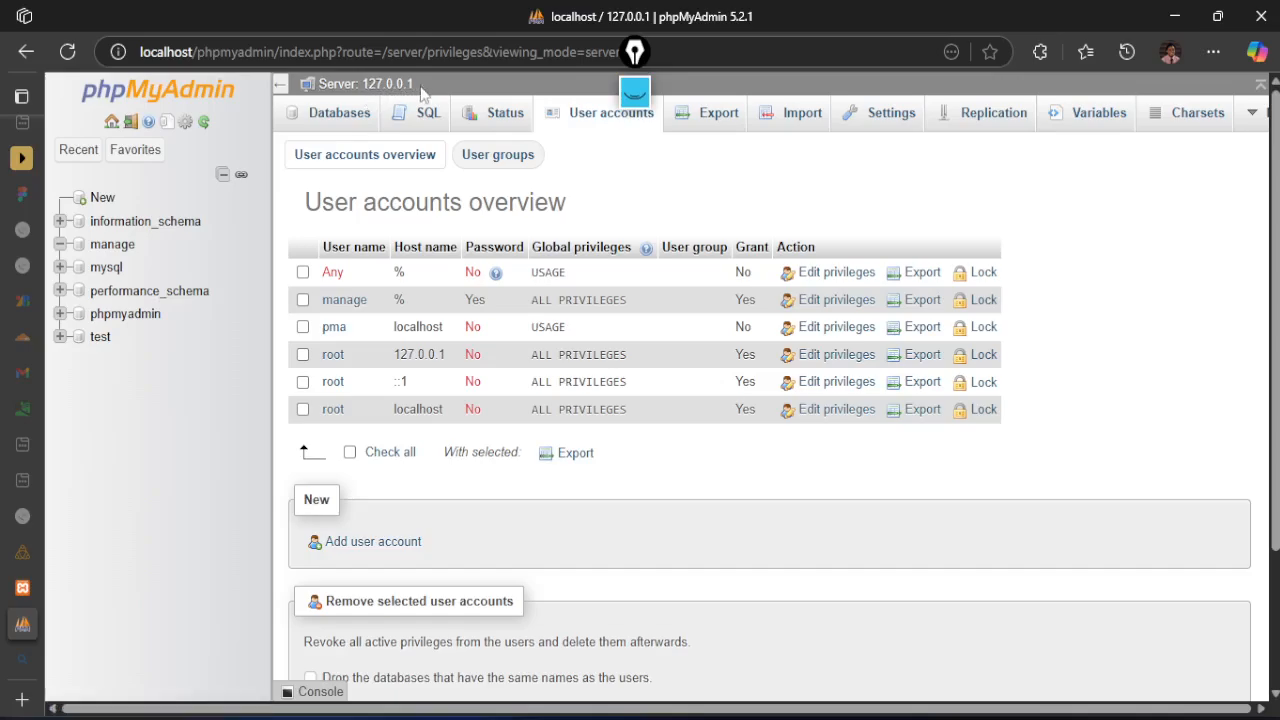
double_click(163, 52)
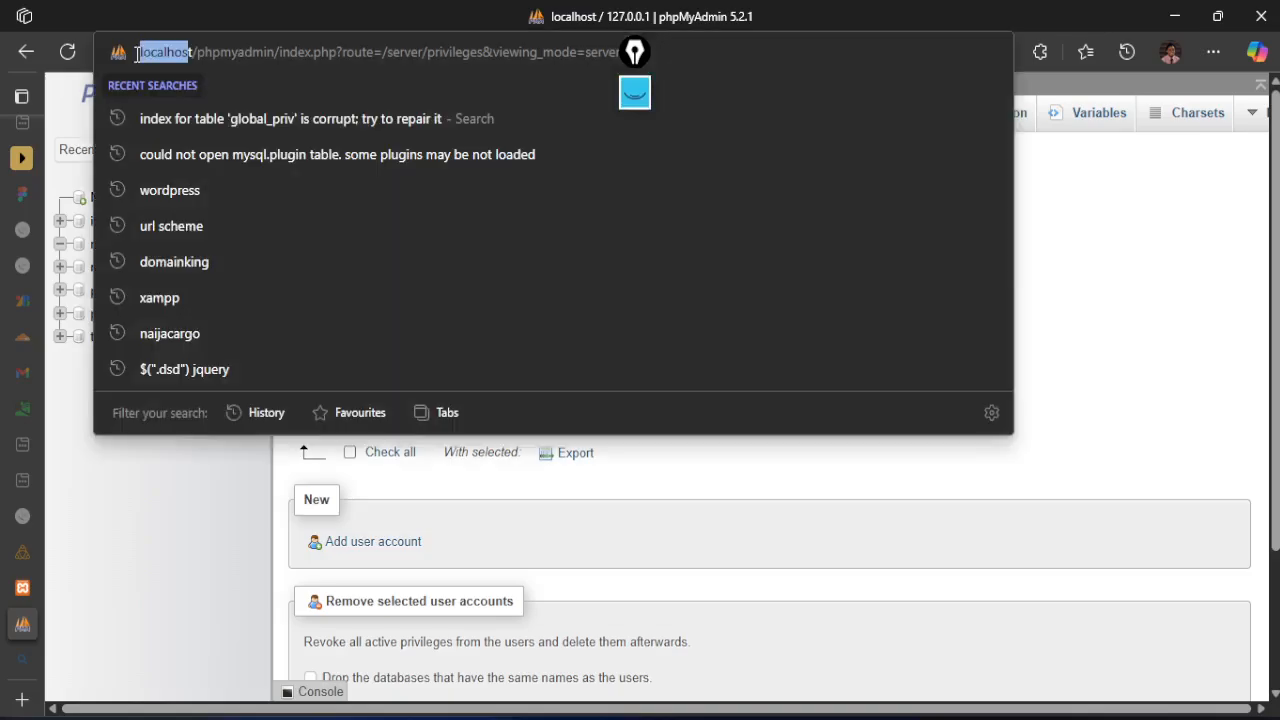
left_click(185, 507)
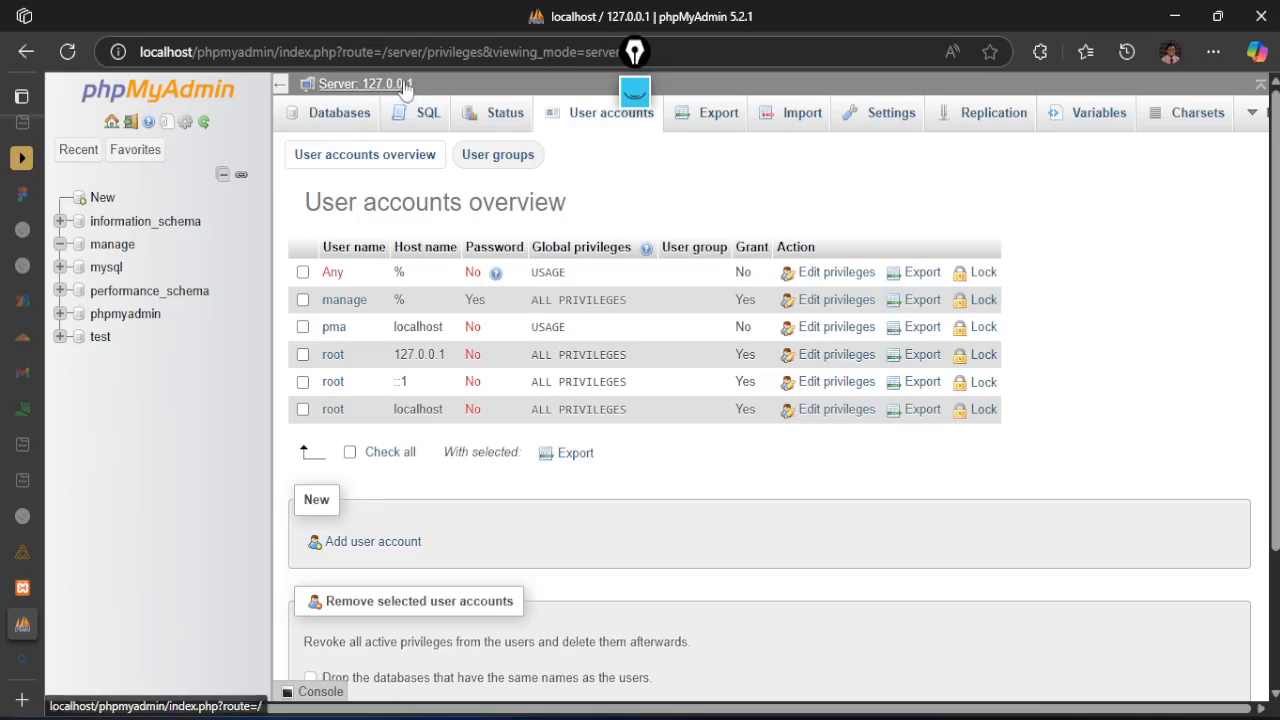
left_click(143, 663)
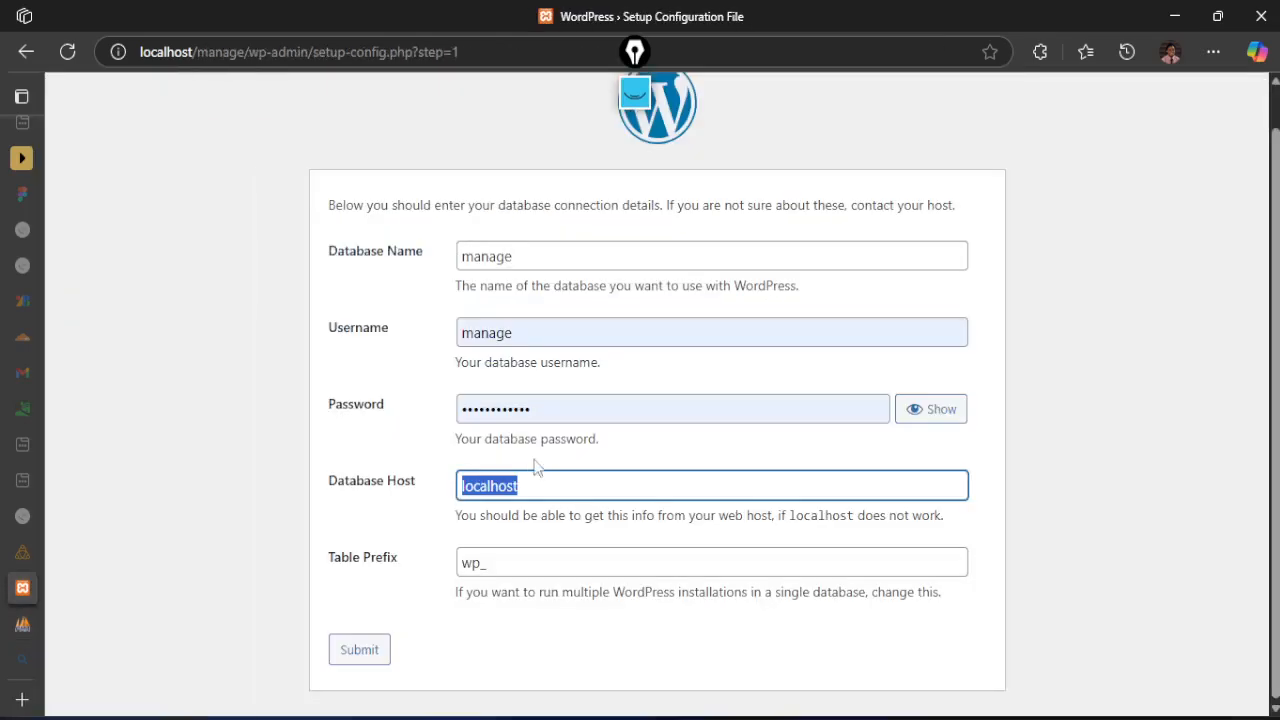
Submit the database connection details and run the WordPress installation
left_click(290, 553)
left_click(361, 662)
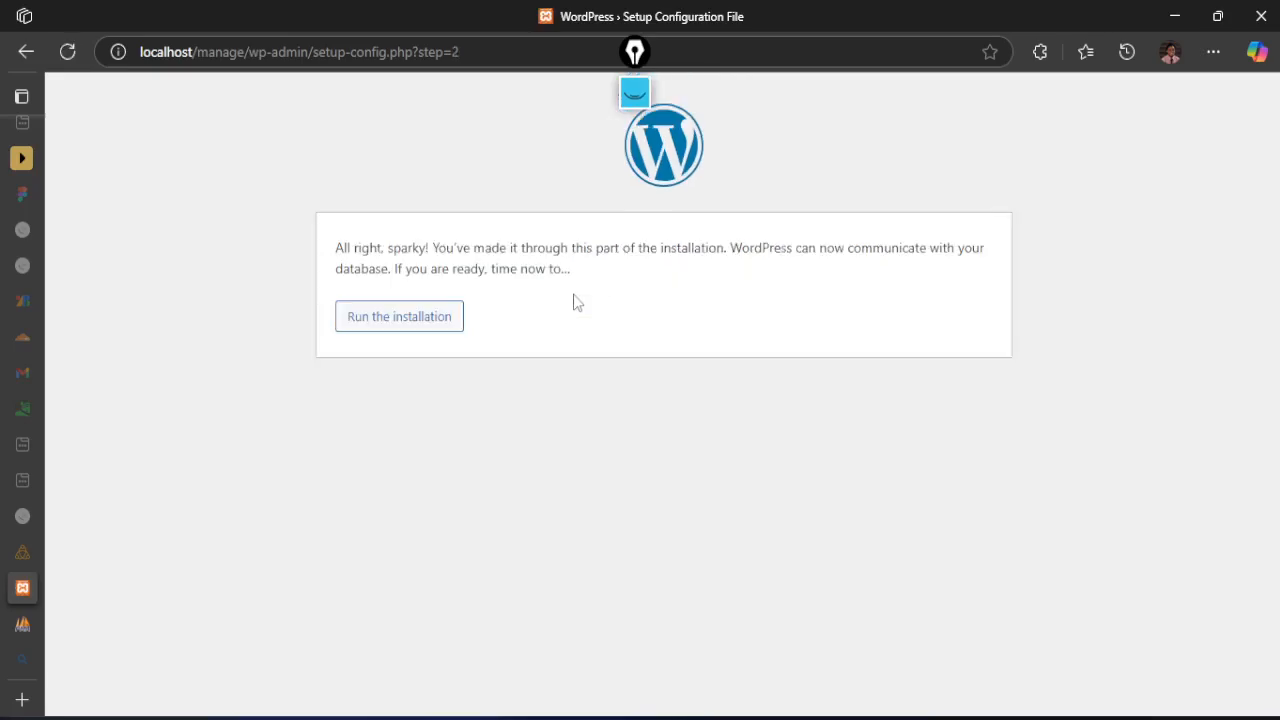
left_click_drag(354, 250, 431, 250)
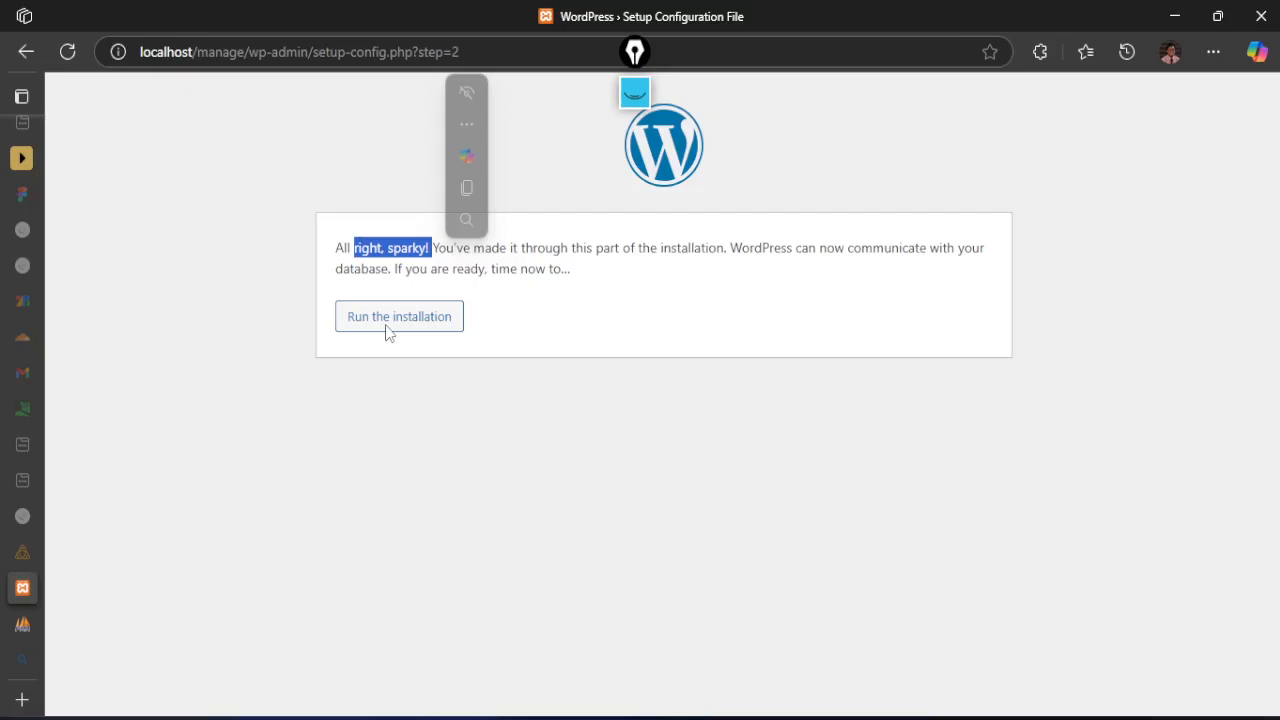
left_click(324, 462)
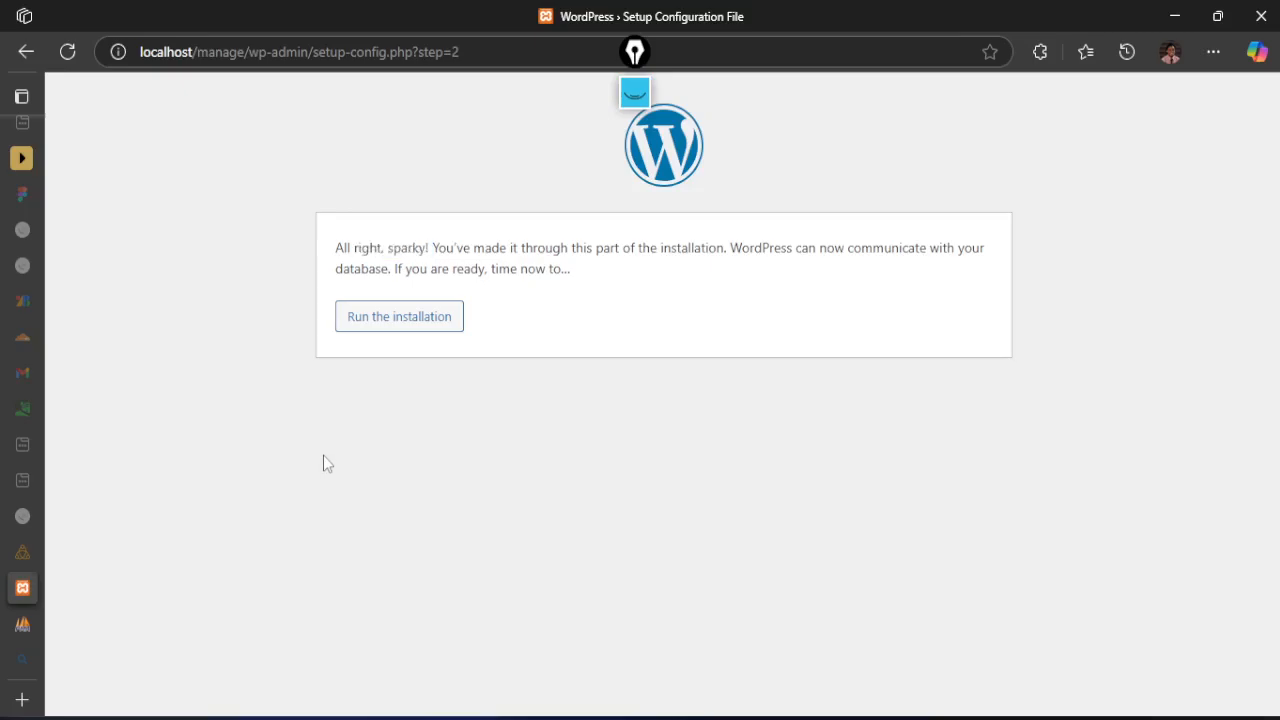
left_click(406, 320)
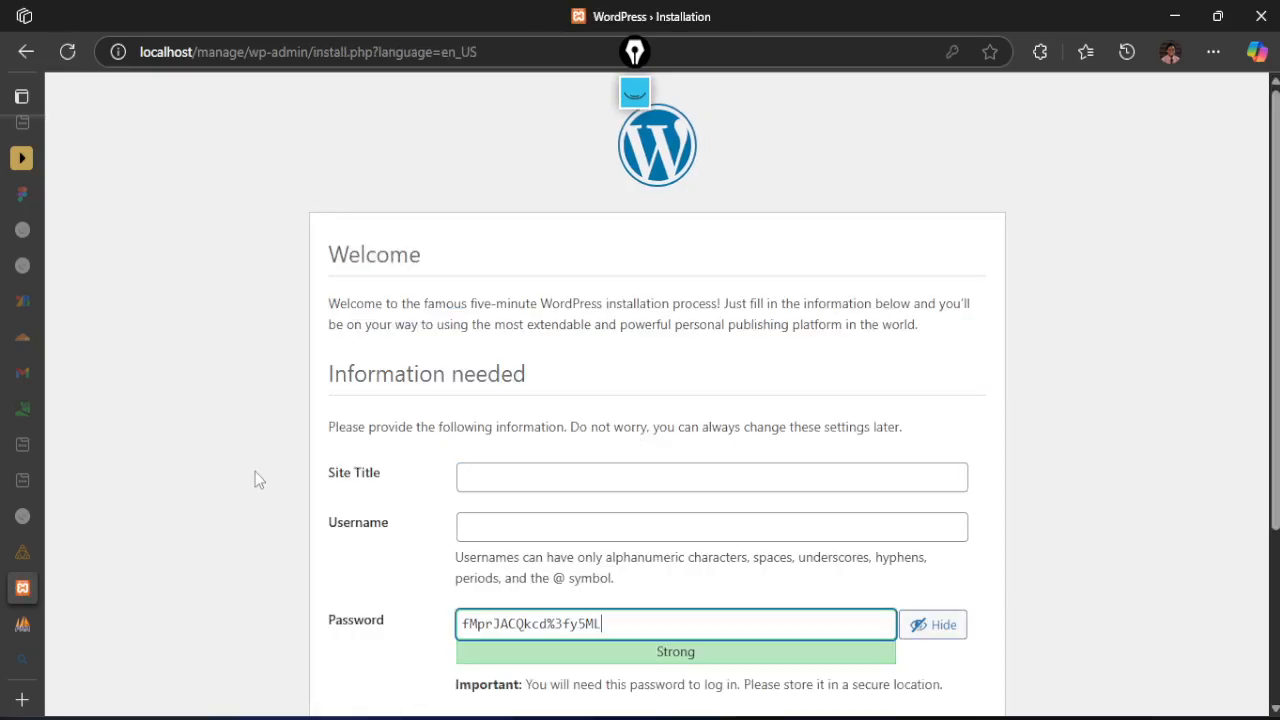
Enter Manage as the site title and manage as the admin username for the WordPress site
scroll(255, 479, "down", 2)
left_click(520, 274)
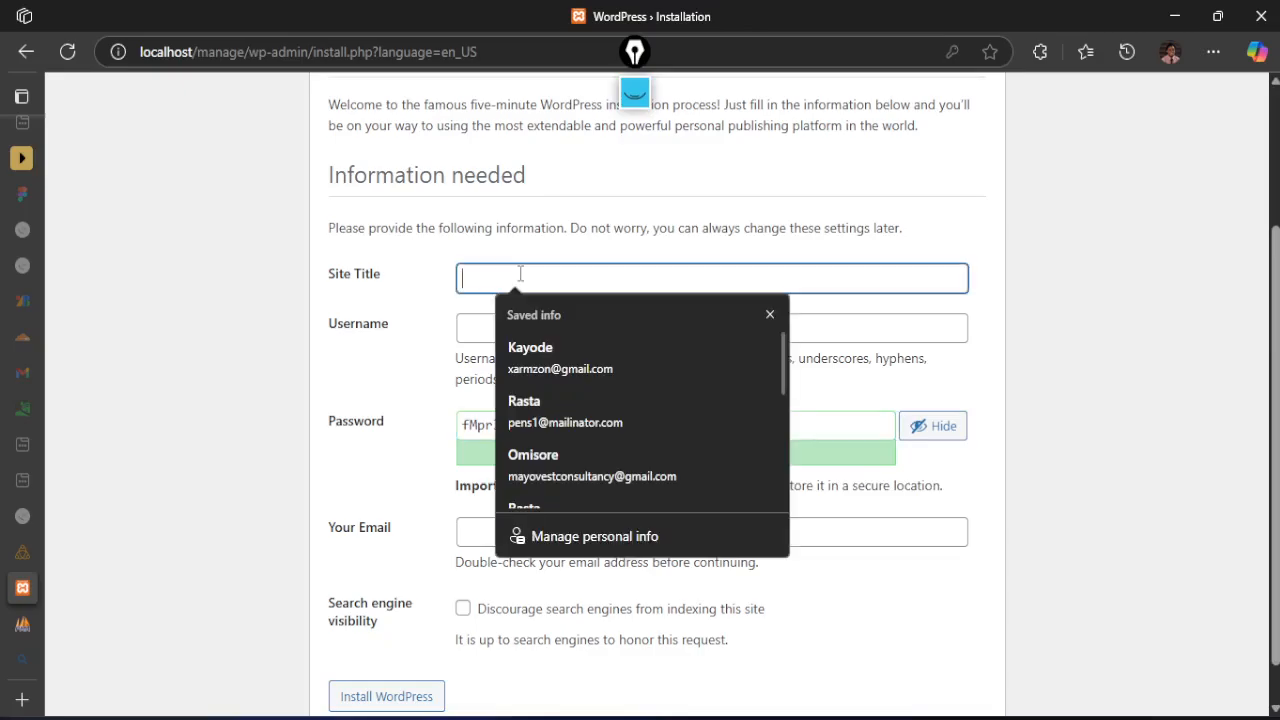
type("Manage")
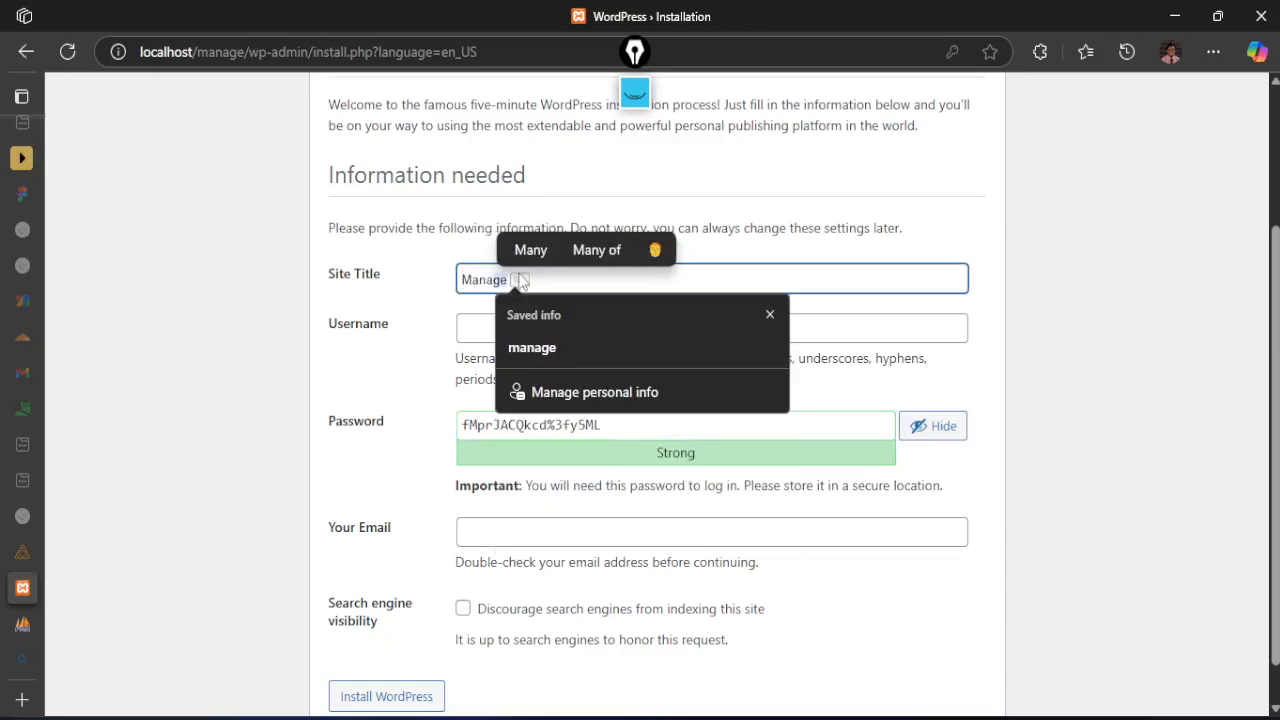
left_click(479, 340)
type("manage")
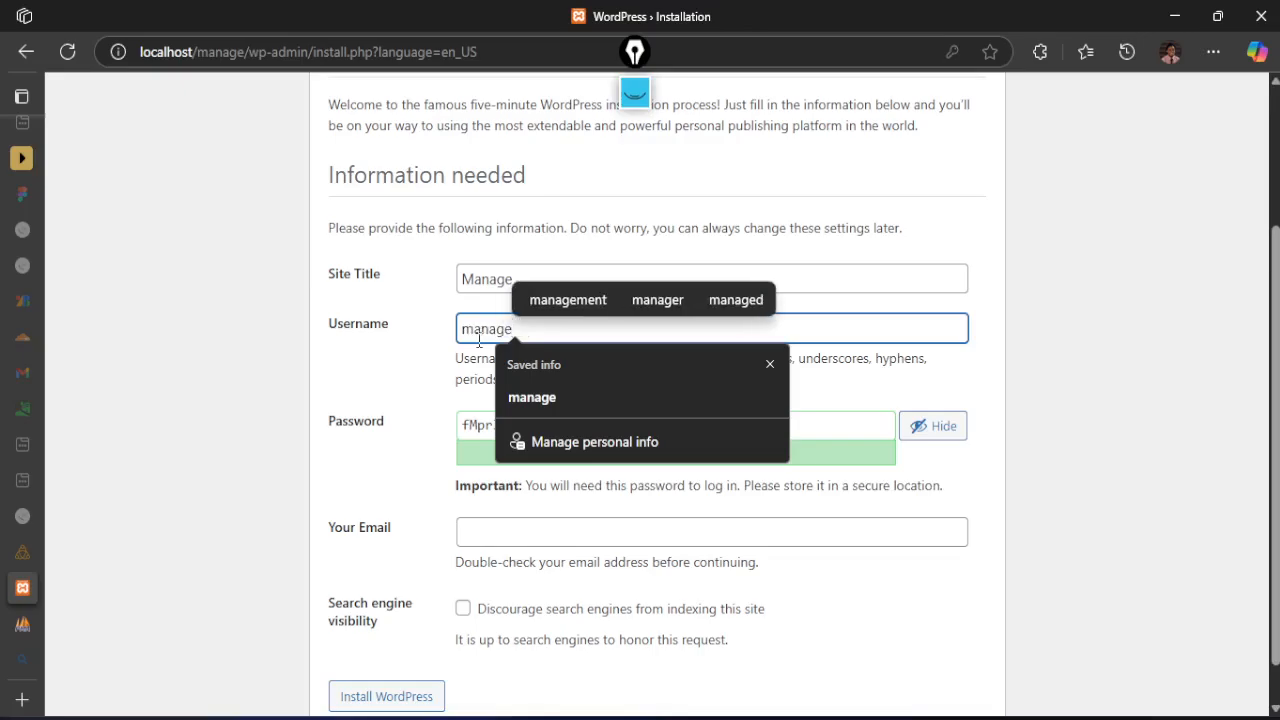
left_click(410, 338)
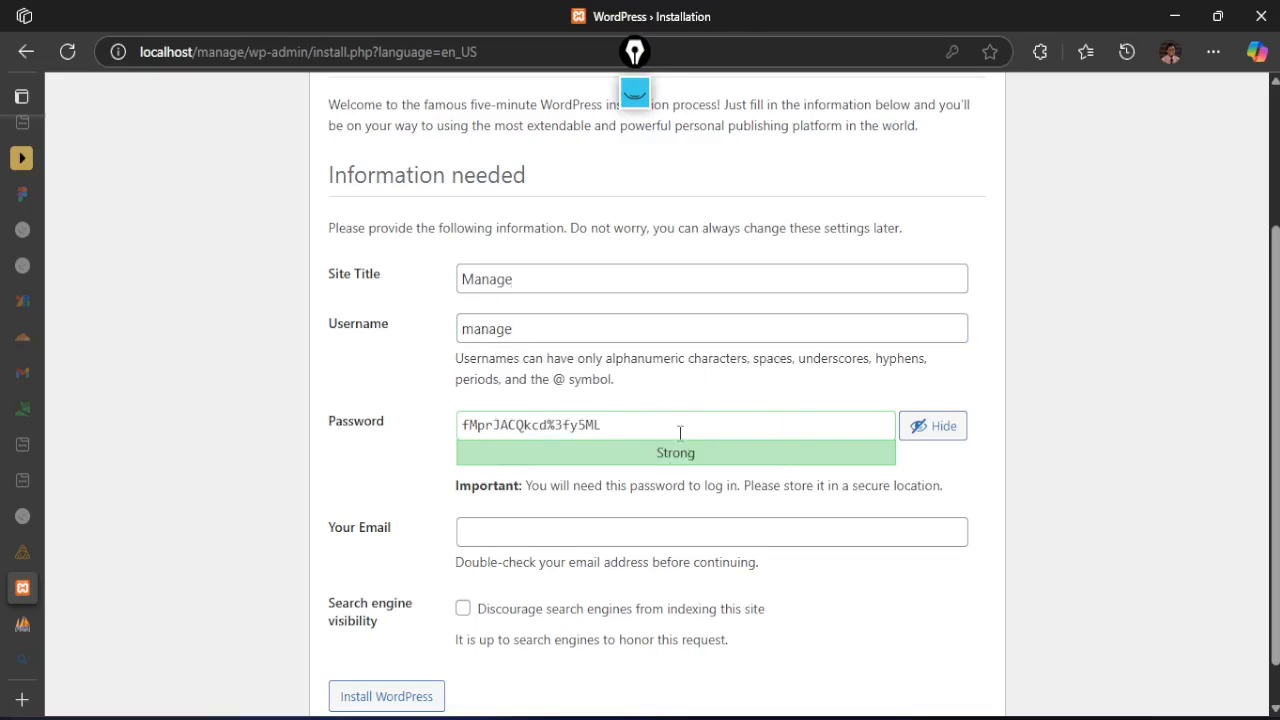
Replace the generated password with the chosen admin password and fill in the account's email address
left_click_drag(680, 434, 417, 440)
type("StrongP")
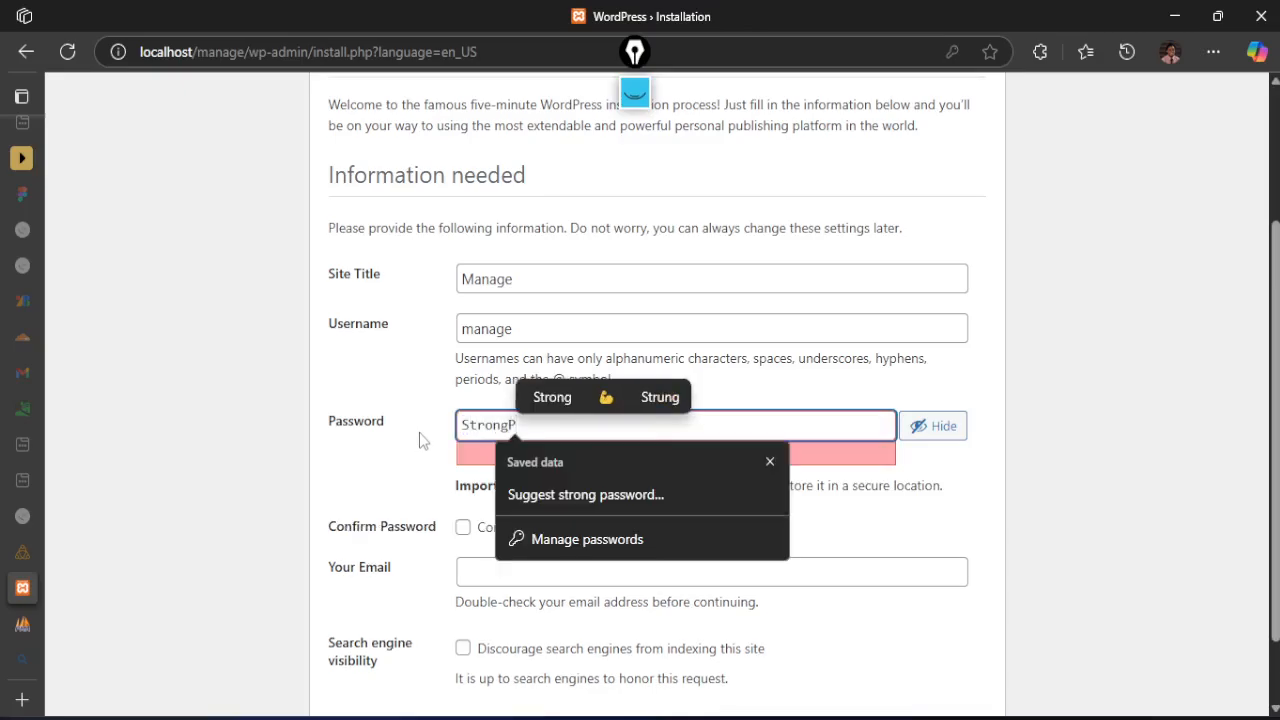
type("ass@1")
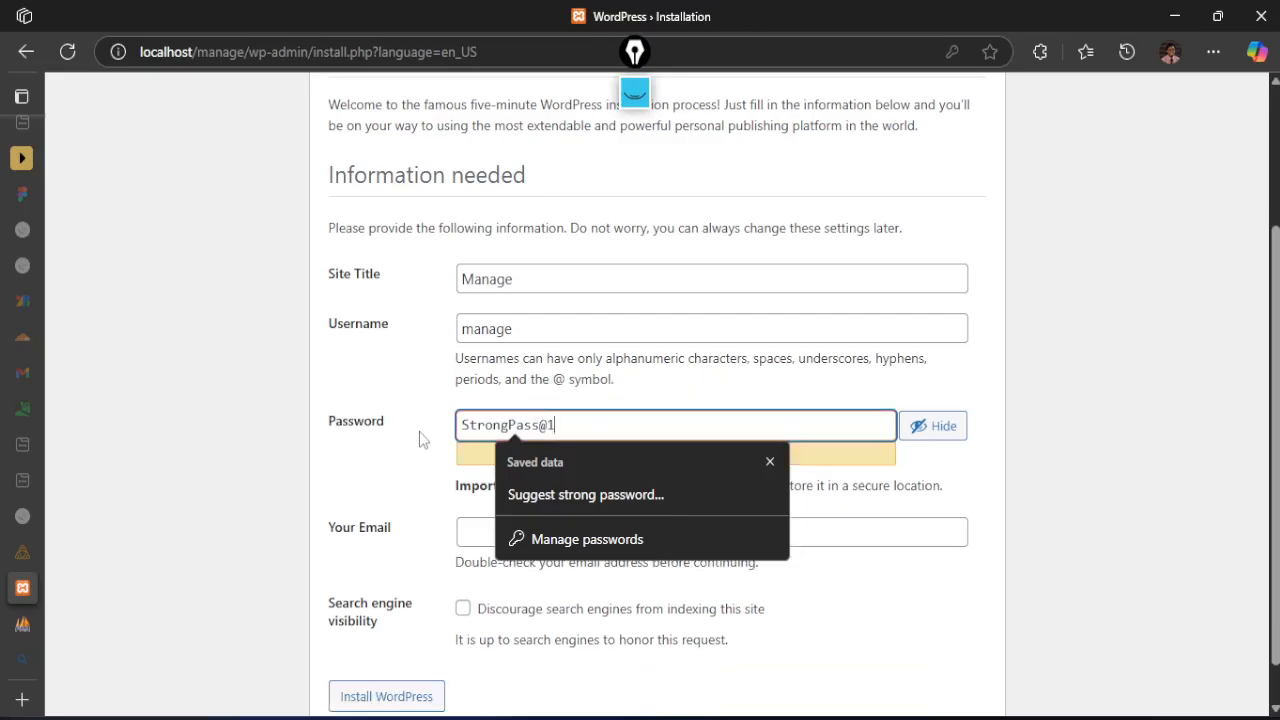
left_click(371, 398)
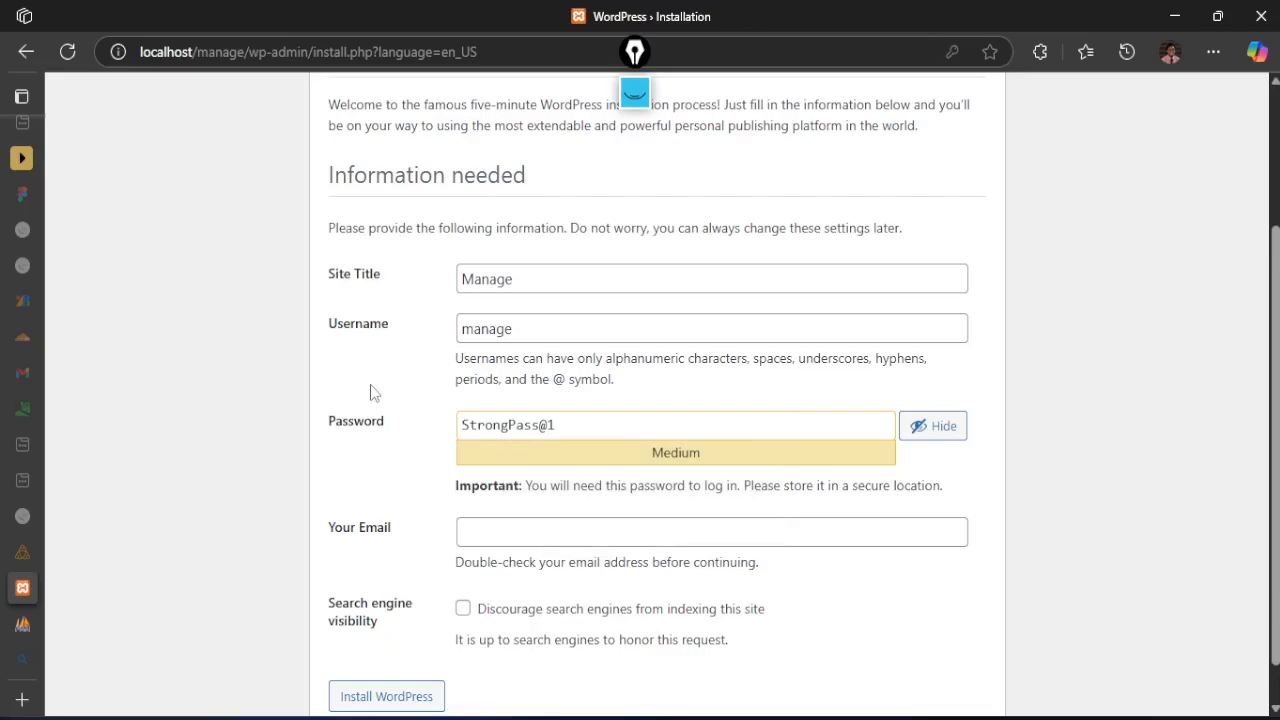
left_click(487, 530)
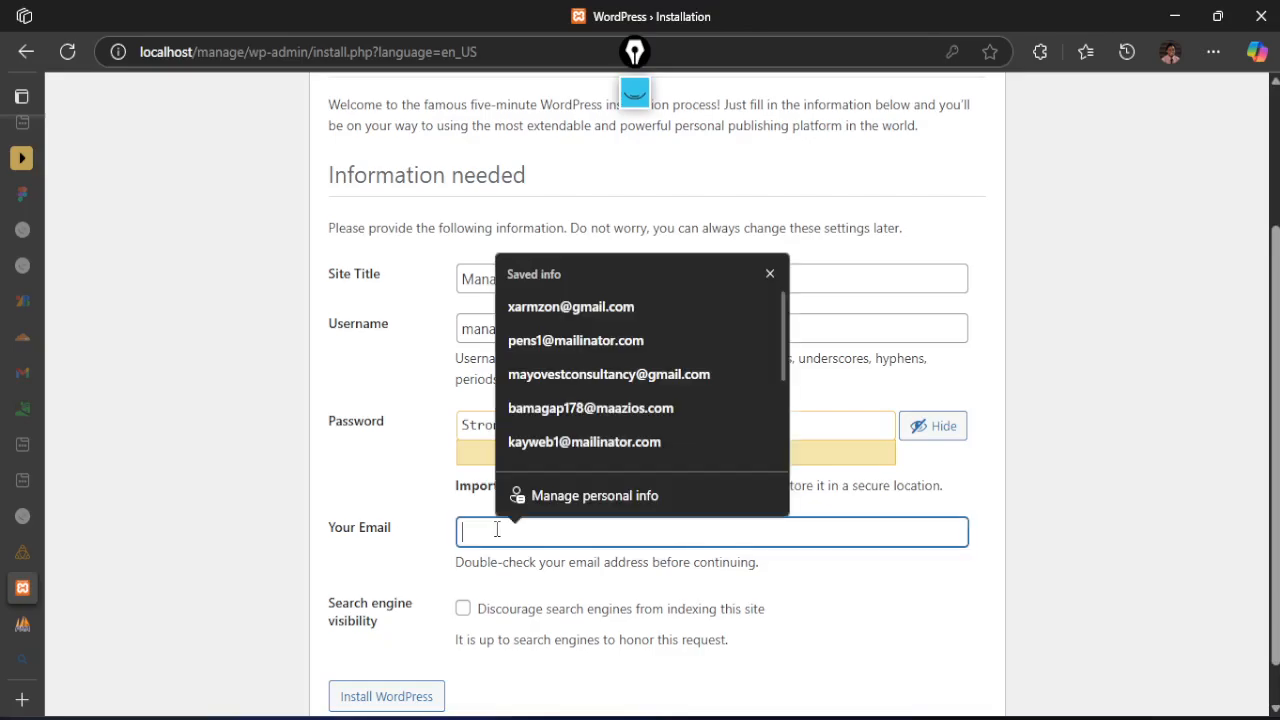
left_click(561, 314)
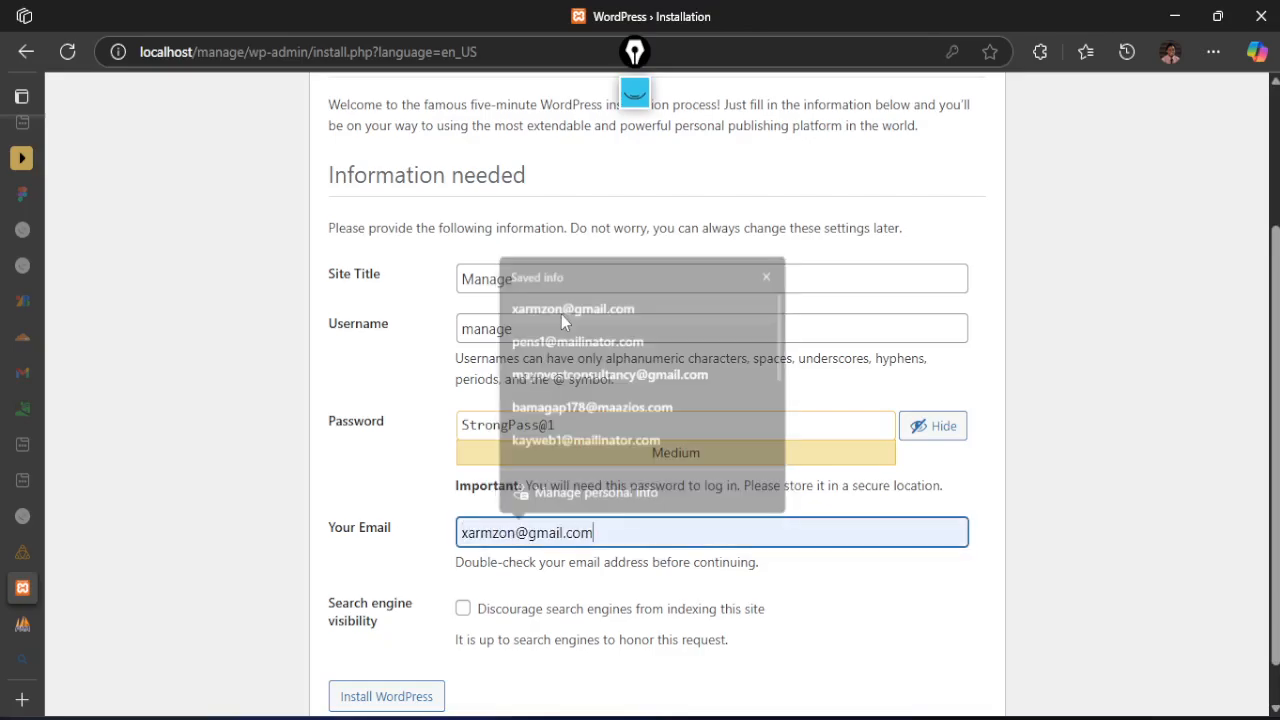
Discourage search engines from indexing the site and install WordPress
left_click(470, 609)
scroll(335, 568, "down", 1)
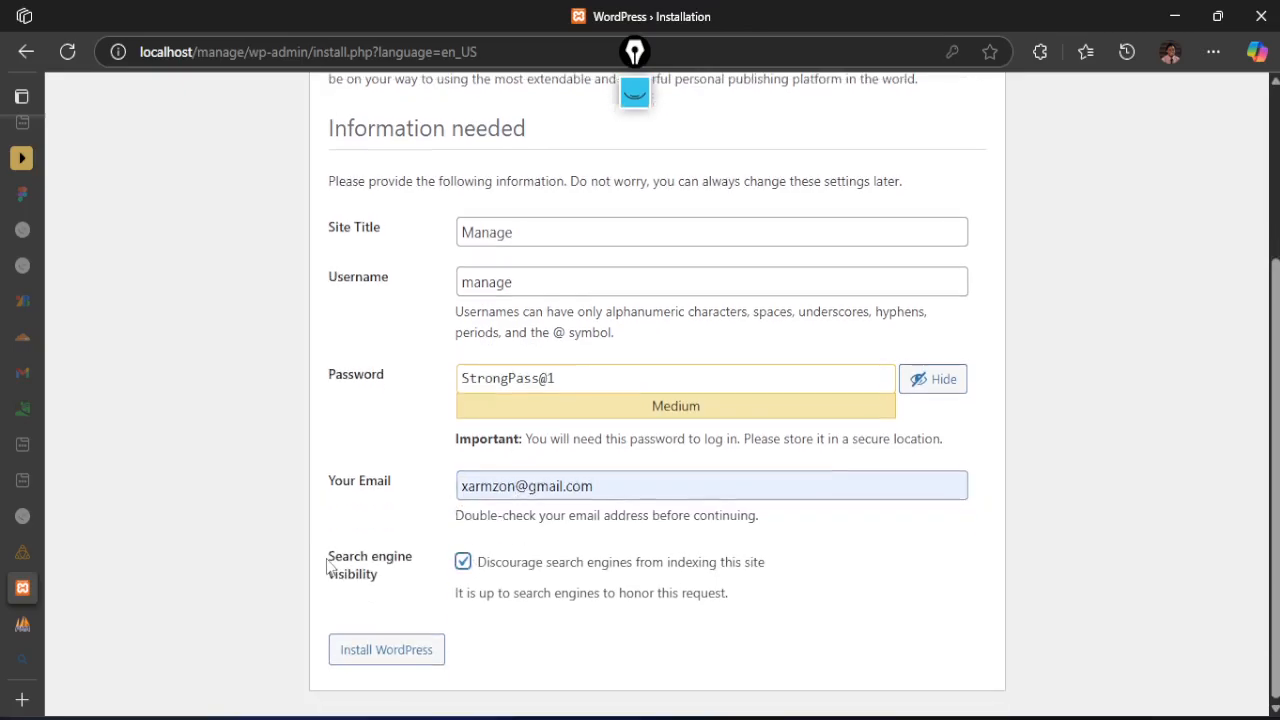
left_click(368, 660)
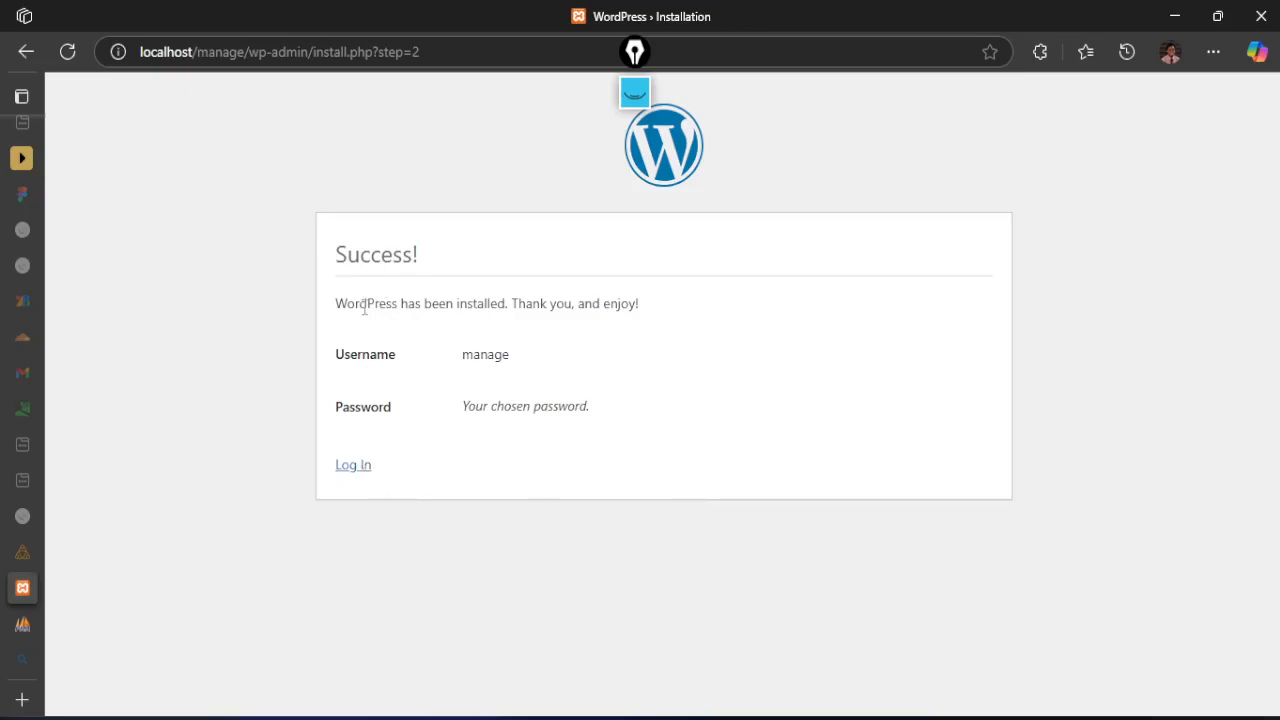
Log in to WordPress with the autofilled manage credentials and Remember Me enabled, checking the XAMPP modules during loading
left_click(346, 472)
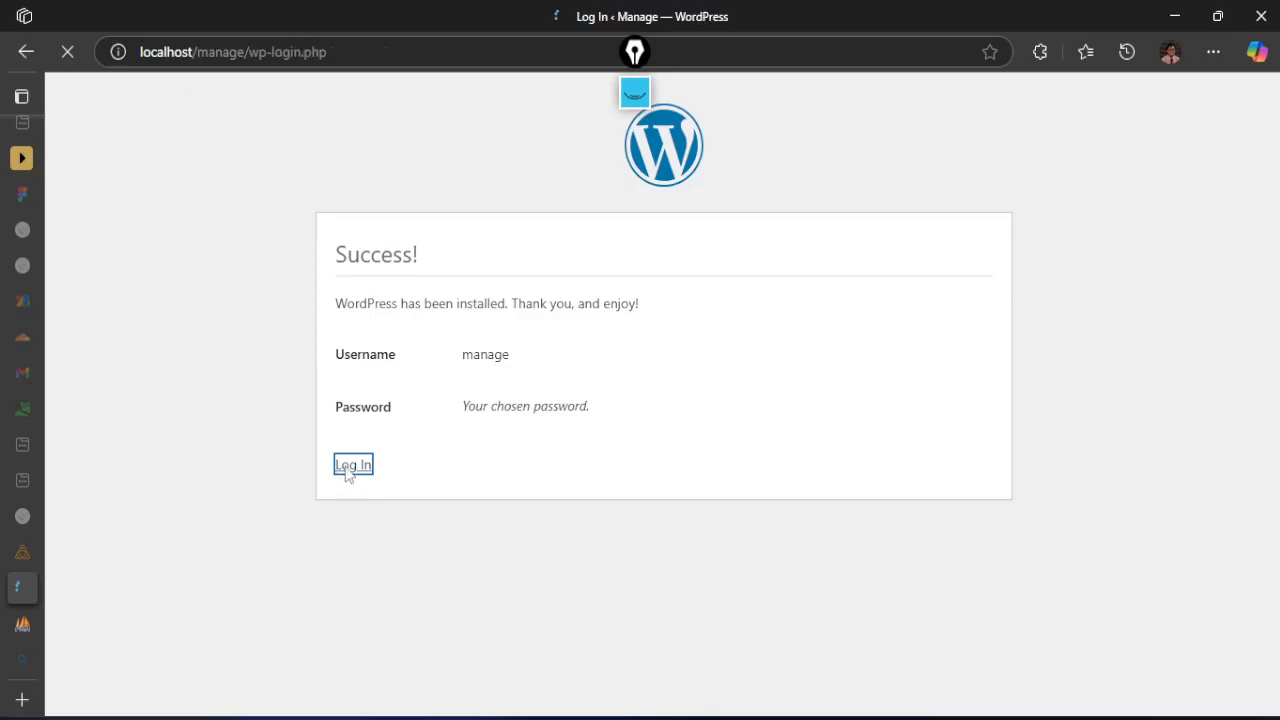
key("alt")
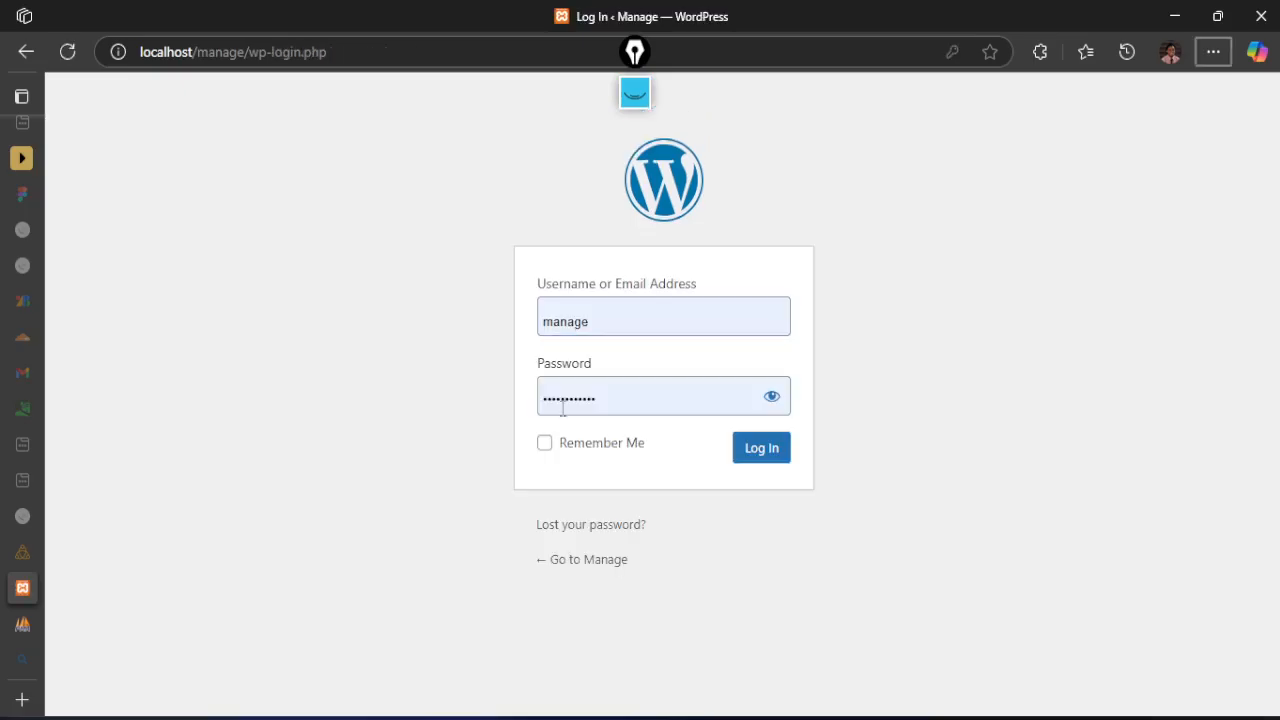
left_click(547, 441)
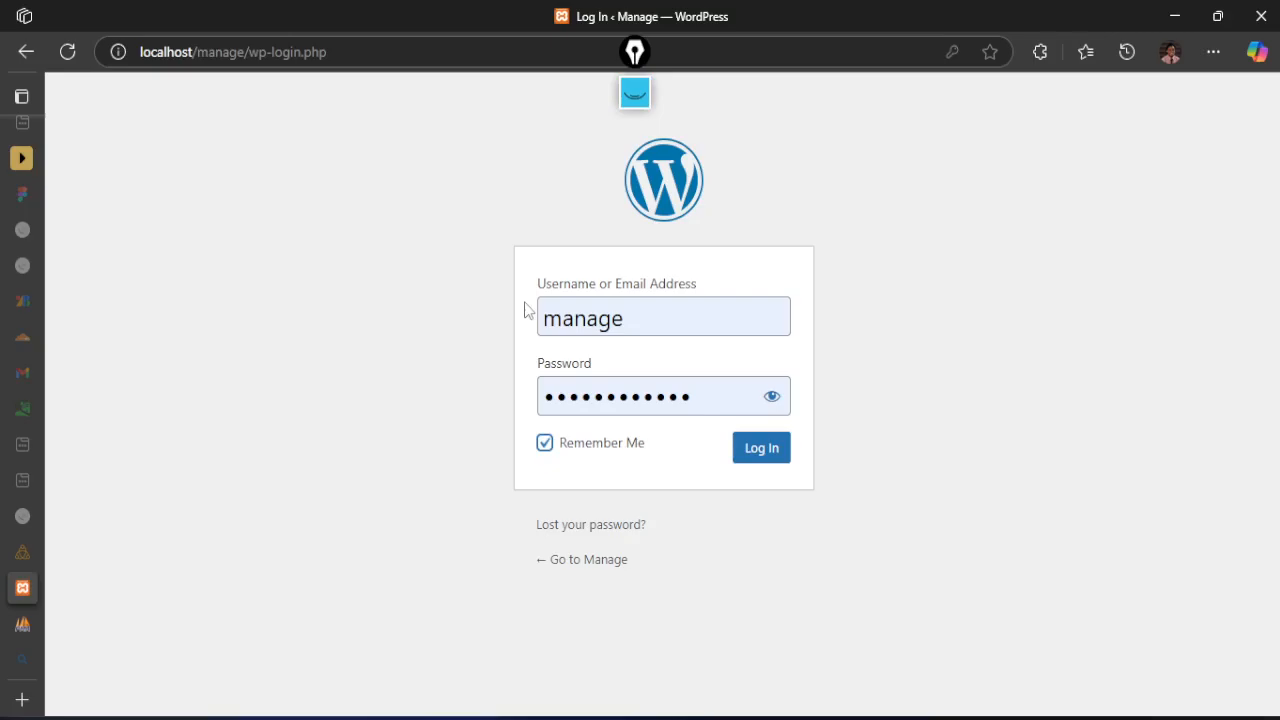
left_click(741, 451)
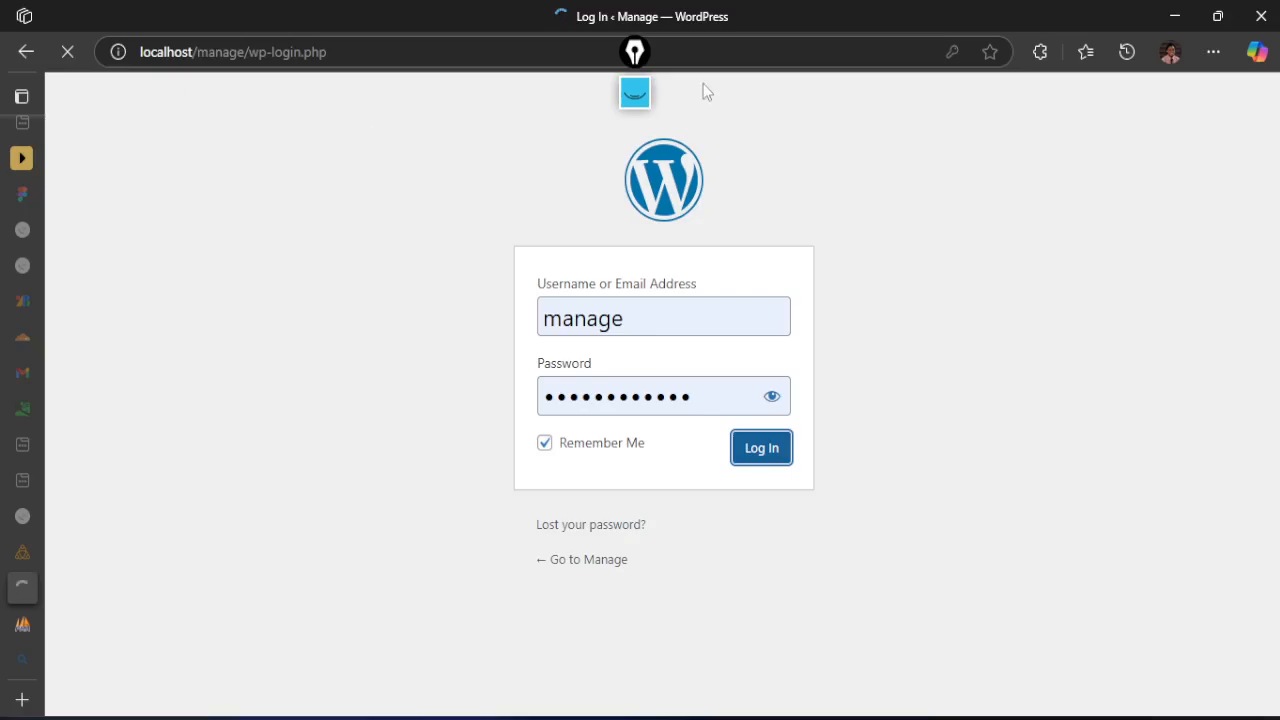
left_click(644, 55)
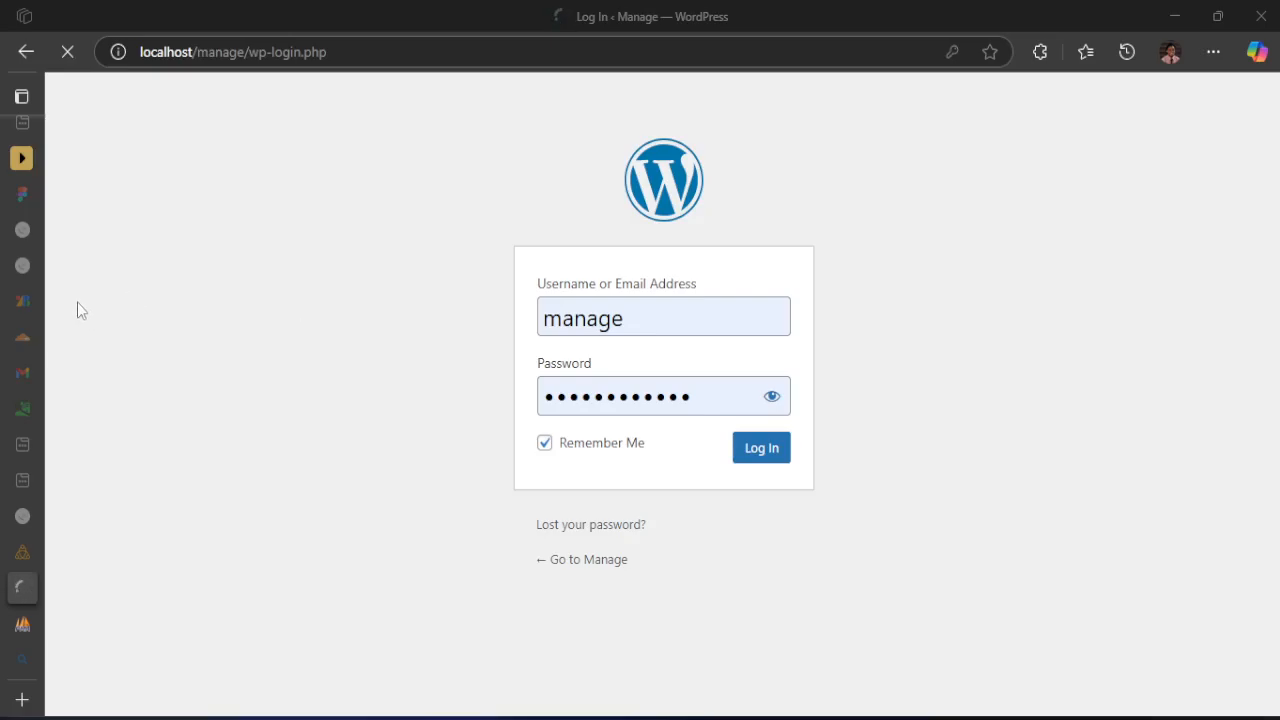
left_click(1100, 718)
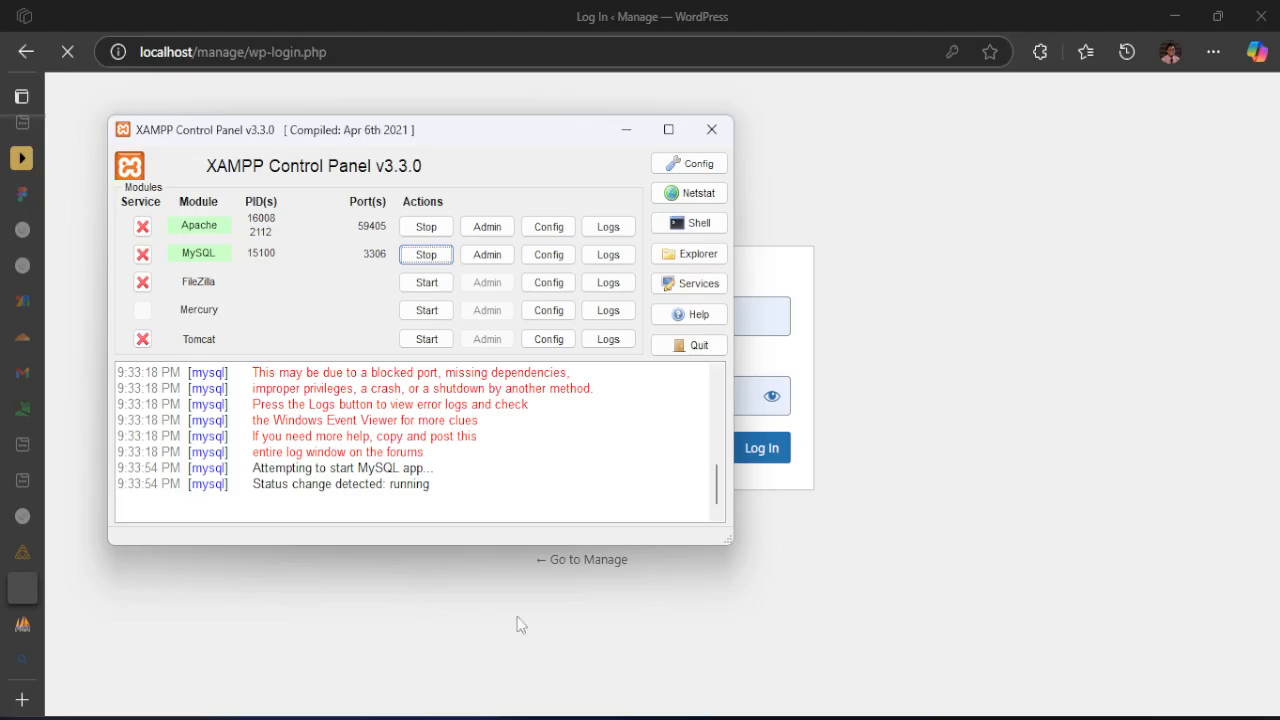
left_click_drag(528, 132, 0, 134)
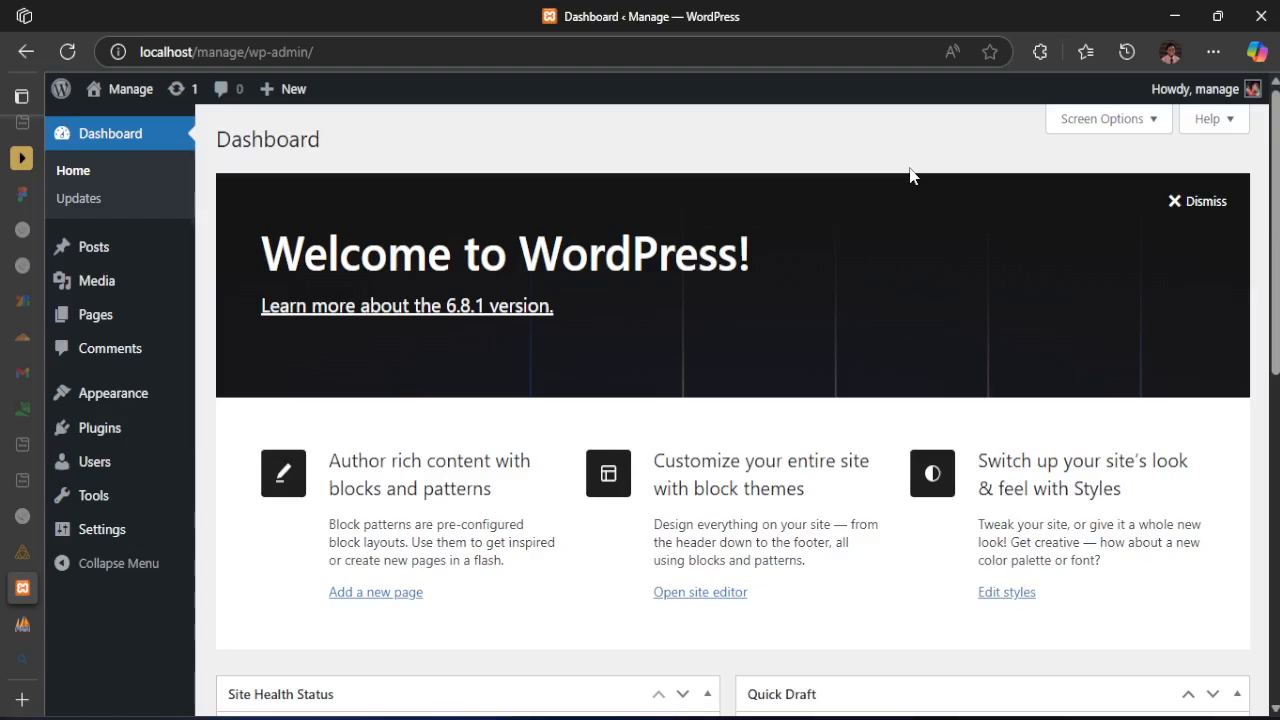
Dismiss the WordPress welcome panel and look through the dashboard's screen options and widgets
left_click(1205, 202)
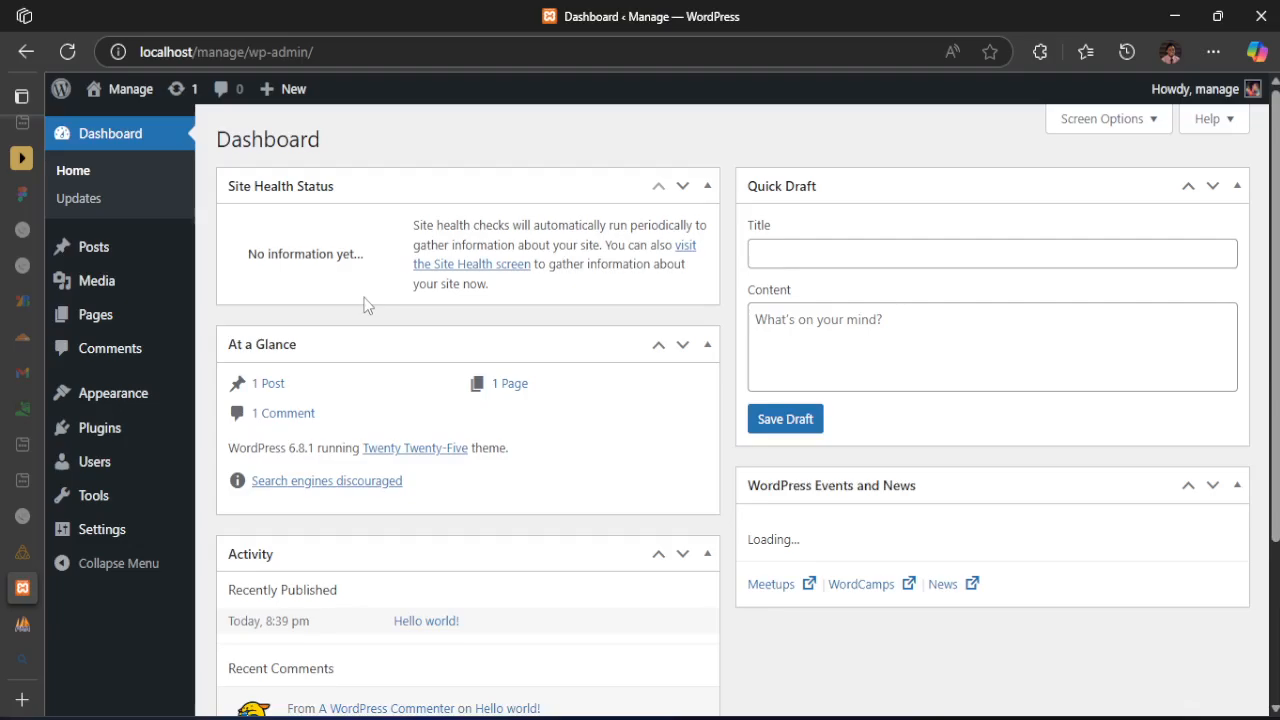
left_click(1108, 119)
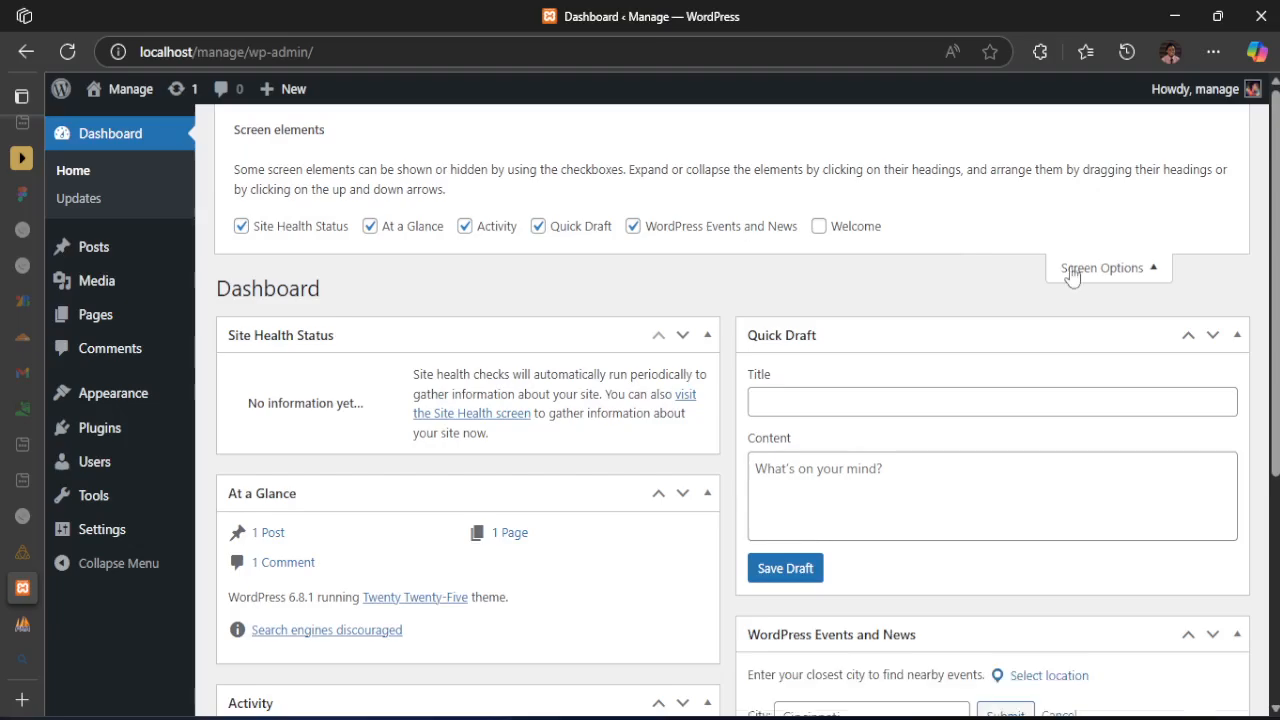
scroll(715, 483, "down", 3)
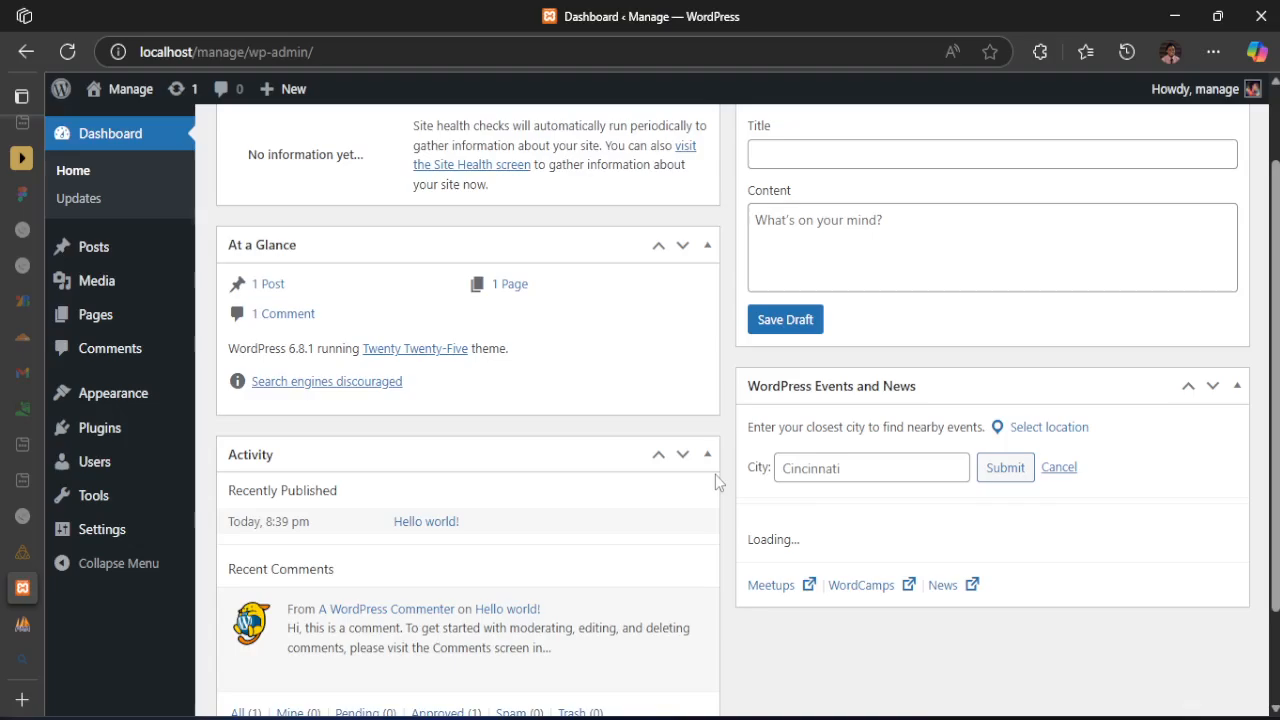
scroll(715, 474, "up", 2)
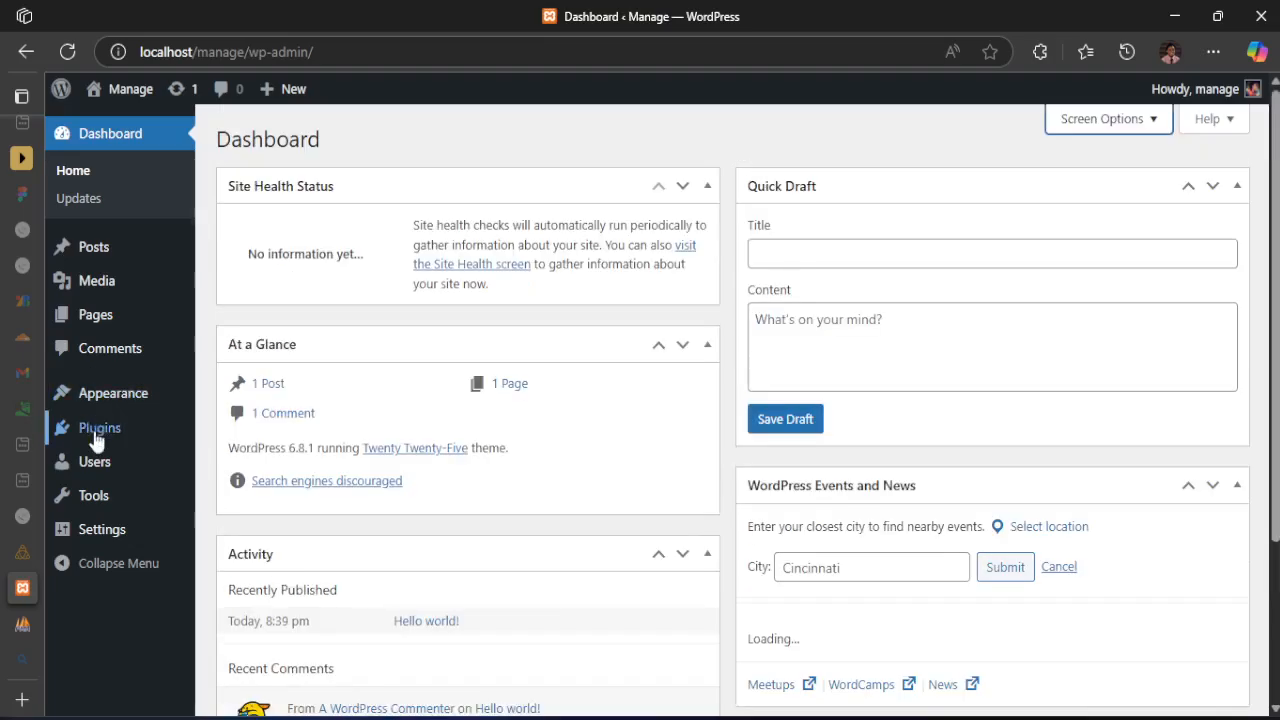
Delete the Hello Dolly plugin from the site's installed plugins
mouse_move(97, 440)
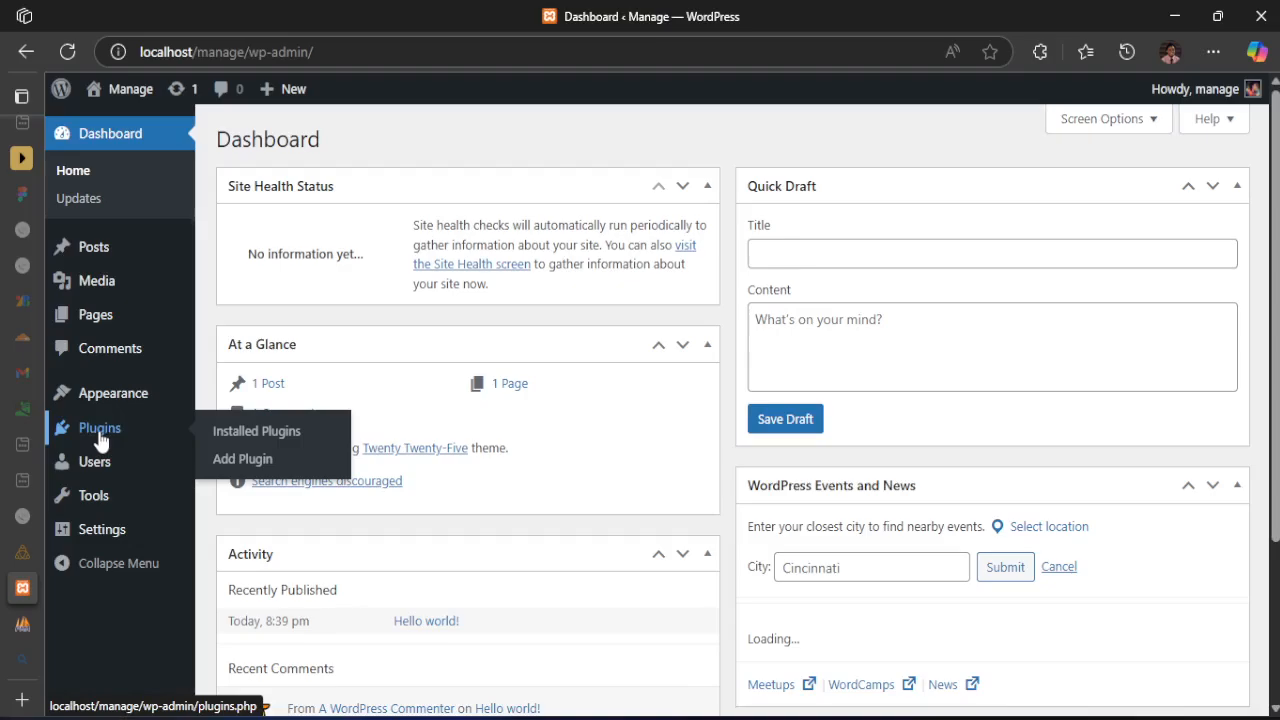
left_click(100, 440)
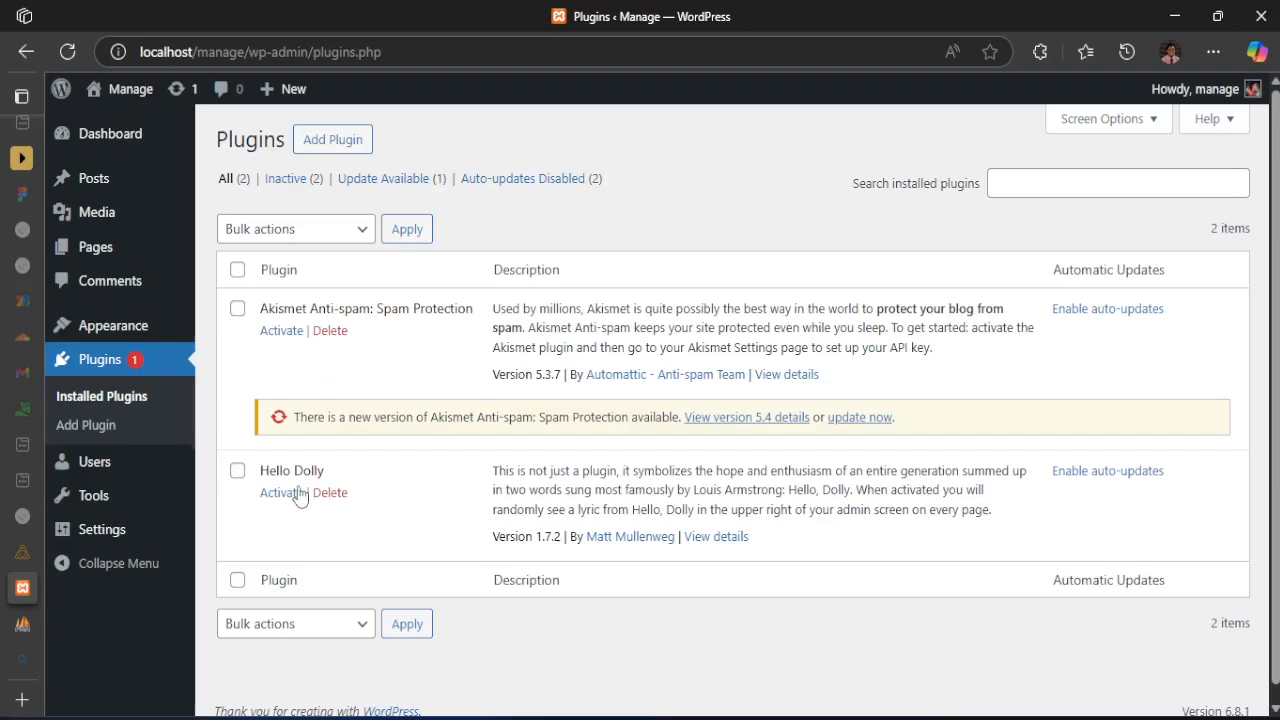
left_click(333, 492)
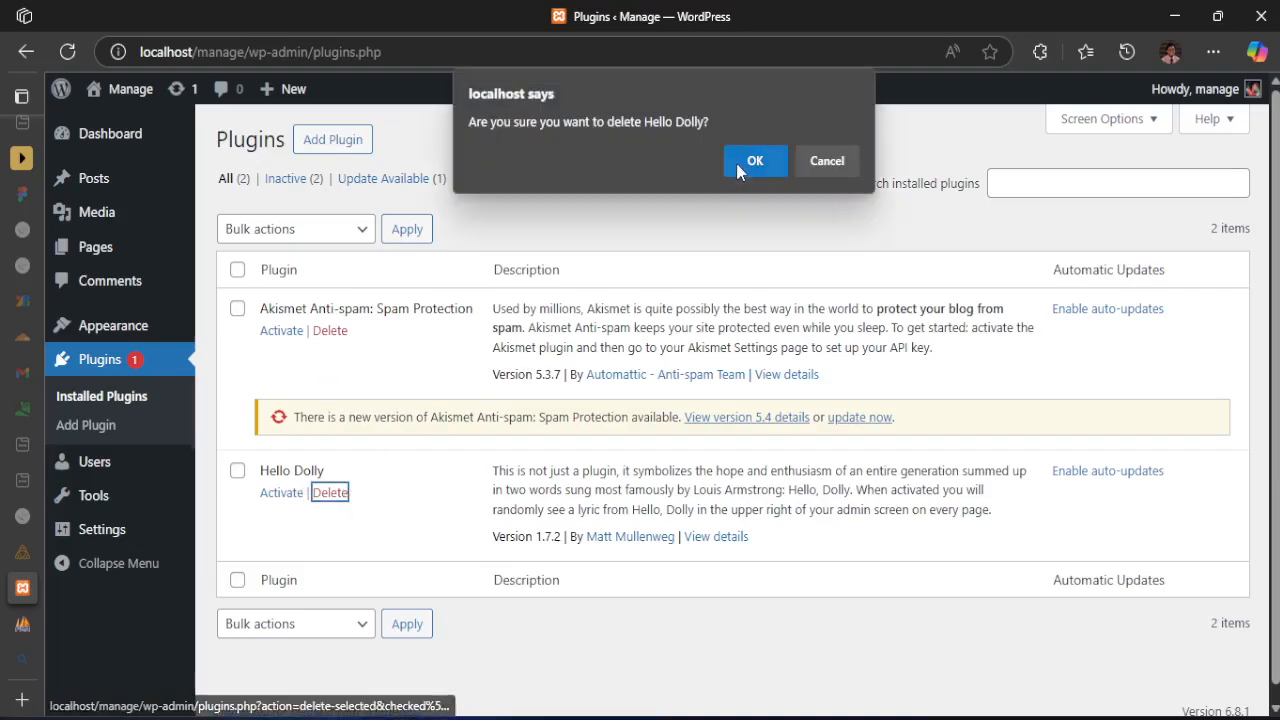
left_click(754, 161)
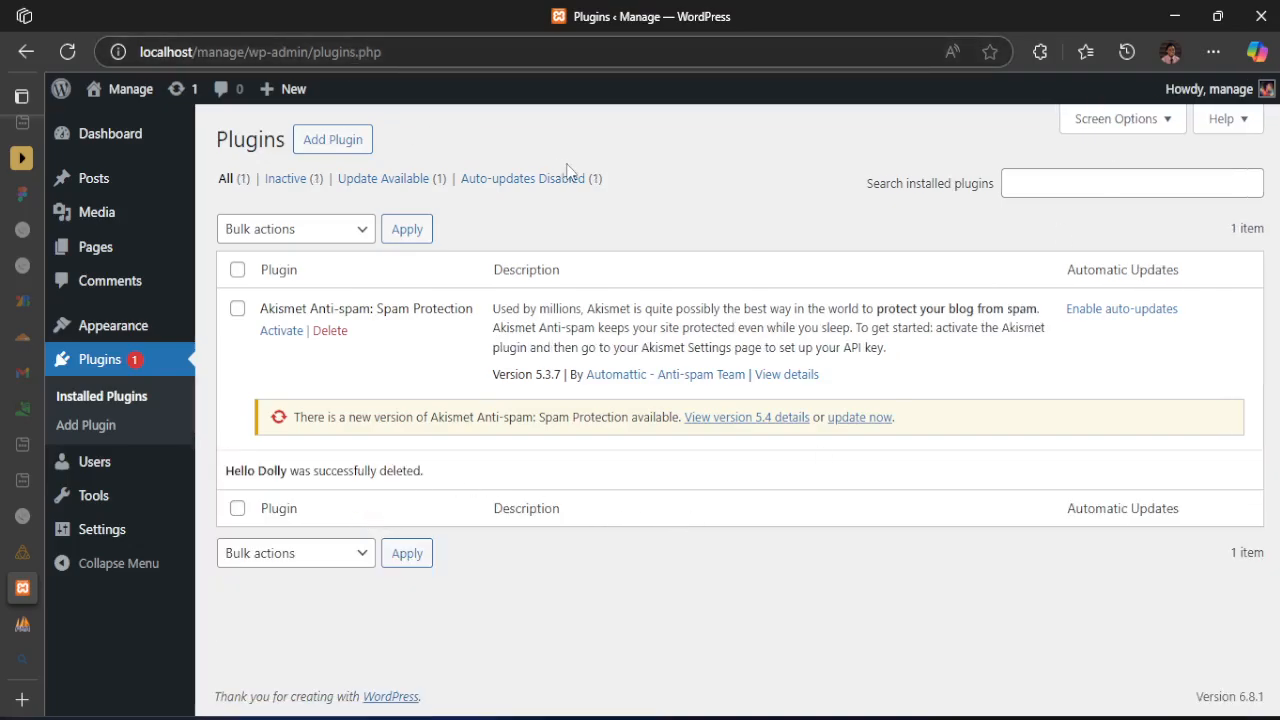
Search the WordPress plugin directory for "elementor"
left_click(332, 143)
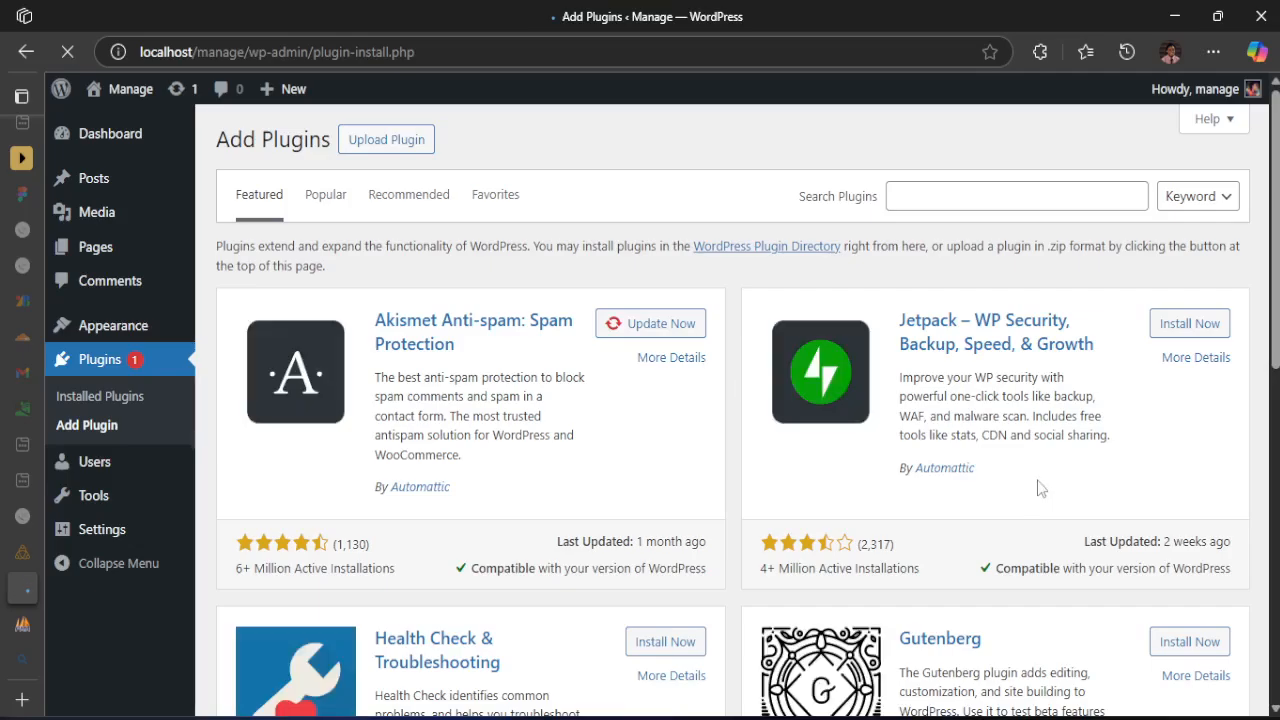
scroll(1040, 488, "down", 1)
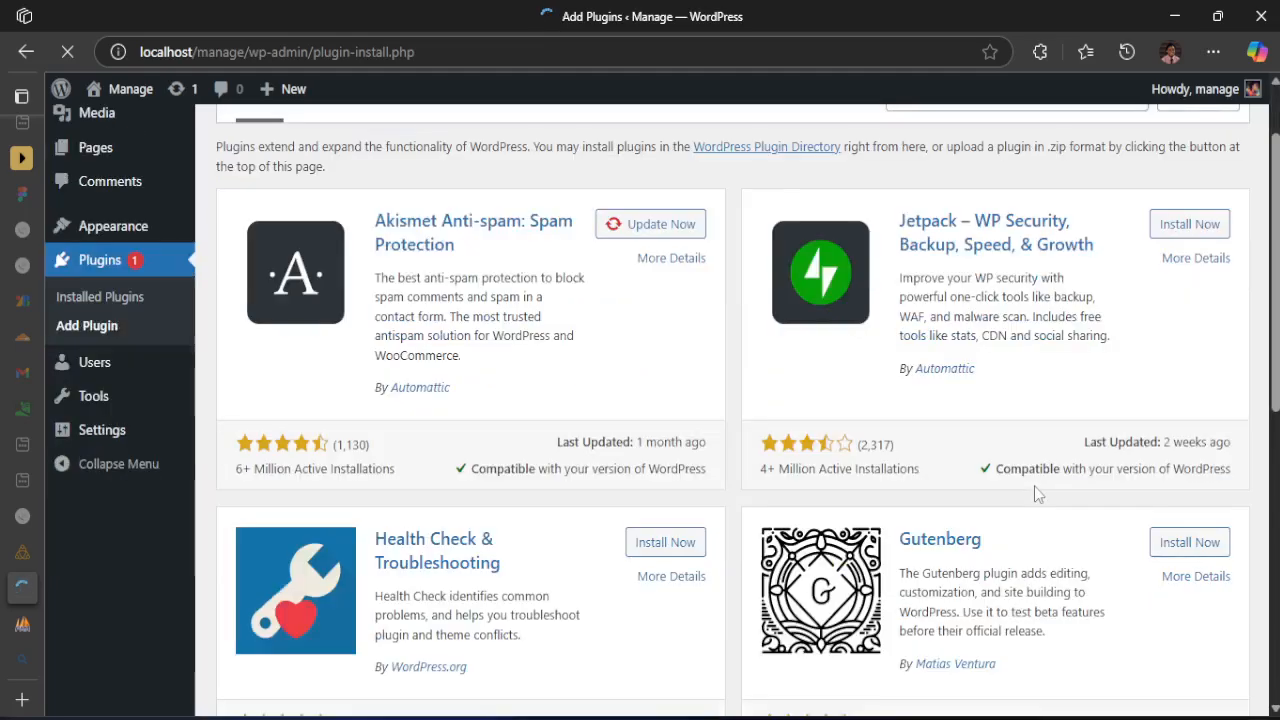
scroll(1034, 486, "up", 1)
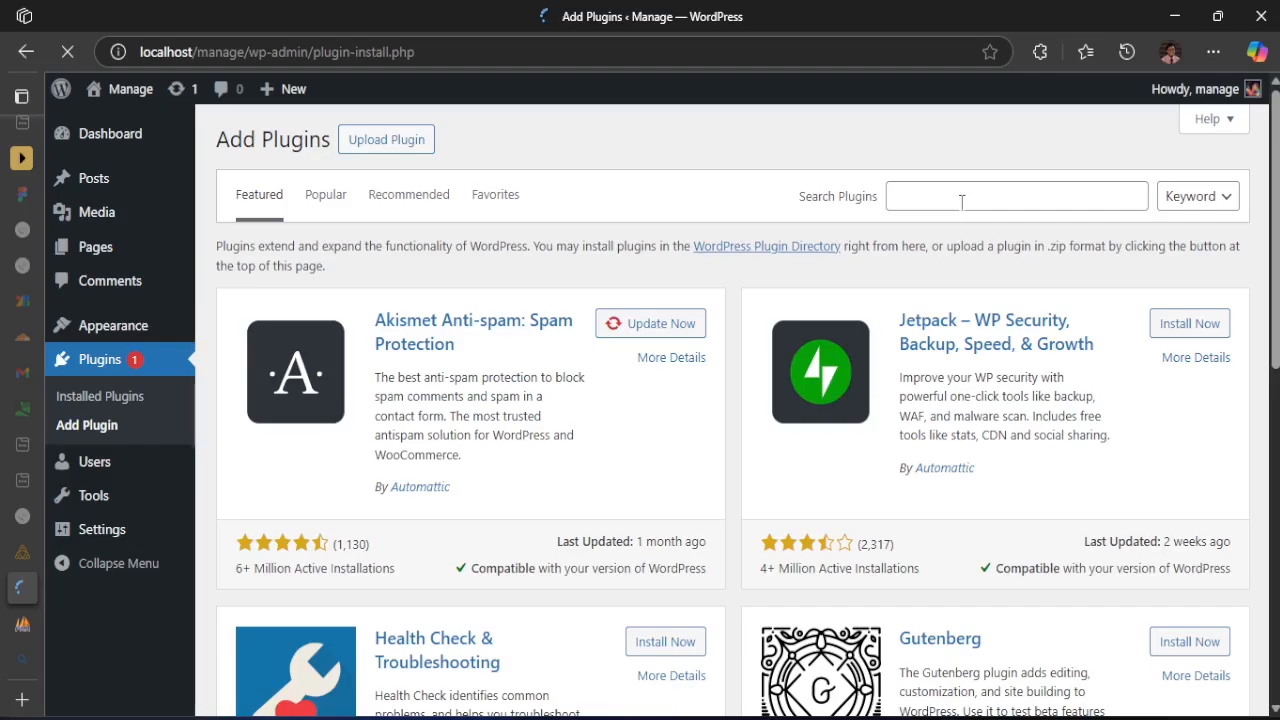
left_click(959, 198)
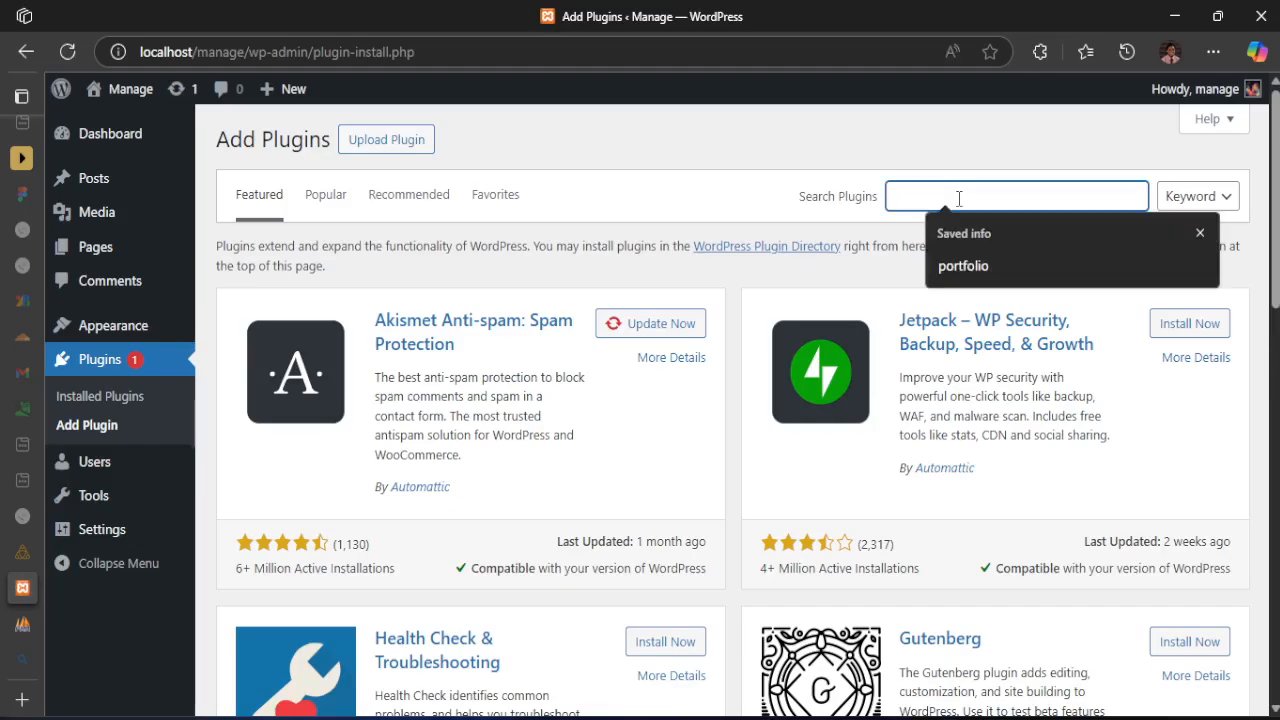
type("elemen")
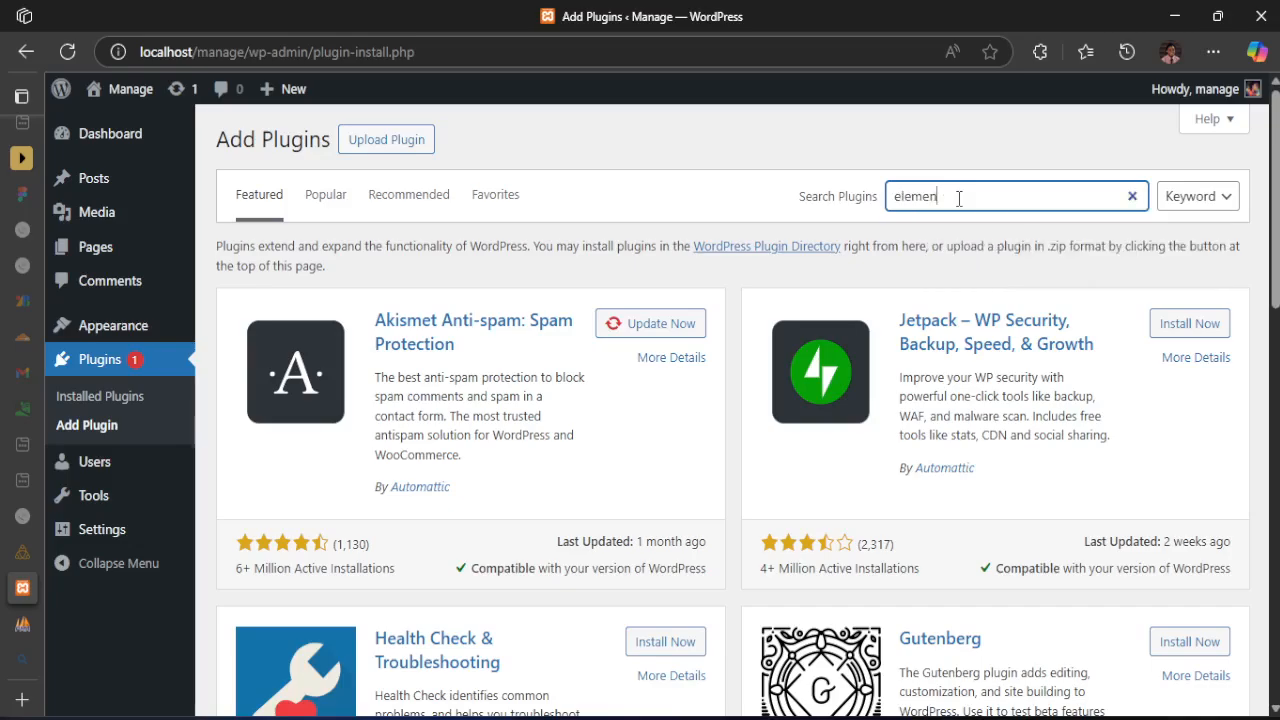
type("tor")
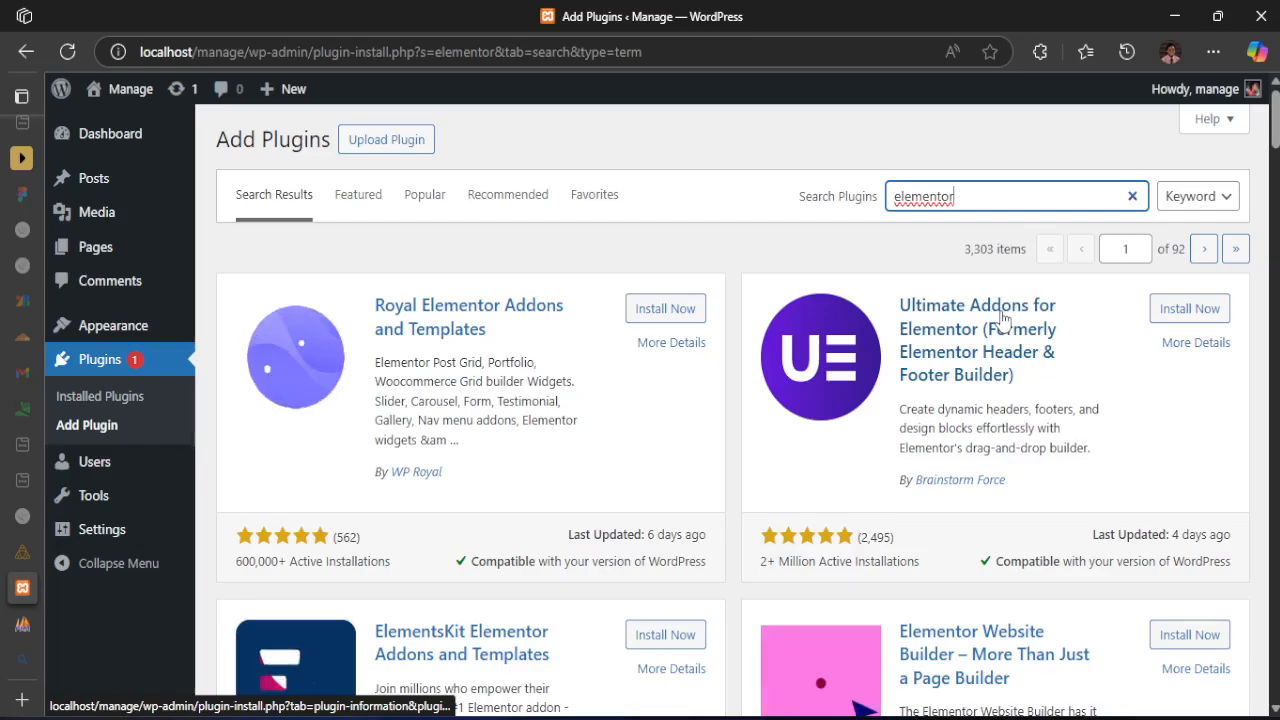
Try to install the Elementor Website Builder plugin from the search results
scroll(1003, 318, "down", 2)
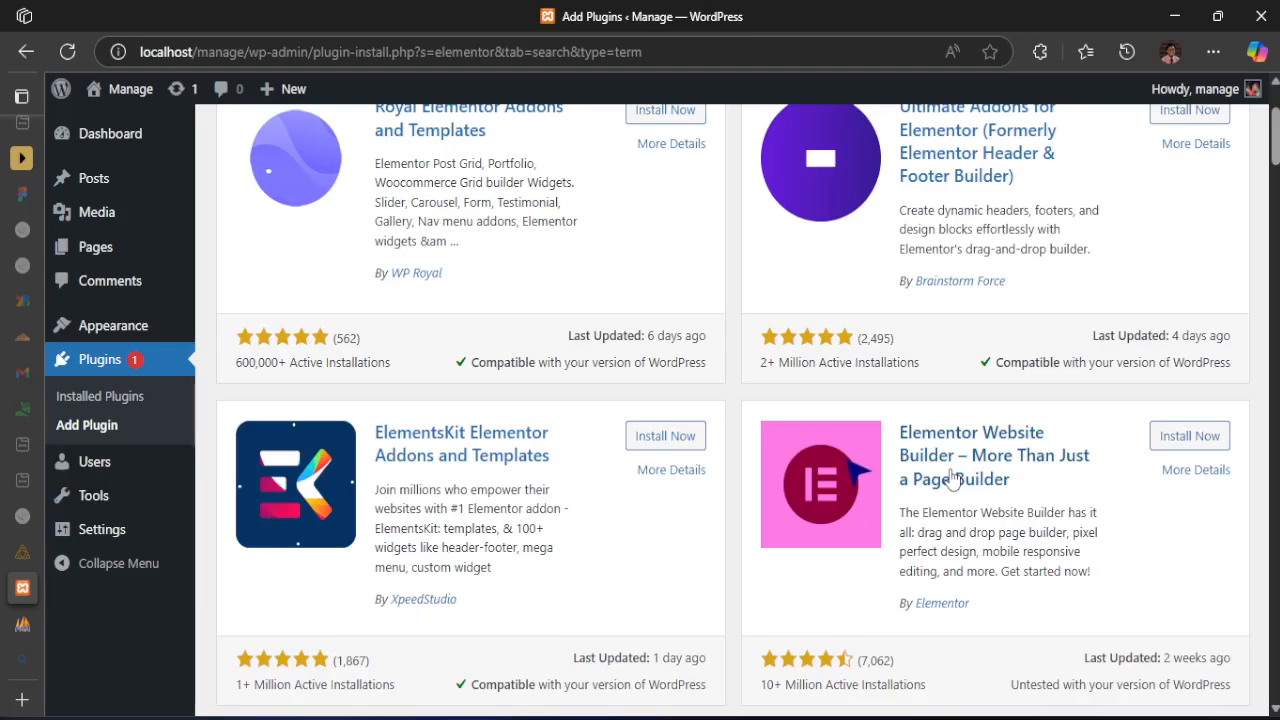
left_click(1189, 436)
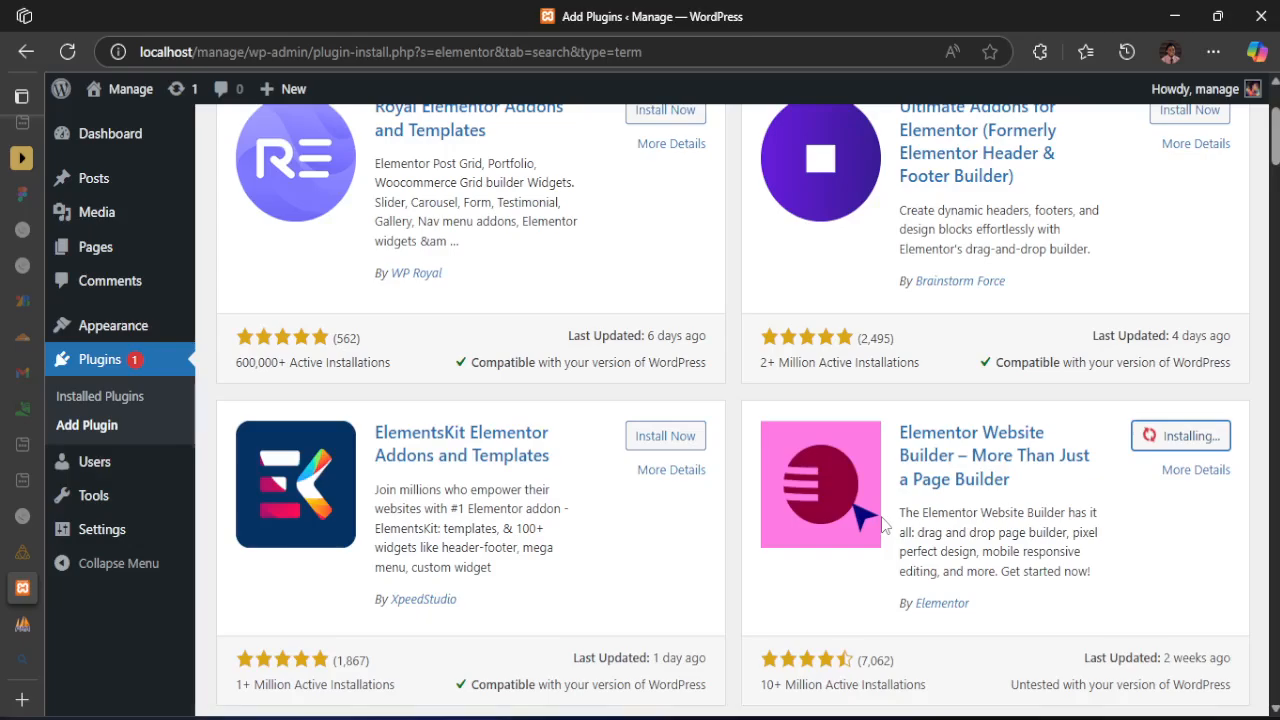
scroll(860, 505, "up", 2)
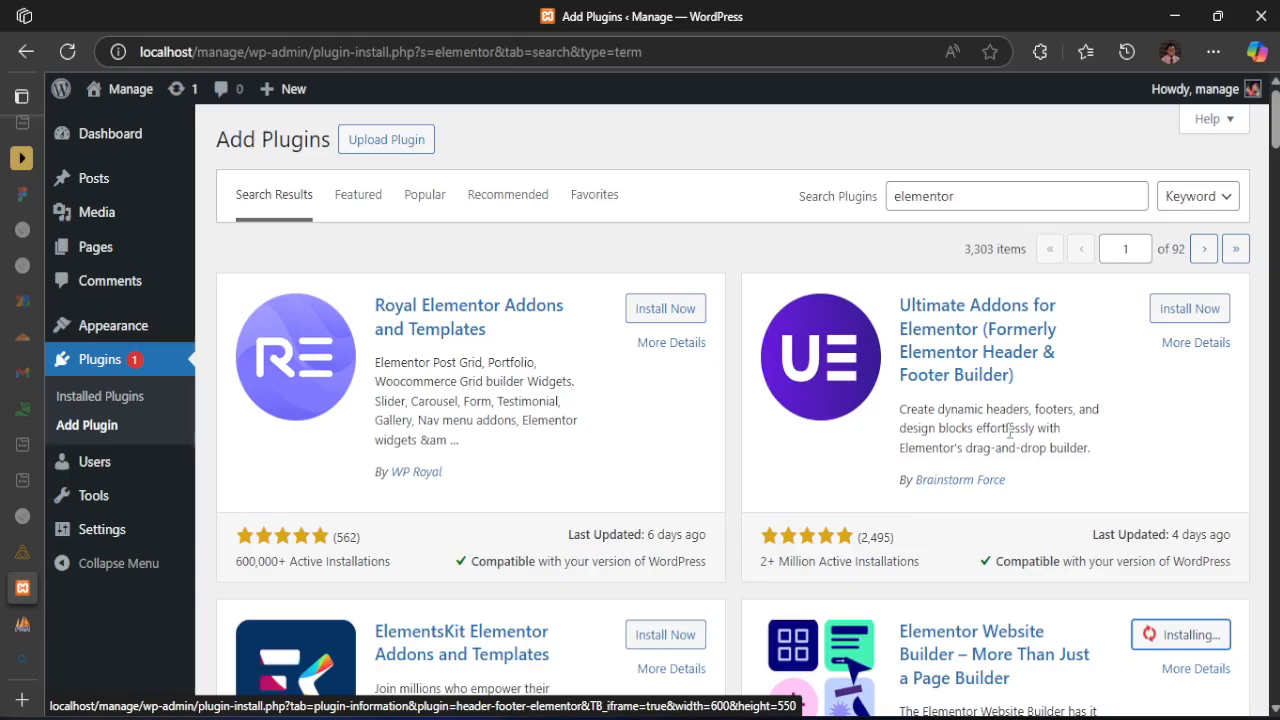
scroll(457, 503, "down", 5)
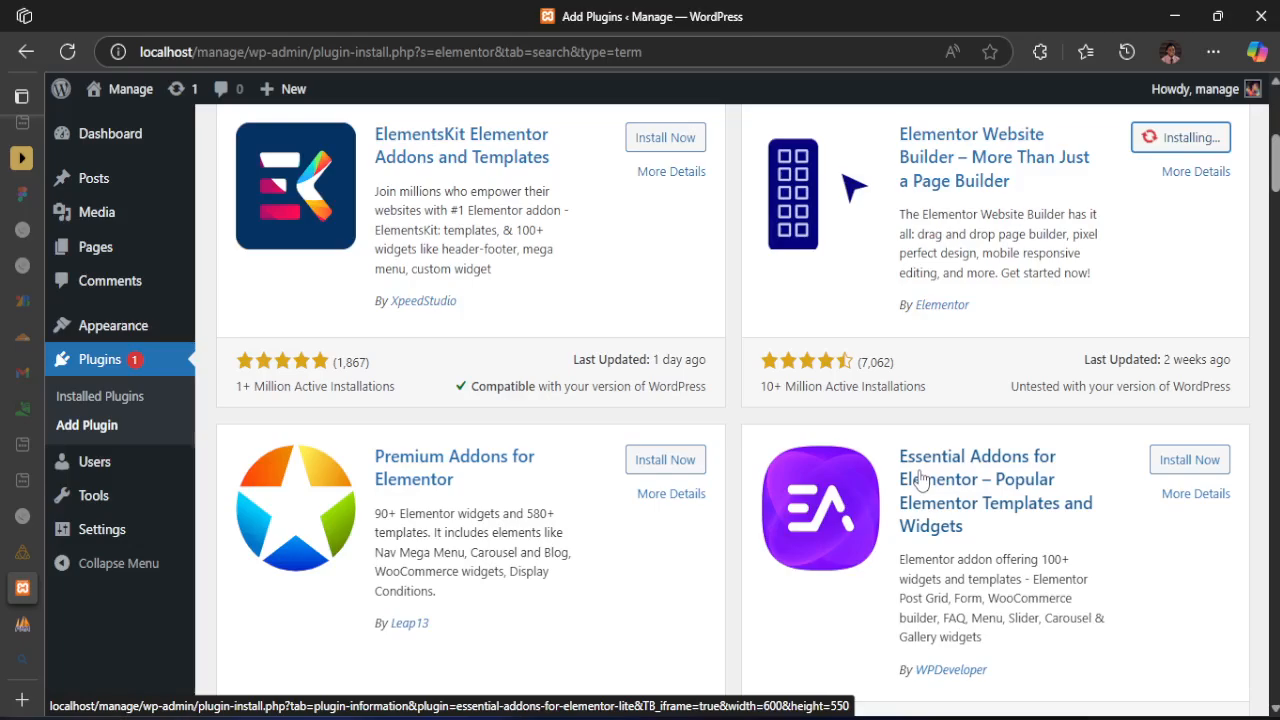
scroll(1153, 253, "up", 1)
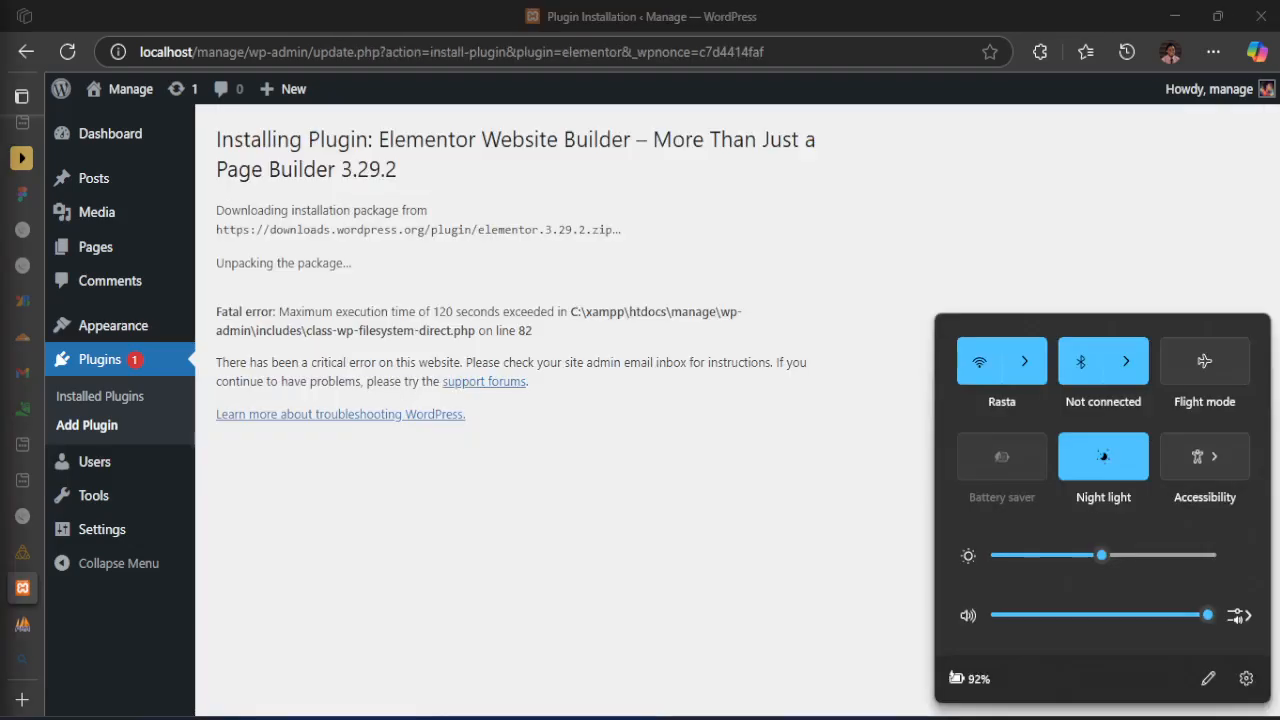
Examine the fatal error message on the Elementor plugin installation page
left_click(604, 560)
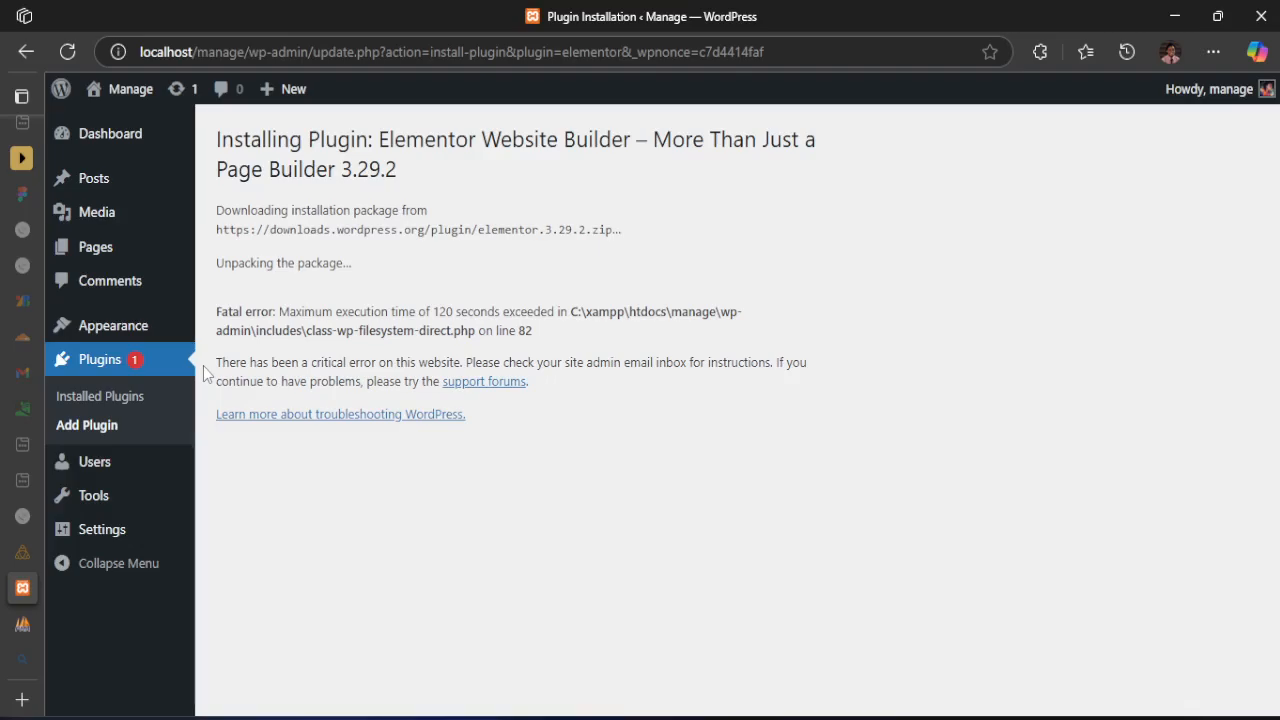
left_click_drag(212, 374, 495, 364)
left_click(615, 363)
left_click_drag(347, 312, 462, 316)
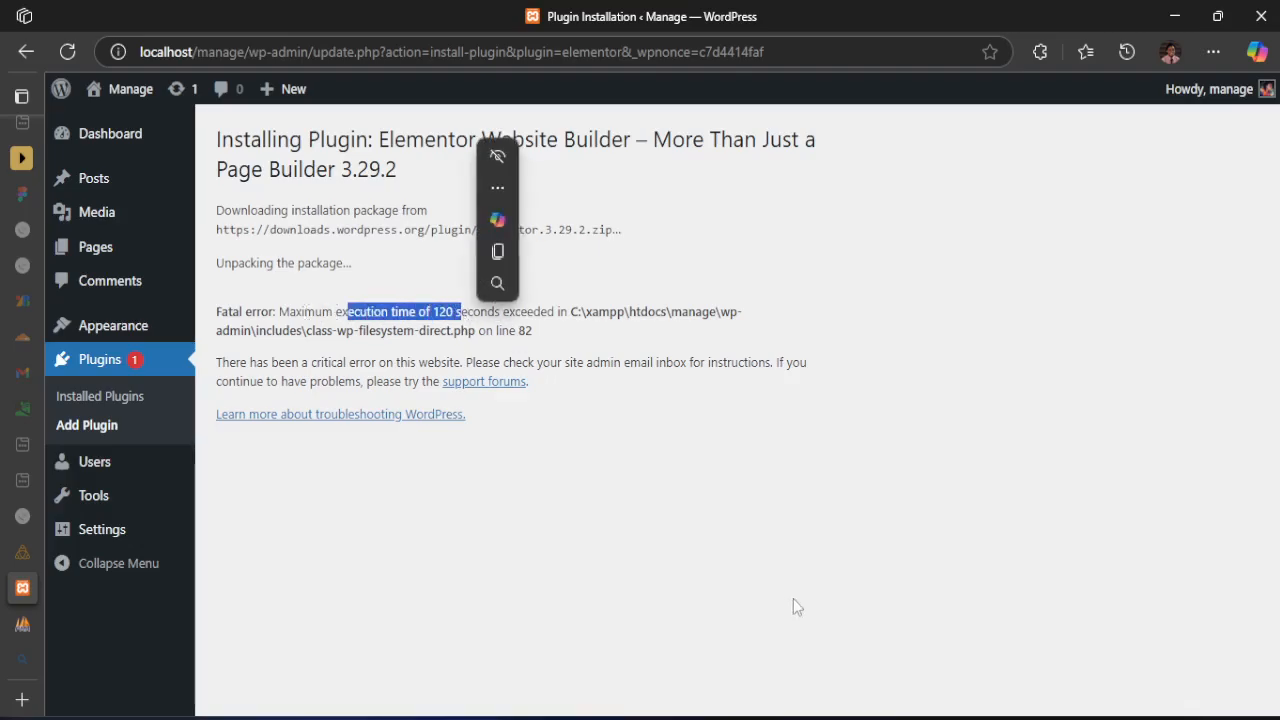
Switch to the XAMPP Control Panel and open the php.ini file from Apache's configuration files
left_click(847, 718)
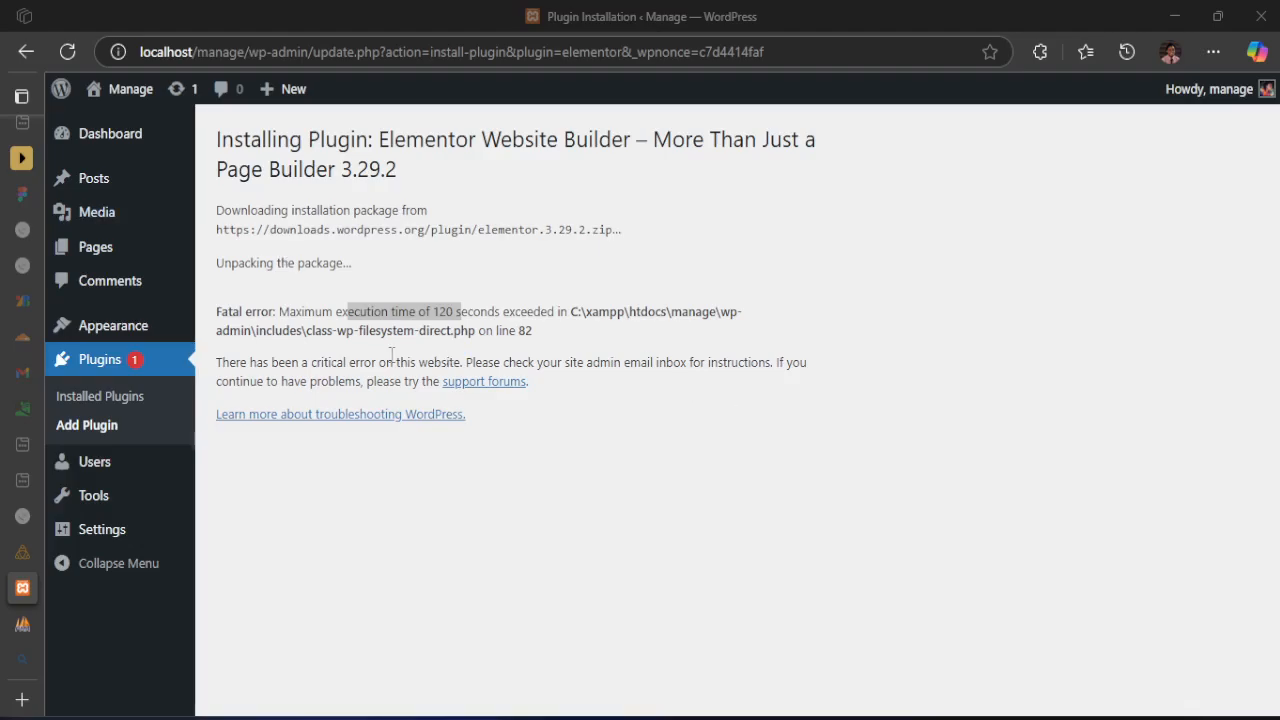
left_click_drag(416, 263, 514, 204)
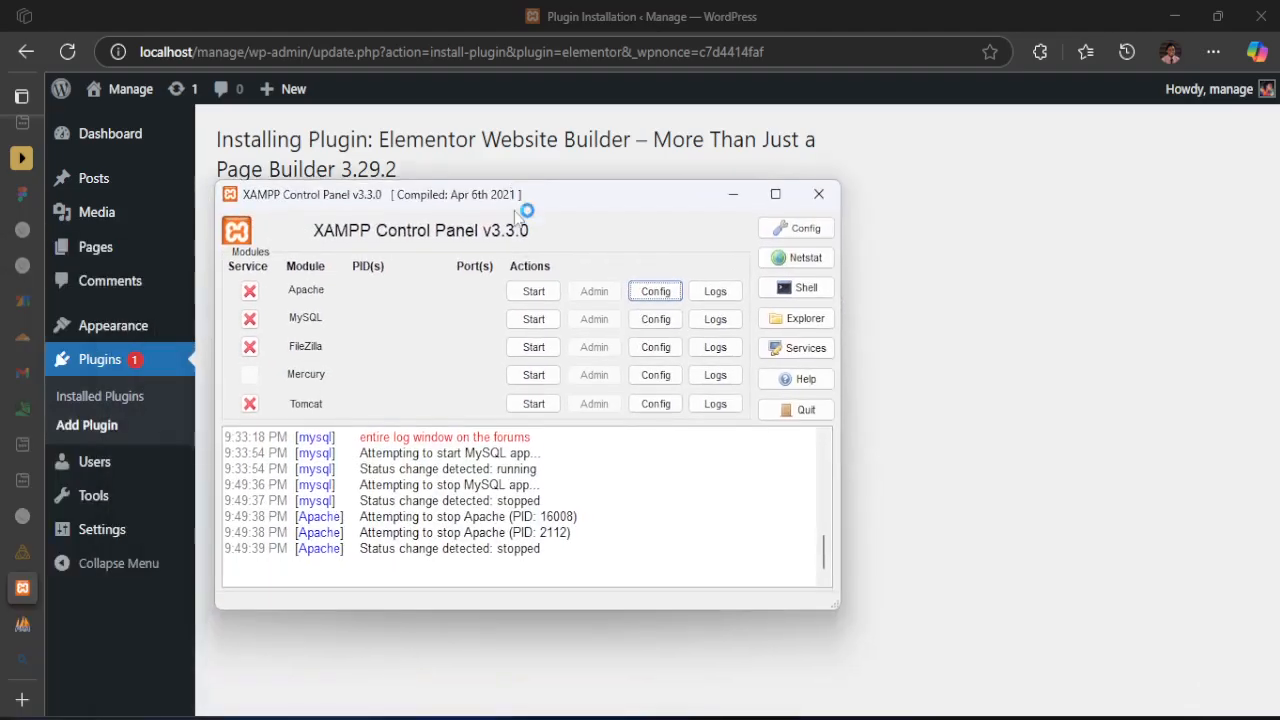
left_click(660, 294)
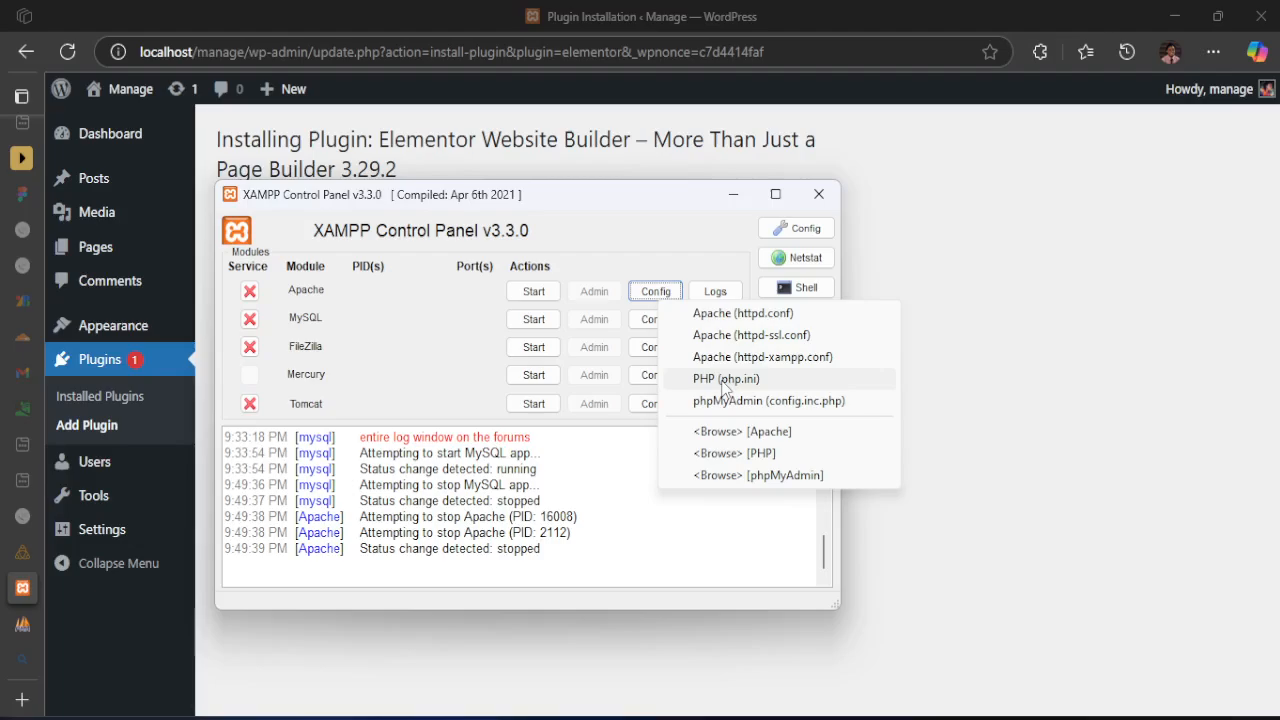
left_click(646, 204)
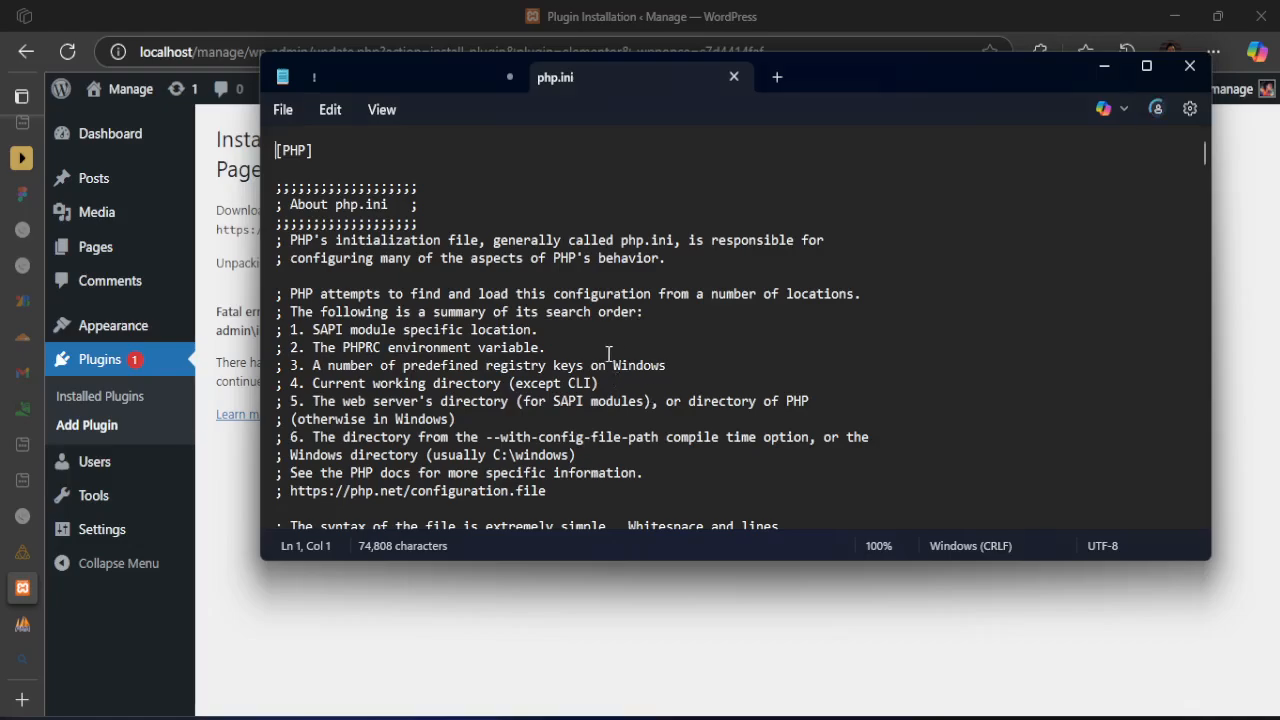
Search php.ini for 120 to locate the max_execution_time setting
left_click(608, 354)
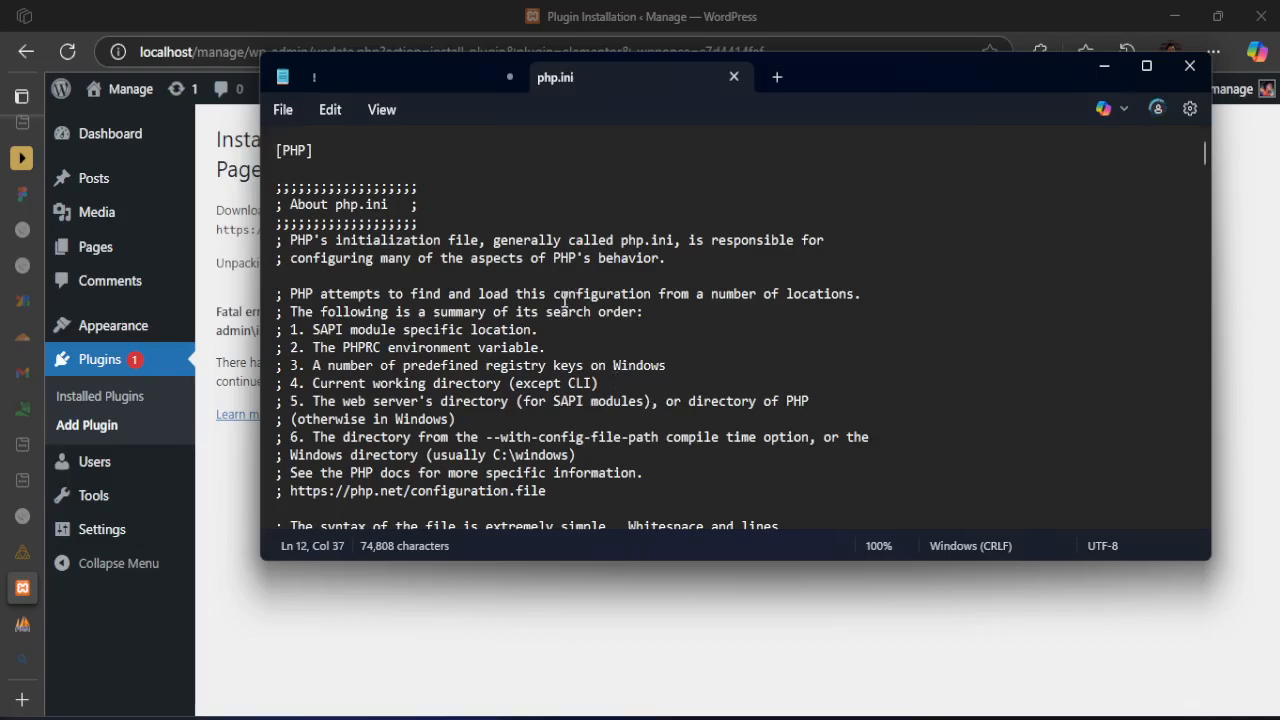
scroll(565, 300, "down", 5)
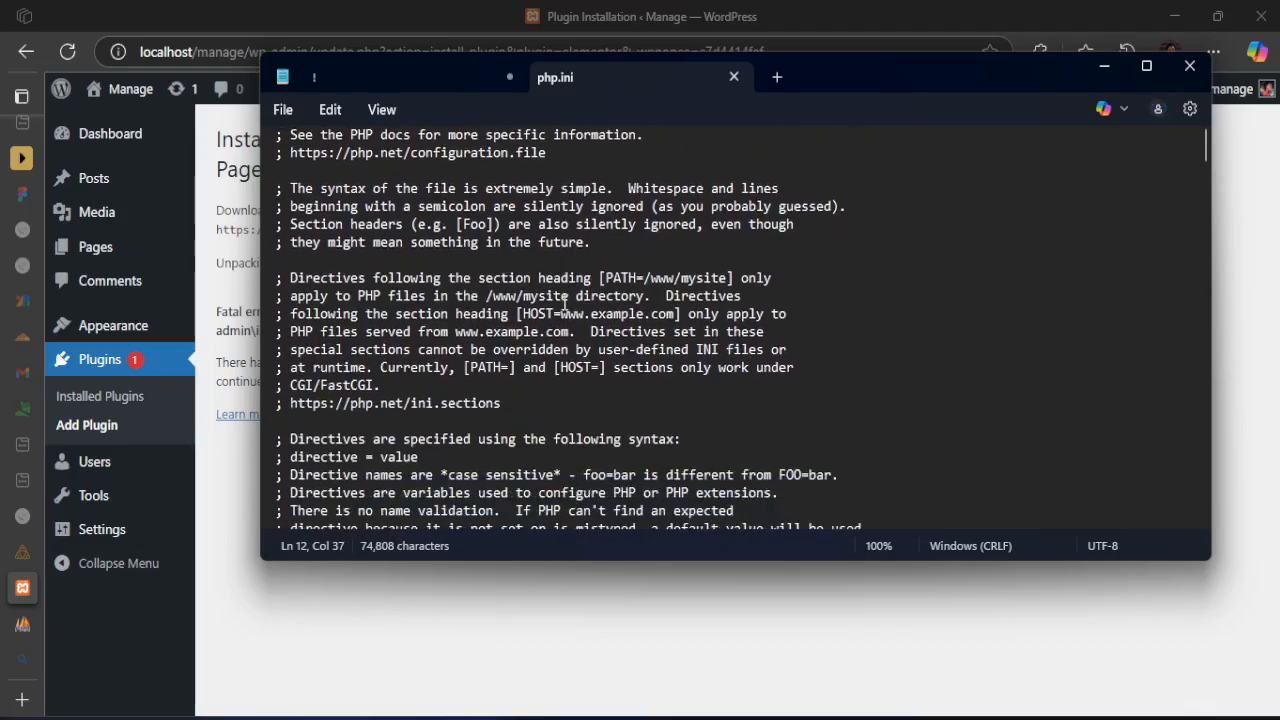
scroll(565, 300, "down", 9)
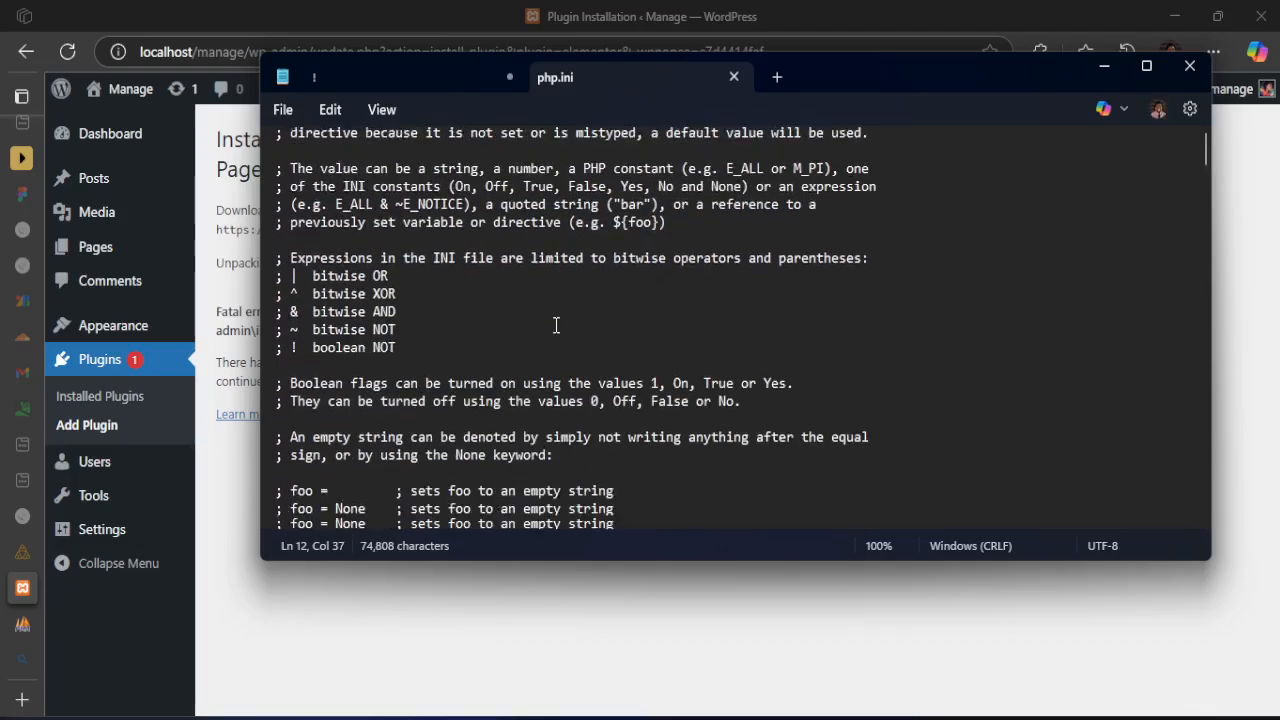
scroll(556, 324, "down", 3)
left_click(571, 345)
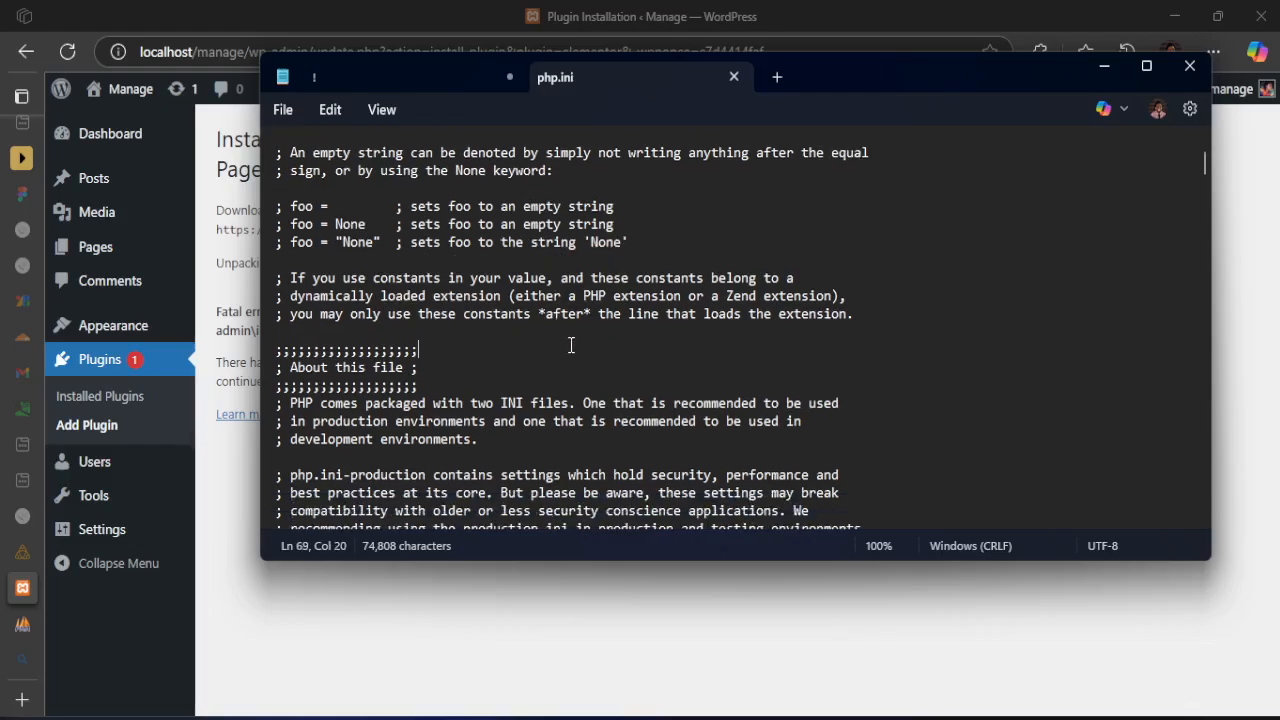
key("ctrl+f")
type("120")
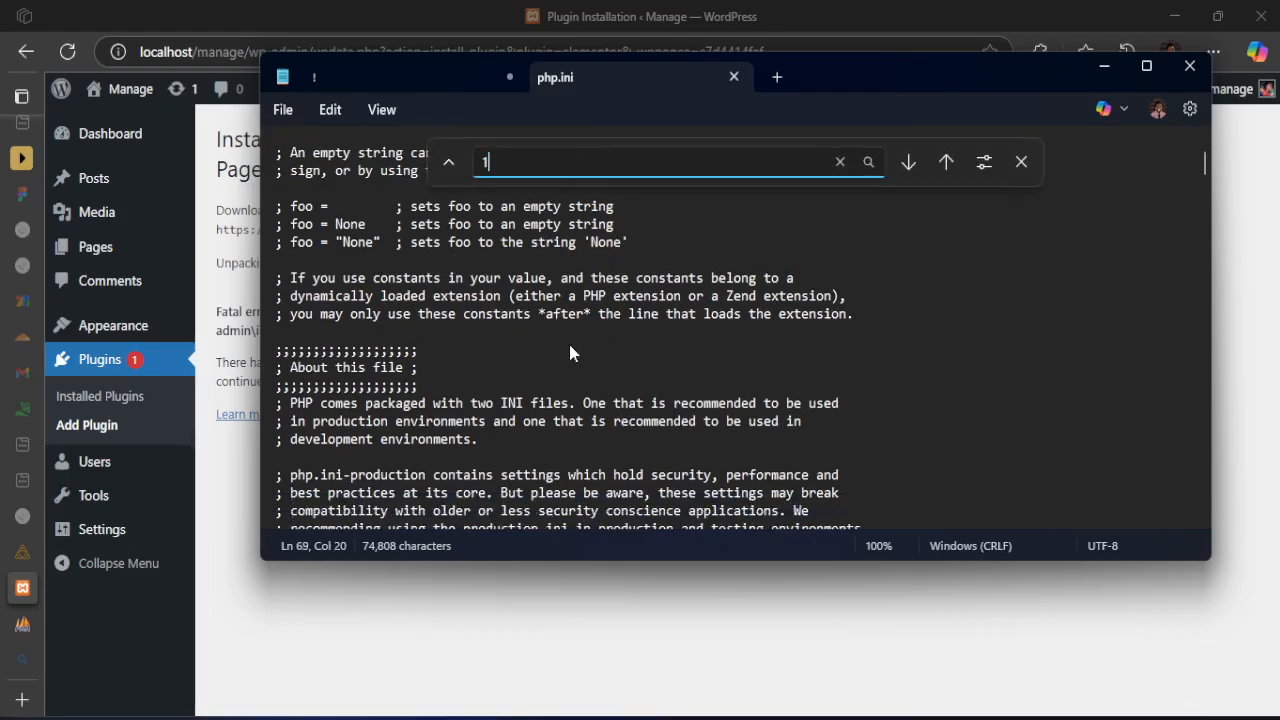
left_click(945, 163)
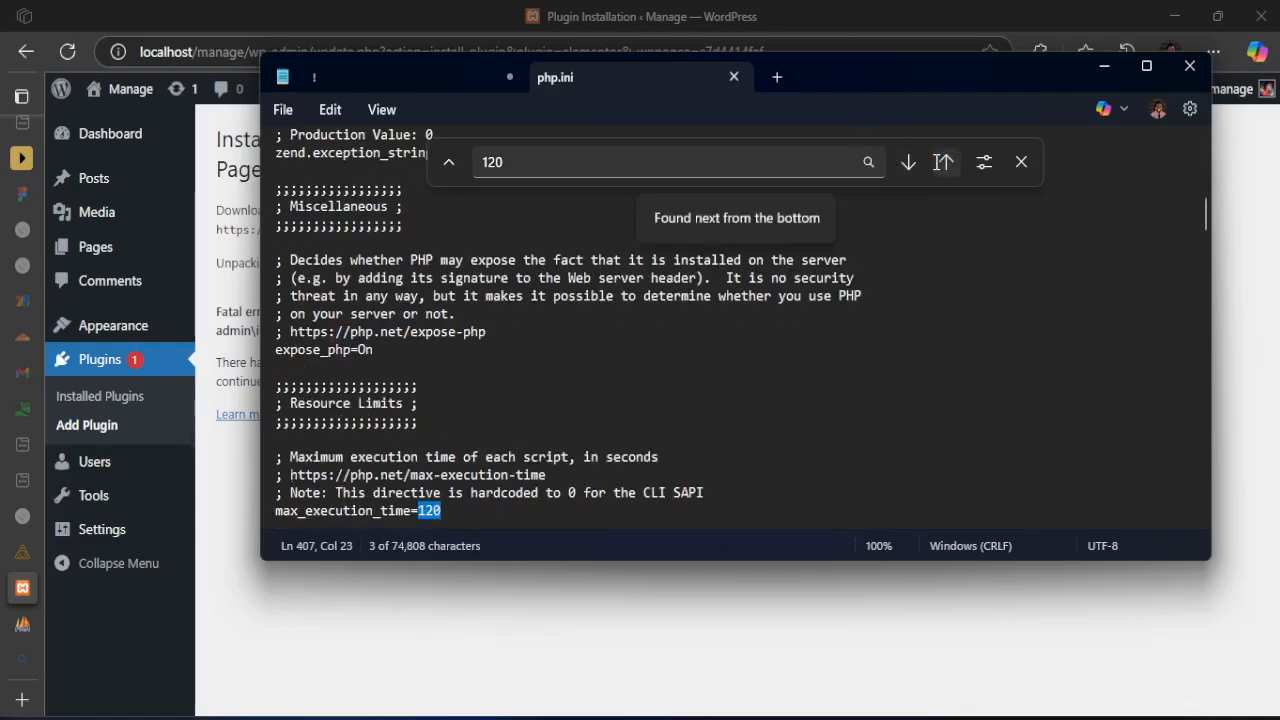
Set max_execution_time to 1600 in php.ini, then save and close the file
left_click(297, 510)
left_click(448, 512)
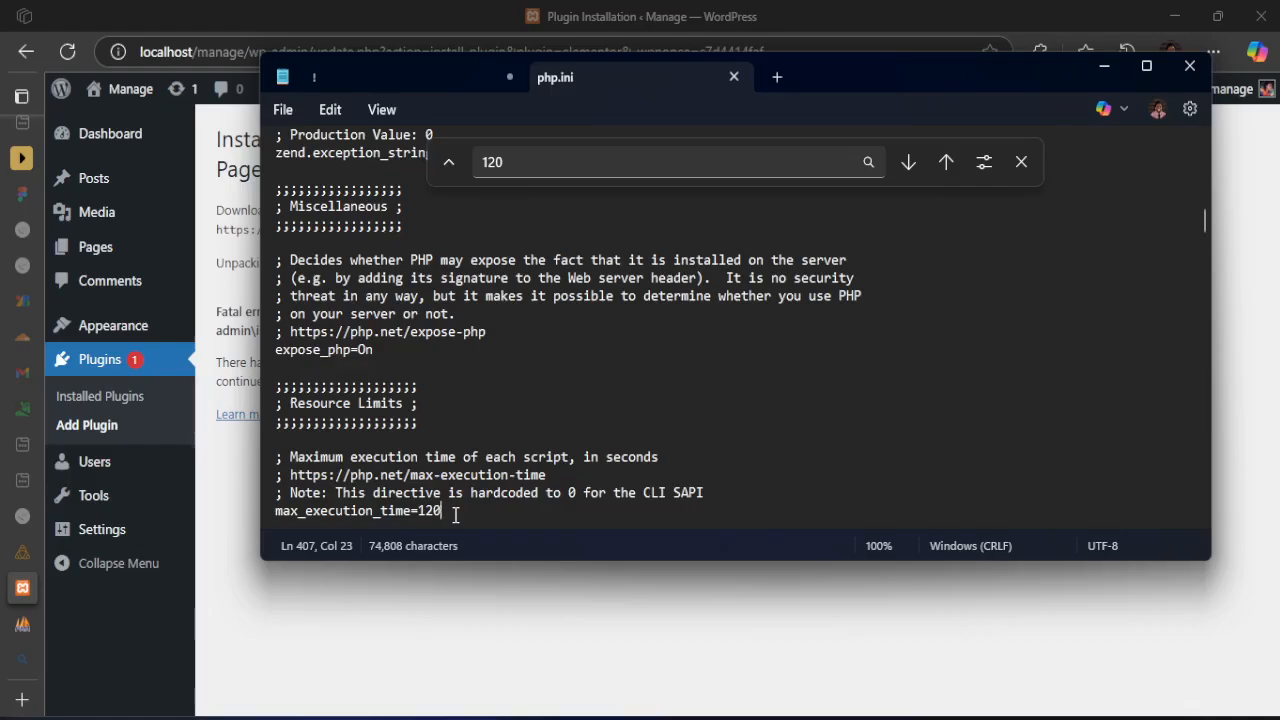
key("BackSpace")
key("BackSpace")
key("BackSpace")
type("1600")
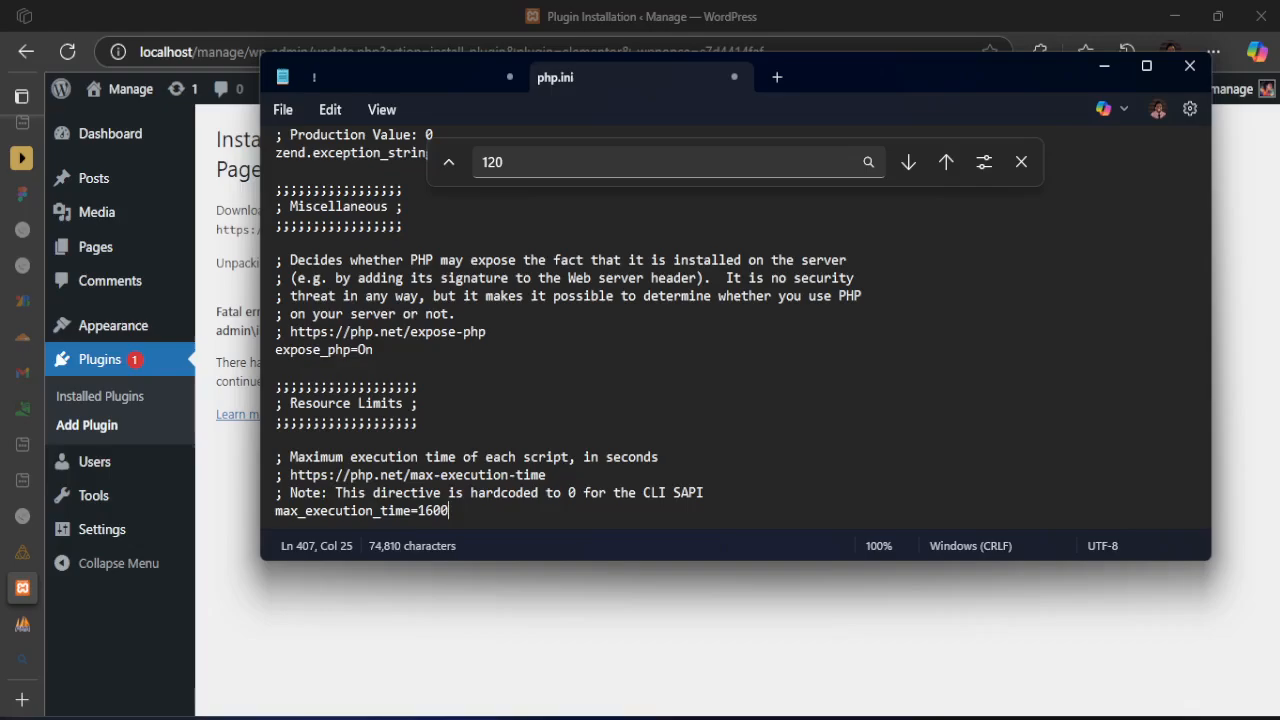
key("BackSpace")
left_click(1020, 164)
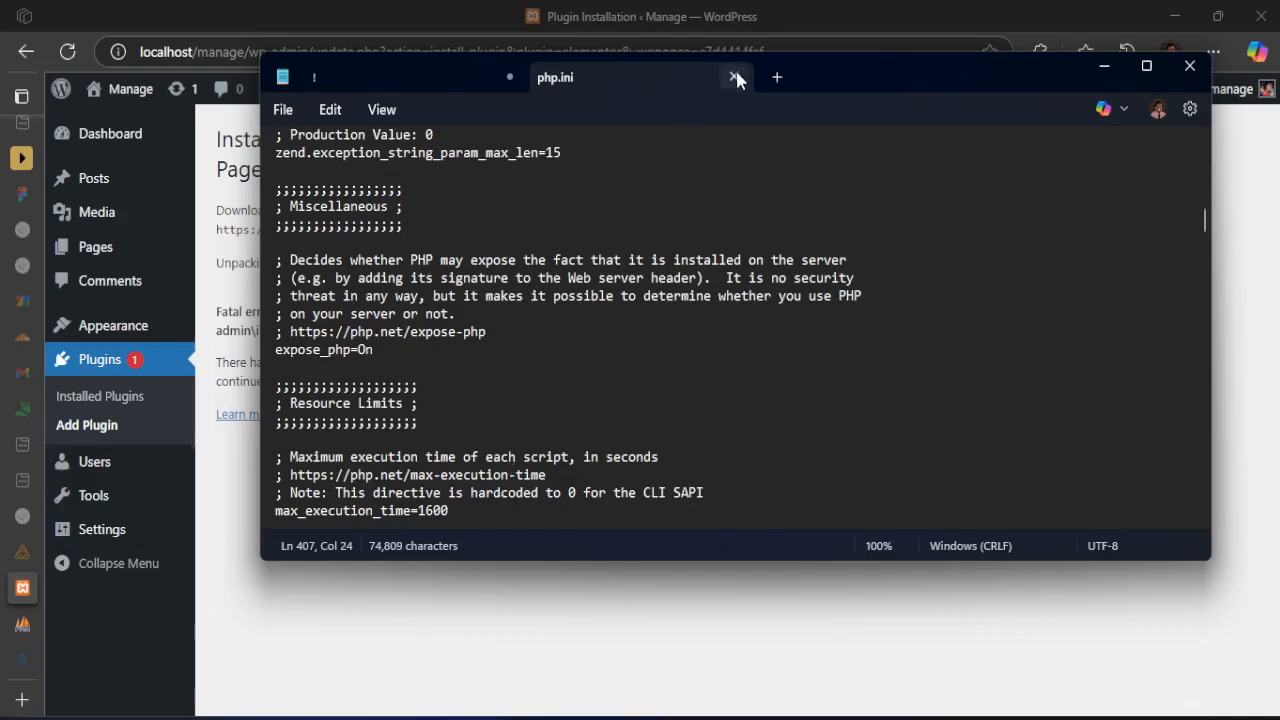
left_click(736, 78)
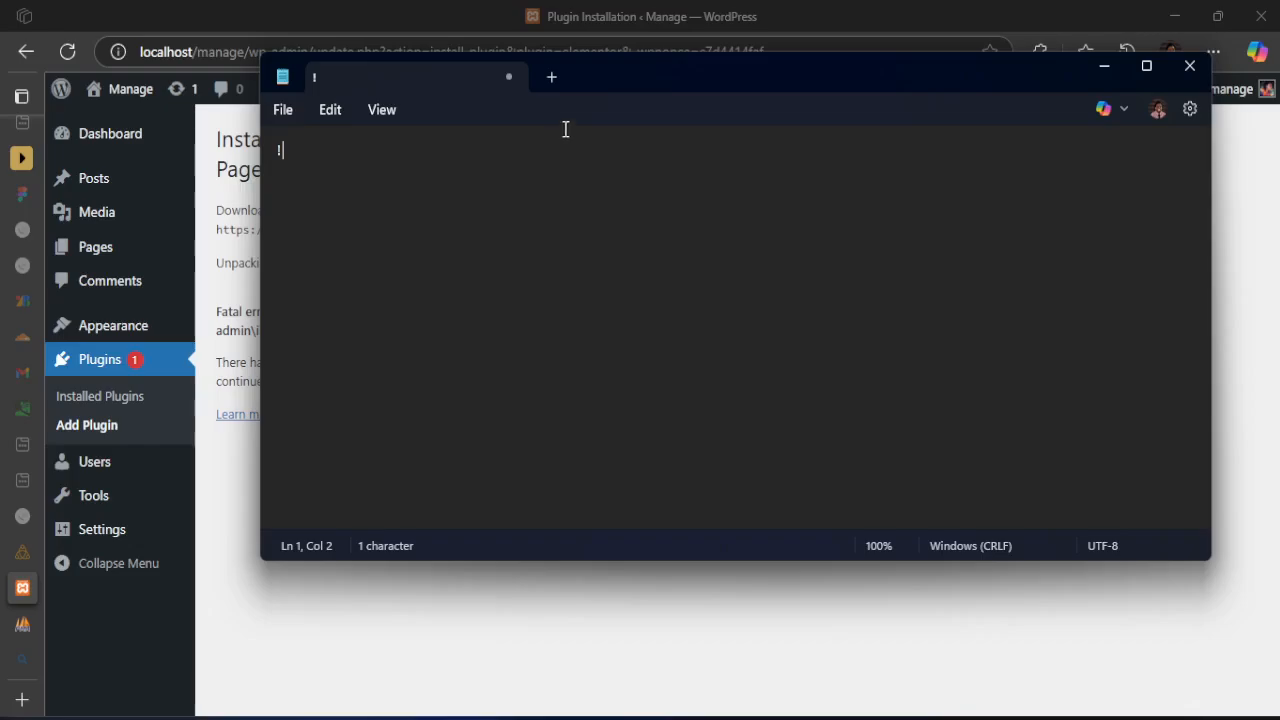
left_click(1191, 68)
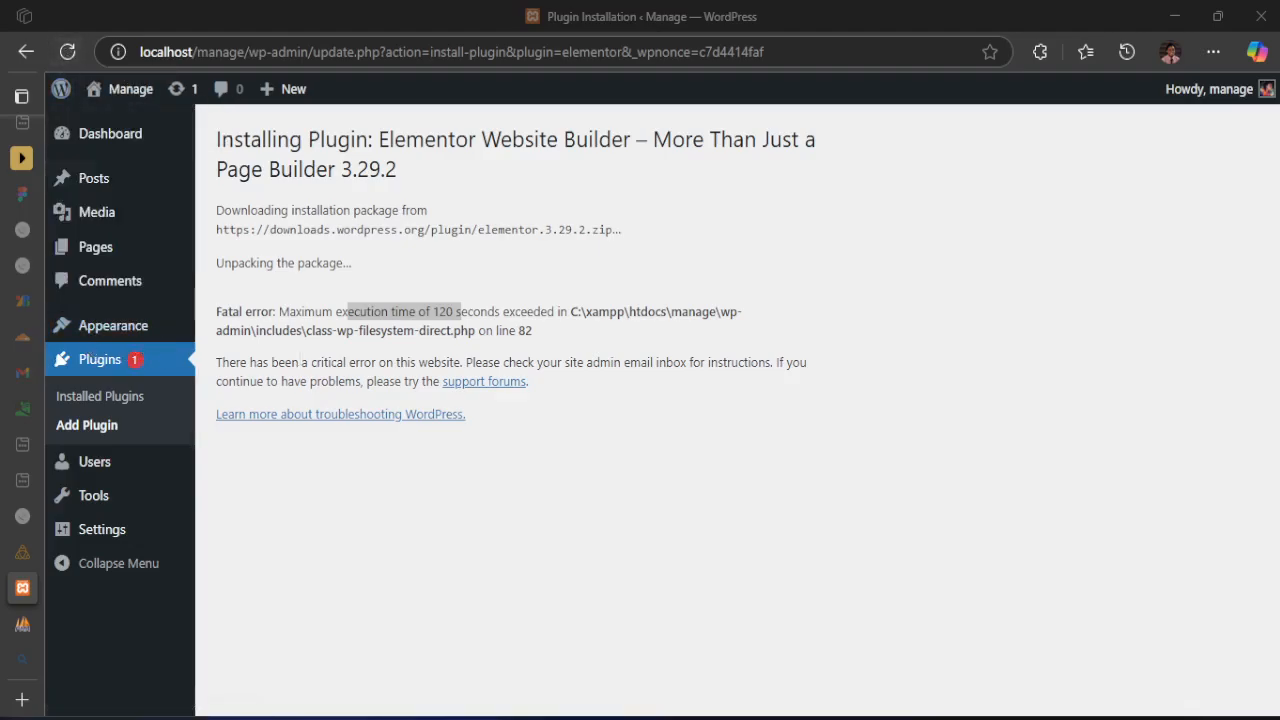
Switch to the XAMPP Control Panel and start the Apache and MySQL modules
left_click(22, 587)
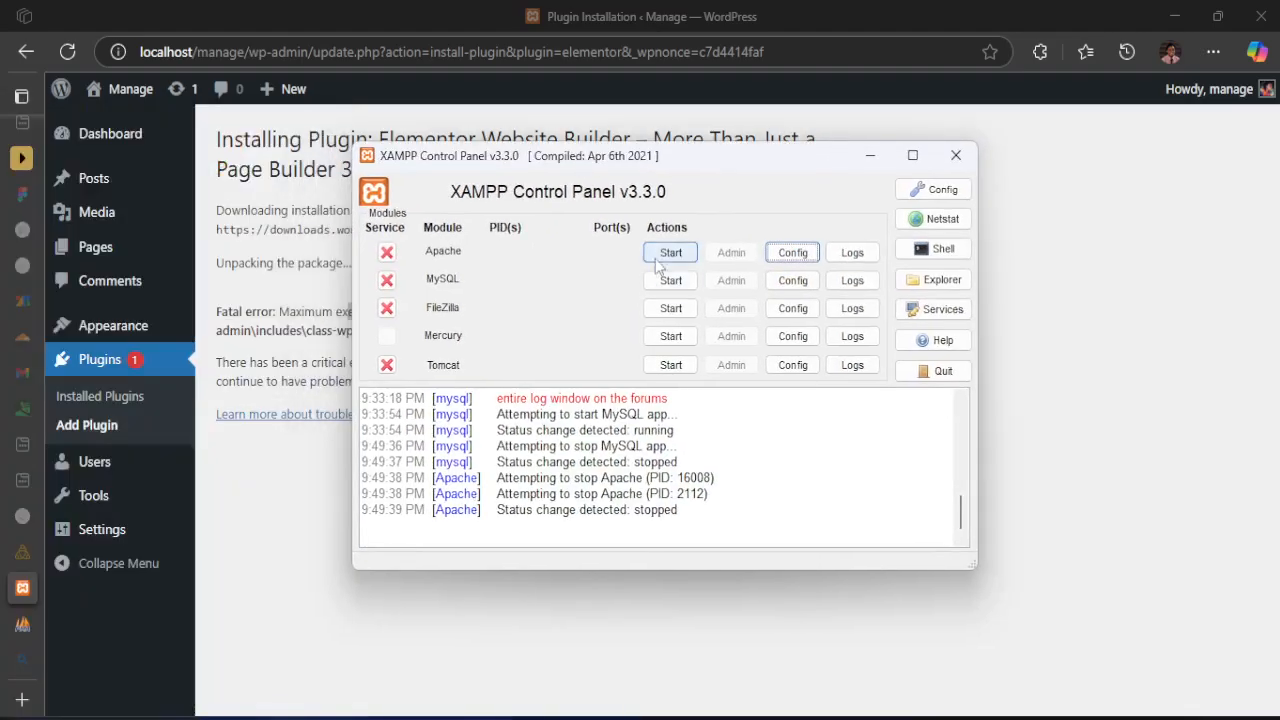
left_click(670, 252)
left_click(671, 281)
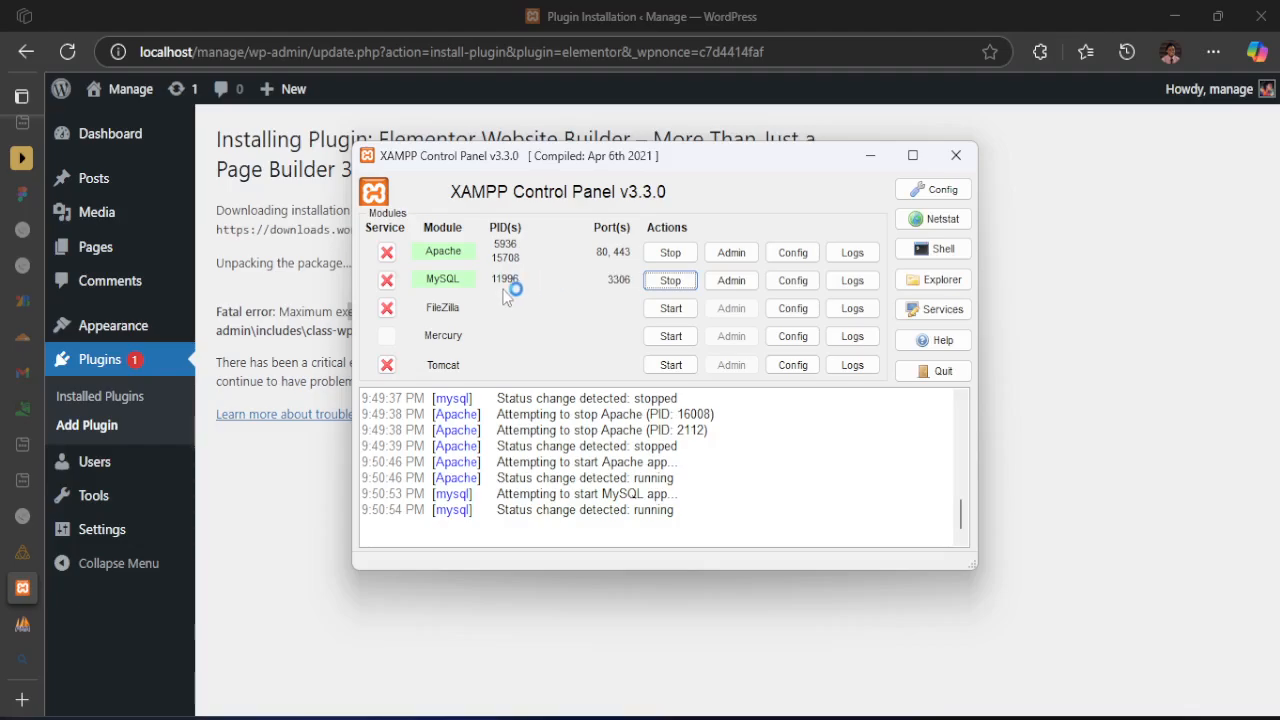
Return to the WordPress plugin installation page and reload it to retry installing Elementor Website Builder
left_click_drag(823, 156, 786, 160)
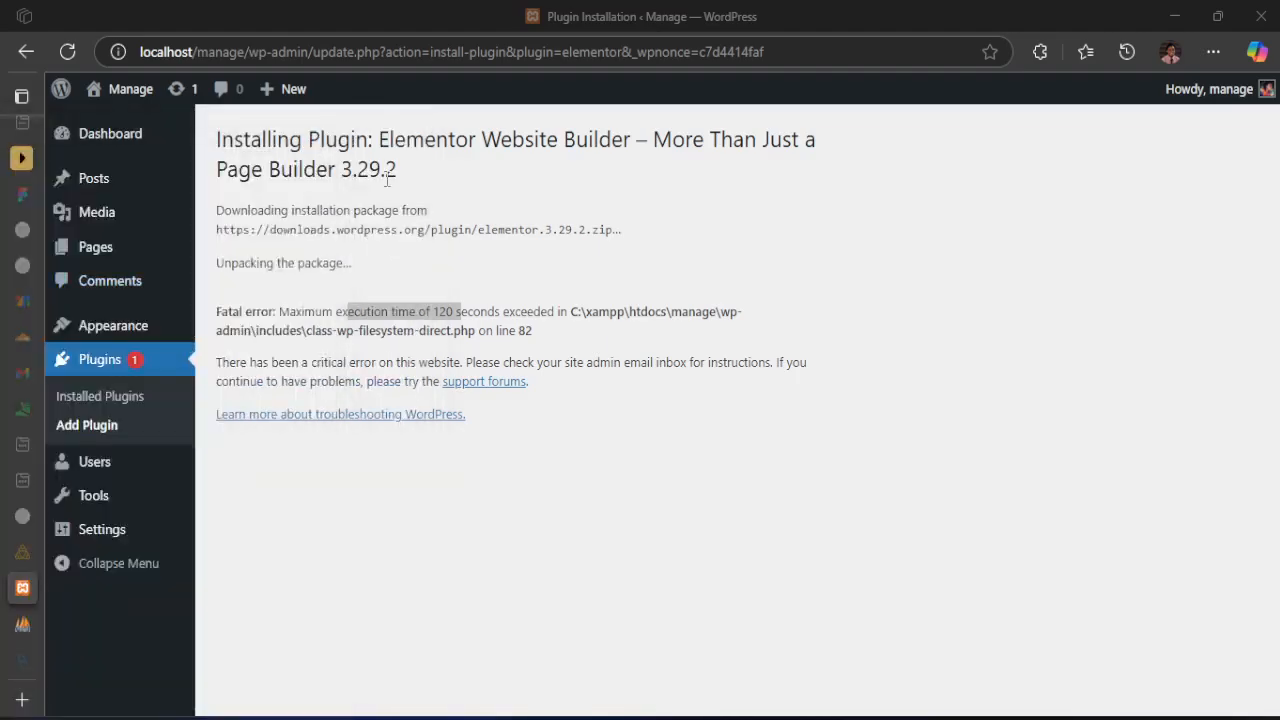
left_click(70, 51)
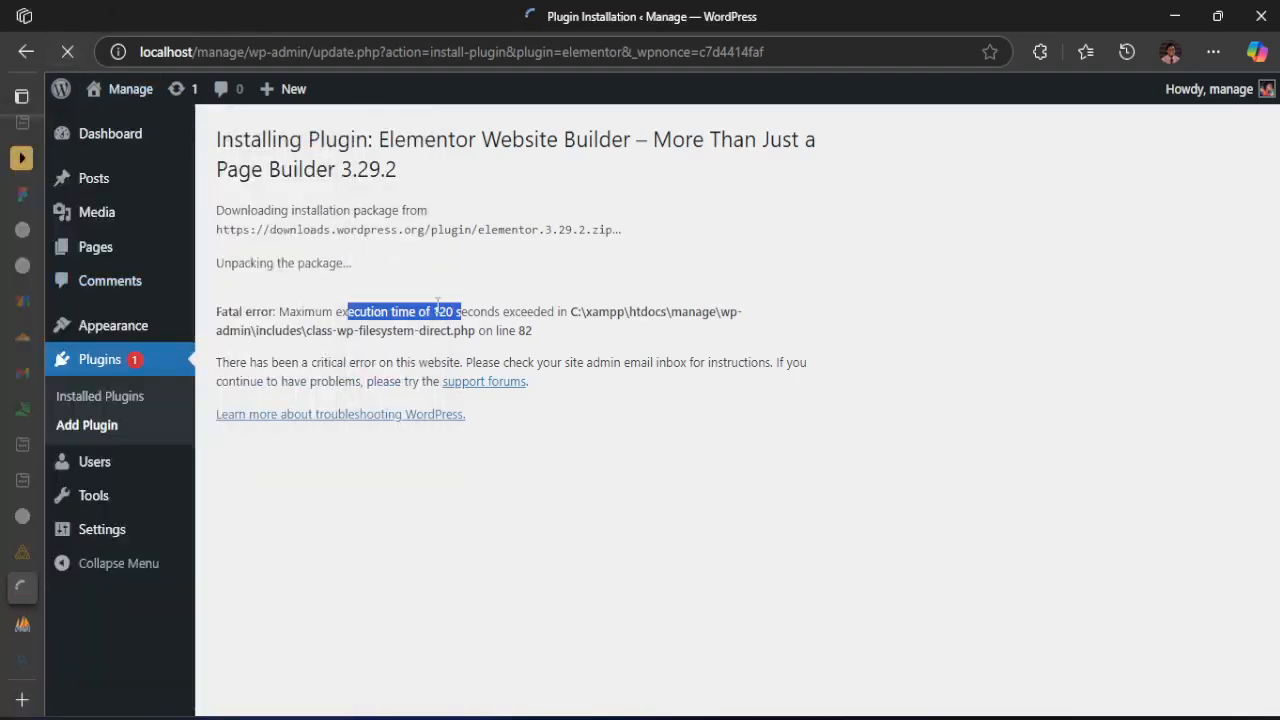
left_click(395, 327)
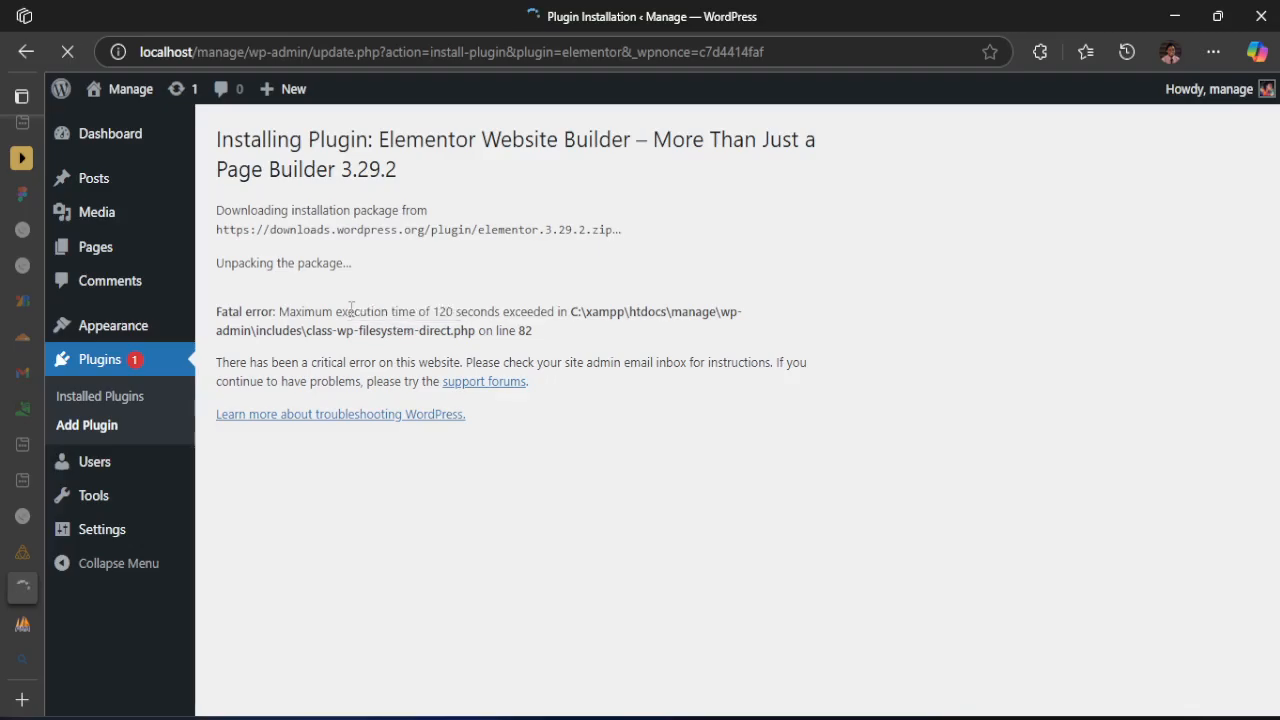
left_click_drag(349, 311, 500, 314)
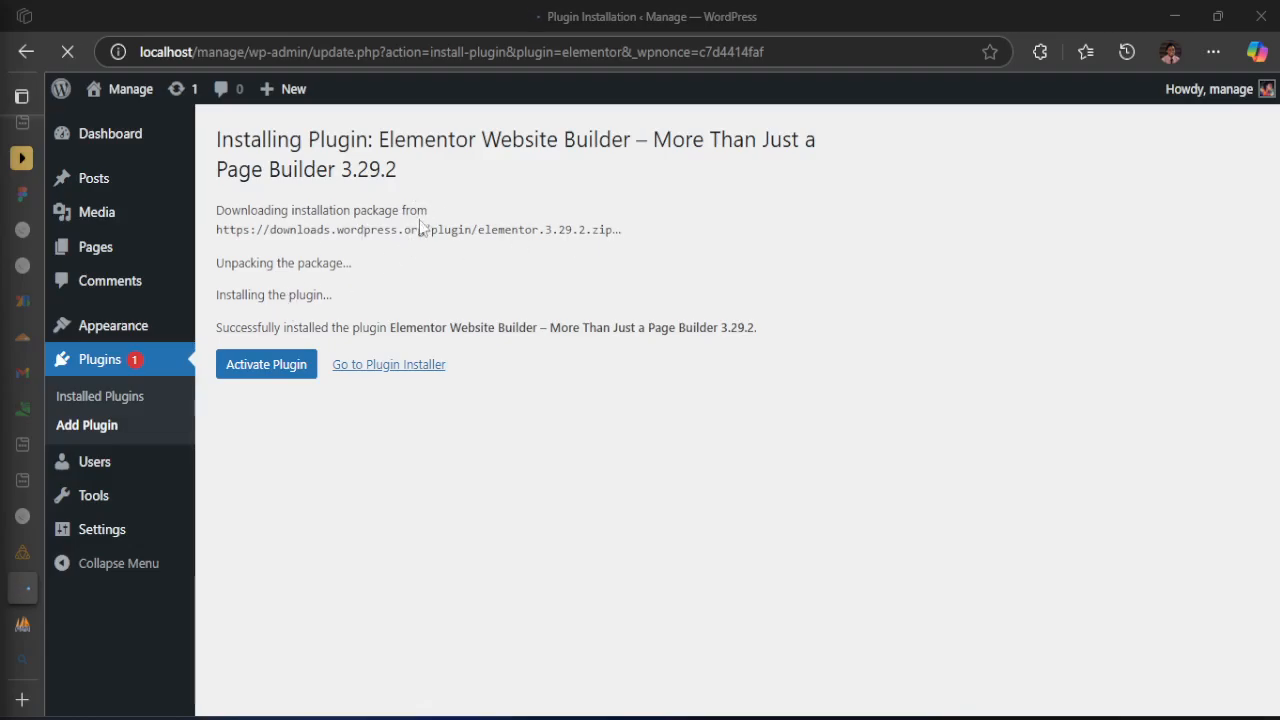
Activate the newly installed Elementor Website Builder plugin
left_click(274, 366)
left_click(256, 372)
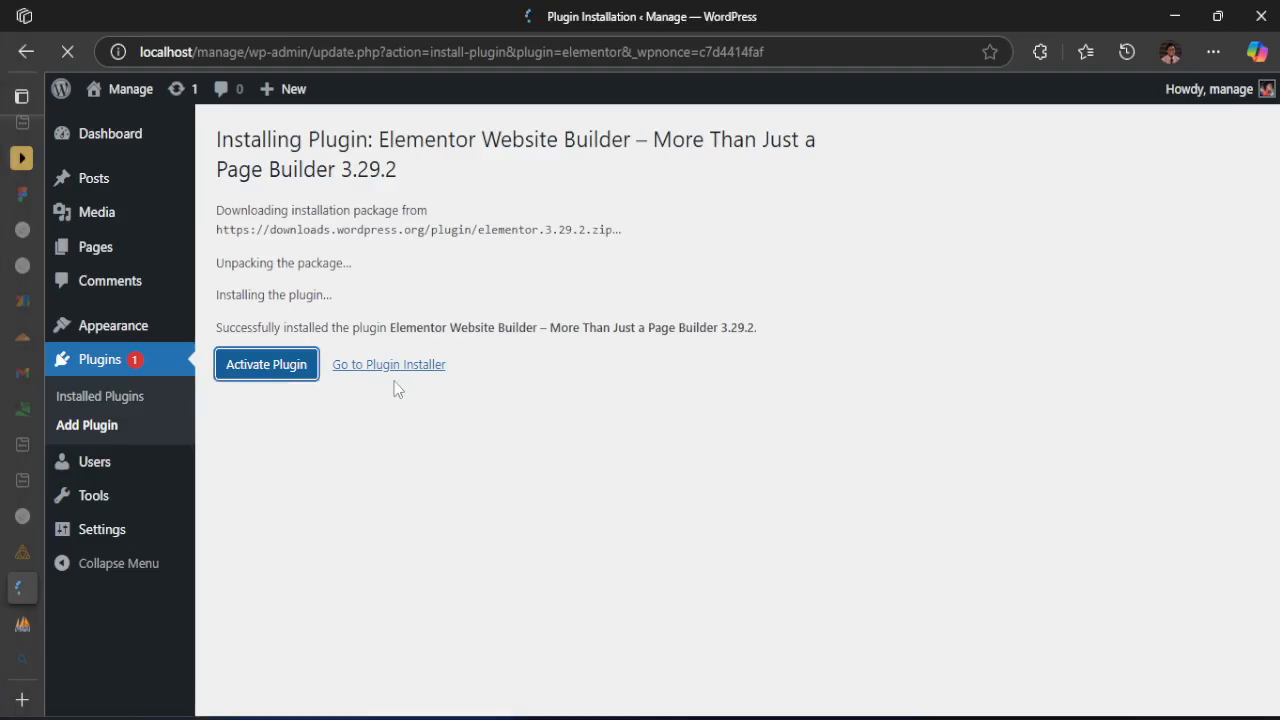
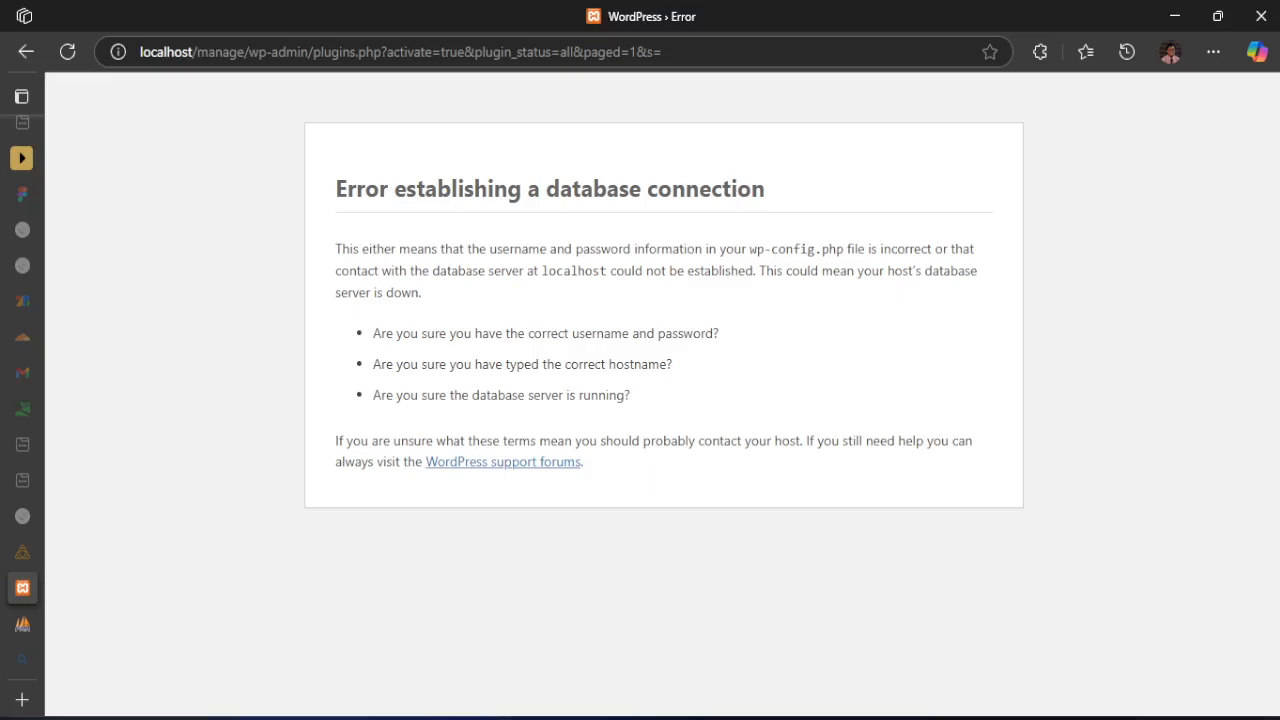
Start the MySQL module again in the XAMPP Control Panel, then reload the WordPress plugins page in the browser
key("alt+Tab")
left_click_drag(163, 236, 631, 126)
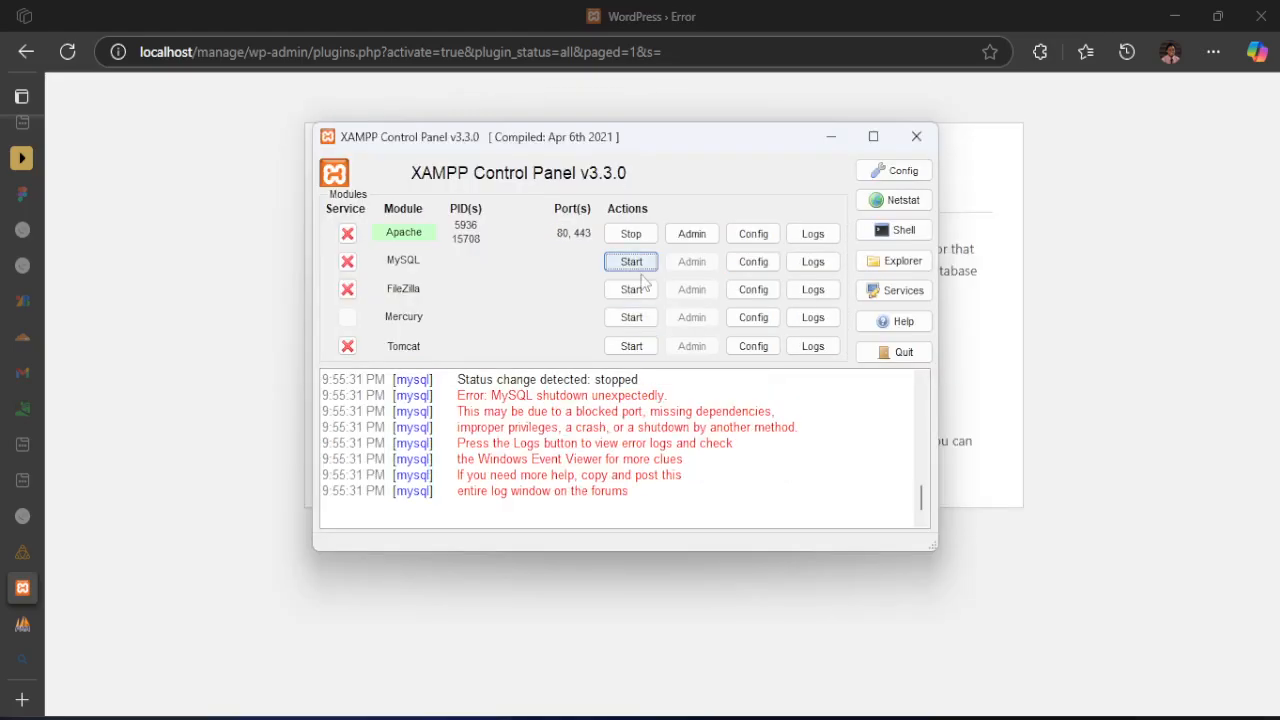
left_click(635, 263)
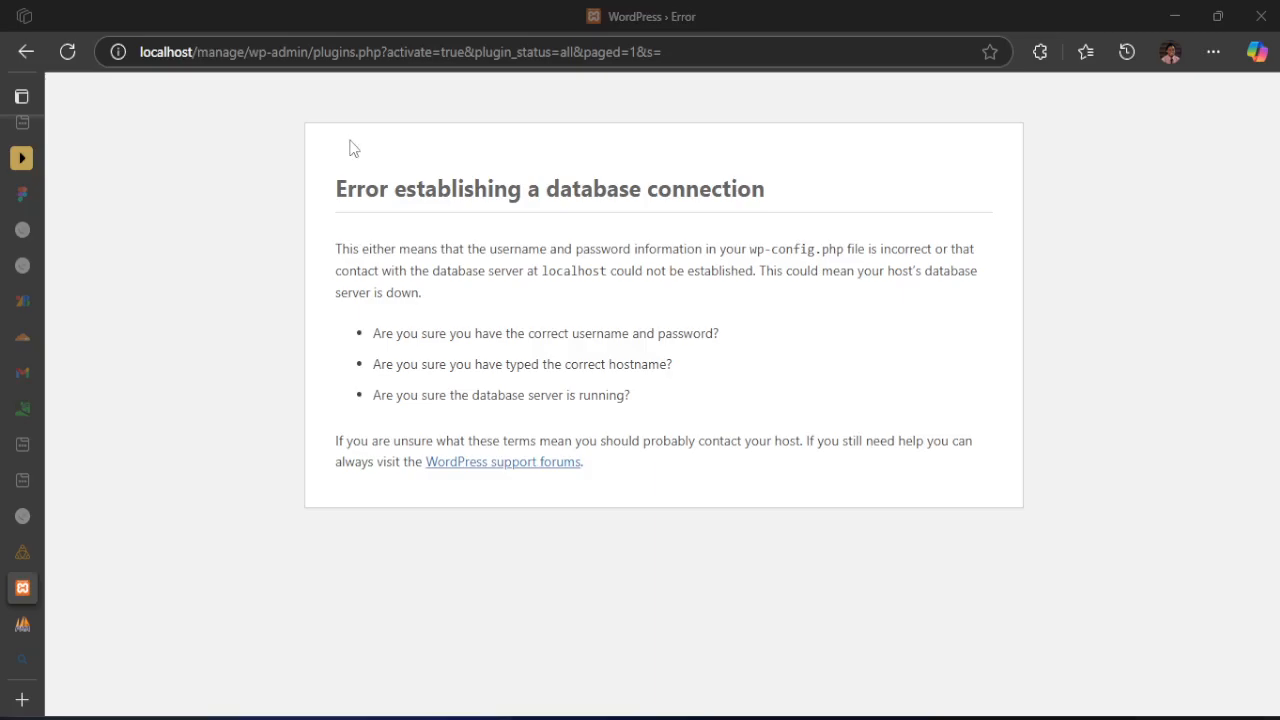
left_click(67, 51)
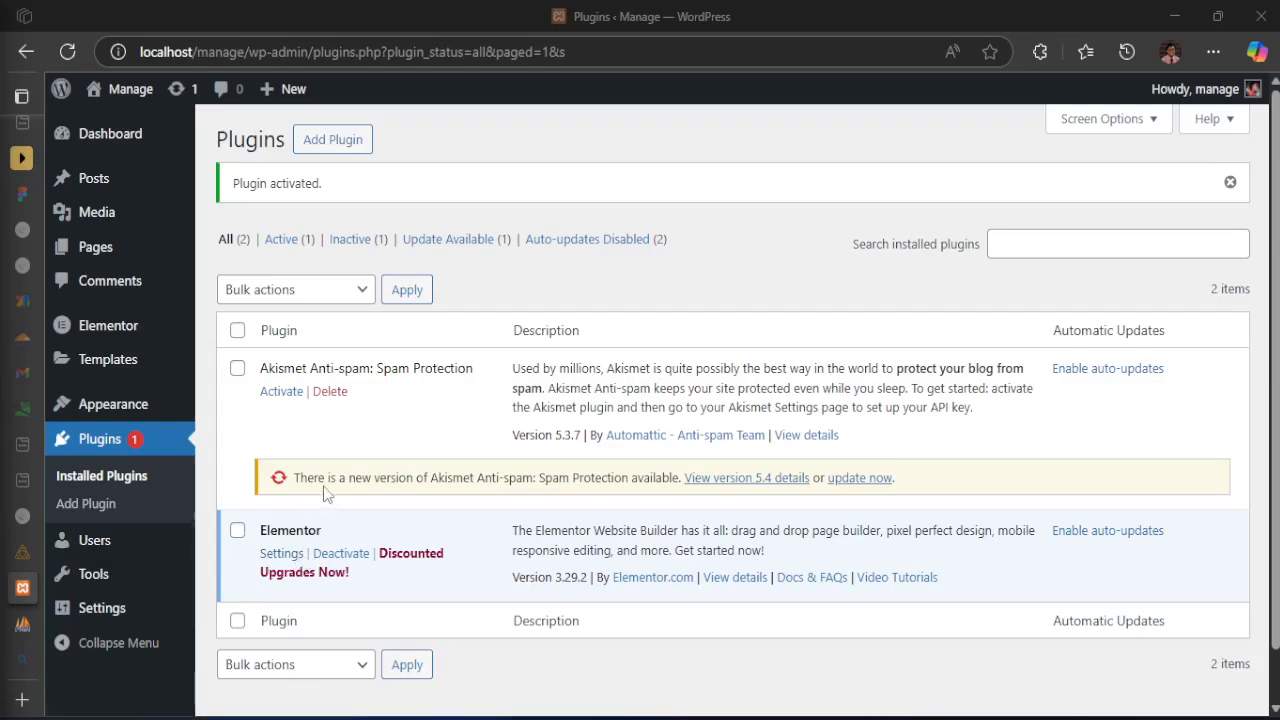
Check the Elementor entry in the installed plugins list, then open the site's Themes page
scroll(362, 485, "down", 1)
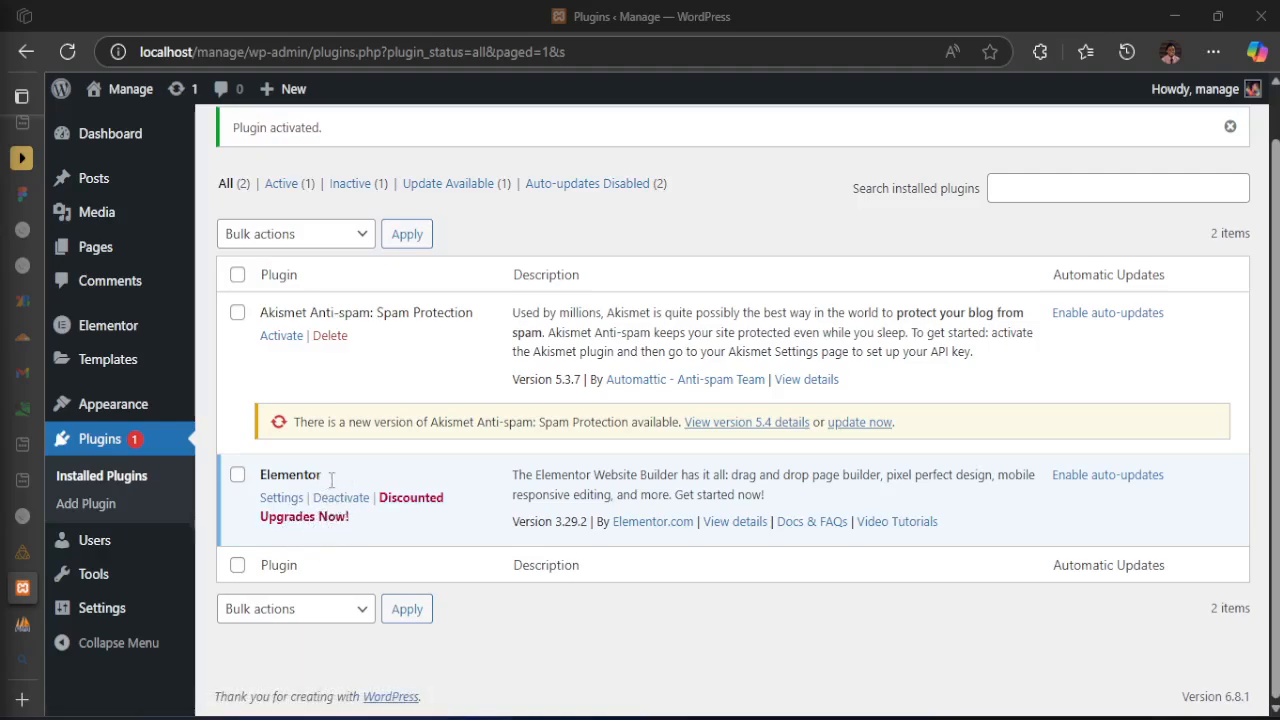
mouse_move(105, 327)
scroll(464, 430, "up", 1)
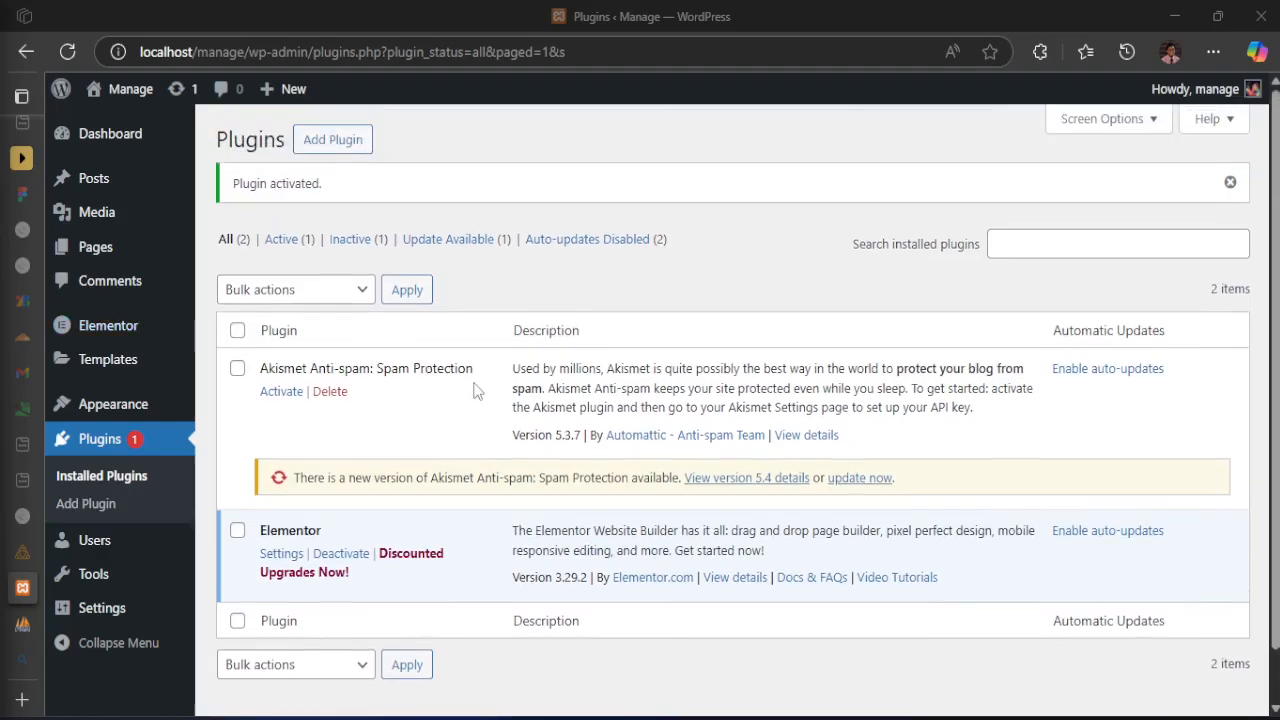
mouse_move(85, 262)
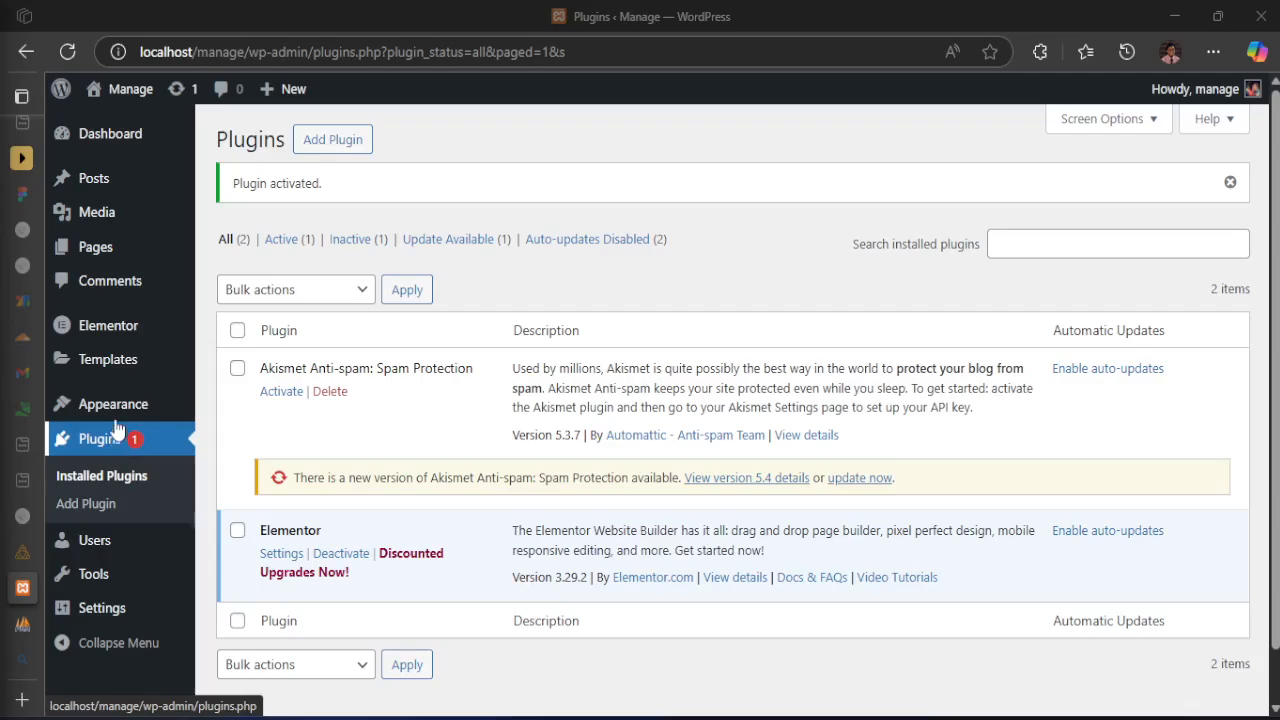
mouse_move(110, 405)
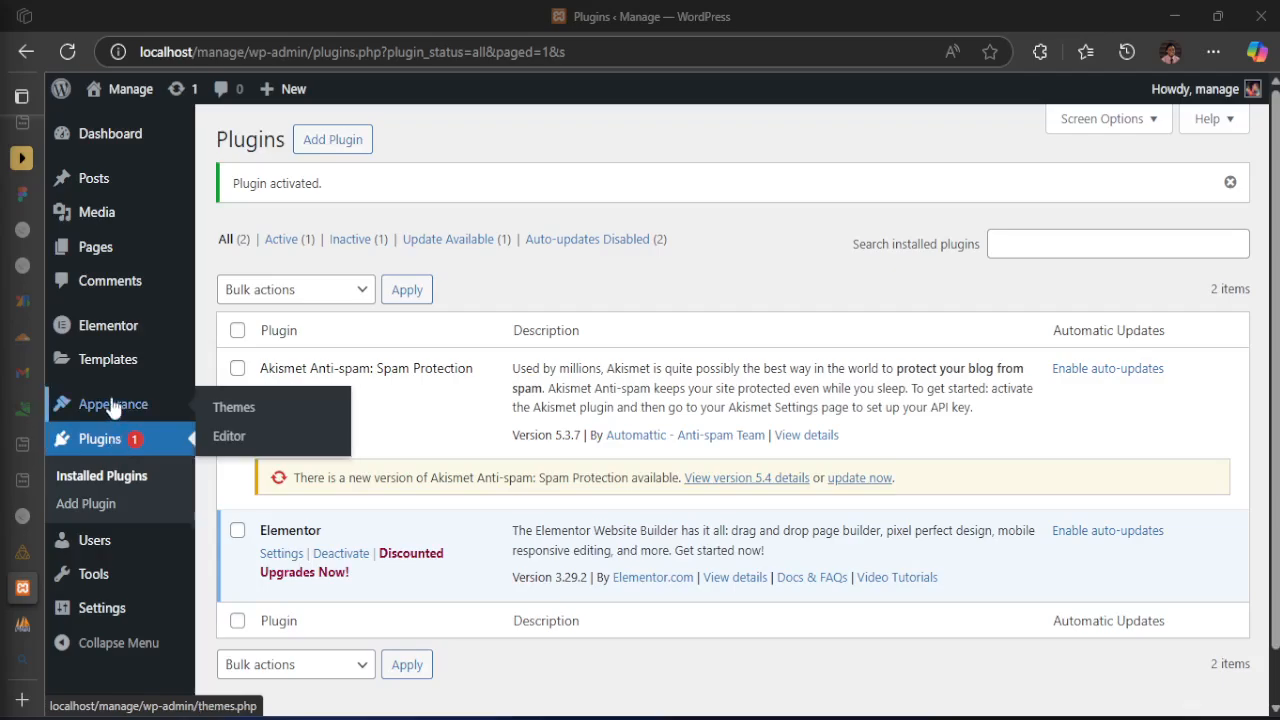
left_click(250, 410)
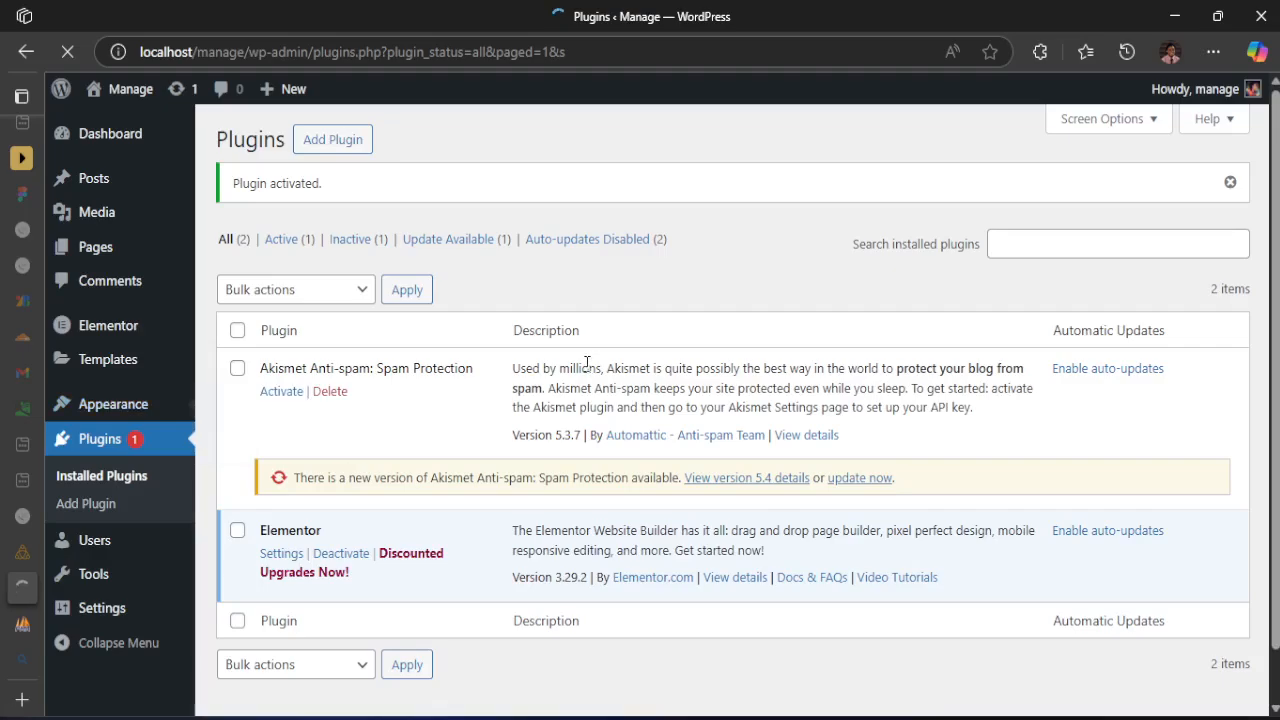
Load the Manage site's front end in a new browser tab and close the leftover 'global_priv' search tab
mouse_move(168, 131)
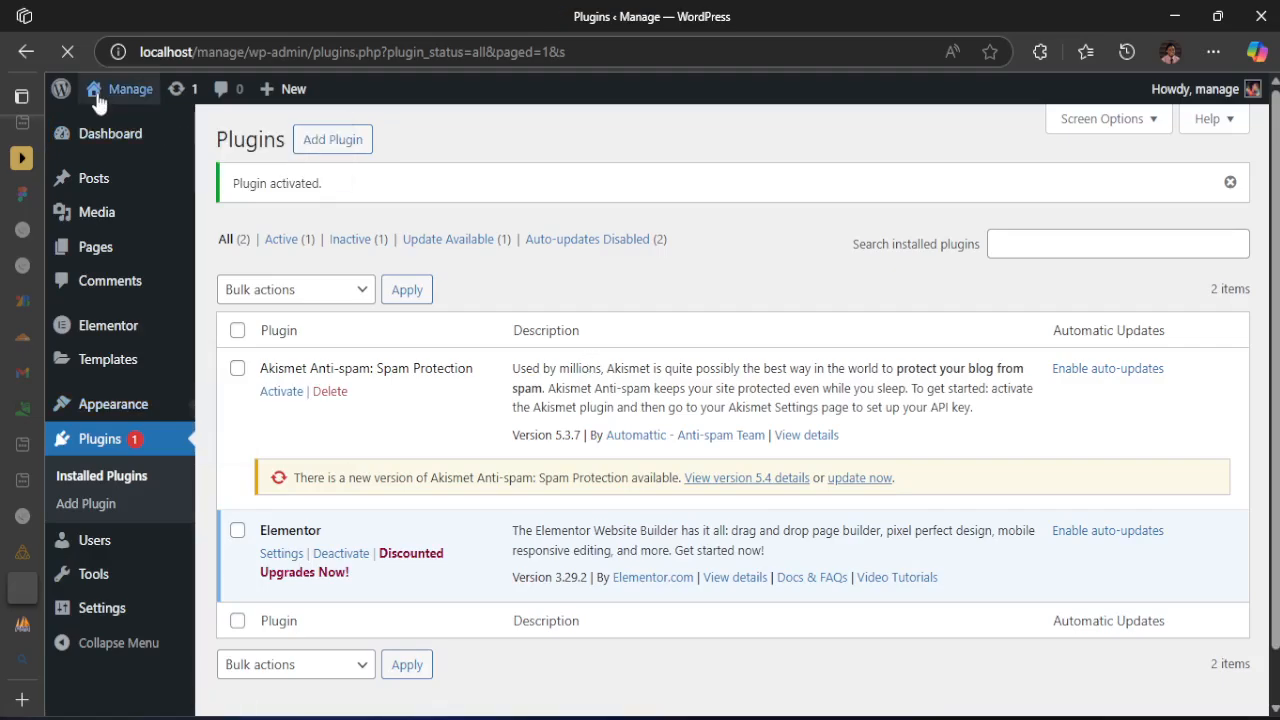
mouse_move(112, 110)
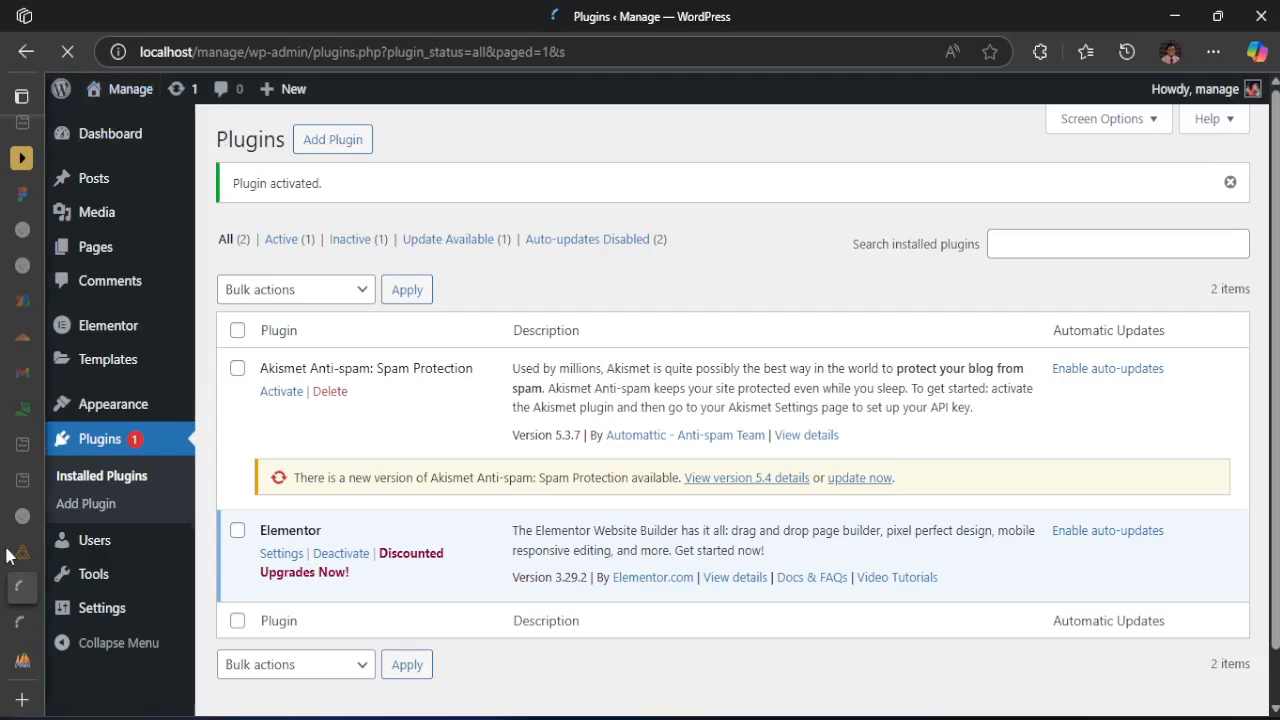
mouse_move(205, 655)
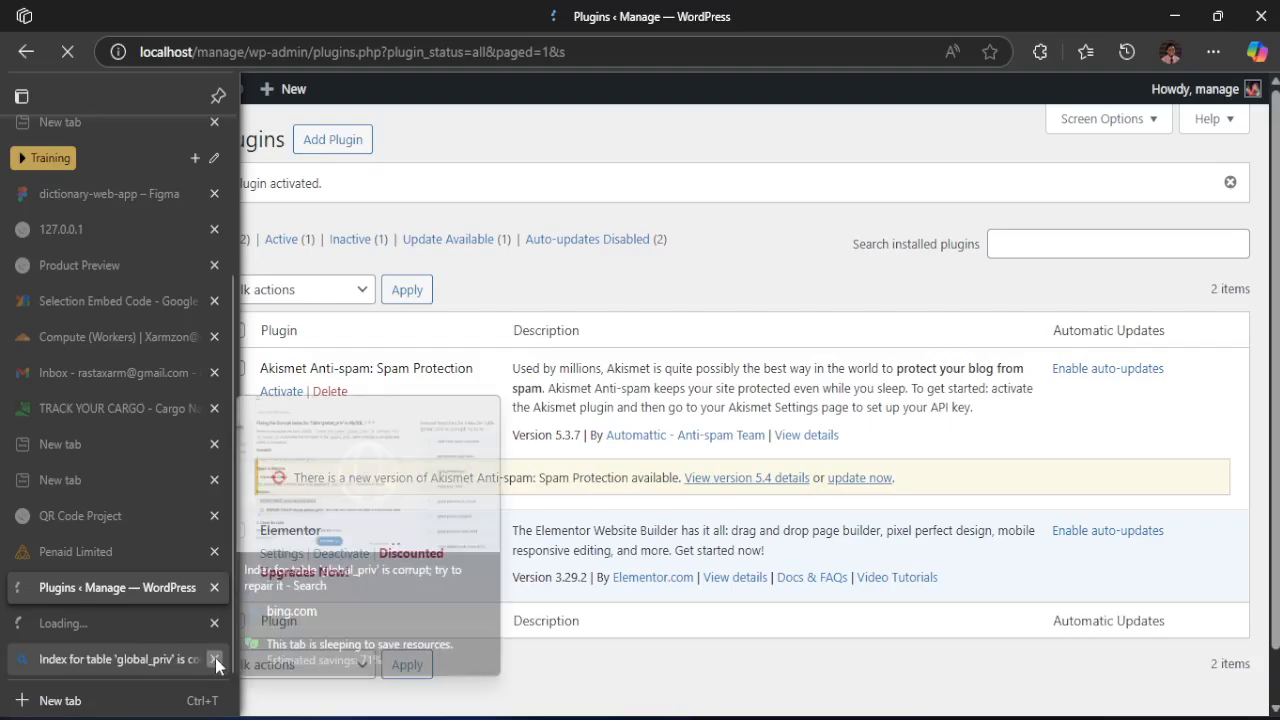
left_click(215, 658)
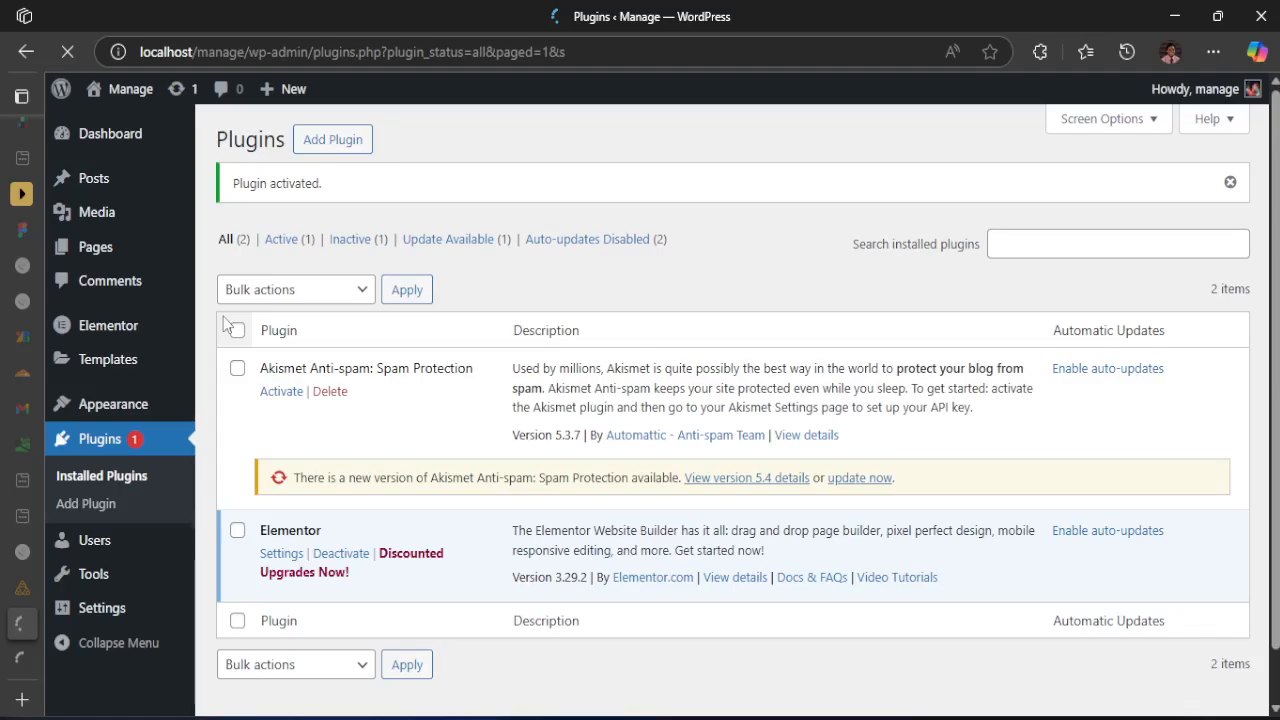
Examine the Manage site's homepage from header to footer with its current theme
mouse_move(36, 664)
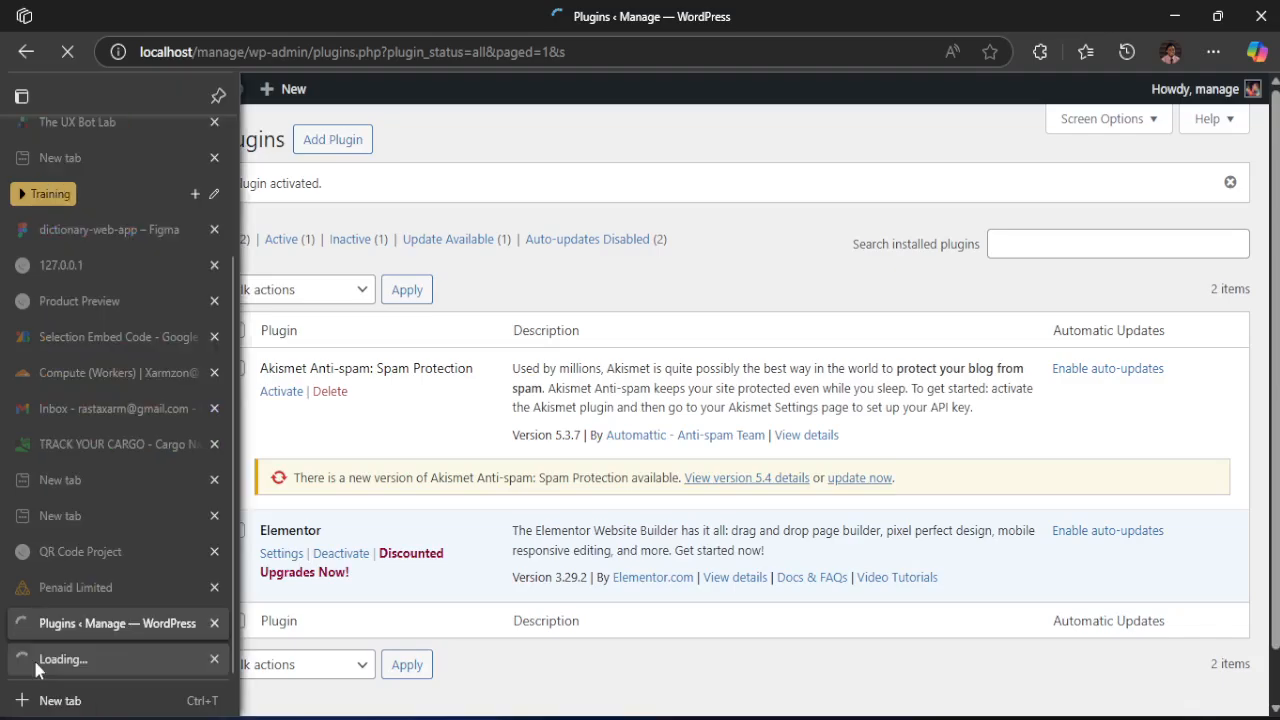
left_click(37, 664)
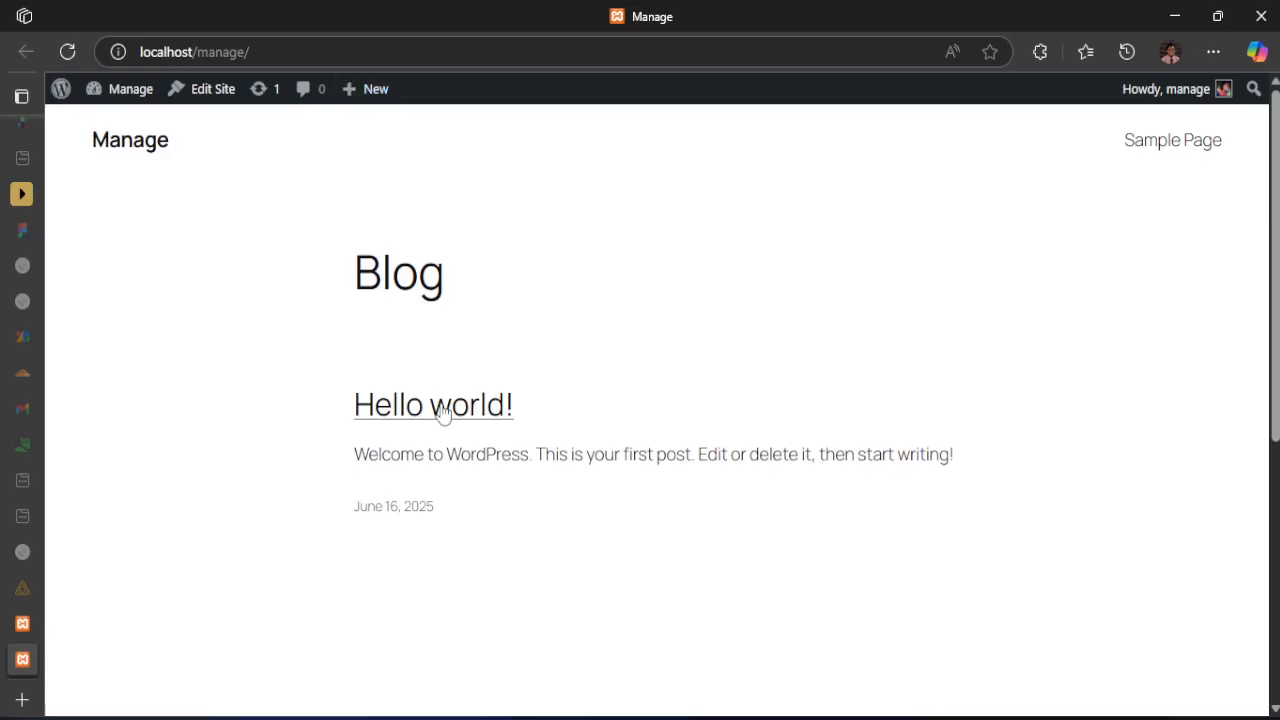
scroll(444, 414, "down", 5)
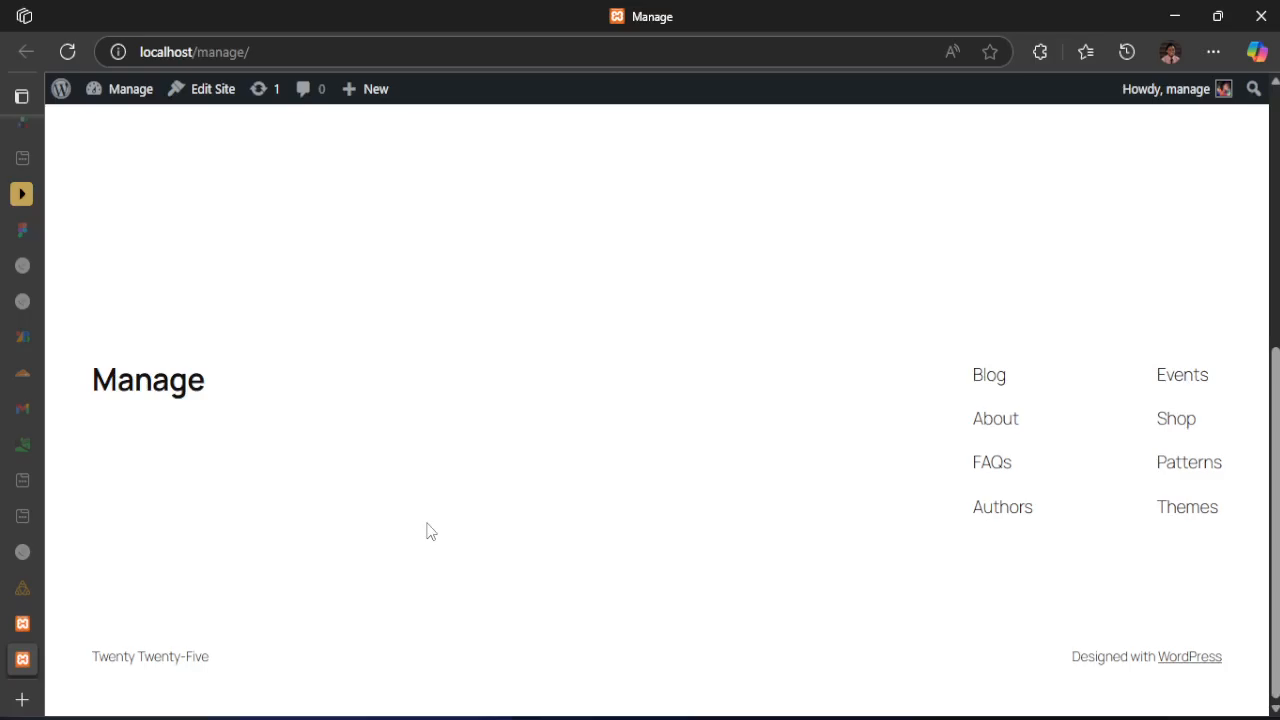
scroll(430, 531, "up", 5)
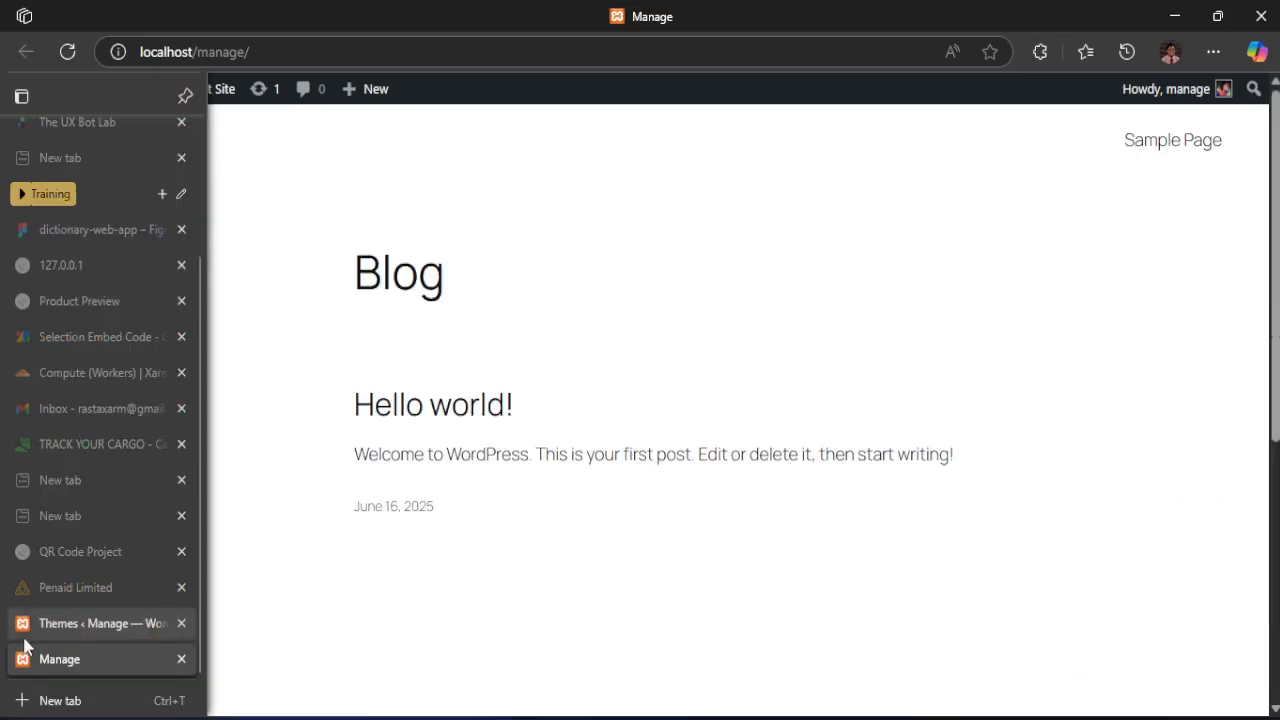
Return to the Manage site's installed themes and open the Add Themes page
left_click(43, 628)
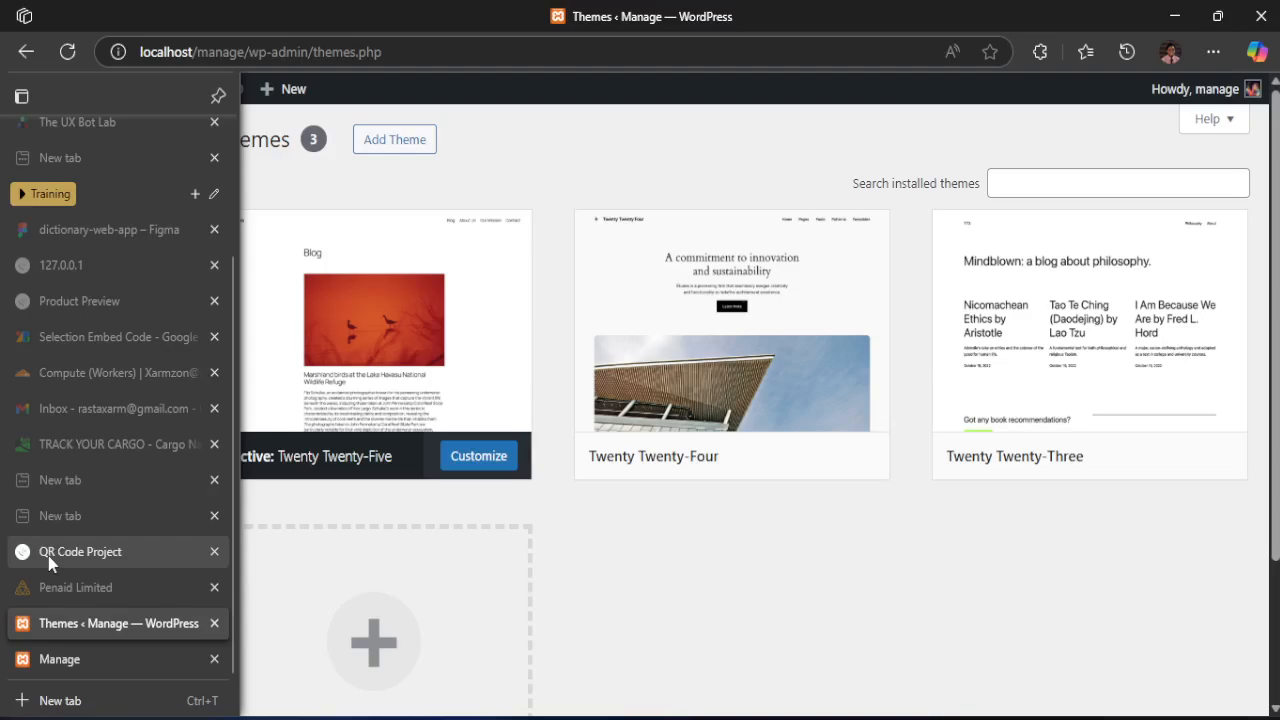
mouse_move(831, 441)
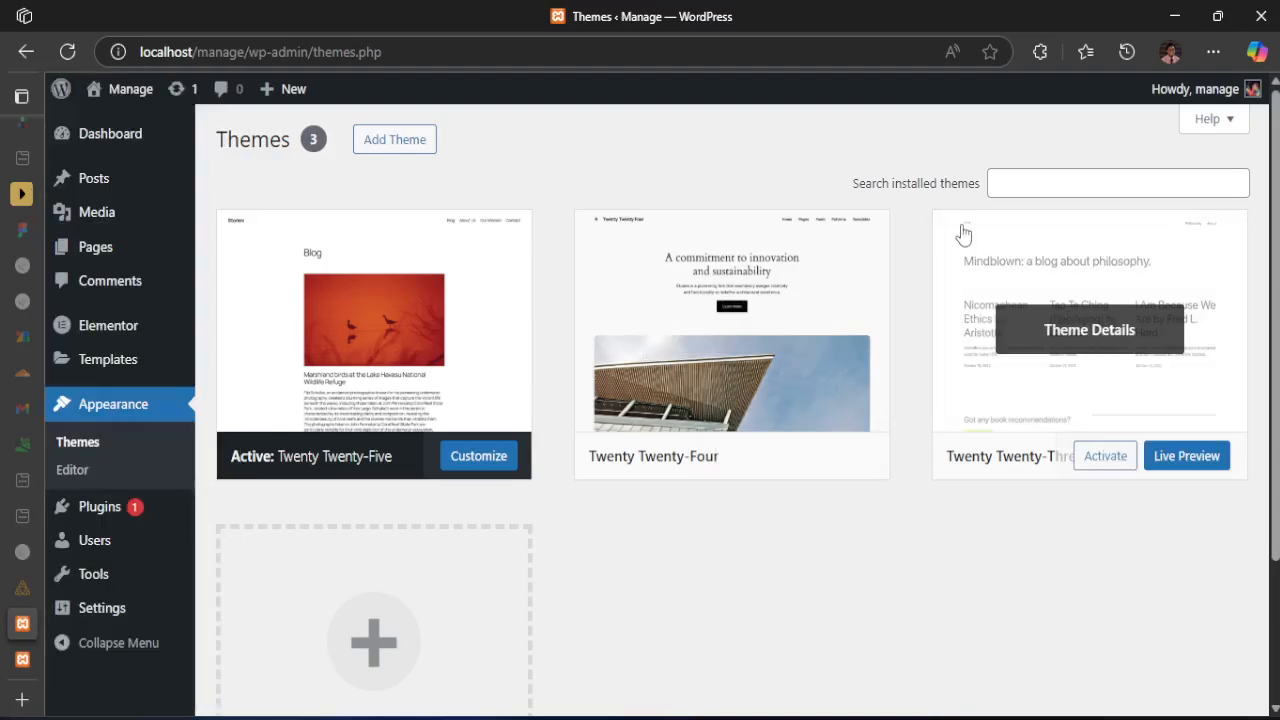
left_click(378, 146)
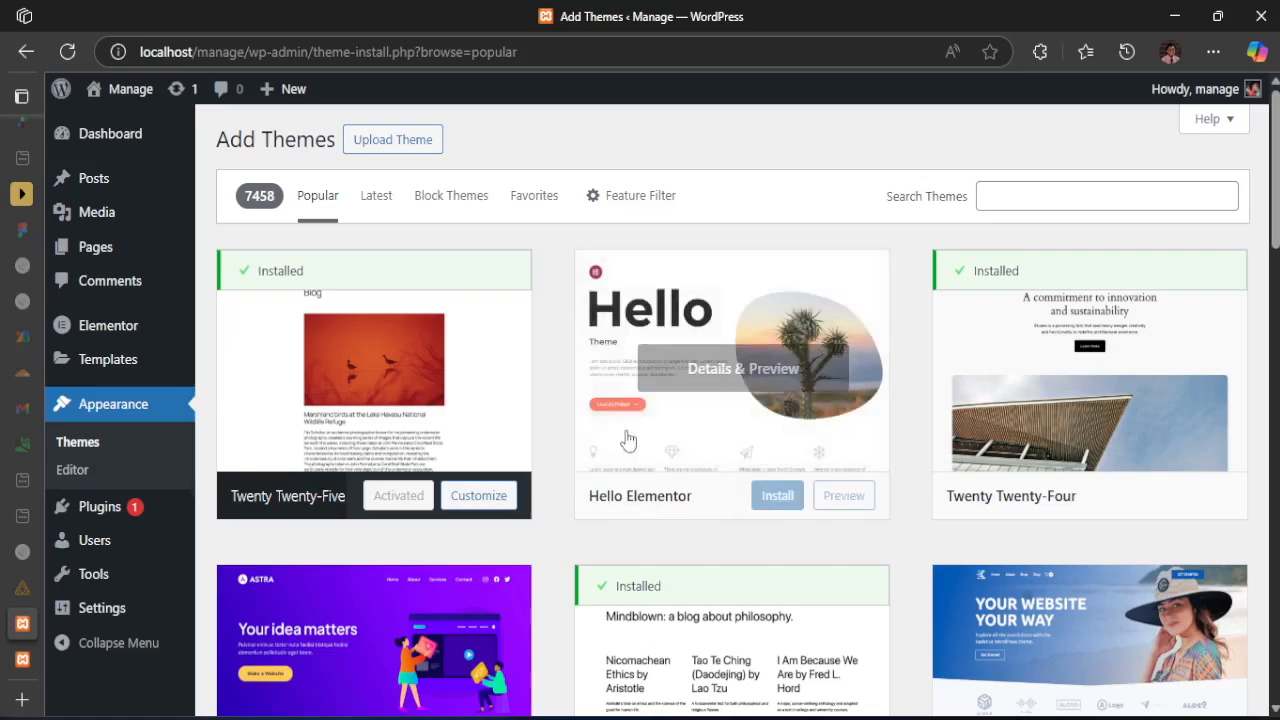
Install the Hello Elementor theme from the popular themes
left_click(1015, 197)
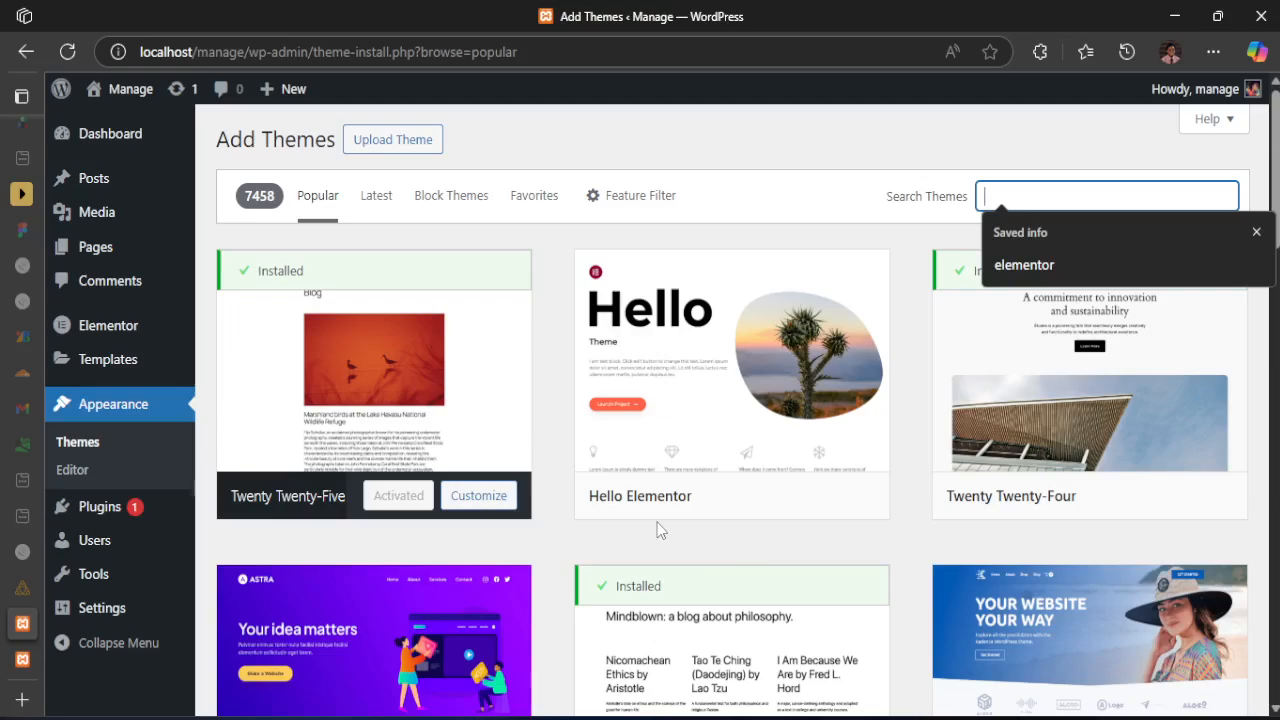
mouse_move(640, 514)
mouse_move(610, 489)
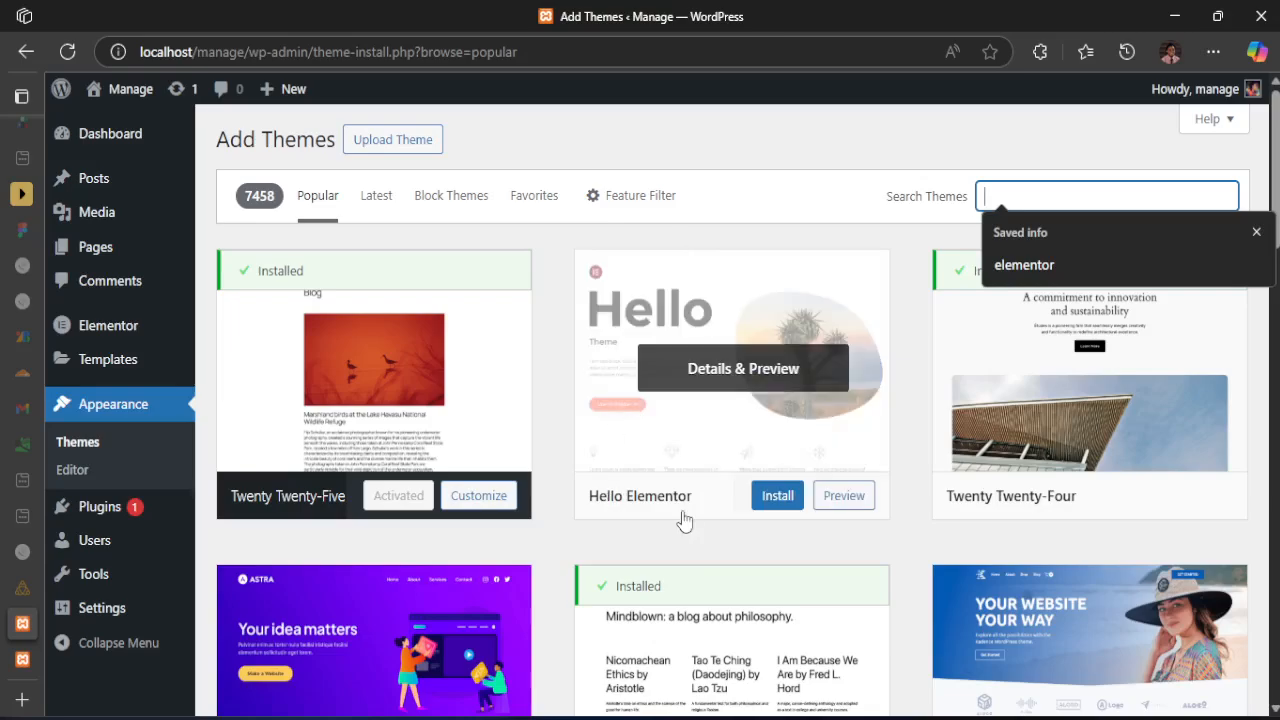
left_click(779, 499)
left_click(779, 499)
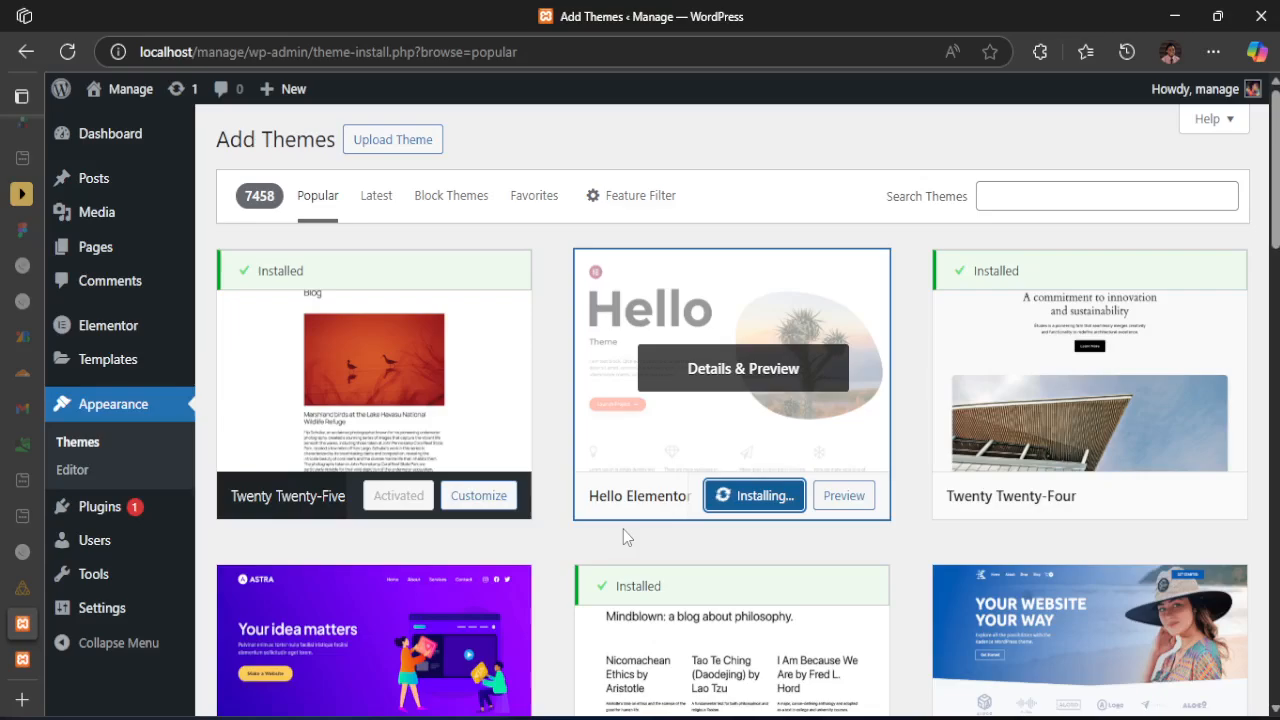
Browse the popular themes catalogue, examining the designs available besides Hello Elementor
scroll(618, 530, "down", 2)
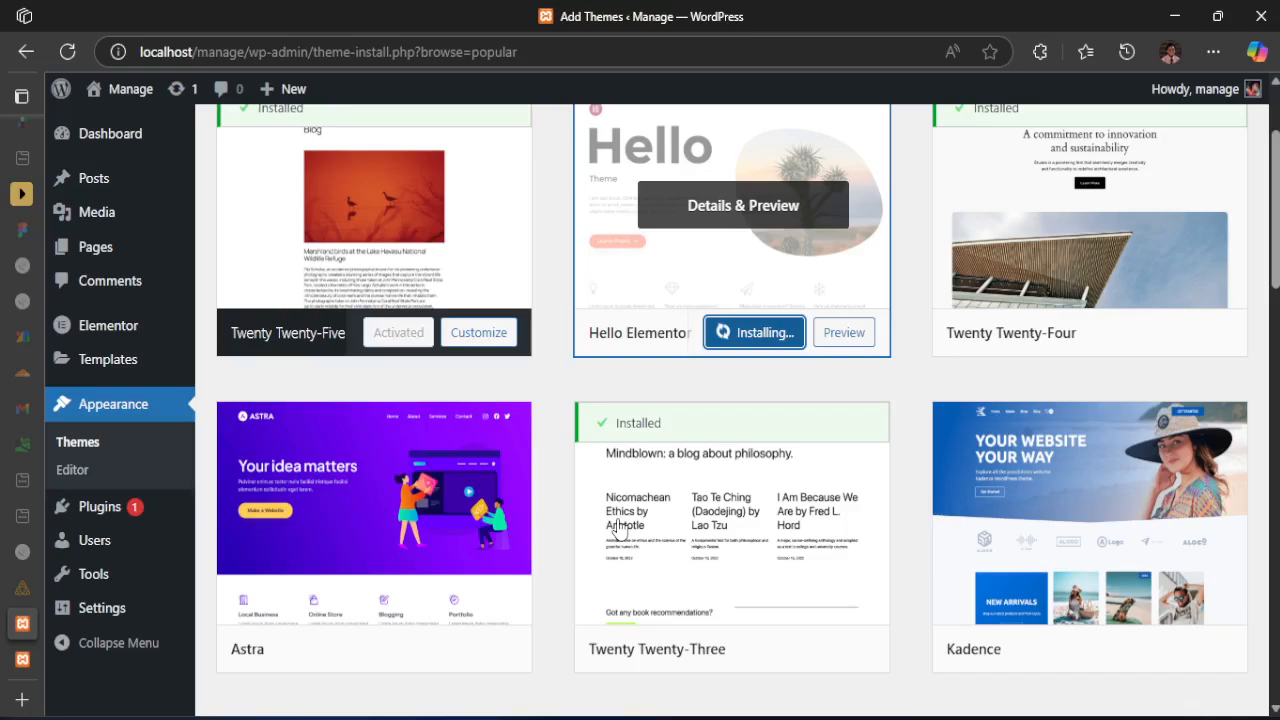
scroll(620, 528, "down", 1)
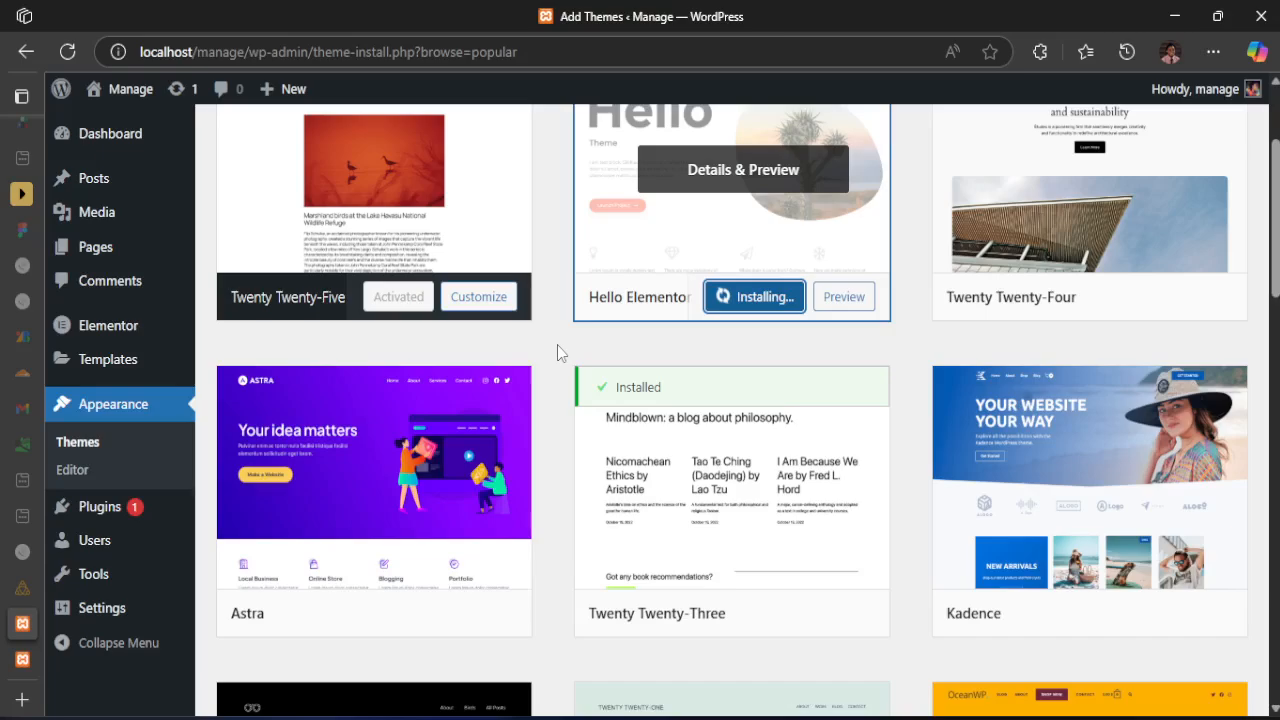
scroll(1066, 380, "down", 1)
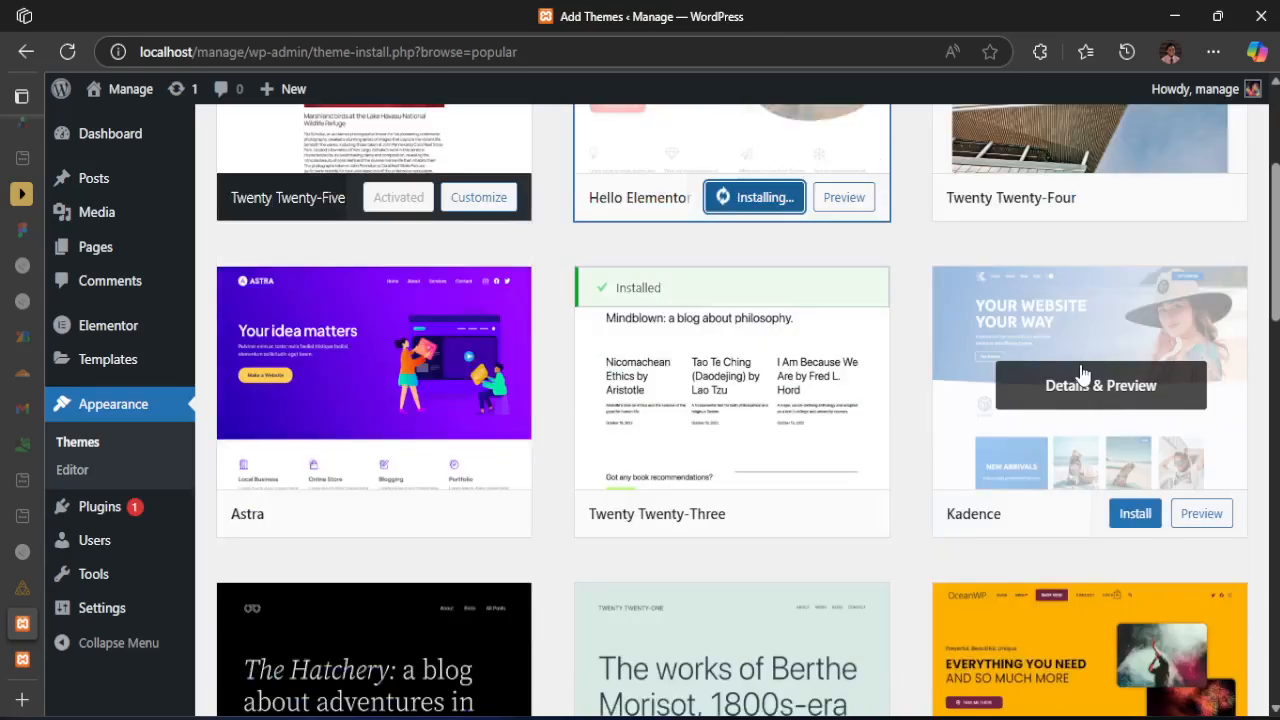
scroll(432, 254, "down", 2)
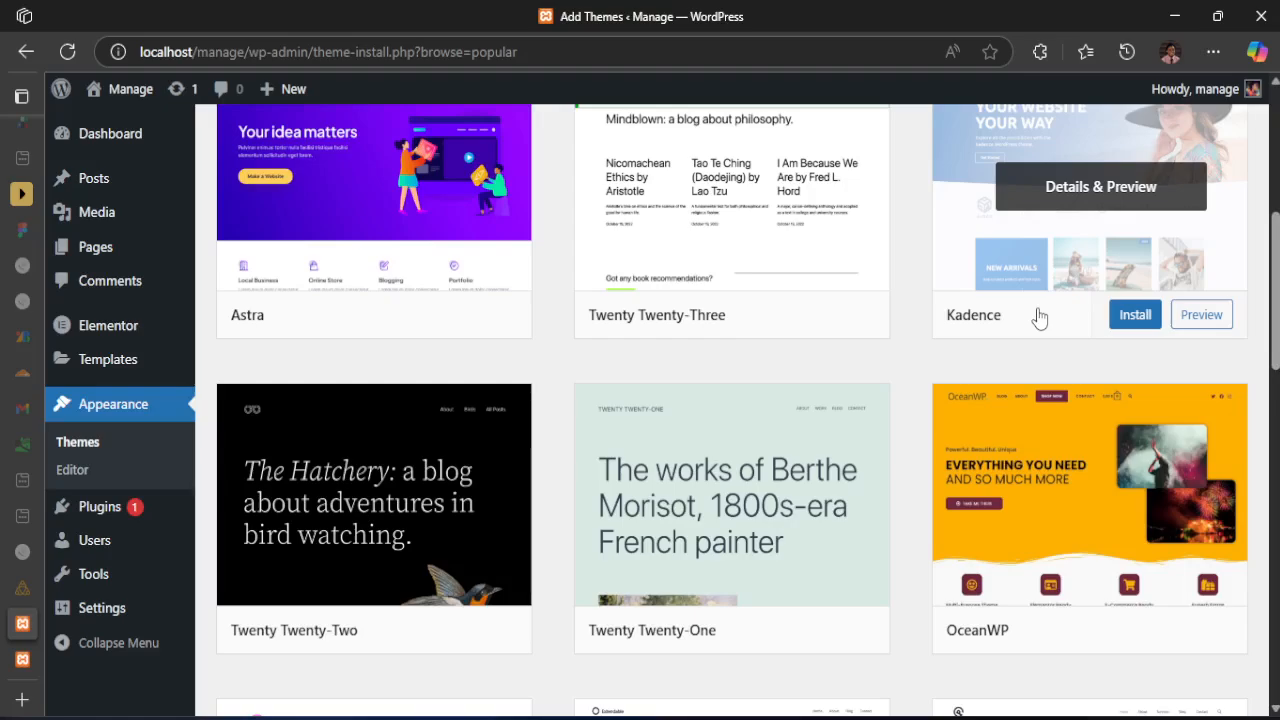
scroll(574, 588, "down", 4)
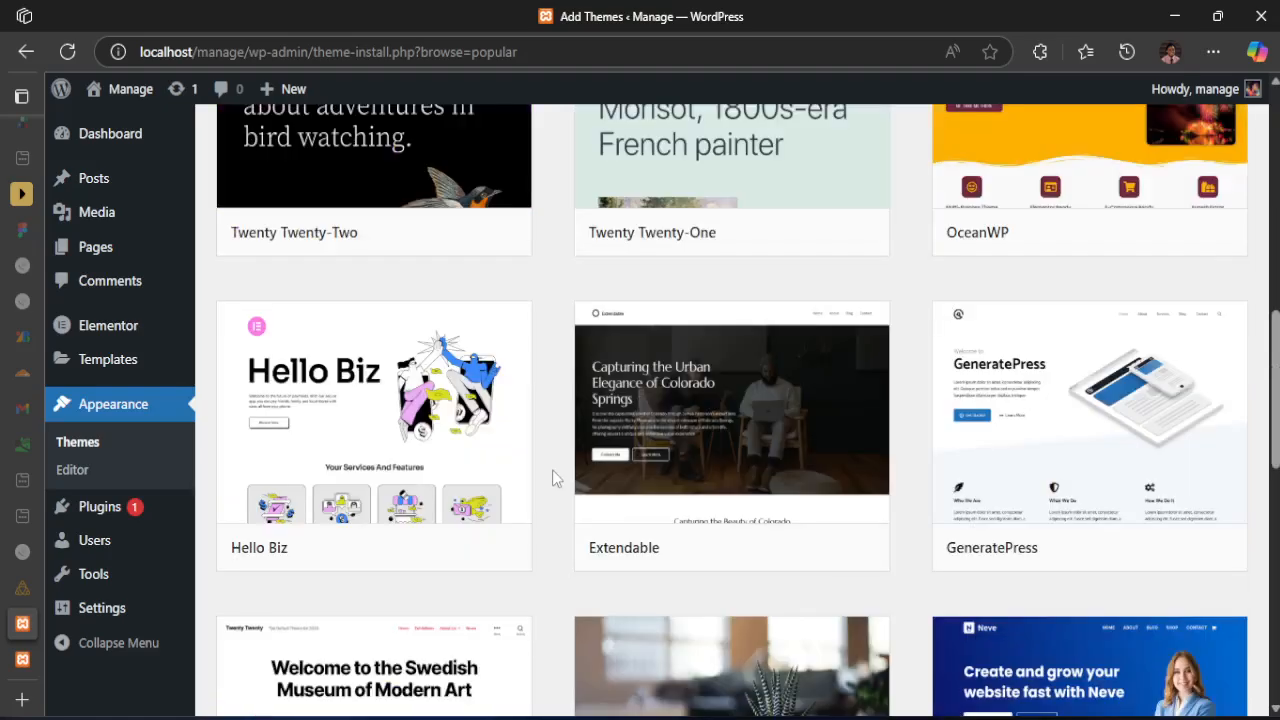
mouse_move(290, 368)
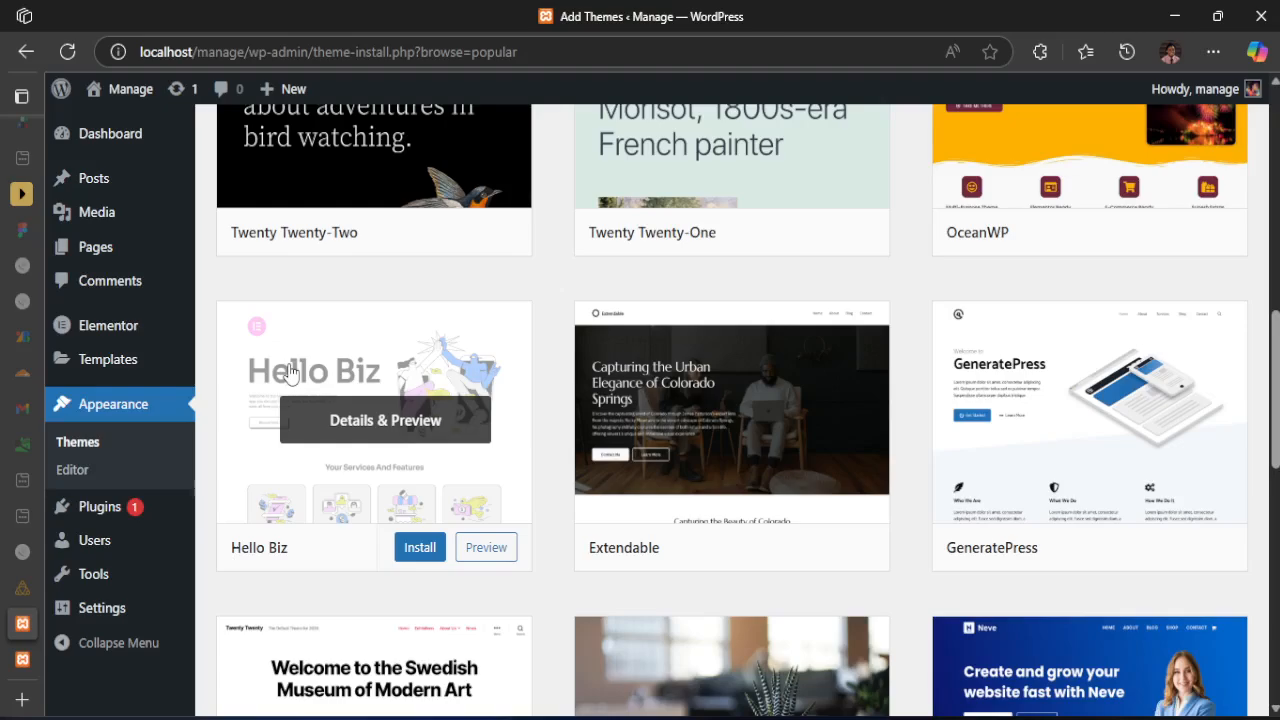
scroll(290, 372, "down", 3)
mouse_move(1163, 443)
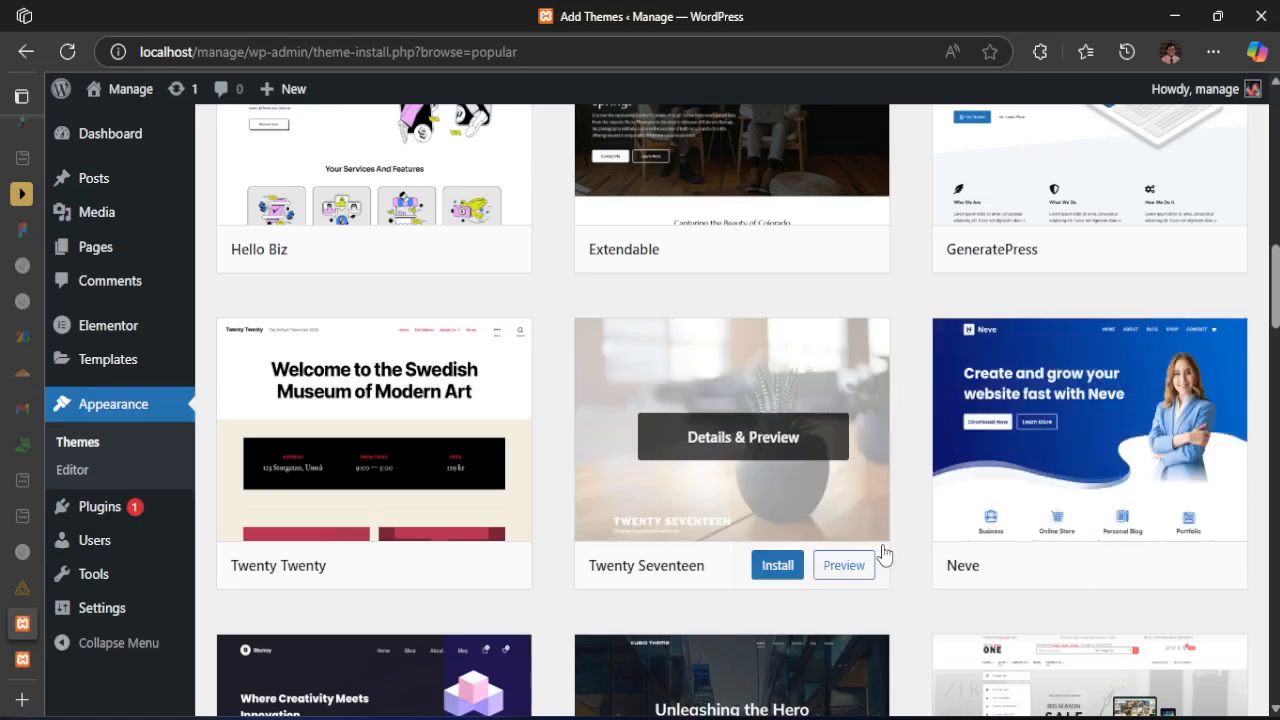
scroll(884, 553, "down", 2)
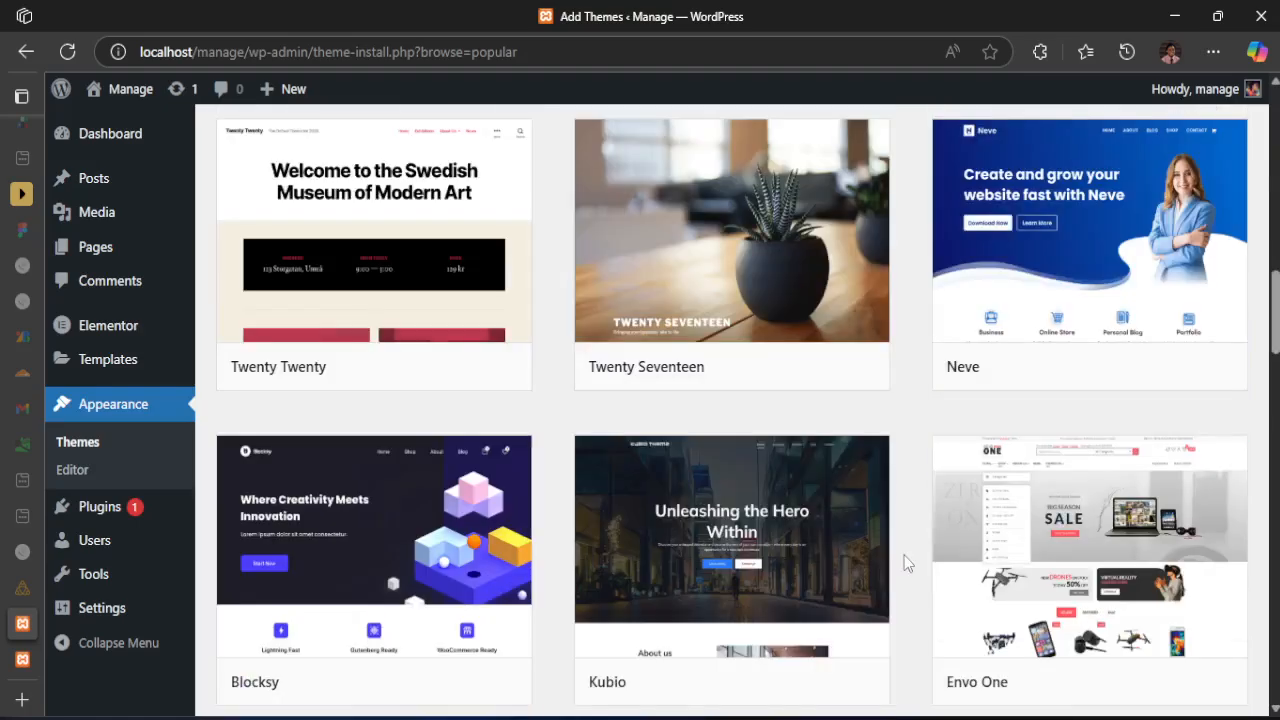
scroll(904, 555, "down", 1)
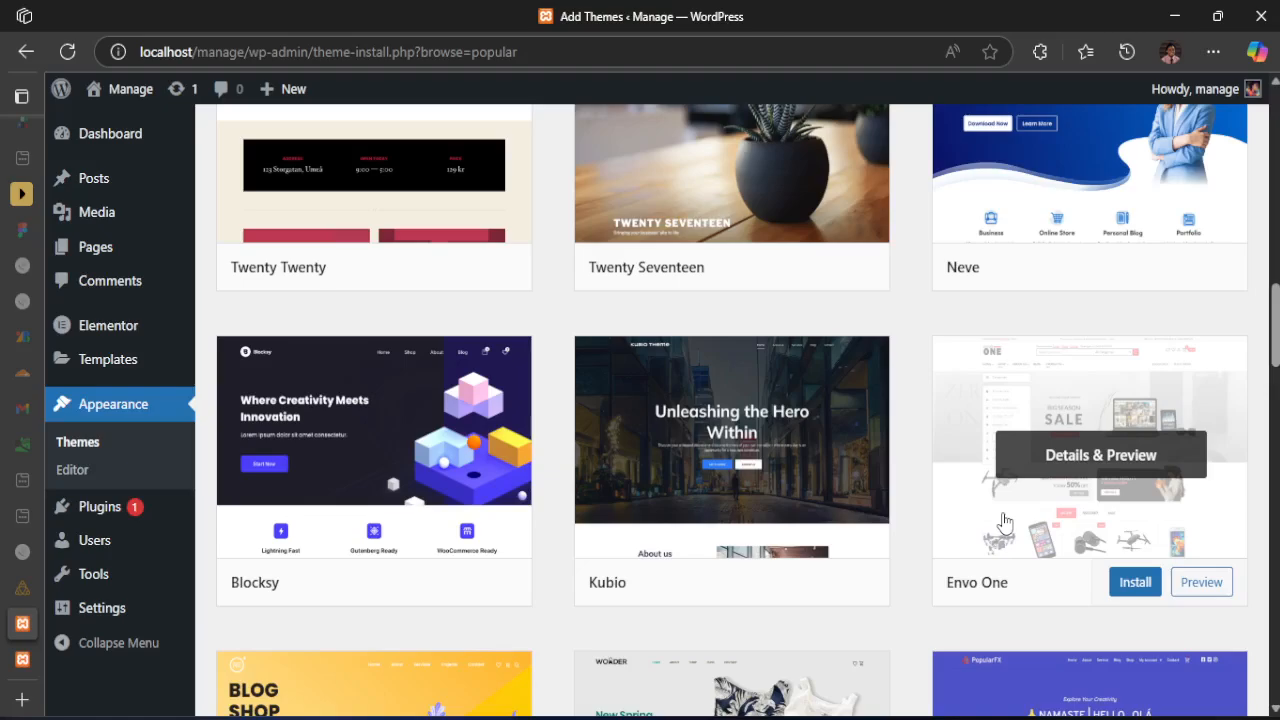
scroll(1004, 521, "down", 1)
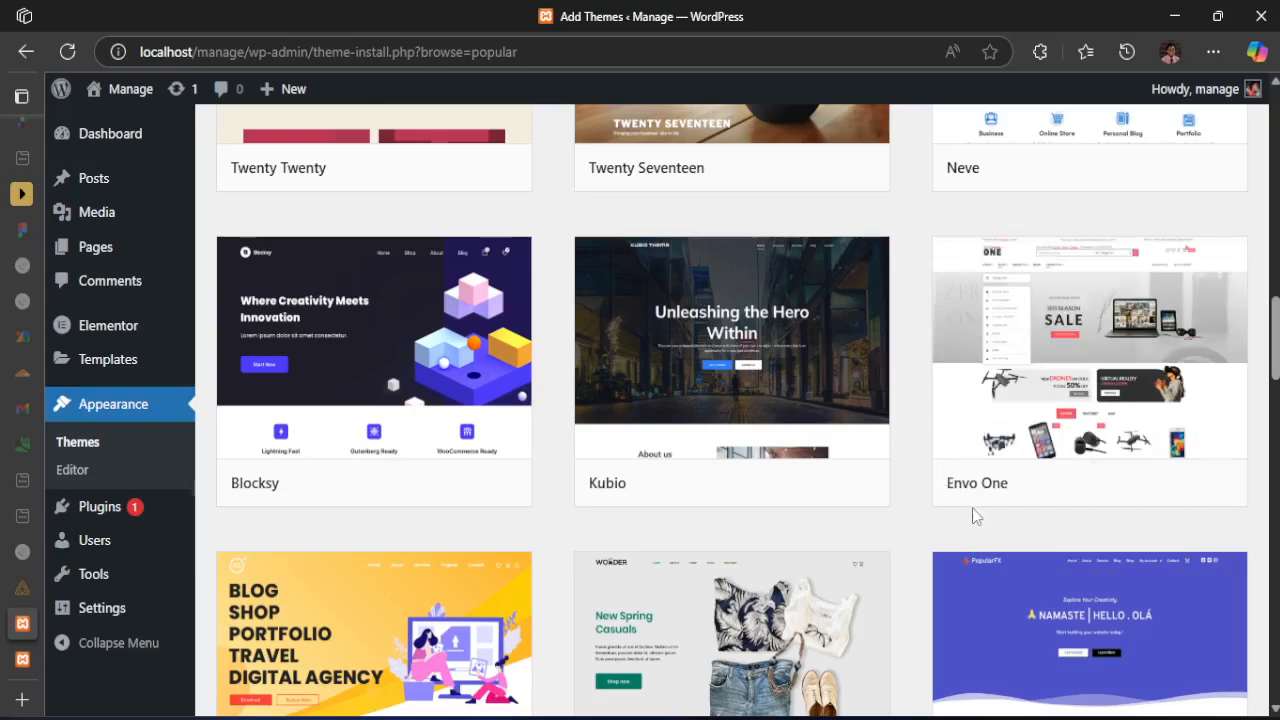
mouse_move(1050, 456)
mouse_move(960, 300)
scroll(911, 406, "down", 3)
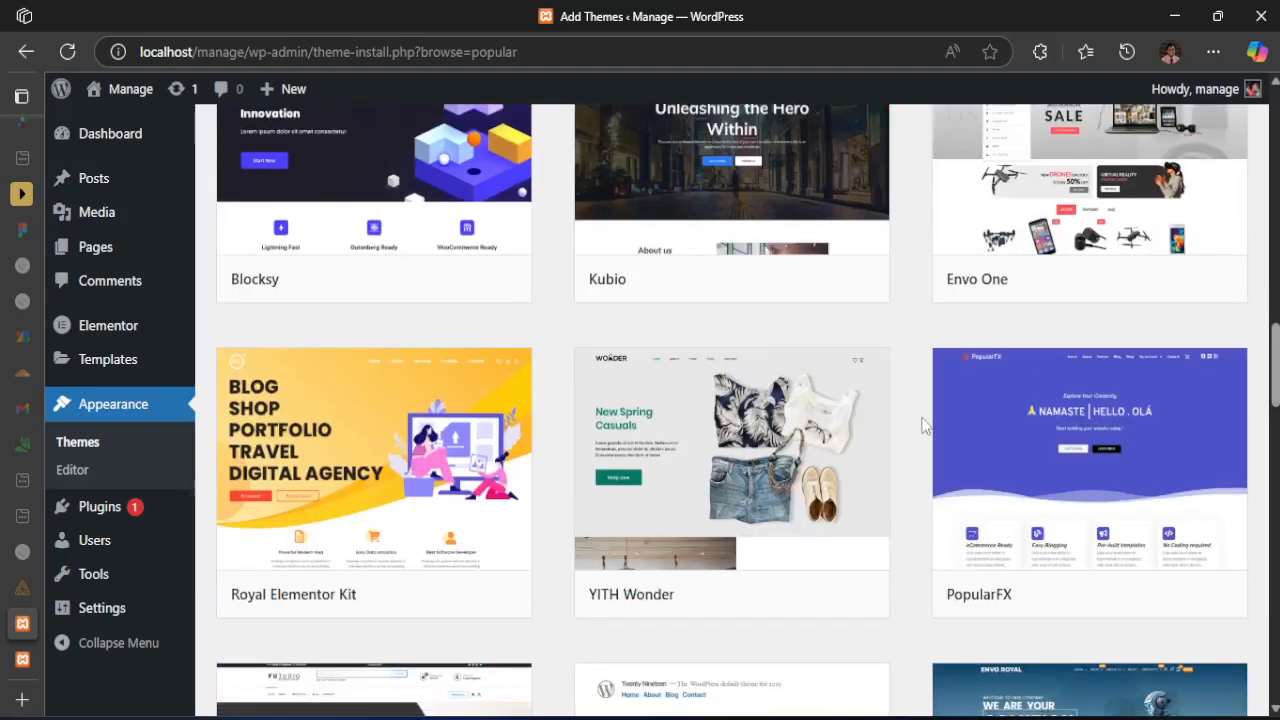
mouse_move(398, 390)
scroll(1080, 300, "down", 4)
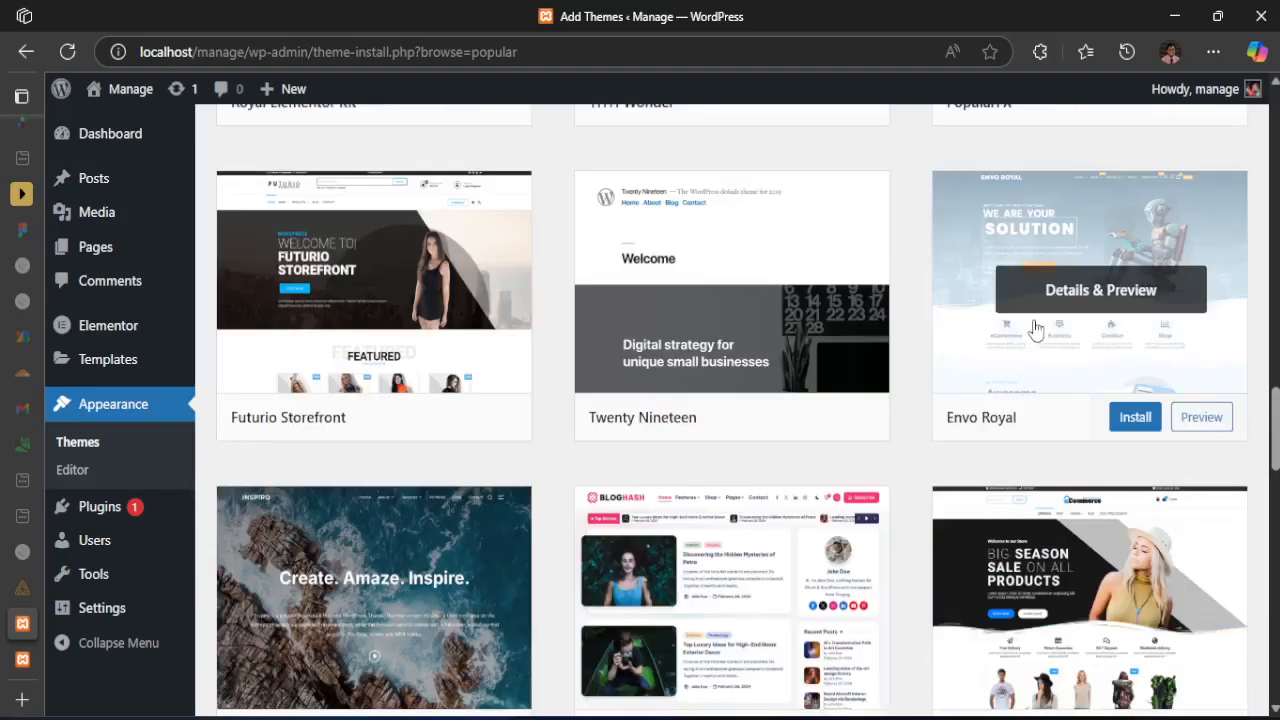
scroll(700, 480, "down", 2)
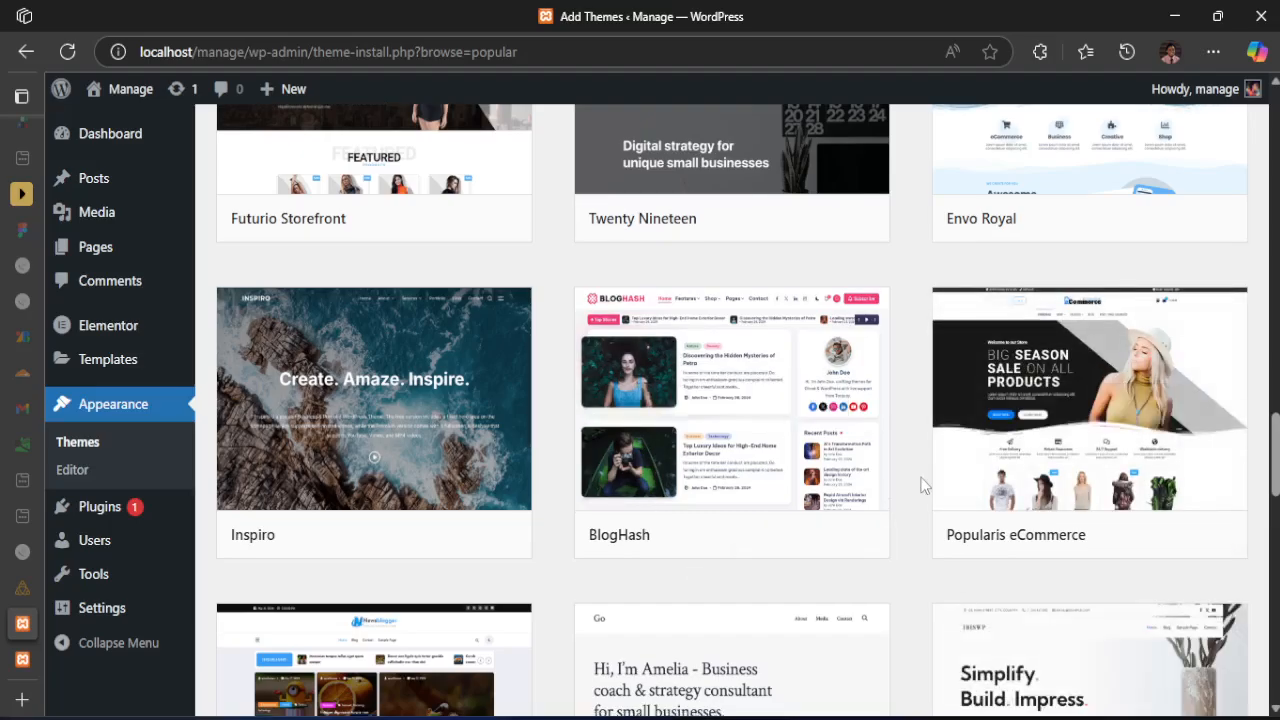
Examine further designs in the popular themes catalogue, such as BlogHash, Go and Hestia
scroll(922, 486, "down", 4)
scroll(925, 487, "up", 3)
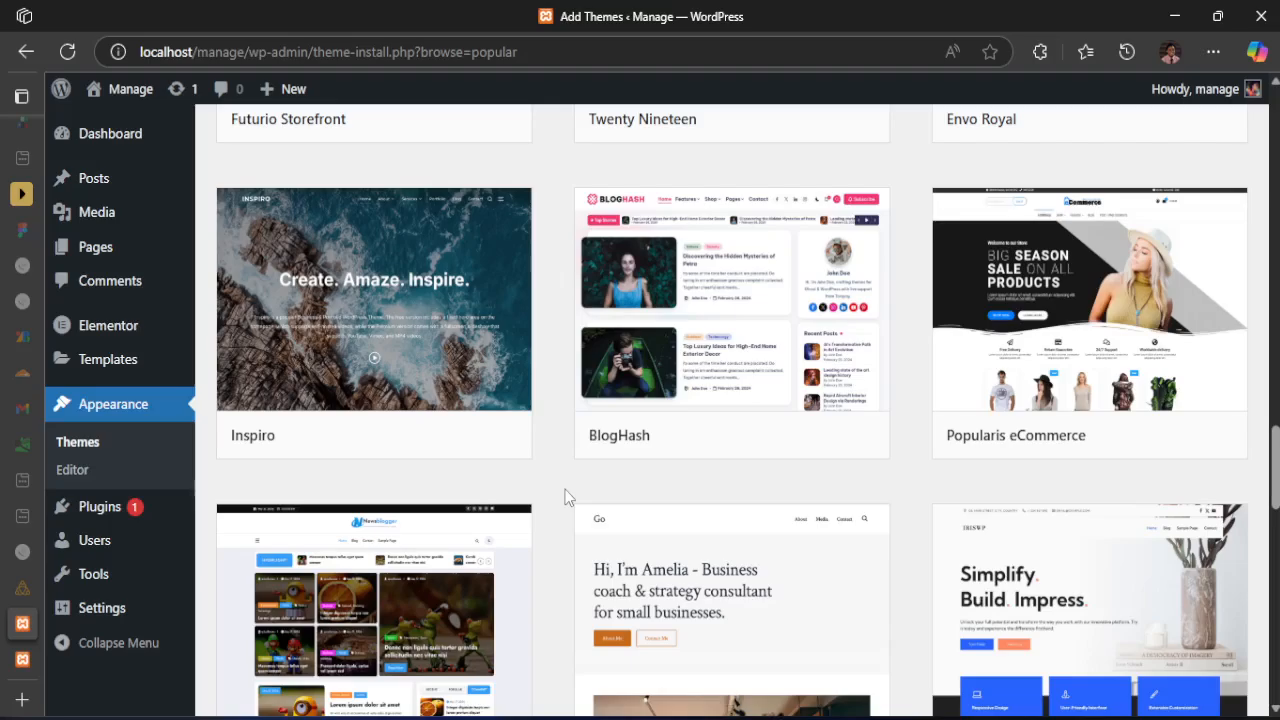
mouse_move(573, 445)
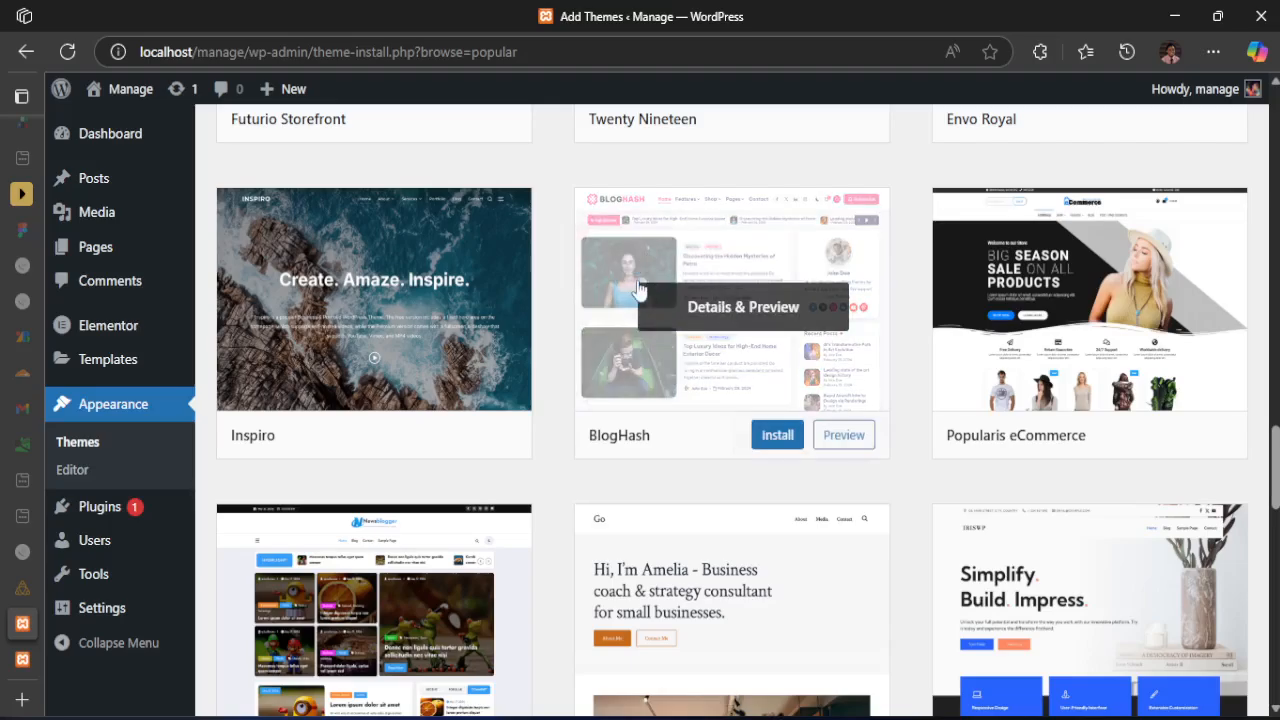
scroll(559, 491, "down", 4)
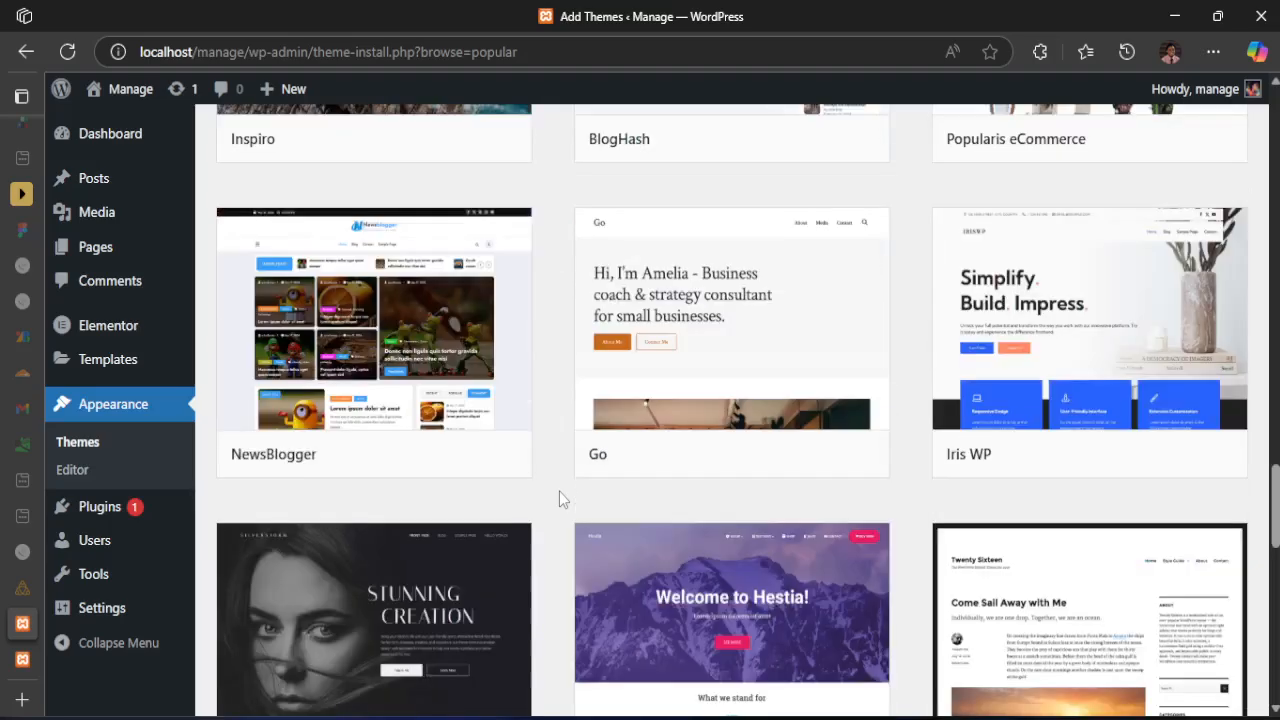
scroll(559, 490, "up", 1)
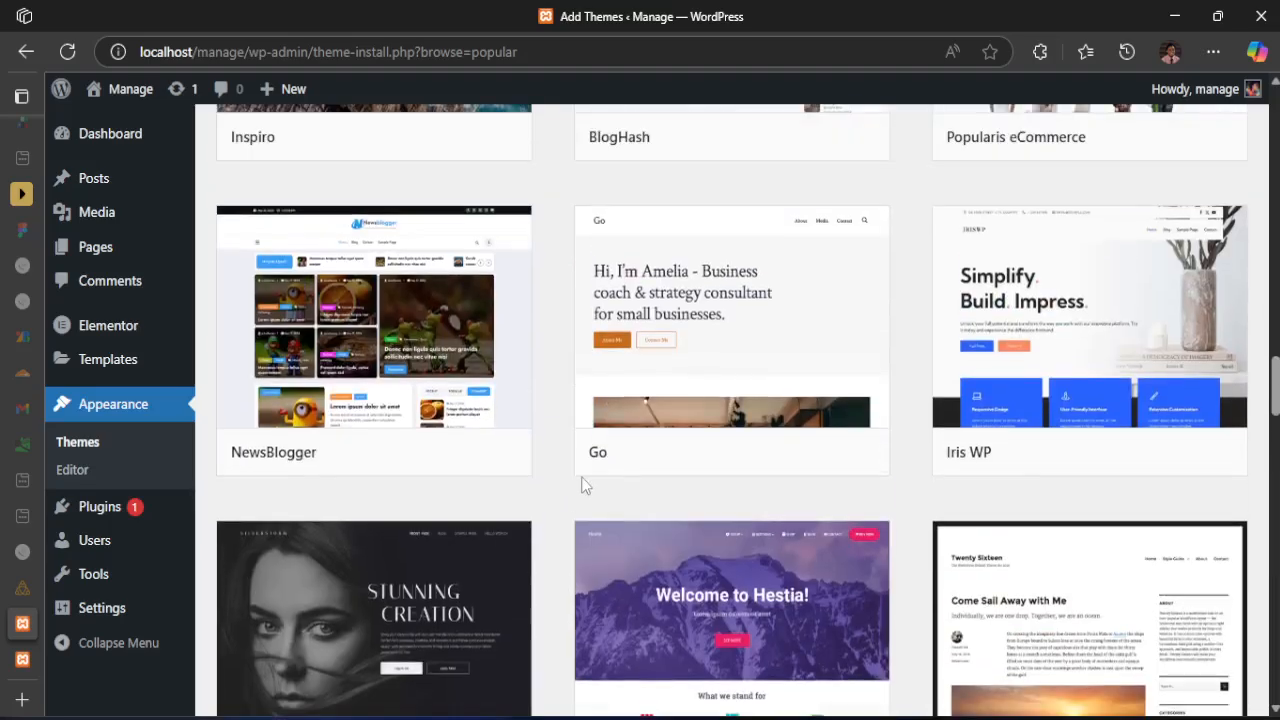
mouse_move(814, 257)
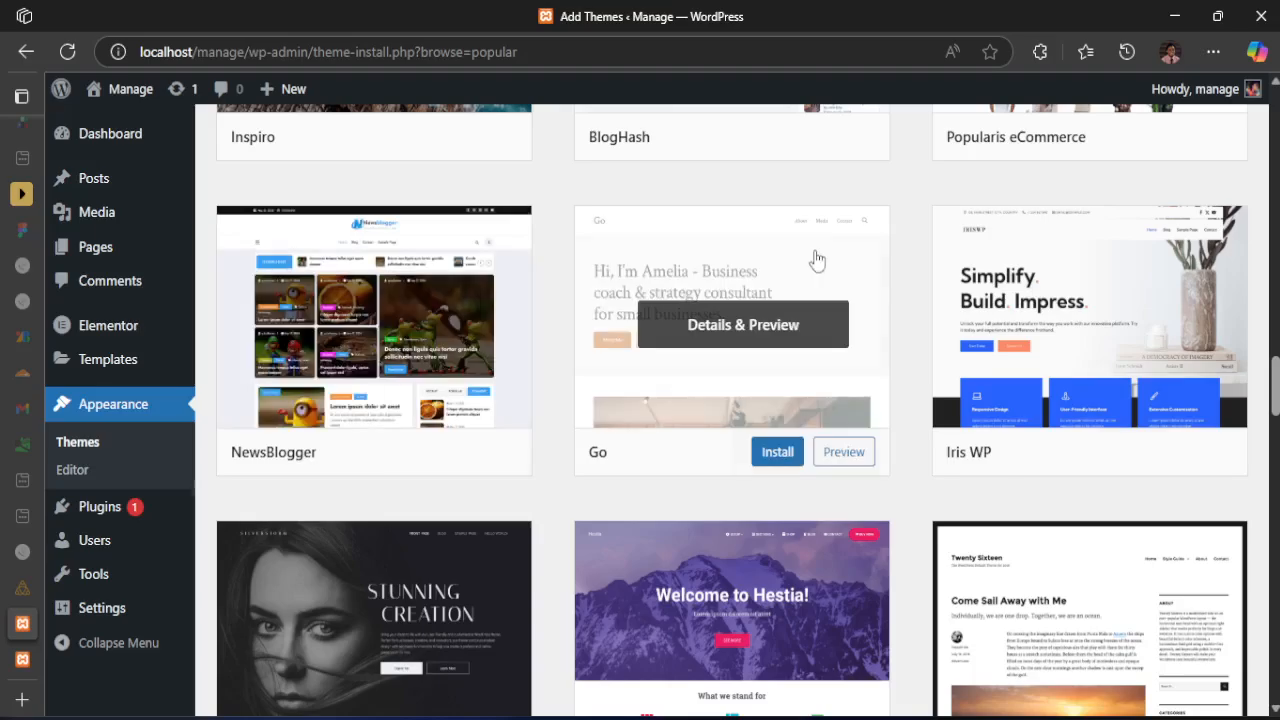
scroll(1042, 340, "down", 2)
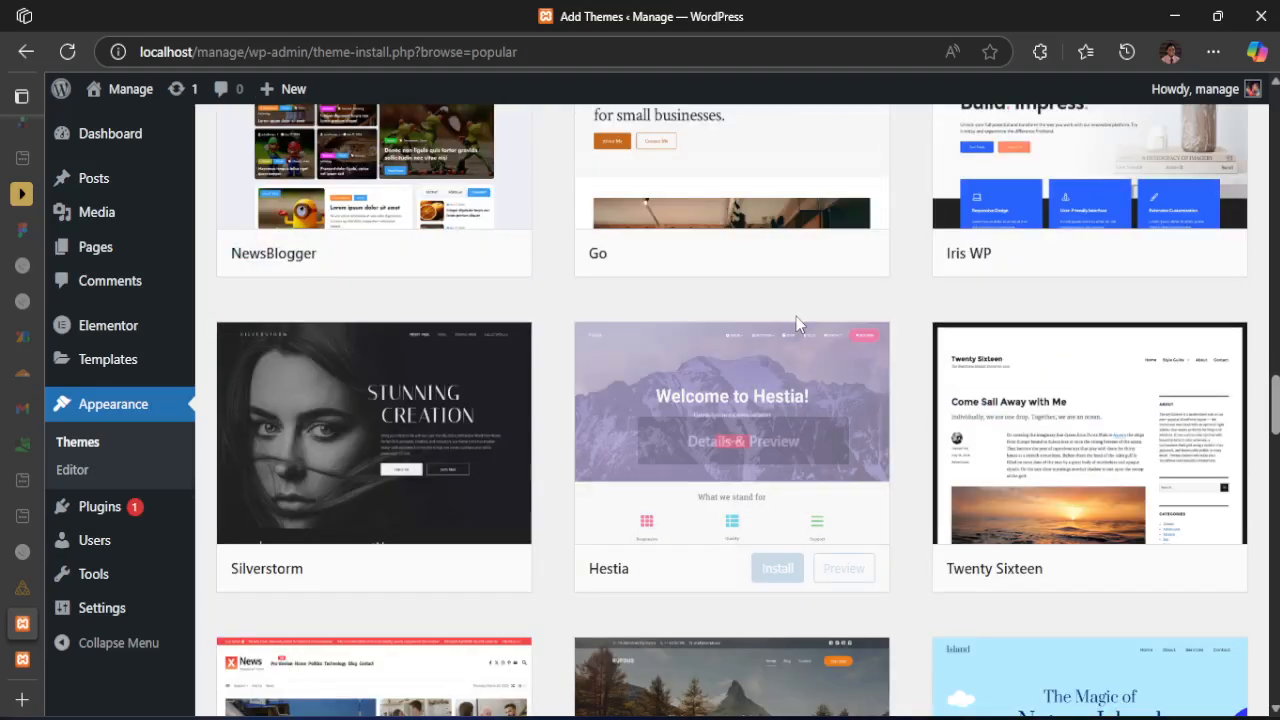
mouse_move(497, 402)
scroll(703, 553, "down", 5)
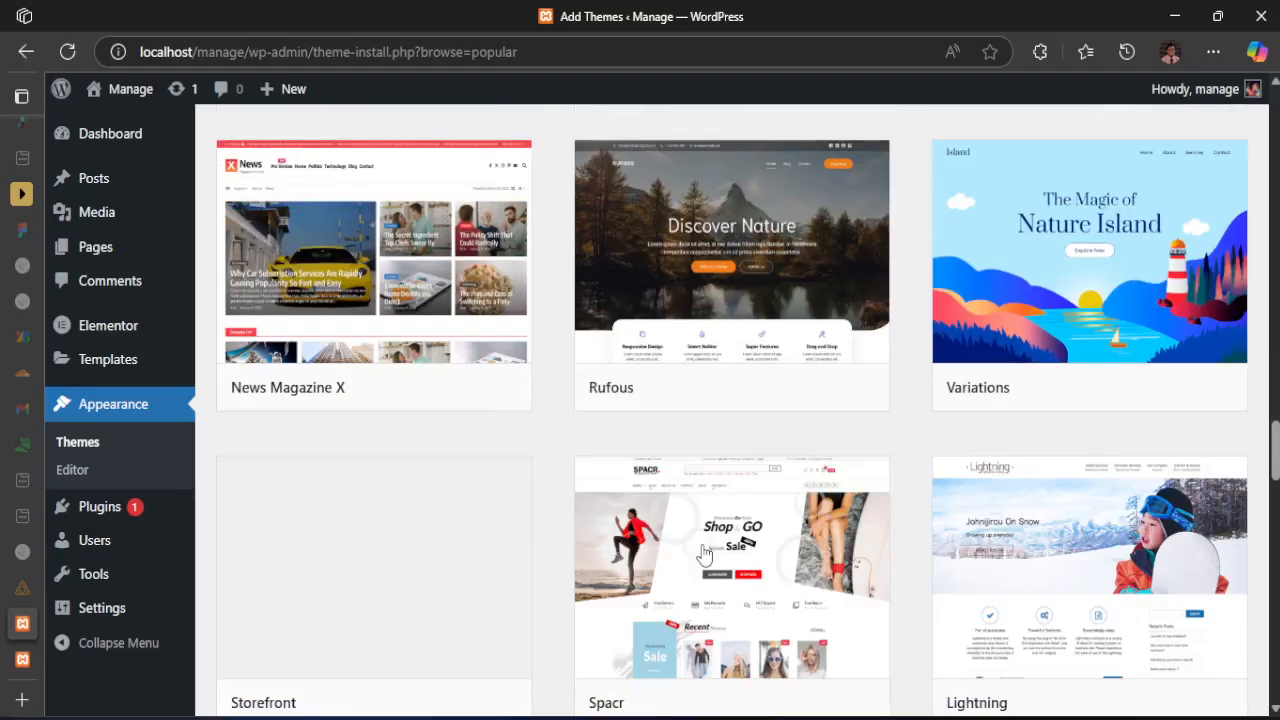
Activate the Hello Elementor theme from the start of the popular themes list
scroll(703, 553, "up", 20)
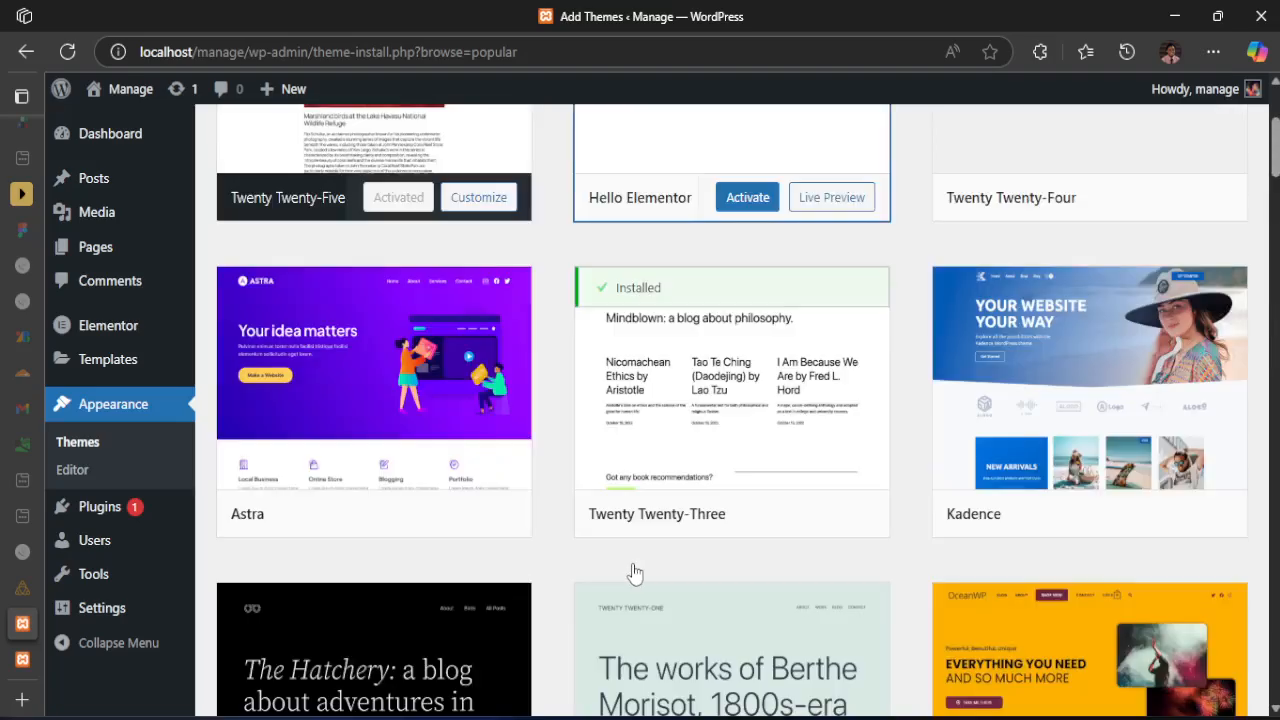
scroll(632, 573, "up", 3)
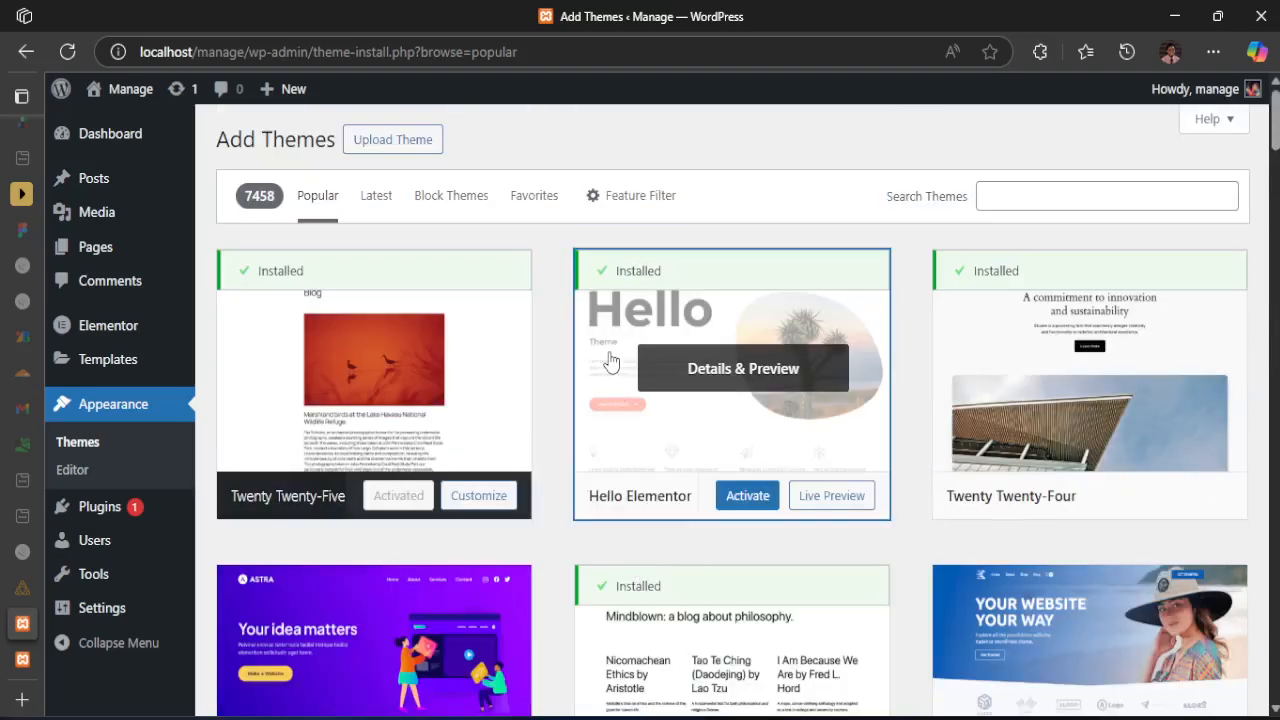
left_click(740, 502)
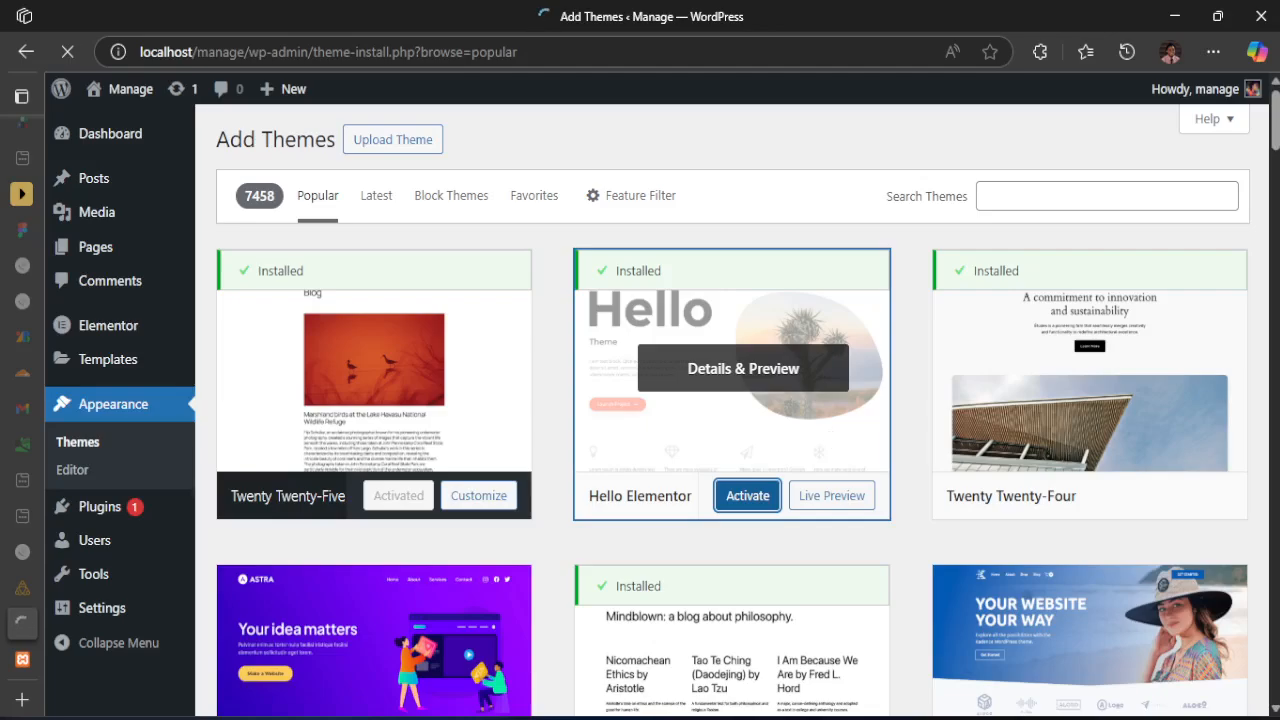
Check the already loaded Manage homepage down to its footer before reloading it with the new theme
left_click(22, 660)
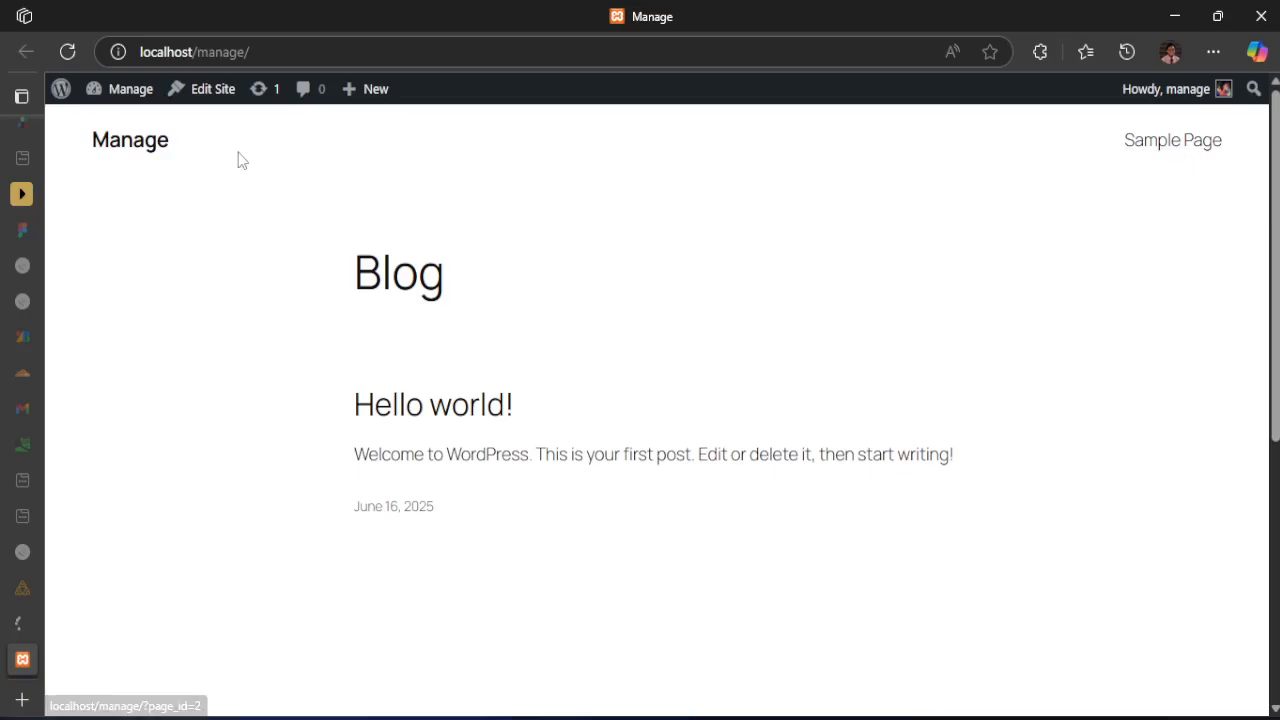
scroll(913, 497, "down", 5)
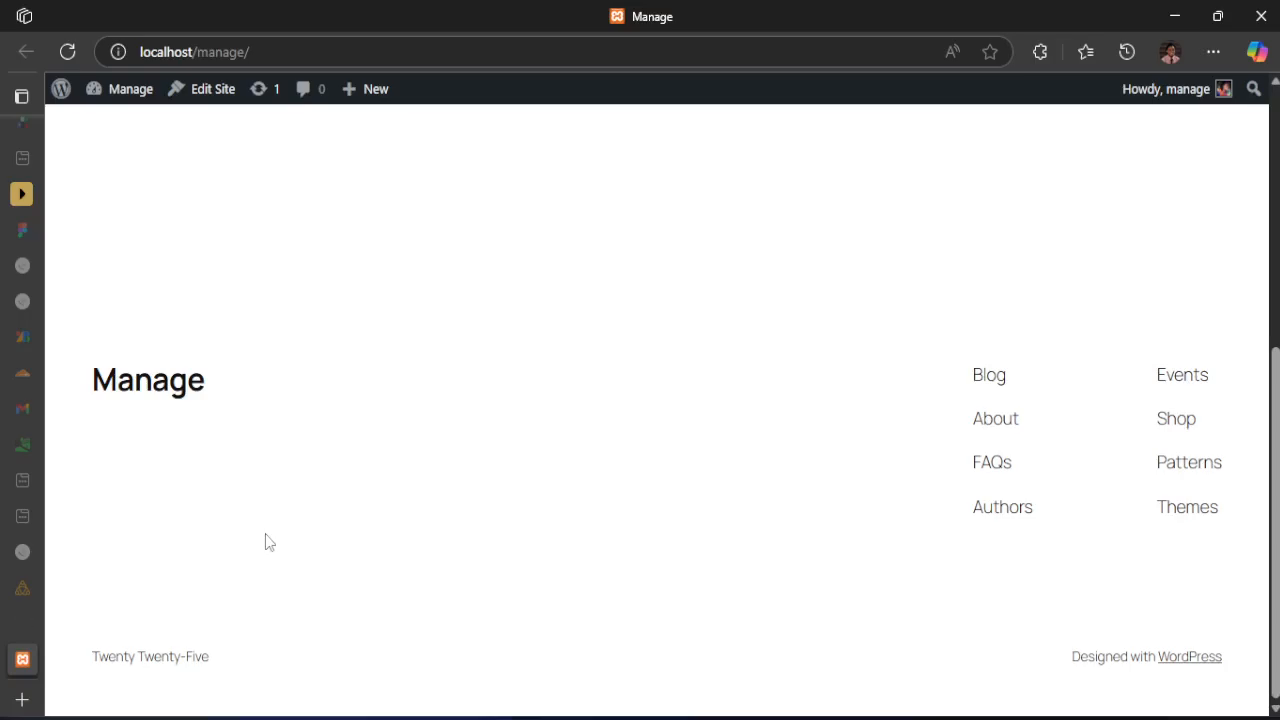
scroll(265, 542, "up", 10)
Return to the Manage site's Themes page, dismiss the Go Pro banner and check the Hello Elementor entry among the installed themes
left_click(28, 622)
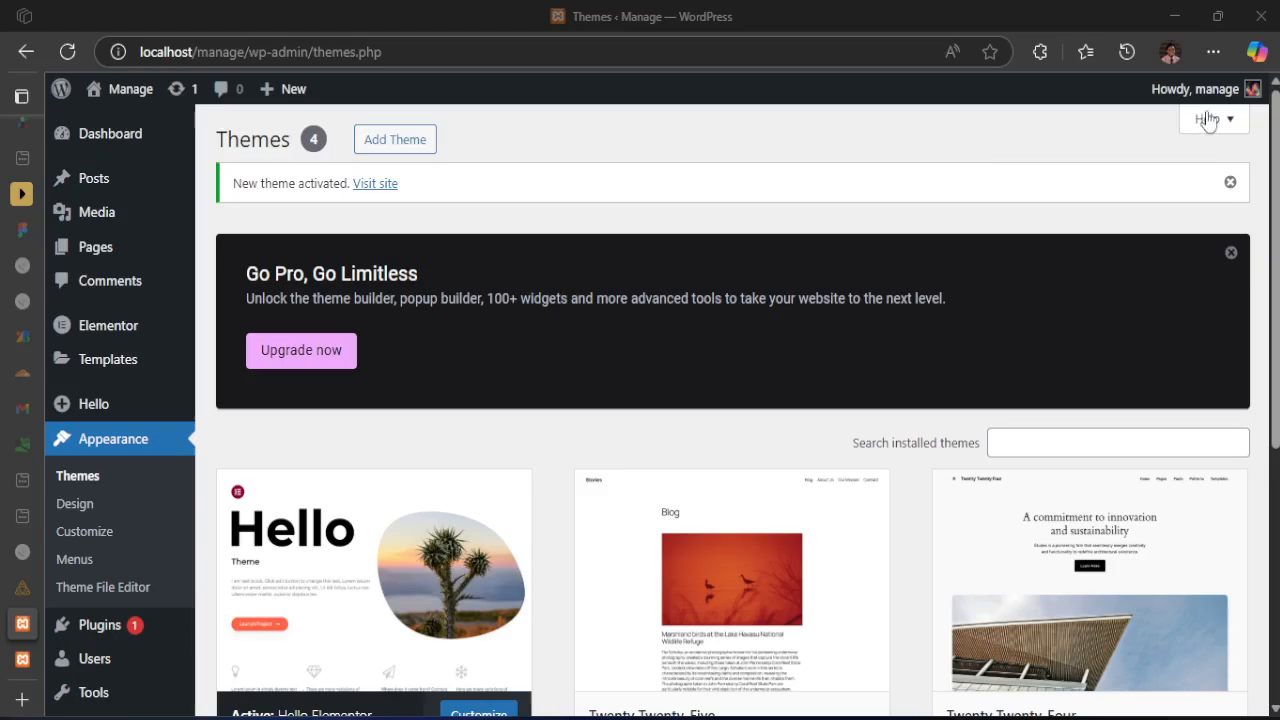
left_click(1231, 254)
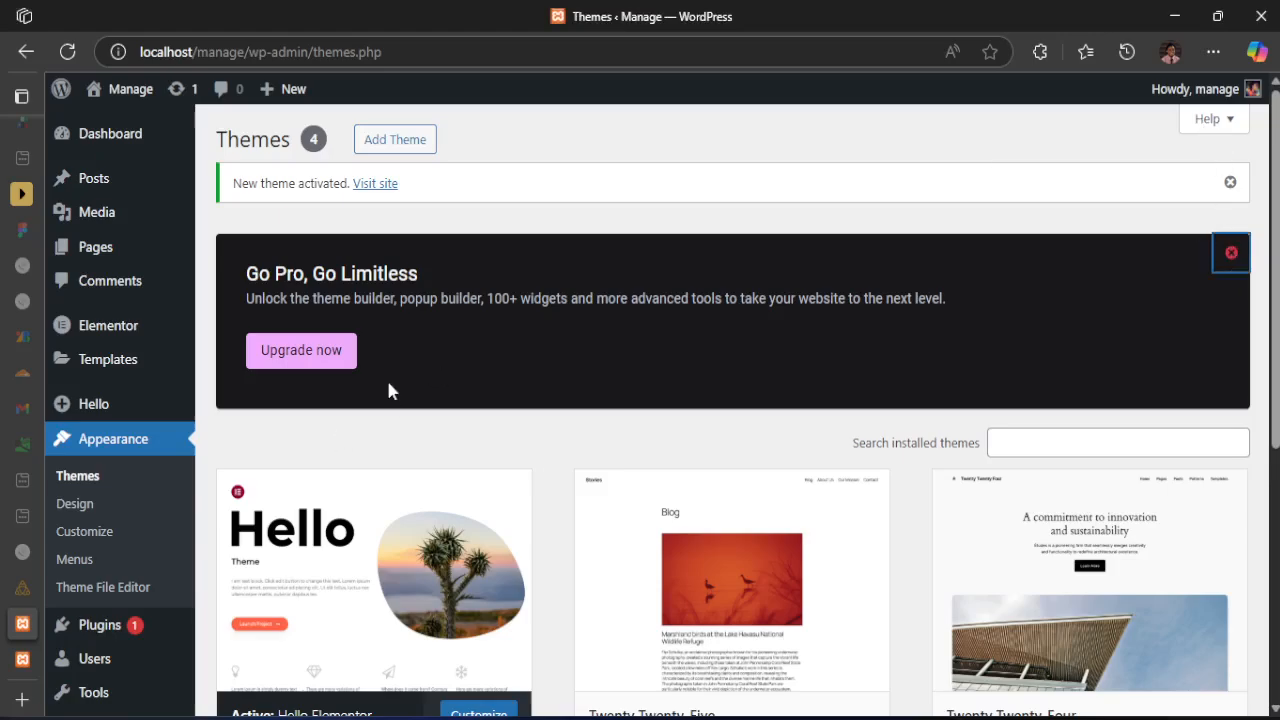
scroll(445, 360, "down", 2)
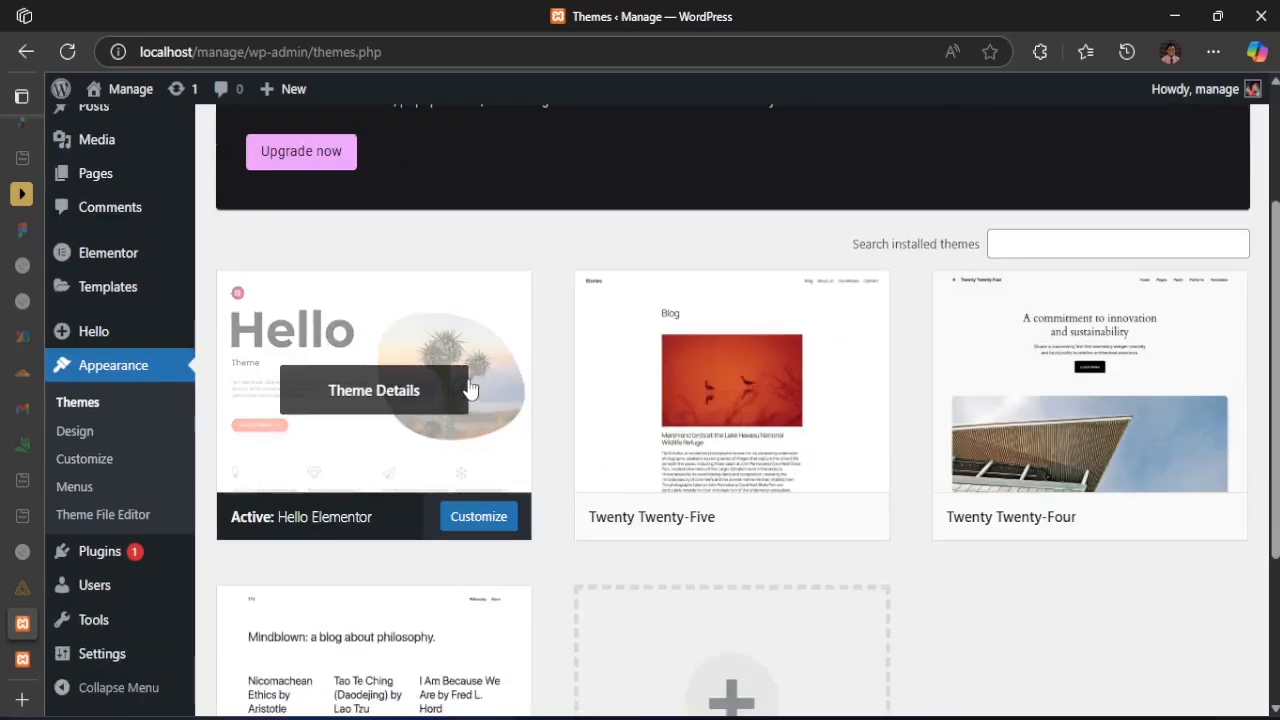
scroll(471, 330, "up", 2)
scroll(562, 435, "down", 3)
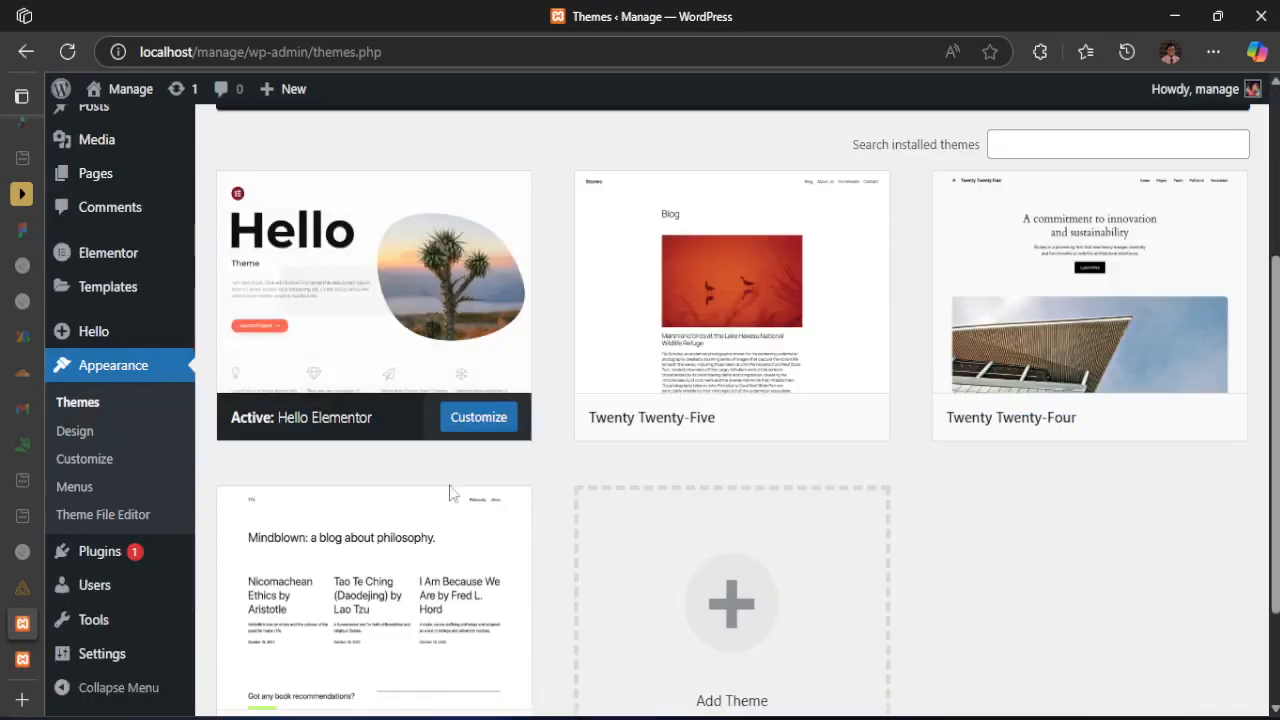
left_click(470, 420)
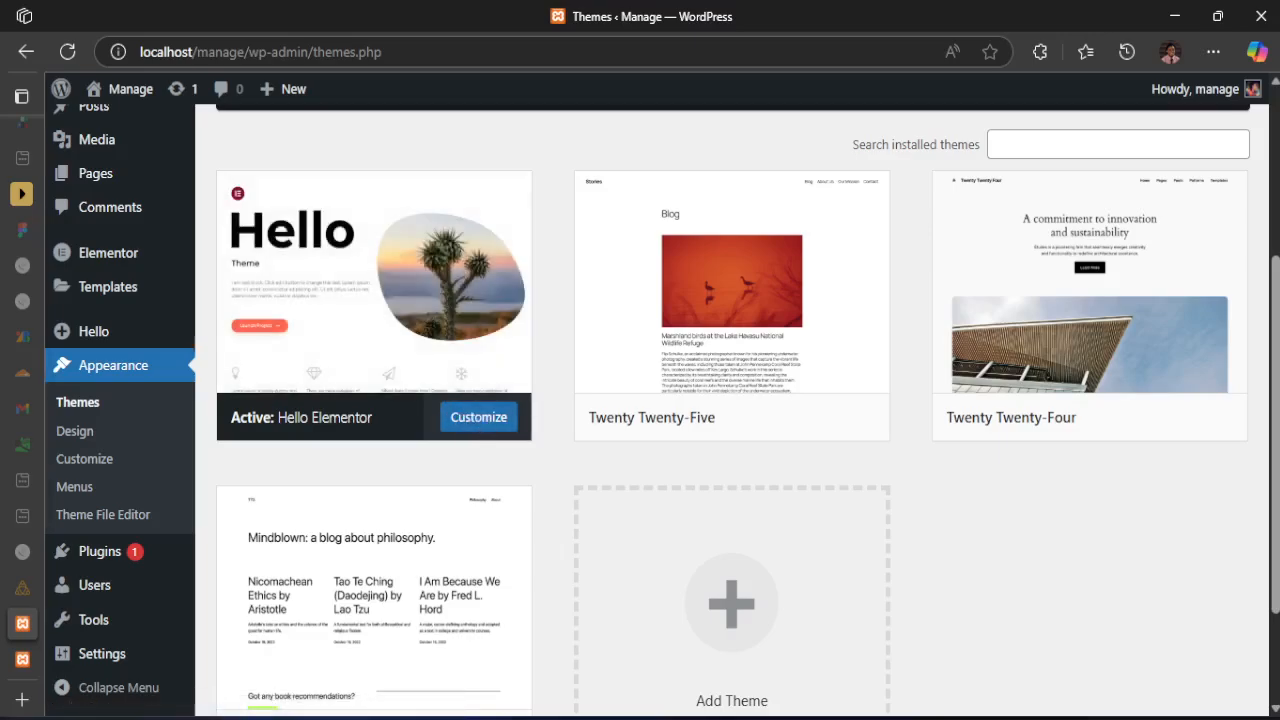
Reload the Manage homepage and examine its title, archive post and footer text under the Hello Elementor theme
left_click(44, 662)
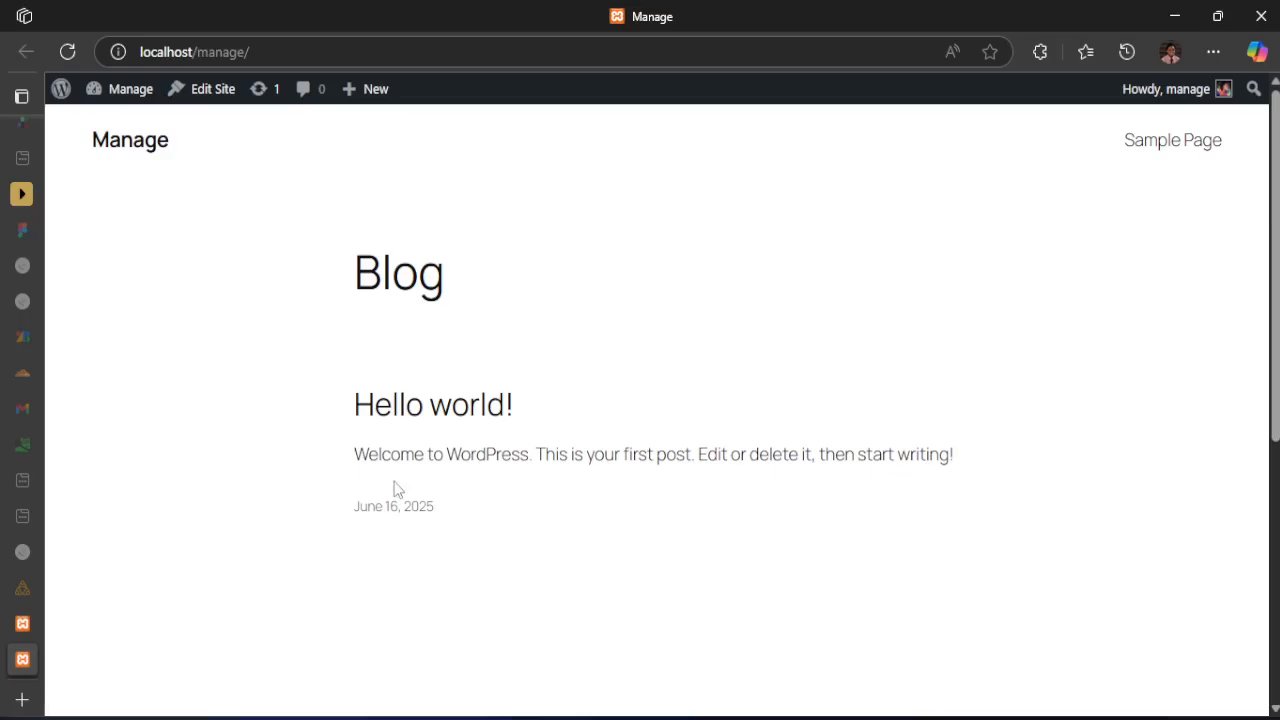
left_click(67, 52)
scroll(523, 526, "down", 5)
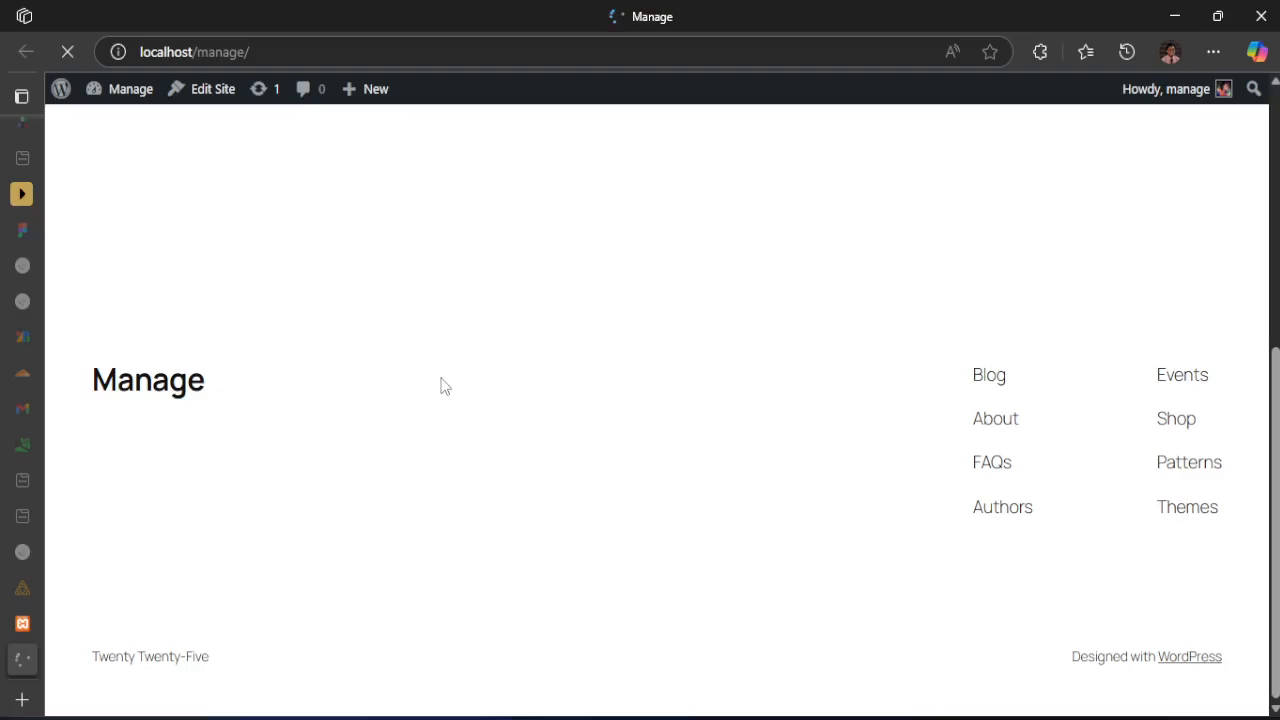
scroll(445, 386, "up", 5)
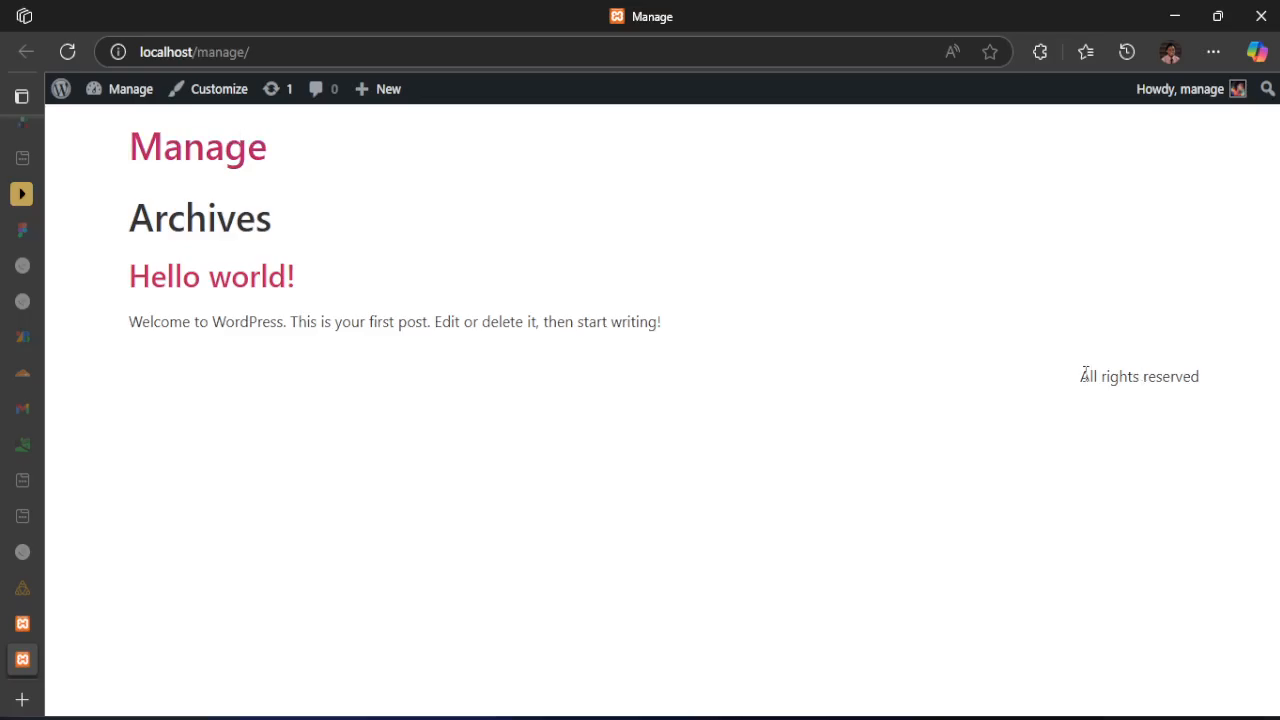
left_click_drag(1084, 370, 1211, 380)
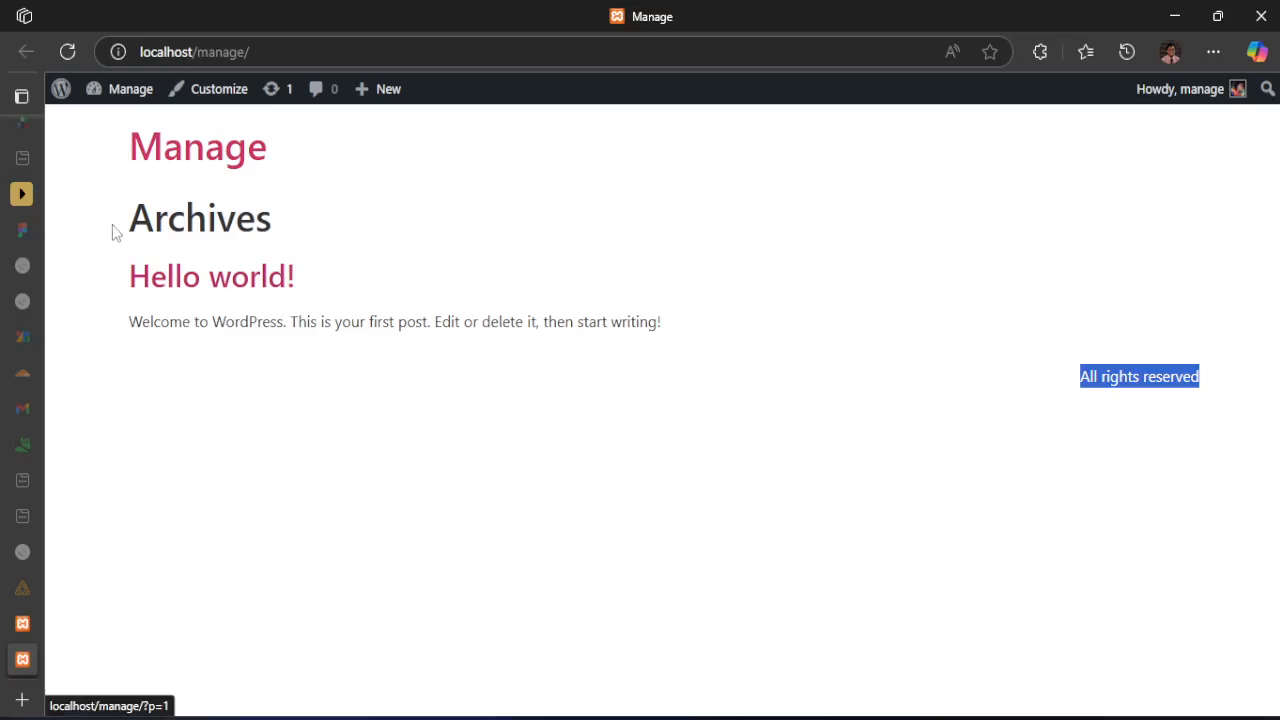
left_click_drag(112, 216, 670, 341)
left_click(489, 497)
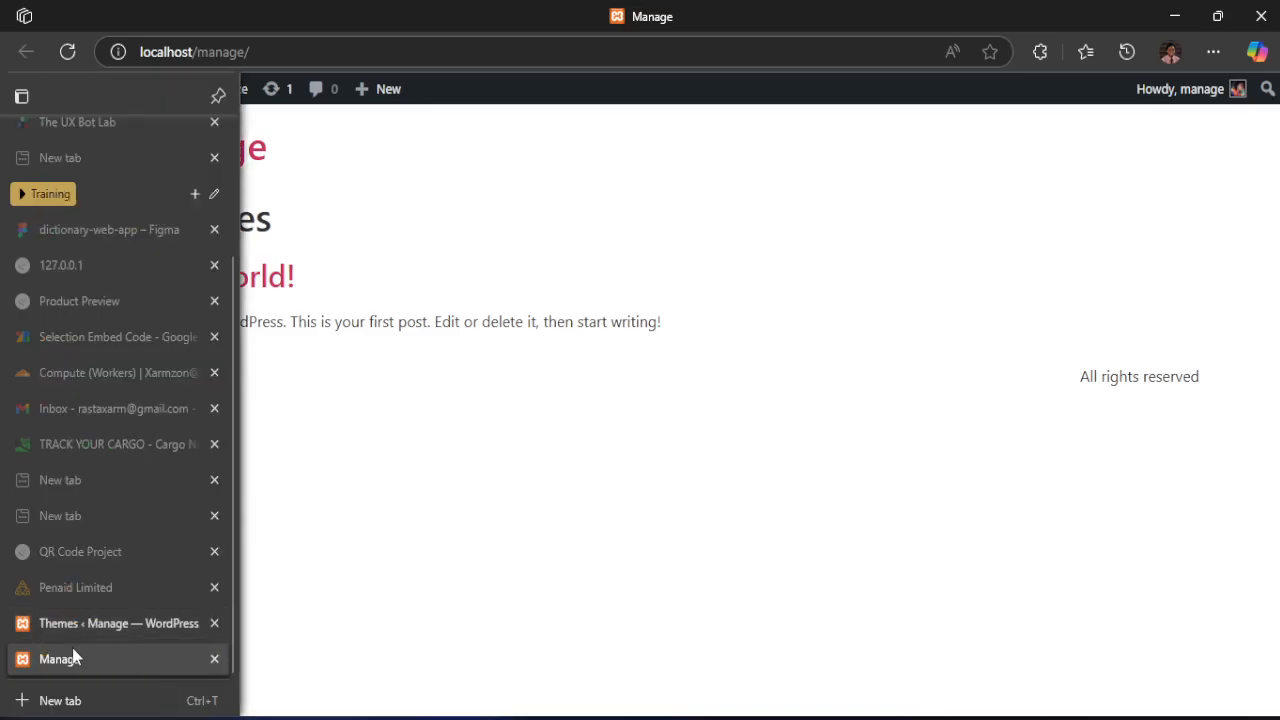
Switch to the active-states.jpg design image and examine its navigation links and overall page layout
key("alt+Tab")
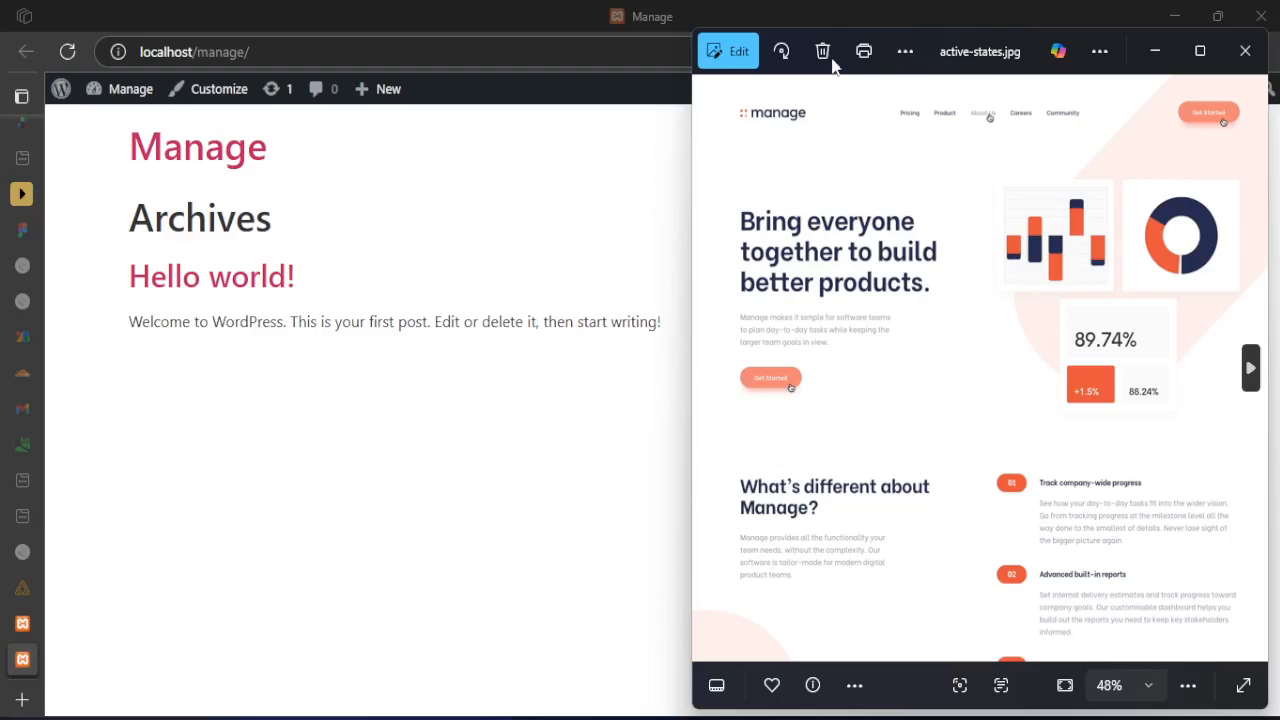
scroll(1020, 105, "up", 5)
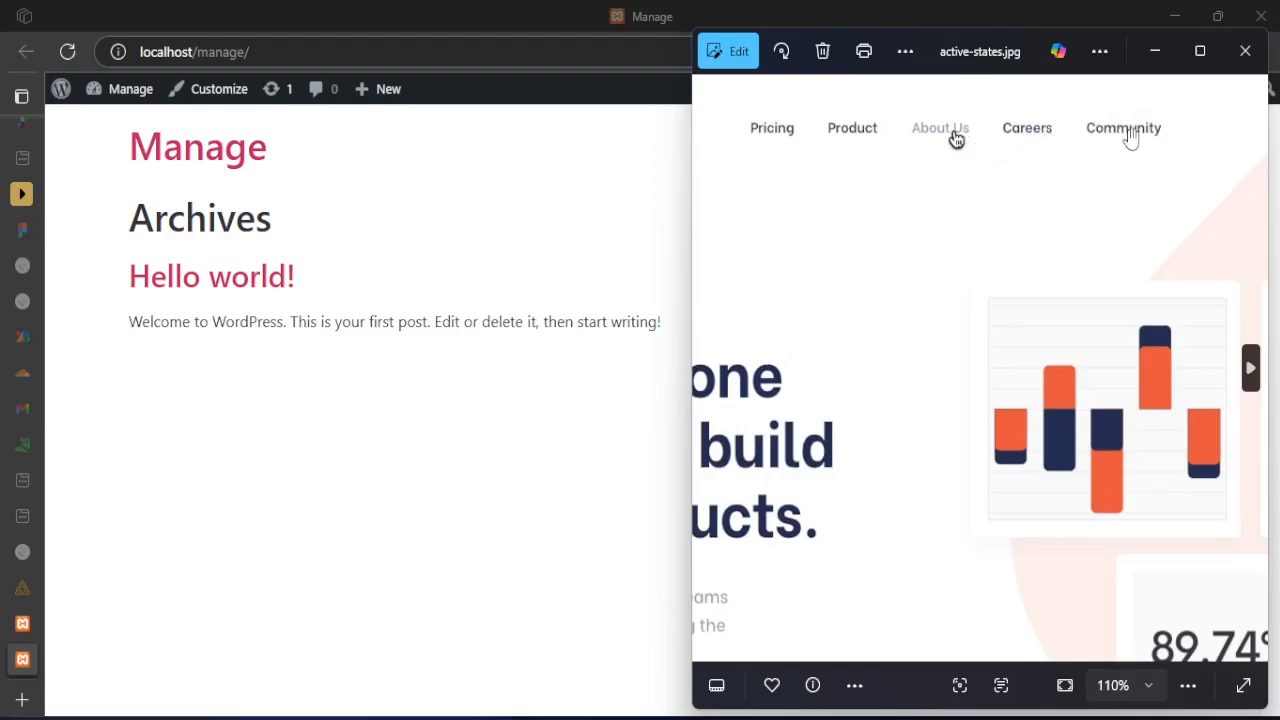
scroll(915, 225, "down", 4)
scroll(915, 225, "down", 3)
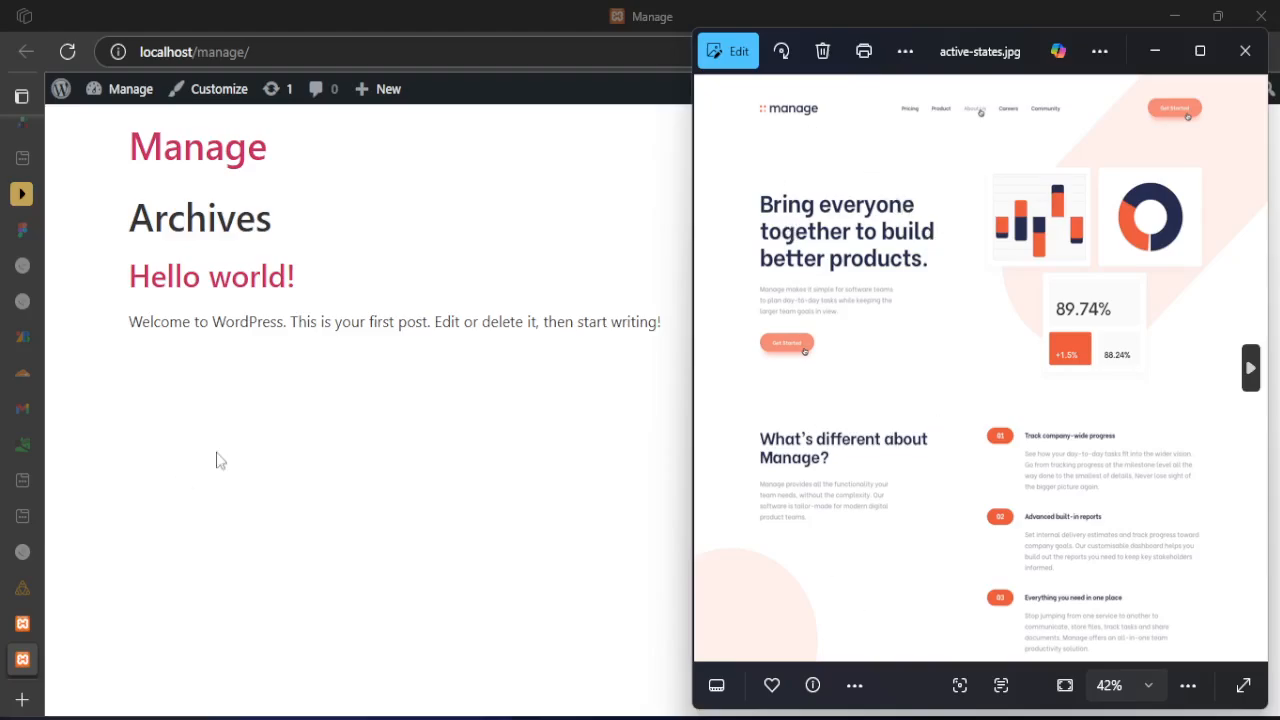
Return to the Manage site's WordPress admin and start a new page
mouse_move(14, 527)
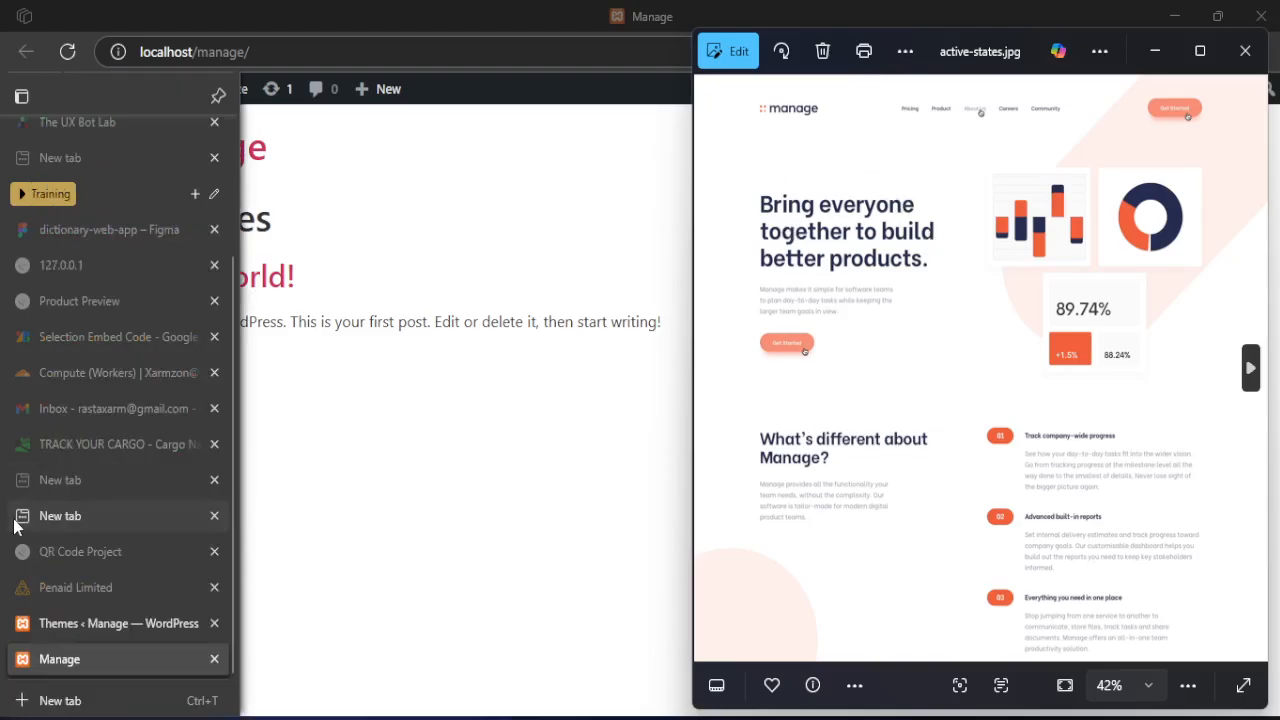
left_click(80, 627)
scroll(123, 423, "up", 3)
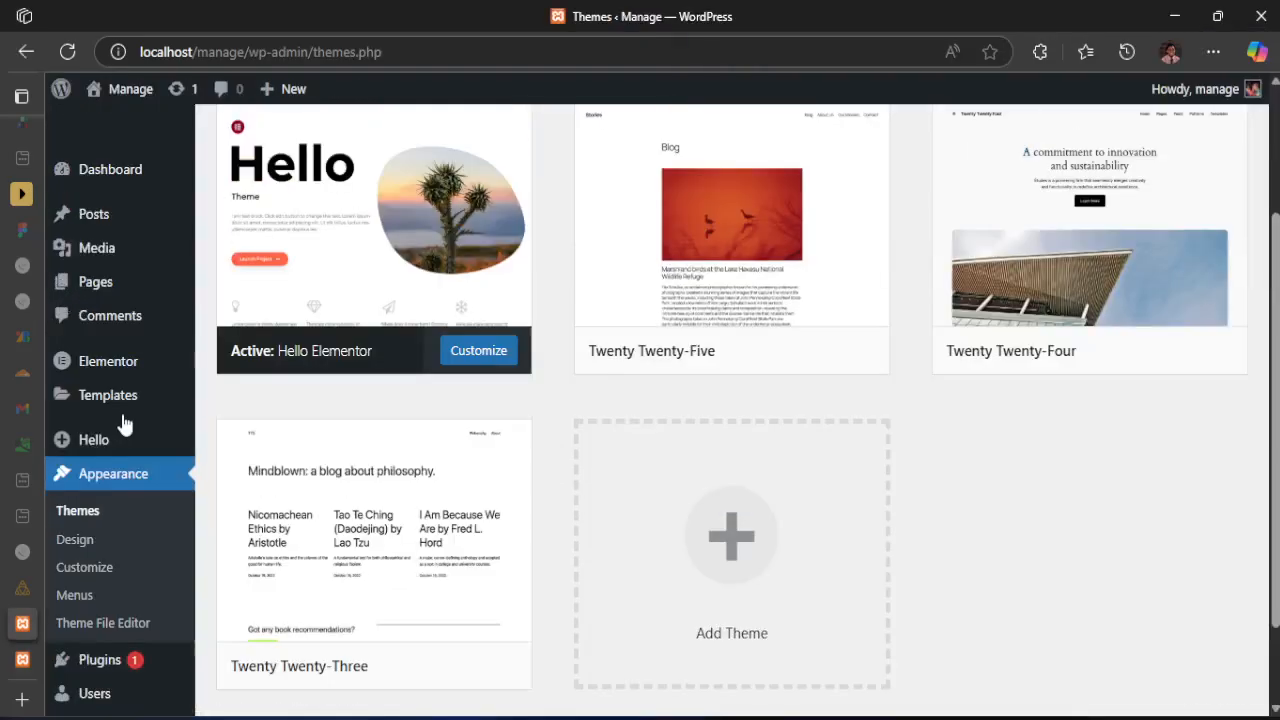
mouse_move(98, 250)
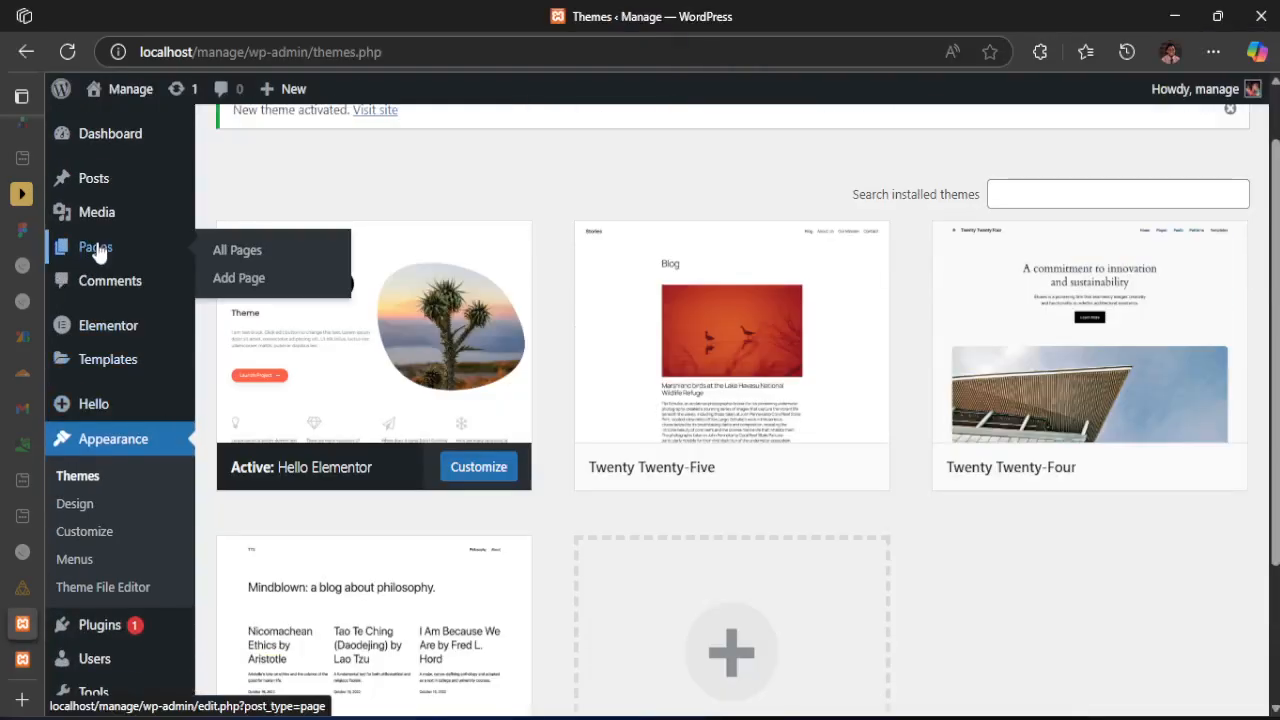
left_click(241, 289)
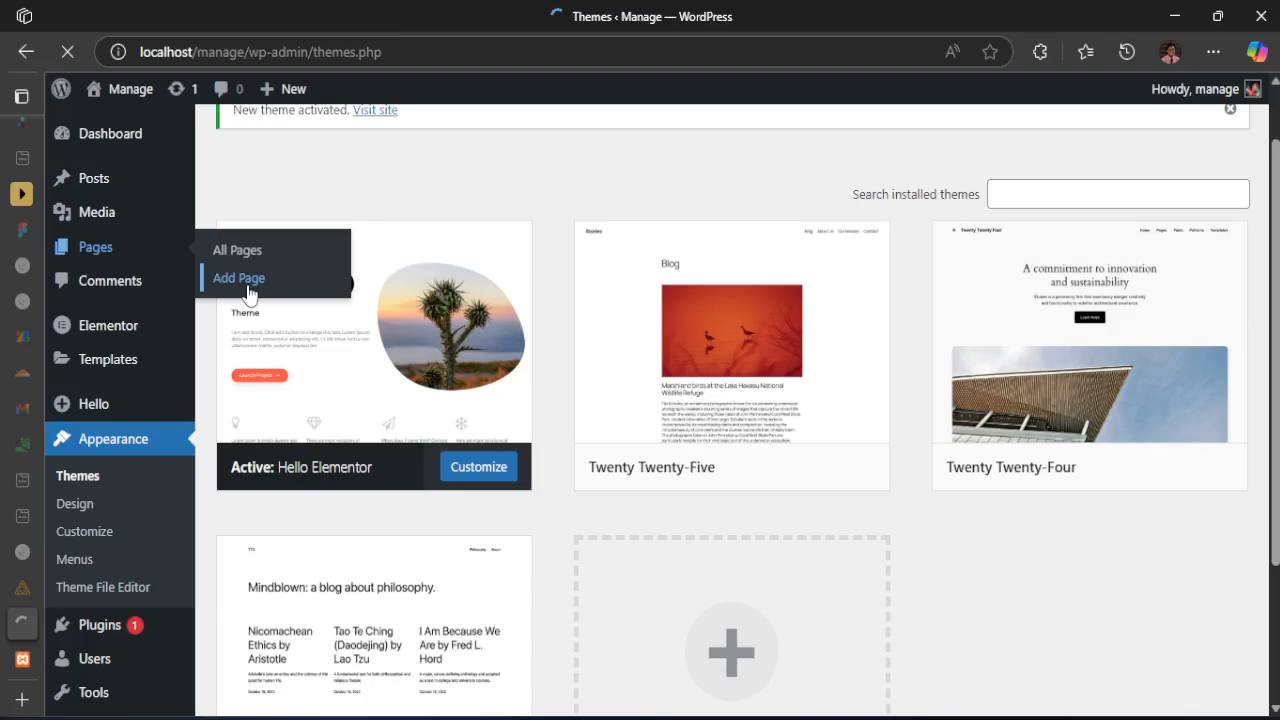
scroll(568, 497, "up", 1)
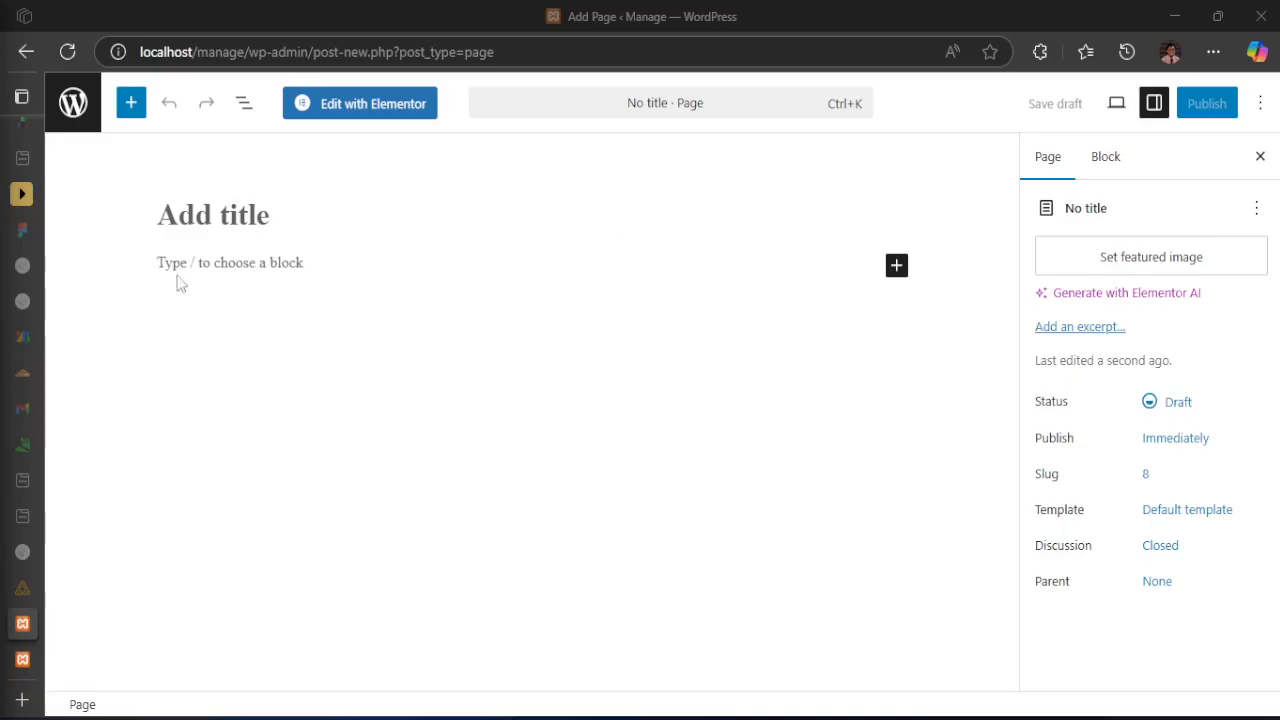
Title the new page Homepage and publish it immediately with public visibility
left_click(191, 214)
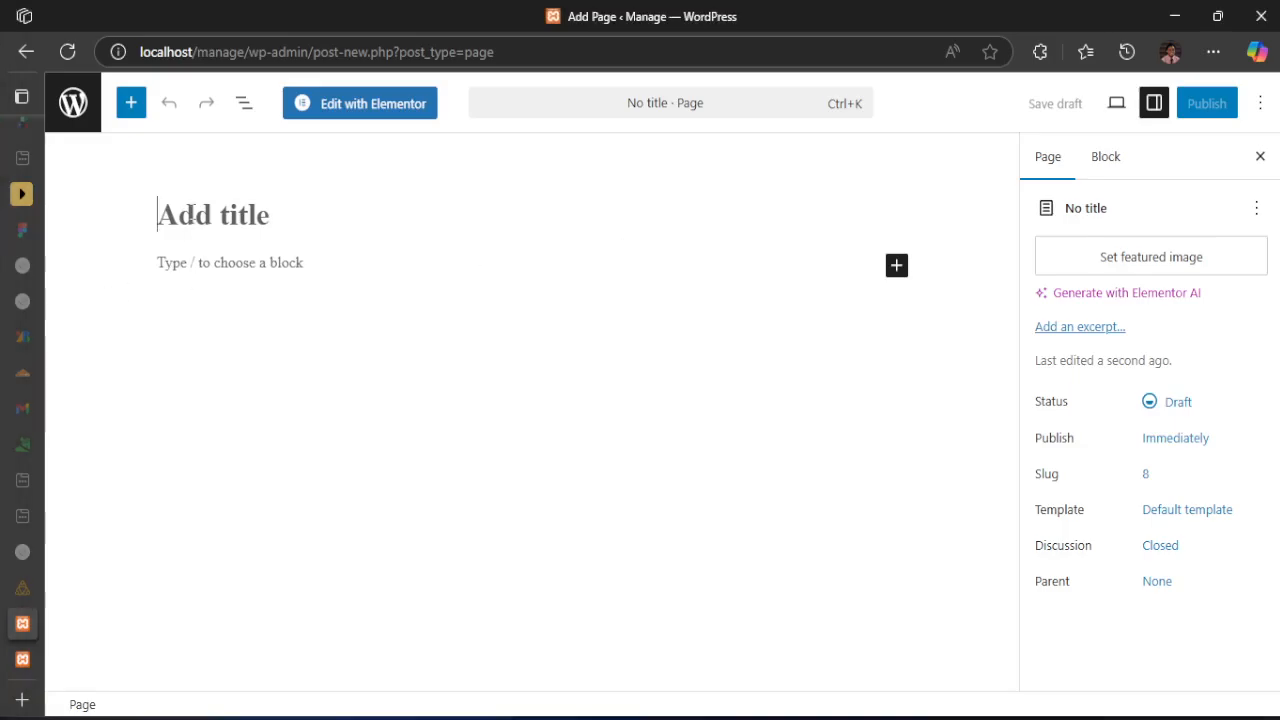
type("Homepage")
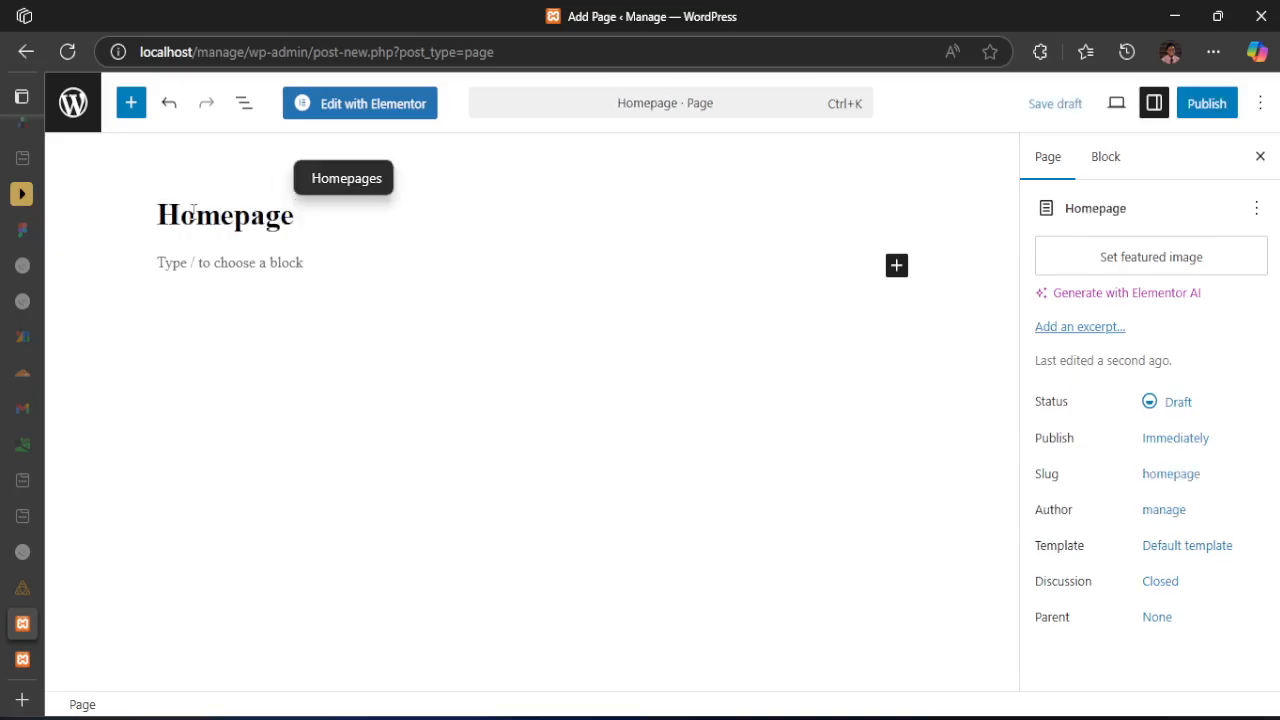
left_click(161, 215)
left_click_drag(161, 215, 306, 215)
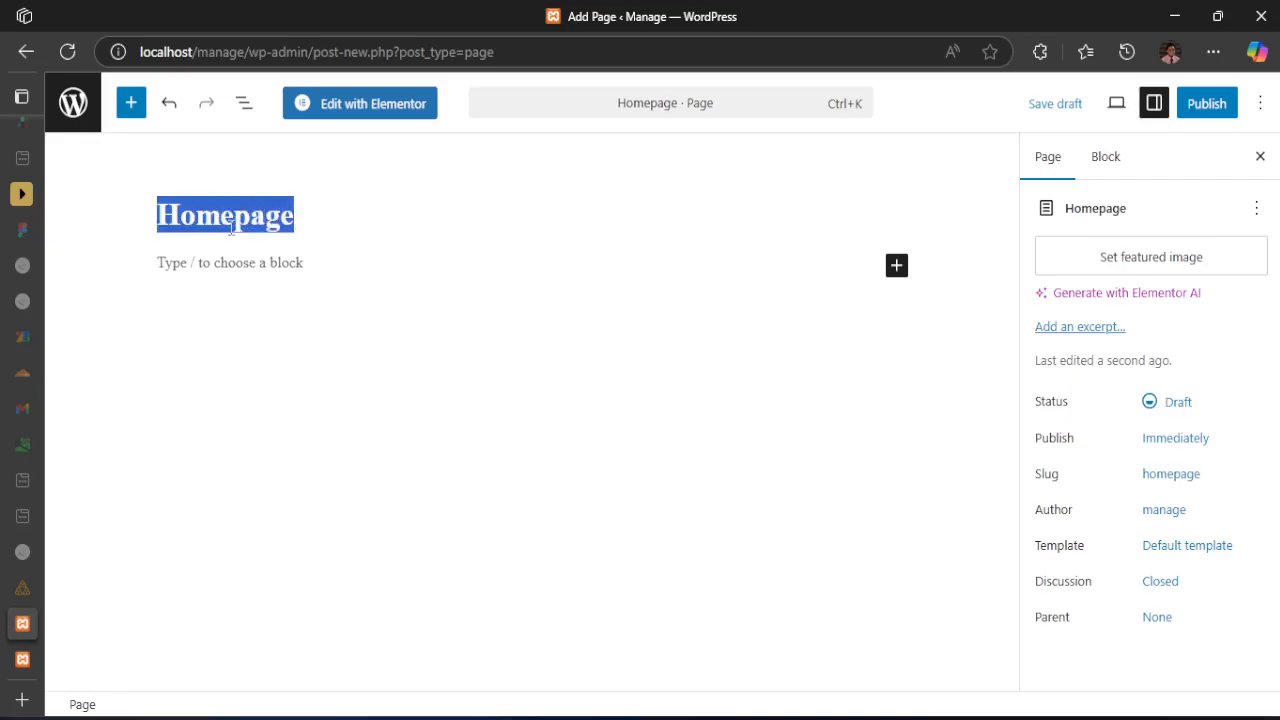
left_click(1202, 110)
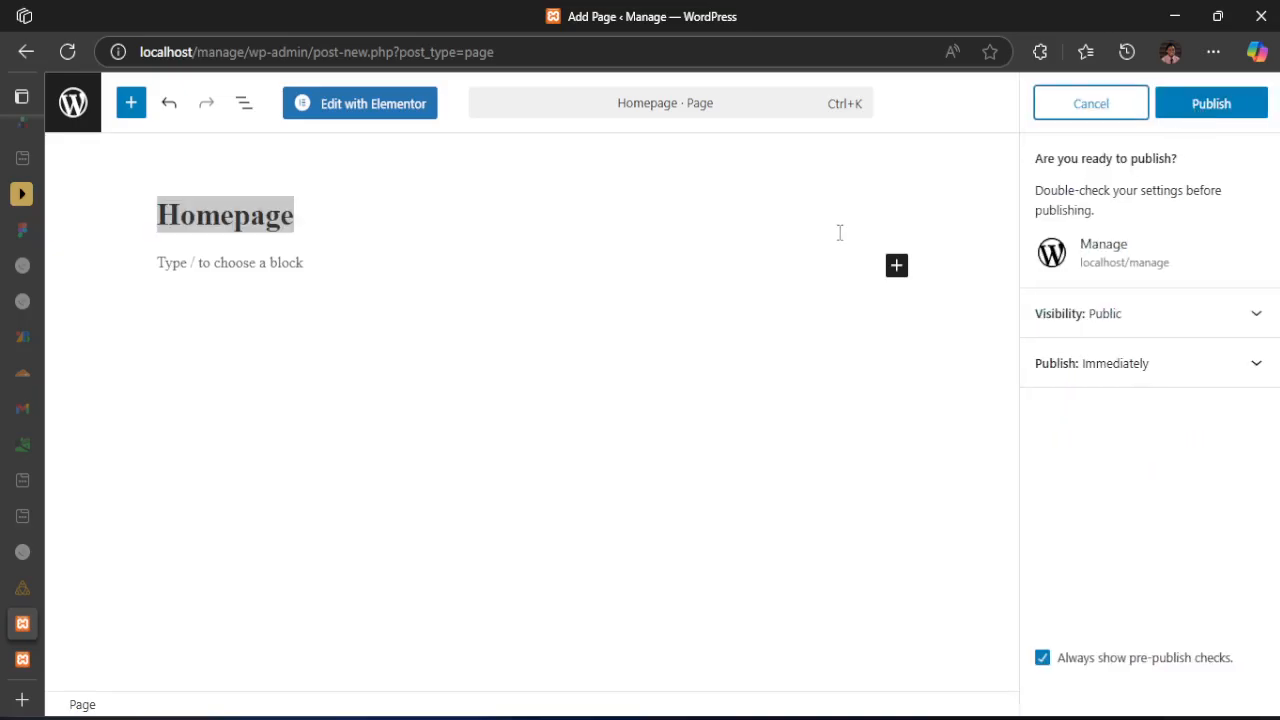
left_click(1205, 108)
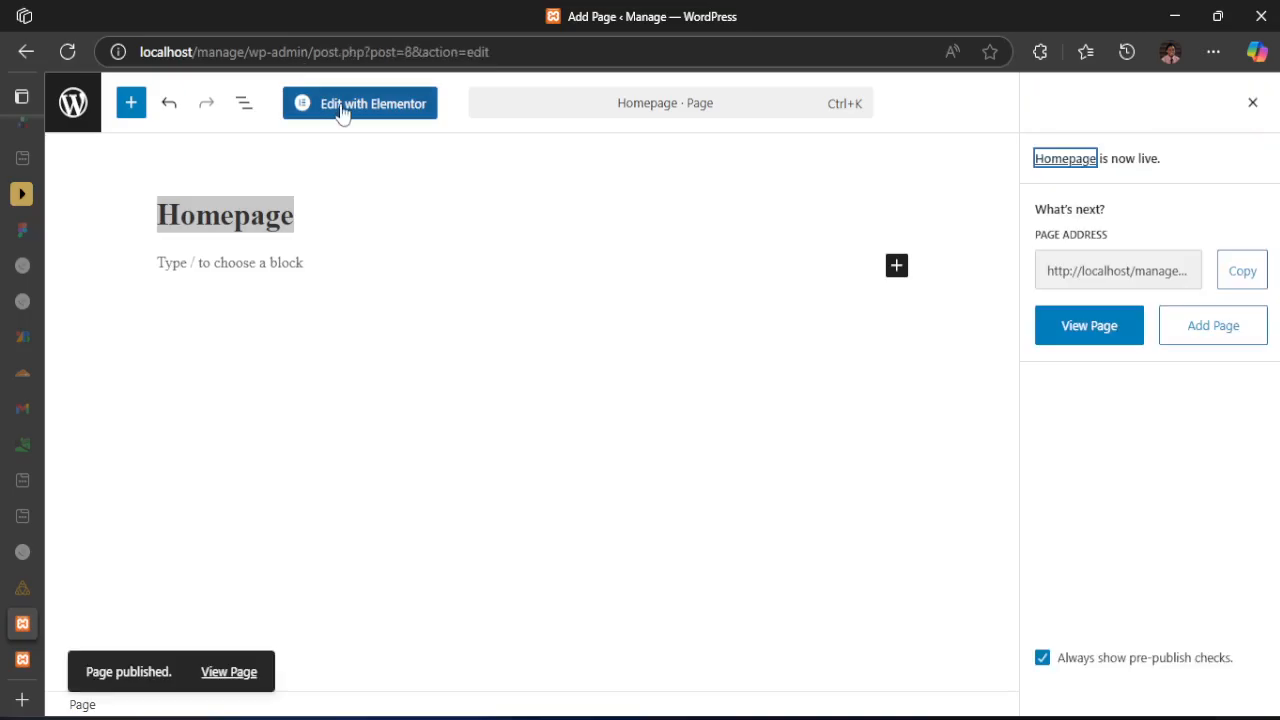
Examine the published Homepage's page address, highlighting the page ID part of the URL
left_click(1150, 284)
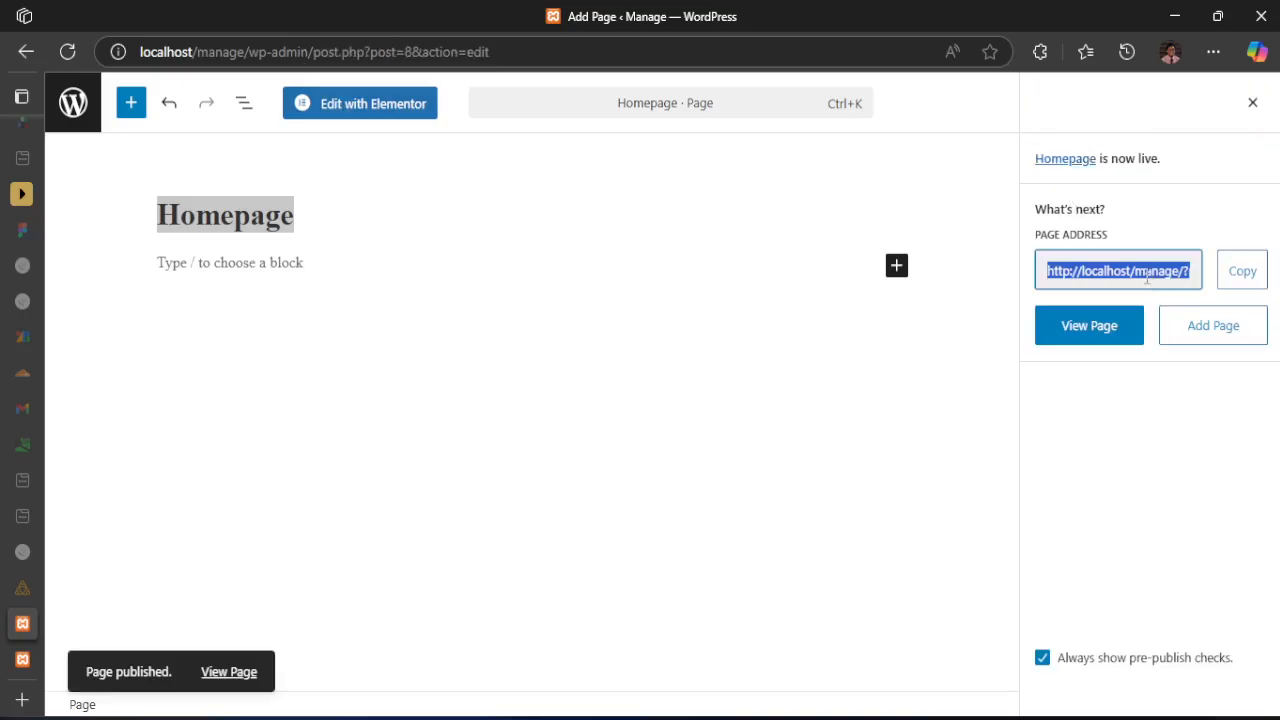
scroll(1147, 280, "right", 1)
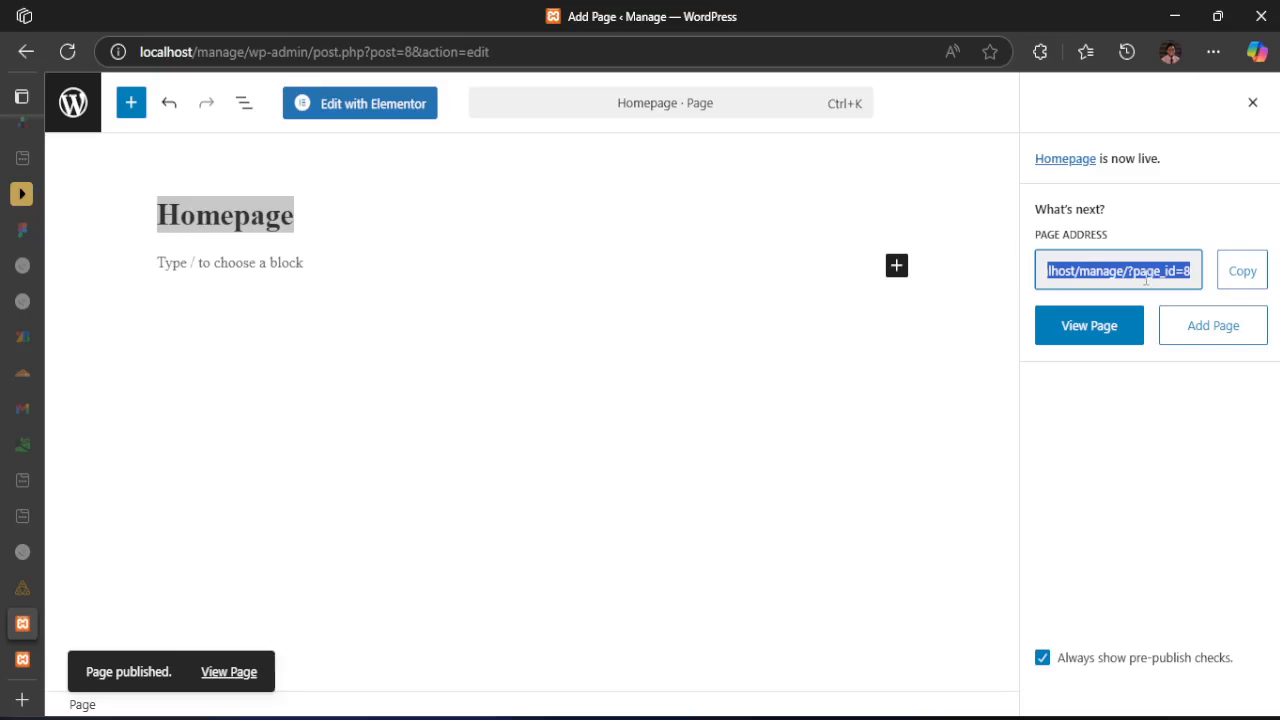
left_click(1136, 281)
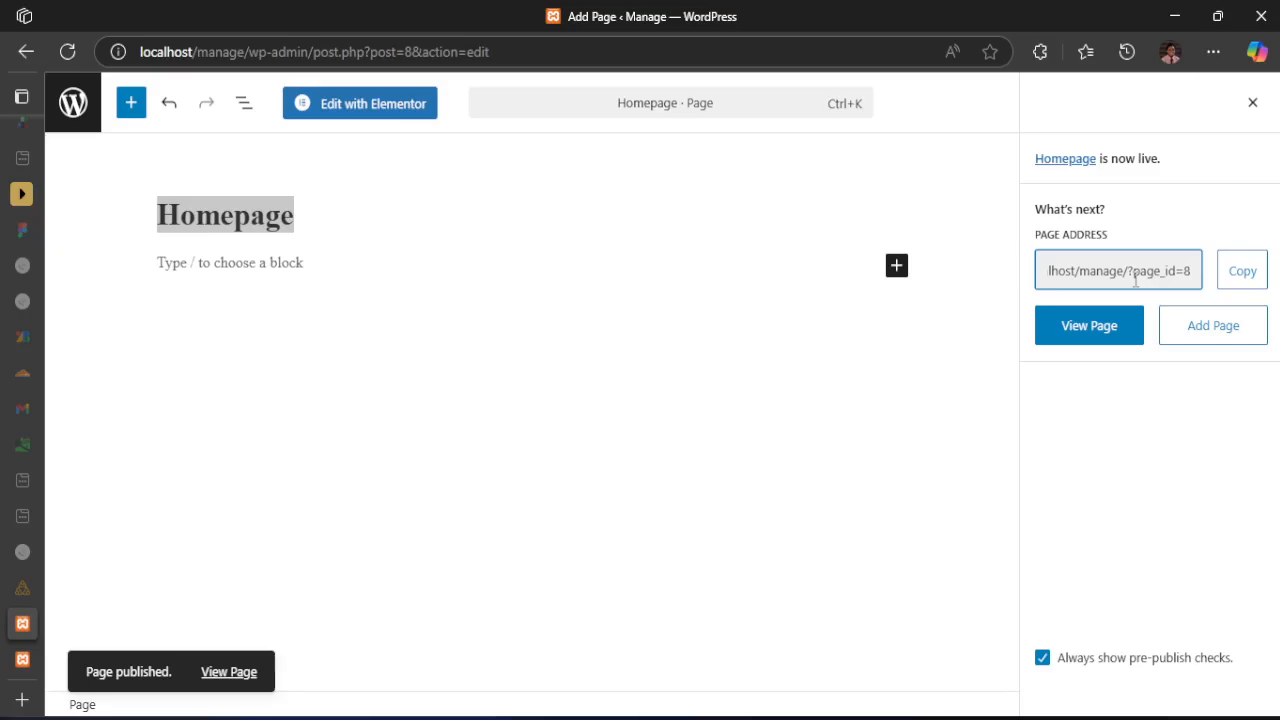
left_click_drag(1134, 276, 1213, 286)
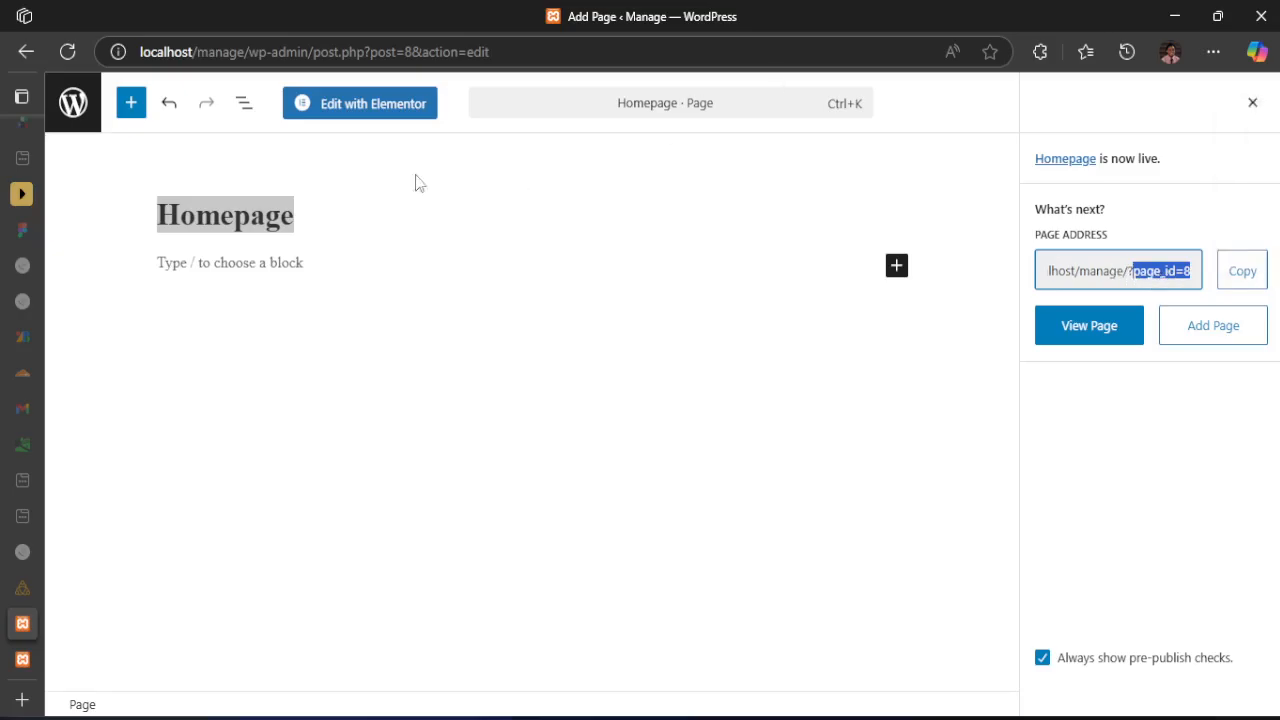
left_click(1158, 271)
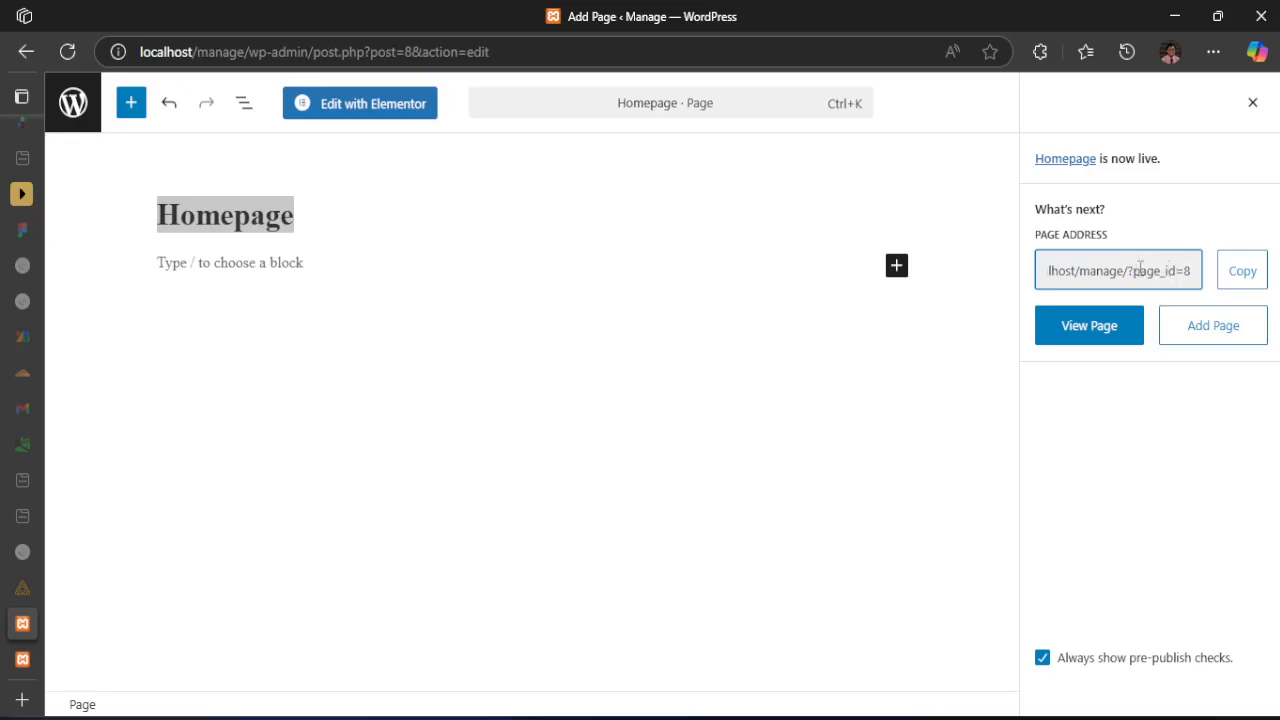
left_click_drag(1134, 270, 1214, 272)
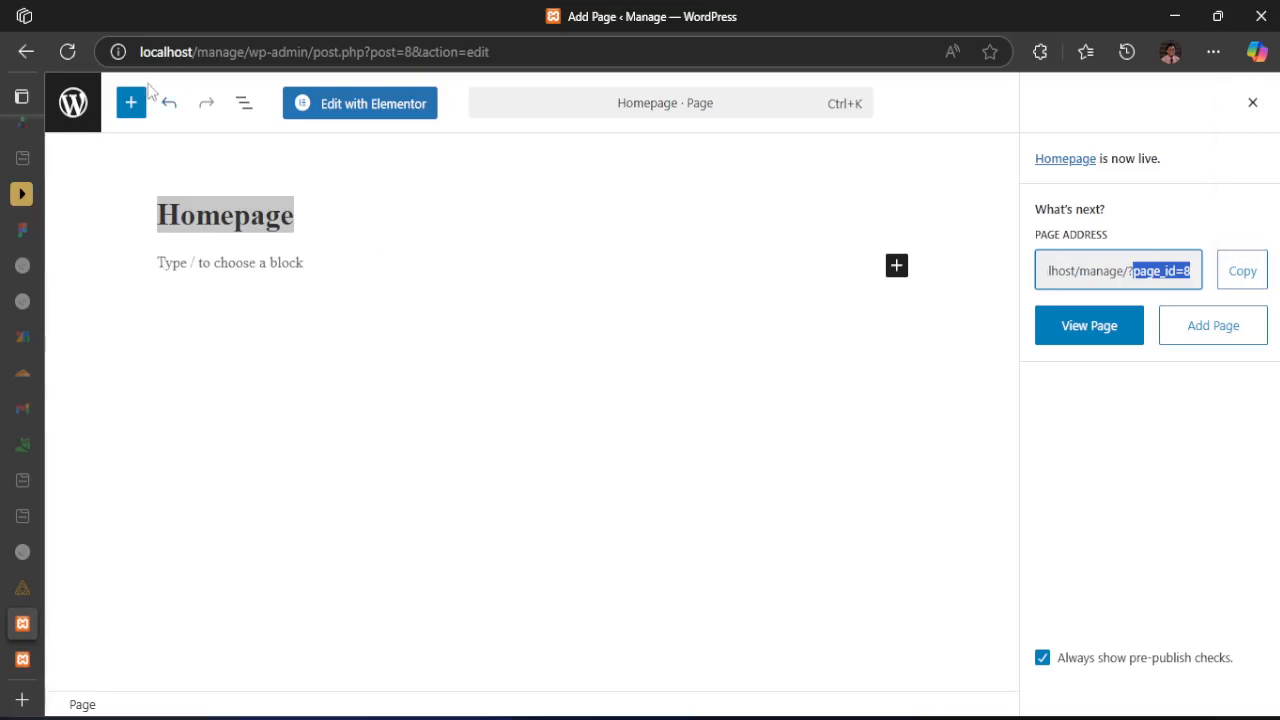
Leave the page editor and open the site's permalink settings, checking the example URL of the Plain structure
left_click(74, 112)
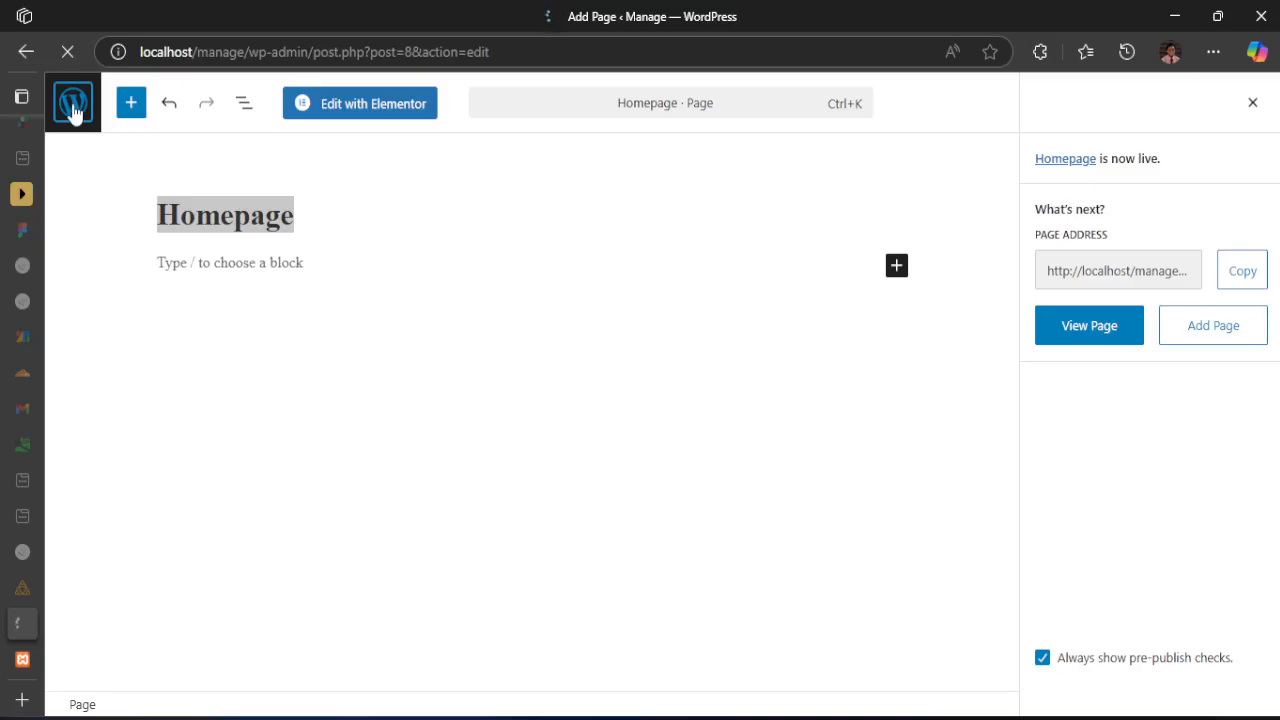
left_click(1145, 268)
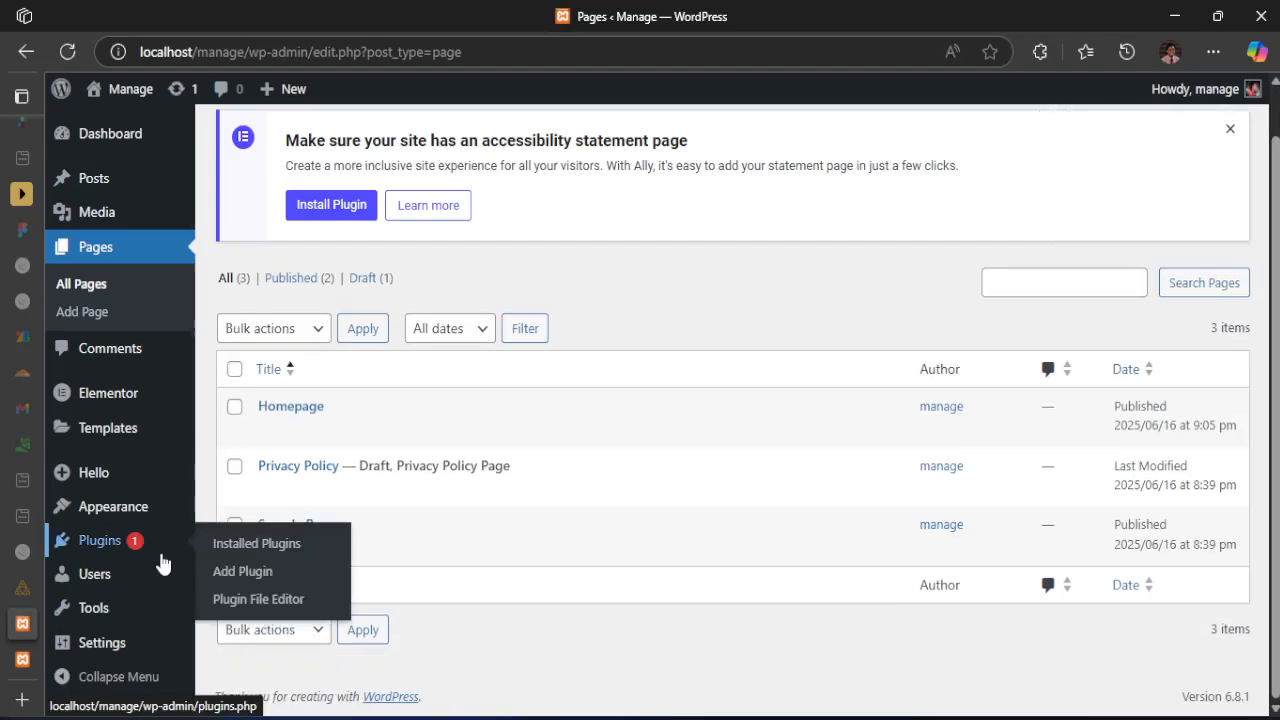
mouse_move(117, 651)
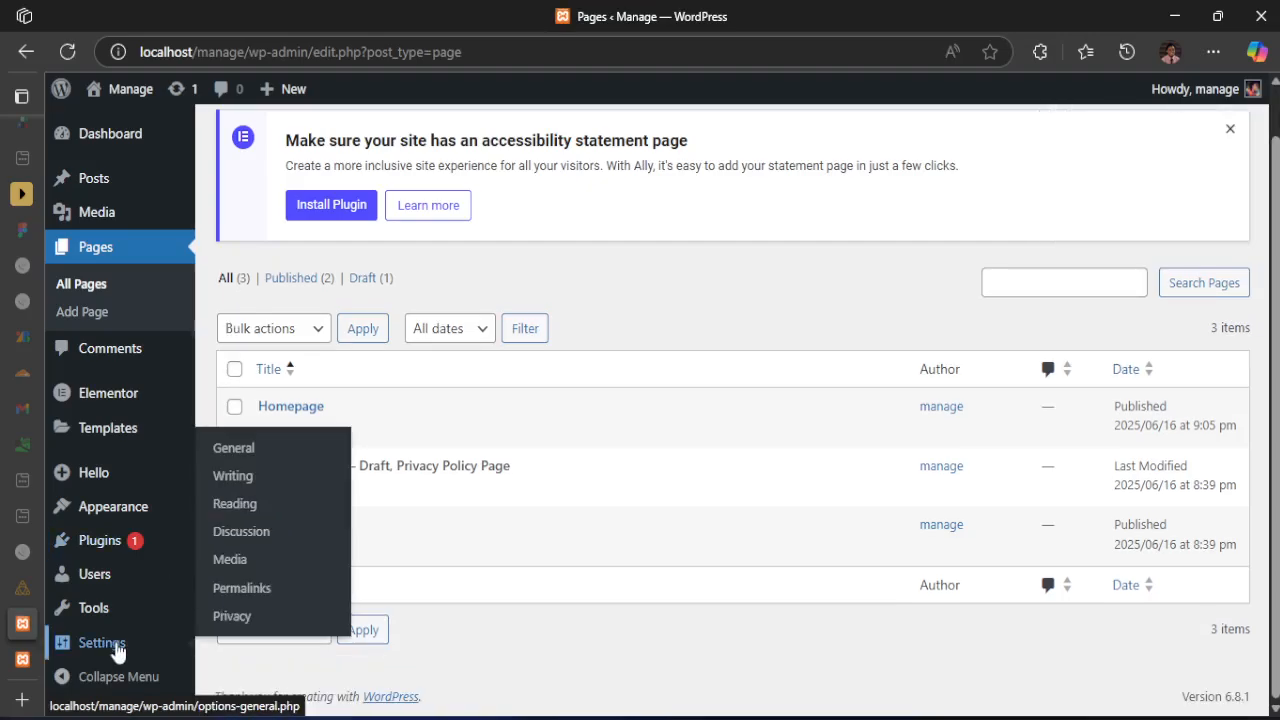
left_click(251, 601)
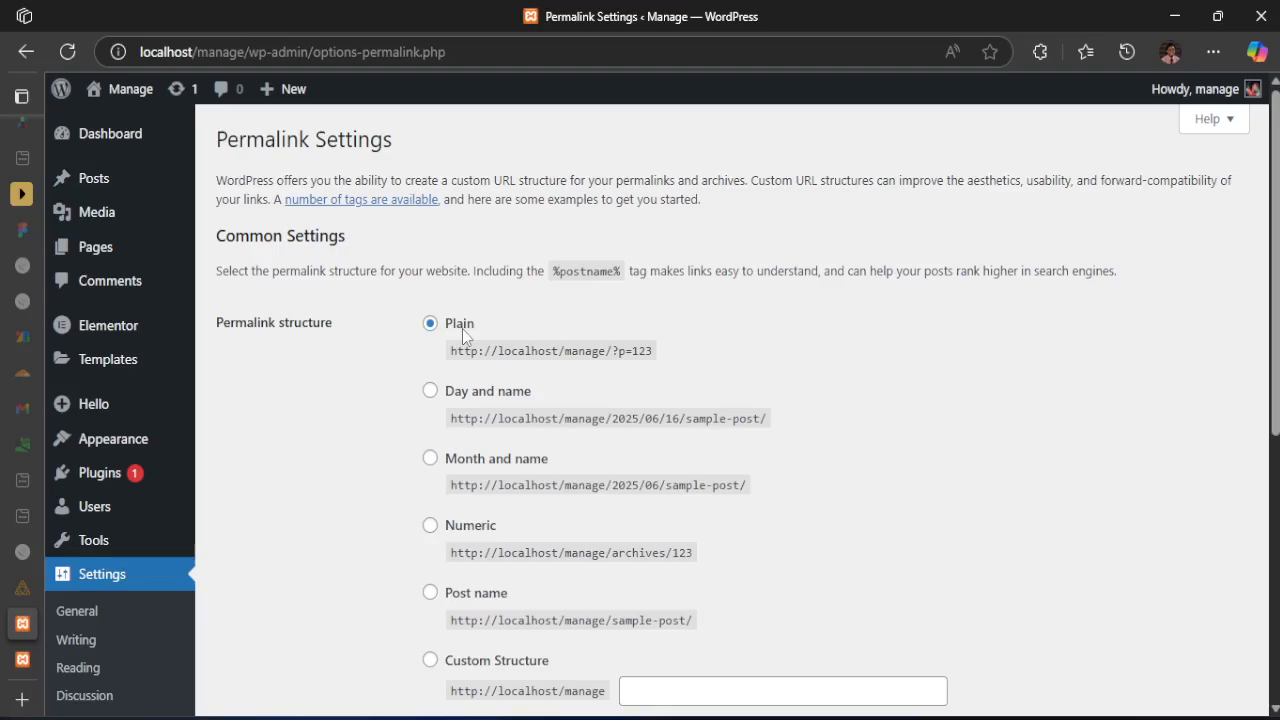
left_click_drag(654, 354, 621, 362)
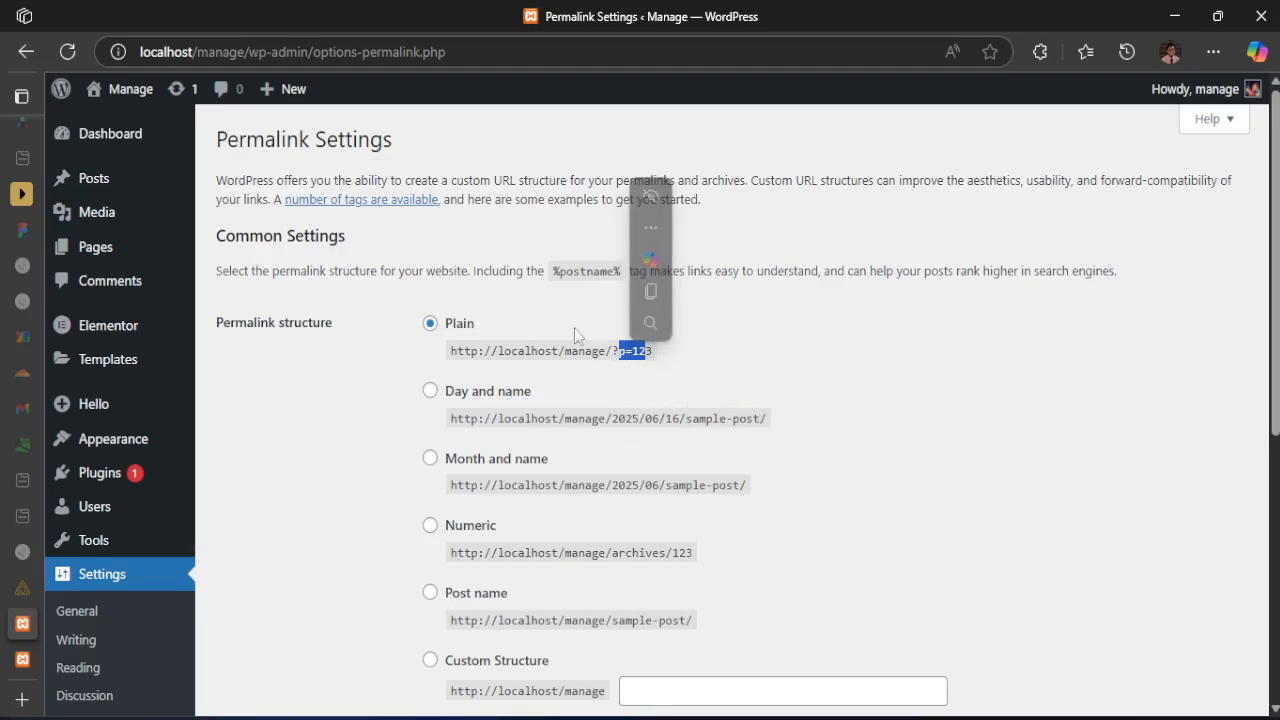
left_click_drag(624, 362, 629, 356)
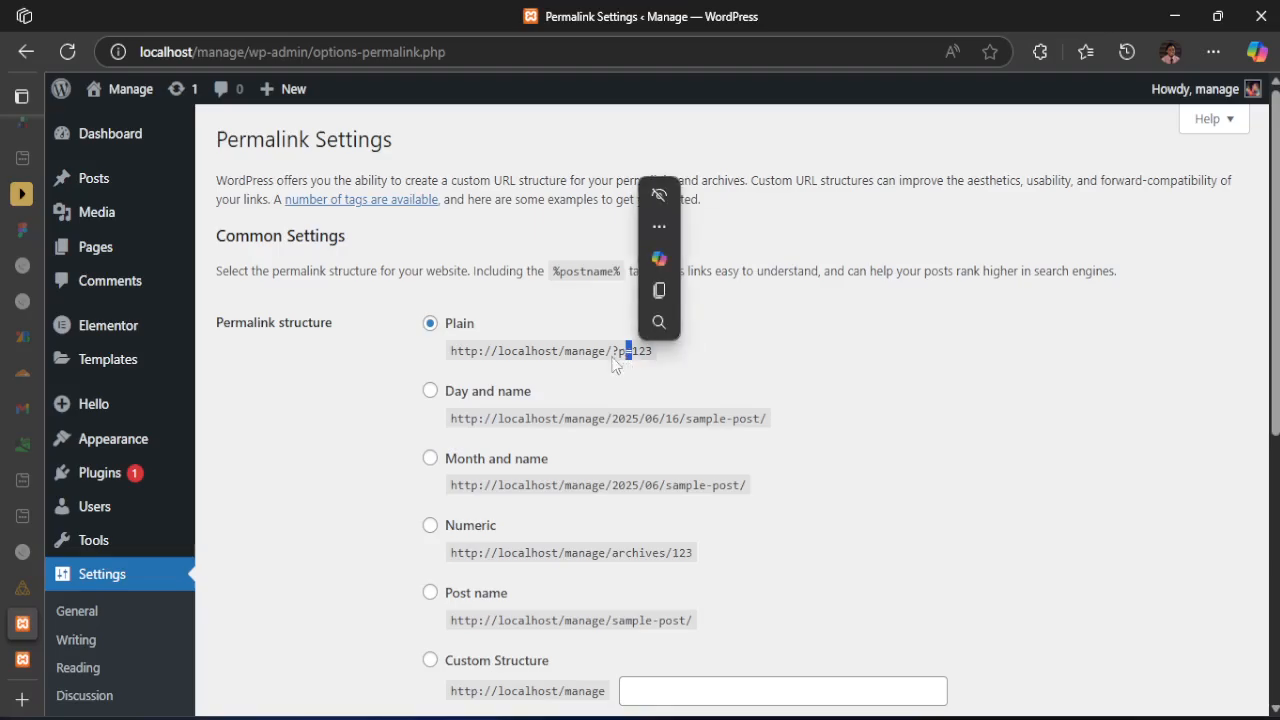
Set the permalink structure to Post name and save the permalink settings
left_click(431, 594)
scroll(606, 536, "down", 1)
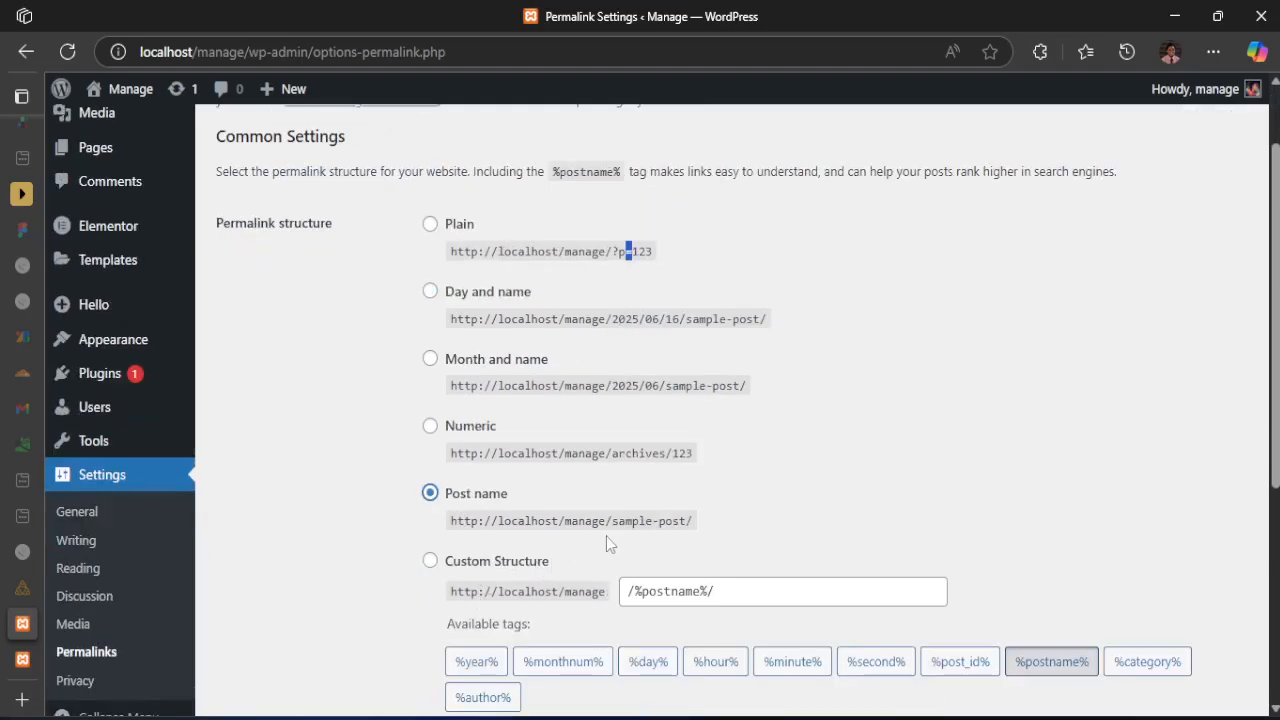
left_click_drag(611, 521, 681, 526)
mouse_move(713, 490)
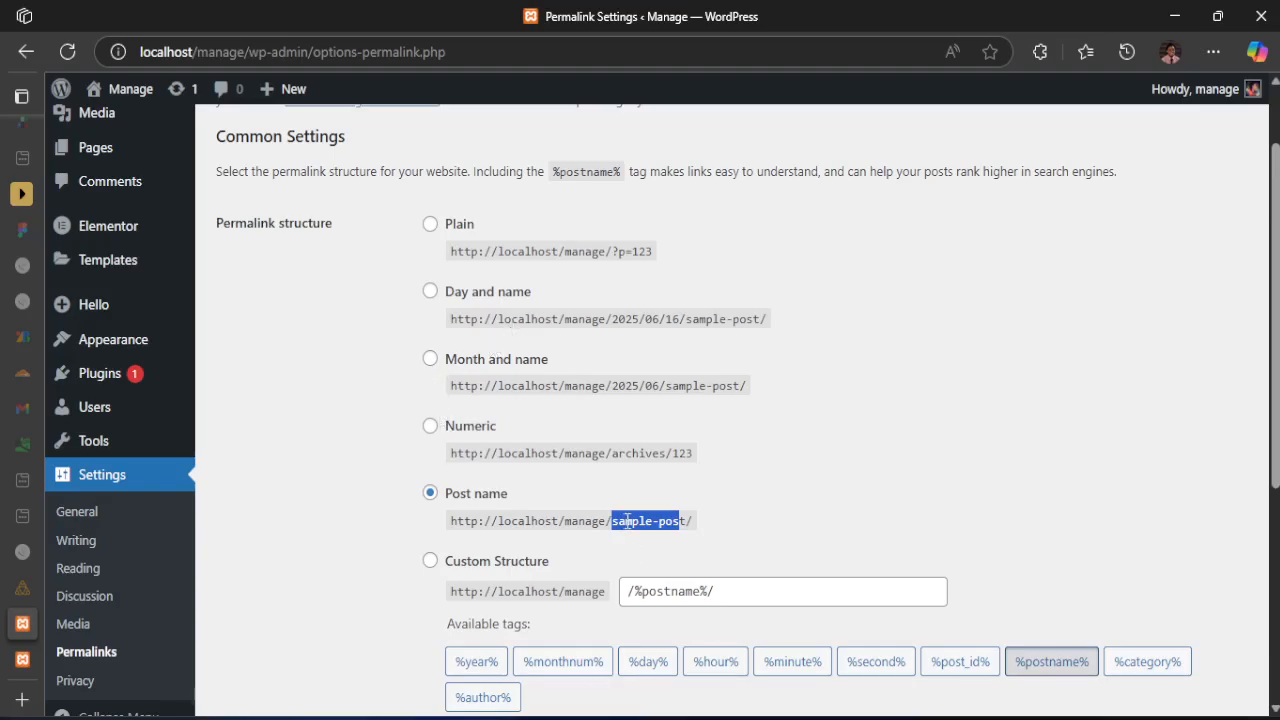
scroll(640, 525, "down", 2)
scroll(663, 528, "up", 3)
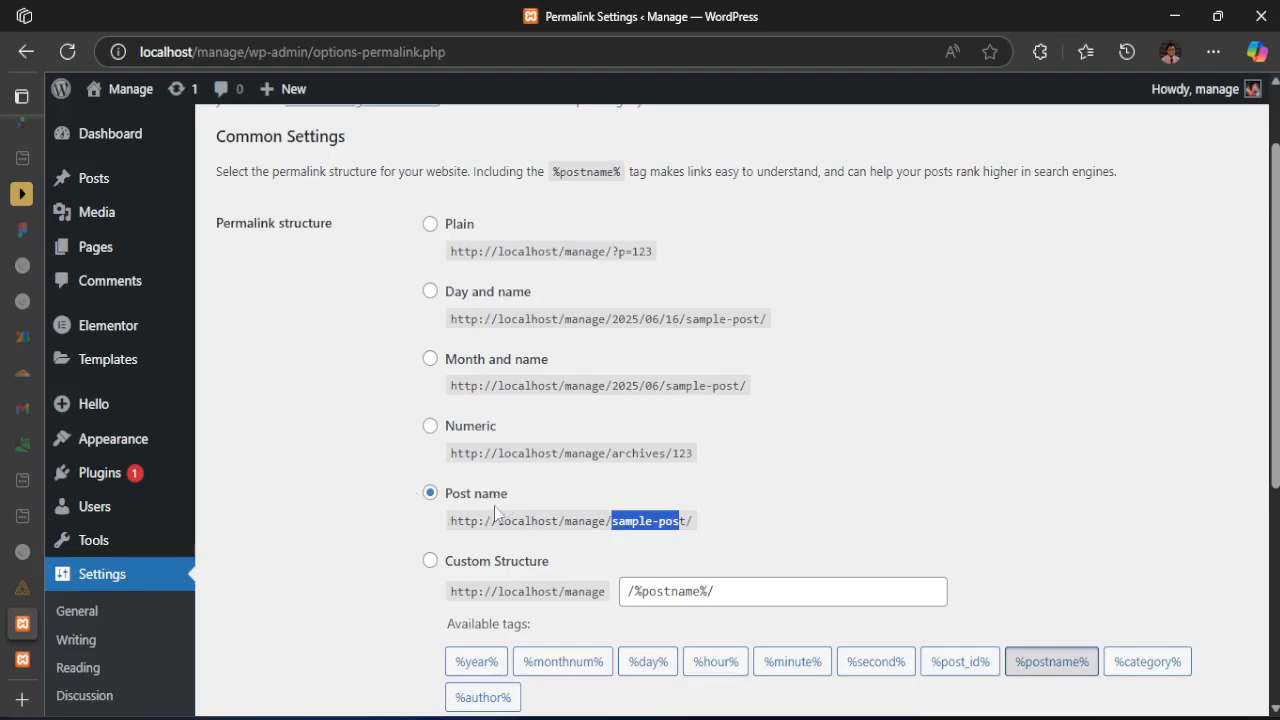
scroll(503, 508, "down", 4)
left_click(245, 616)
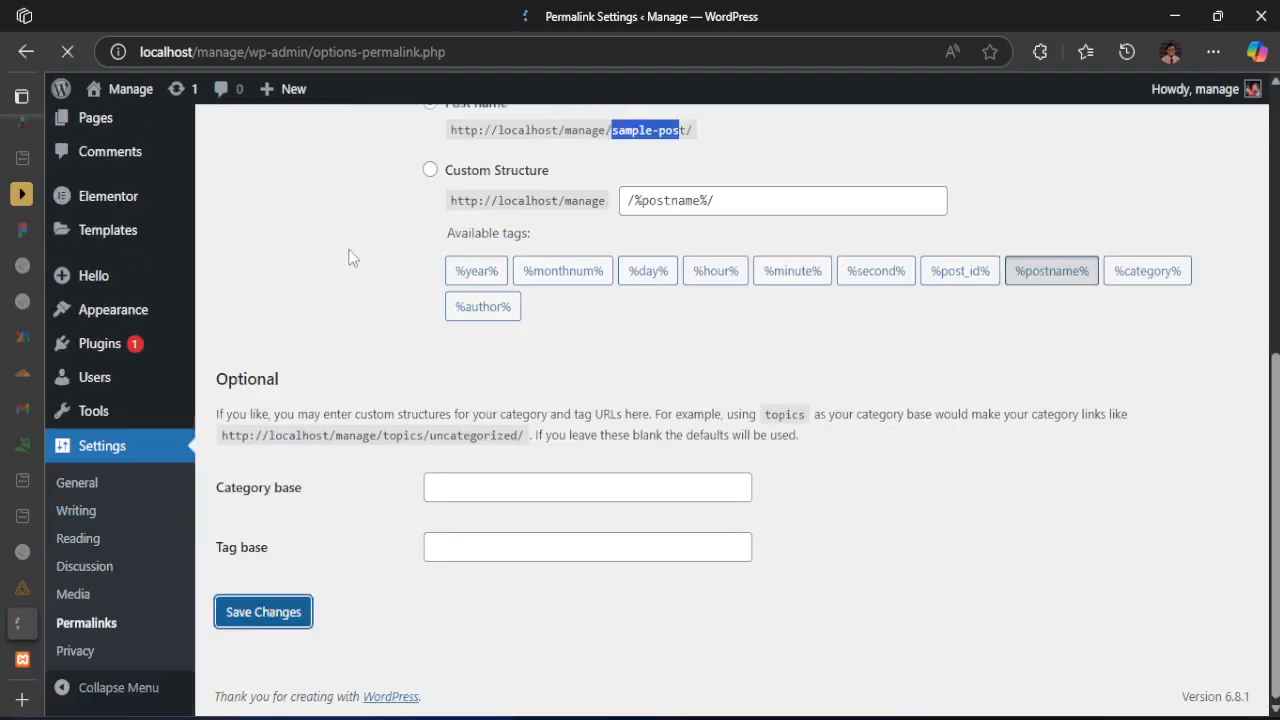
scroll(355, 265, "up", 3)
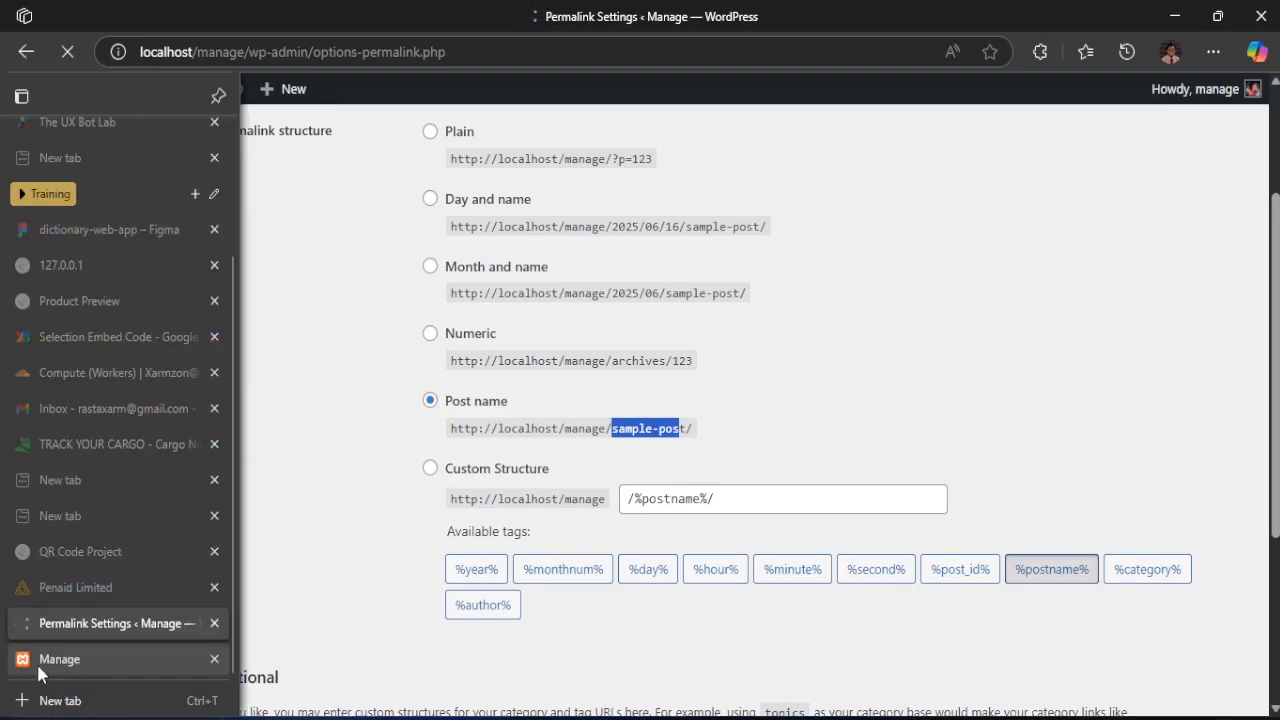
Reload the Manage site's front page and check its Archives heading and Hello world! post
left_click(36, 661)
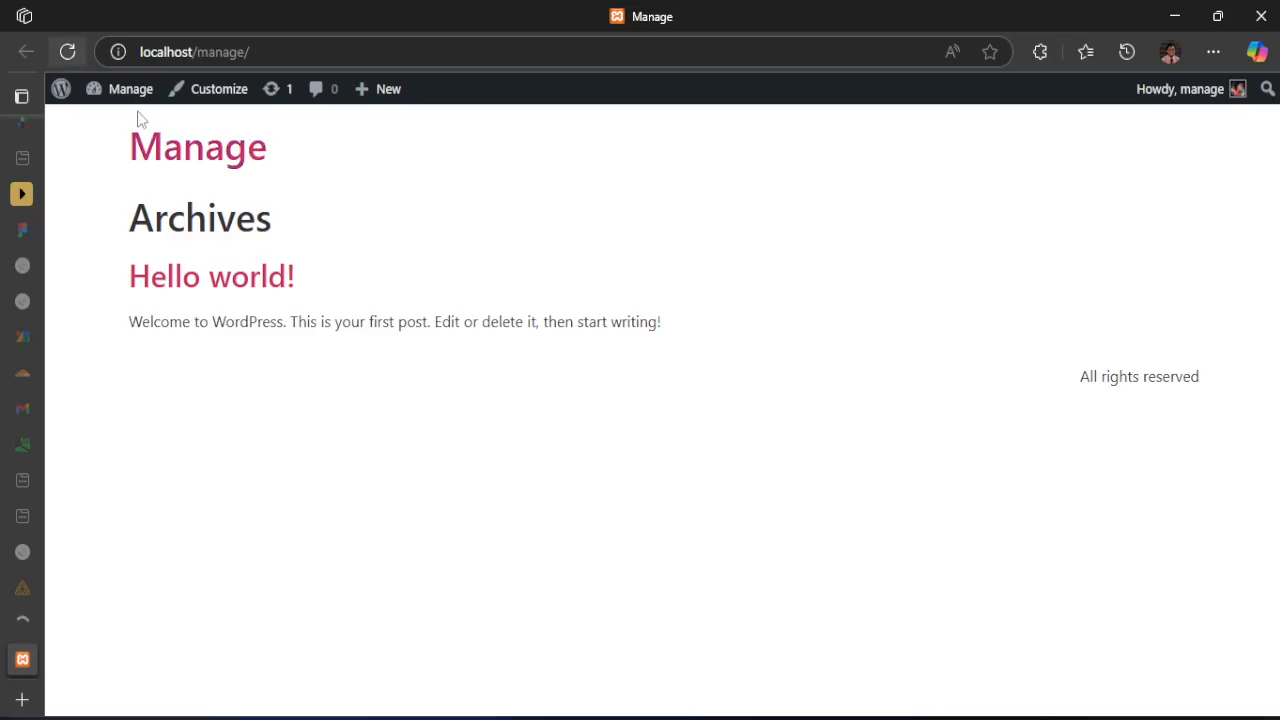
left_click(67, 52)
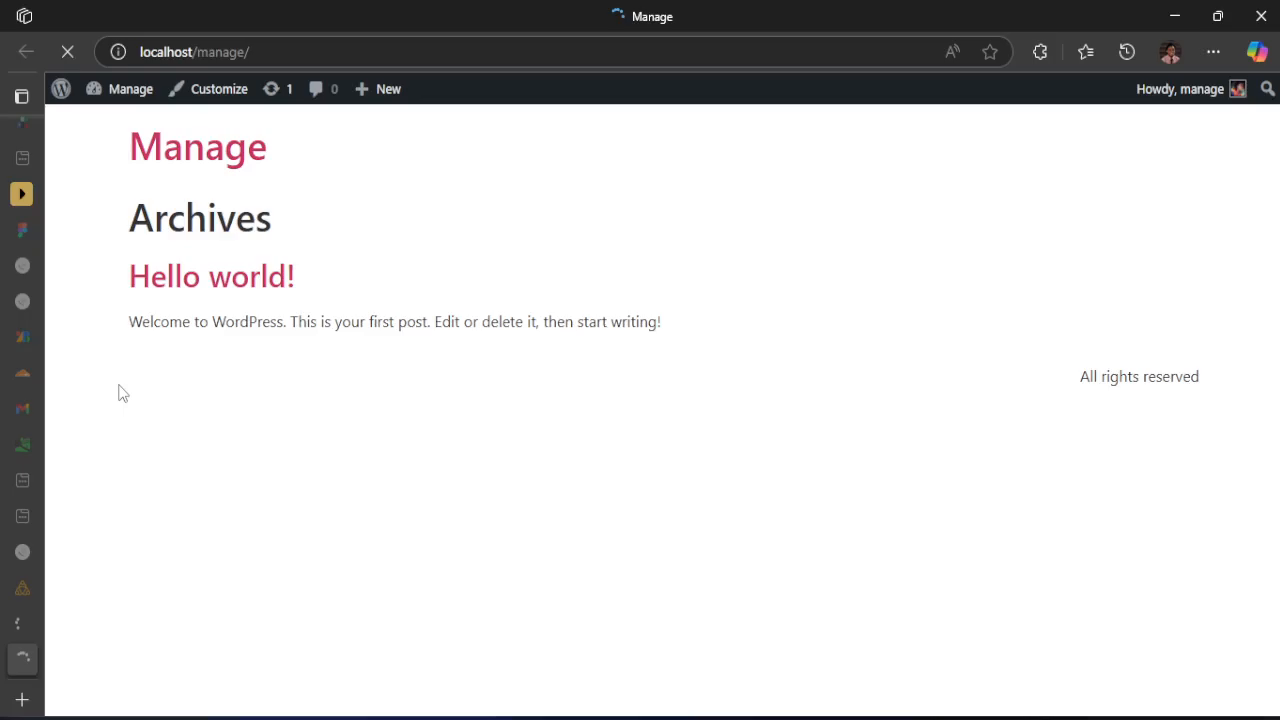
left_click_drag(100, 214, 523, 291)
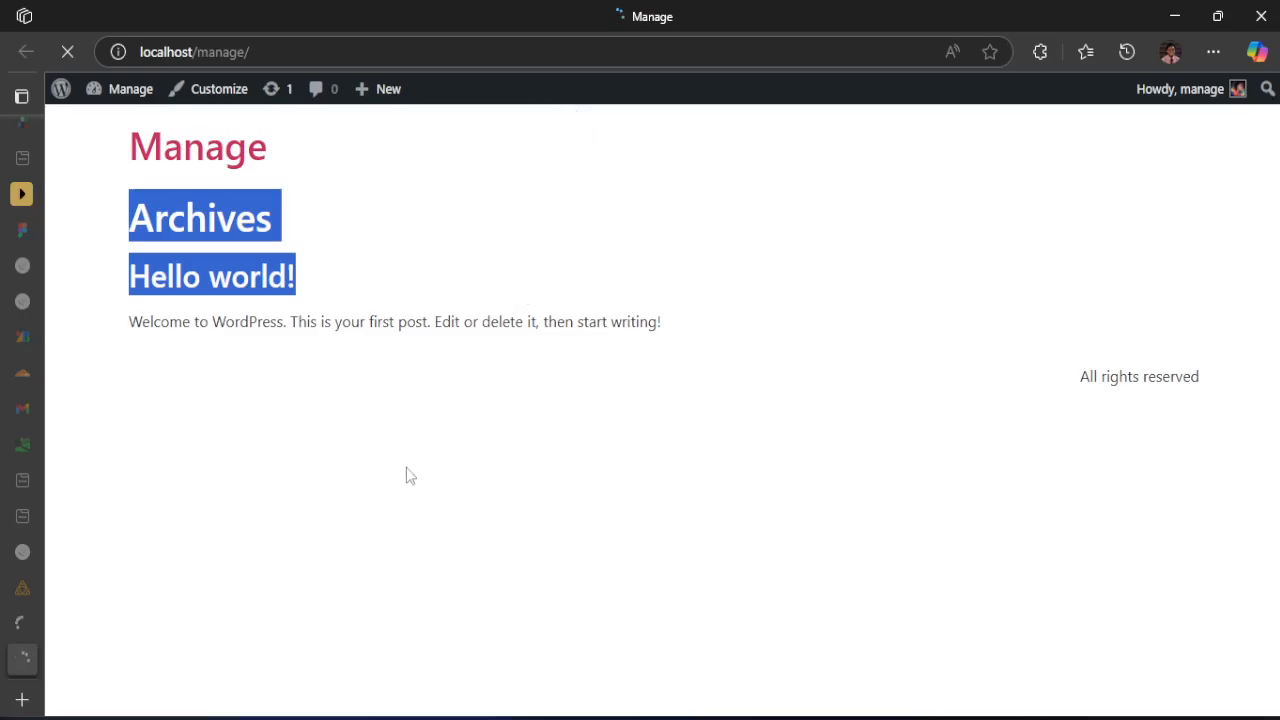
left_click(433, 281)
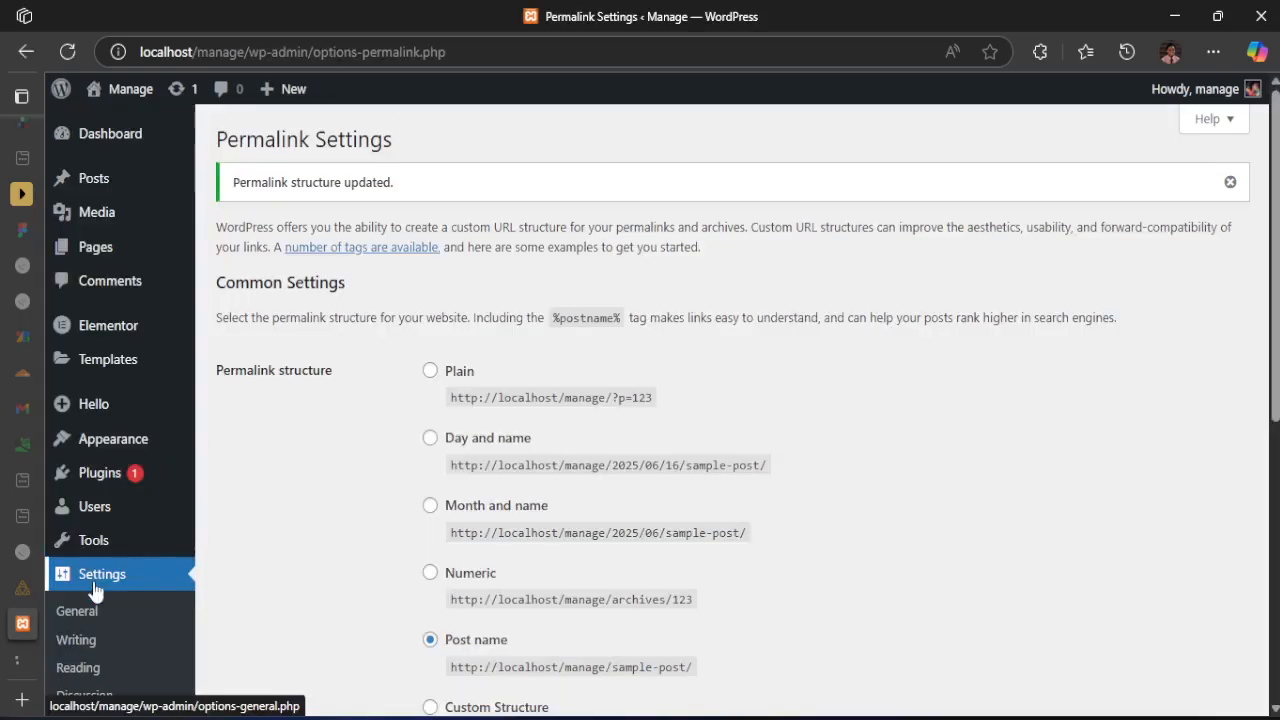
Open the site's reading settings and compare the Your latest posts homepage option with the live front page
left_click(78, 668)
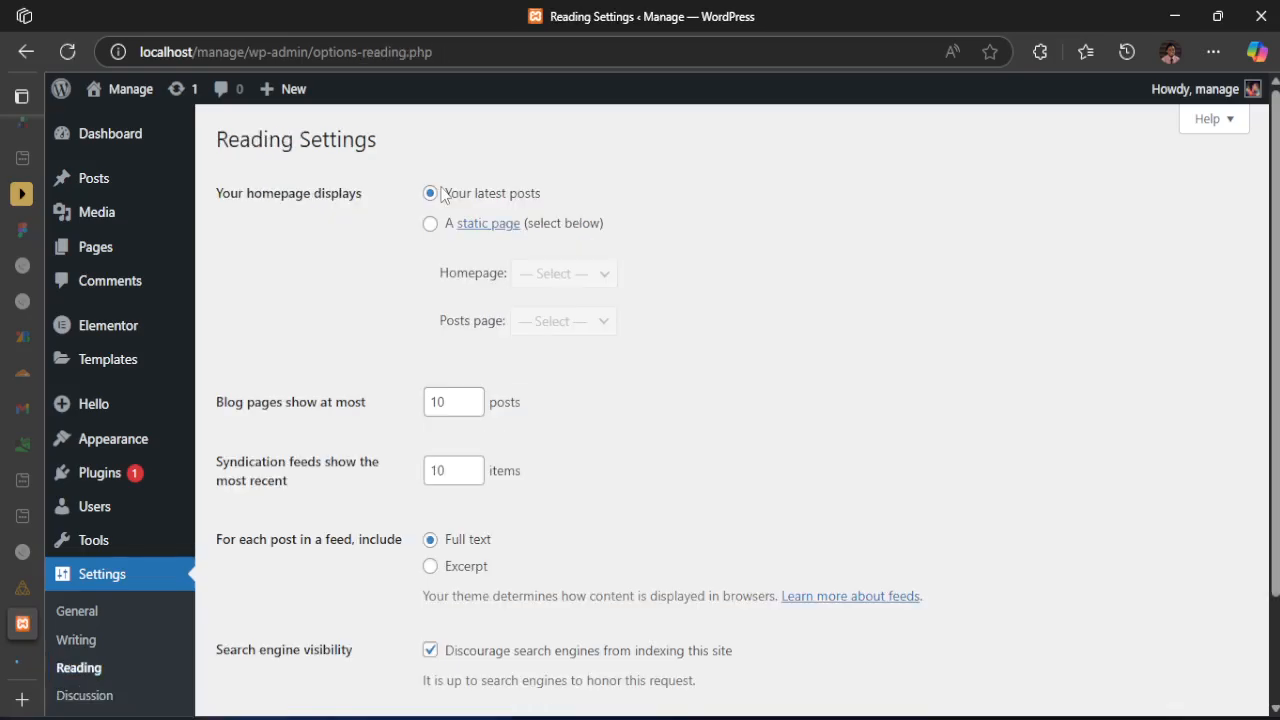
left_click_drag(443, 195, 541, 194)
mouse_move(93, 557)
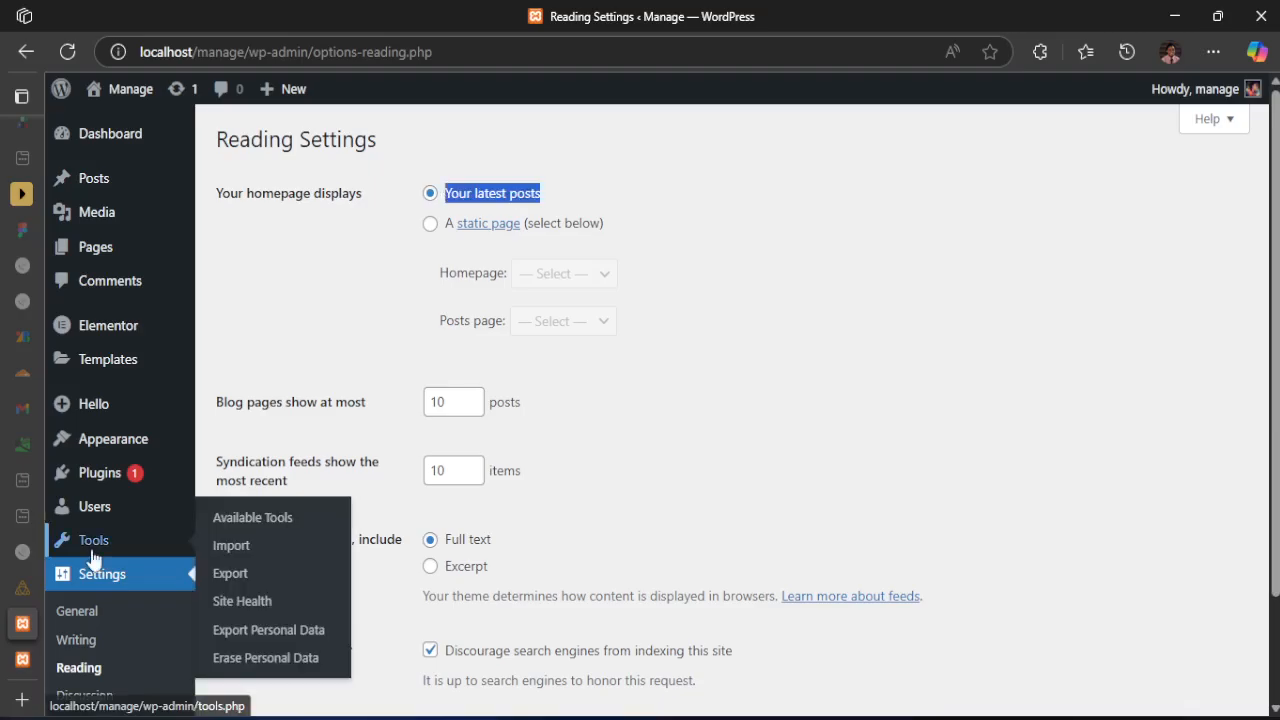
key("ctrl+Tab")
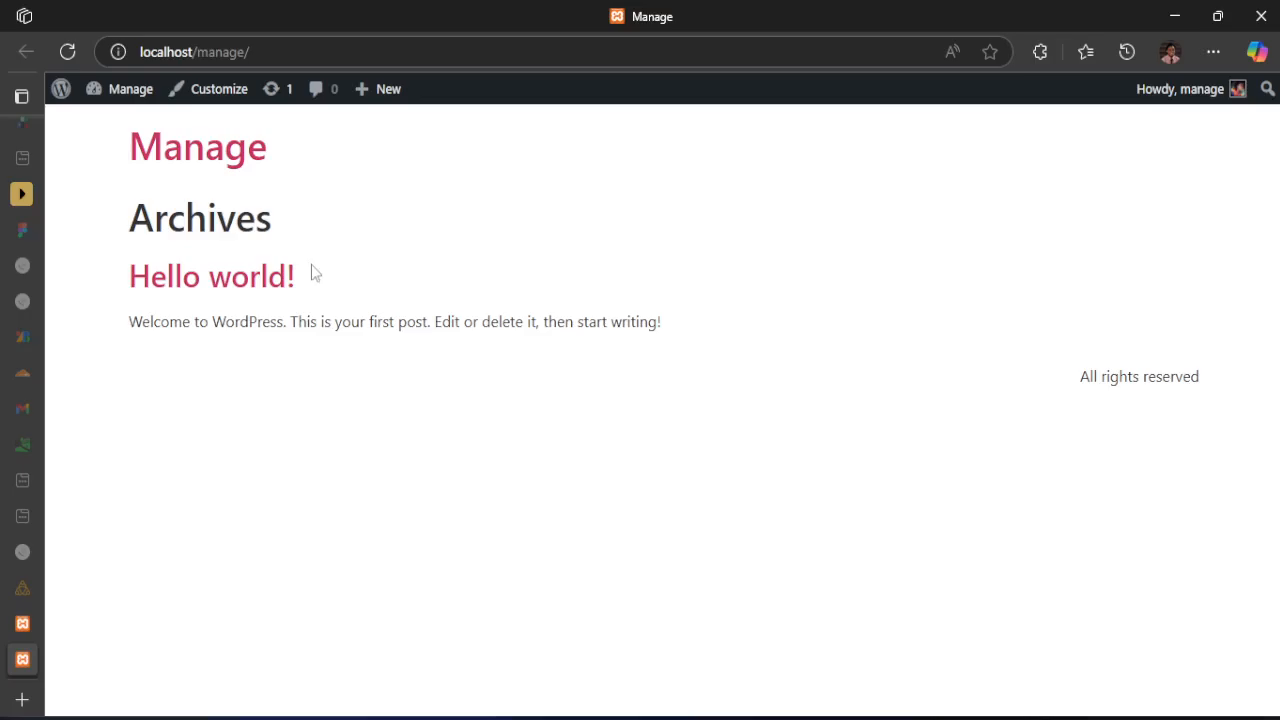
mouse_move(31, 625)
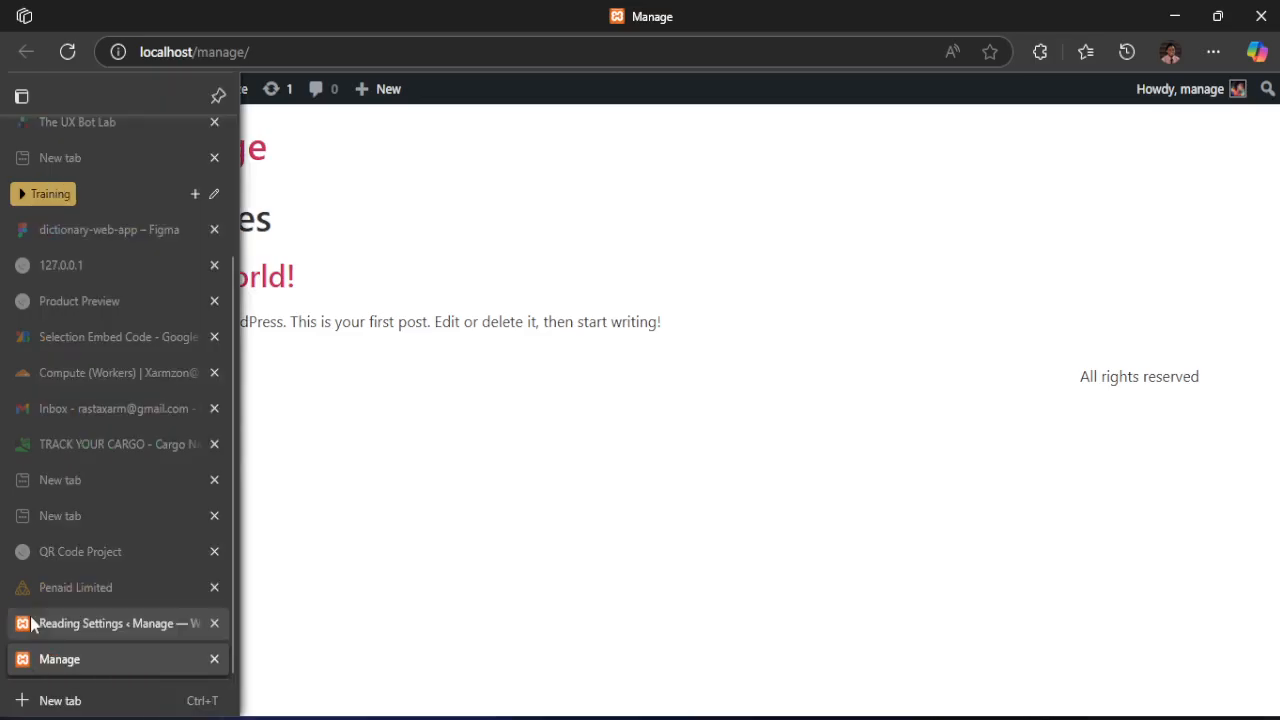
left_click(31, 624)
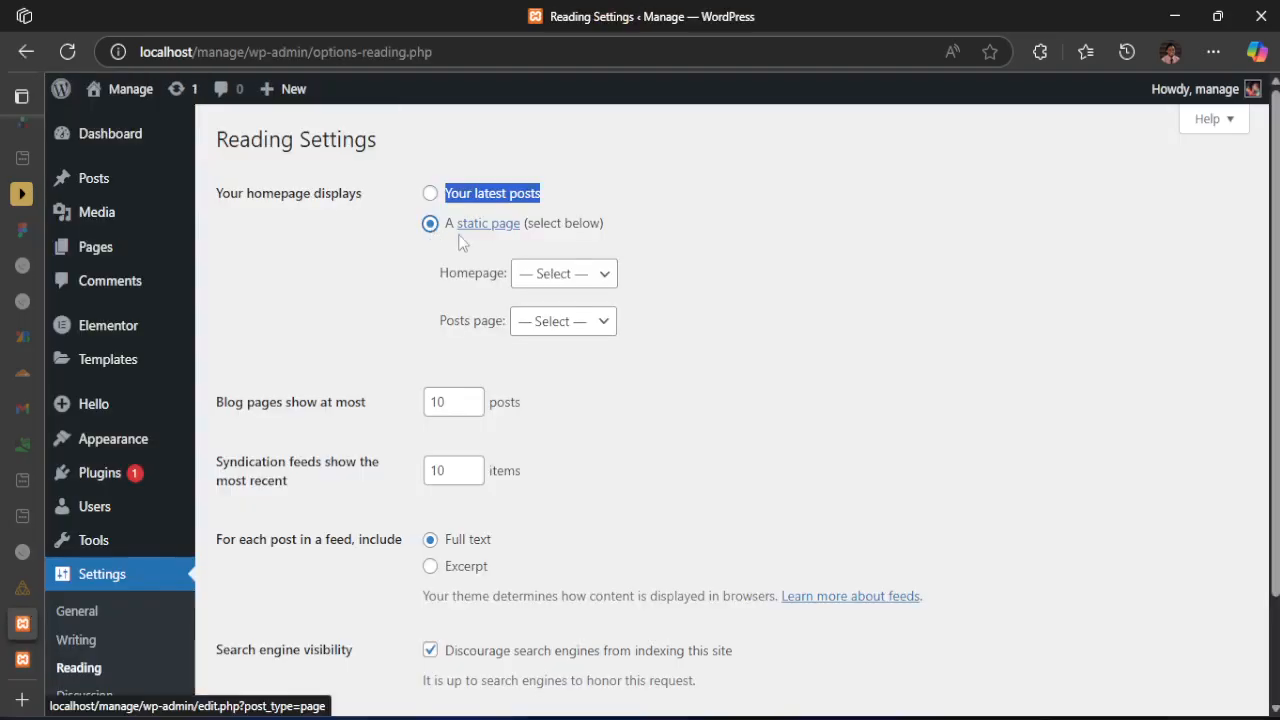
Make the site's homepage display a static page, choose Homepage as that page, and save the reading settings
left_click(545, 245)
left_click_drag(459, 284, 506, 274)
left_click(545, 273)
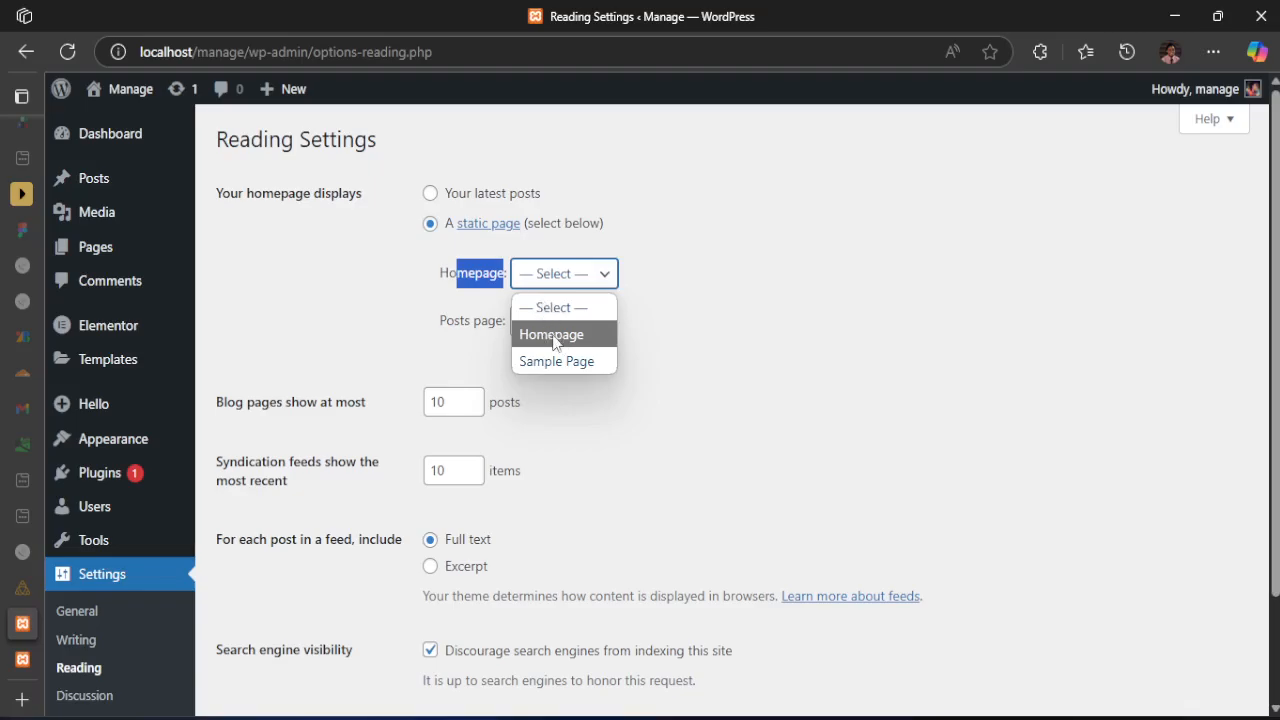
left_click(553, 336)
left_click(565, 321)
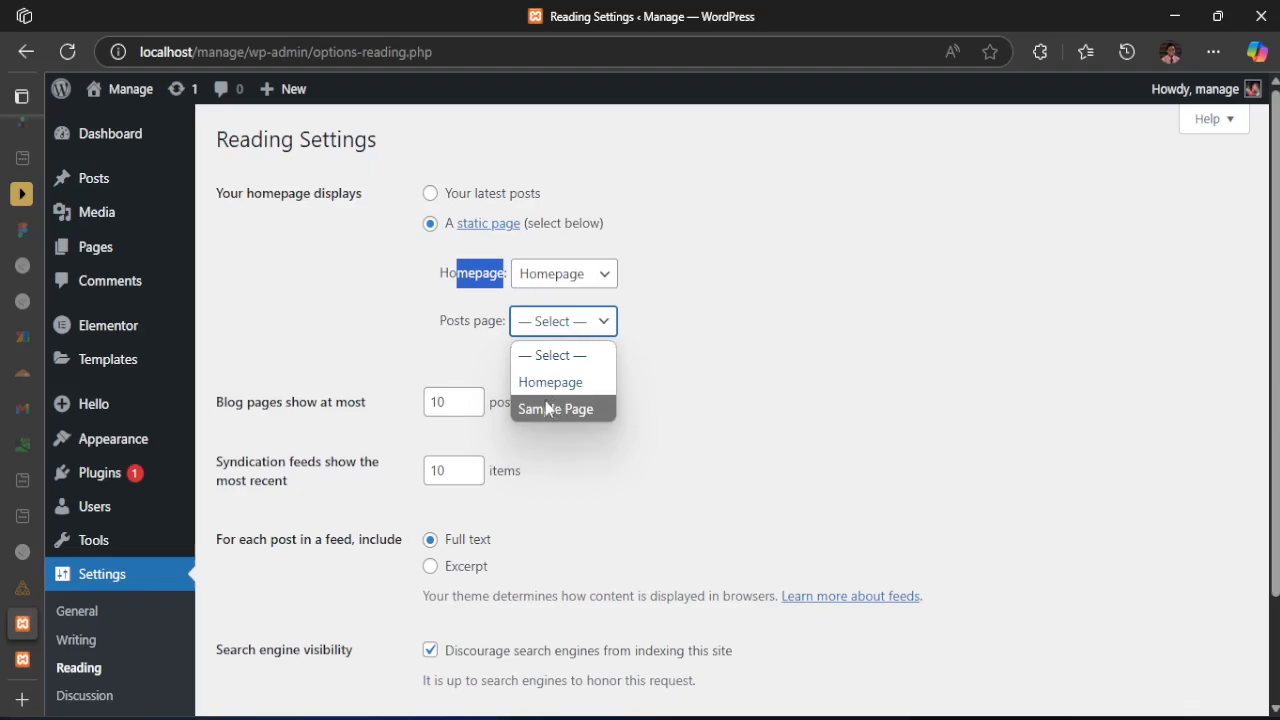
mouse_move(92, 230)
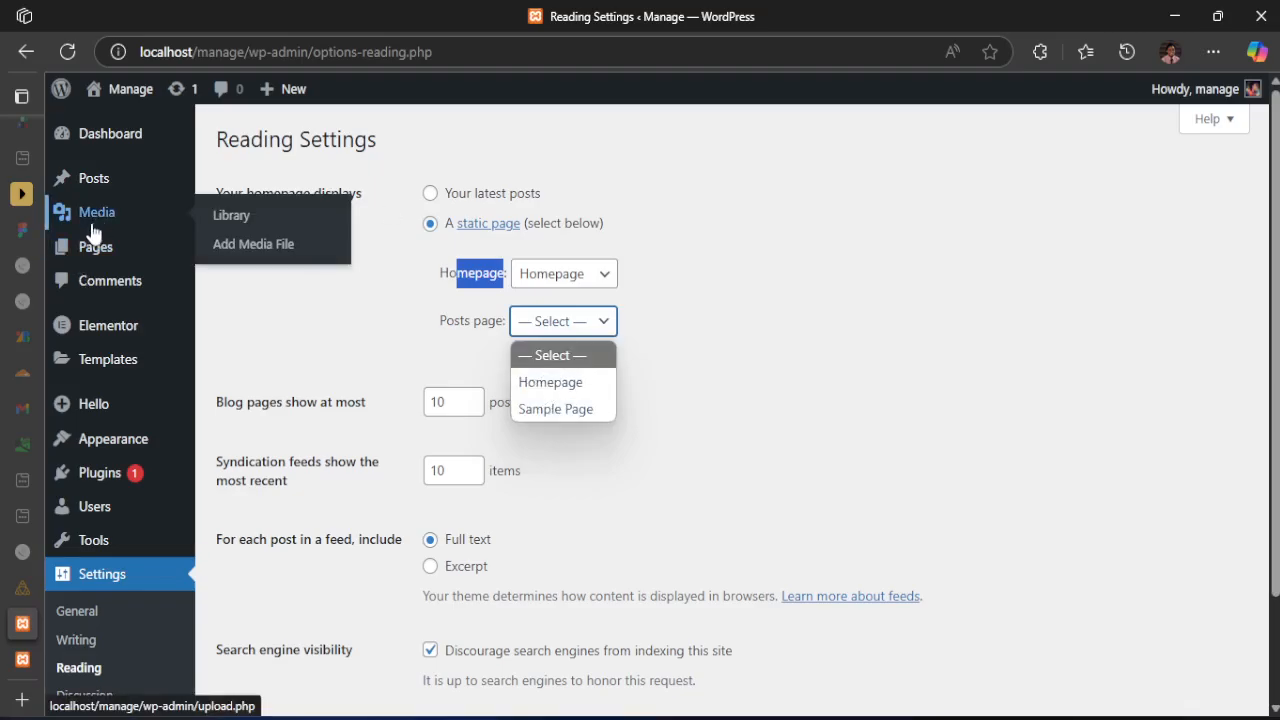
left_click(465, 349)
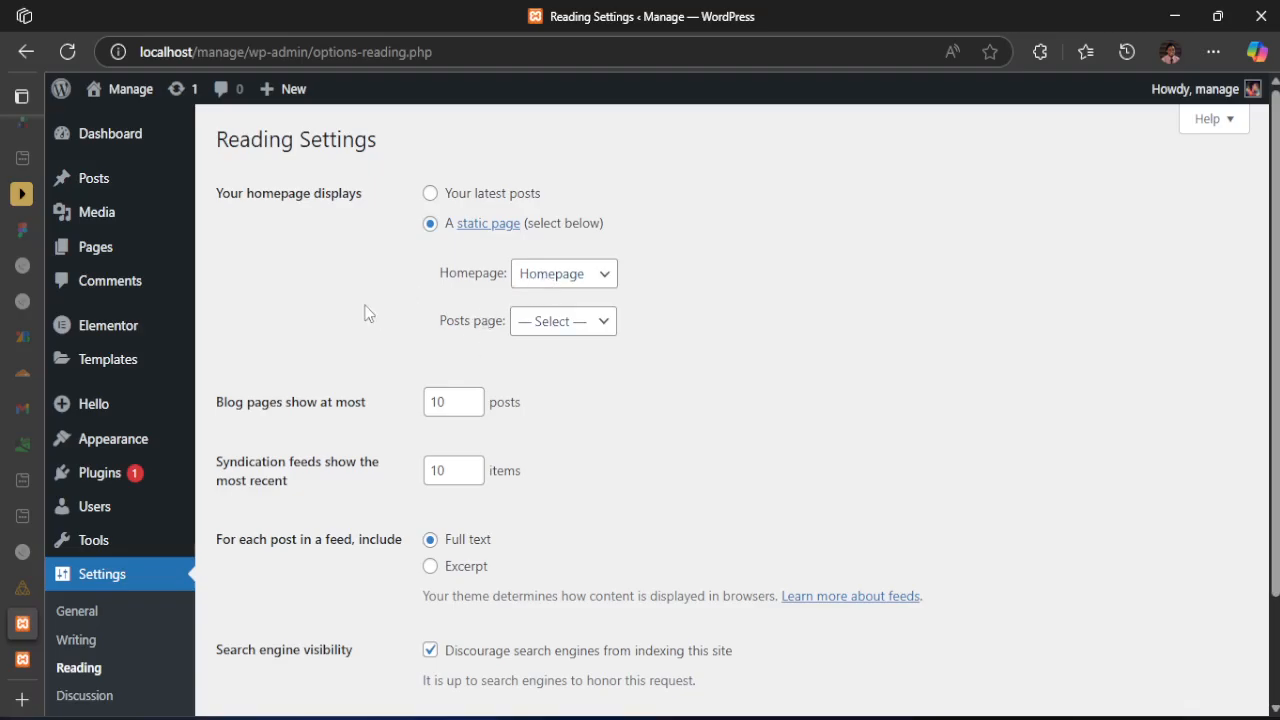
scroll(360, 330, "down", 2)
left_click(265, 618)
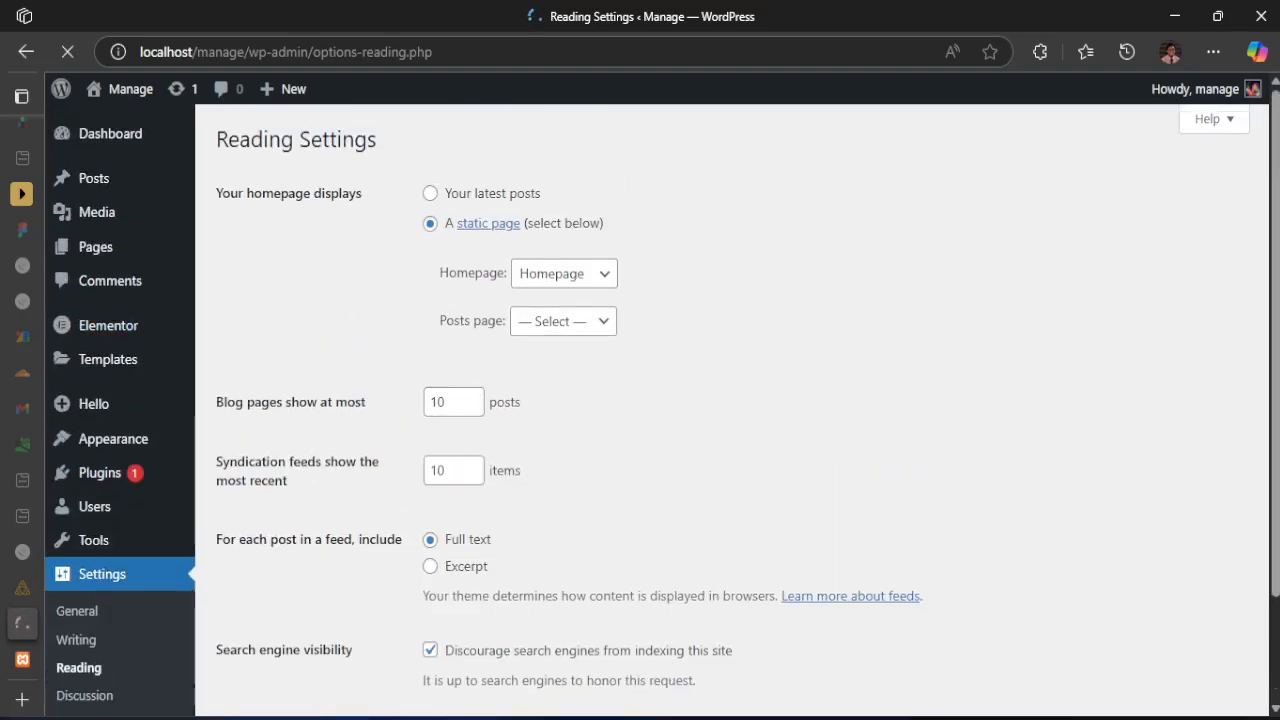
Reload the live front page and check its headings against the saved static-homepage setting
mouse_move(27, 661)
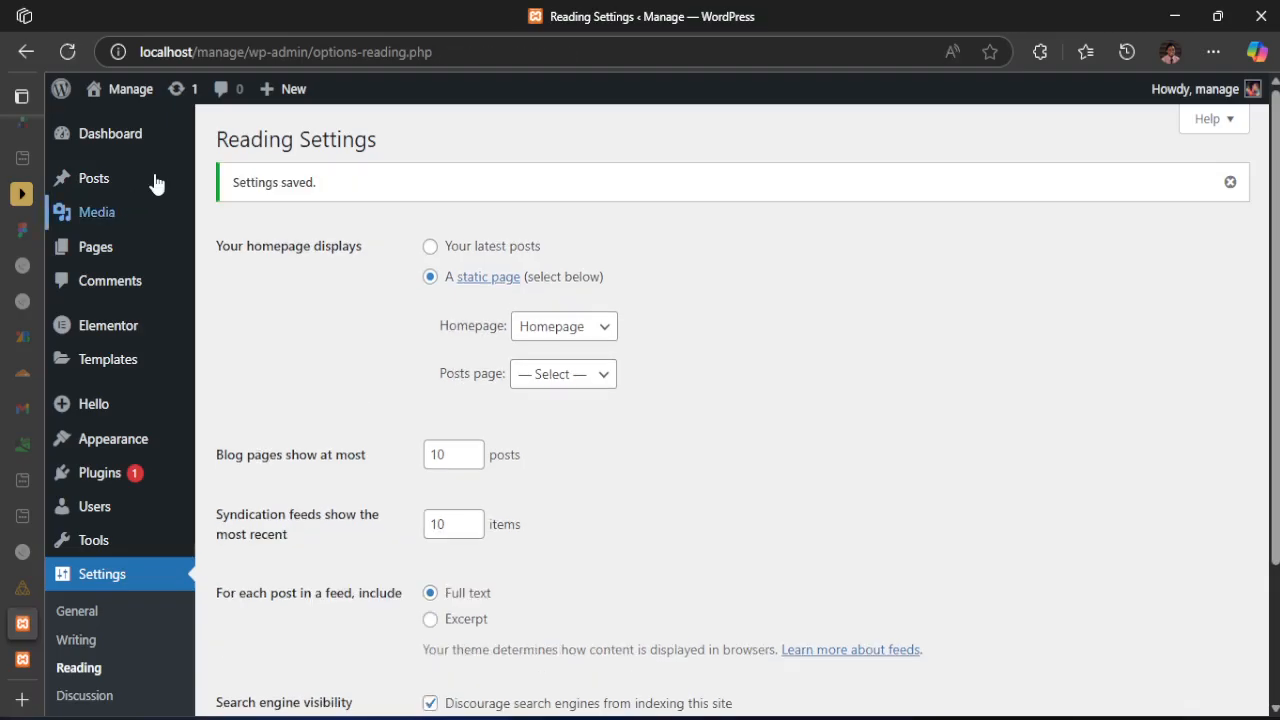
left_click(36, 662)
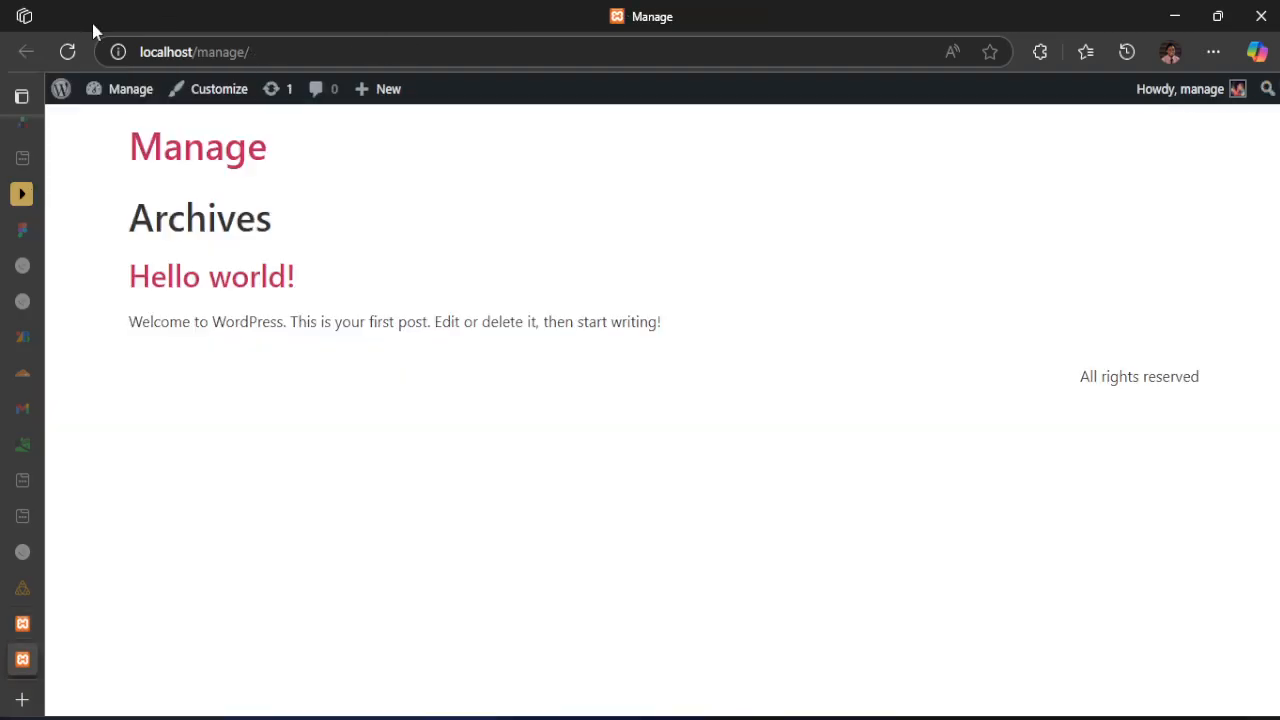
left_click(66, 51)
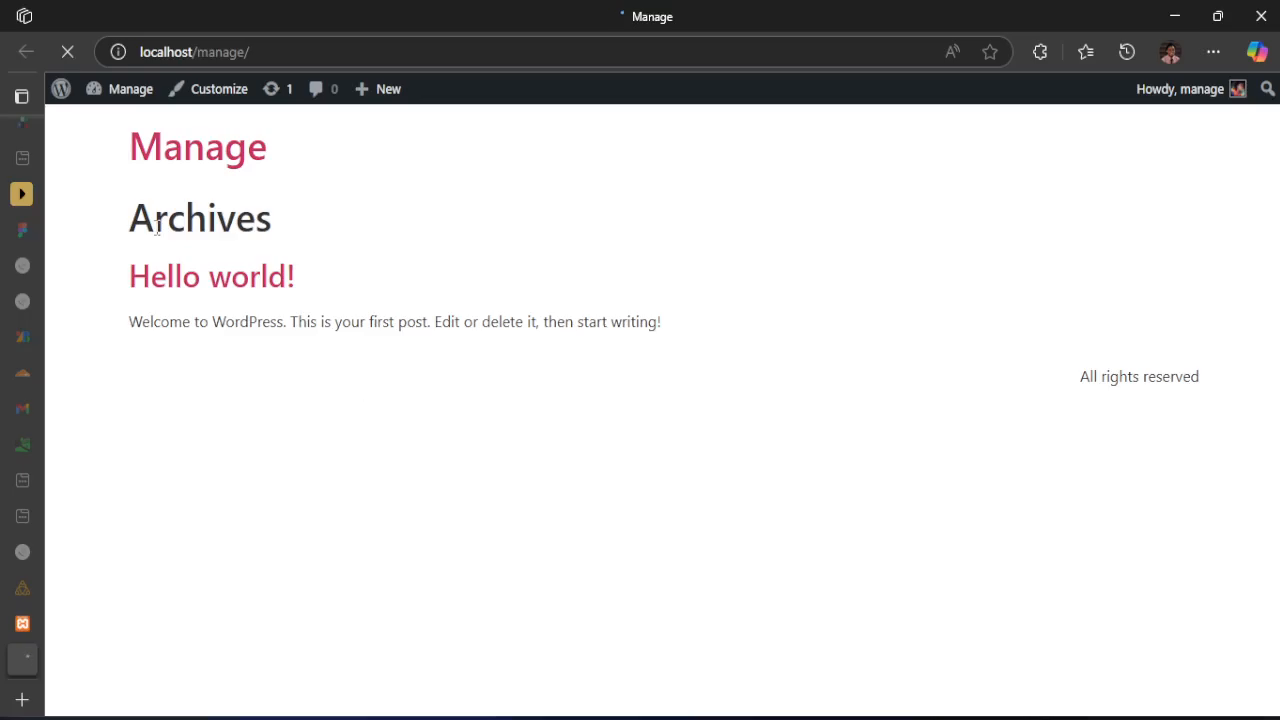
left_click_drag(126, 220, 338, 273)
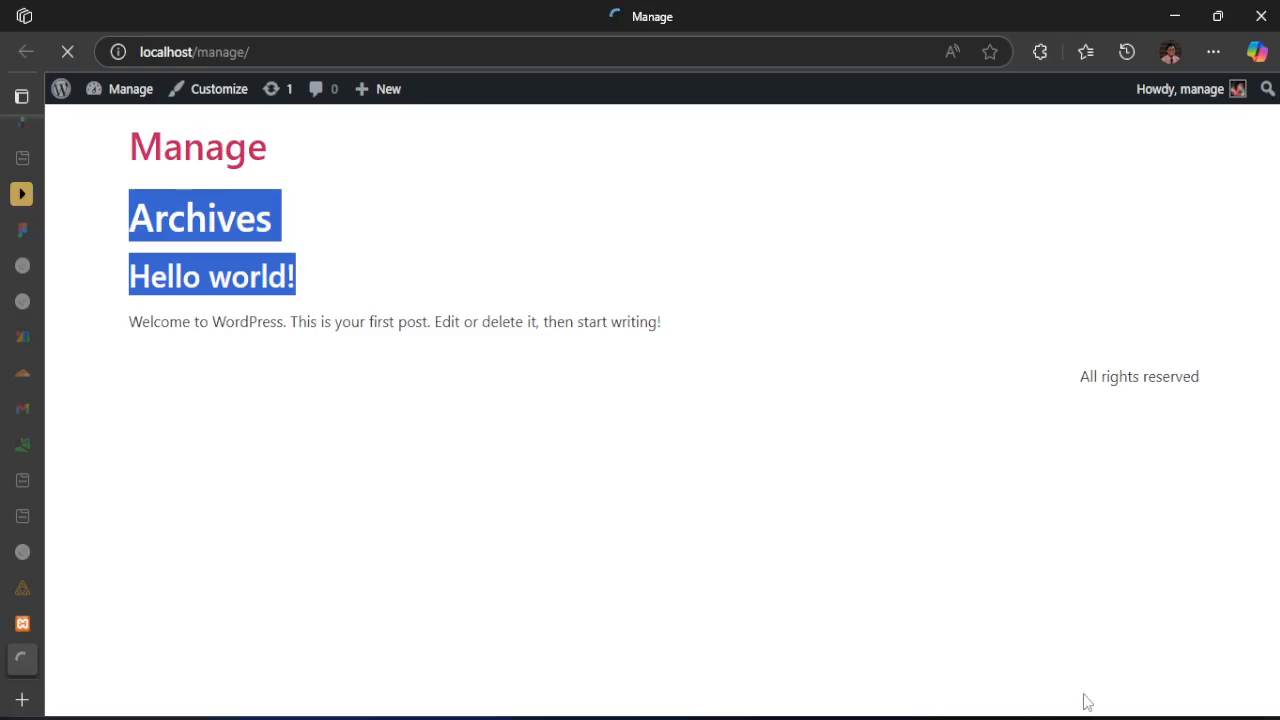
Switch to Photos and examine the navigation and hero section in the active-states.jpg design, comparing it with the live front page
mouse_move(889, 717)
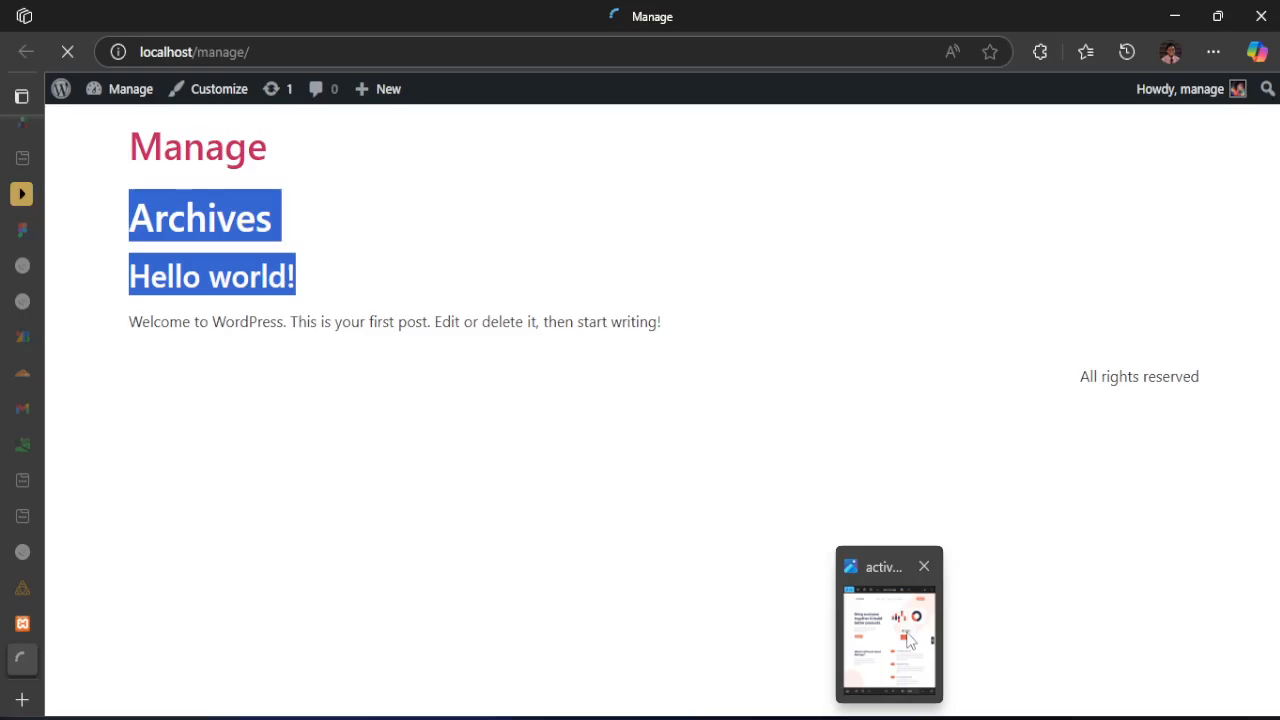
left_click(908, 638)
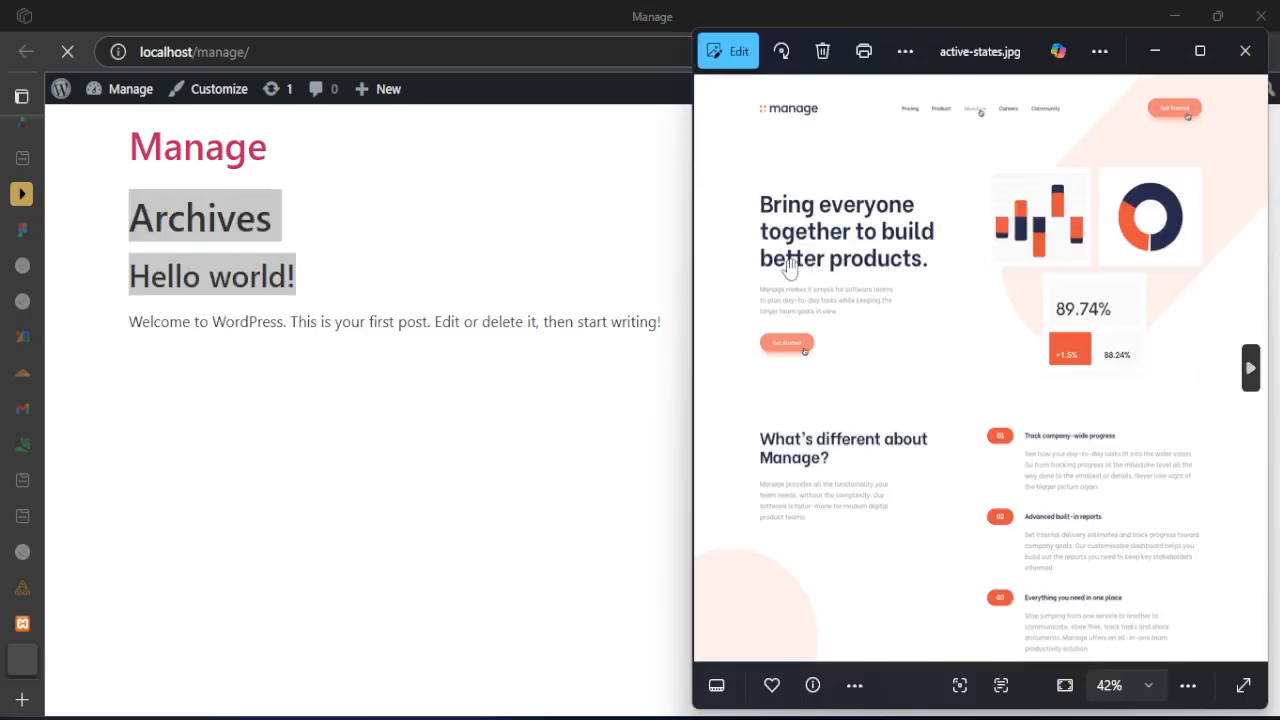
scroll(790, 266, "down", 3)
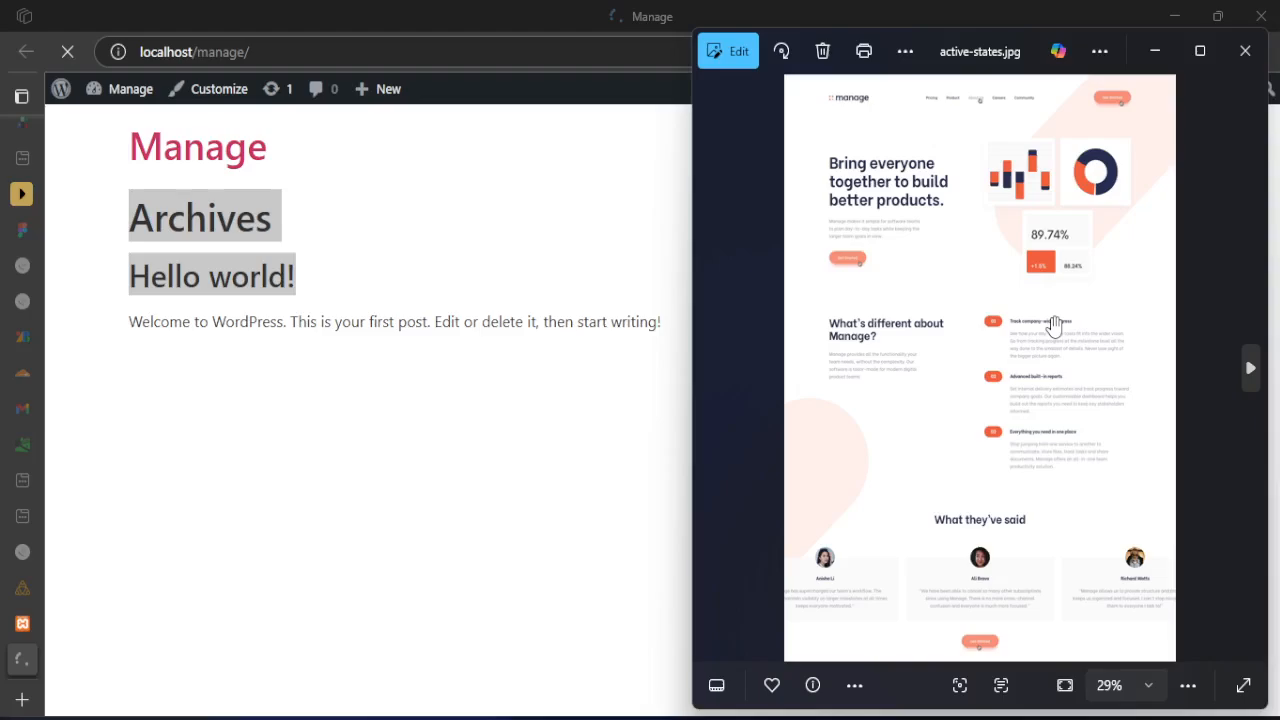
scroll(974, 178, "up", 1)
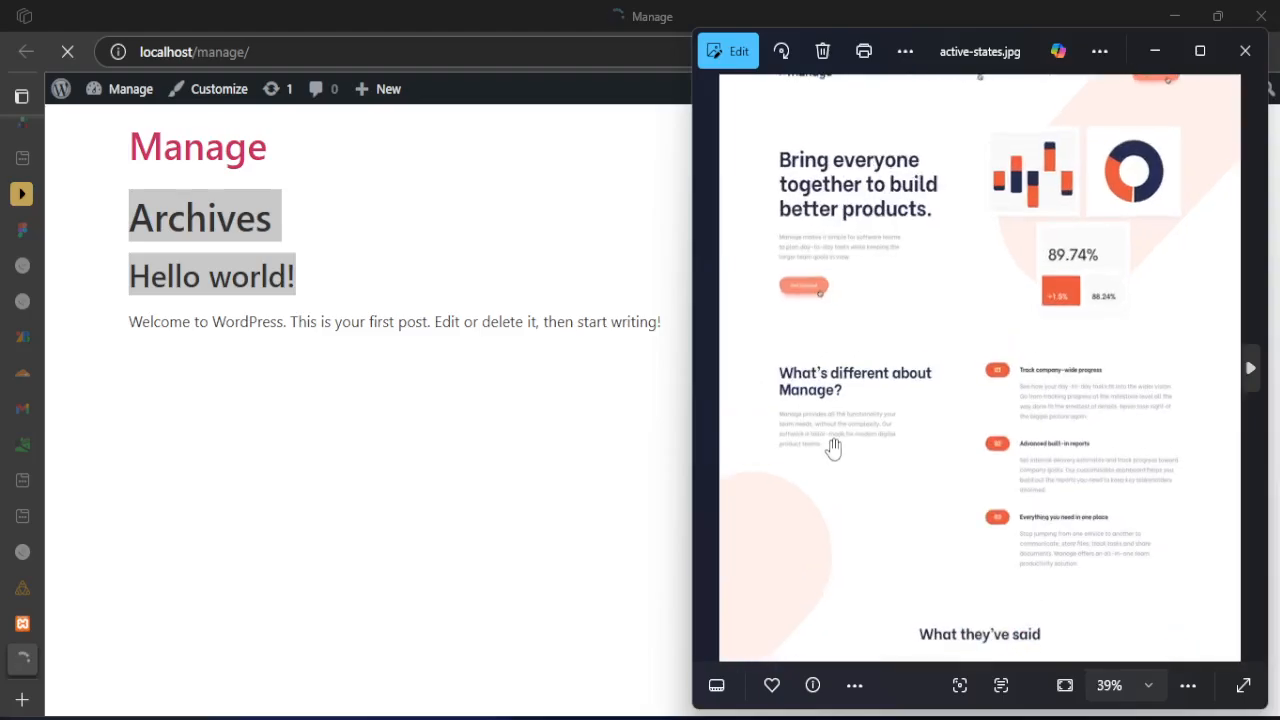
scroll(985, 125, "up", 3)
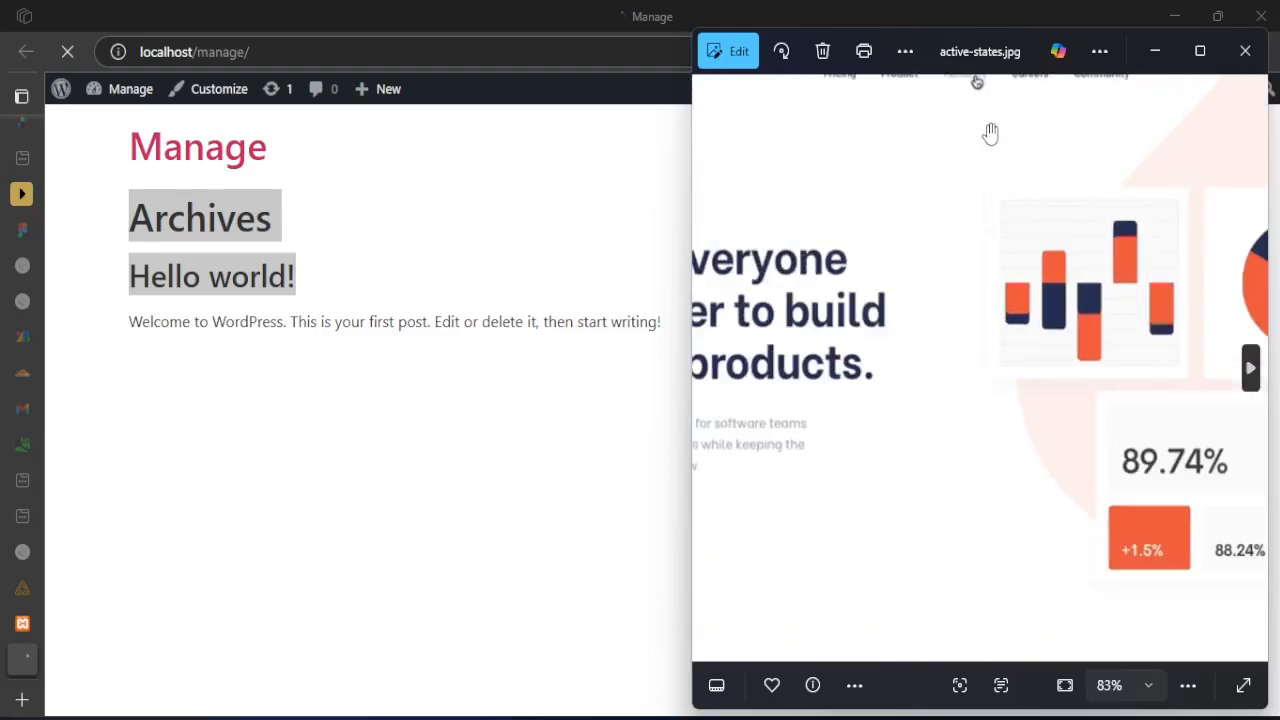
left_click_drag(990, 134, 943, 204)
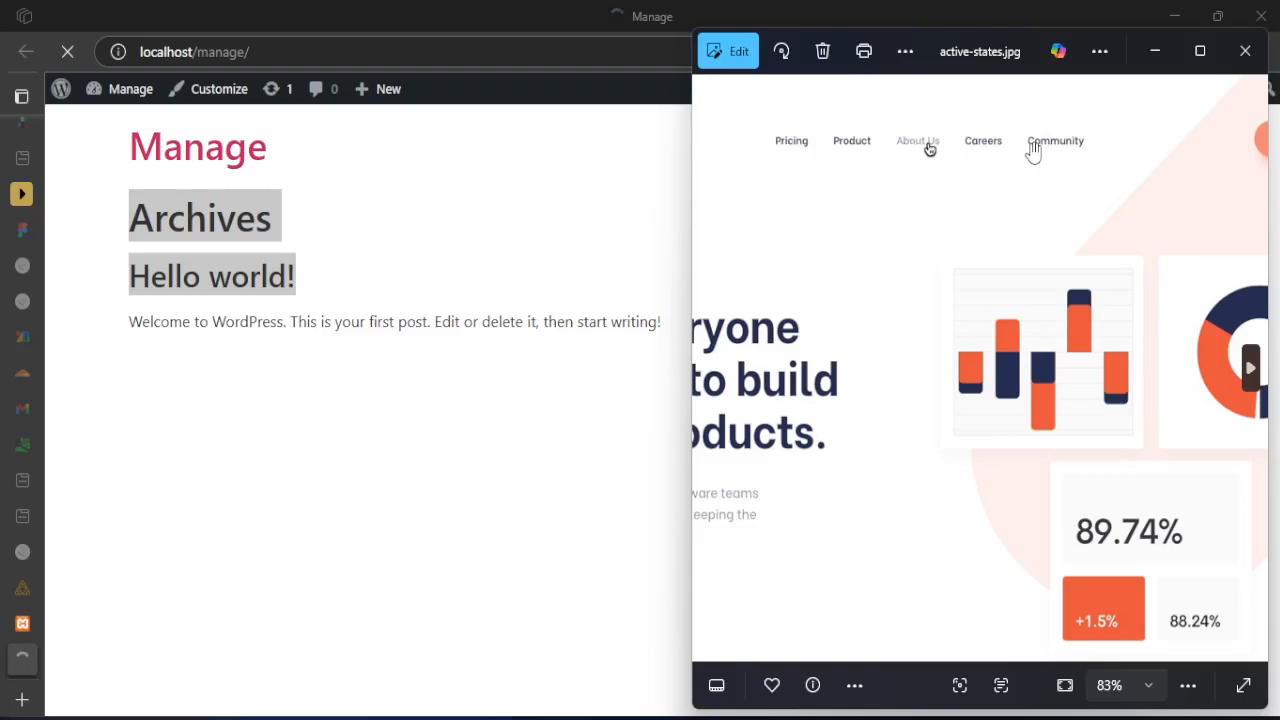
scroll(797, 300, "down", 2)
scroll(797, 300, "down", 4)
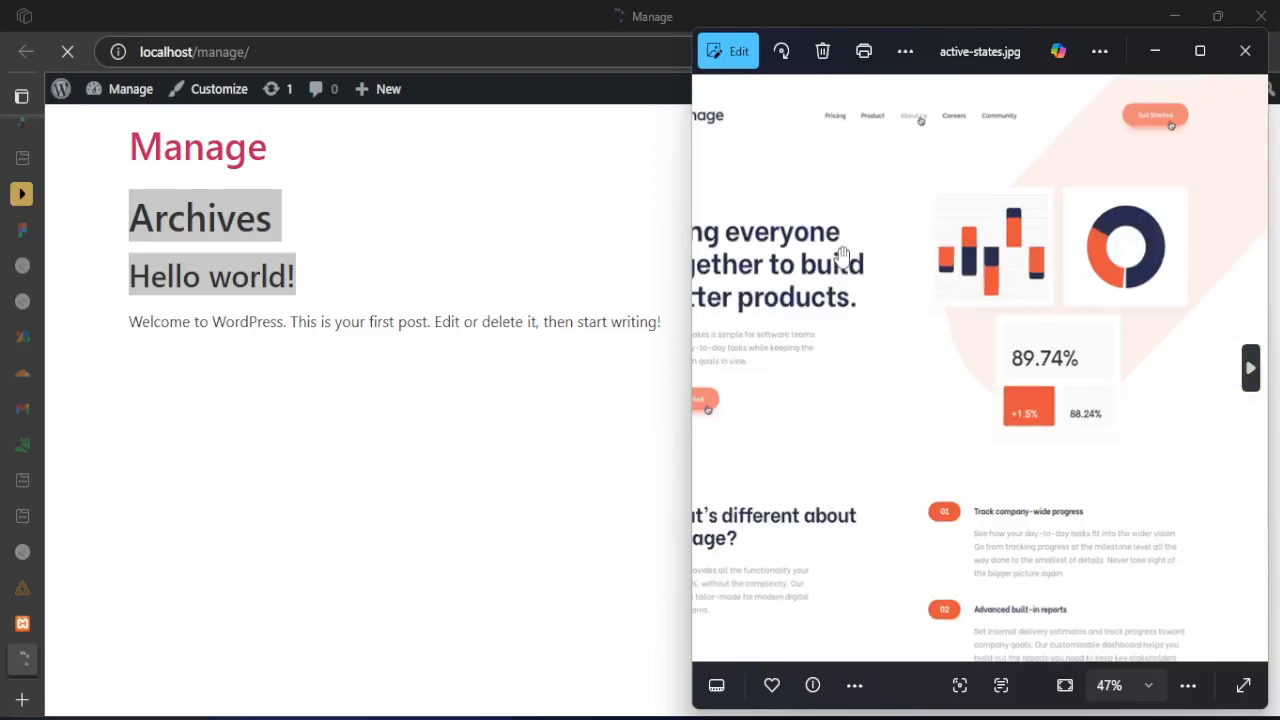
scroll(843, 258, "up", 2)
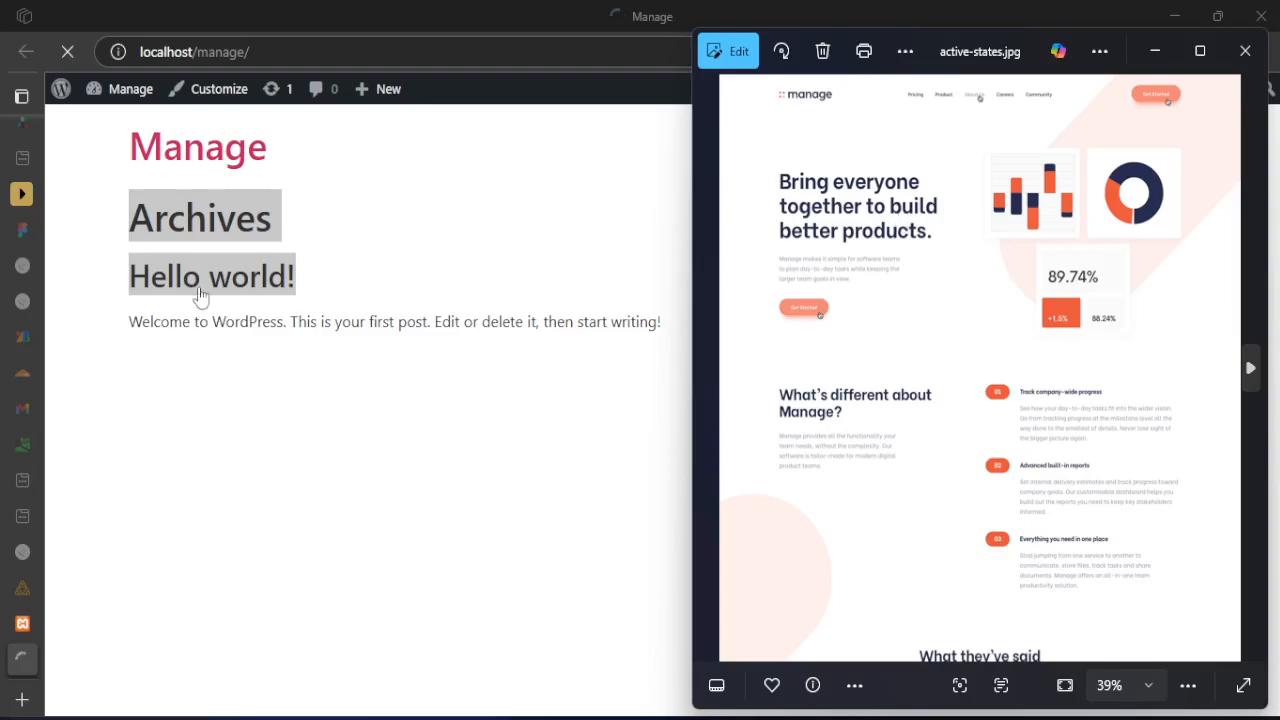
left_click(478, 259)
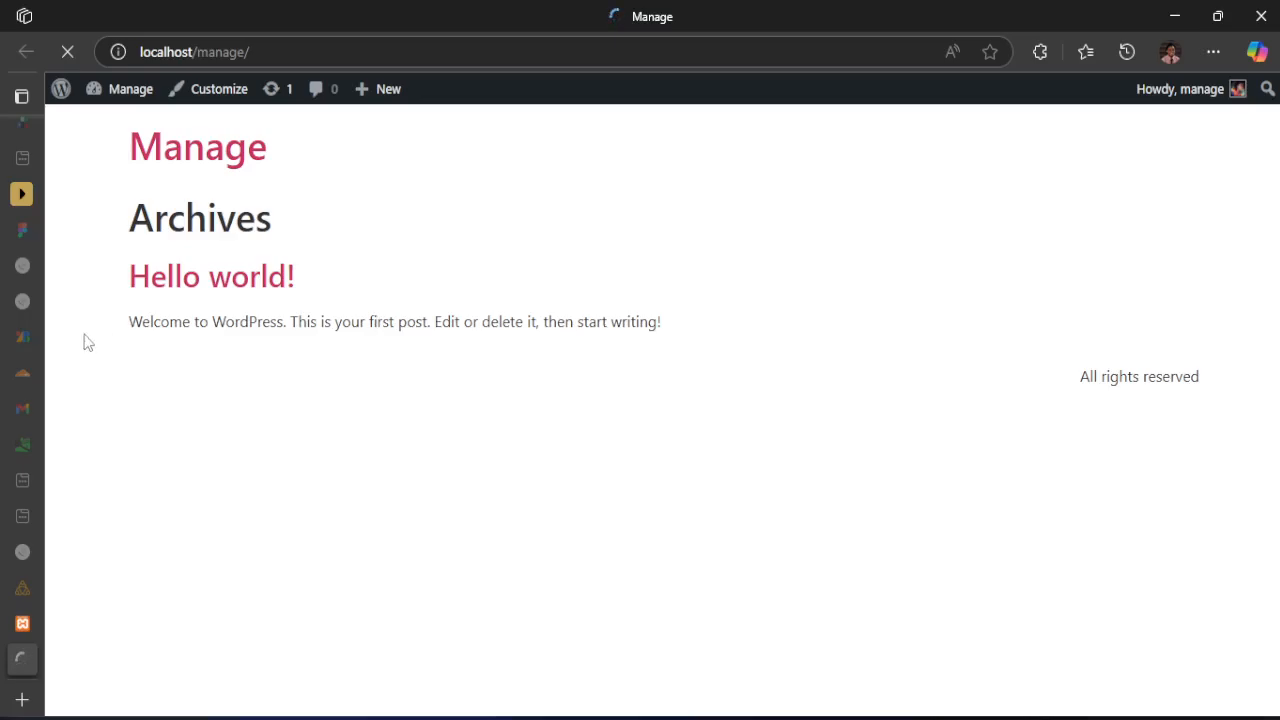
Open Homepage from the site's pages list, launch it in the Elementor editor, and dismiss the AI notification
left_click(37, 624)
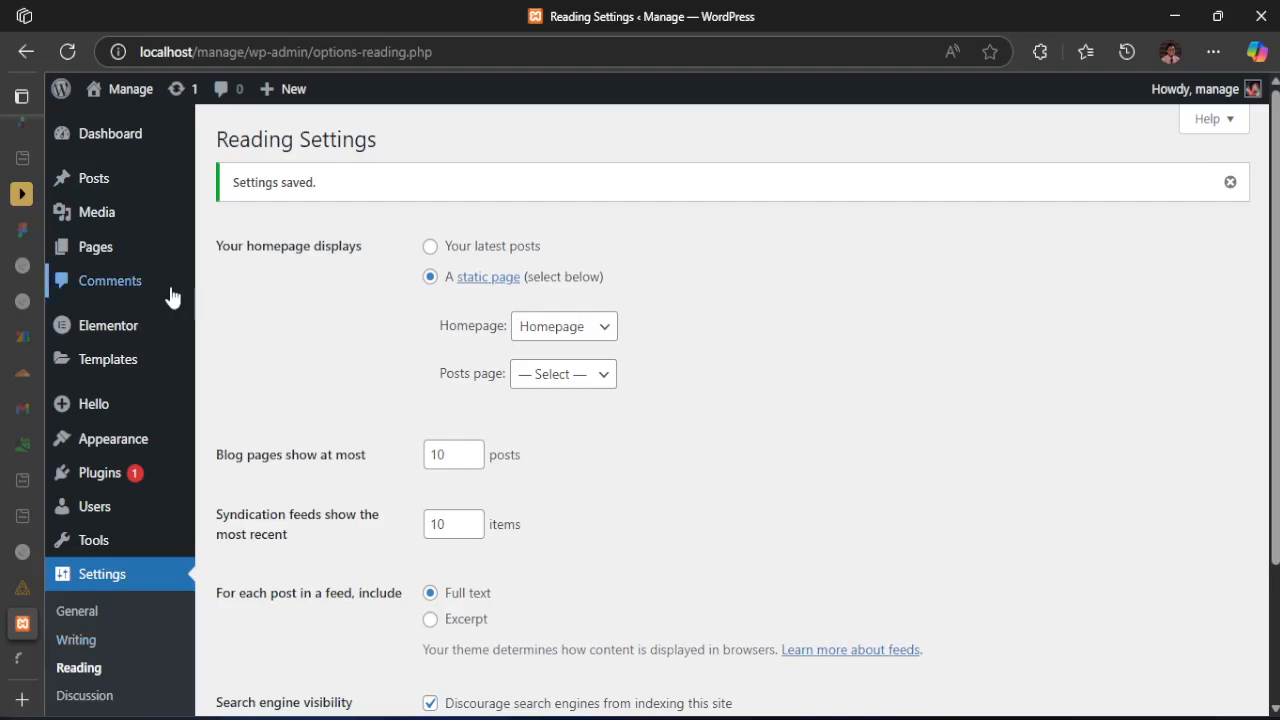
mouse_move(110, 255)
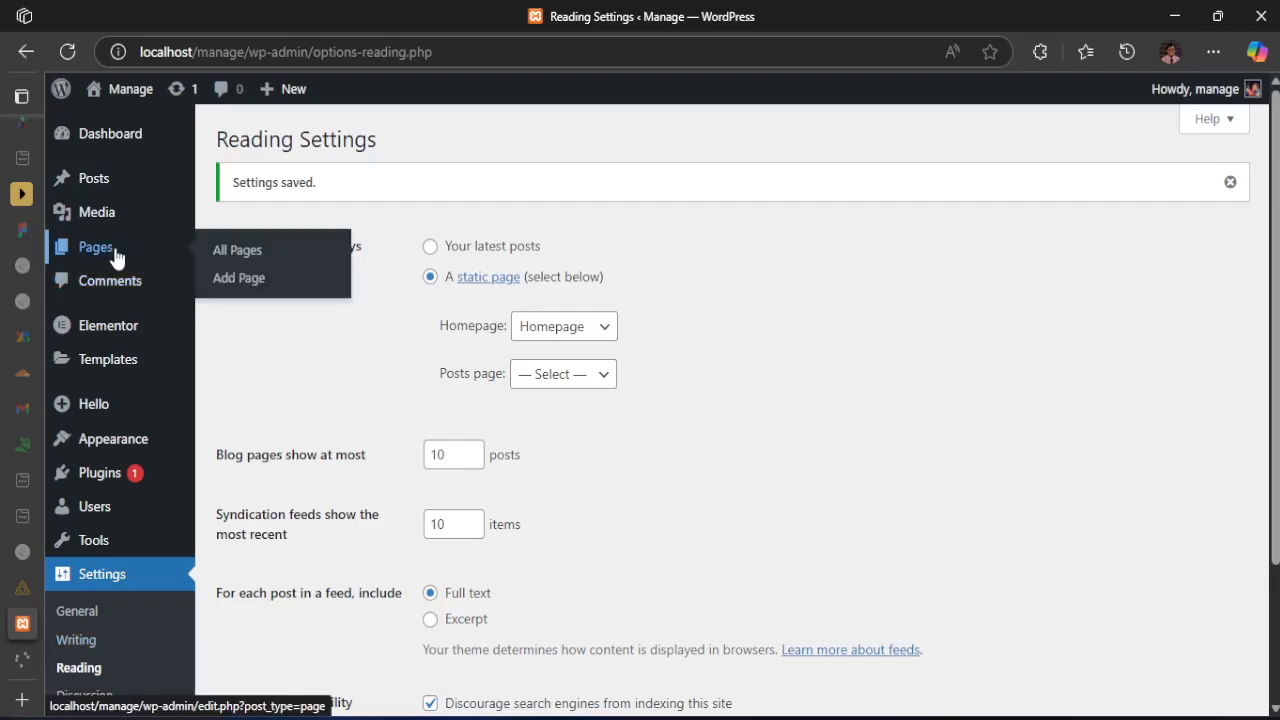
left_click(245, 277)
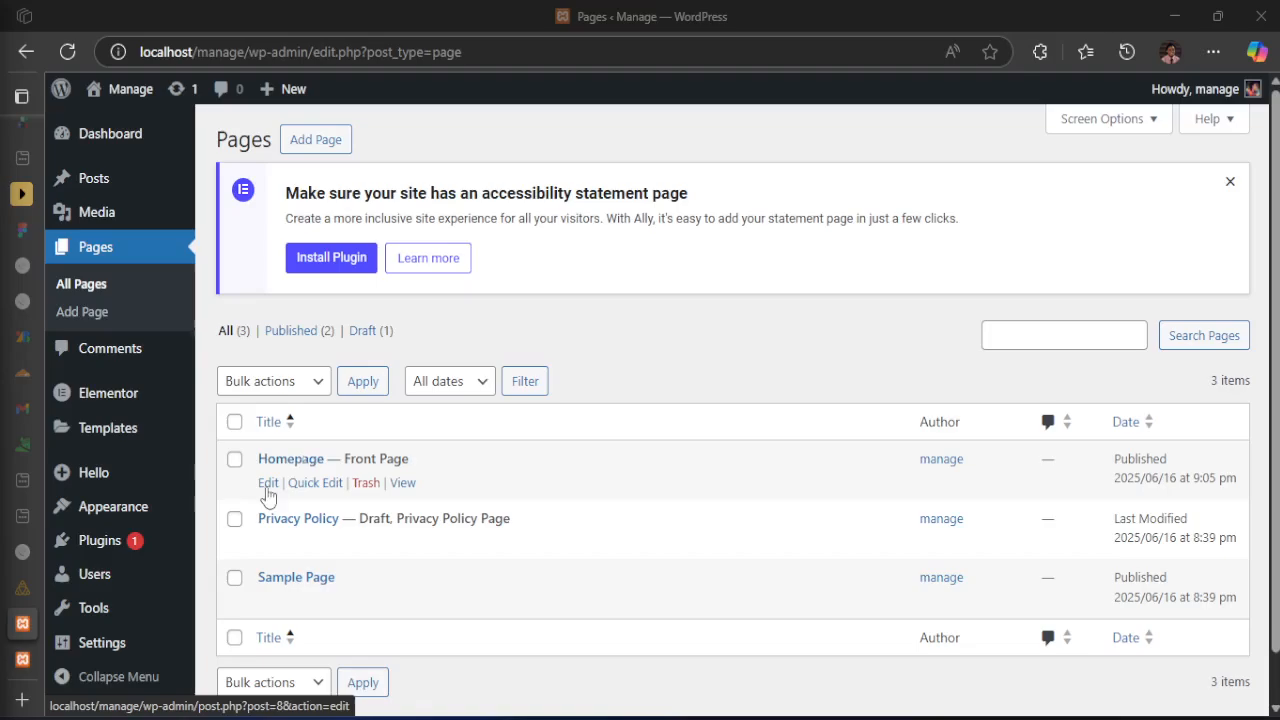
left_click(291, 460)
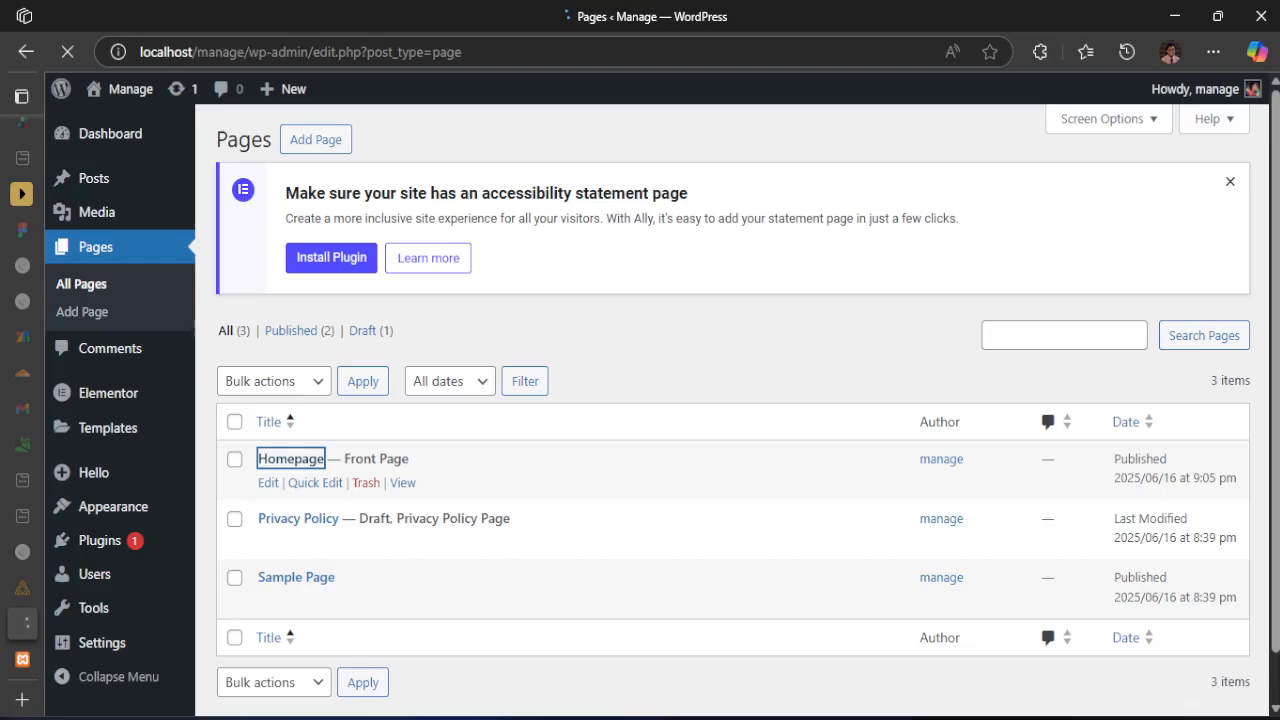
left_click_drag(212, 220, 172, 222)
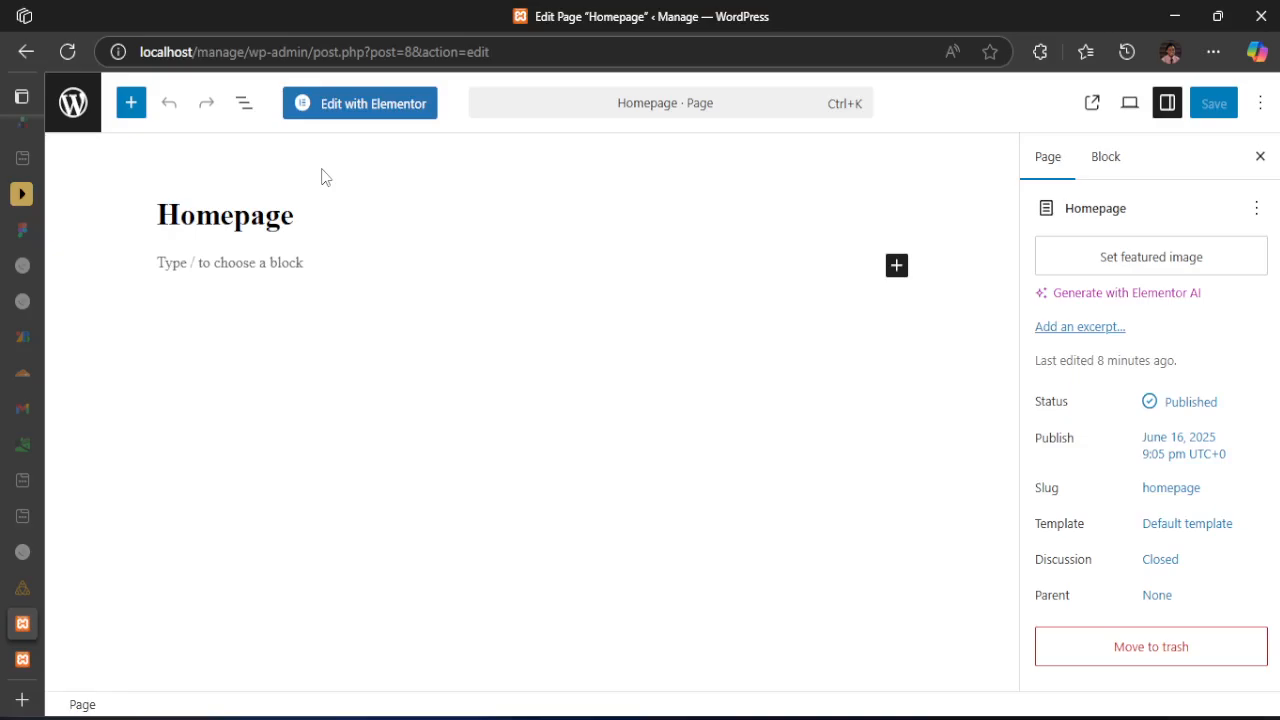
left_click(344, 106)
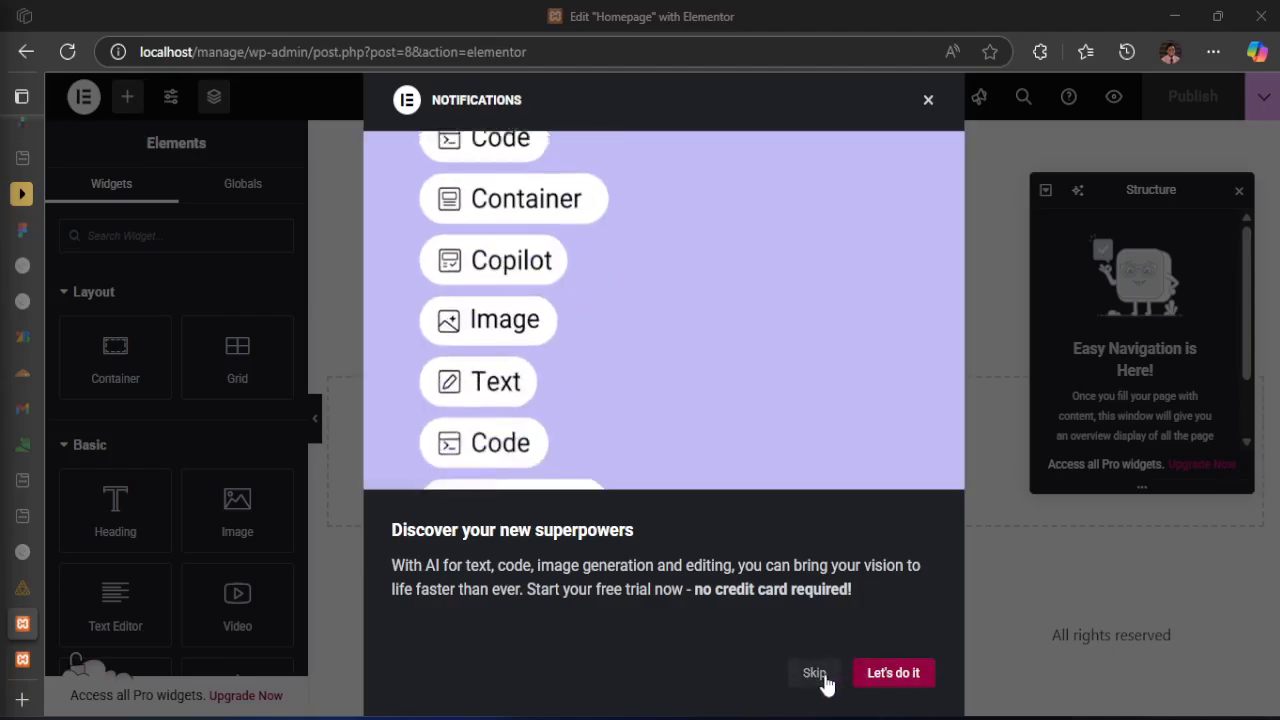
left_click(928, 100)
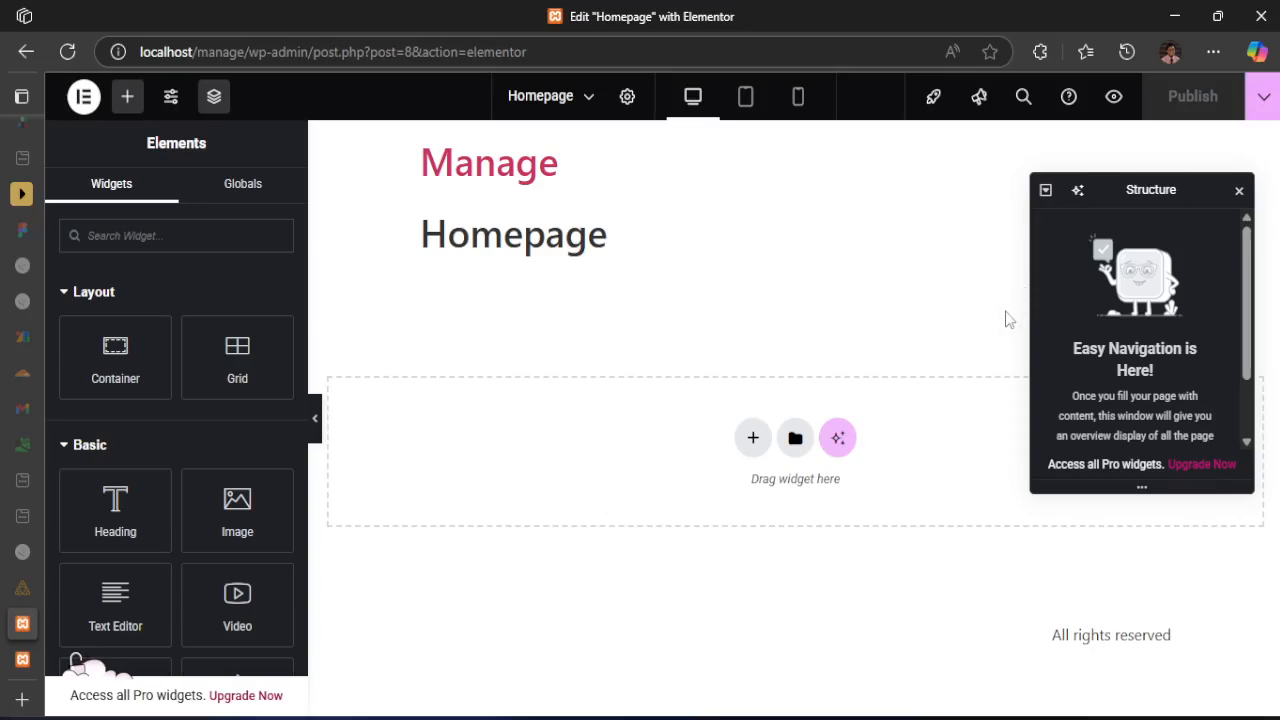
Examine the empty Homepage canvas and the active-states.jpg design from its header through testimonials to the footer
scroll(1160, 430, "down", 2)
scroll(1156, 420, "up", 2)
left_click(905, 718)
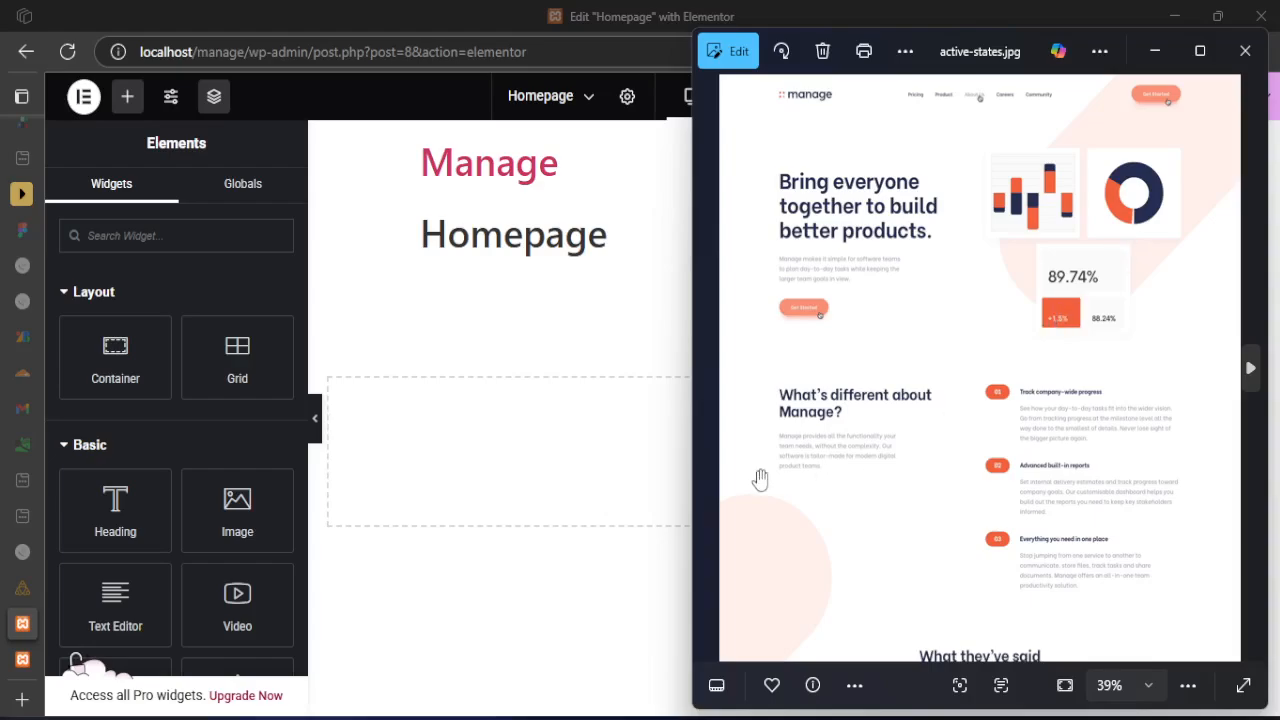
scroll(905, 325, "down", 1)
scroll(905, 325, "down", 4)
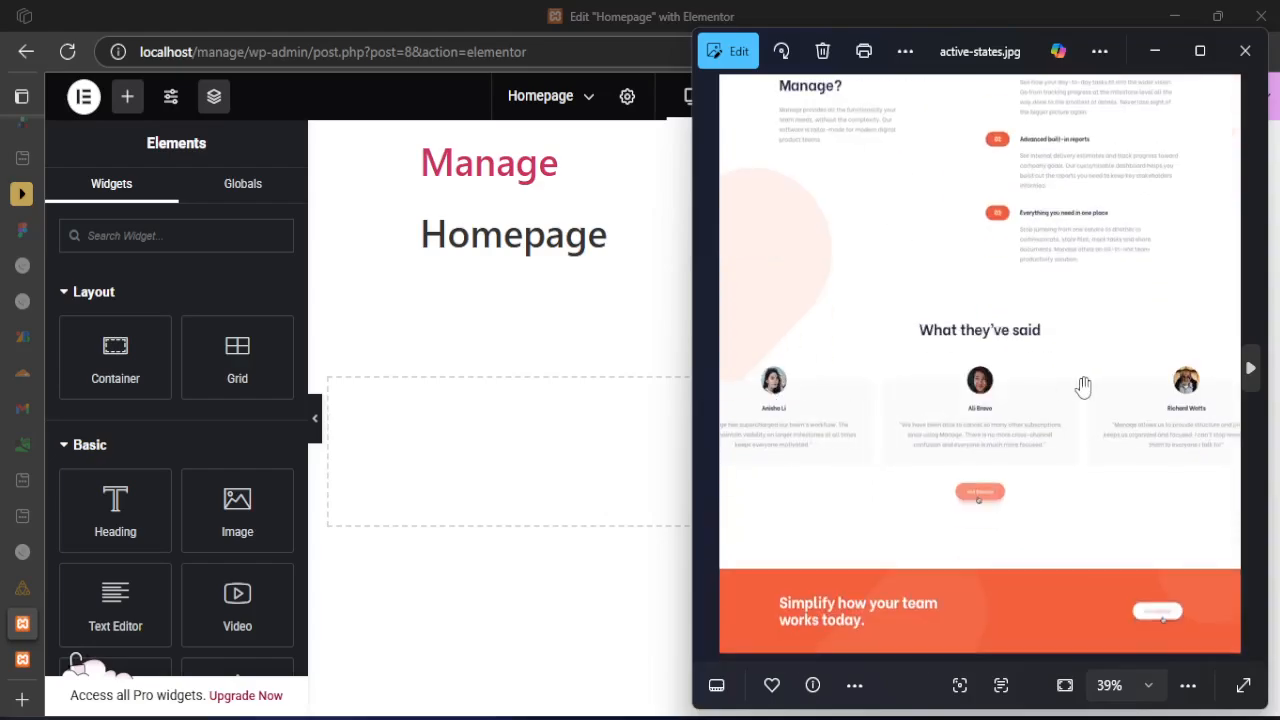
scroll(938, 532, "down", 1)
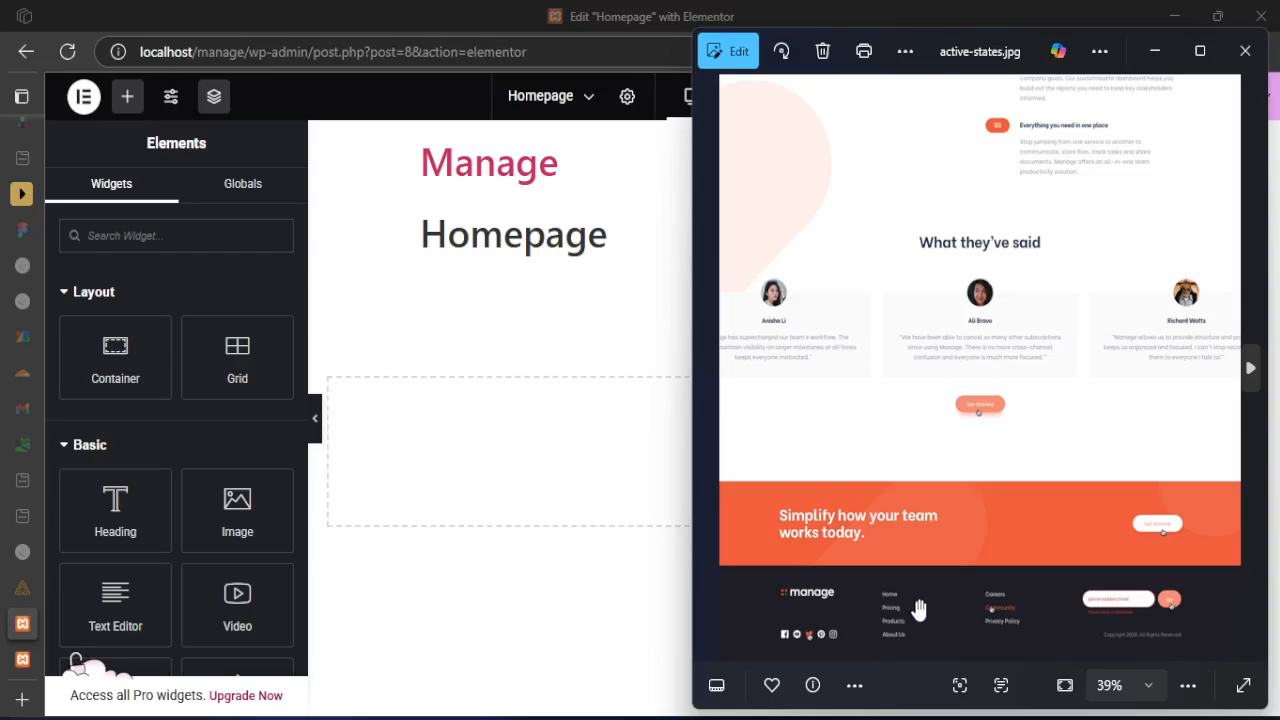
scroll(909, 369, "up", 5)
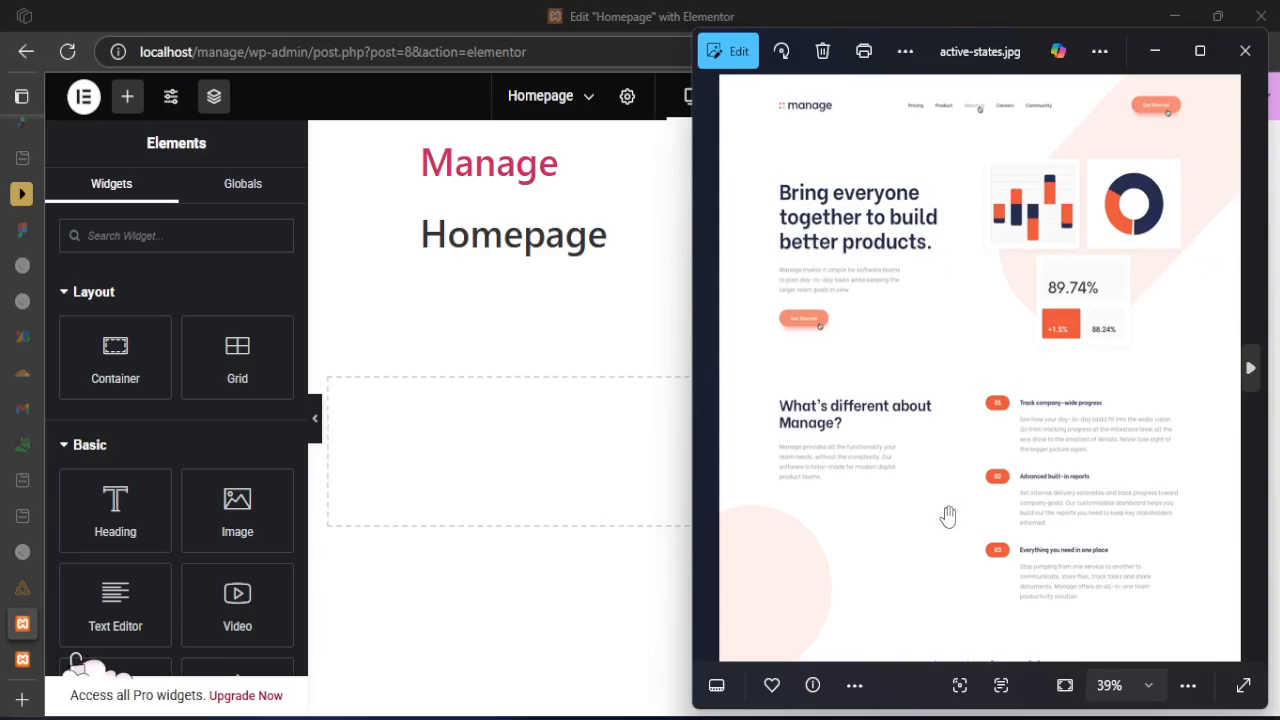
left_click(466, 14)
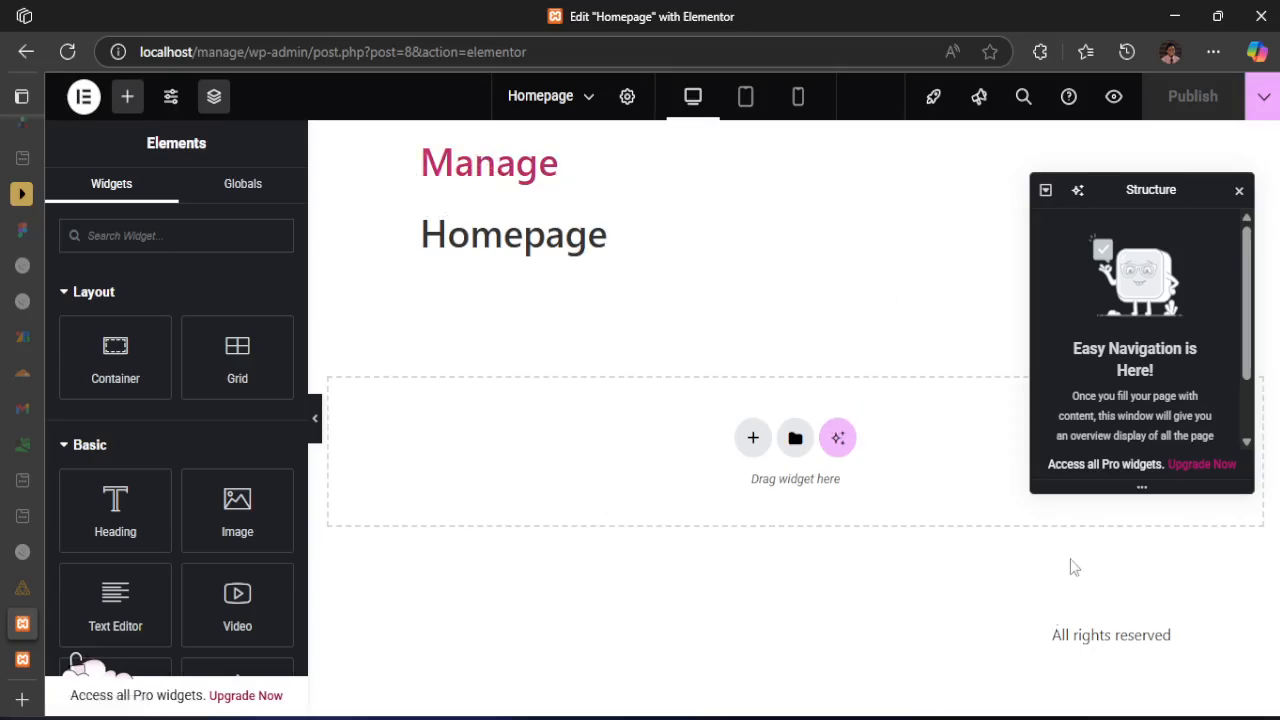
Hide the page structure overview and set the site-wide default page layout to Elementor Canvas
left_click(1239, 190)
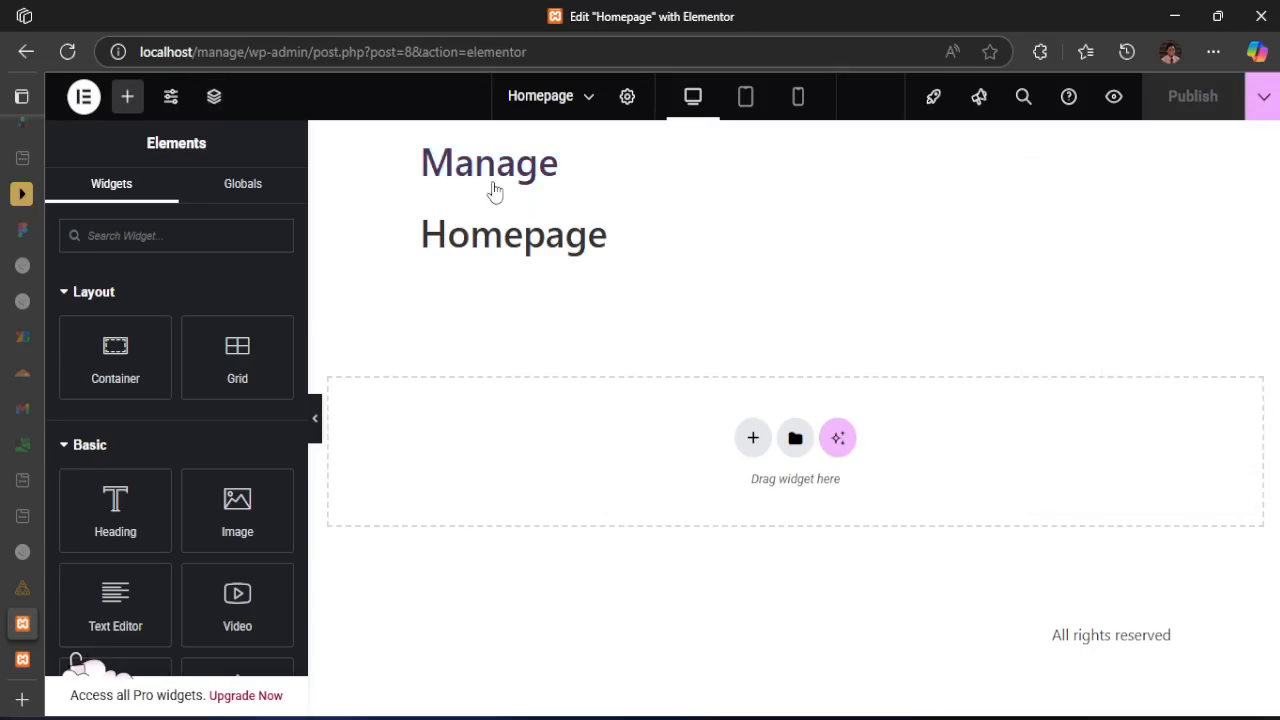
left_click(168, 98)
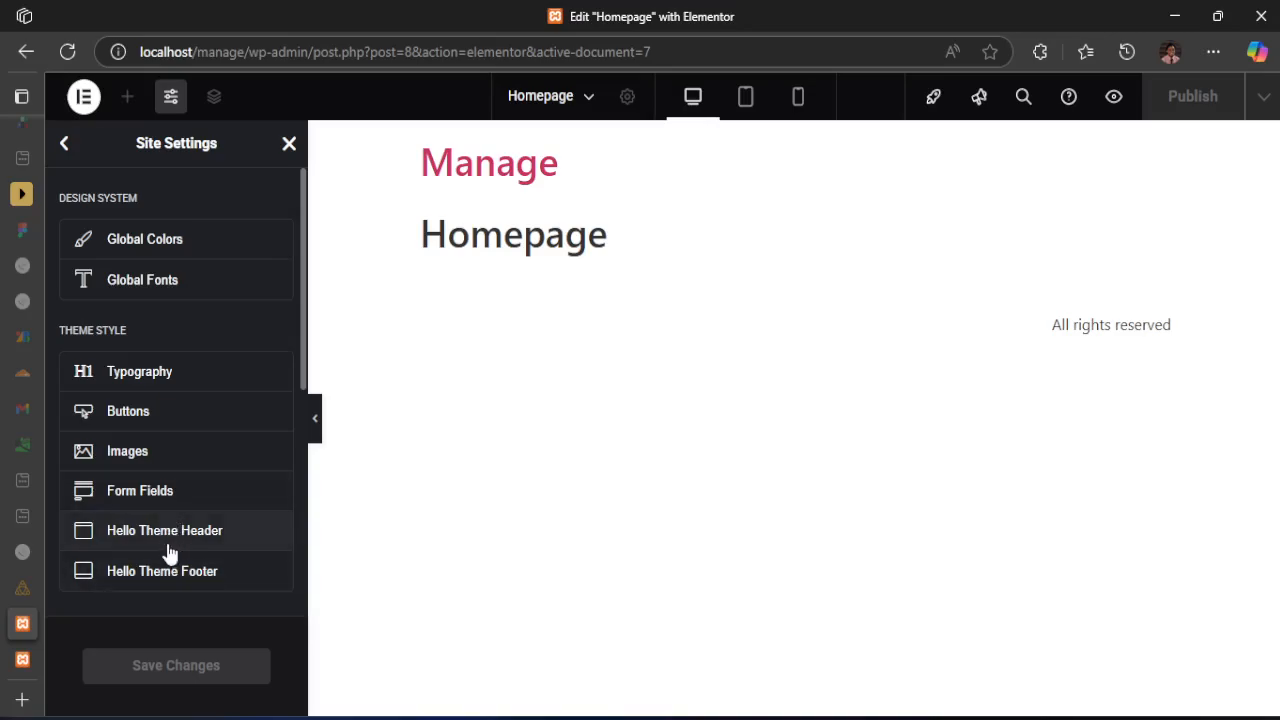
scroll(163, 449, "down", 2)
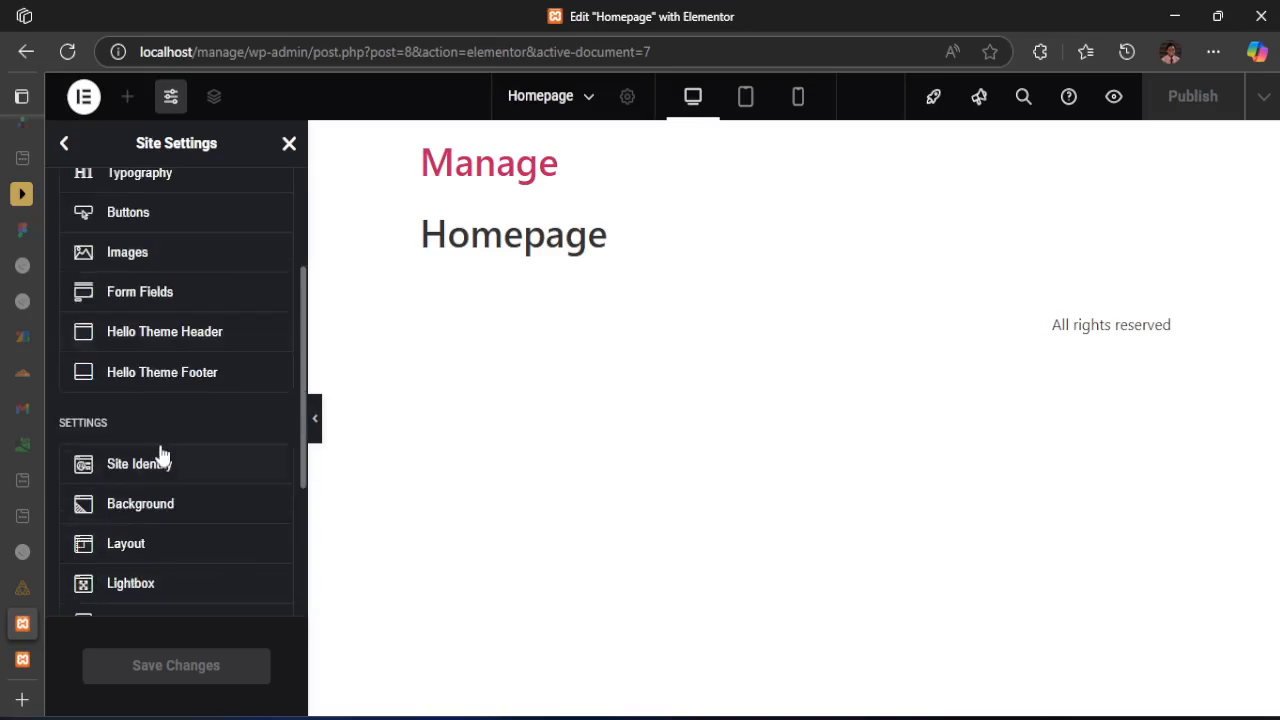
scroll(164, 445, "down", 3)
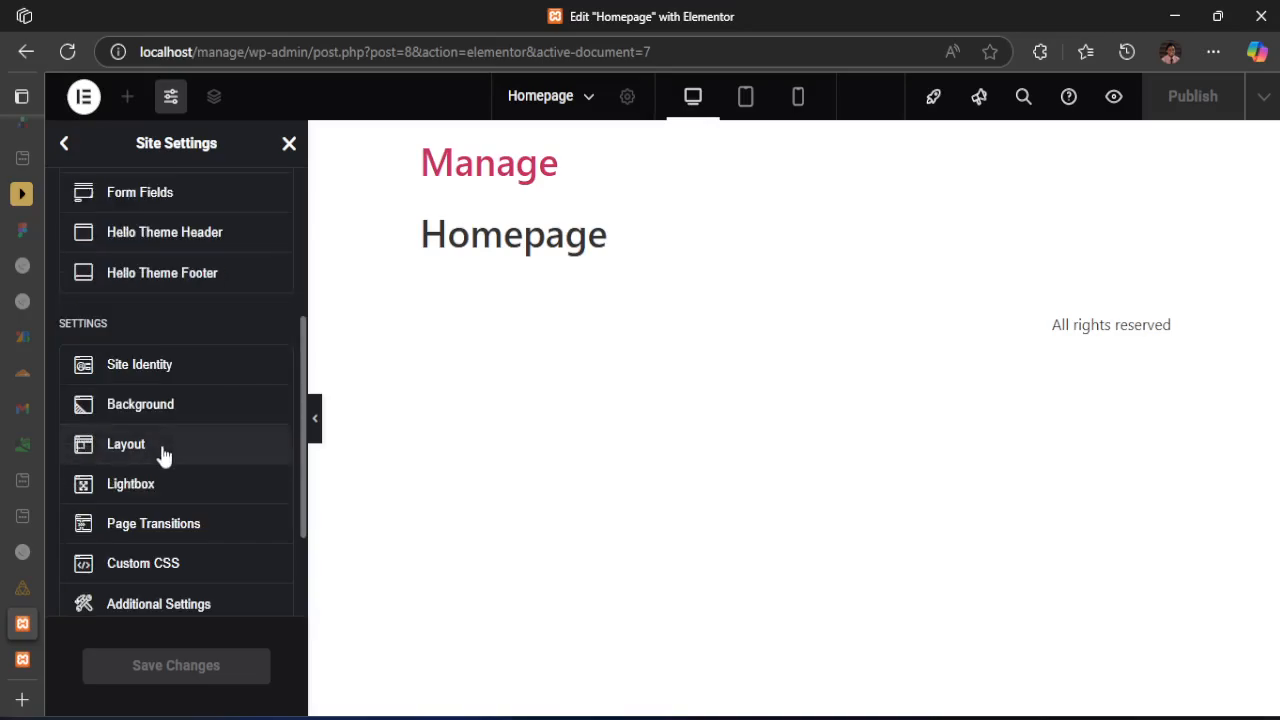
scroll(166, 462, "up", 1)
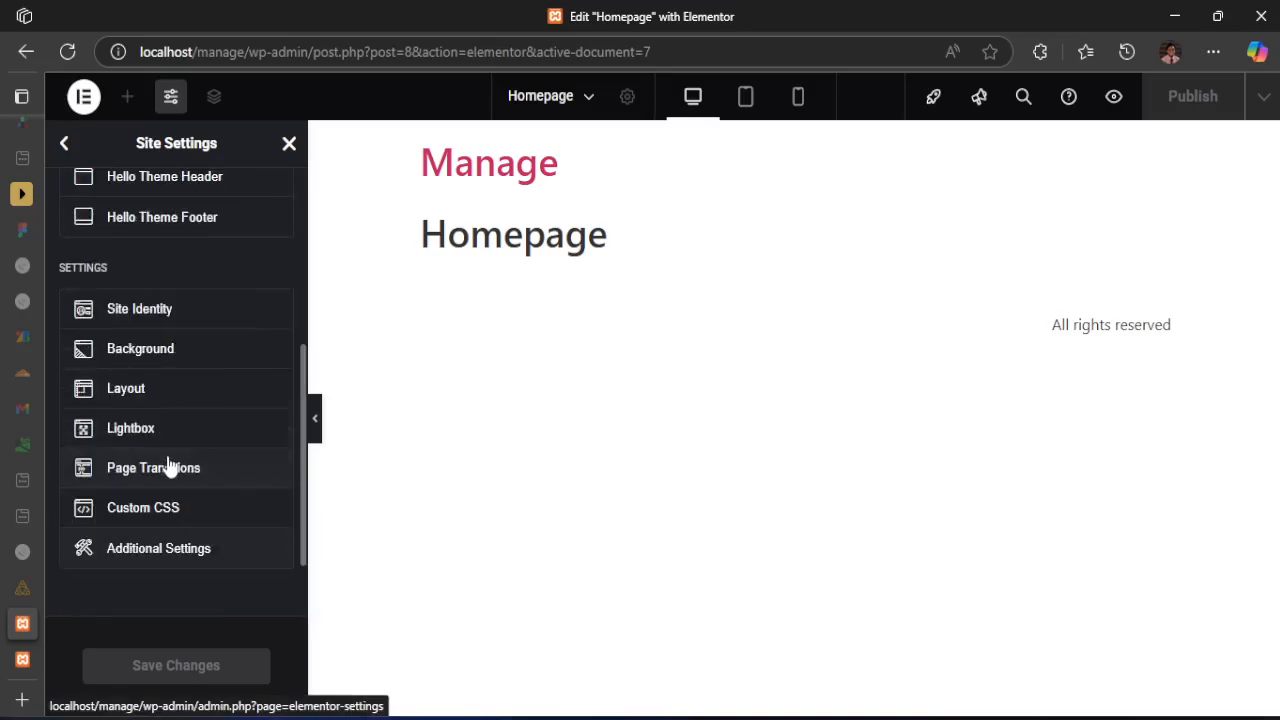
left_click(127, 392)
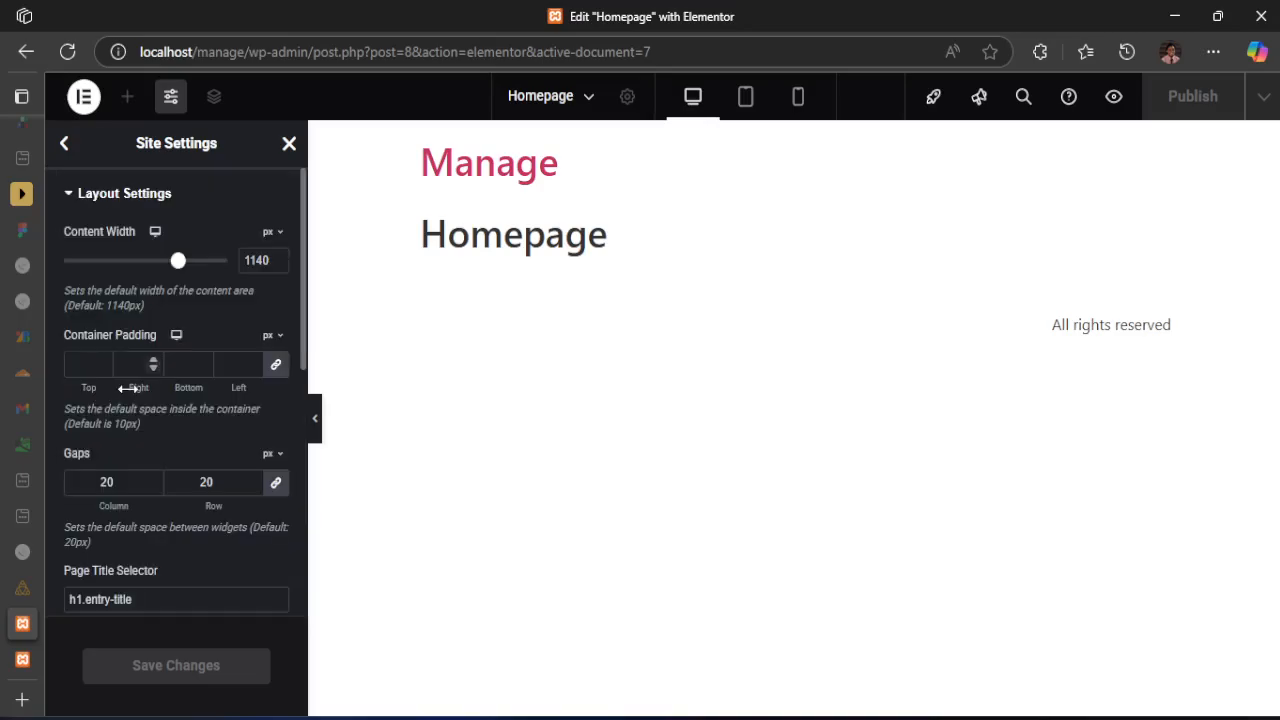
scroll(127, 388, "down", 4)
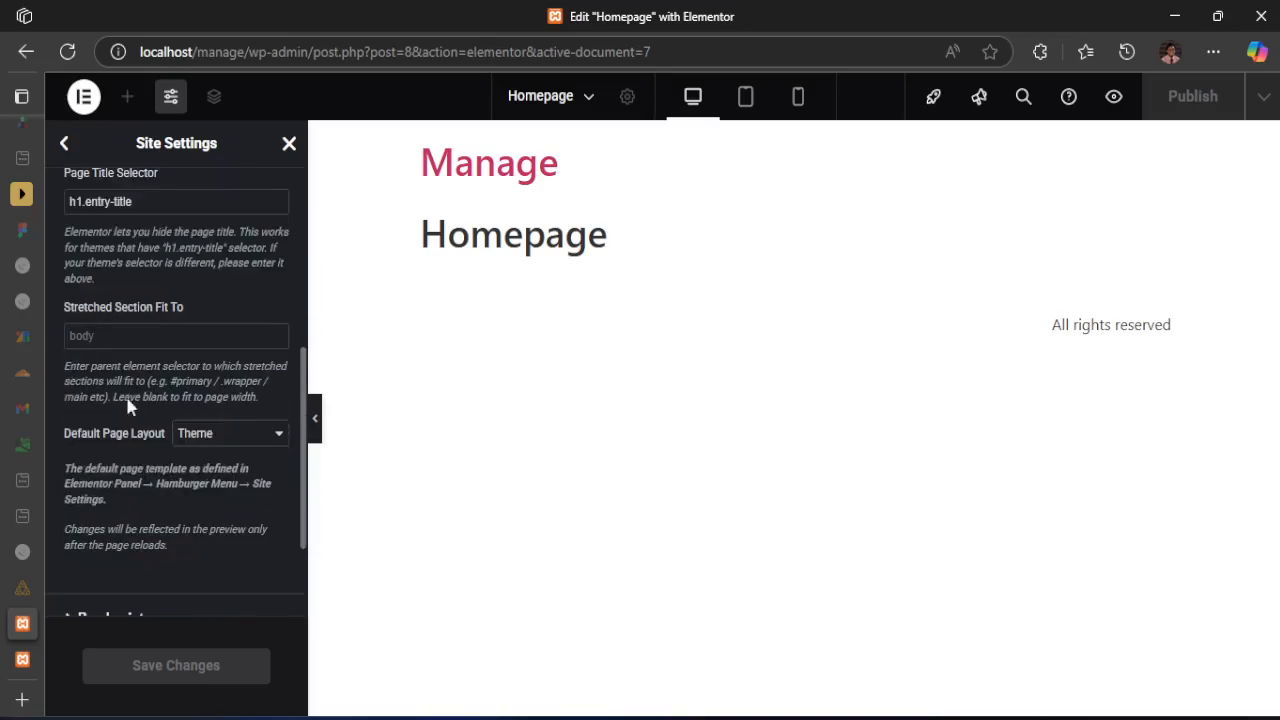
left_click_drag(64, 437, 150, 450)
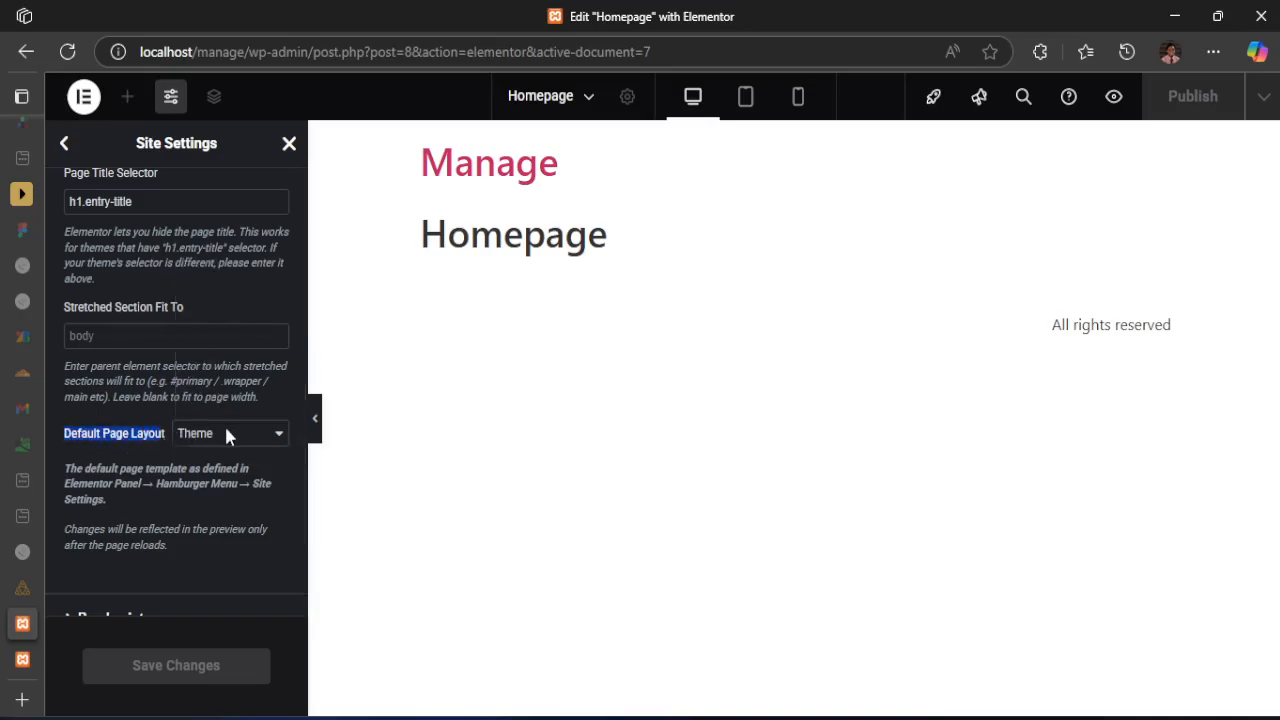
left_click(190, 433)
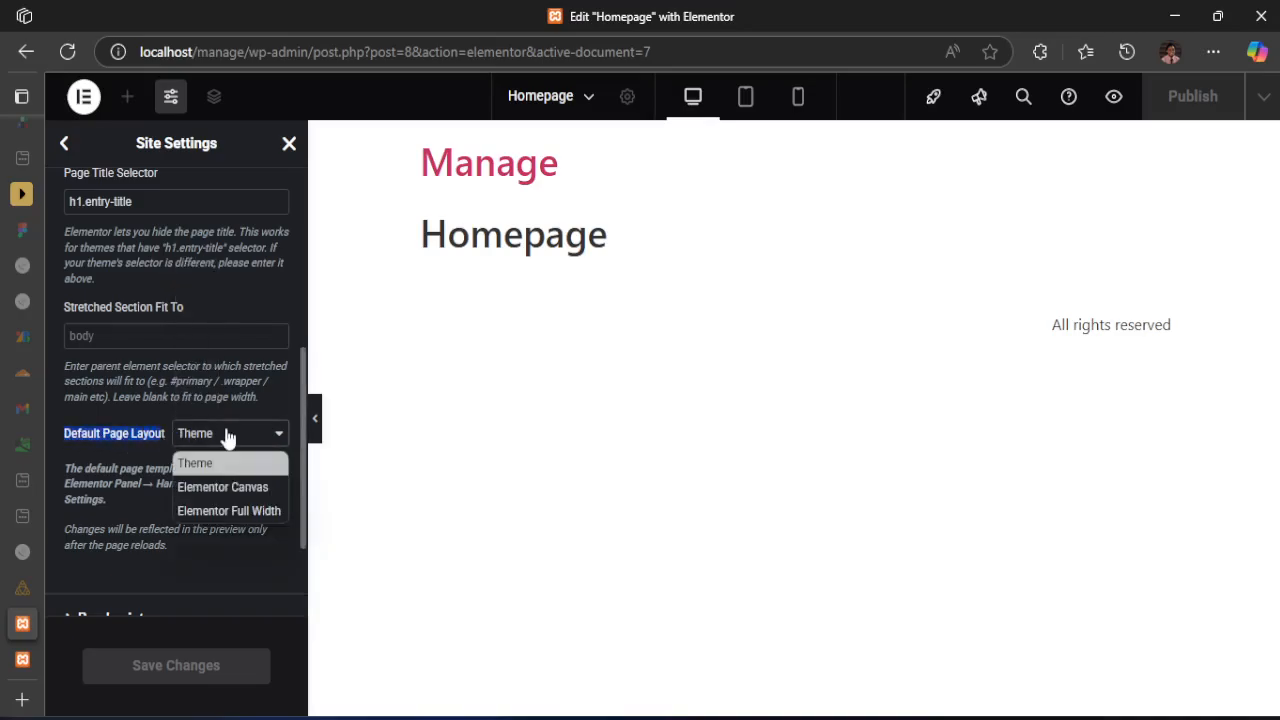
left_click(212, 488)
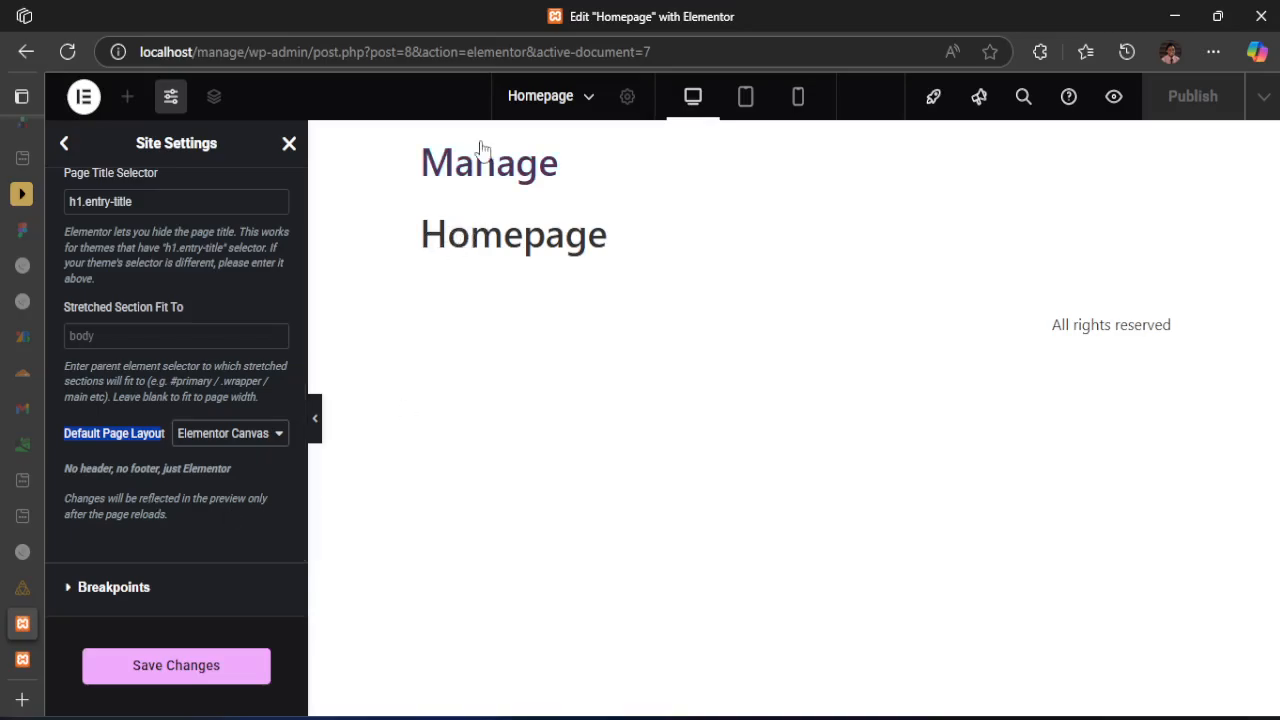
Save the site settings and reload both the Homepage editor and the live Manage front page to apply the layout
left_click(140, 675)
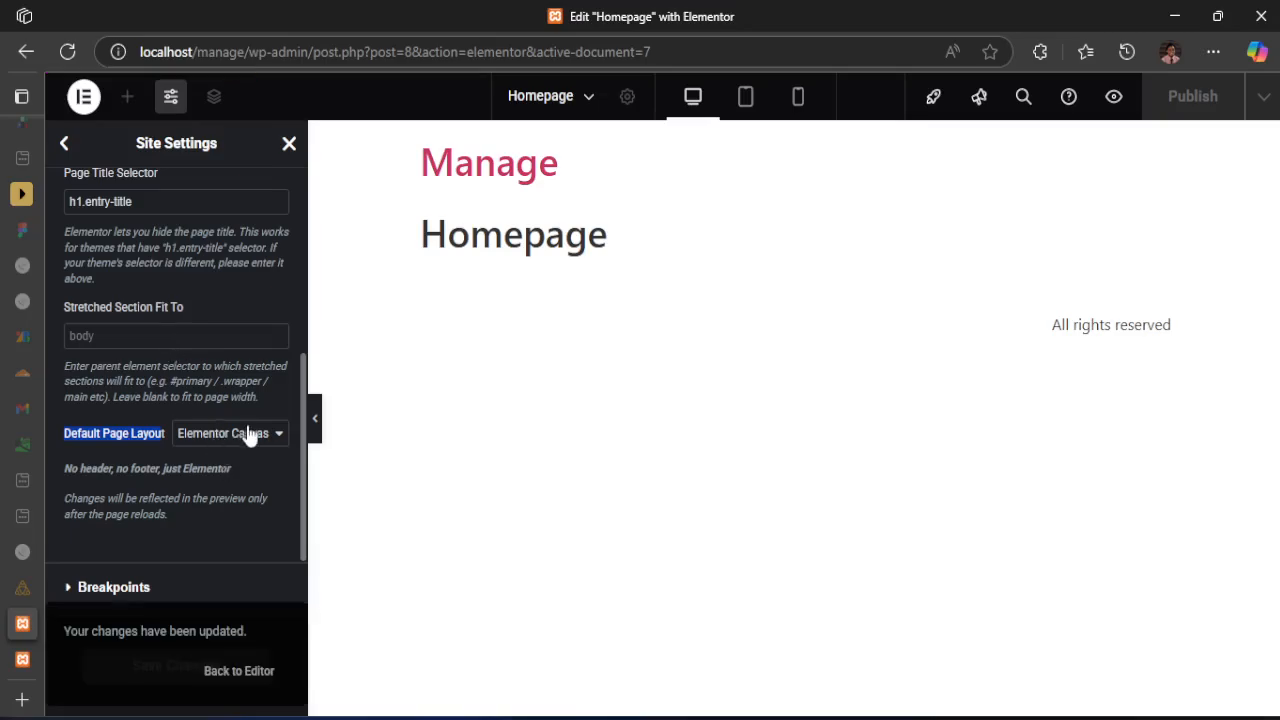
left_click(250, 679)
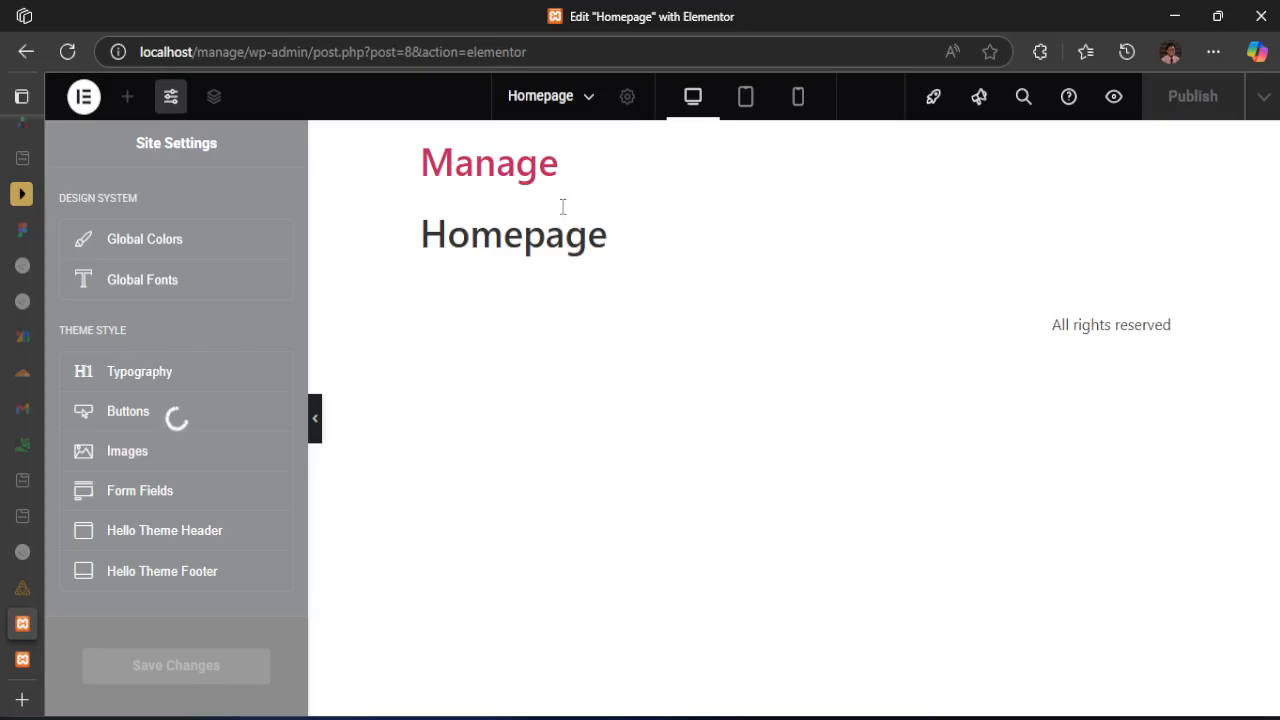
left_click(66, 52)
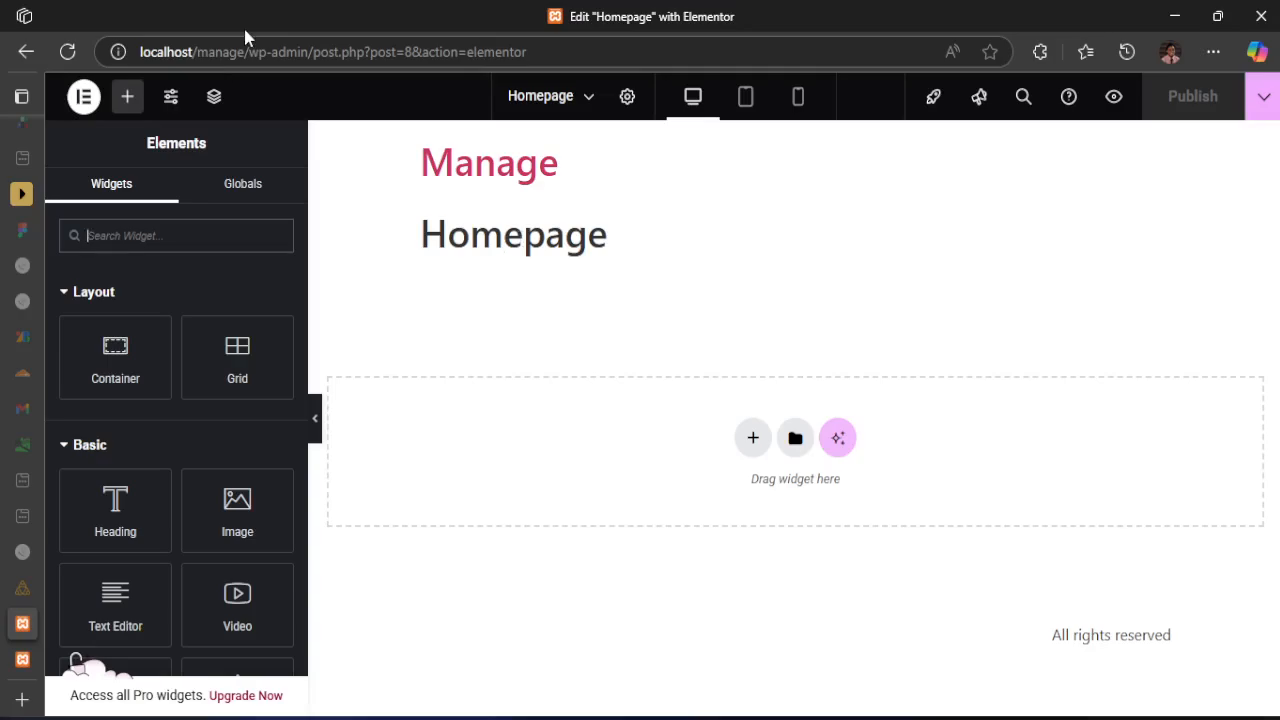
left_click(67, 51)
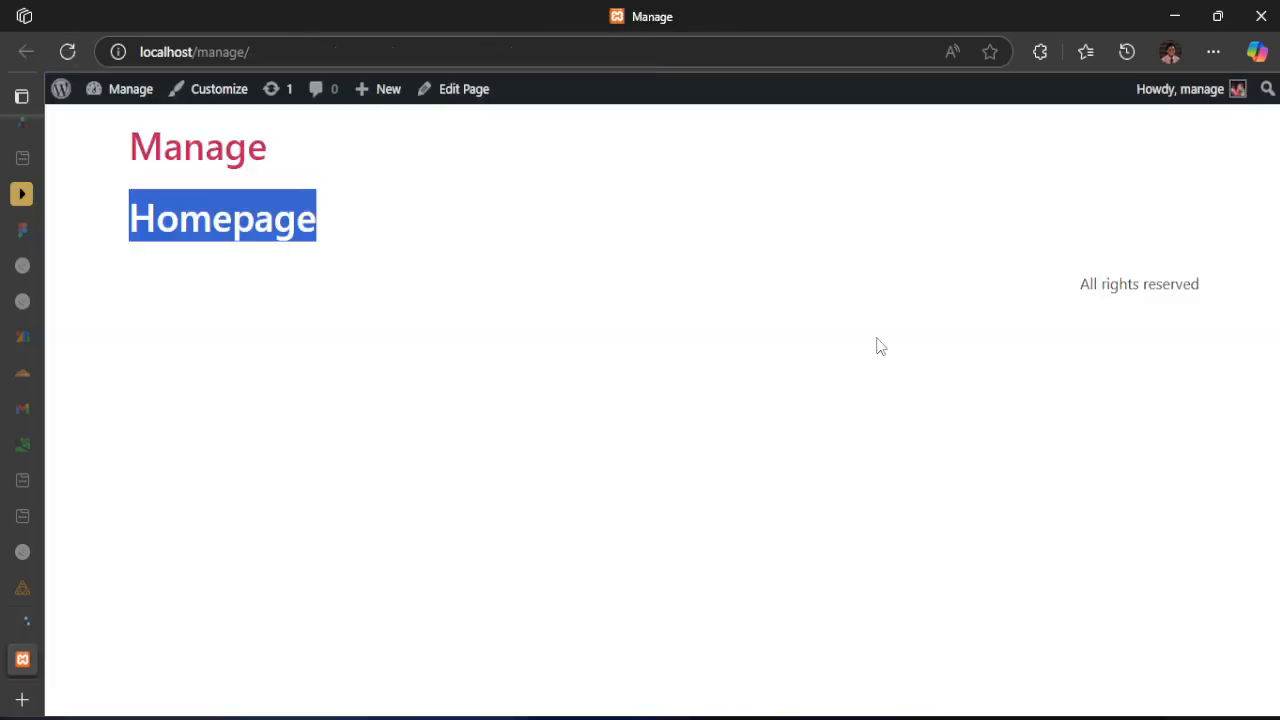
left_click(70, 50)
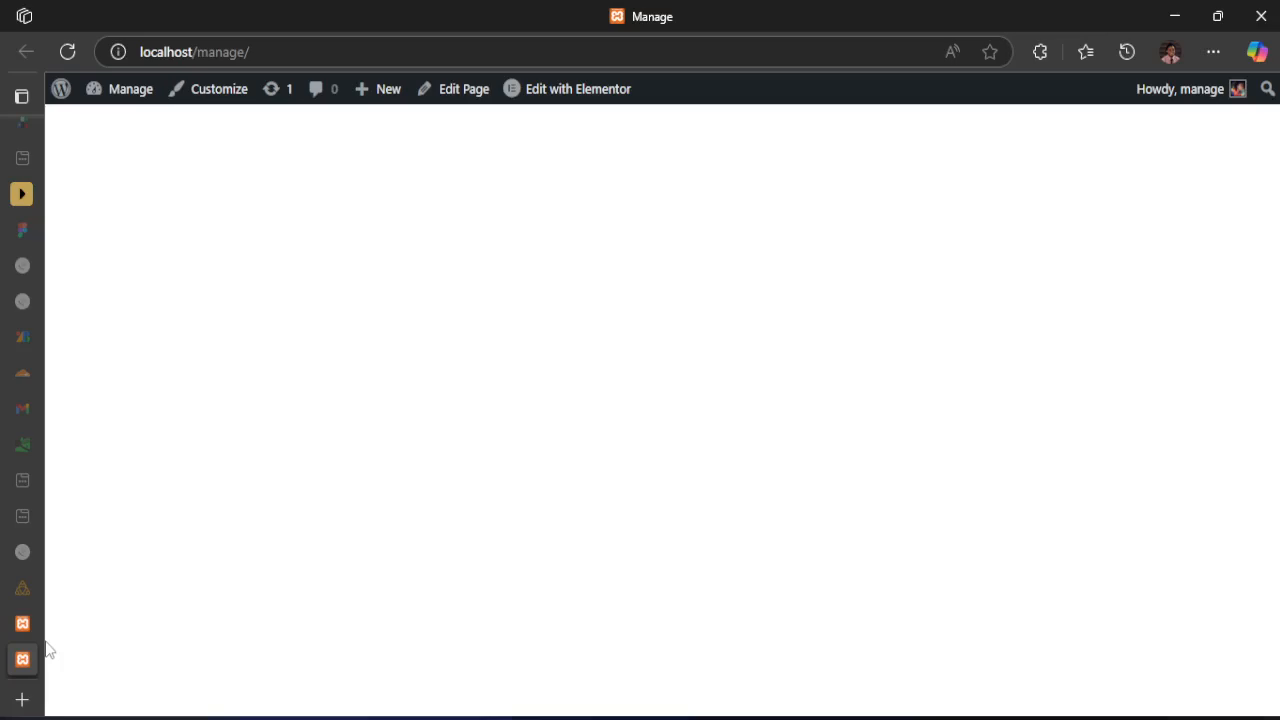
left_click(22, 624)
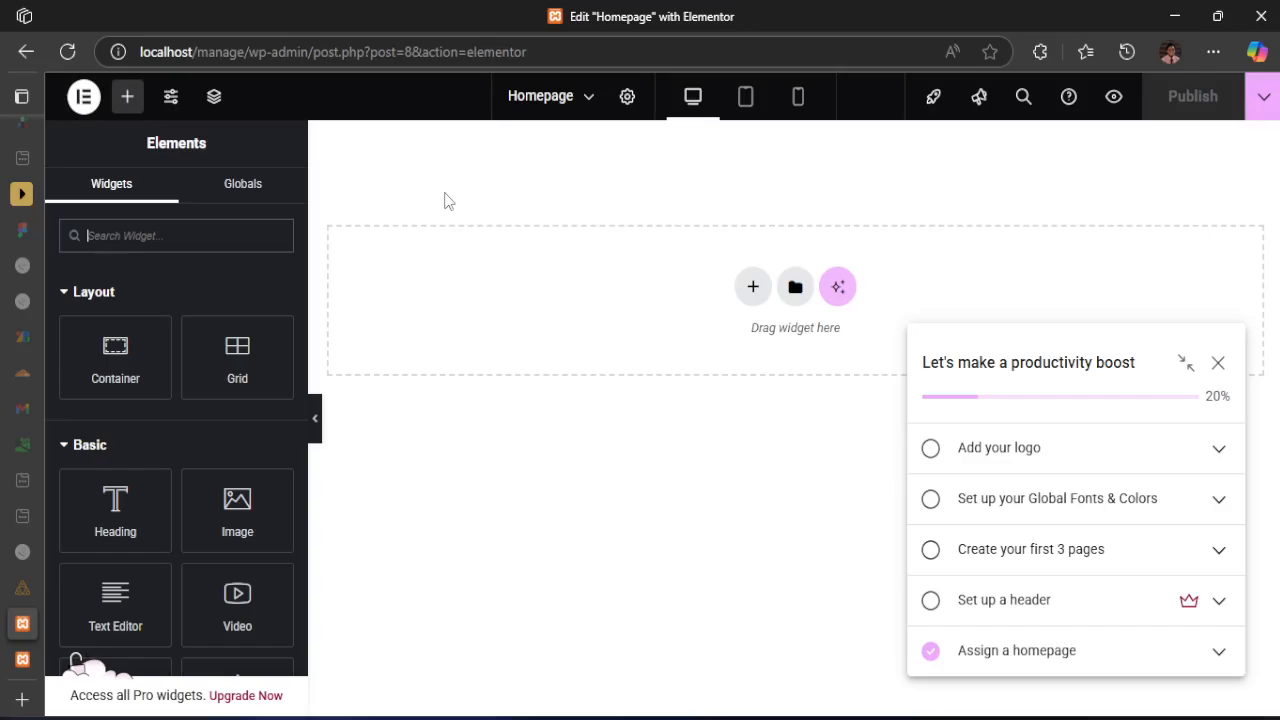
Bring up the active-states.jpg design in Photos and dismiss the editor's Launchpad checklist tip
mouse_move(889, 718)
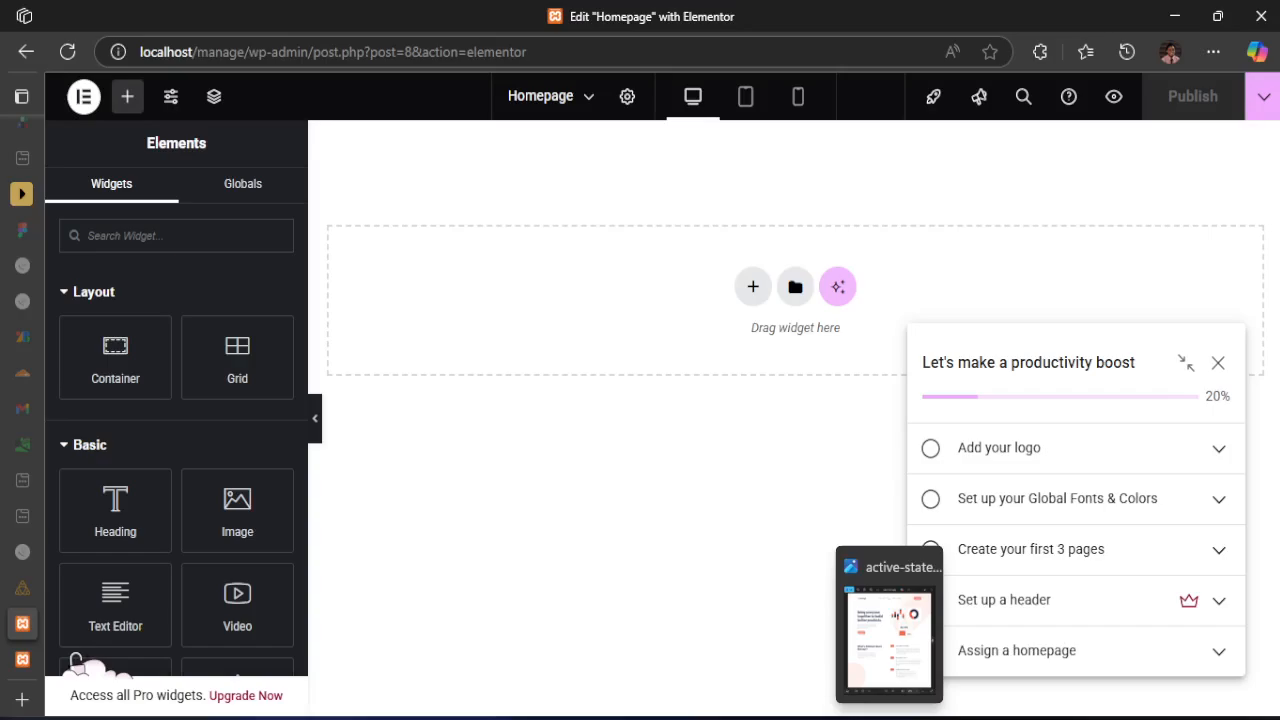
left_click(889, 635)
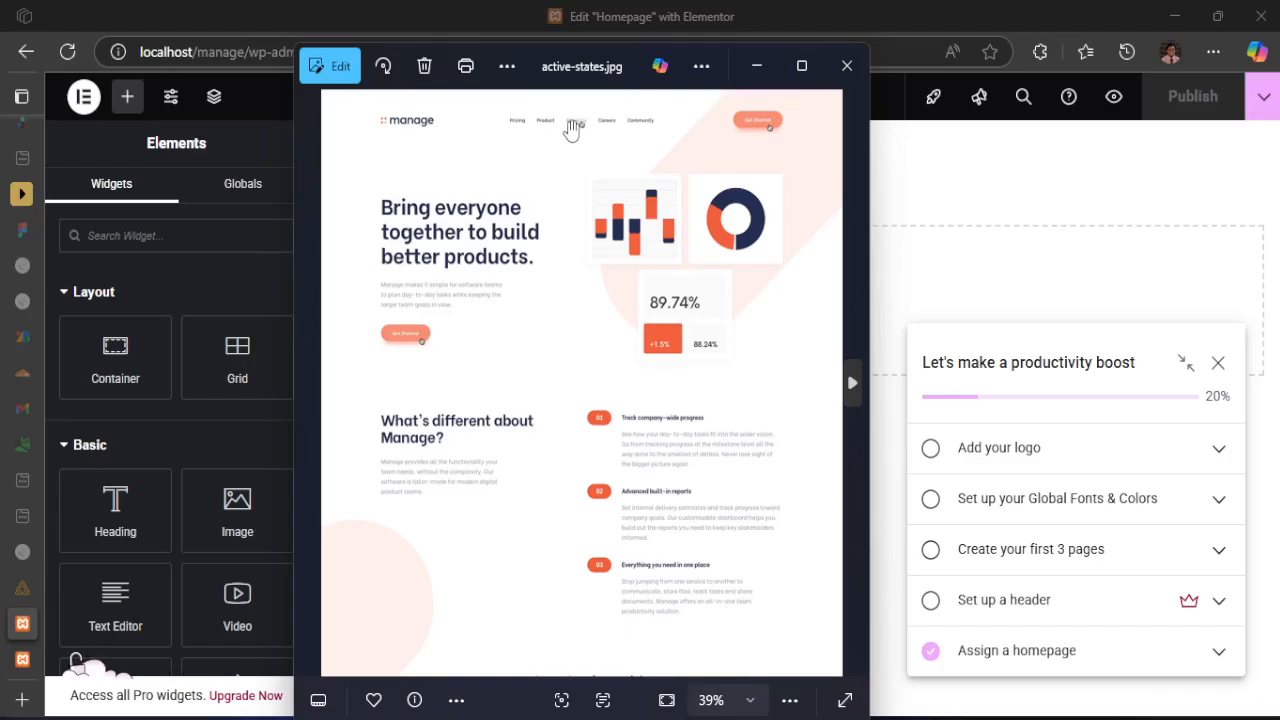
scroll(572, 130, "up", 1)
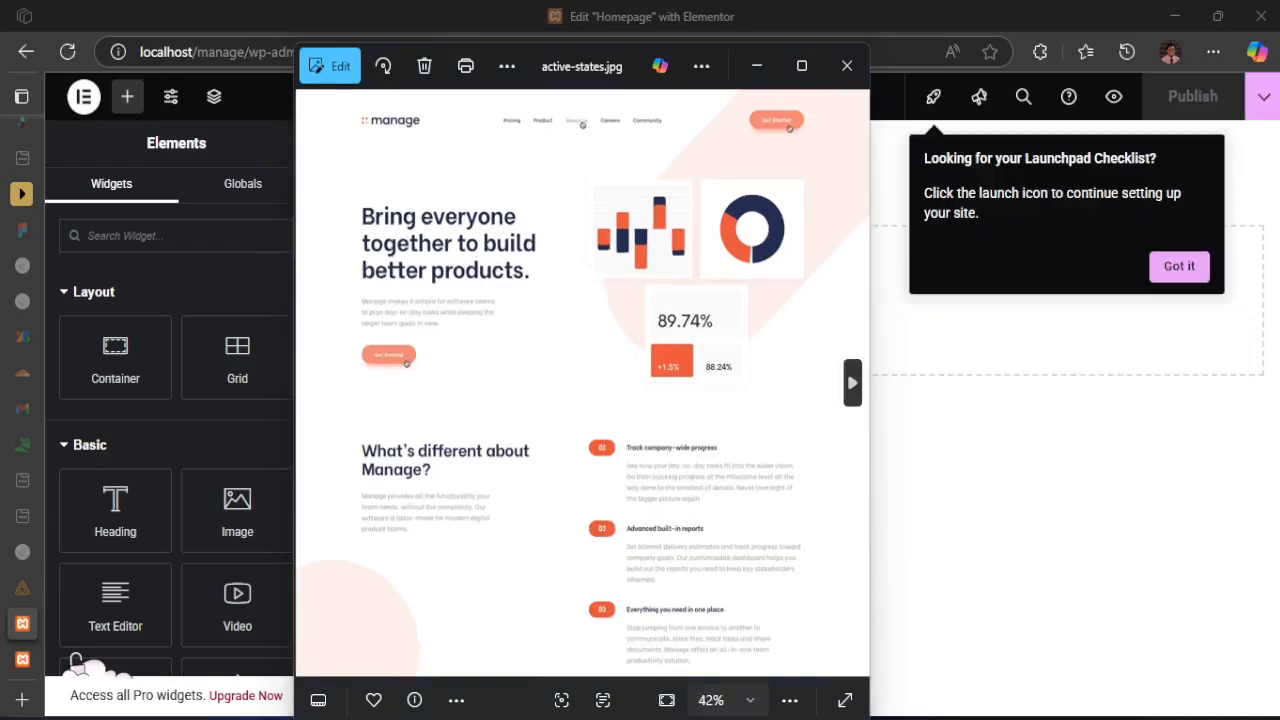
left_click(1160, 263)
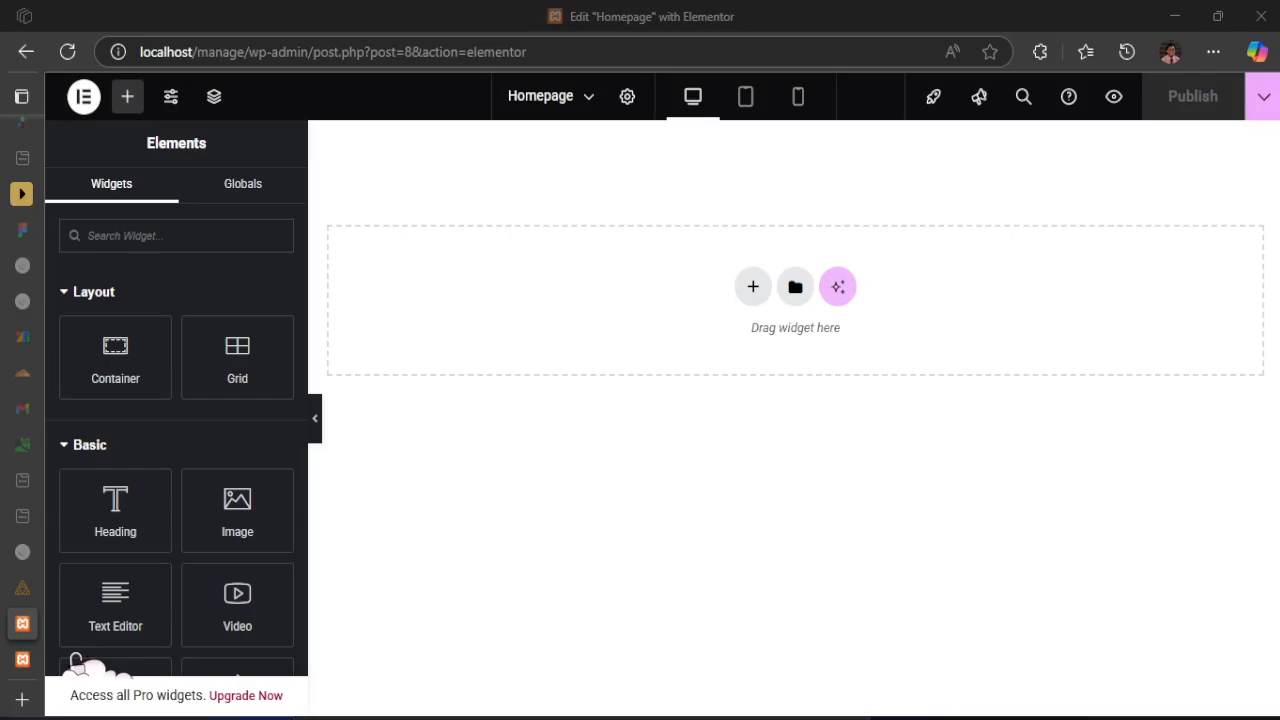
Examine the hero section in active-states.jpg, marking its text column and its chart image column, and minimize the design
key("alt+Tab")
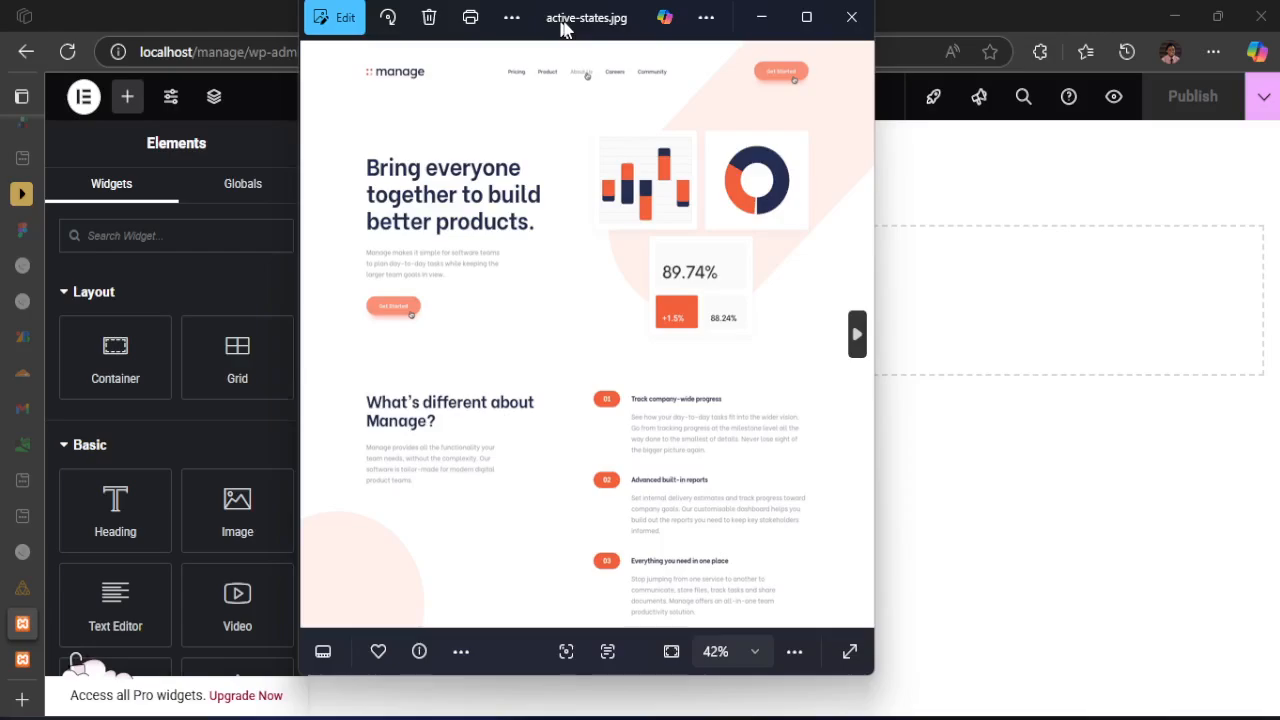
left_click_drag(563, 28, 575, 35)
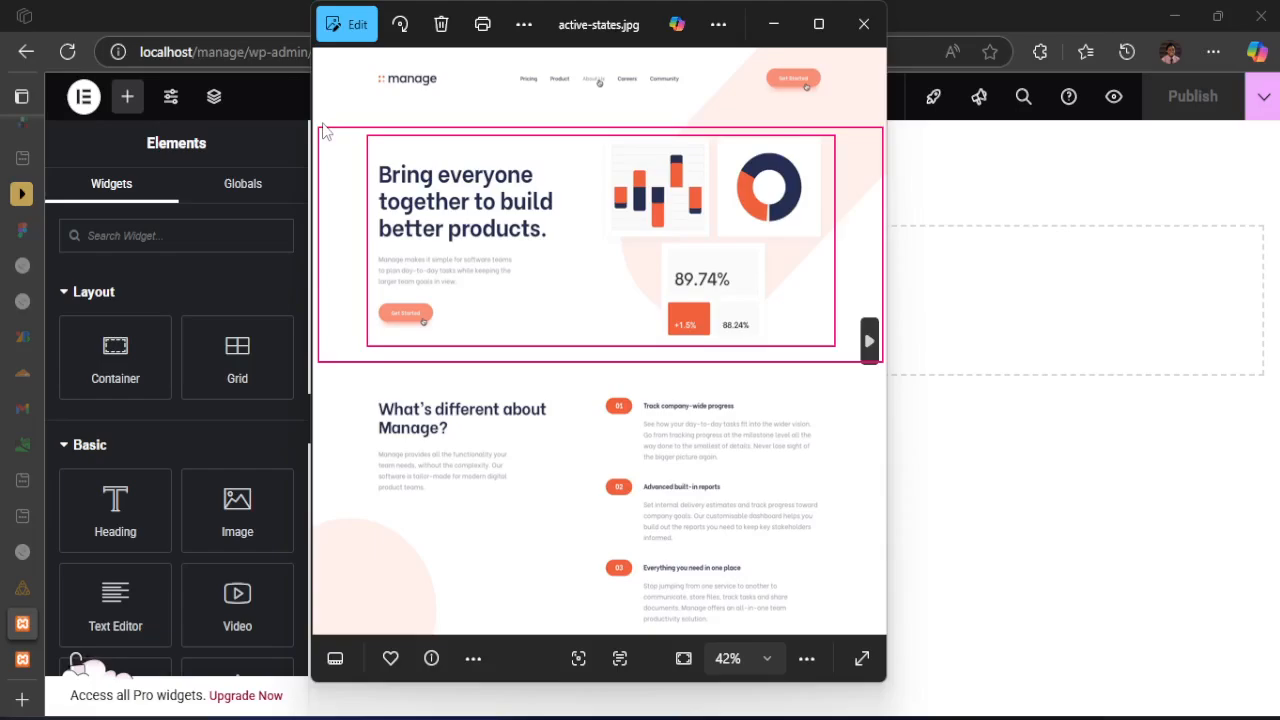
left_click_drag(372, 143, 576, 340)
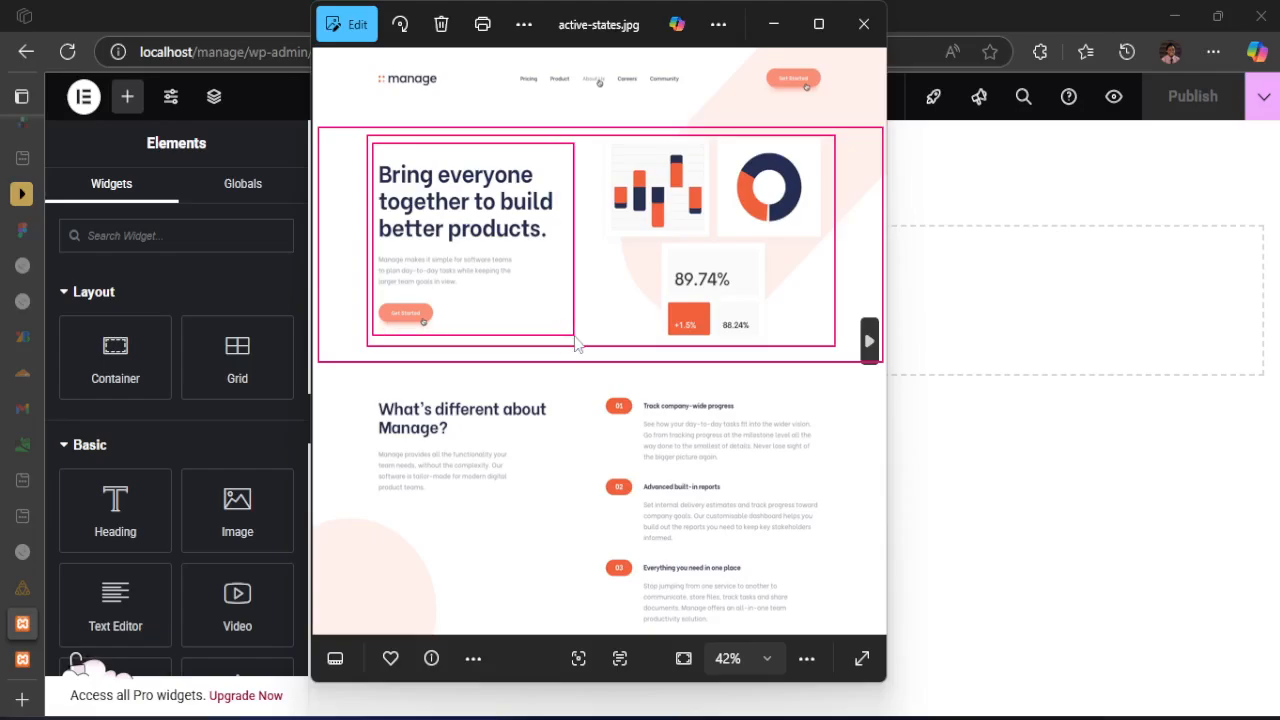
left_click_drag(598, 139, 827, 350)
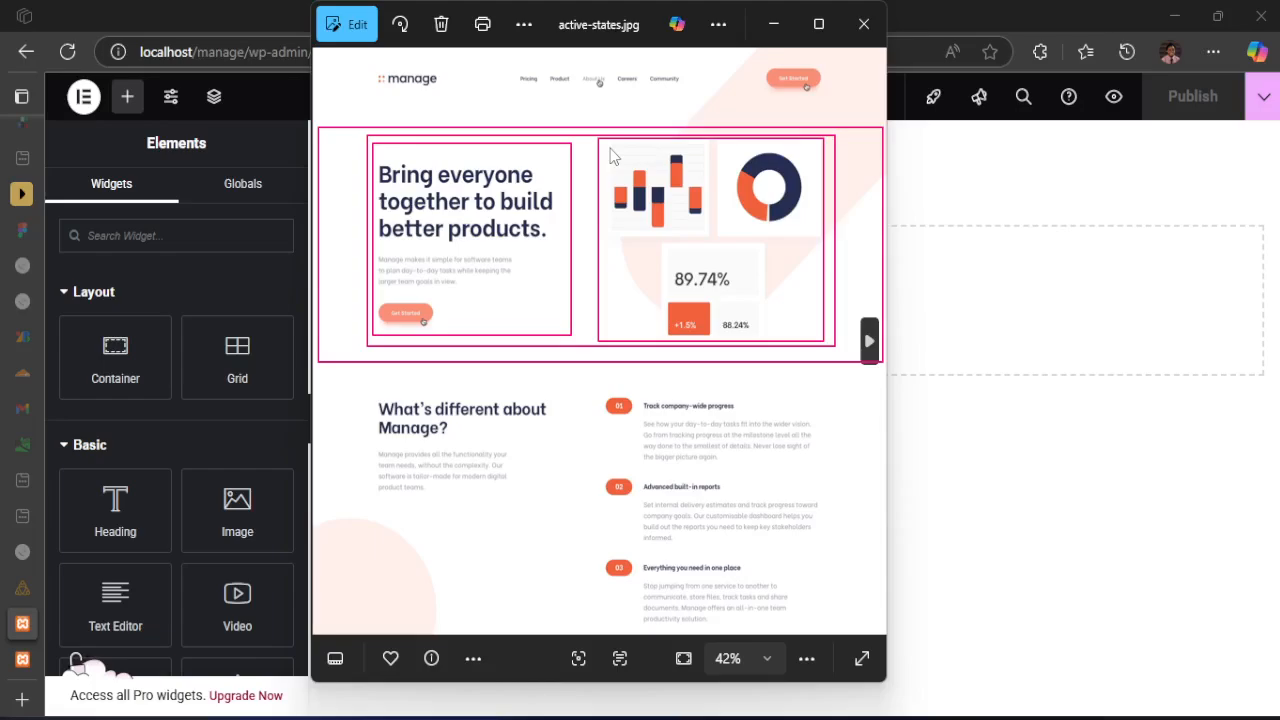
left_click(222, 8)
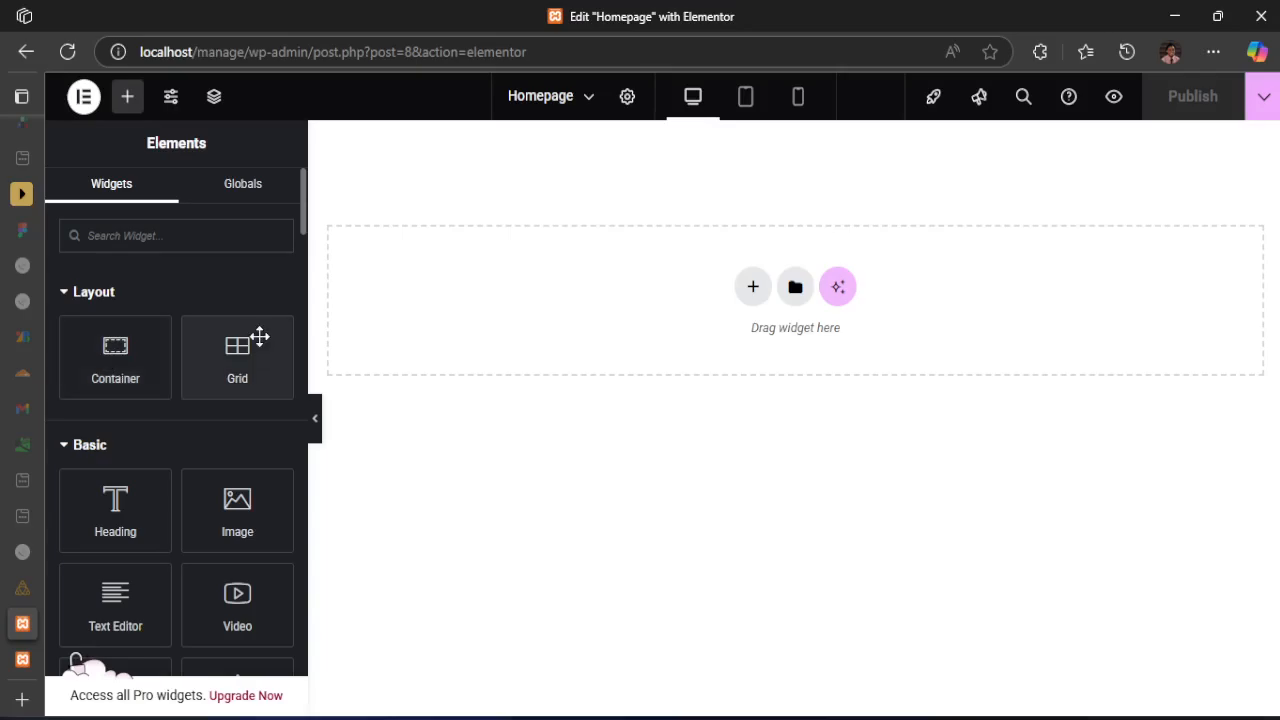
left_click(992, 717)
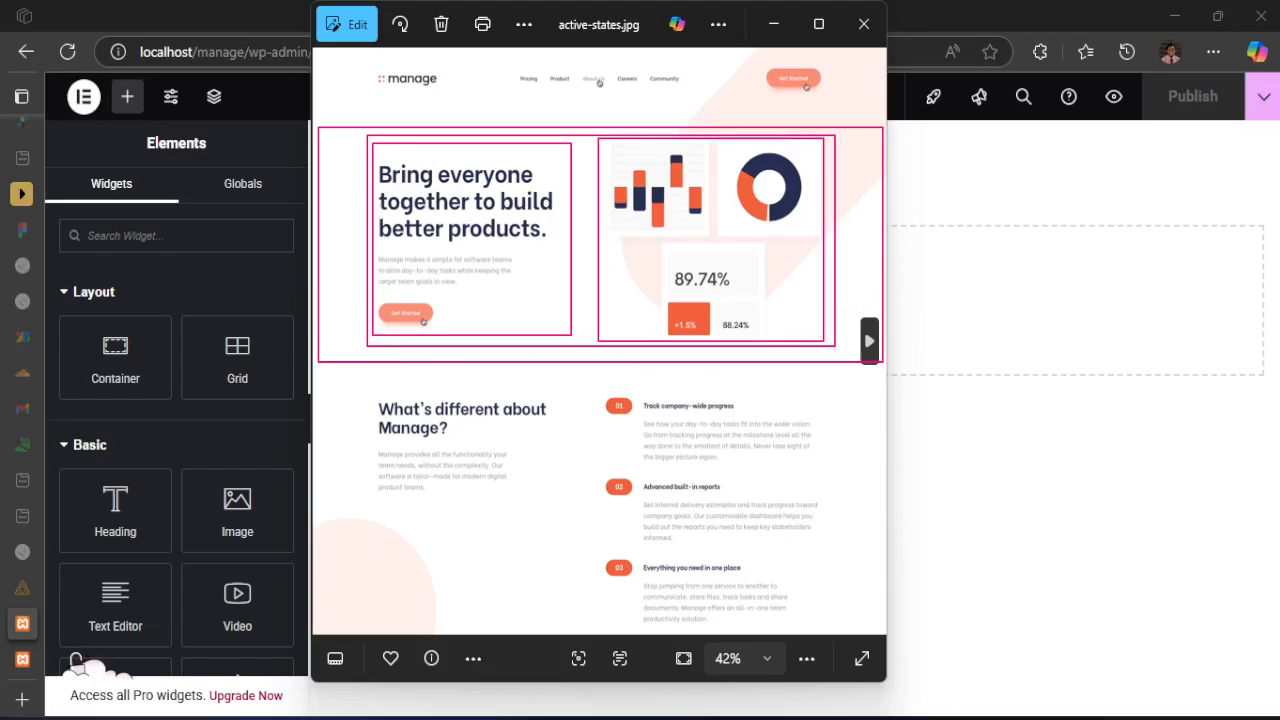
left_click(772, 25)
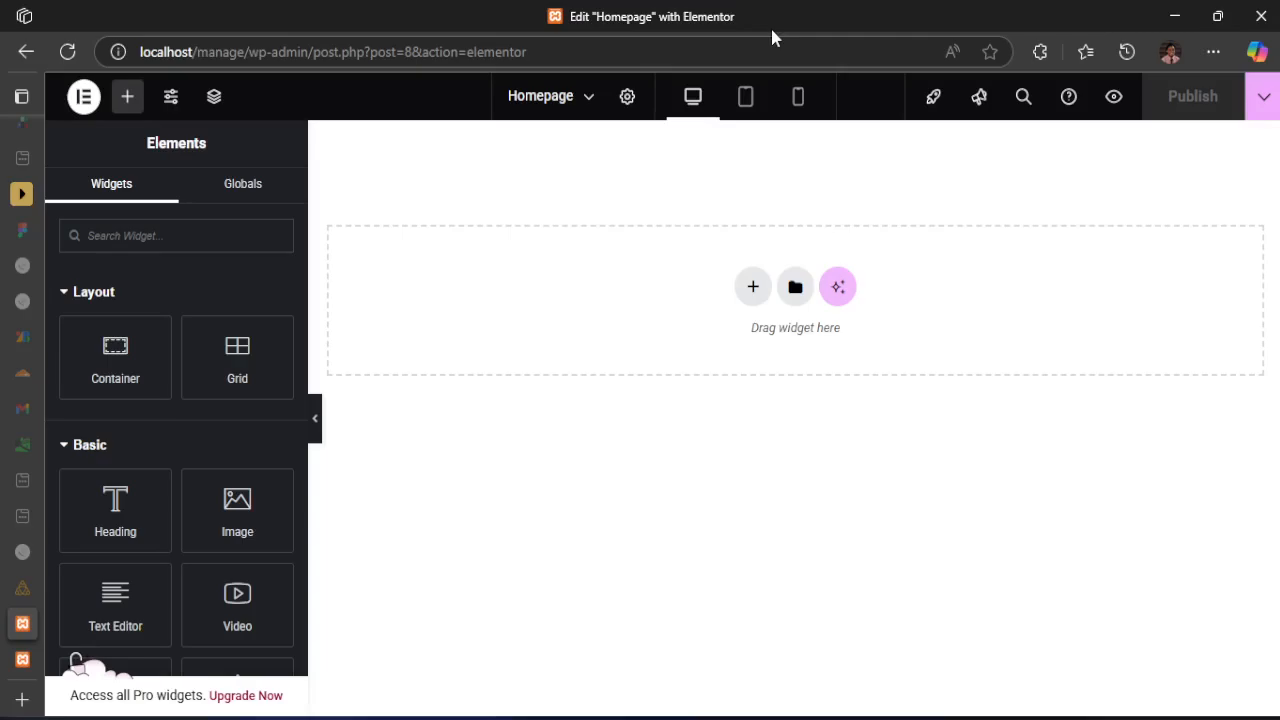
left_click(757, 288)
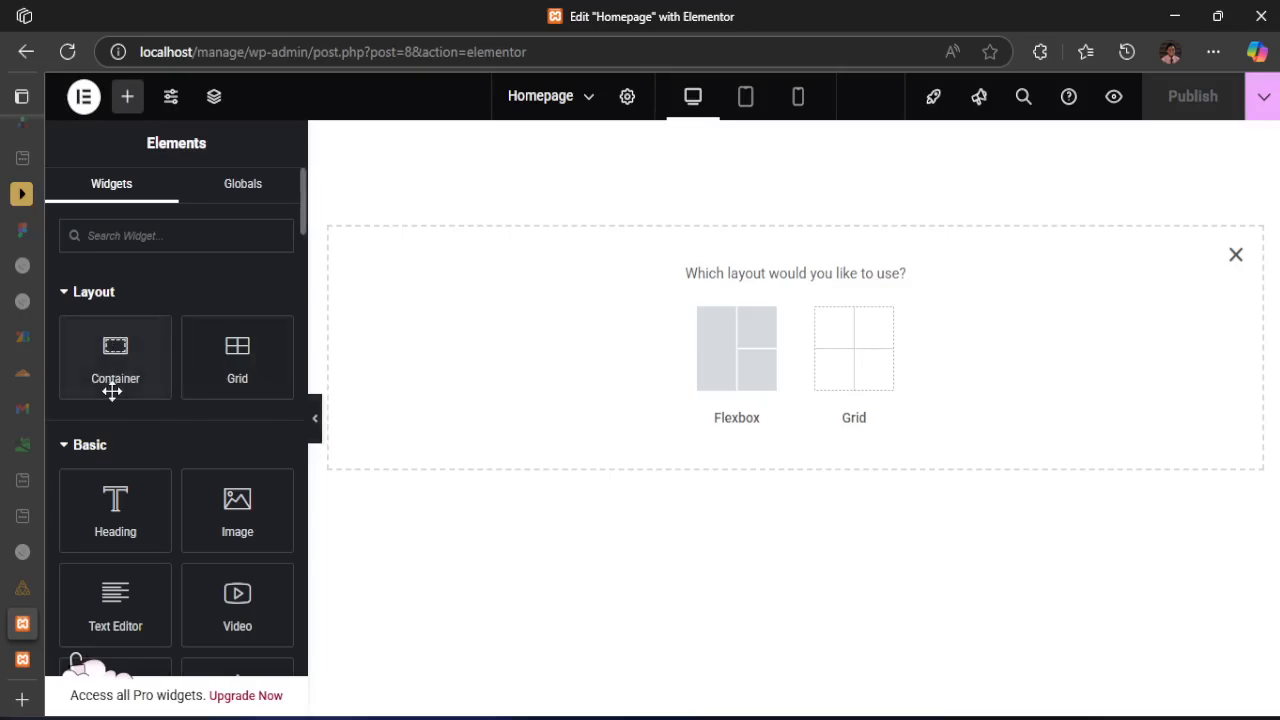
left_click_drag(109, 389, 634, 264)
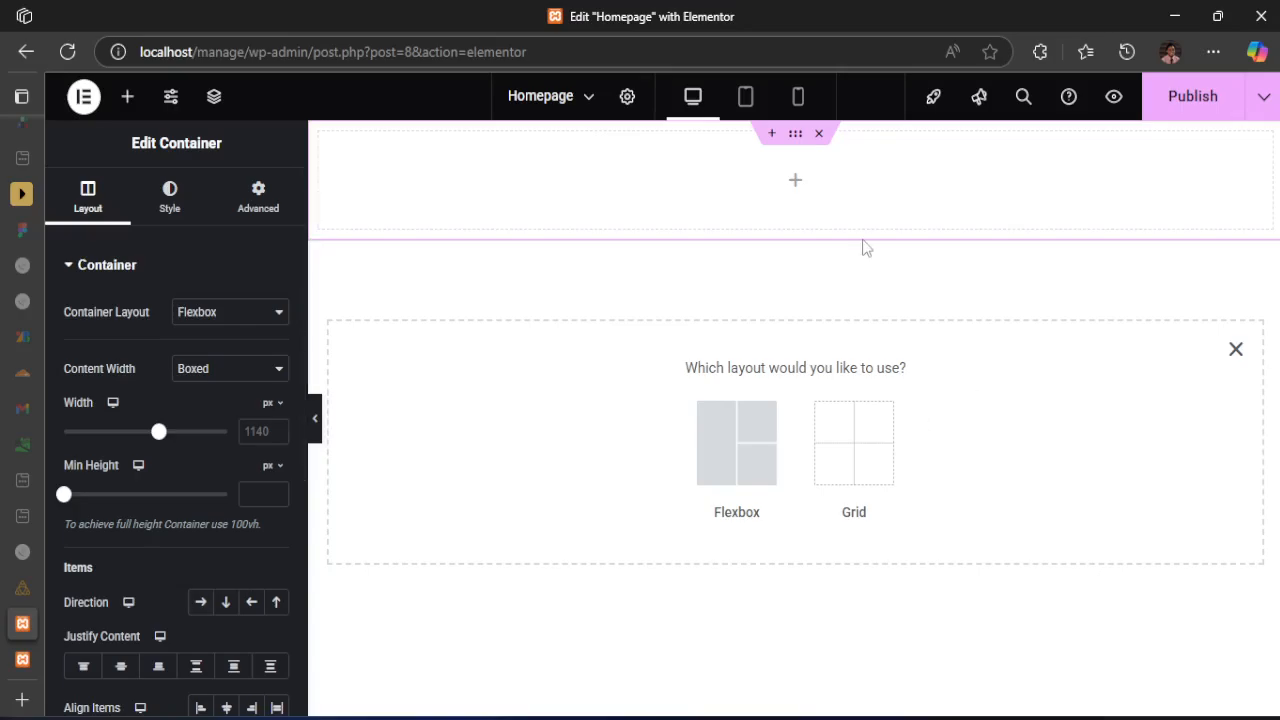
left_click(207, 110)
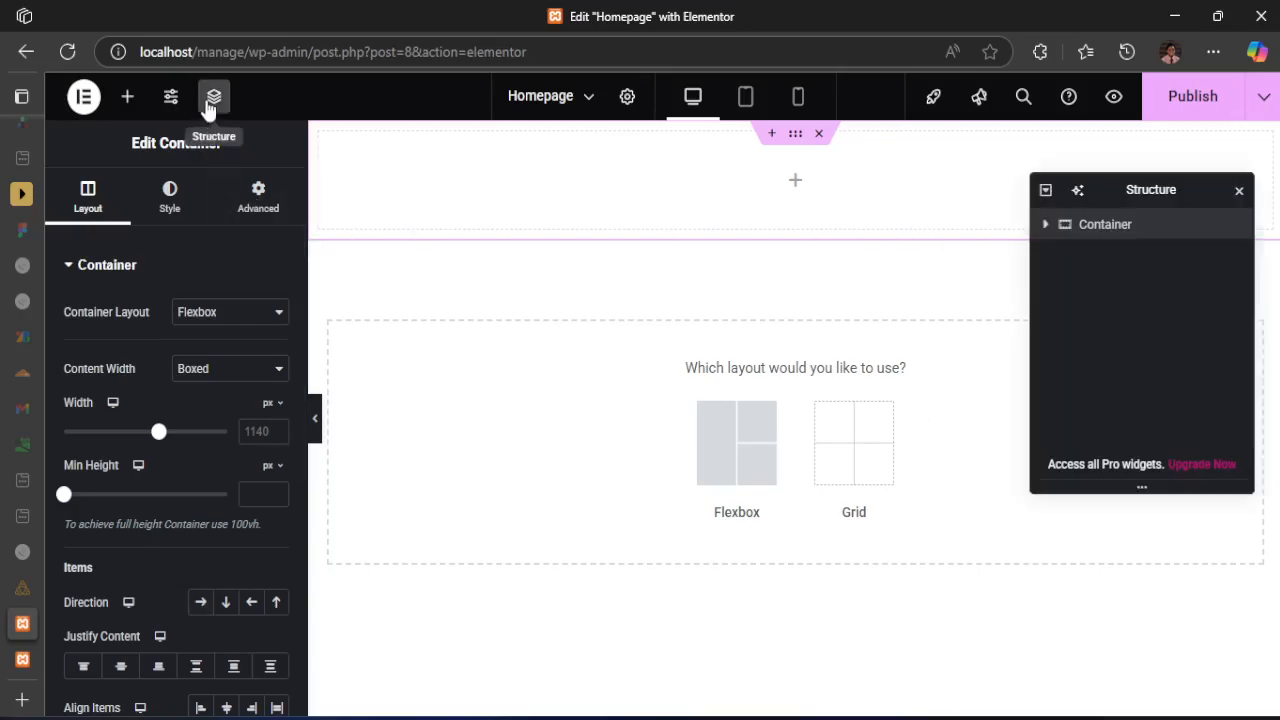
right_click(1111, 229)
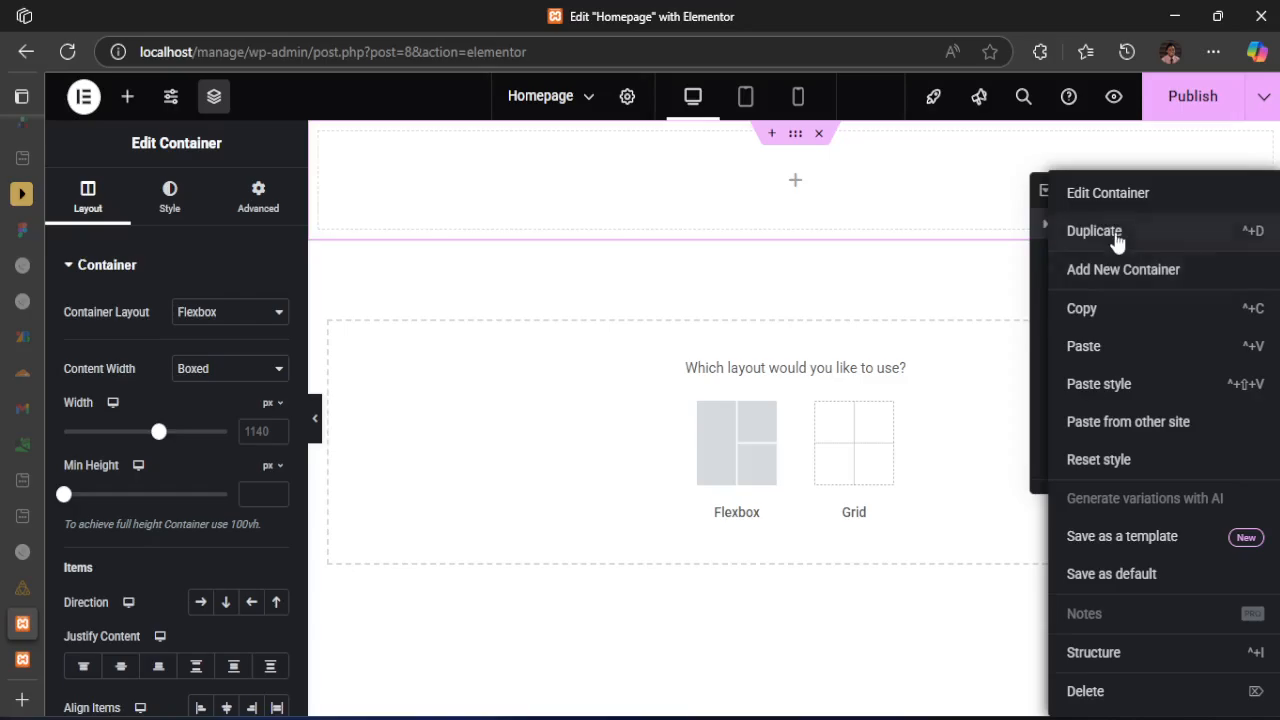
left_click(1122, 682)
left_click(1243, 192)
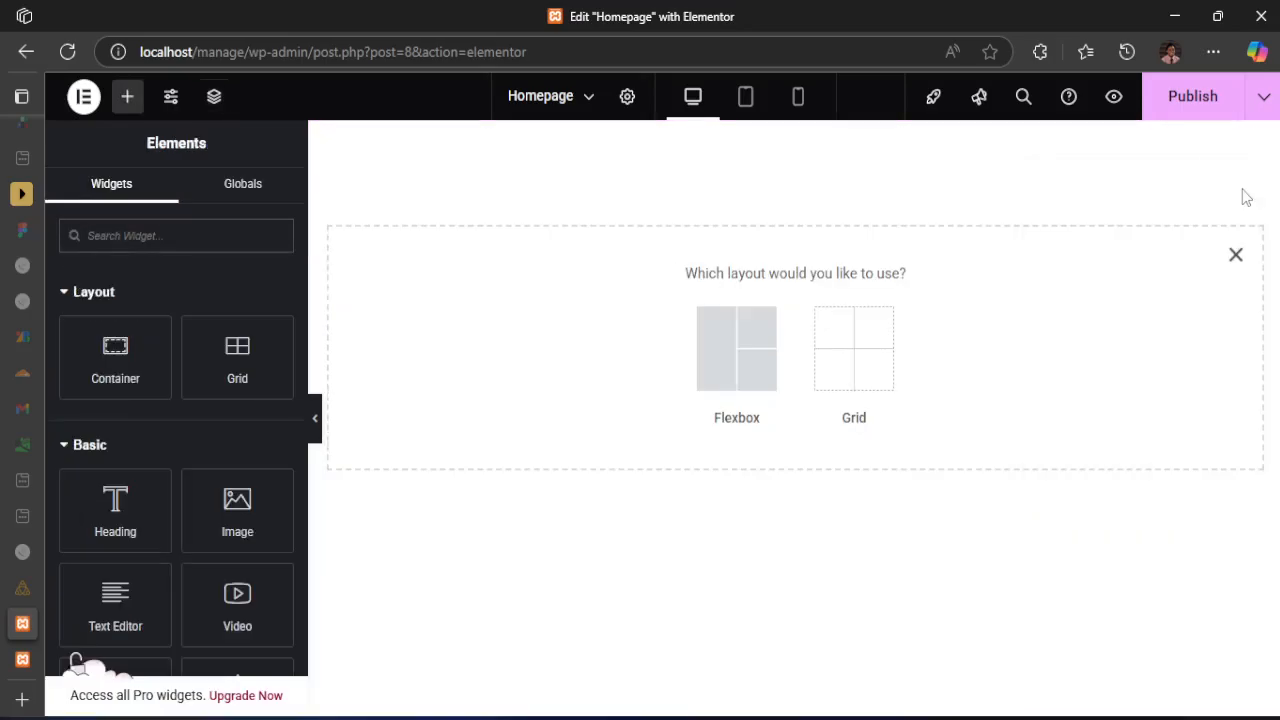
Examine the Flexbox and Grid structure presets offered for a new container, closing the chooser without adding one
left_click(734, 343)
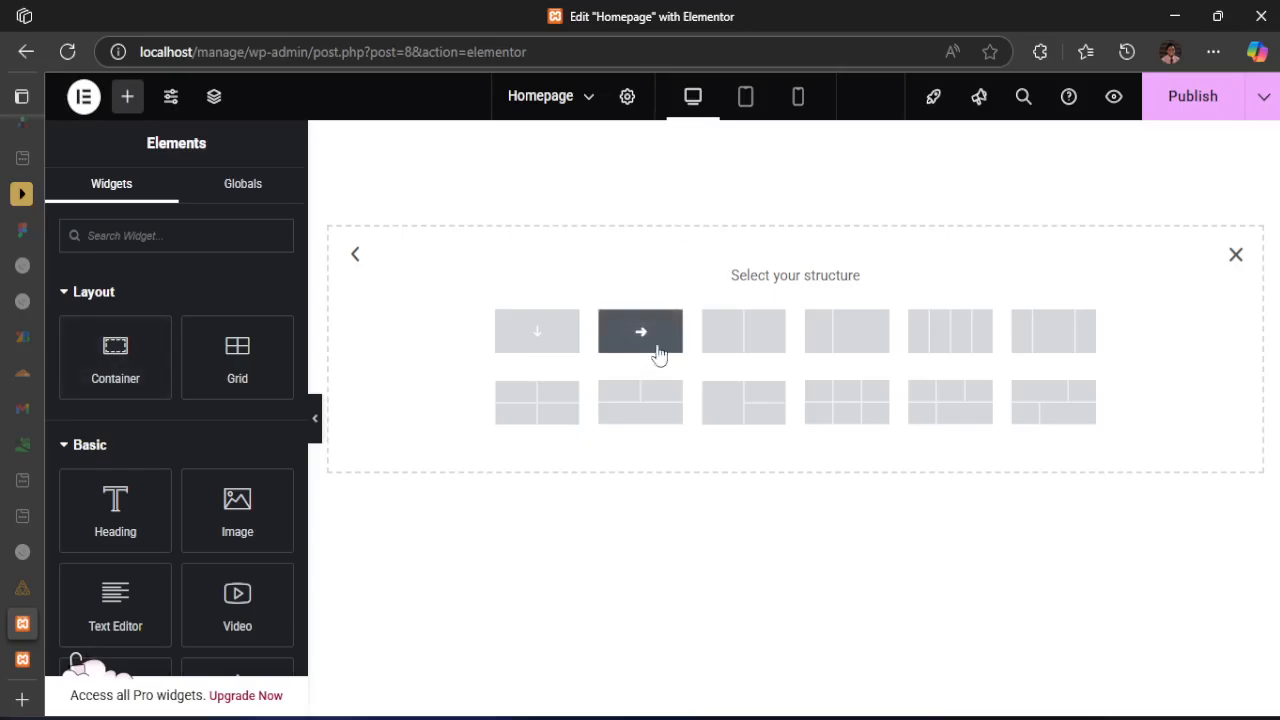
left_click(1236, 254)
left_click(751, 287)
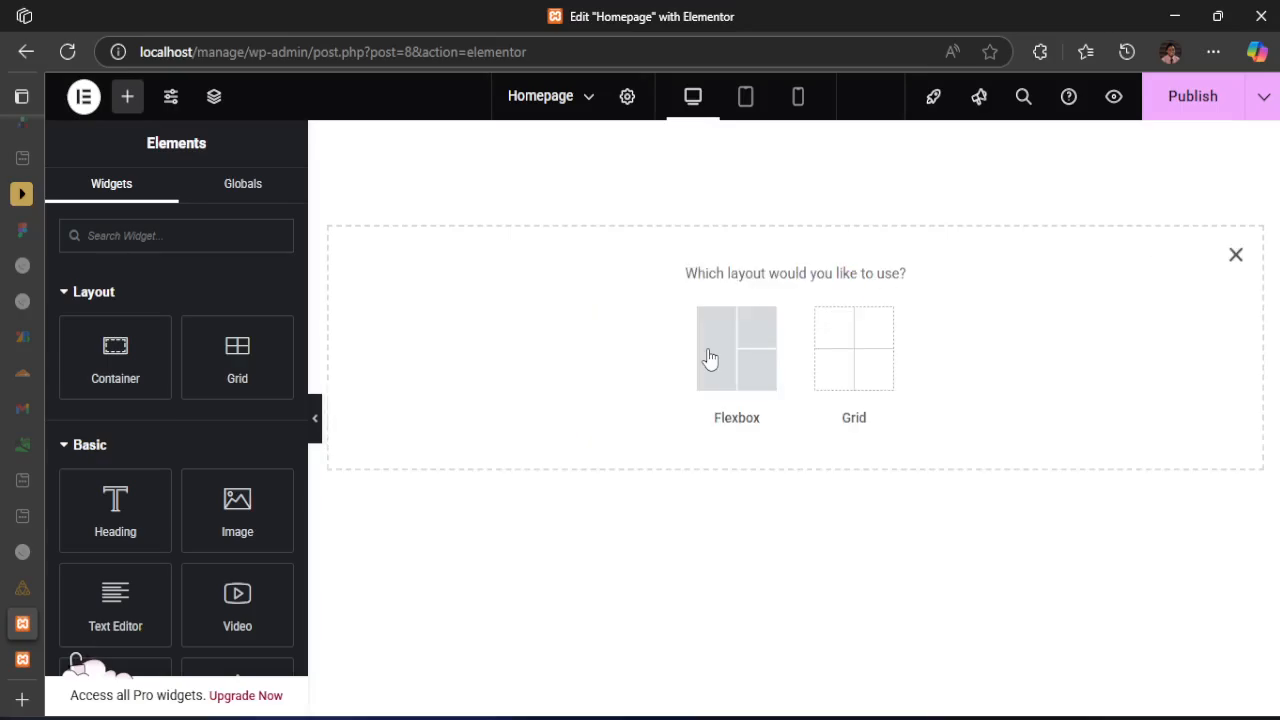
left_click(868, 372)
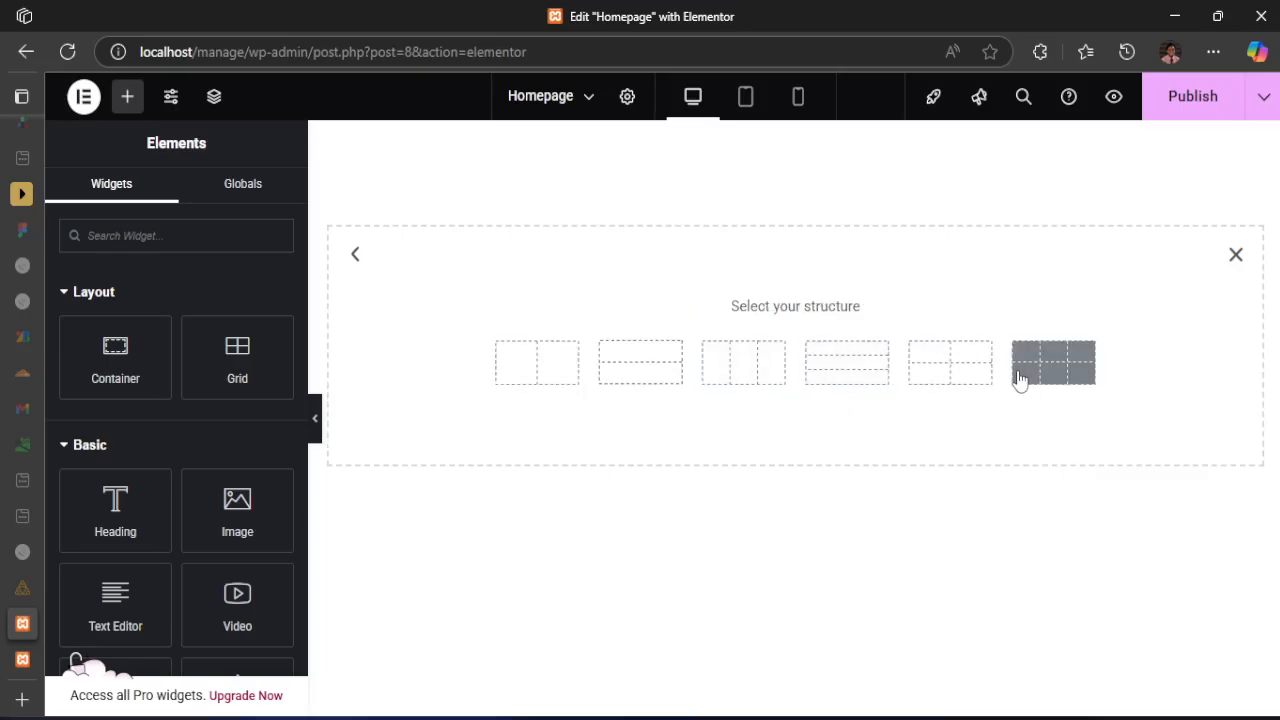
left_click(1236, 256)
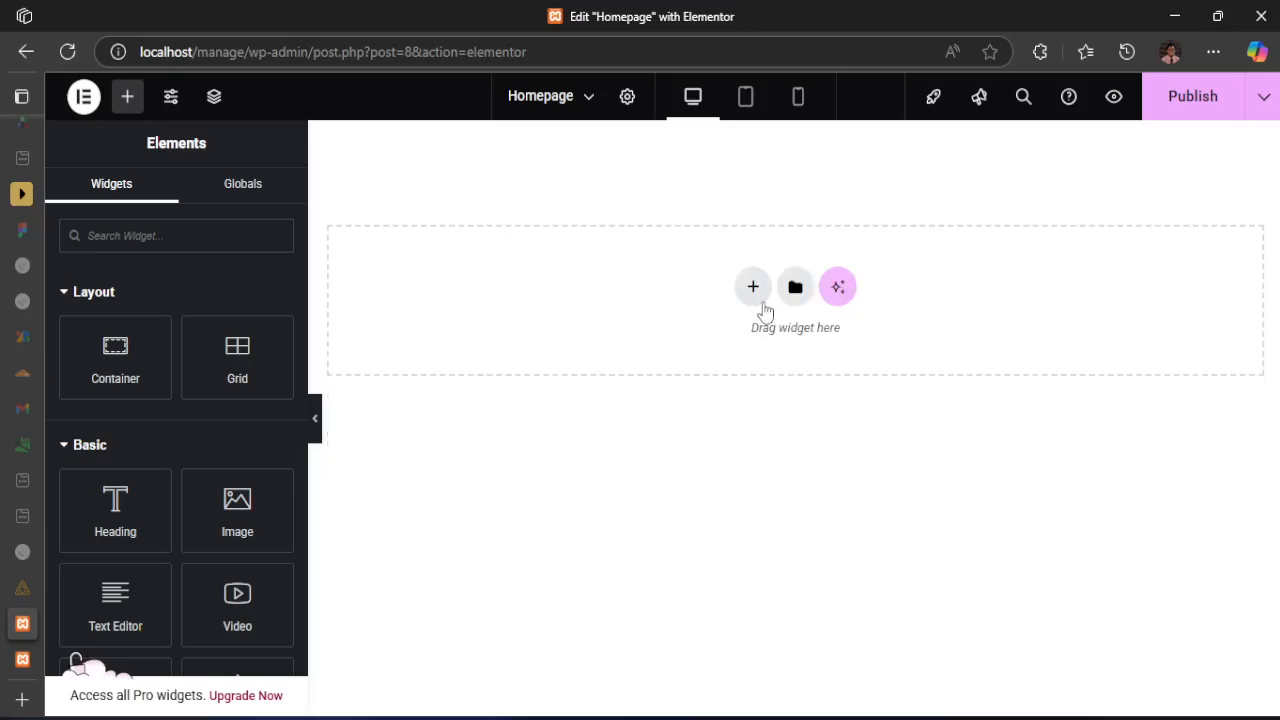
Add a Flexbox container with the two equal columns structure to the Homepage canvas
left_click(755, 294)
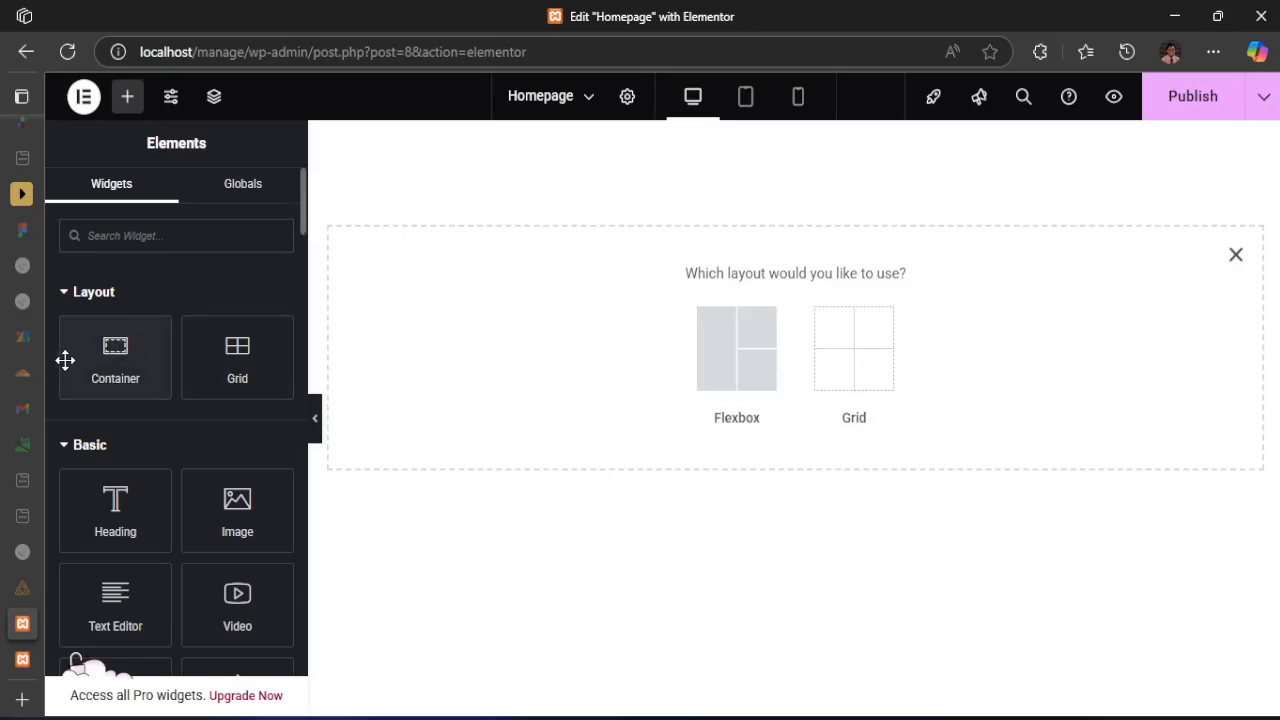
left_click(745, 360)
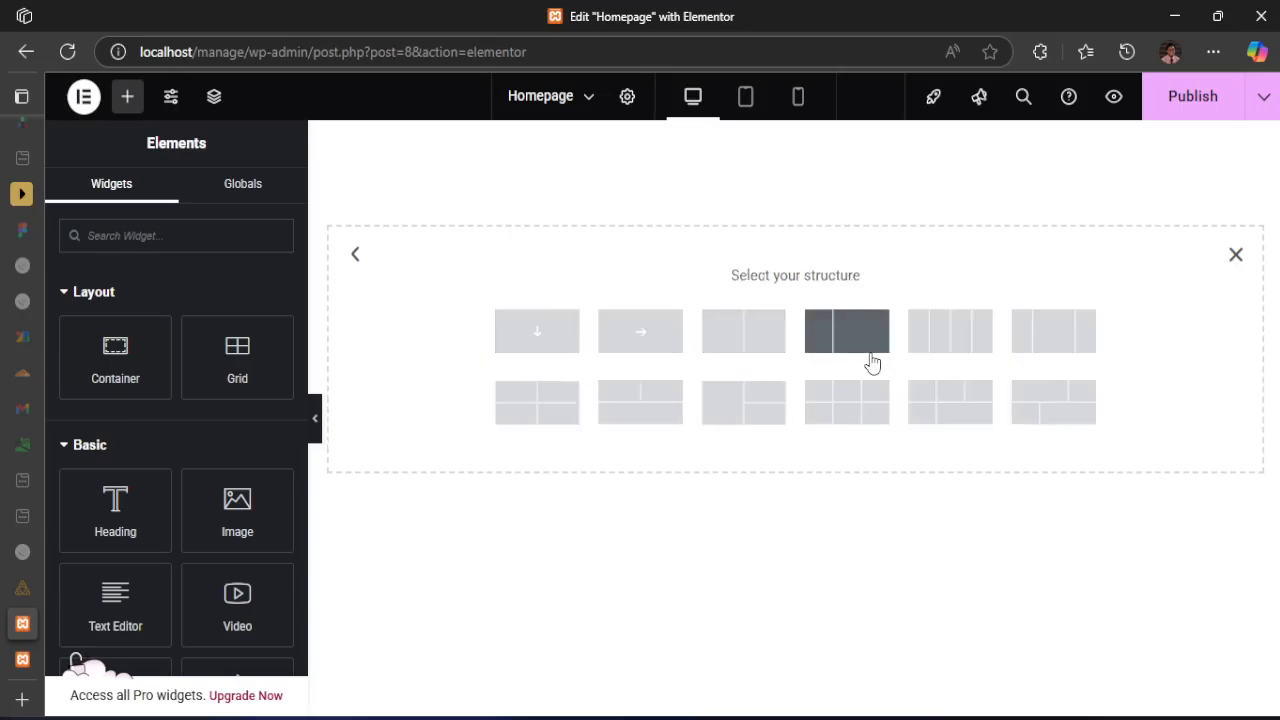
left_click(750, 345)
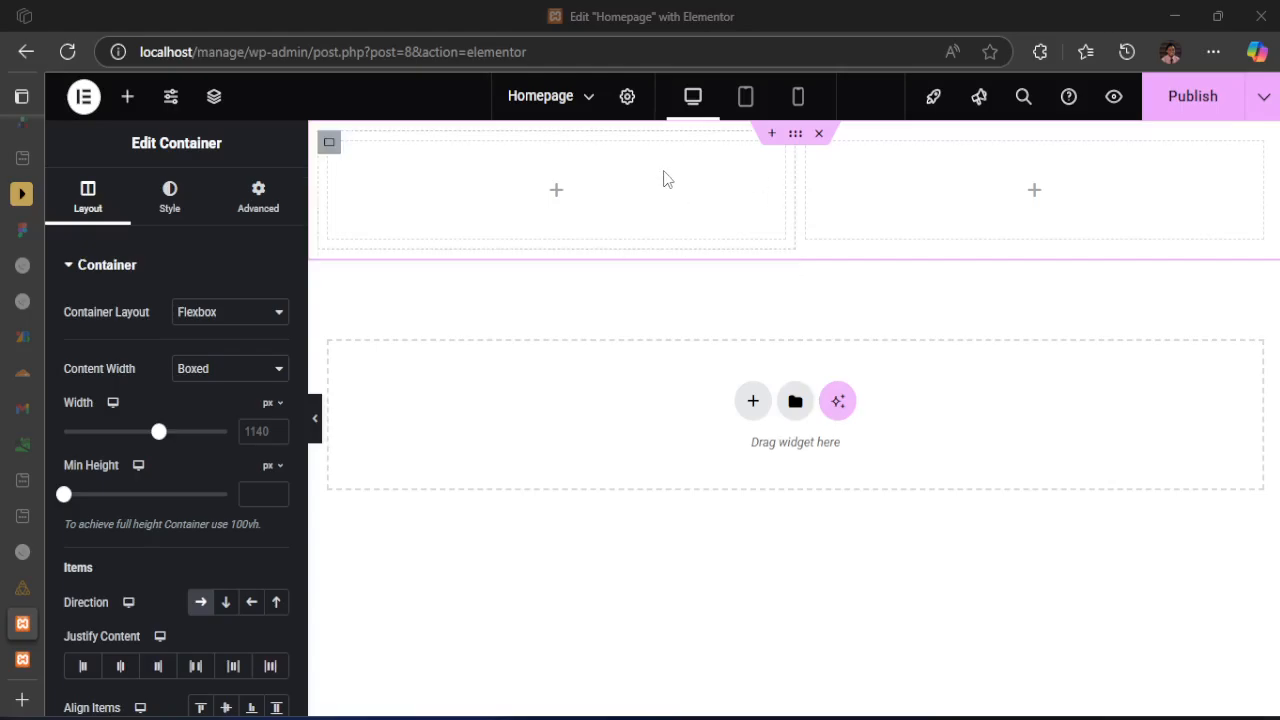
Show the page structure, expand the parent container, and inspect the layout settings of both nested containers
left_click(216, 100)
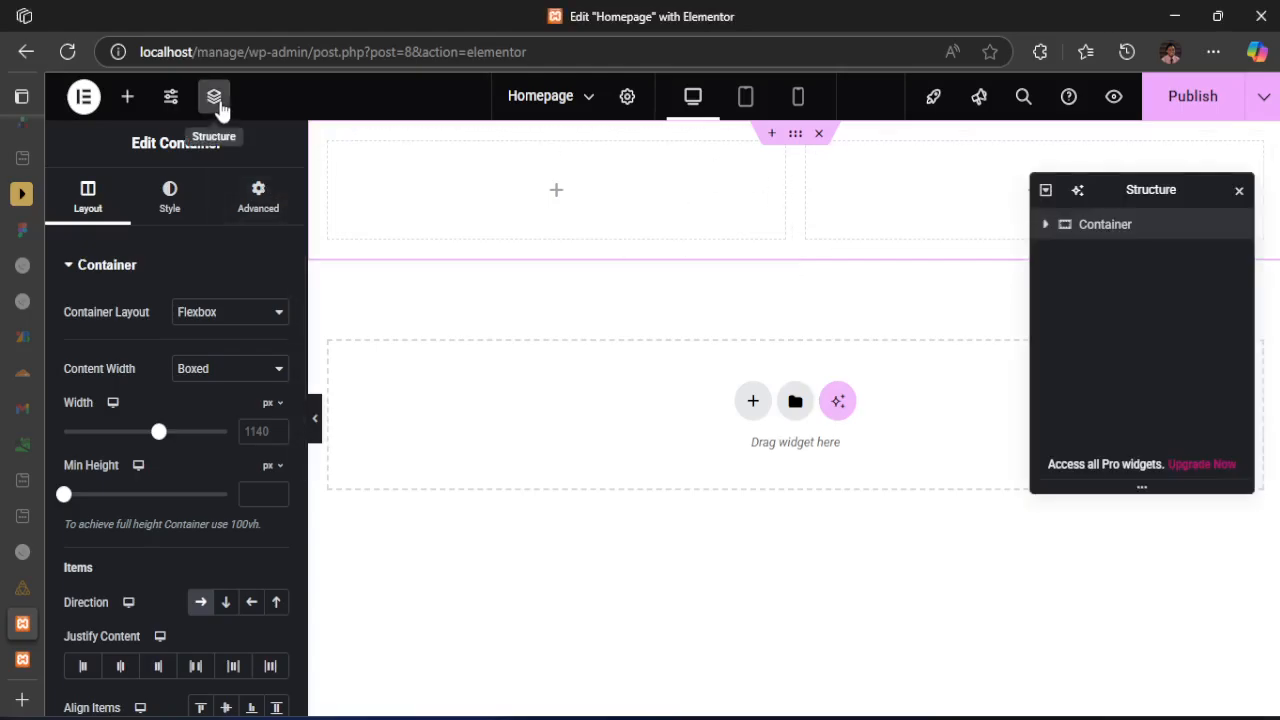
left_click(1045, 224)
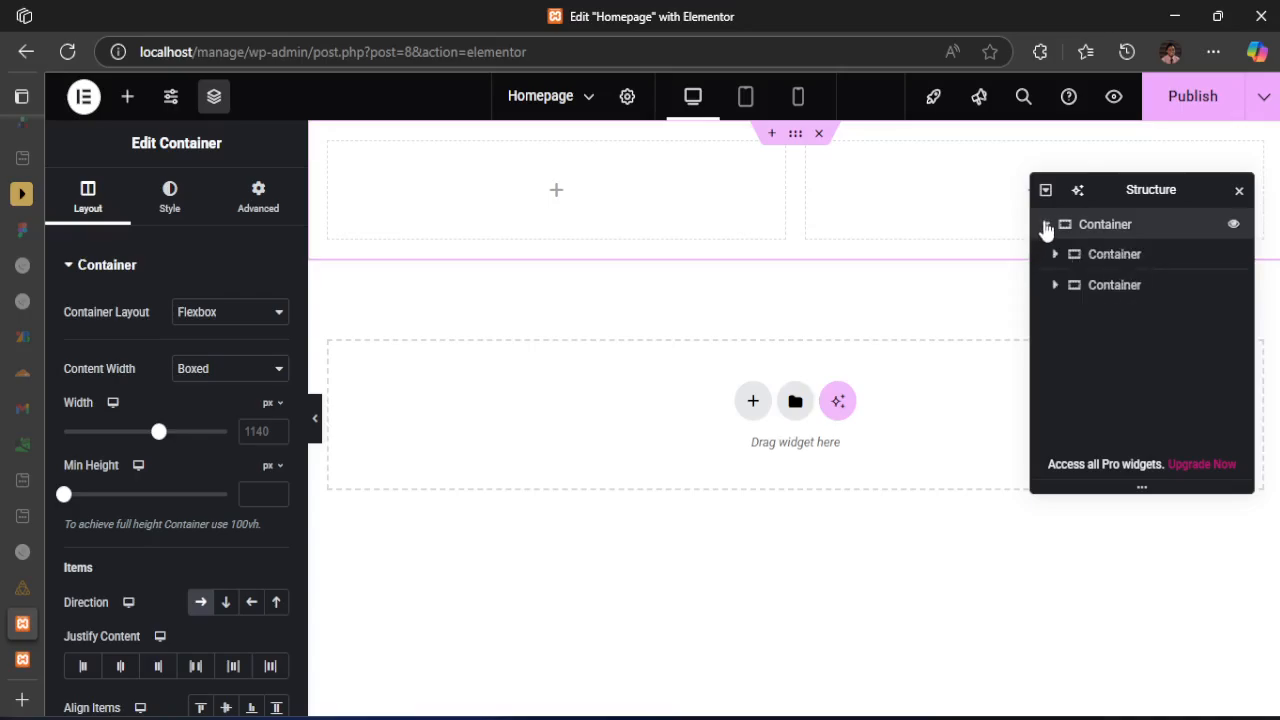
left_click(1114, 256)
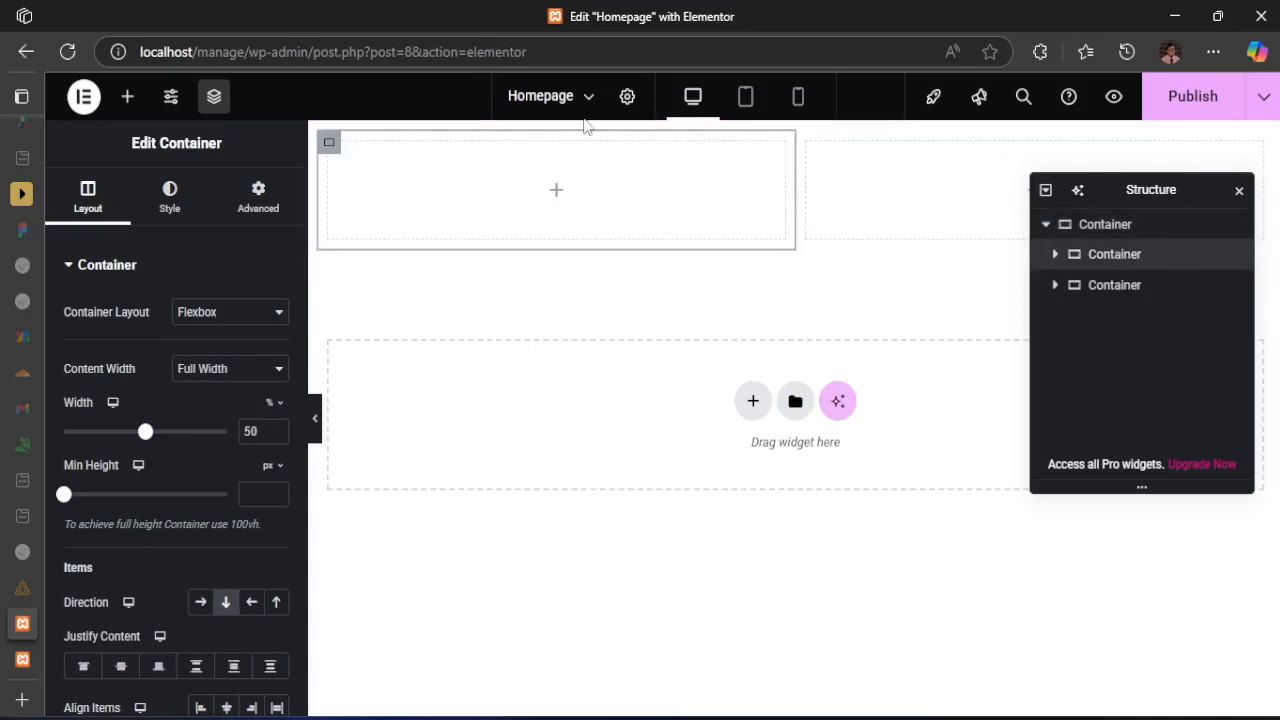
left_click(1102, 292)
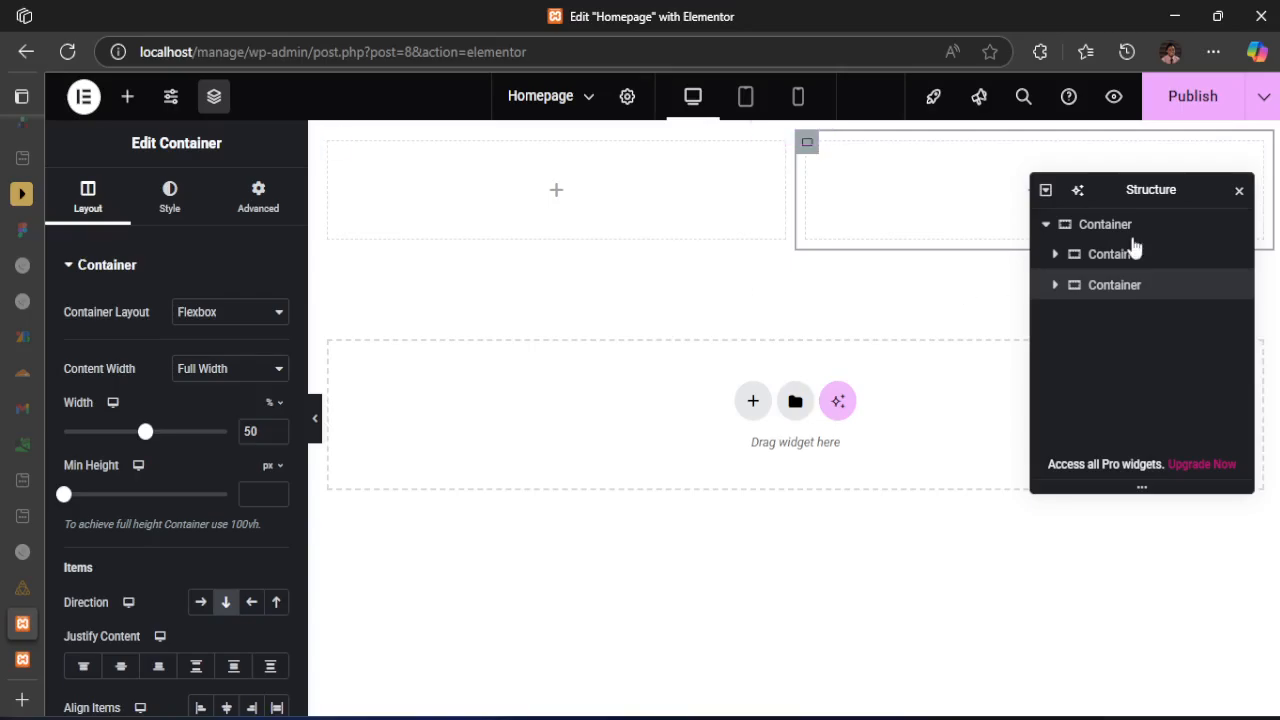
left_click(1239, 190)
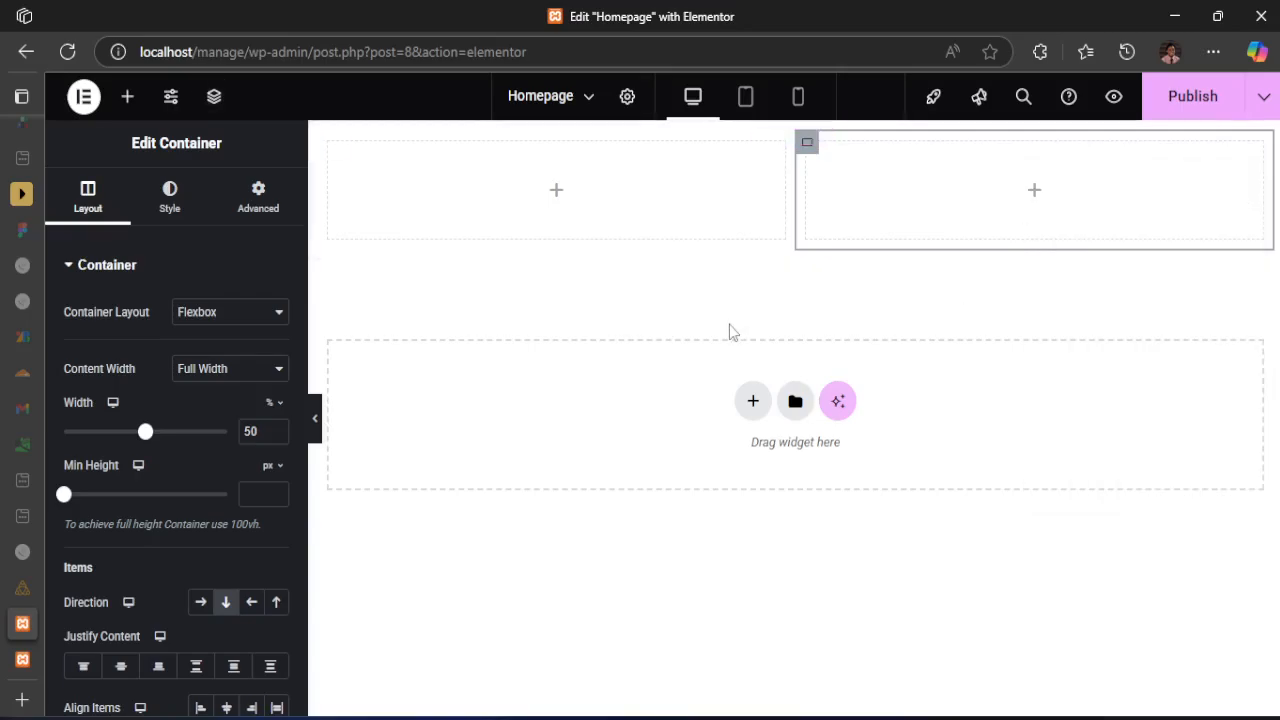
left_click(214, 96)
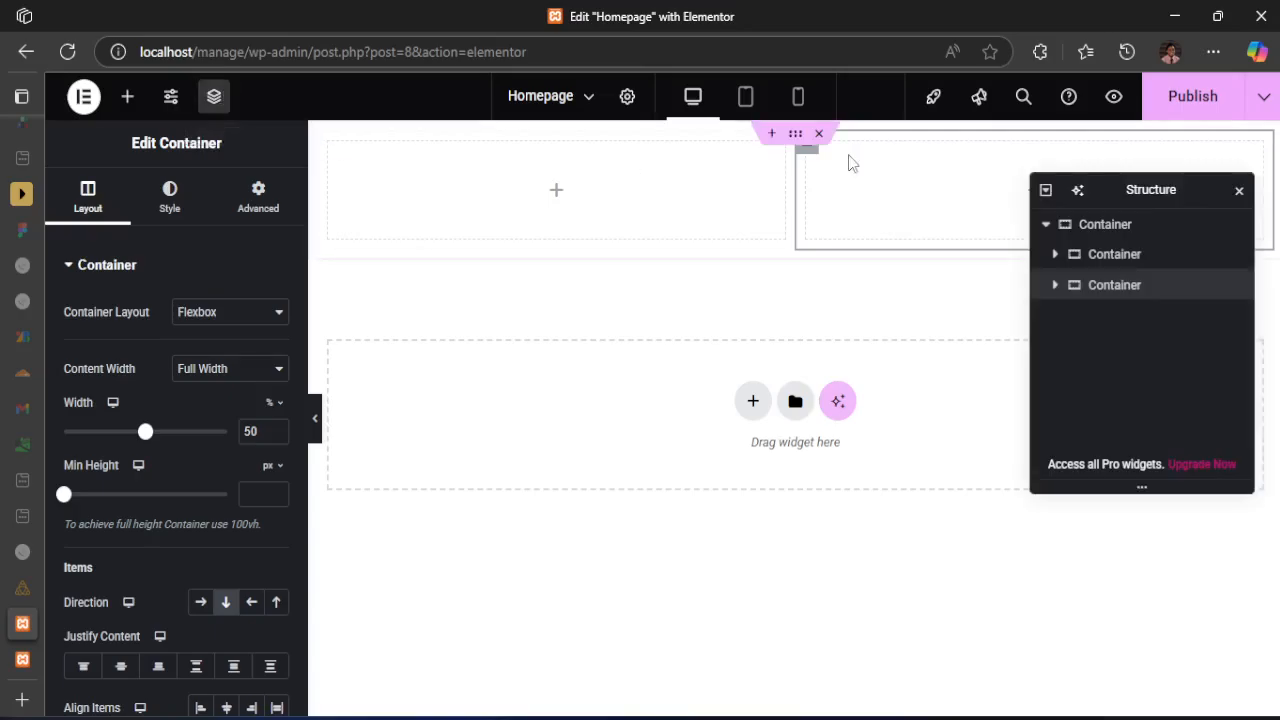
Move the Structure panel clear of the second column container, and close and reopen the panel
left_click_drag(1114, 191, 1122, 410)
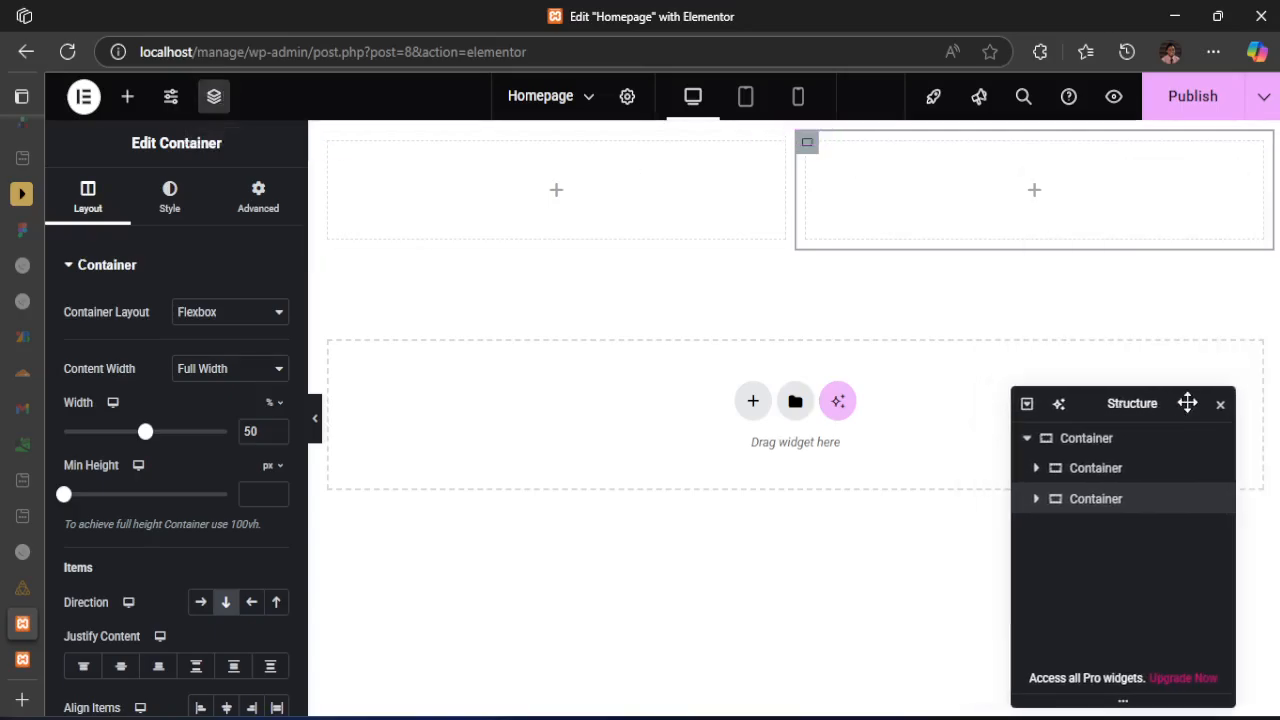
left_click(1221, 404)
left_click(214, 96)
Examine the hero heading, paragraph and Get Started button up close in active-states.jpg, and return to the Homepage editor
left_click(740, 717)
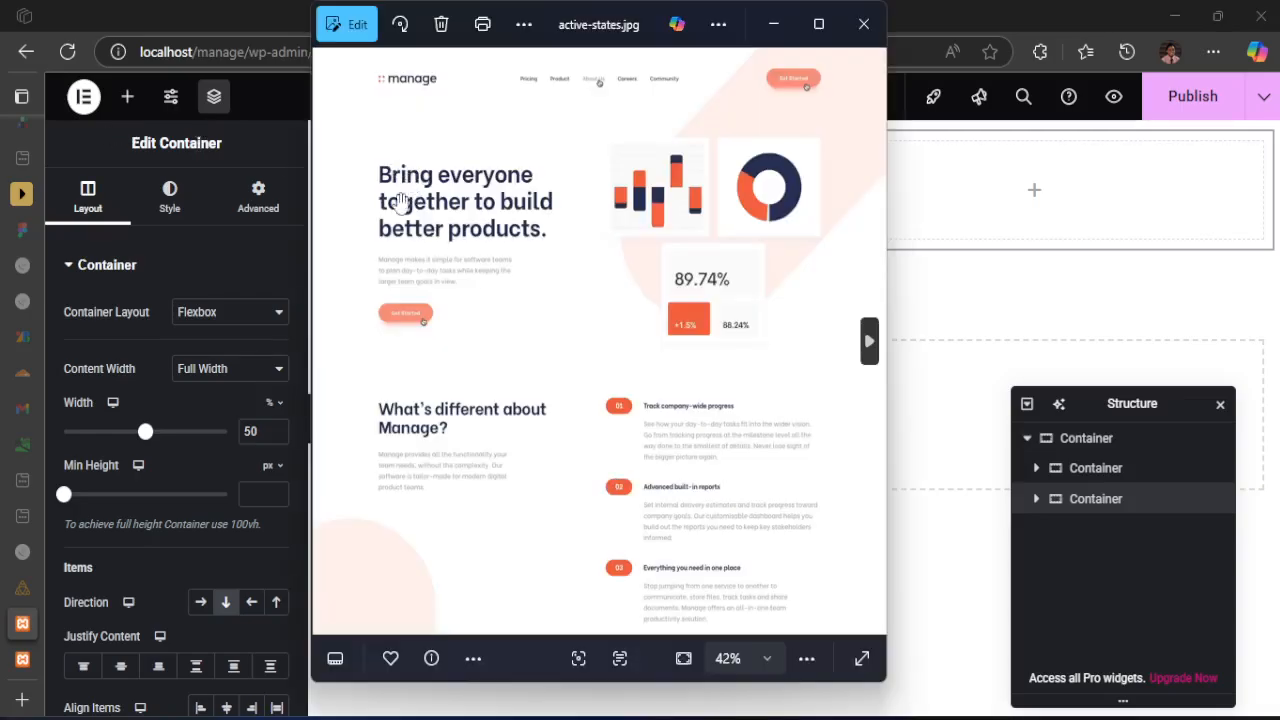
scroll(398, 215, "up", 4)
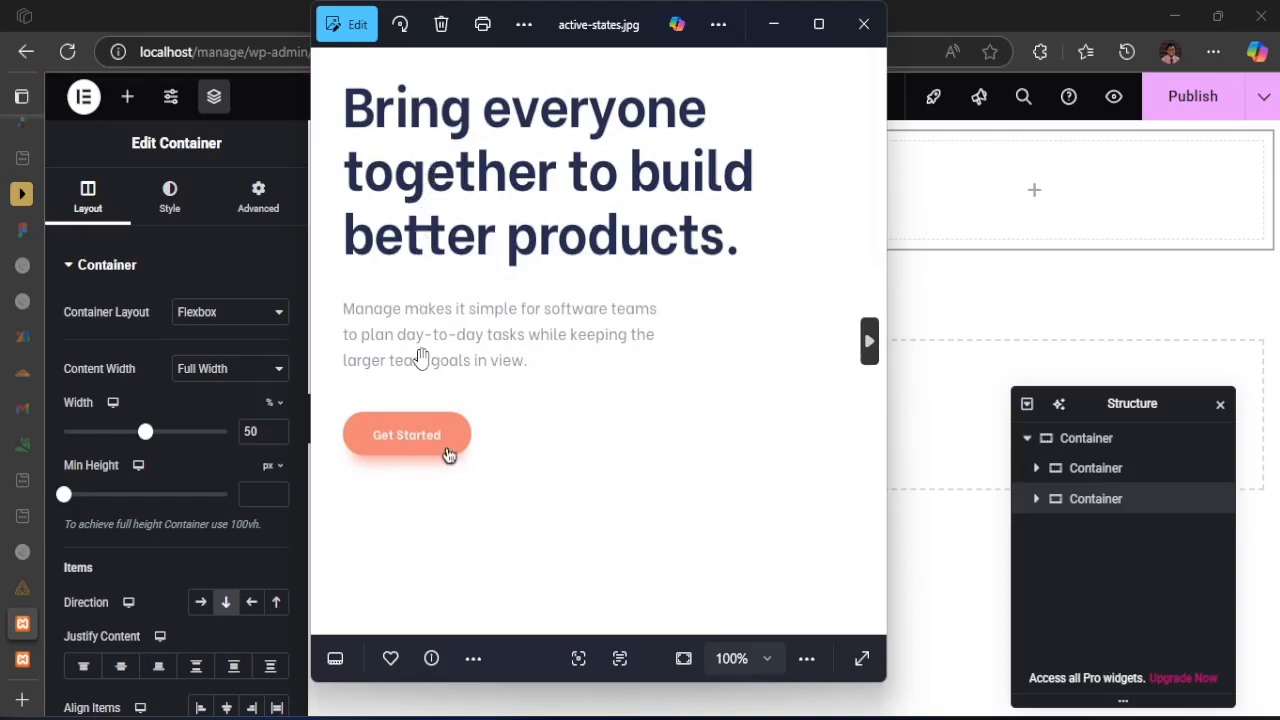
scroll(423, 380, "down", 5)
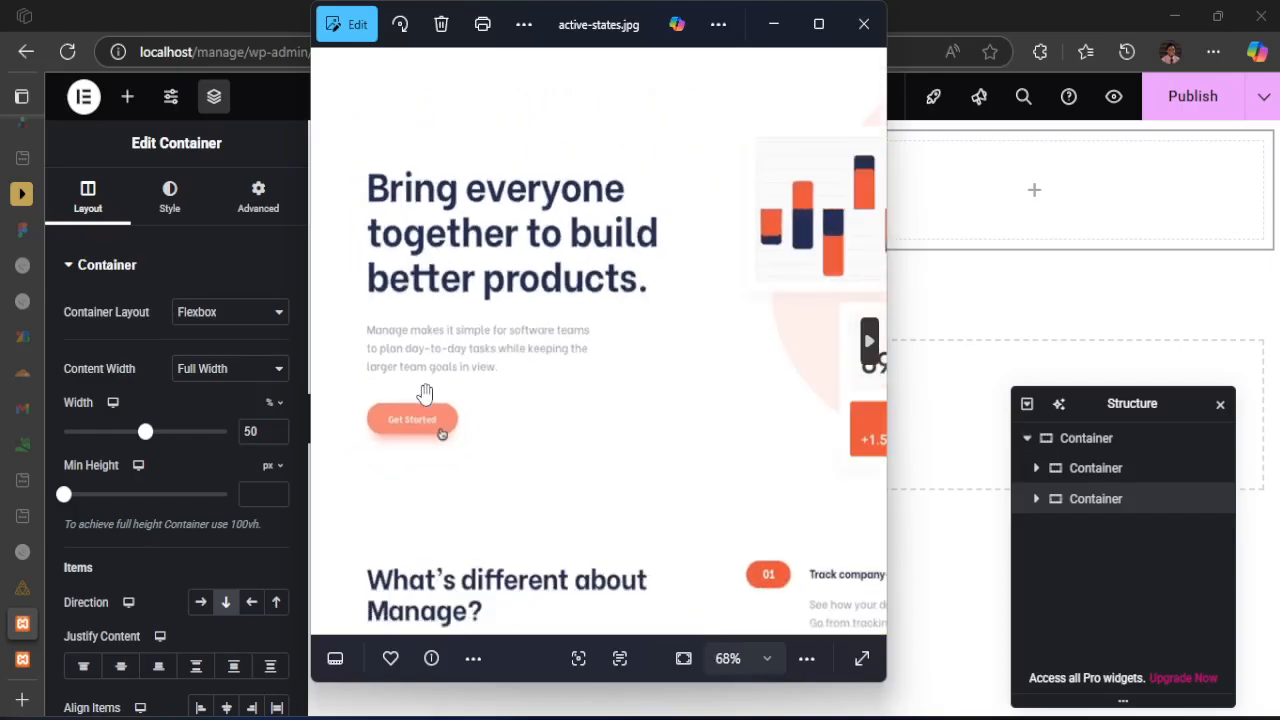
left_click(278, 20)
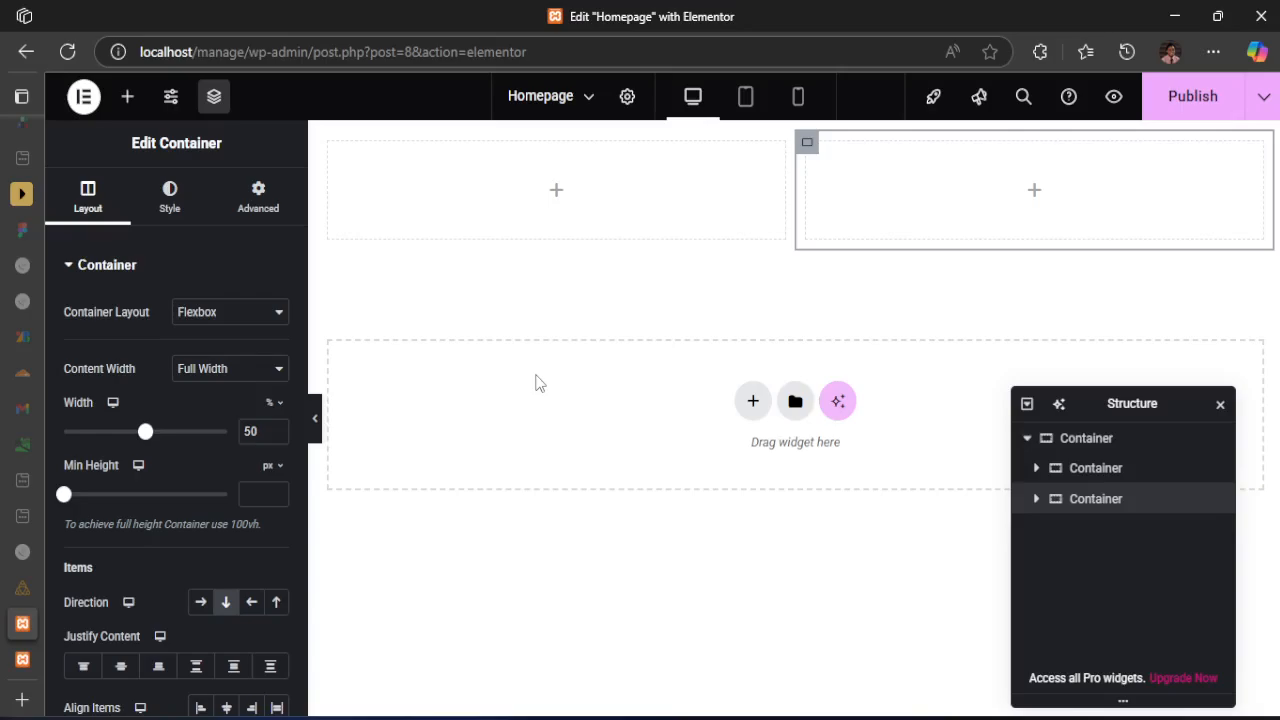
Open the Site Settings
left_click(169, 104)
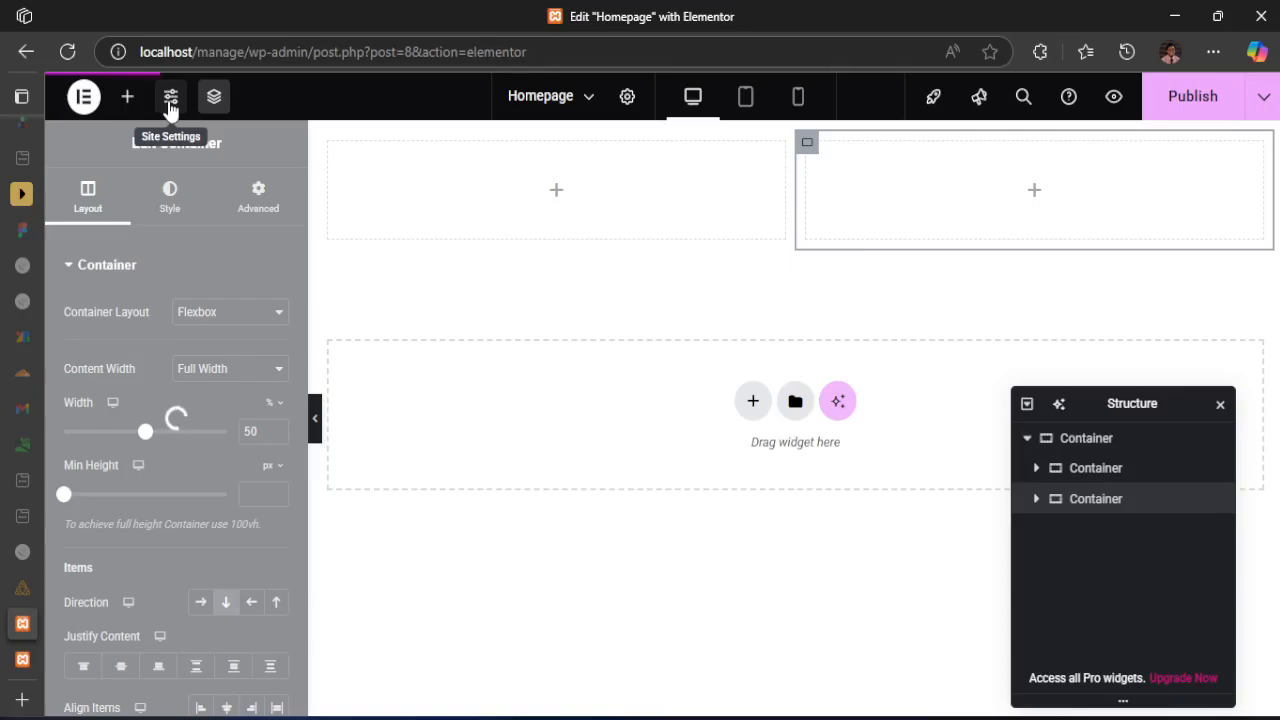
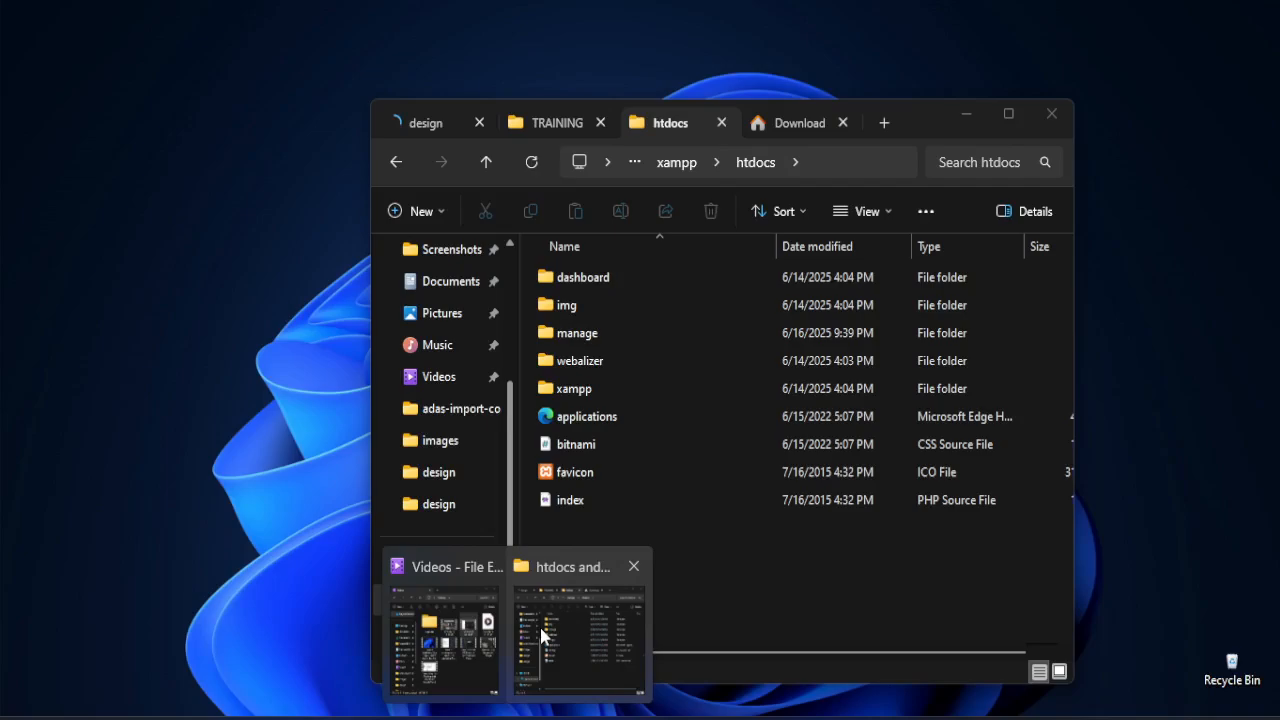
Switch to File Explorer, go to the manage-landing-page-master folder, and open the style-guide file in Notepad
left_click(581, 604)
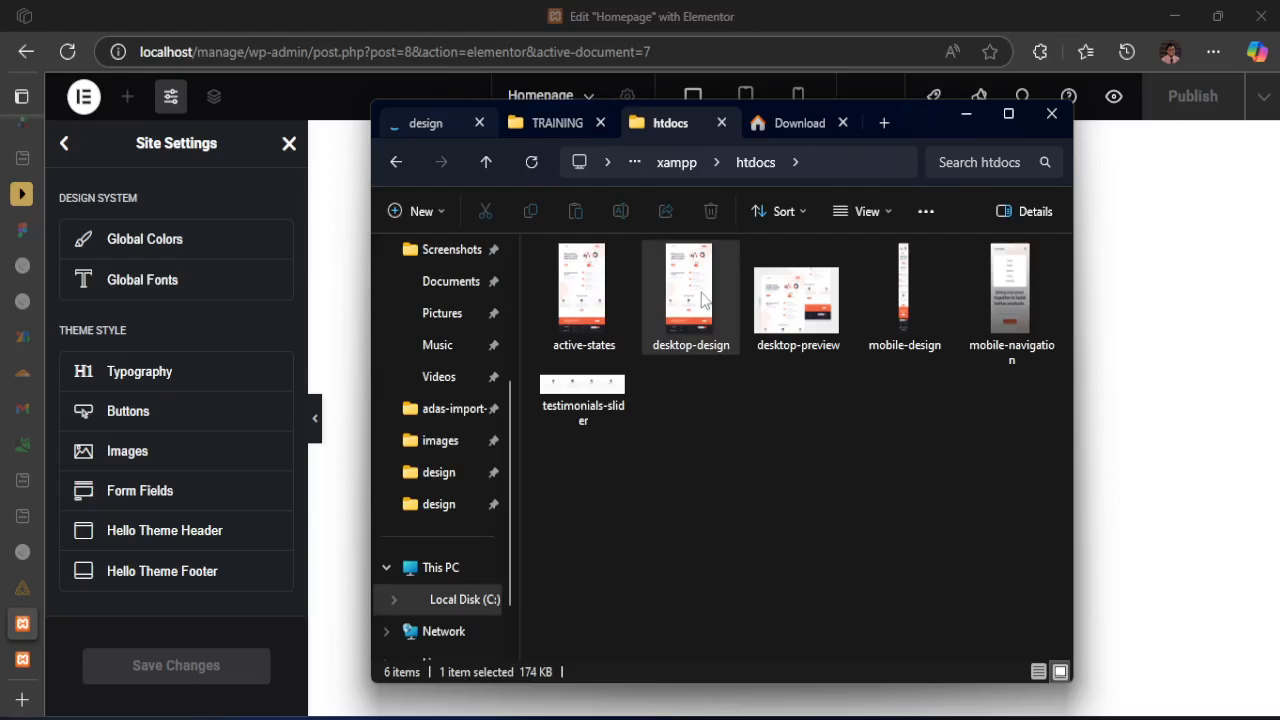
left_click(635, 166)
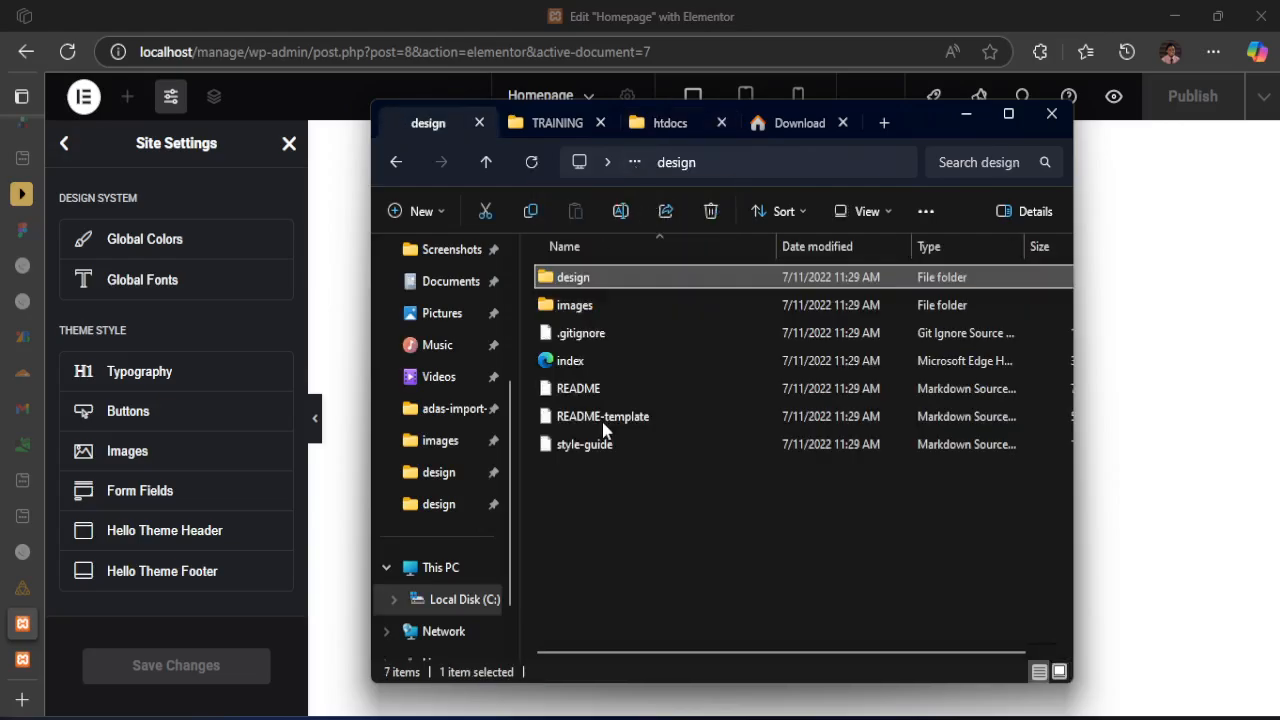
right_click(592, 450)
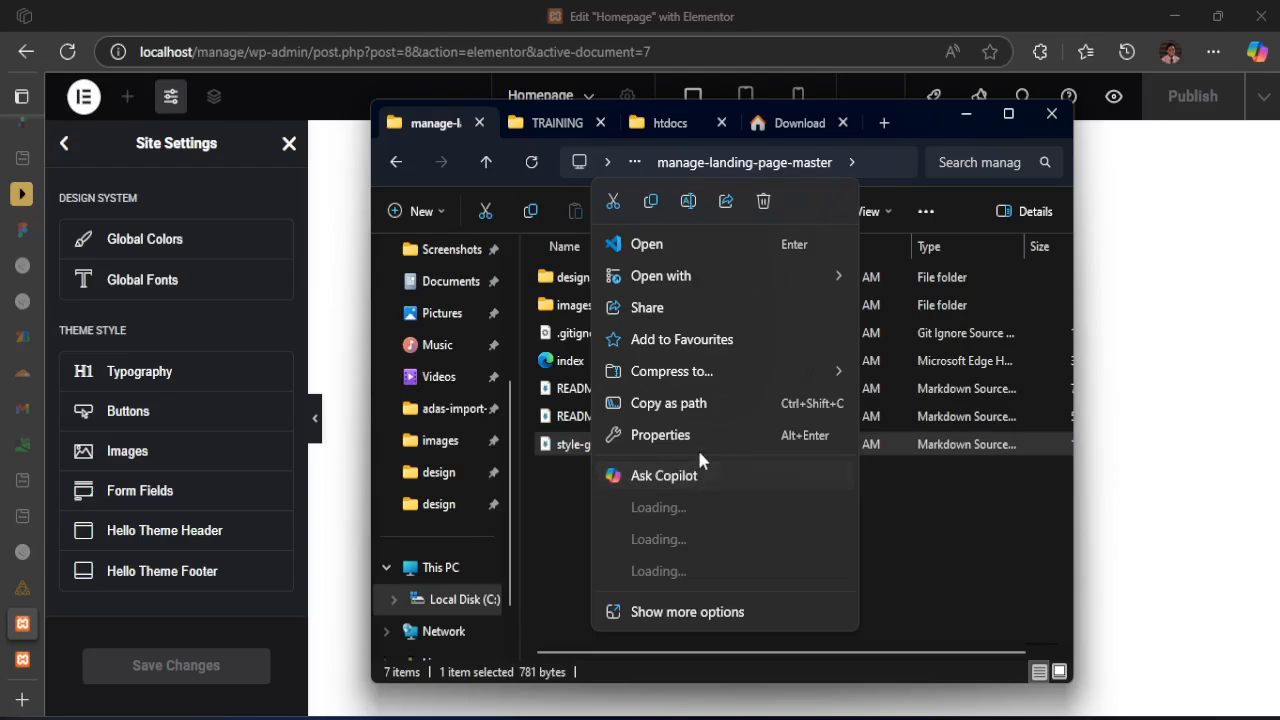
left_click(702, 609)
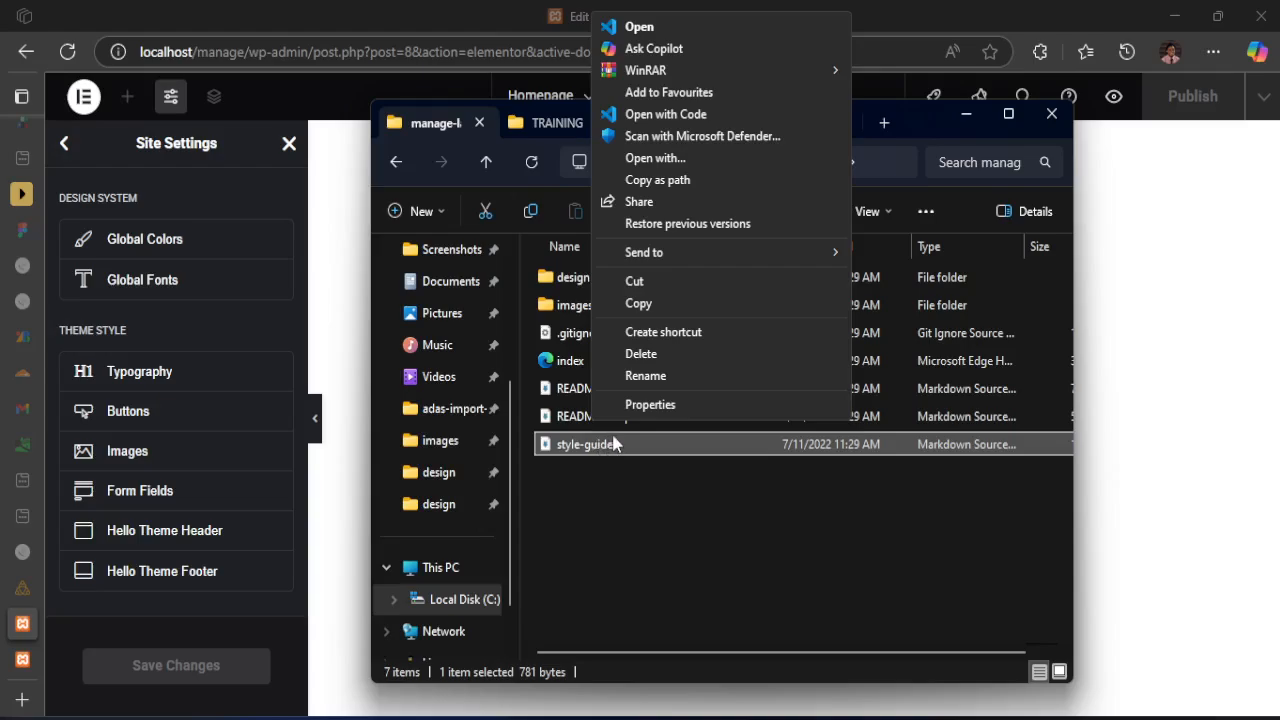
left_click(605, 446)
right_click(603, 446)
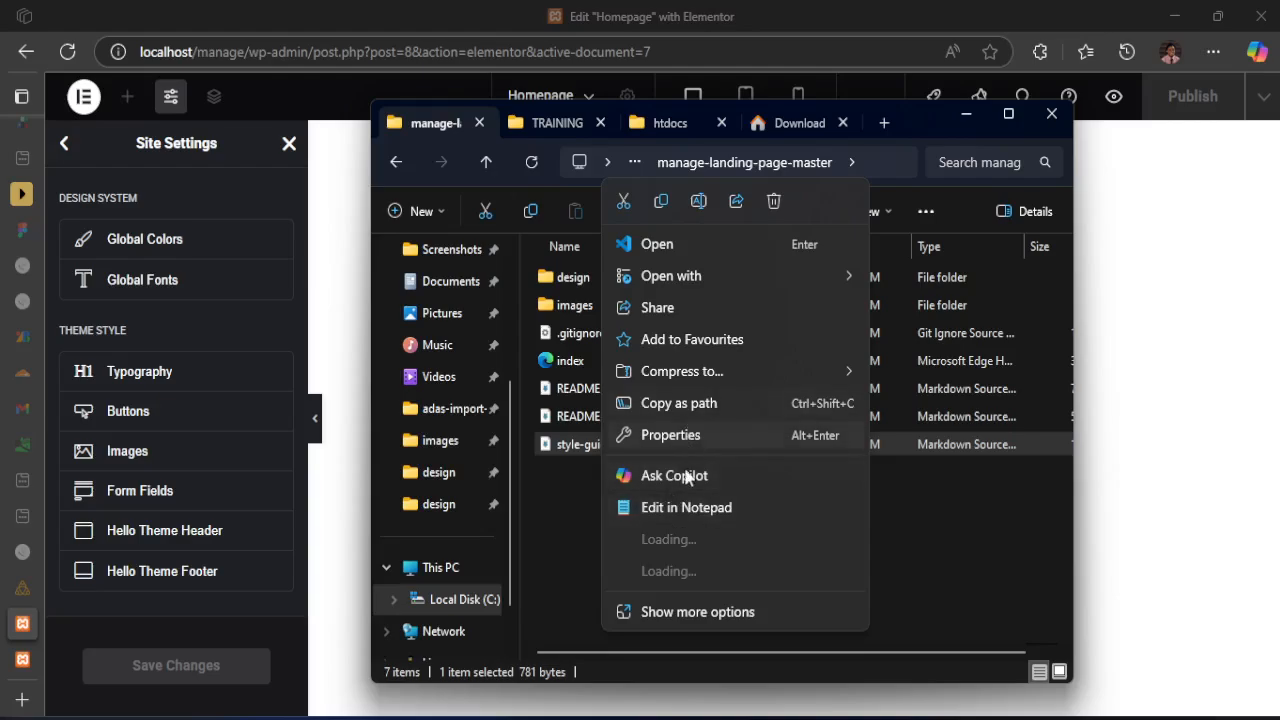
left_click(682, 507)
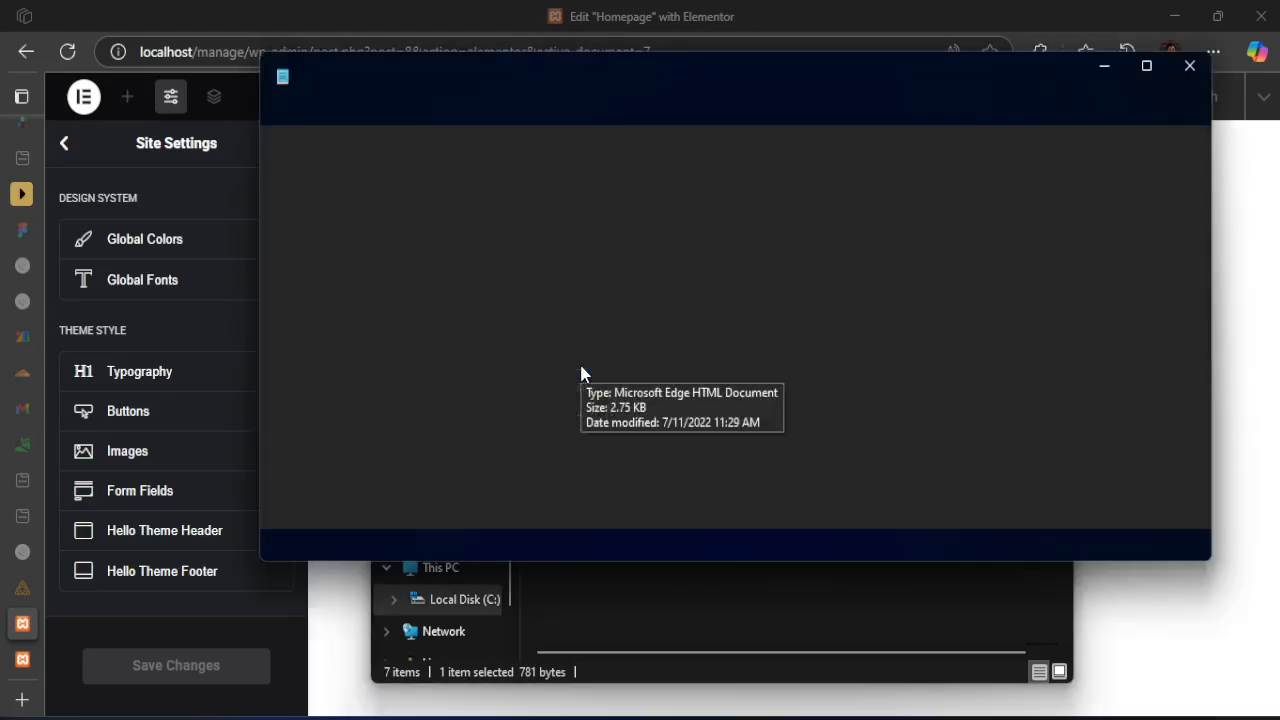
Move the Notepad window clear of the Site Settings and close the tab beside style-guide.md
left_click_drag(826, 87, 897, 209)
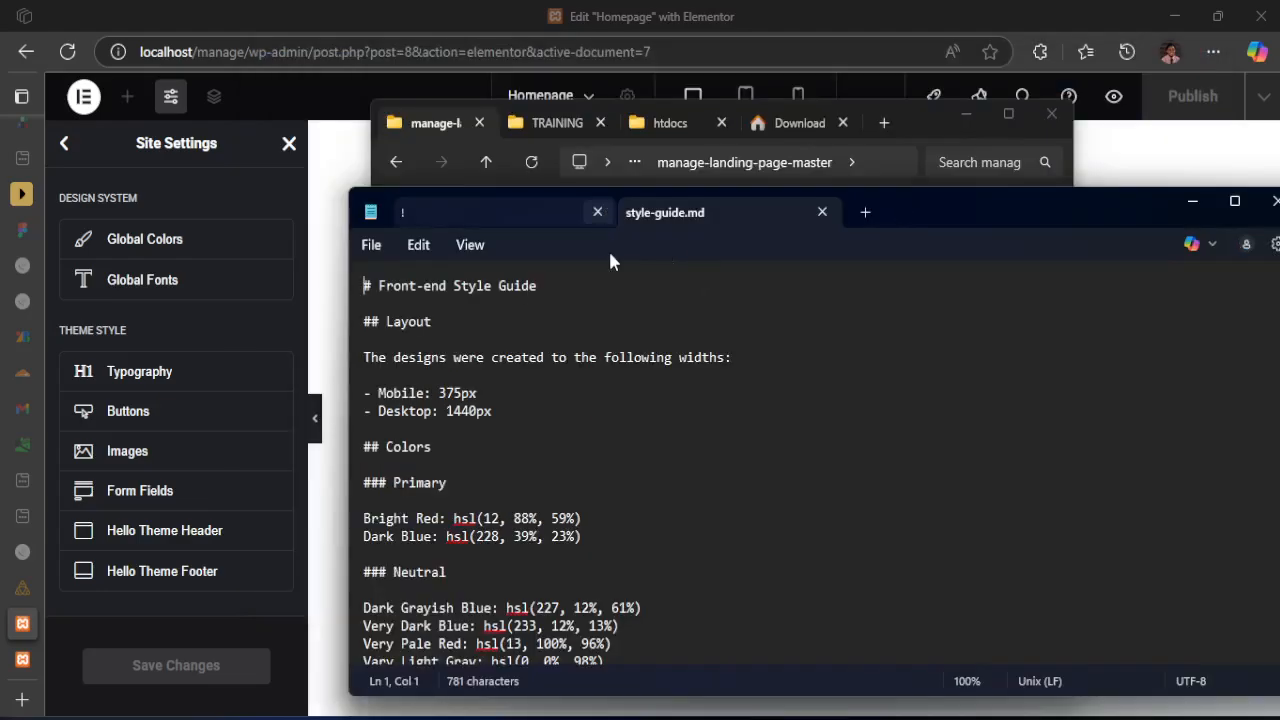
left_click(597, 212)
left_click(812, 487)
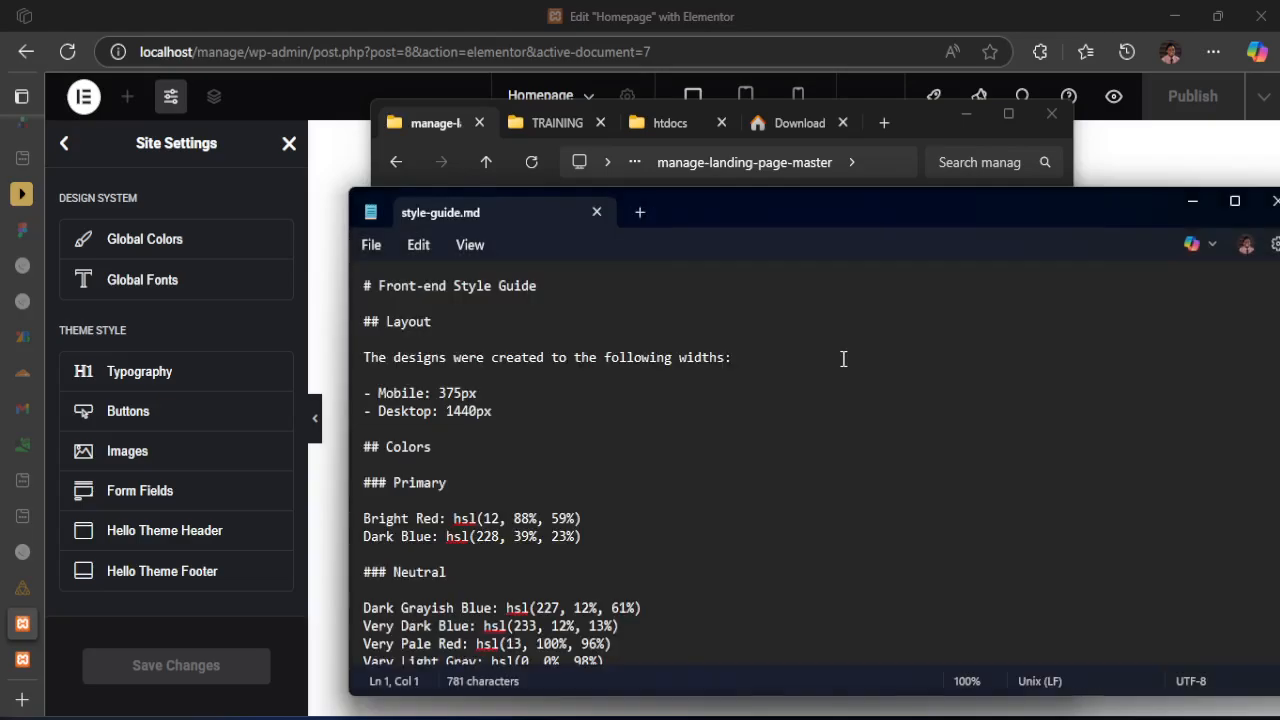
Open the project's index file in Notepad and read its navigation labels and hero heading and paragraph text
left_click(829, 123)
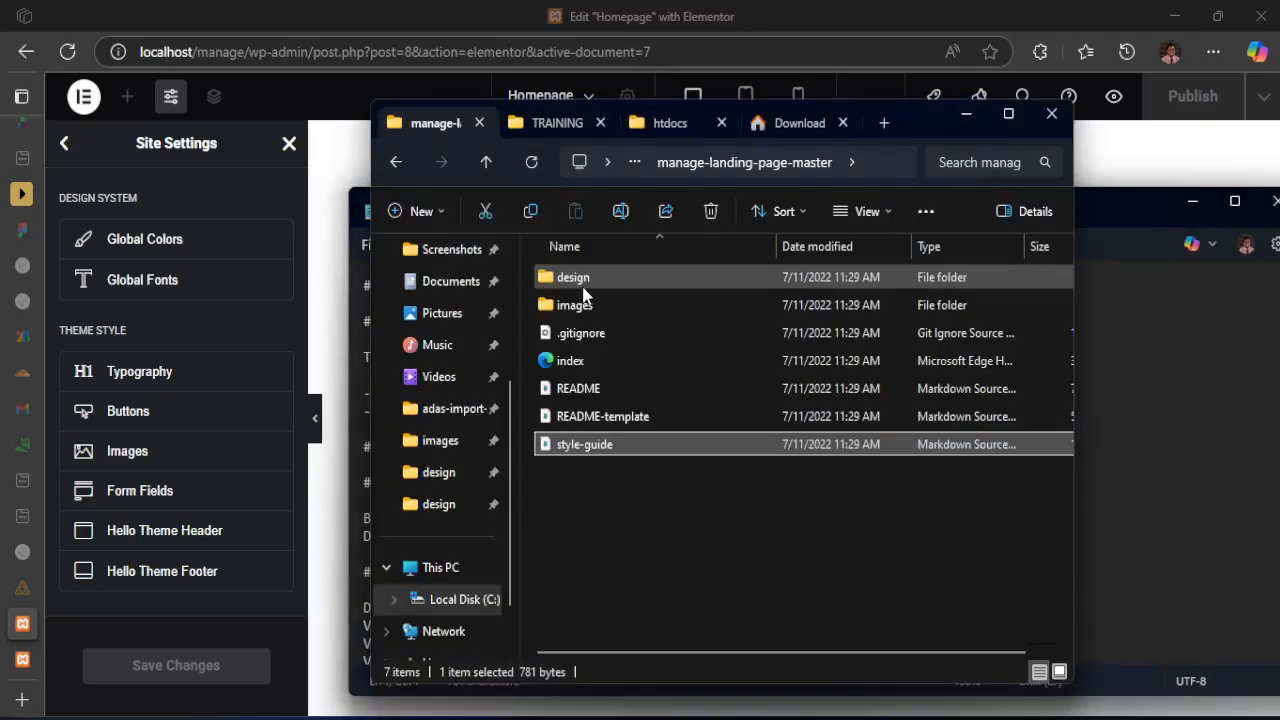
left_click(580, 364)
right_click(580, 364)
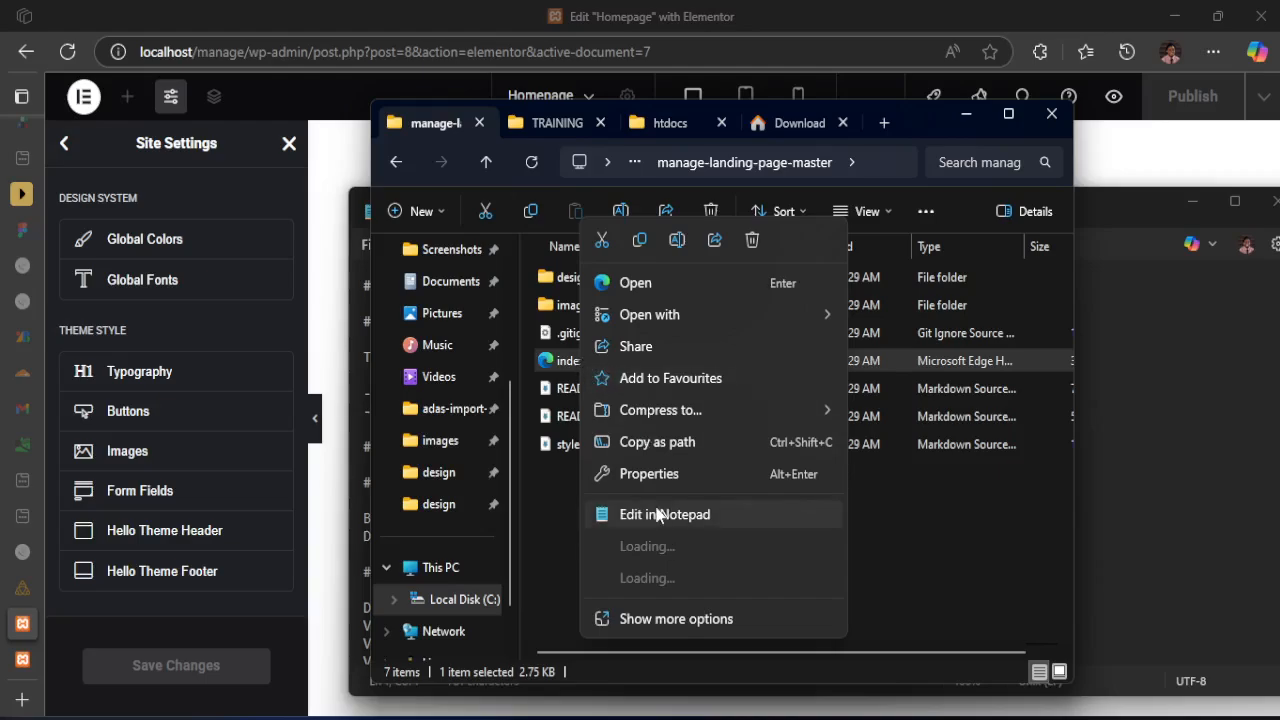
left_click(656, 514)
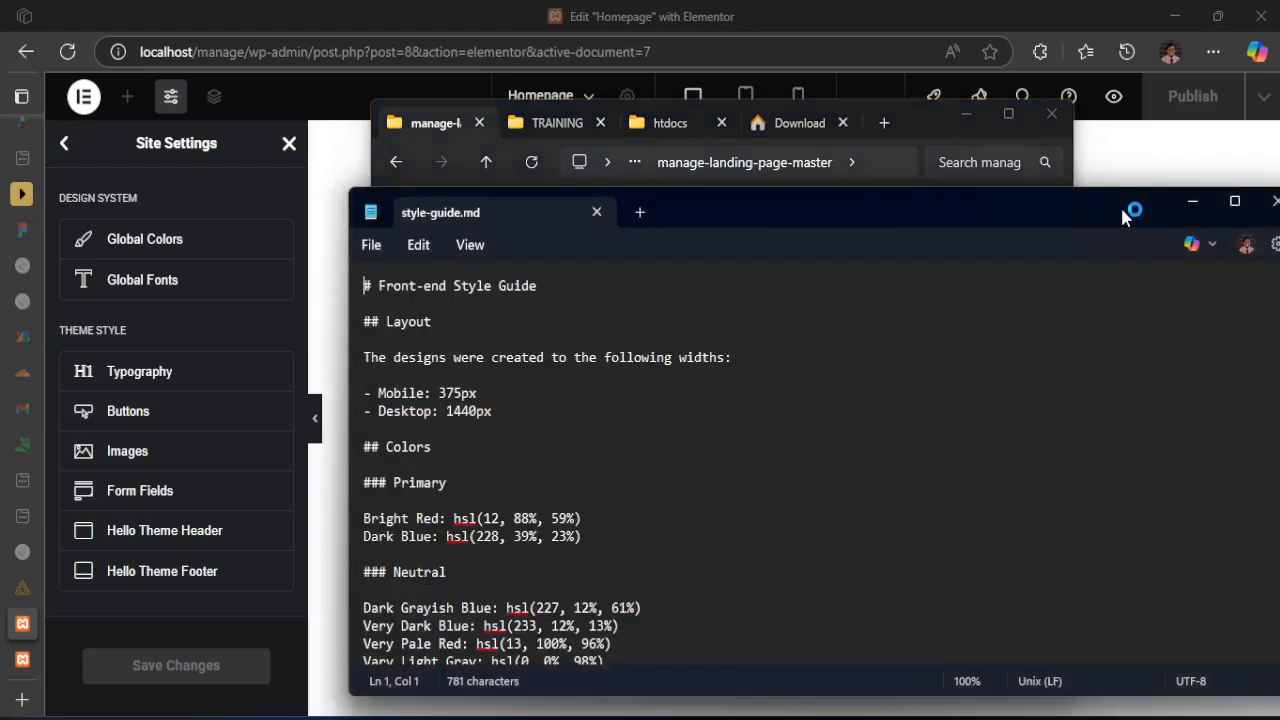
scroll(402, 605, "down", 5)
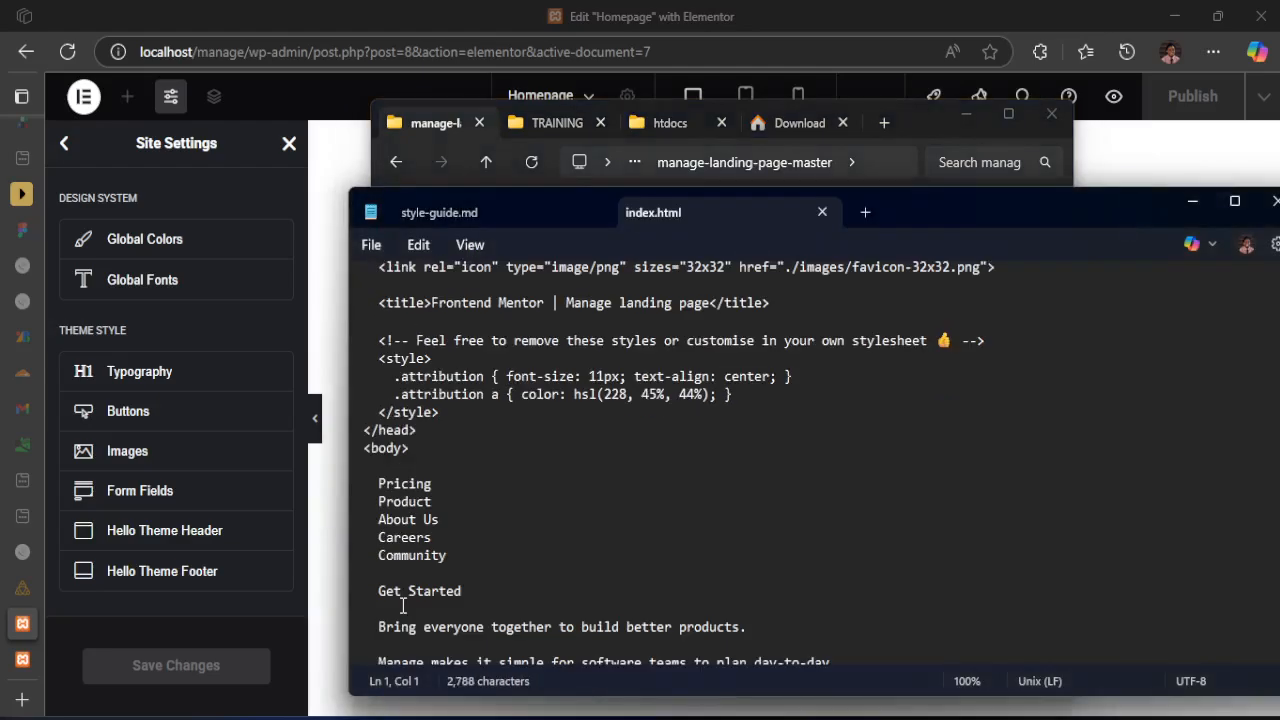
double_click(405, 538)
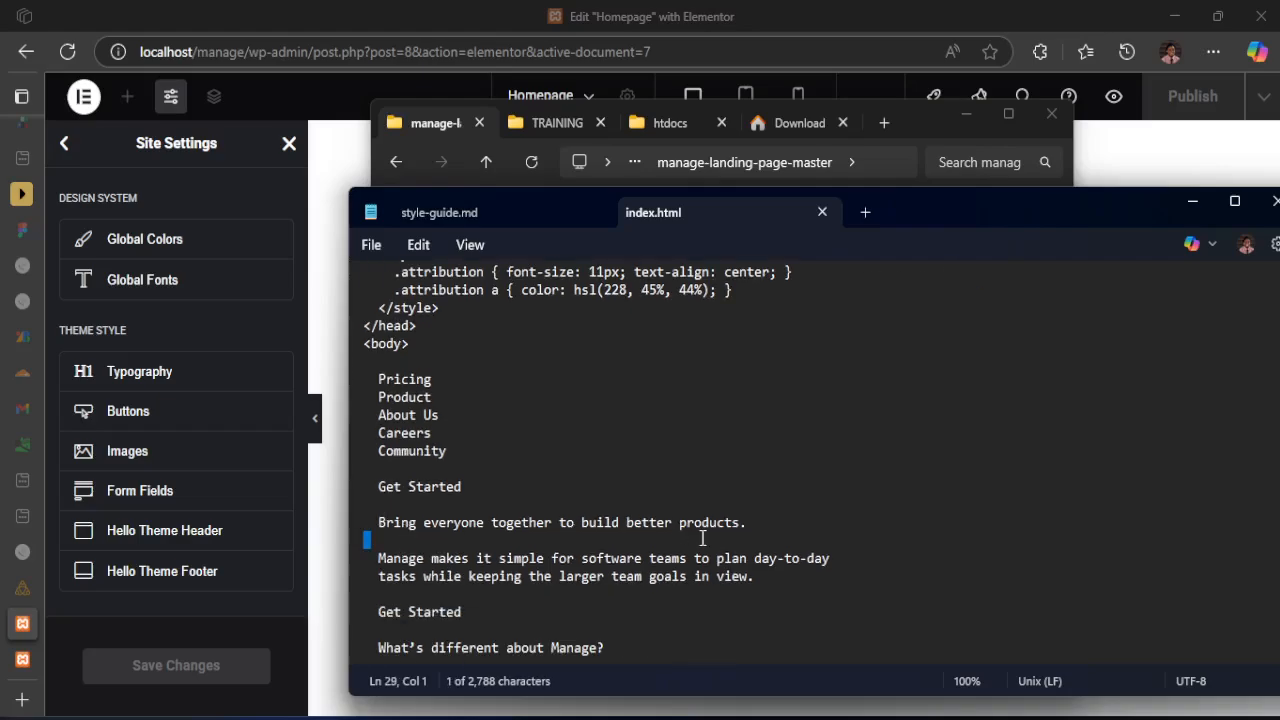
left_click_drag(703, 538, 757, 577)
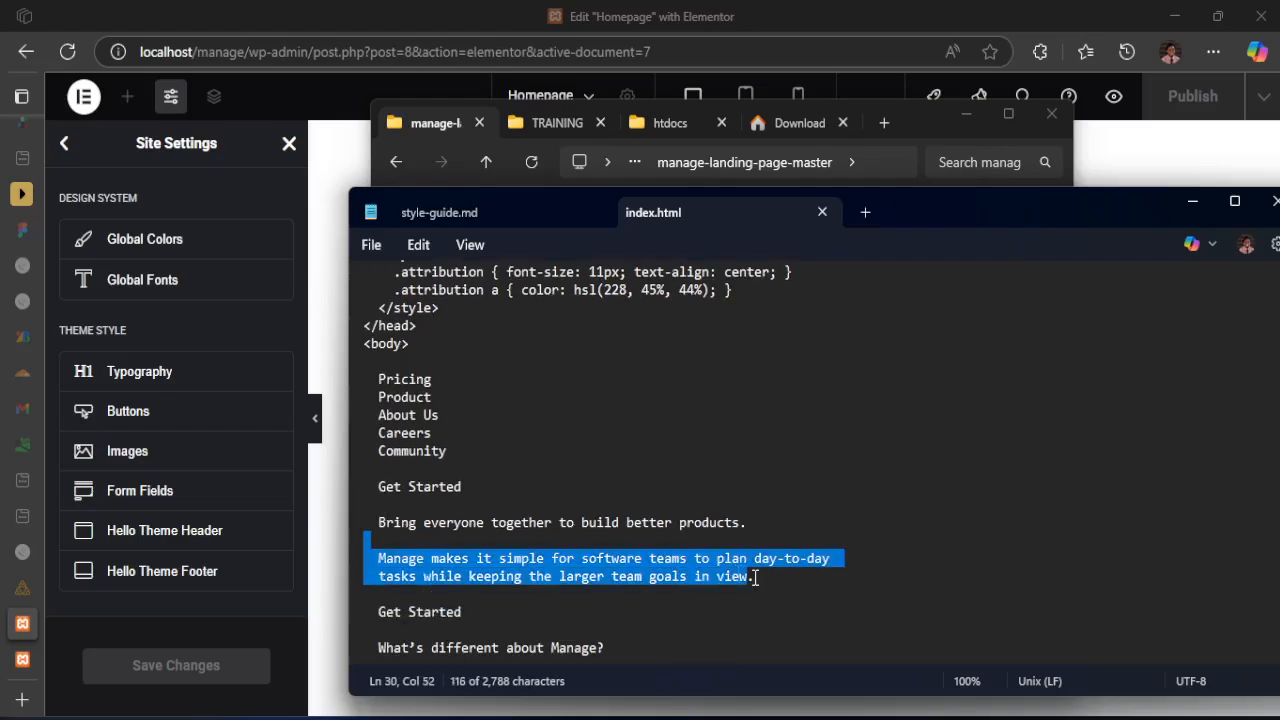
Review the primary and neutral colors, body font size and font family in style-guide.md
left_click(533, 199)
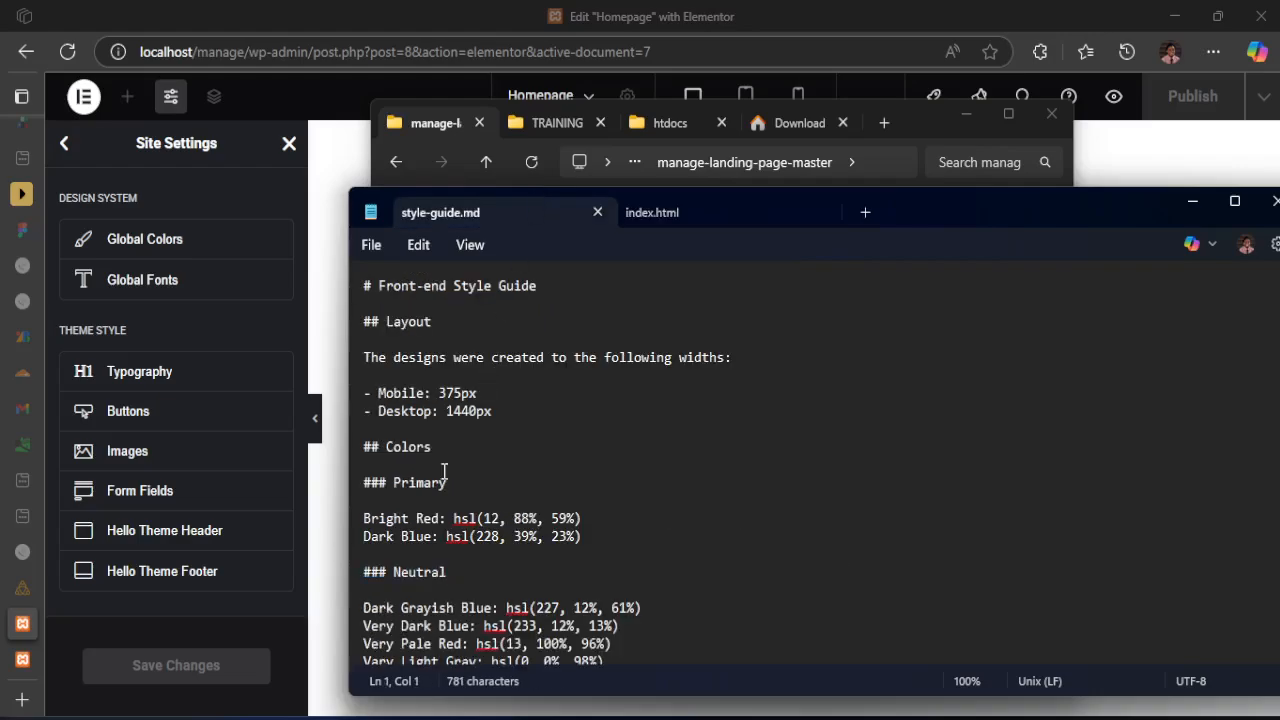
scroll(444, 470, "down", 1)
left_click_drag(363, 449, 484, 450)
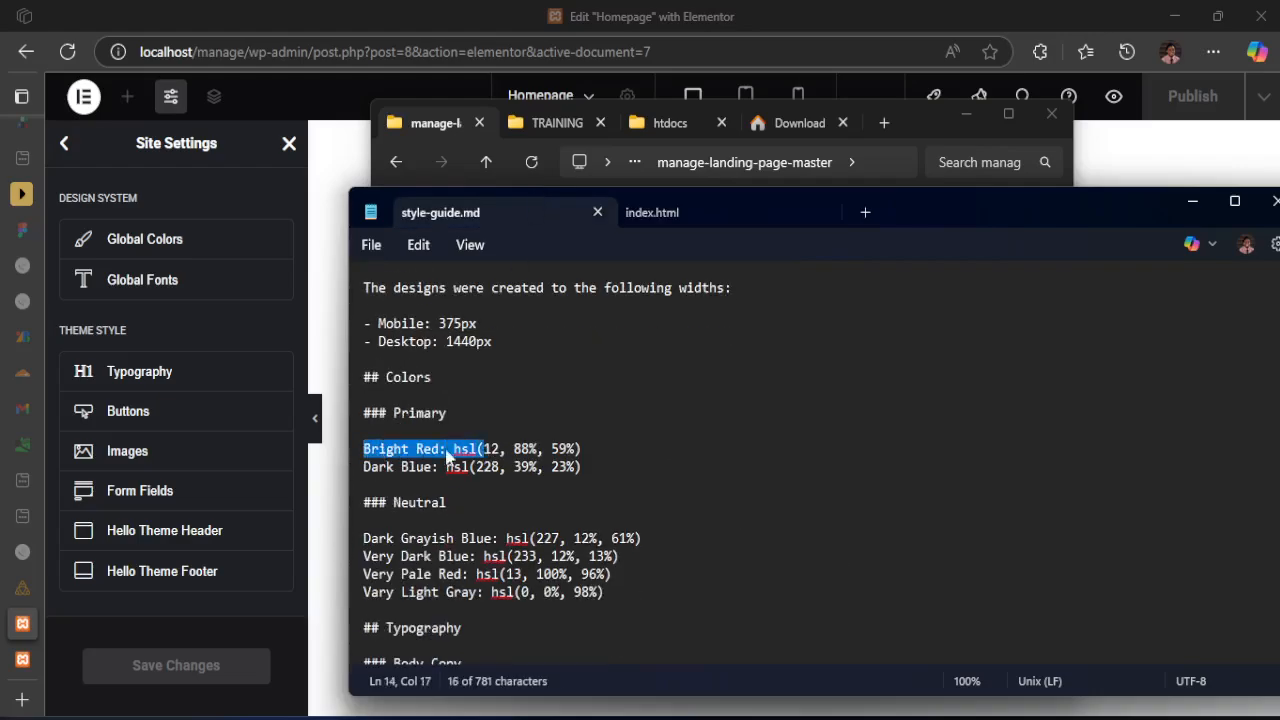
left_click_drag(363, 467, 501, 467)
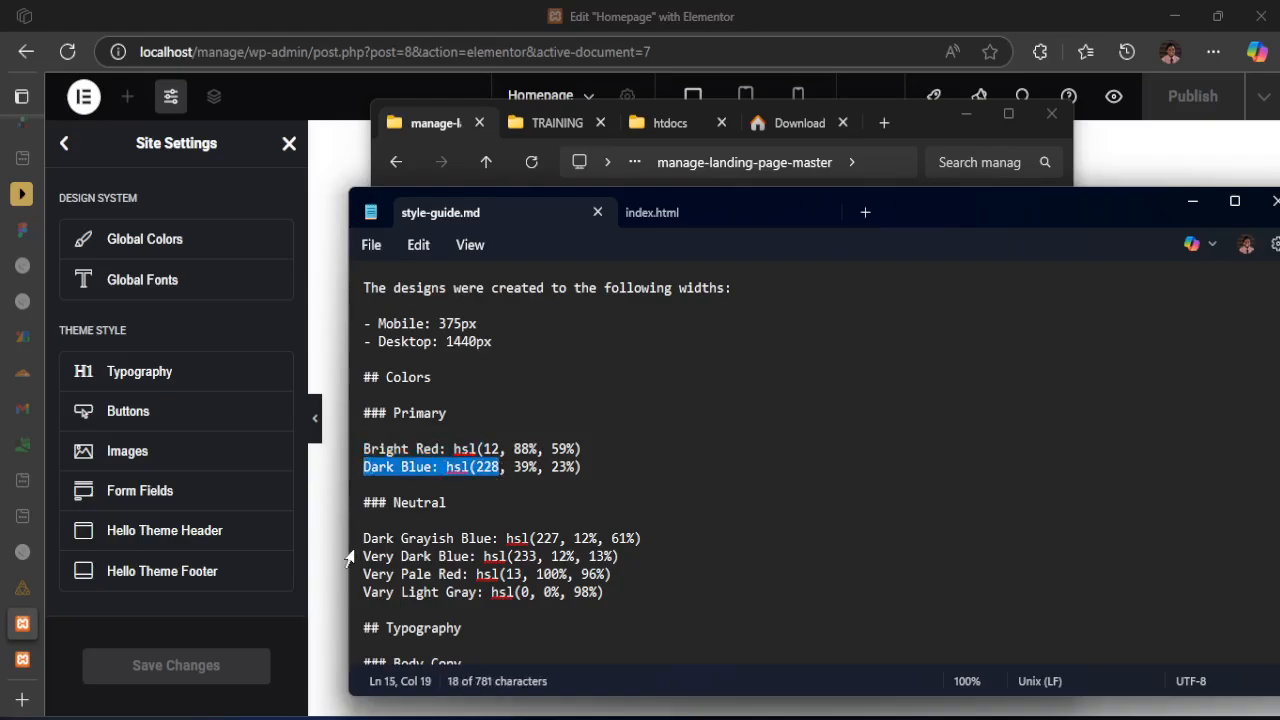
triple_click(440, 556)
scroll(435, 588, "down", 1)
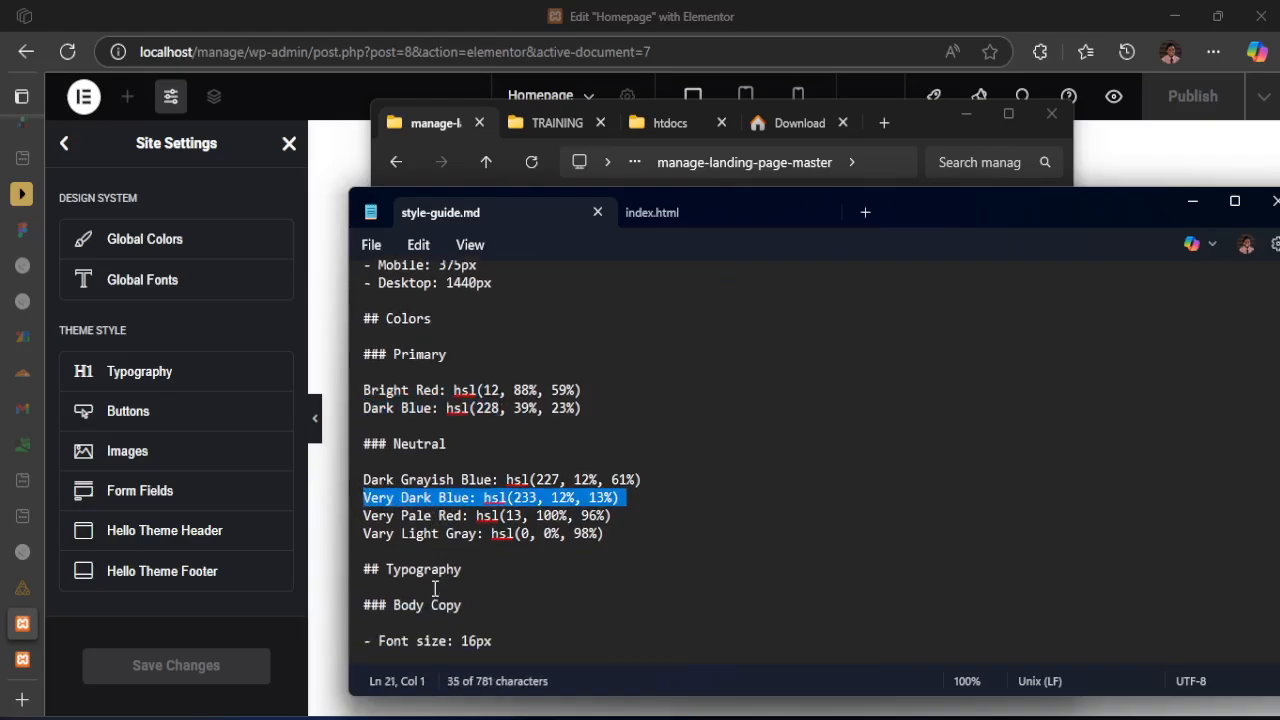
scroll(435, 589, "down", 3)
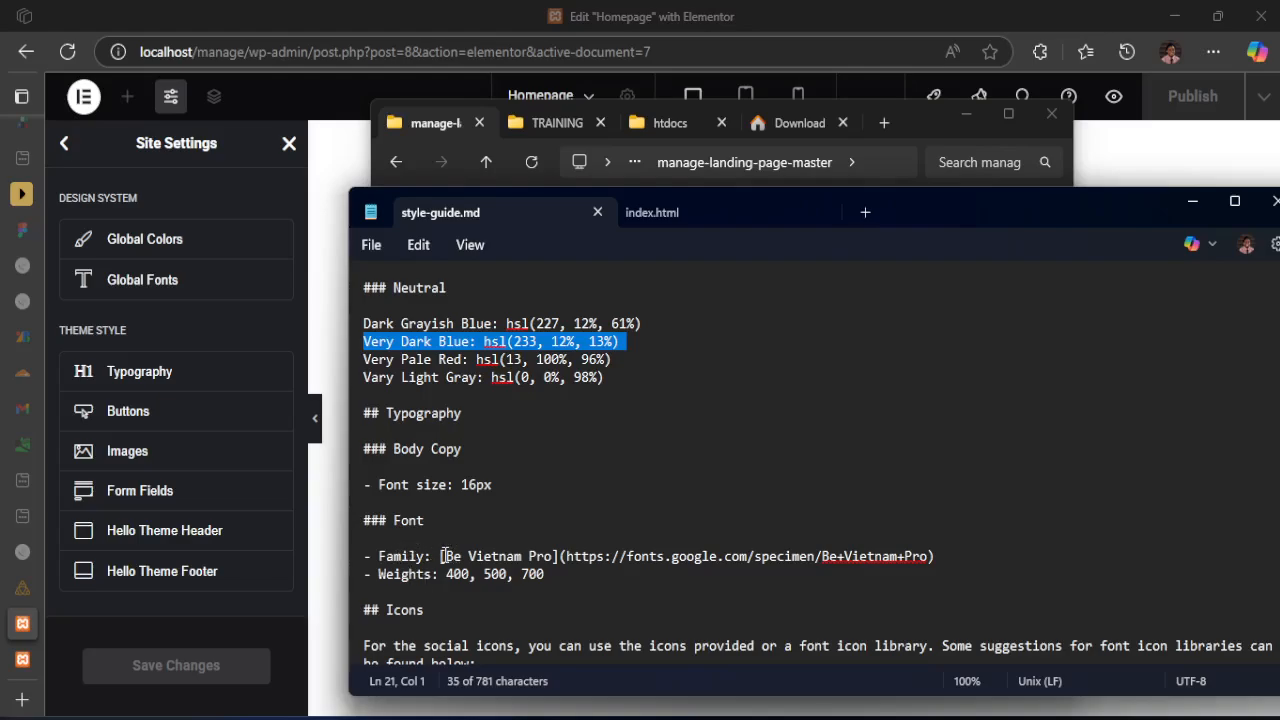
left_click_drag(443, 556, 548, 553)
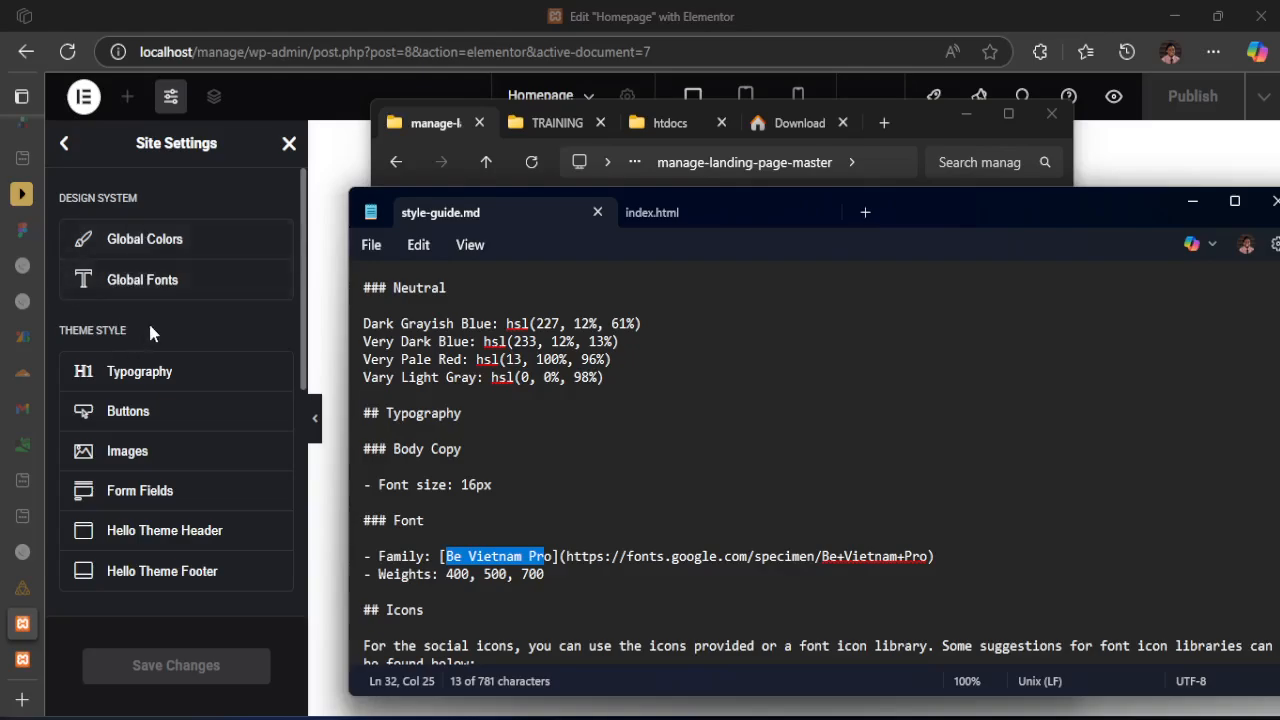
Return to the Homepage editor, open the Global Colors settings, and add a custom color
left_click(320, 14)
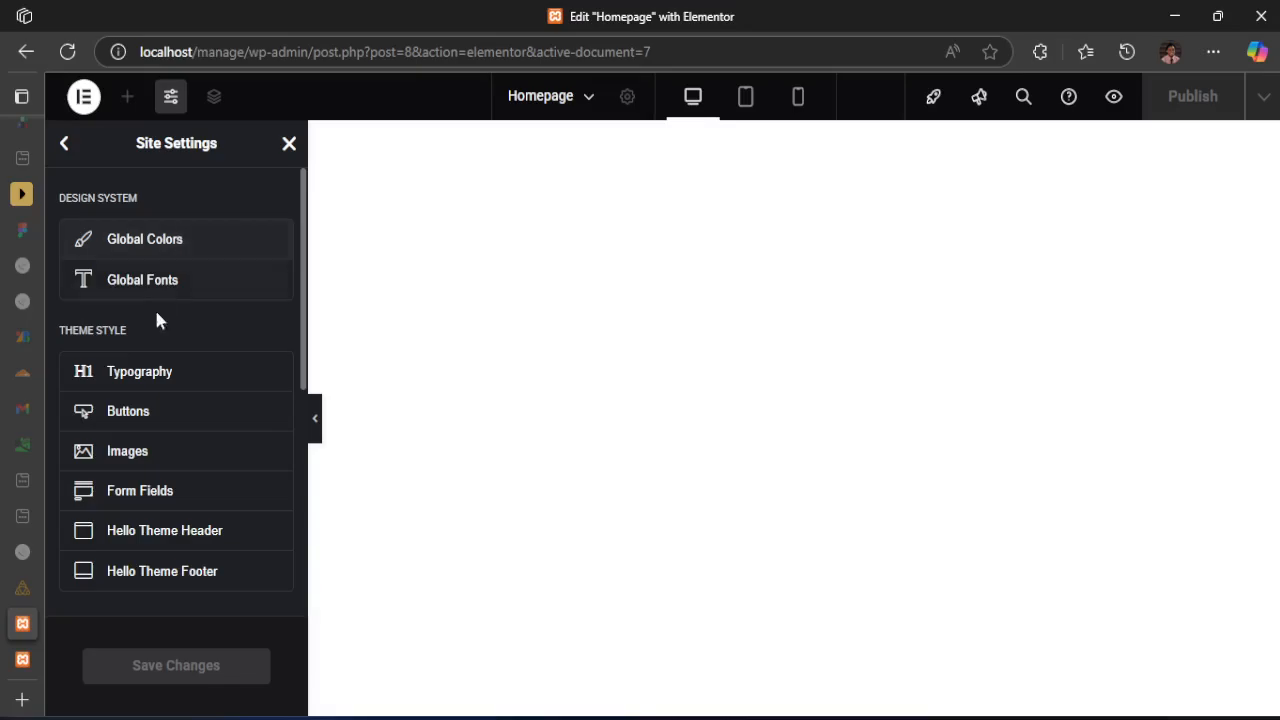
left_click(135, 244)
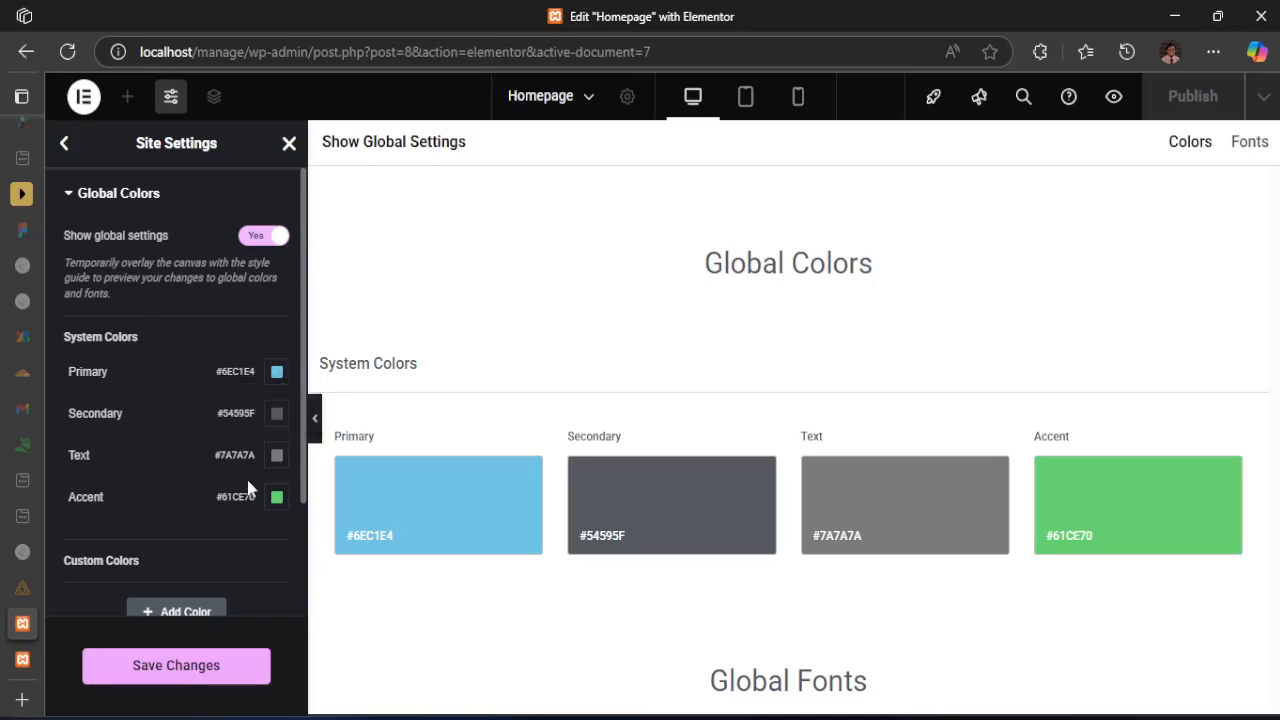
scroll(197, 492, "down", 1)
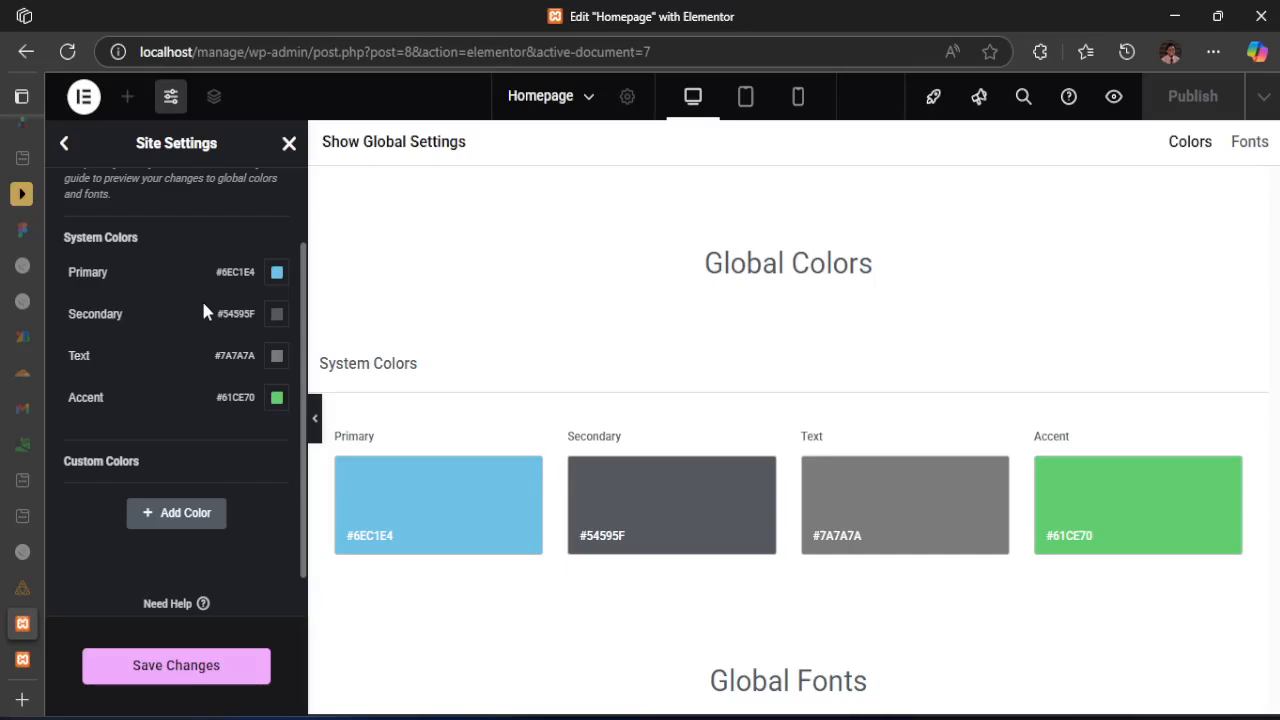
left_click(175, 516)
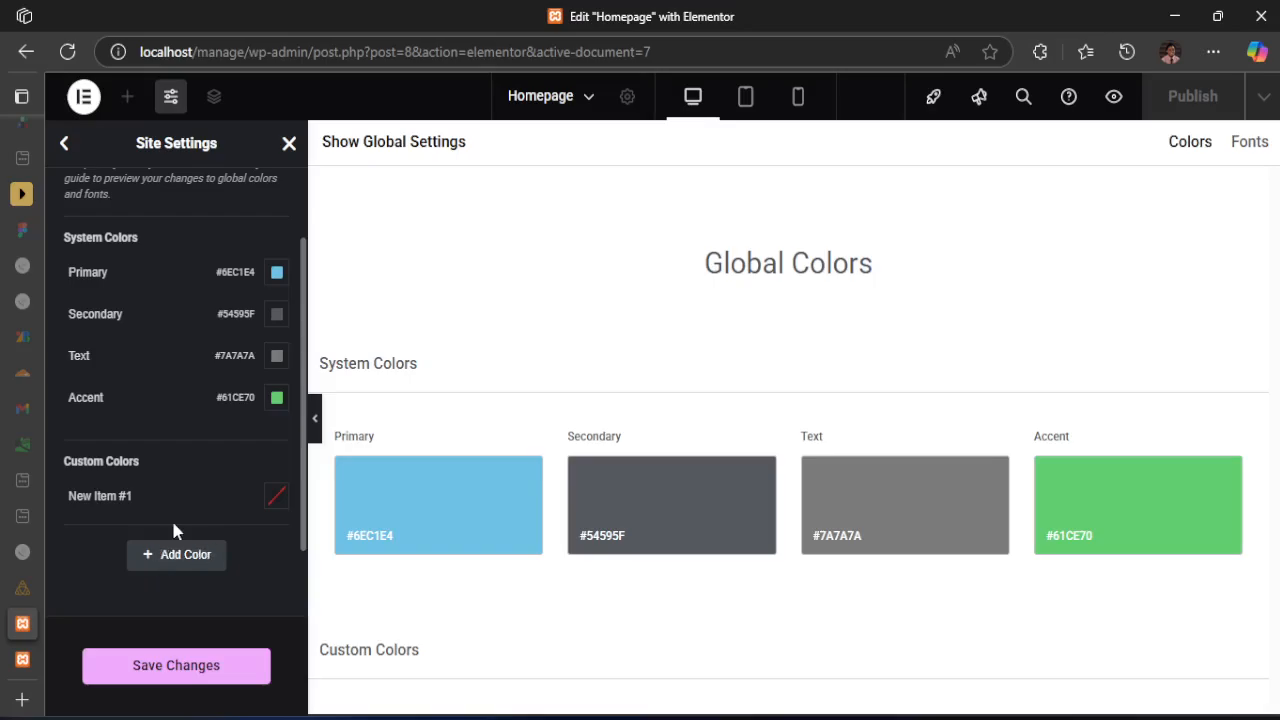
Name the new custom color BrightRed, taking the name from the primary colors in style-guide.md
left_click(118, 493)
left_click_drag(143, 492, 56, 488)
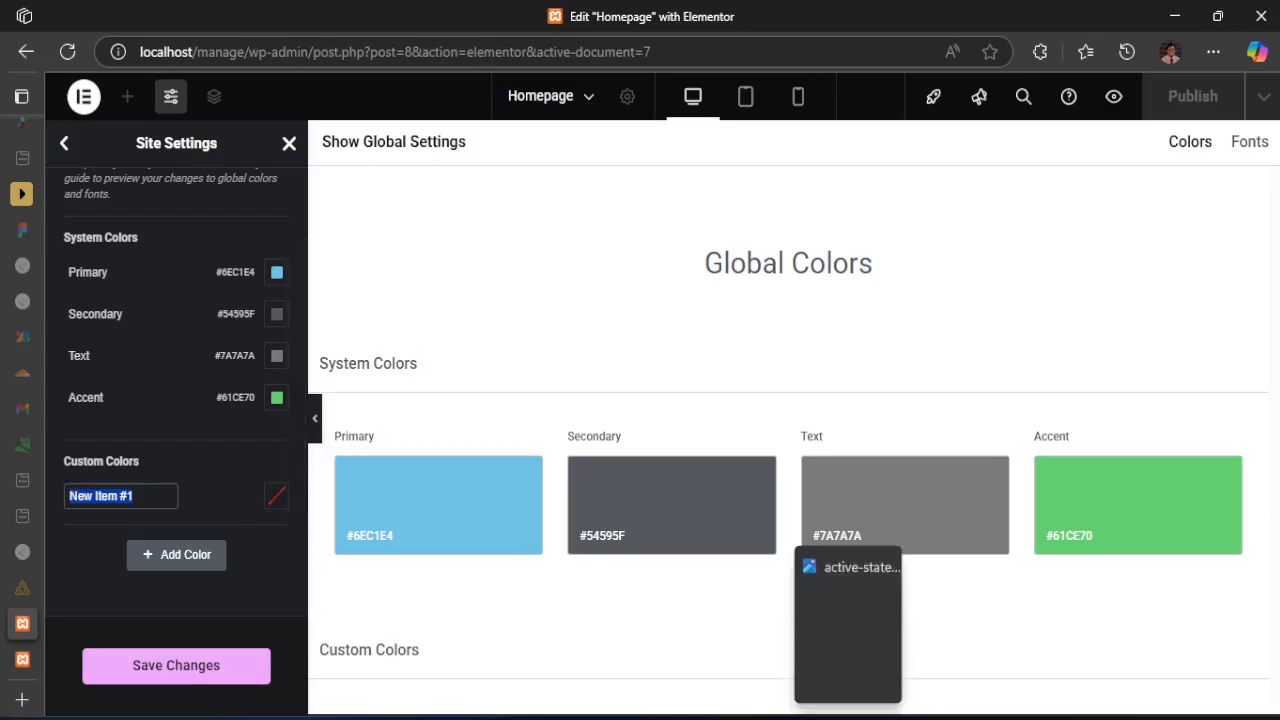
left_click(930, 630)
left_click(434, 518)
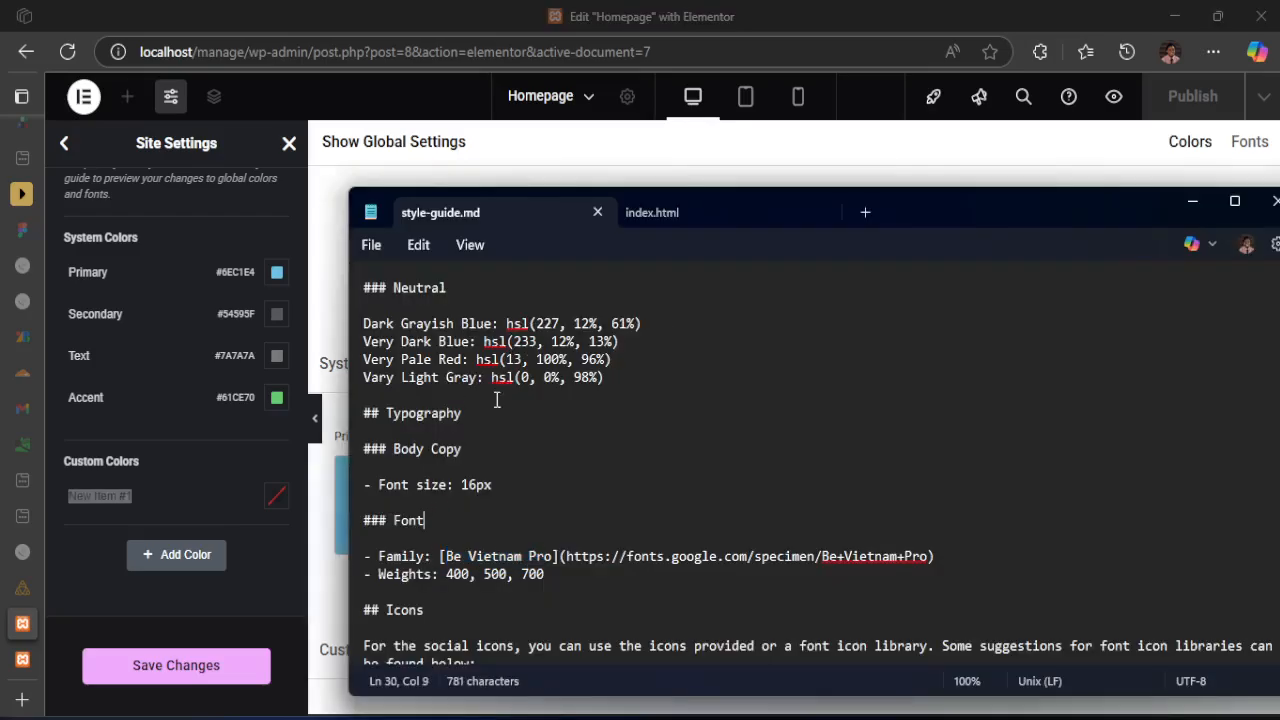
scroll(497, 395, "up", 4)
left_click_drag(443, 452, 360, 450)
key("ctrl+c")
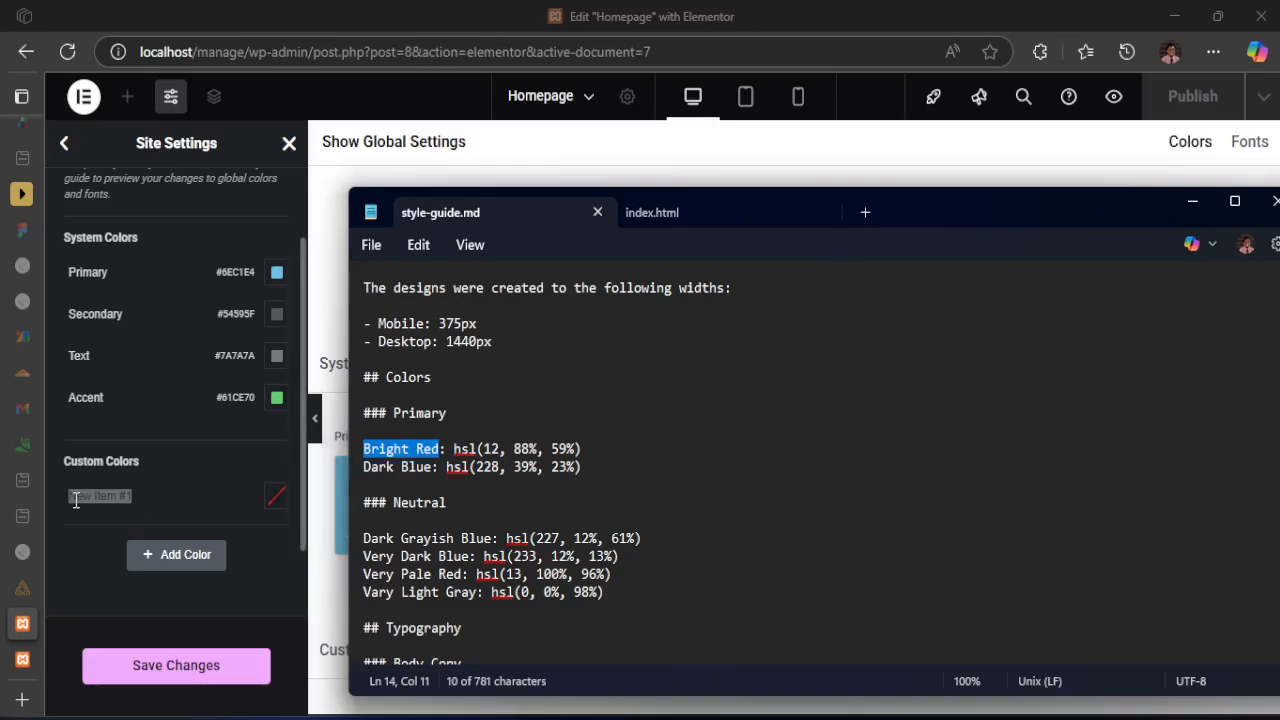
left_click(126, 498)
key("ctrl+a")
key("ctrl+v")
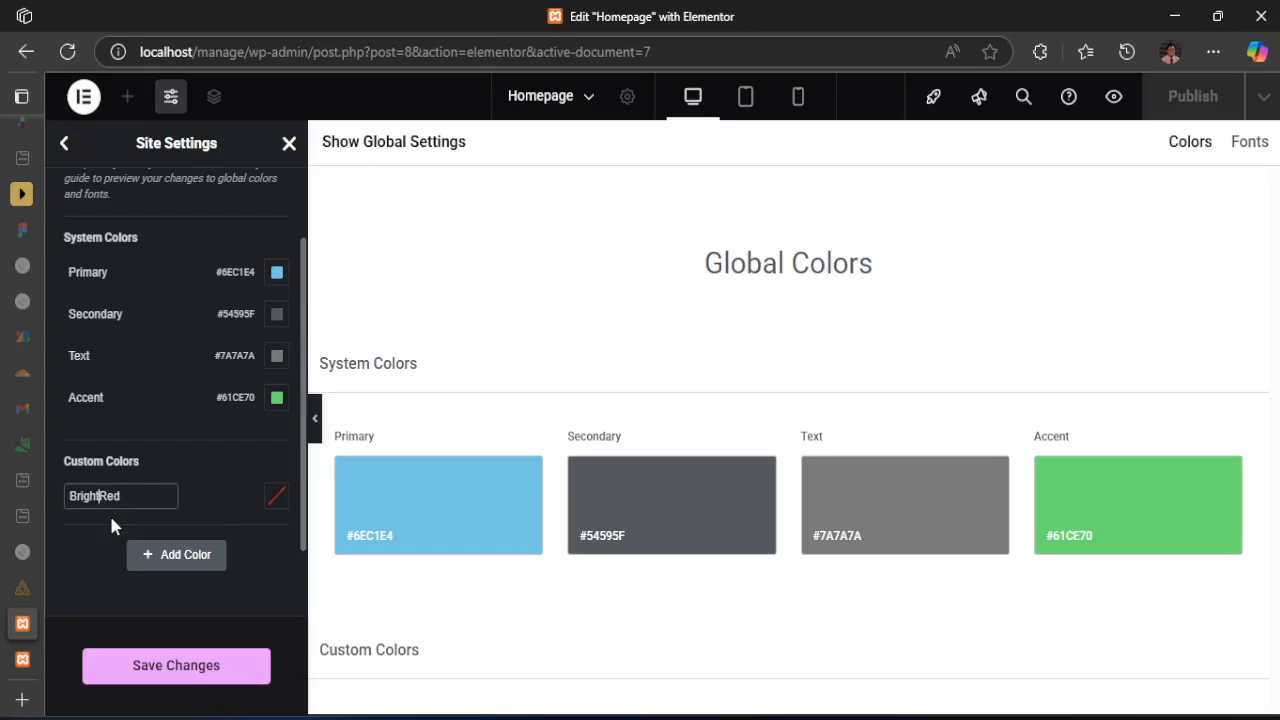
Set the BrightRed custom color to hsl(12, 88%, 59%) in HSLA format, copying the value from style-guide.md
left_click(274, 497)
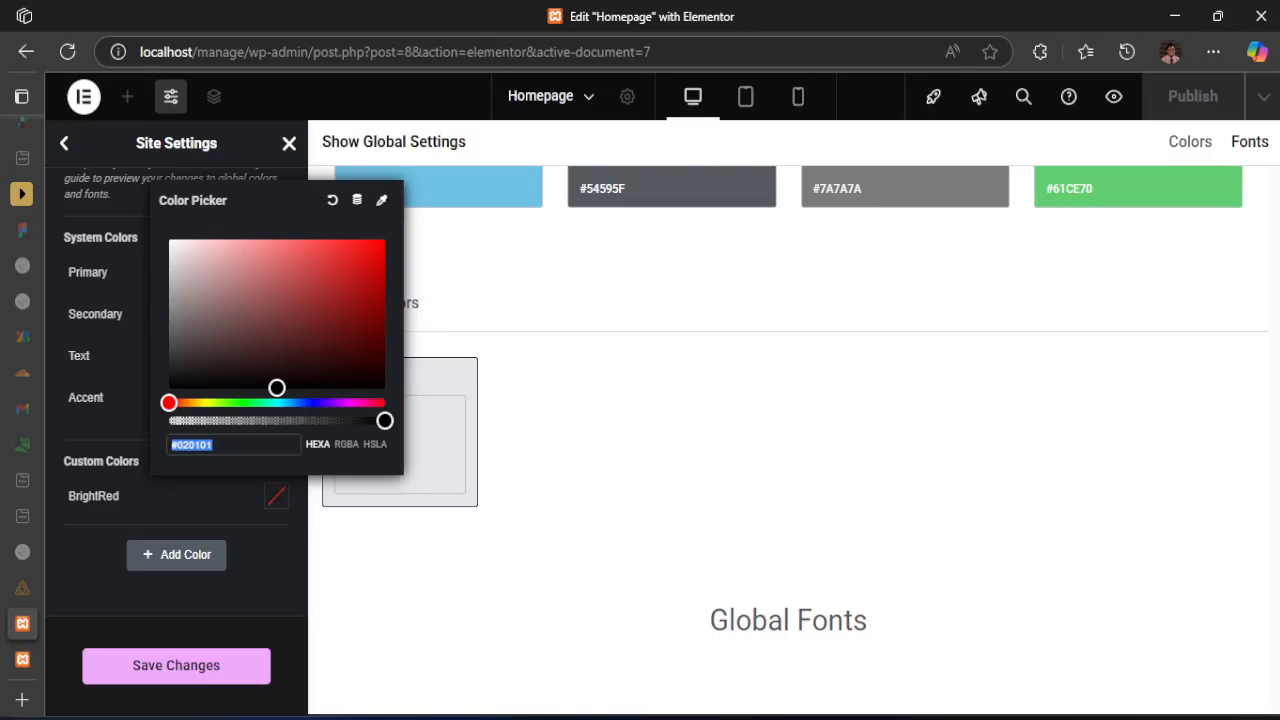
key("alt+Tab")
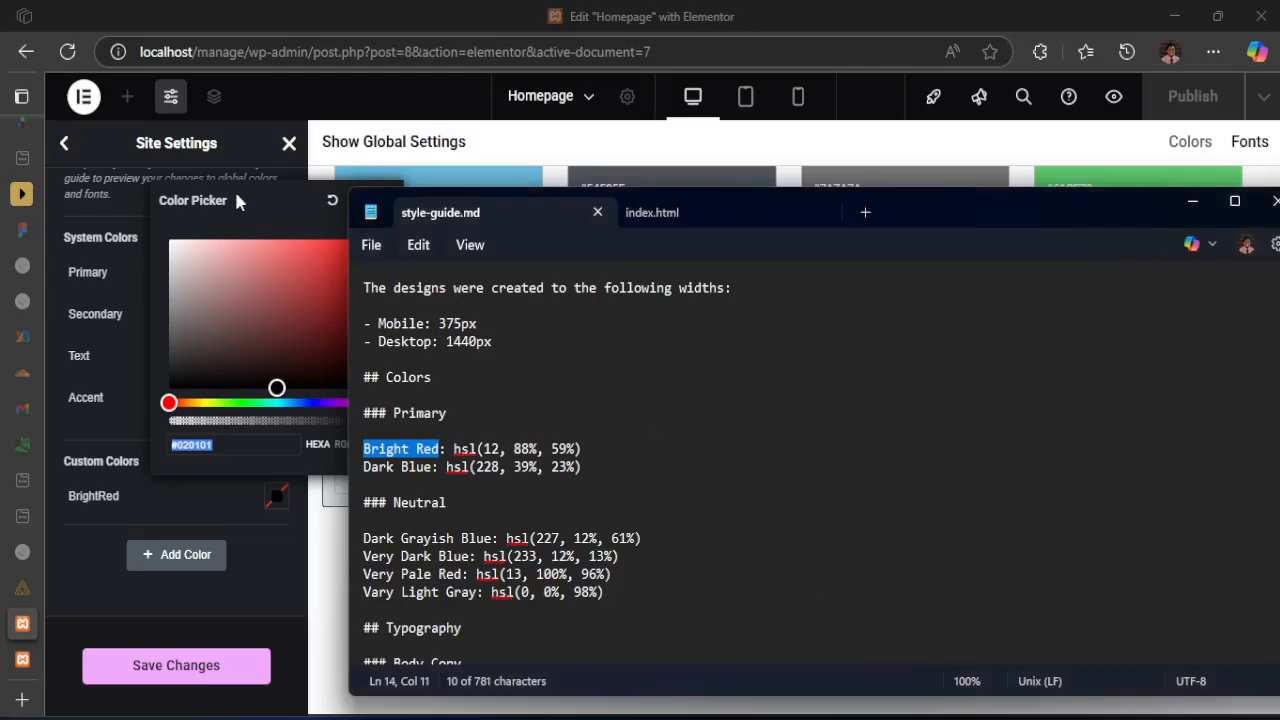
left_click_drag(587, 452, 460, 456)
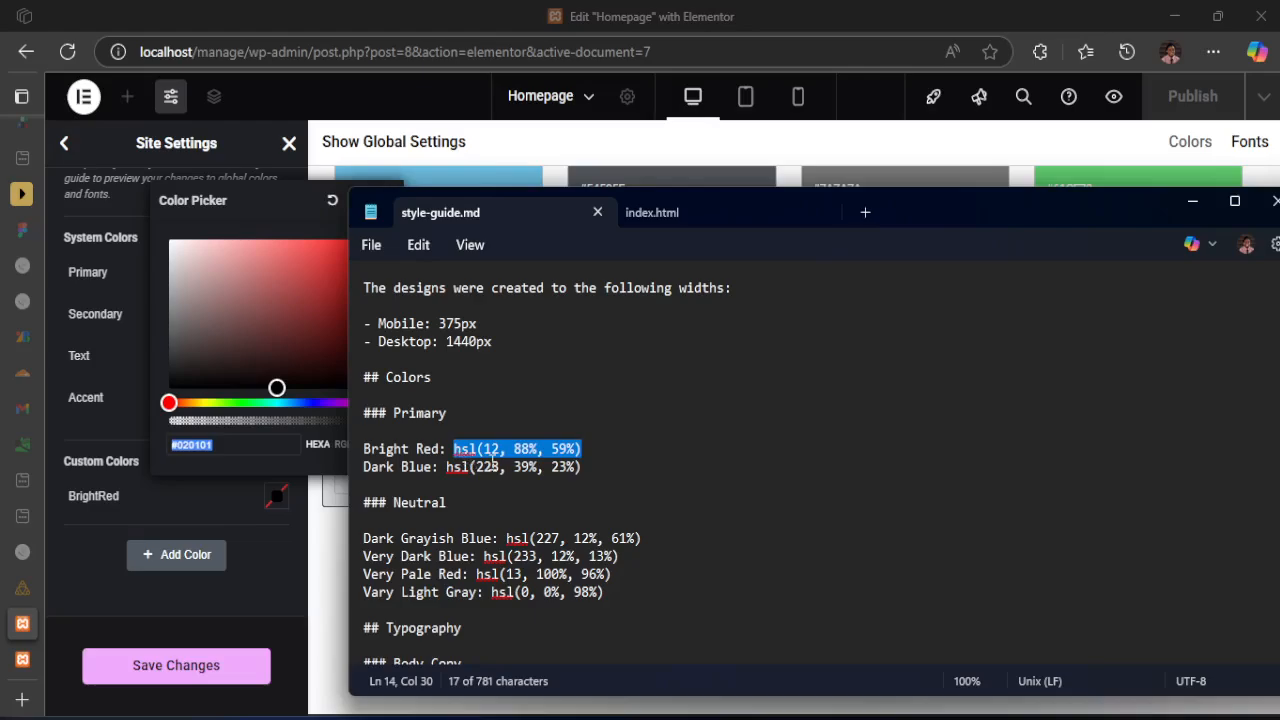
left_click(316, 473)
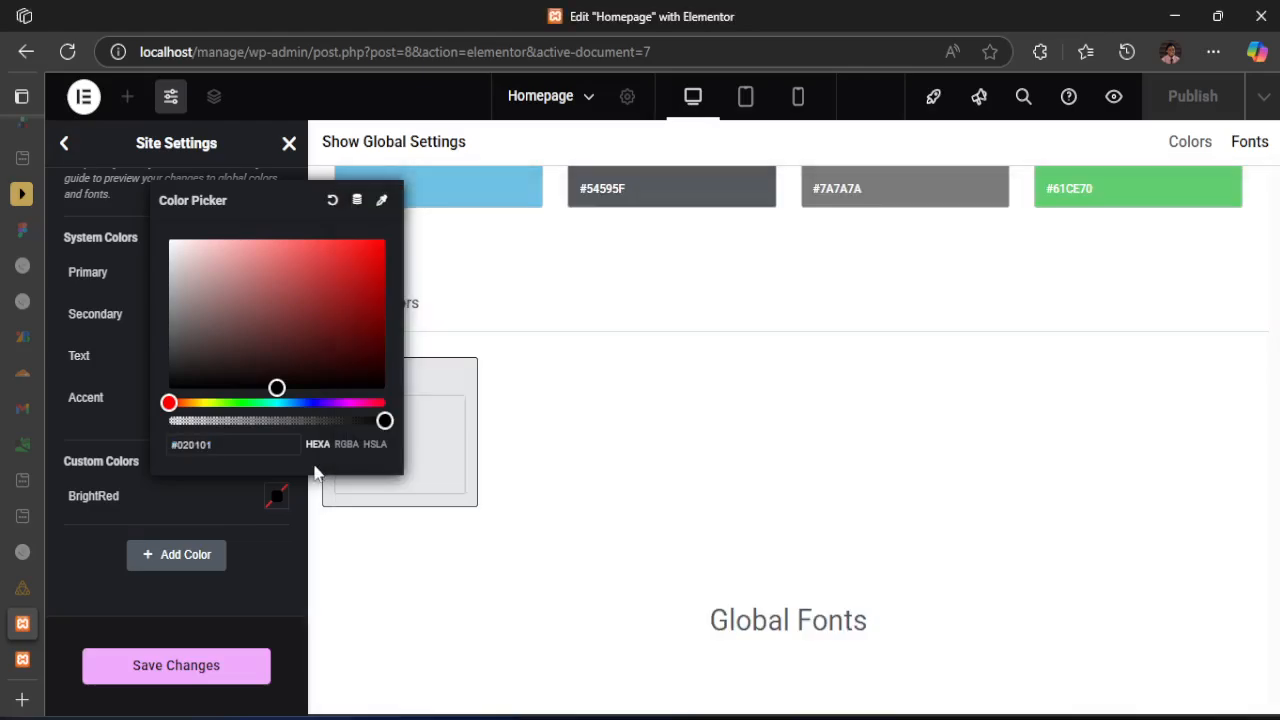
left_click(375, 452)
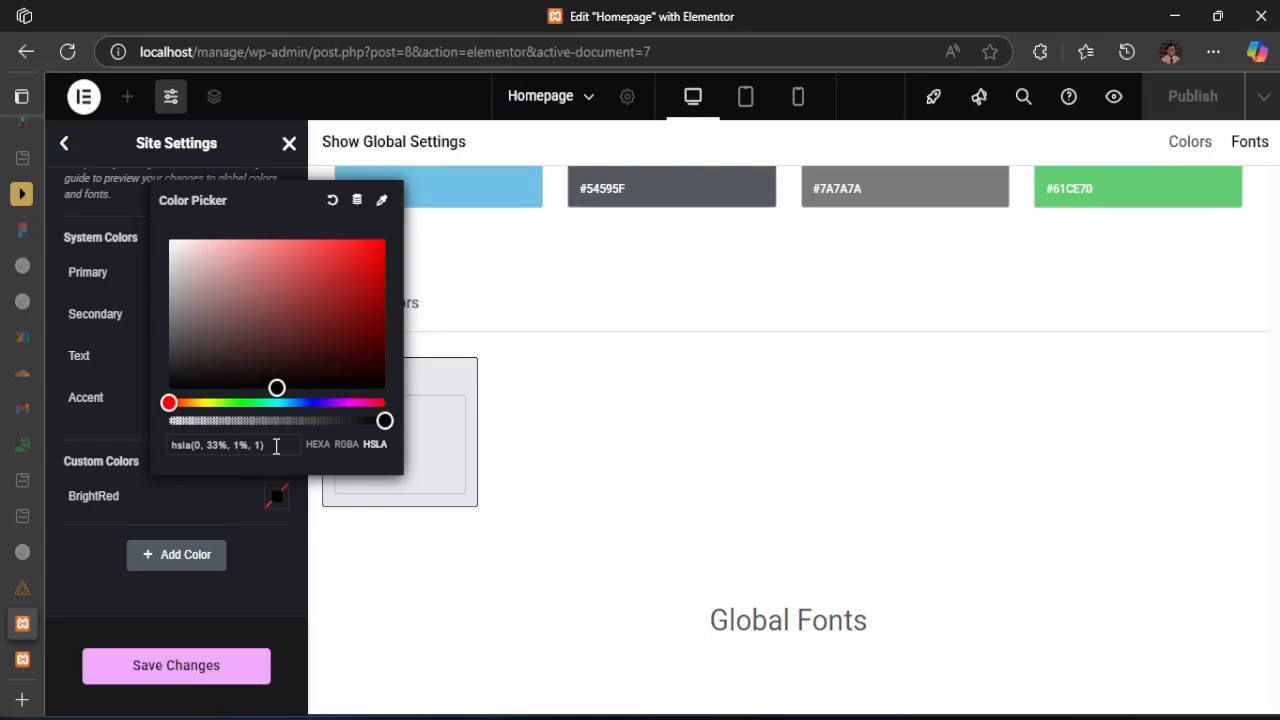
left_click_drag(276, 446, 172, 446)
type("hsl(12, 88%, 59%)")
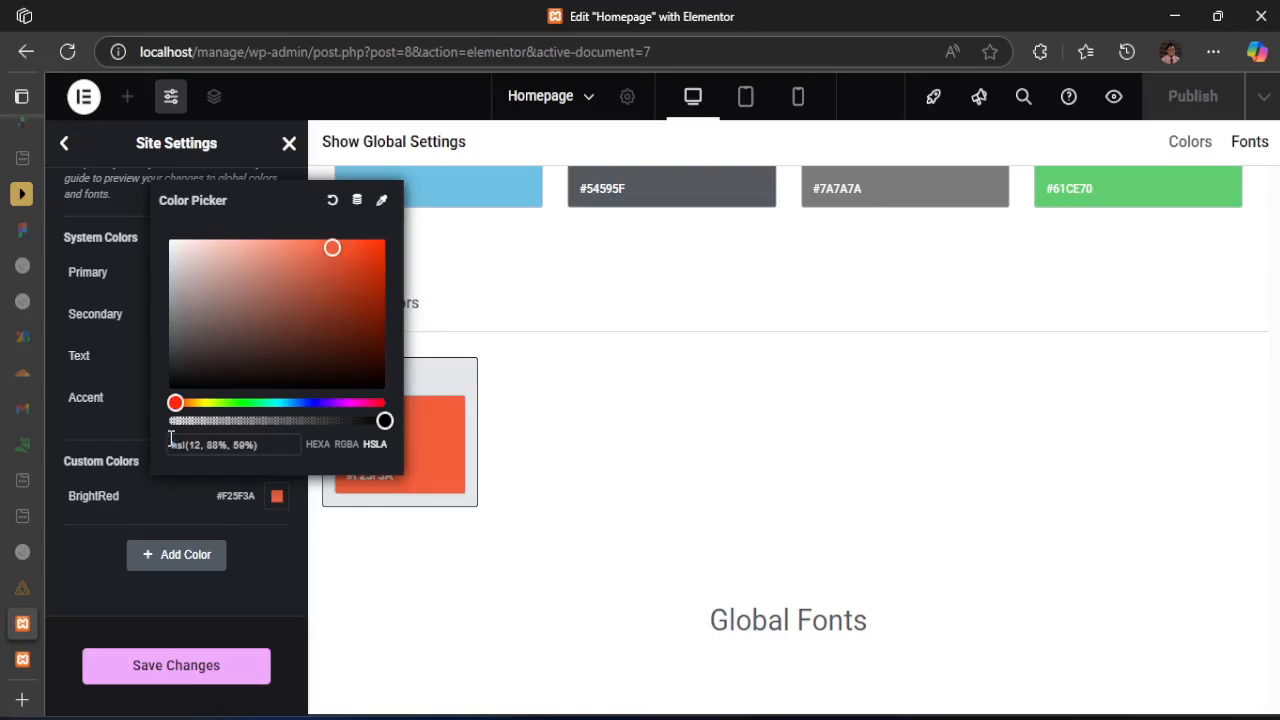
left_click(191, 488)
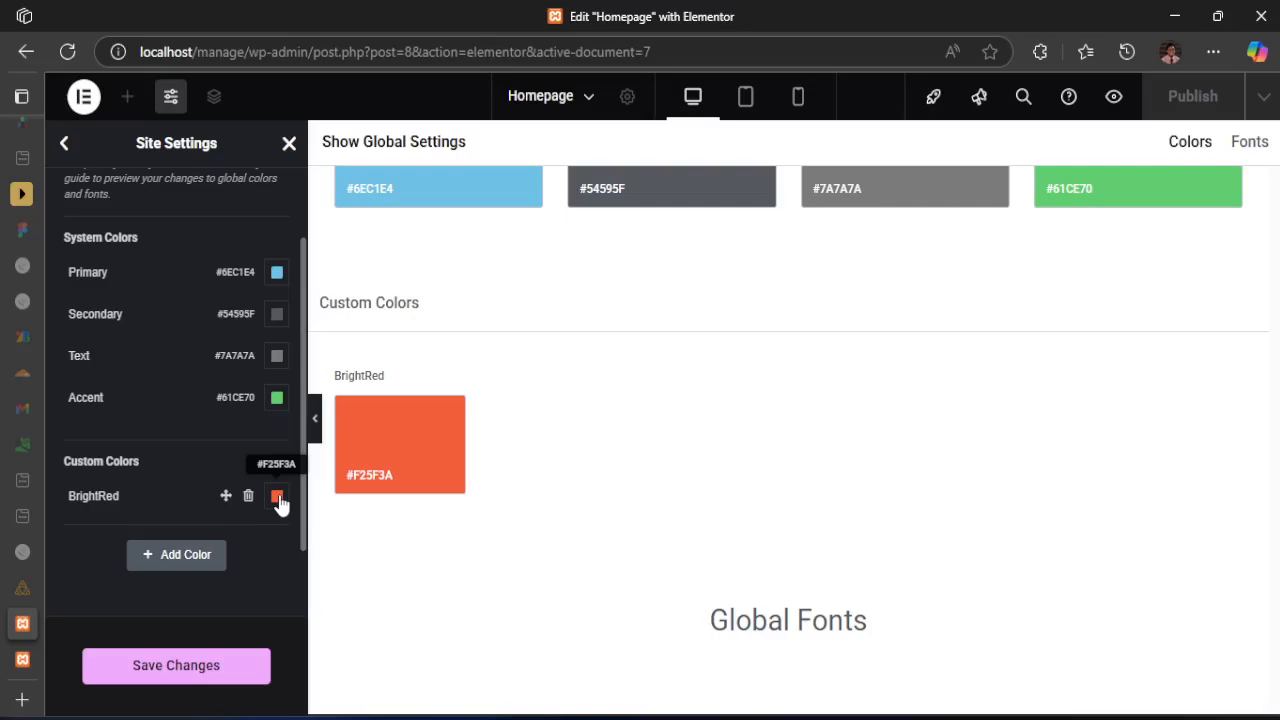
Add a second custom color and select the Dark Blue entry, hsl(228, 39%, 23%), in style-guide.md
left_click(172, 558)
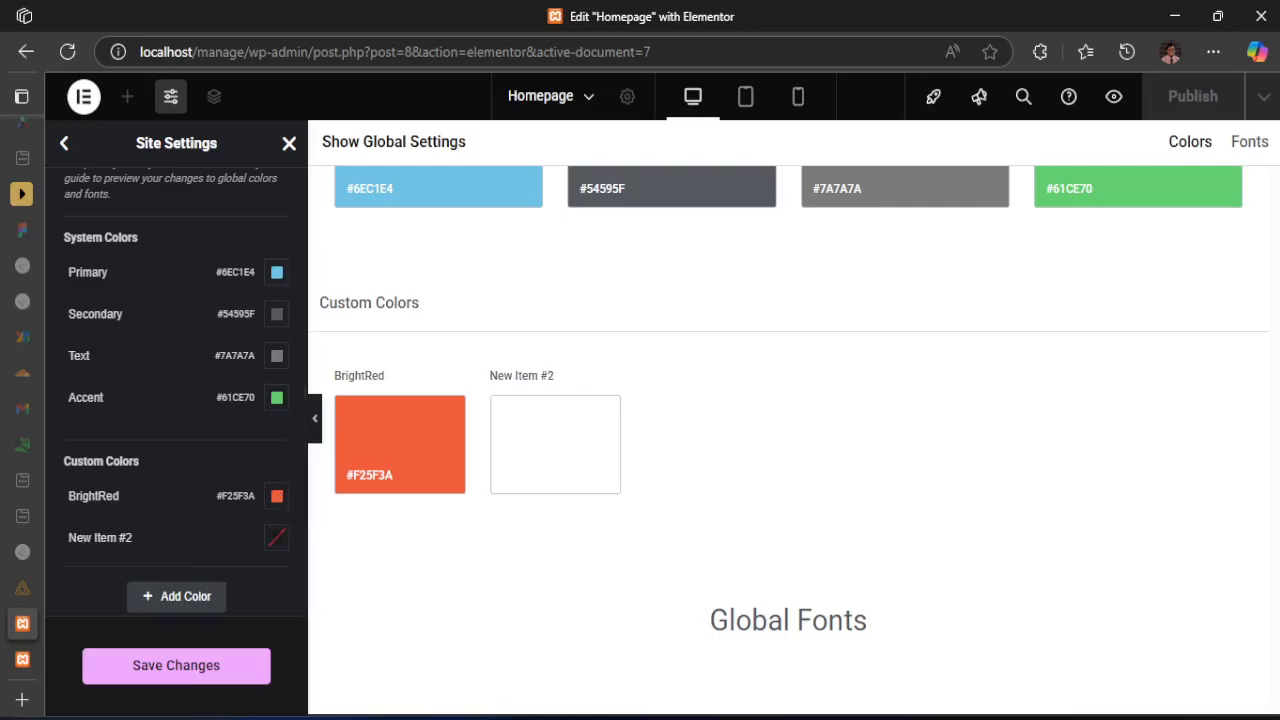
key("alt+Tab")
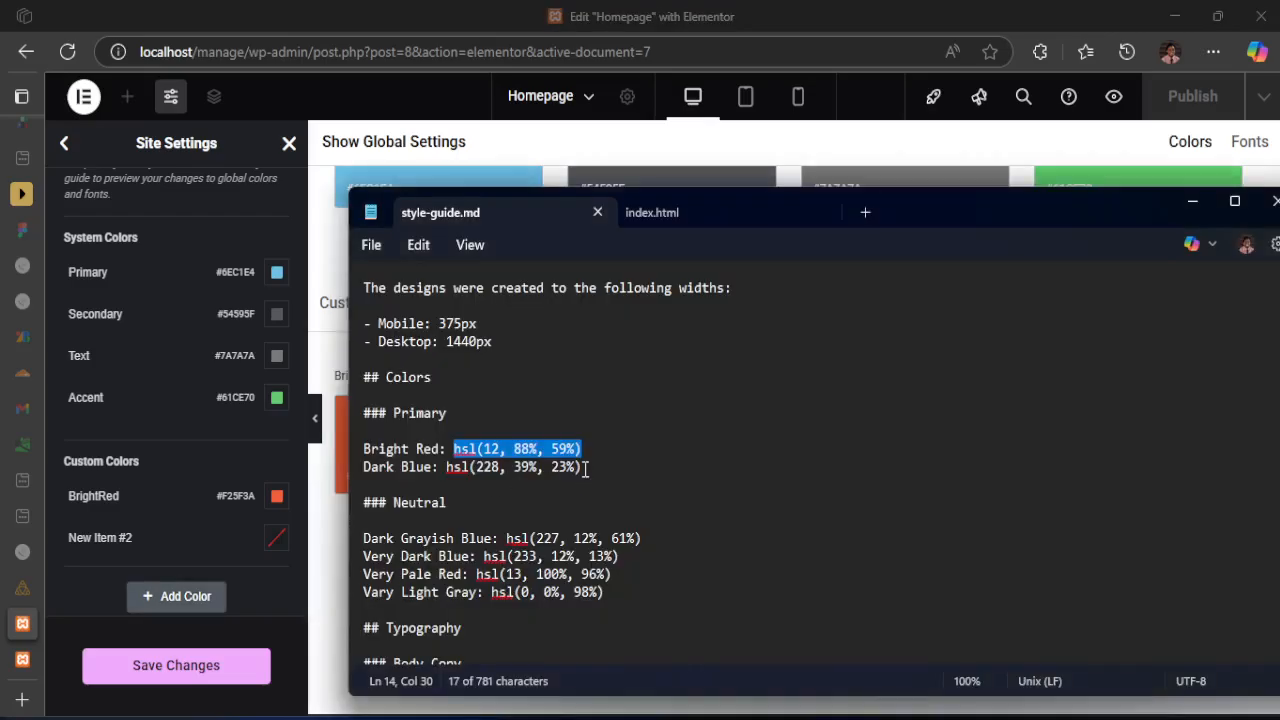
left_click_drag(584, 467, 355, 472)
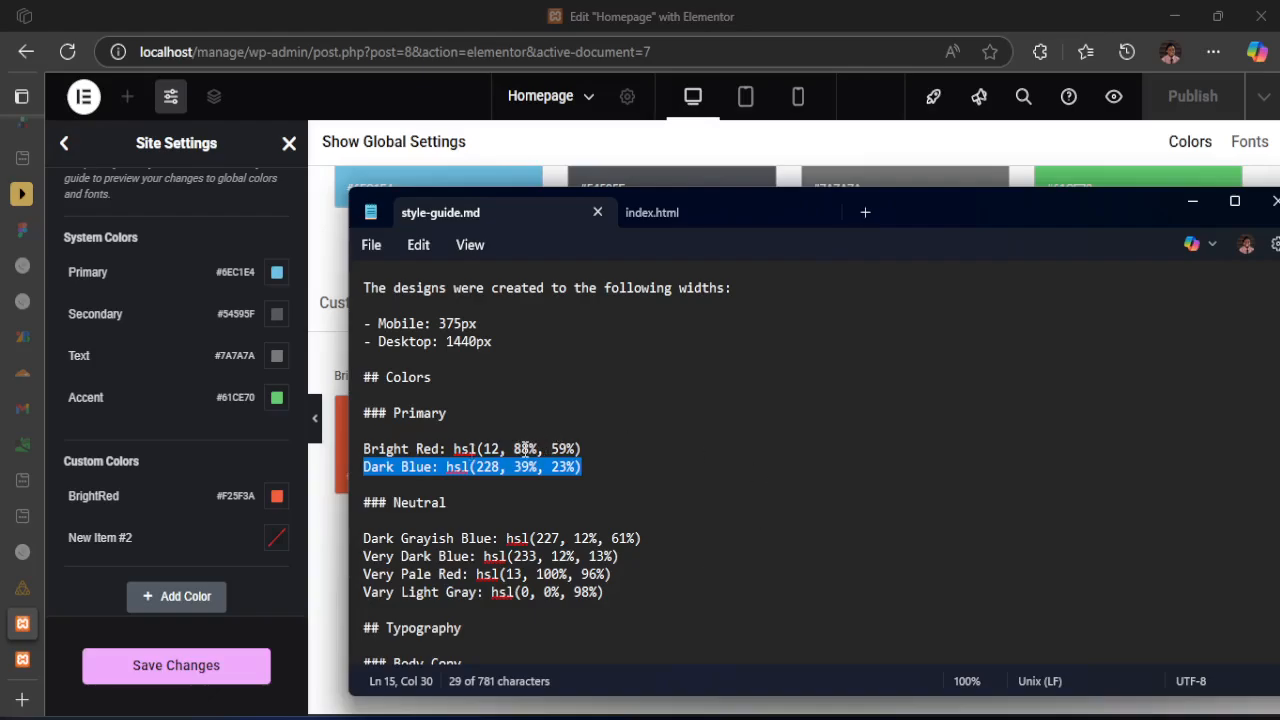
left_click(367, 467)
left_click(424, 467)
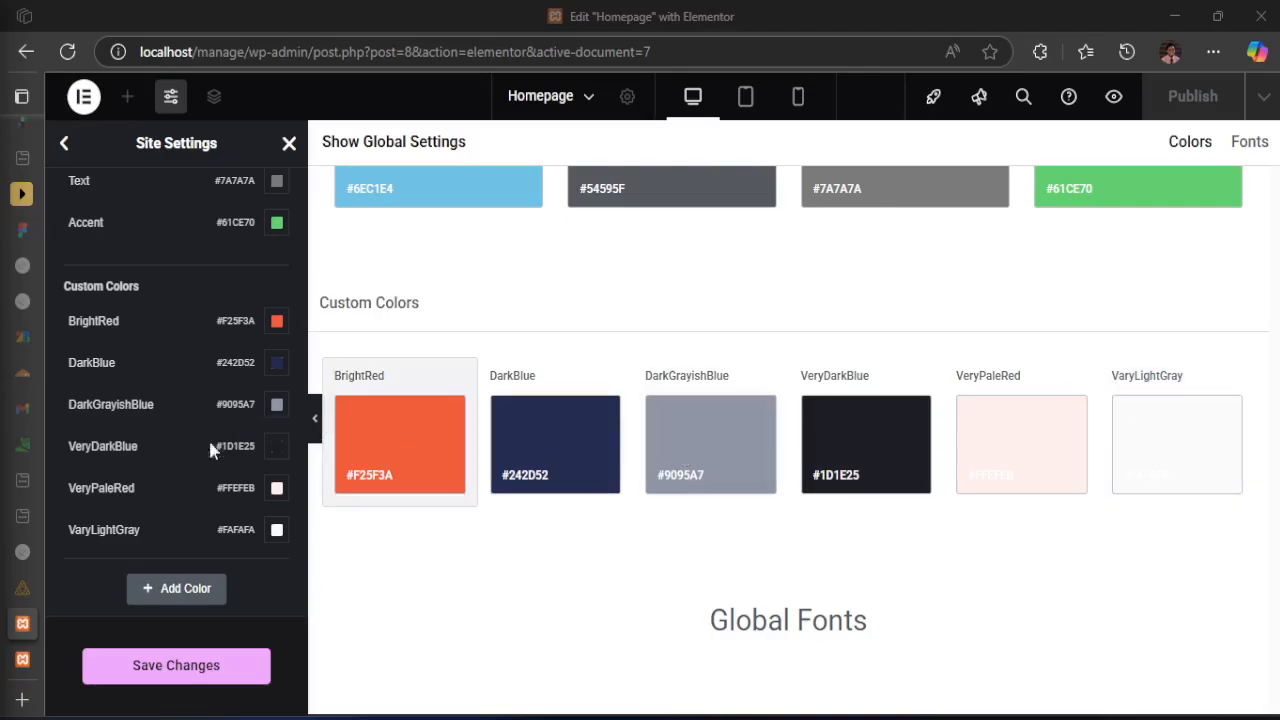
Review the list of global custom colors and save the site settings changes
scroll(192, 446, "up", 3)
scroll(196, 453, "down", 2)
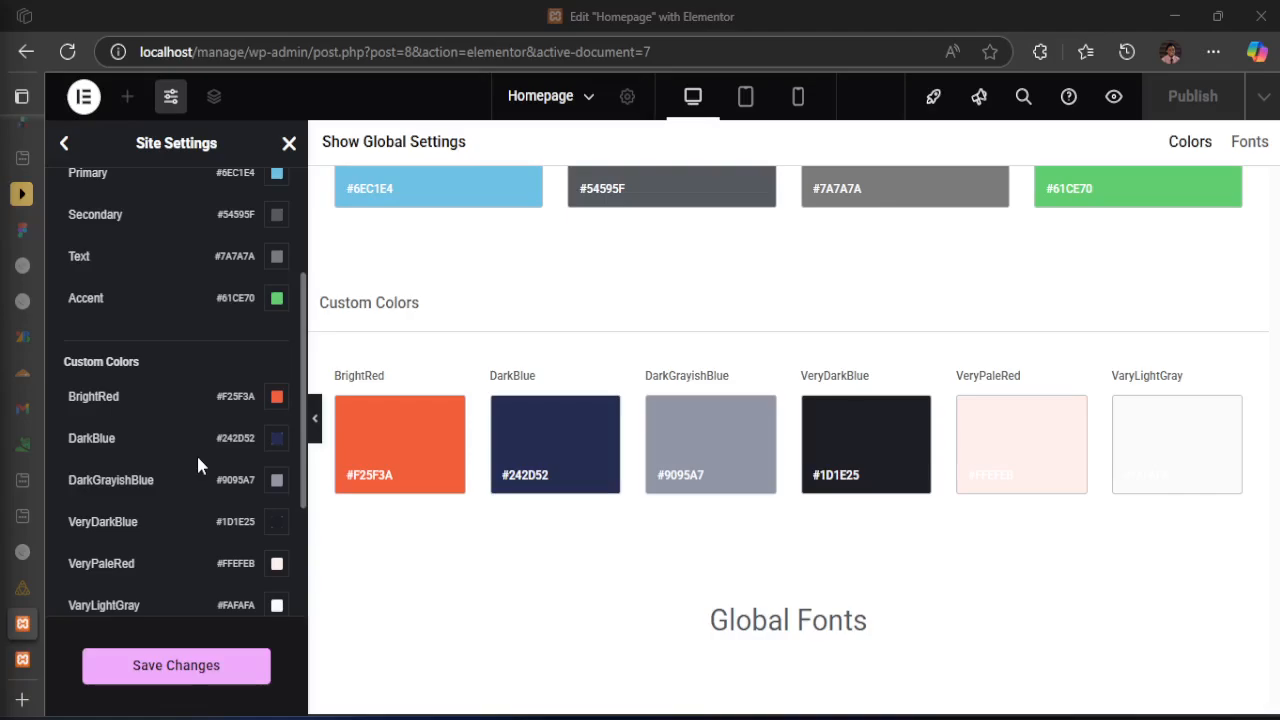
left_click(166, 668)
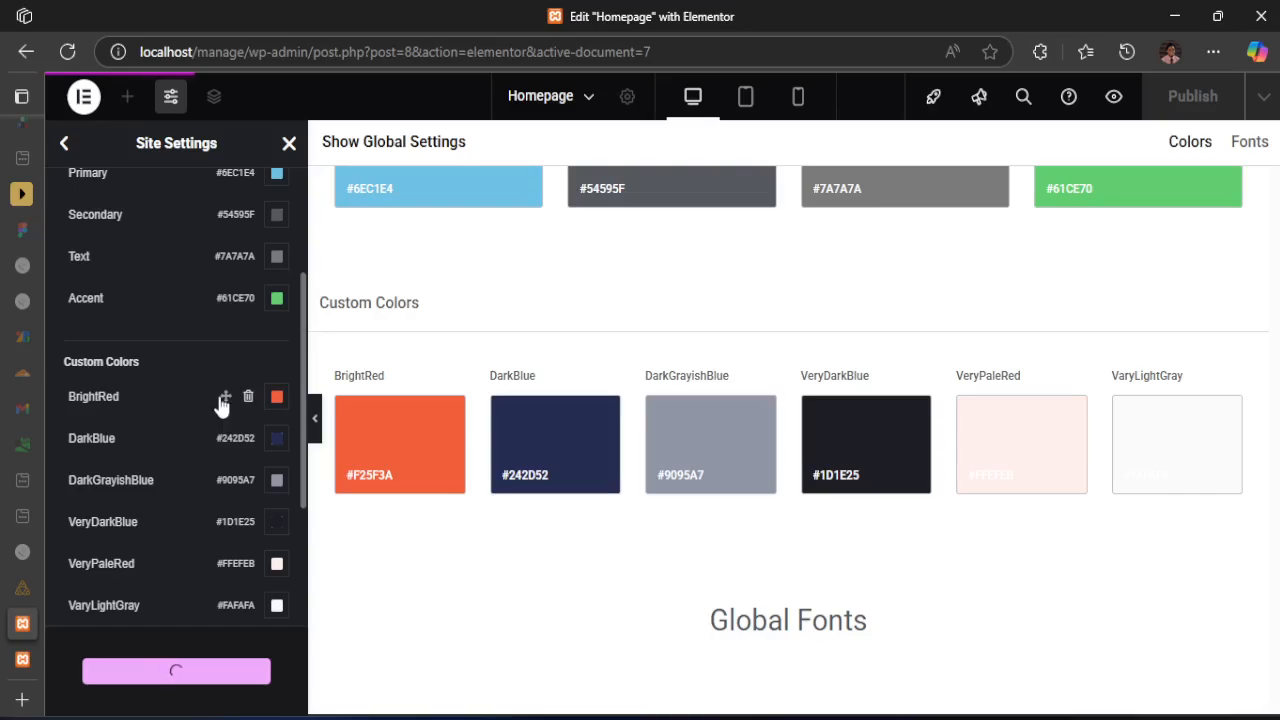
scroll(196, 424, "up", 2)
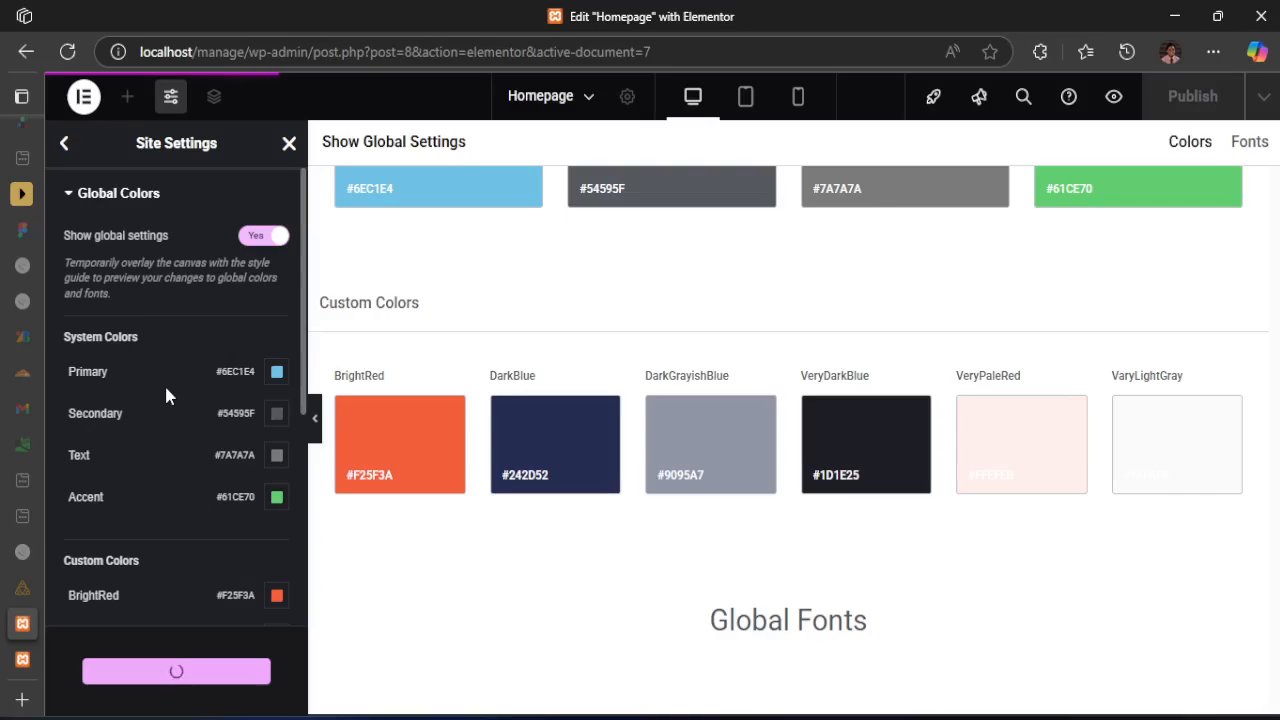
scroll(170, 480, "down", 1)
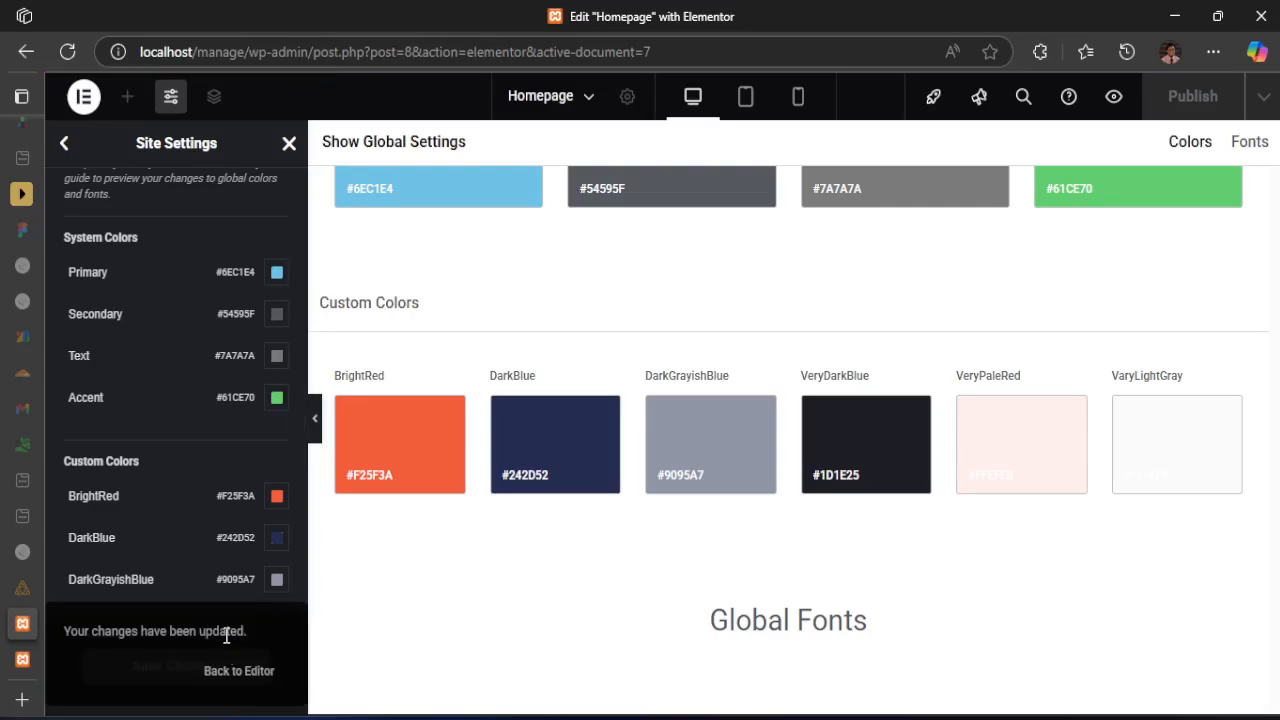
Leave the Global Colors settings, open Global Fonts, and look over the system and custom font options
scroll(150, 400, "up", 1)
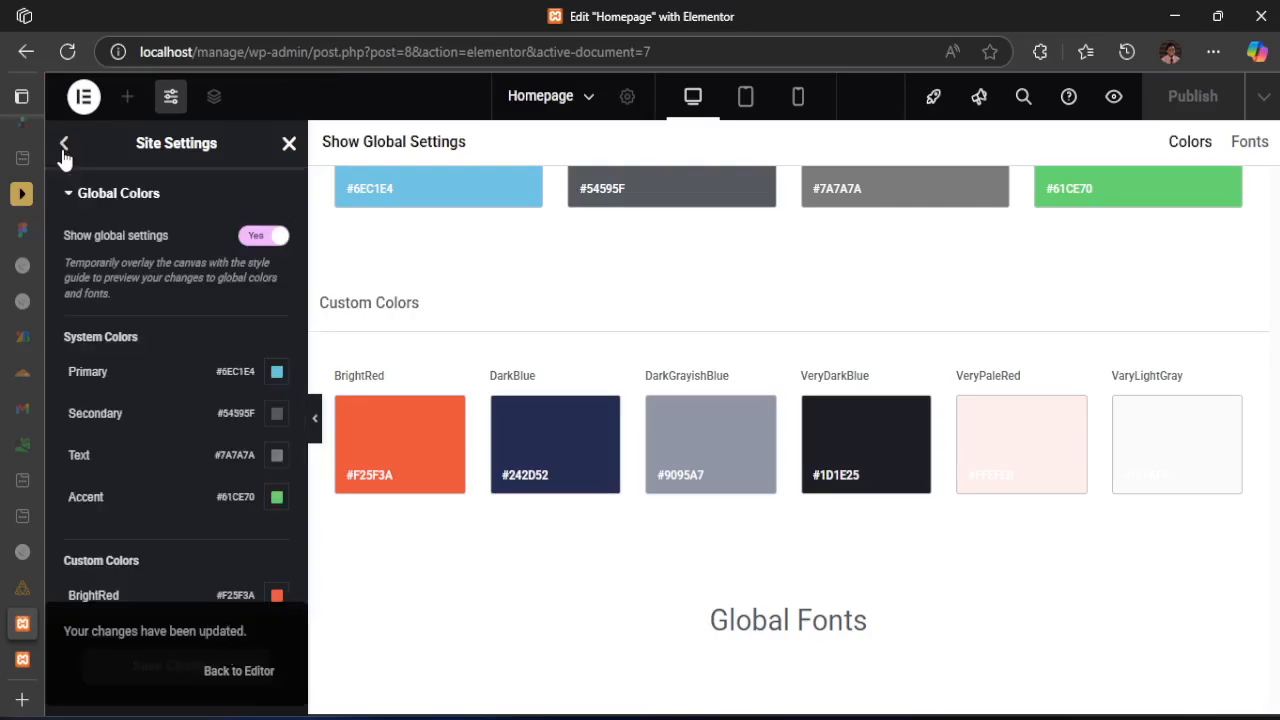
left_click(66, 193)
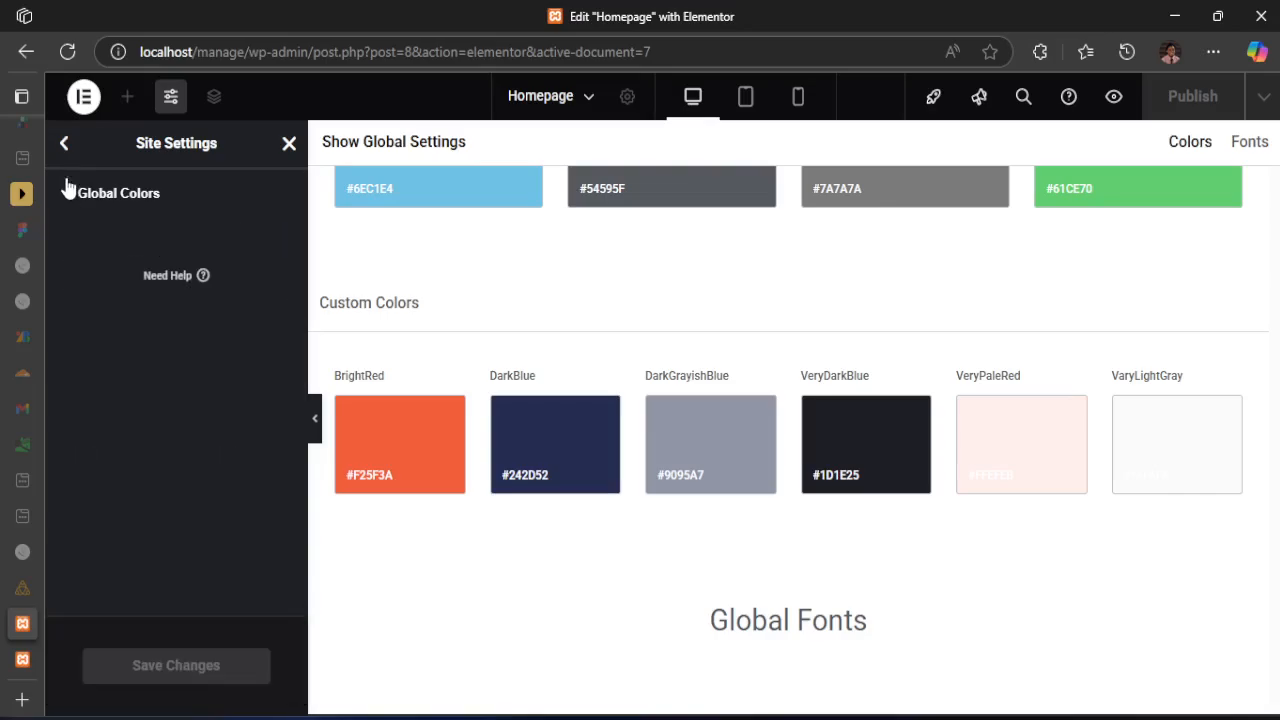
left_click(63, 144)
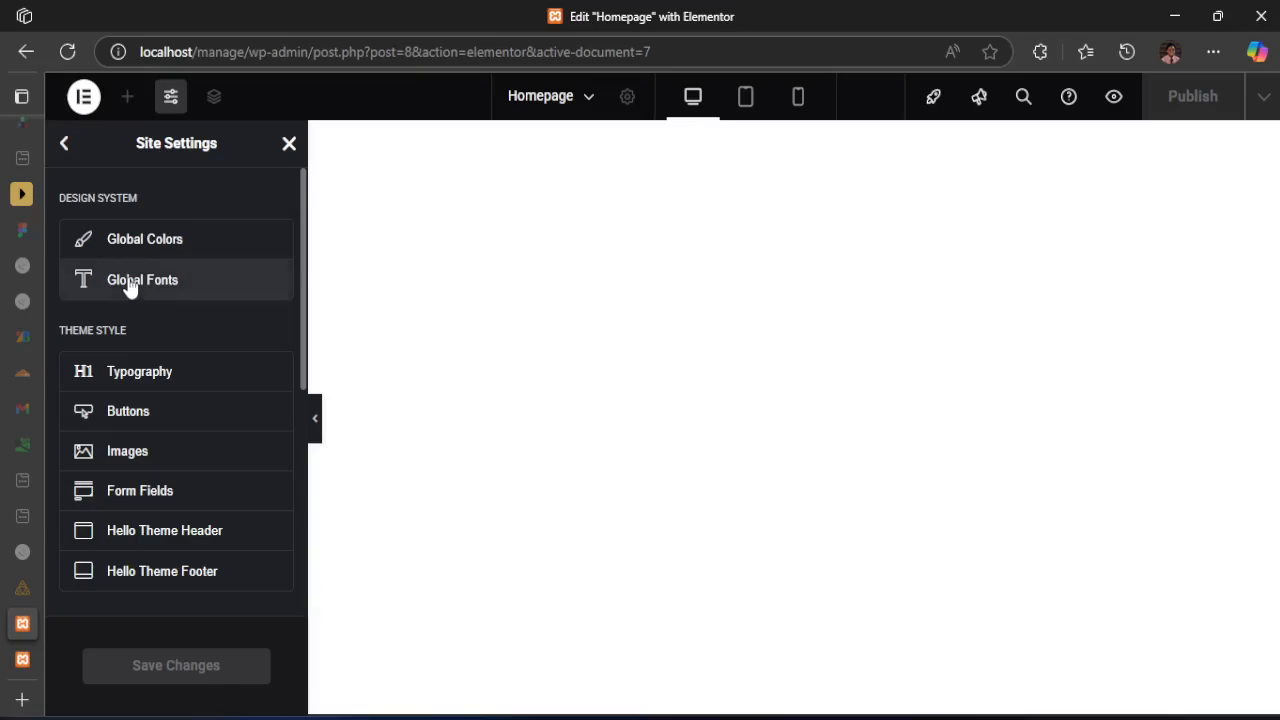
left_click(130, 285)
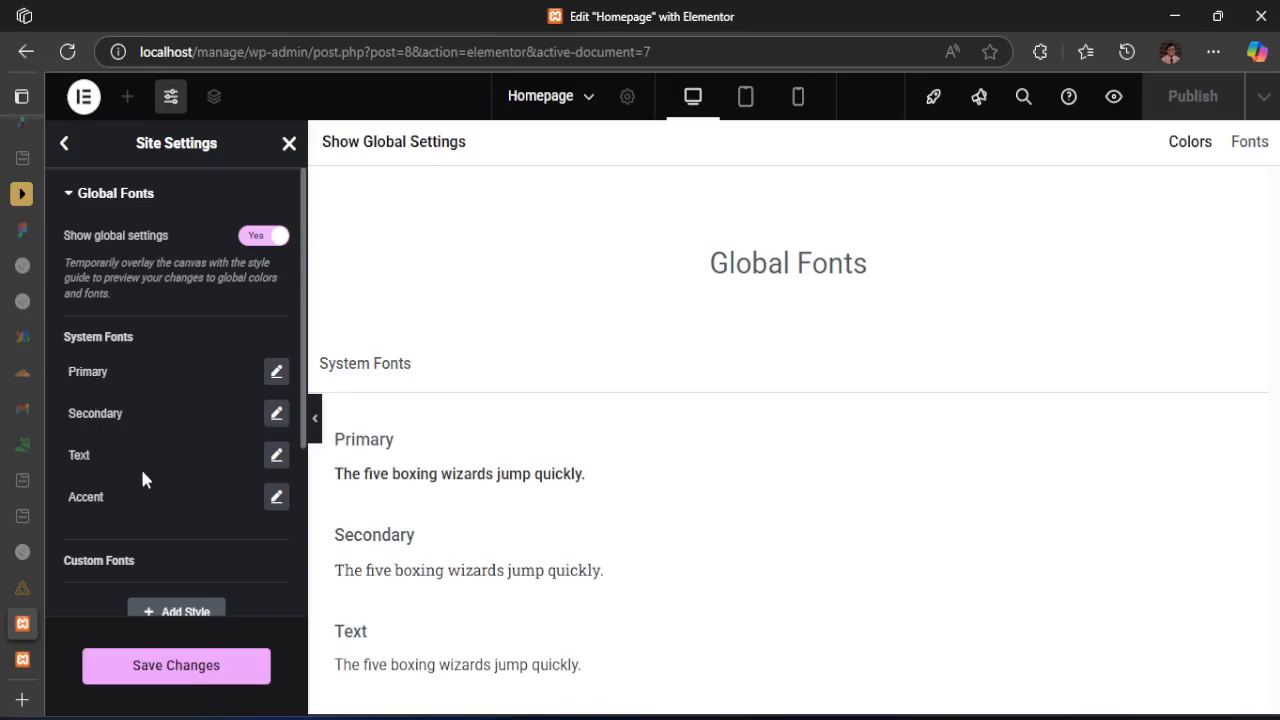
scroll(171, 512, "down", 1)
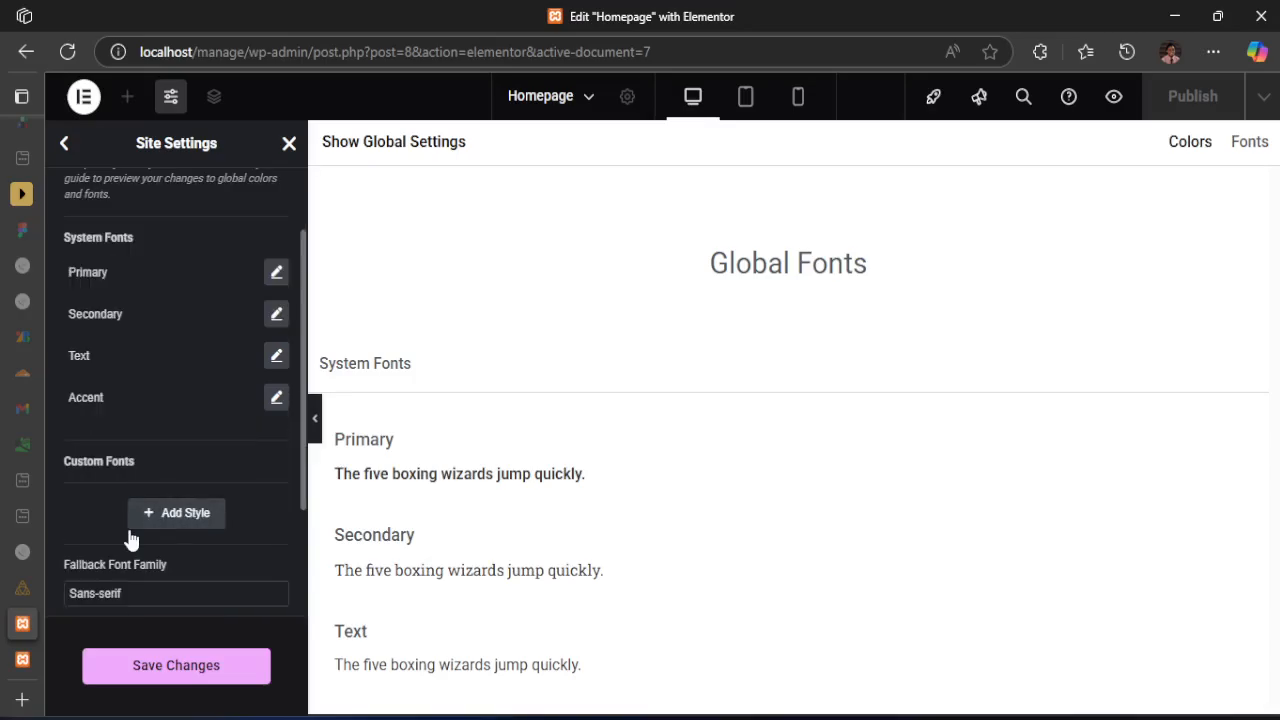
scroll(160, 458, "up", 1)
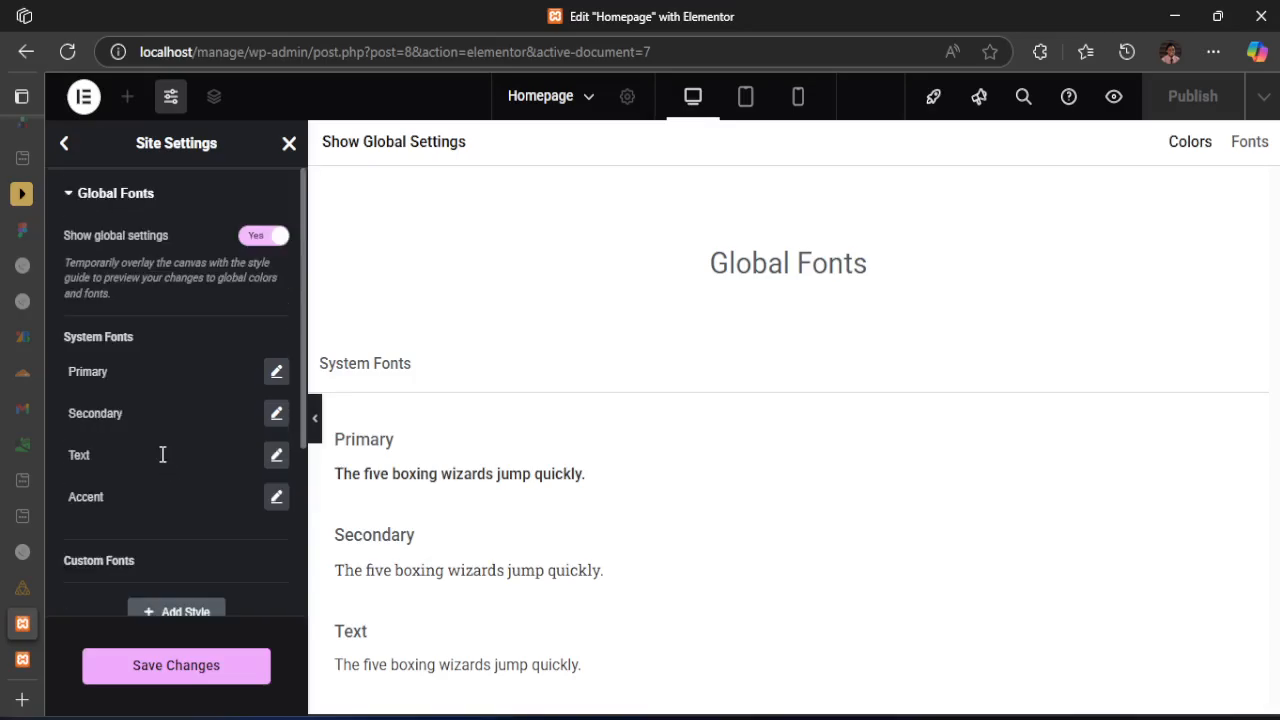
Open the Primary system font's typography settings and copy the family name "Be Vietnam" from style-guide.md
left_click(277, 373)
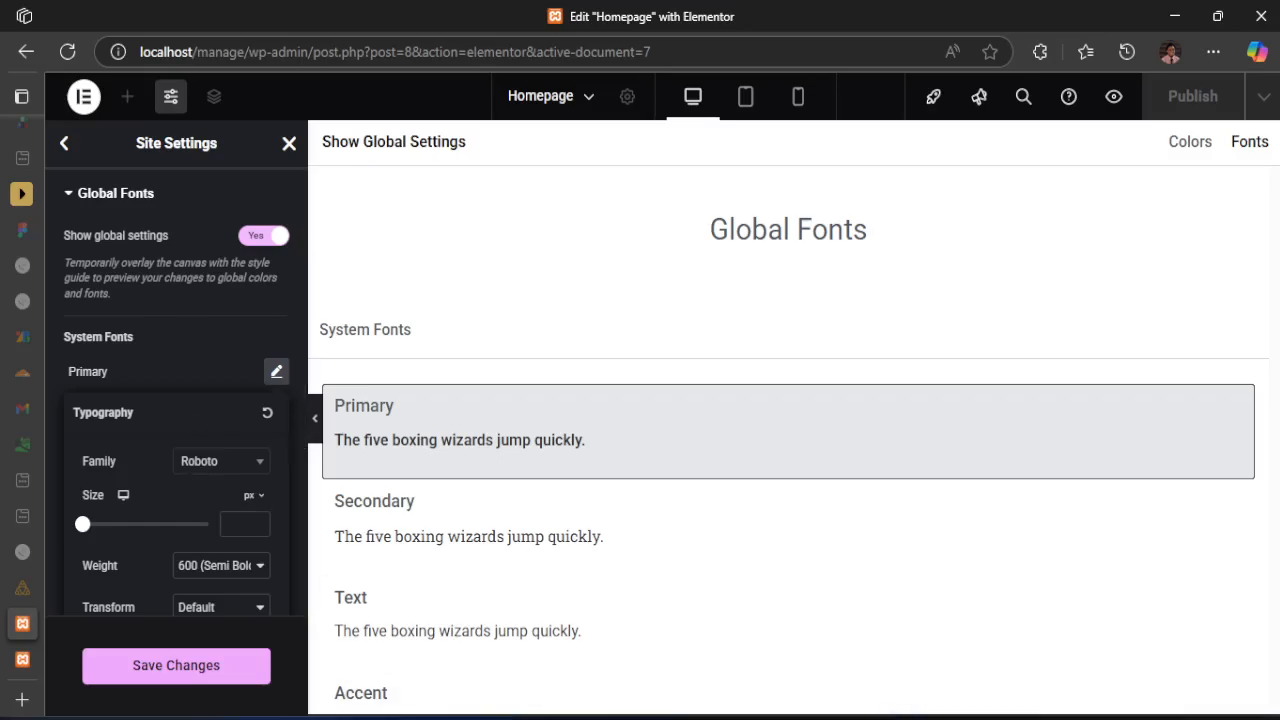
key("alt+Tab")
scroll(623, 611, "down", 3)
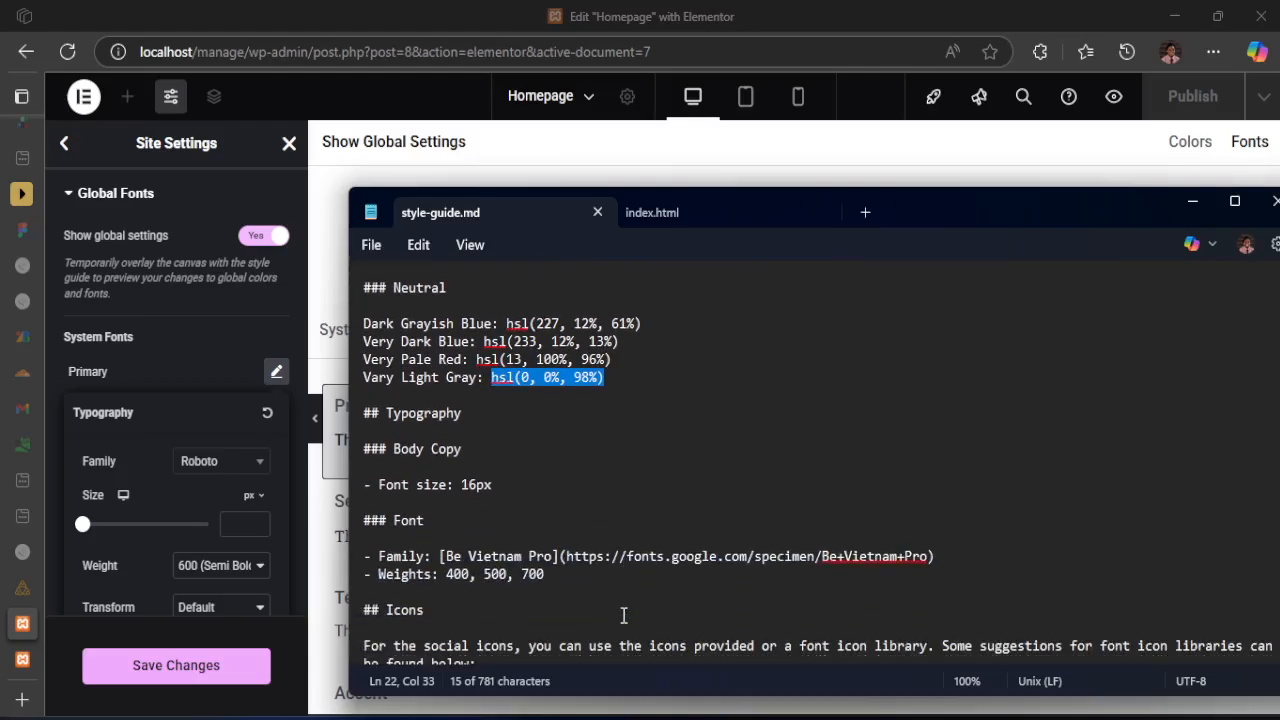
left_click_drag(449, 556, 523, 560)
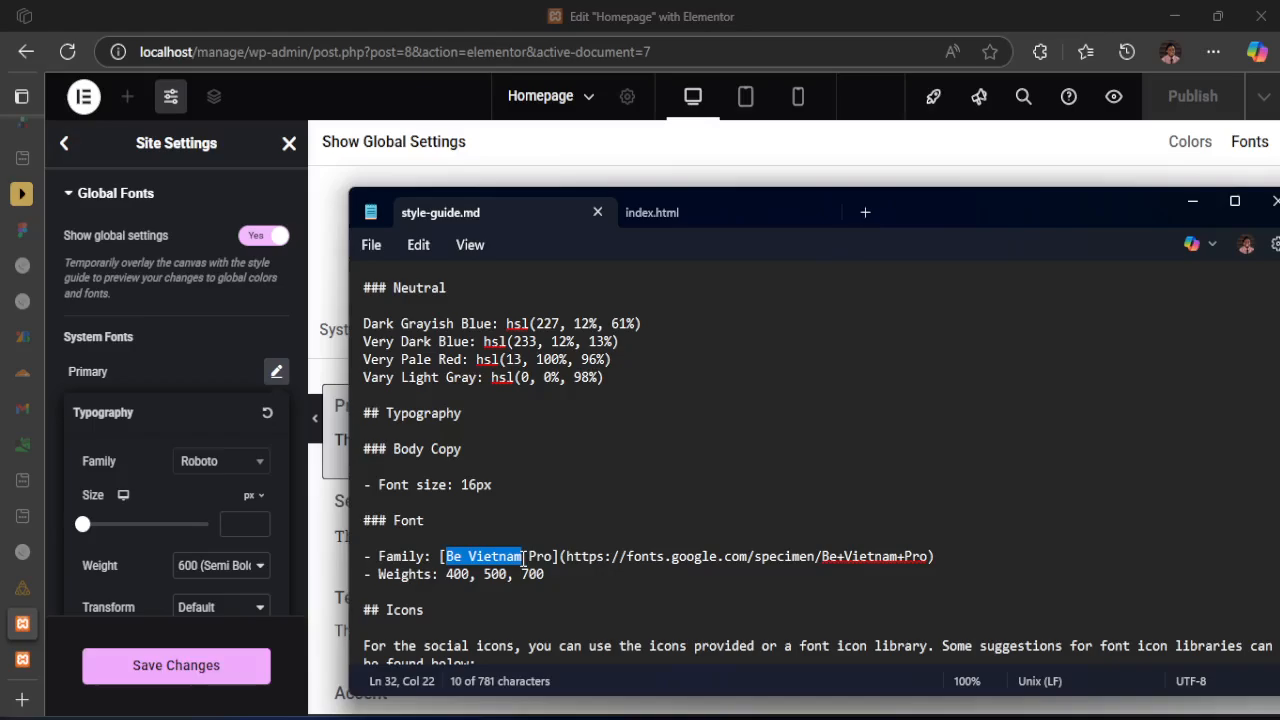
key("ctrl+c")
key("alt+Tab")
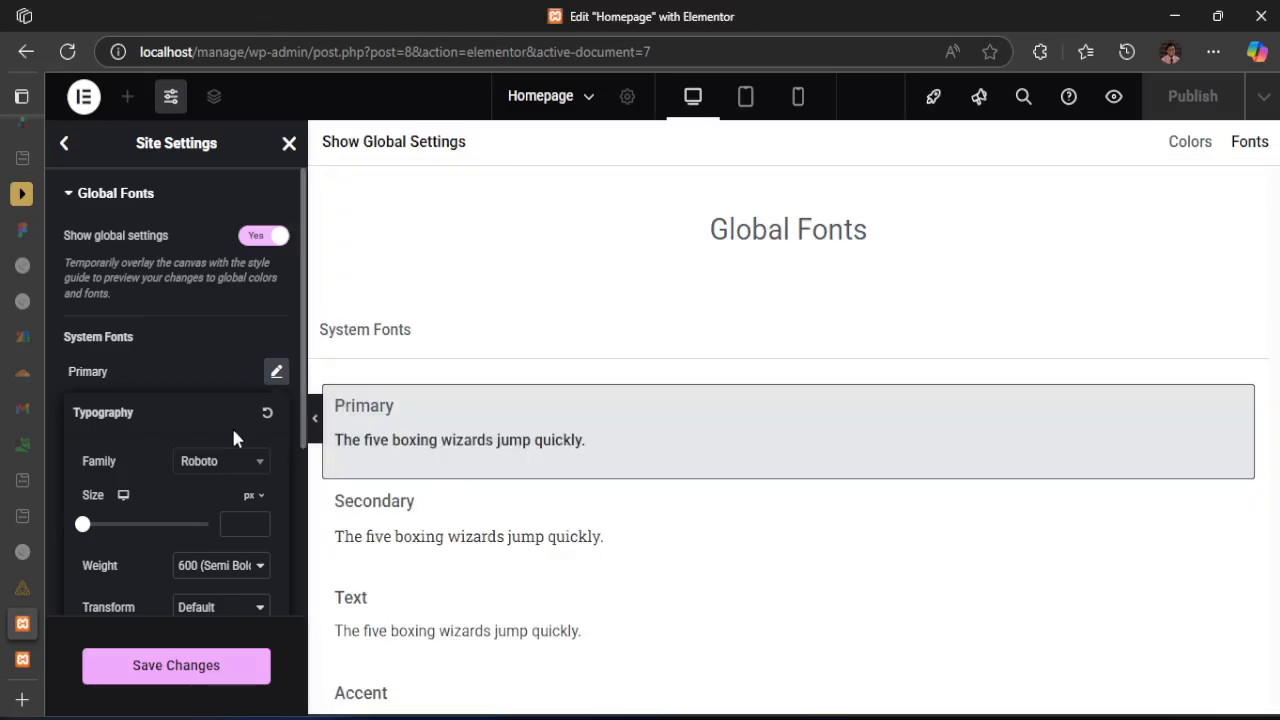
Set the Primary system font's family to Be Vietnam Pro, checking the name against style-guide.md
left_click(231, 466)
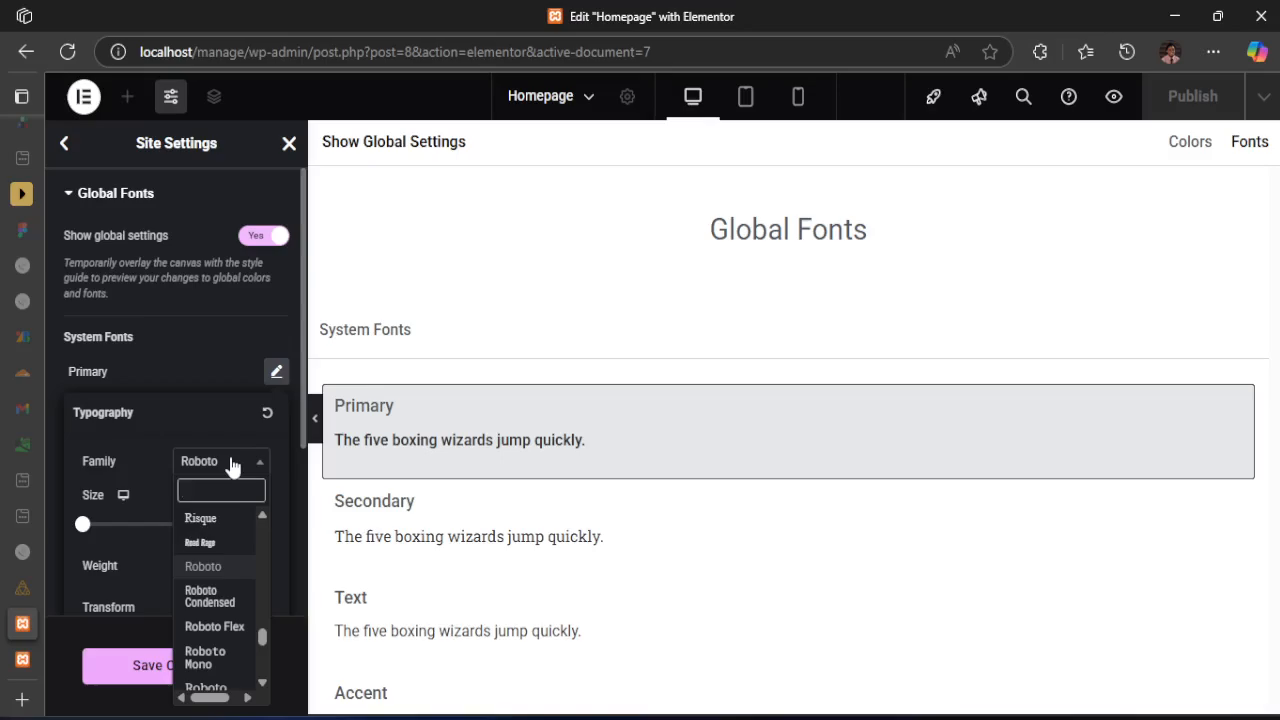
key("alt+Tab")
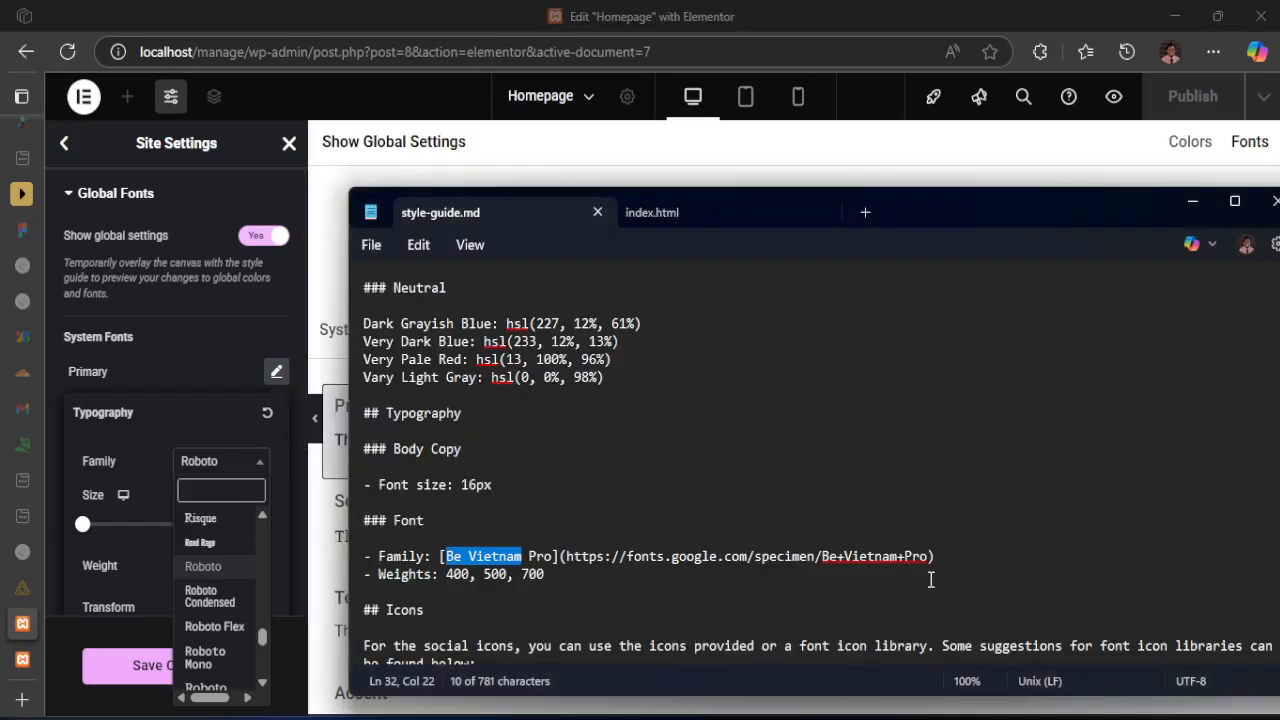
scroll(930, 580, "down", 2)
left_click_drag(619, 458, 718, 453)
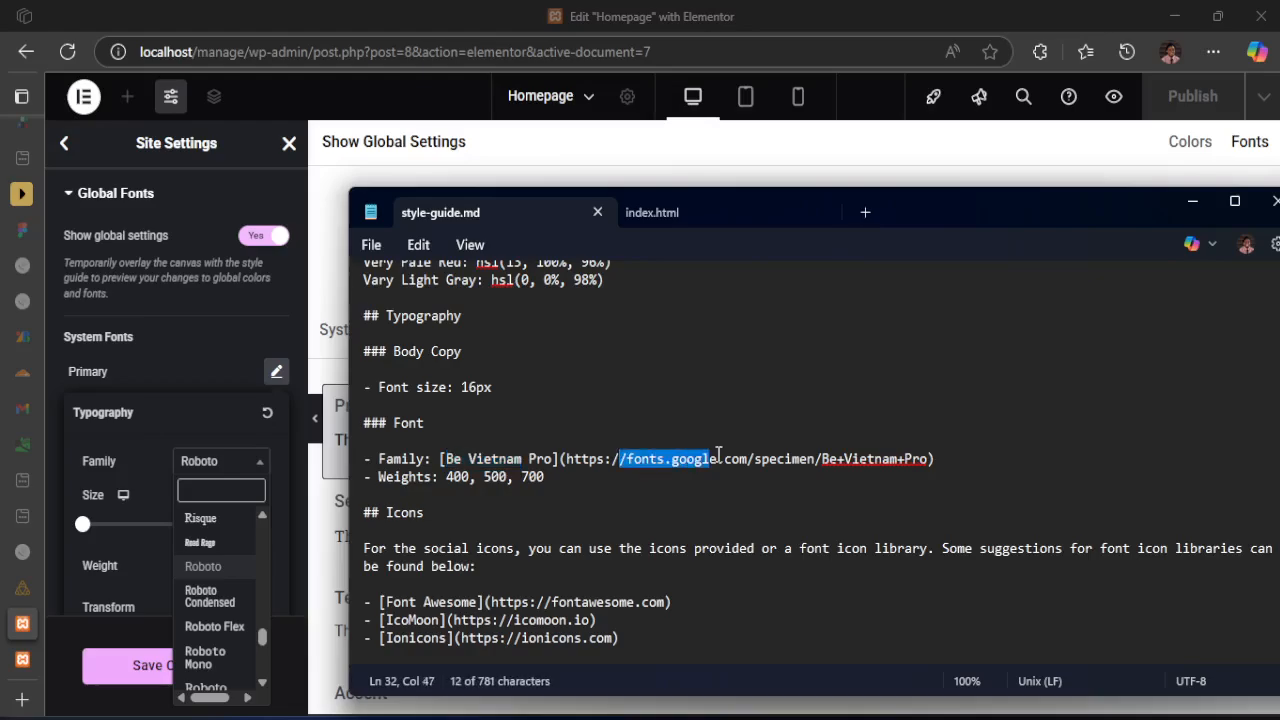
left_click(207, 487)
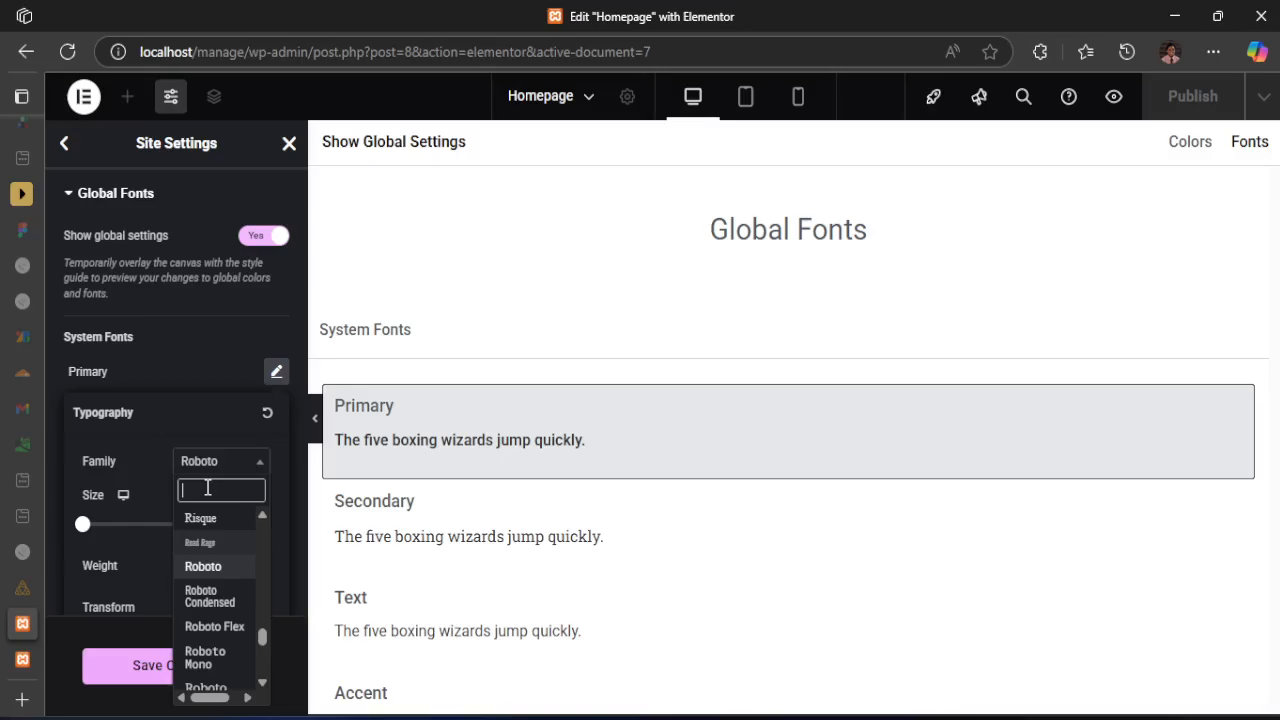
type("be")
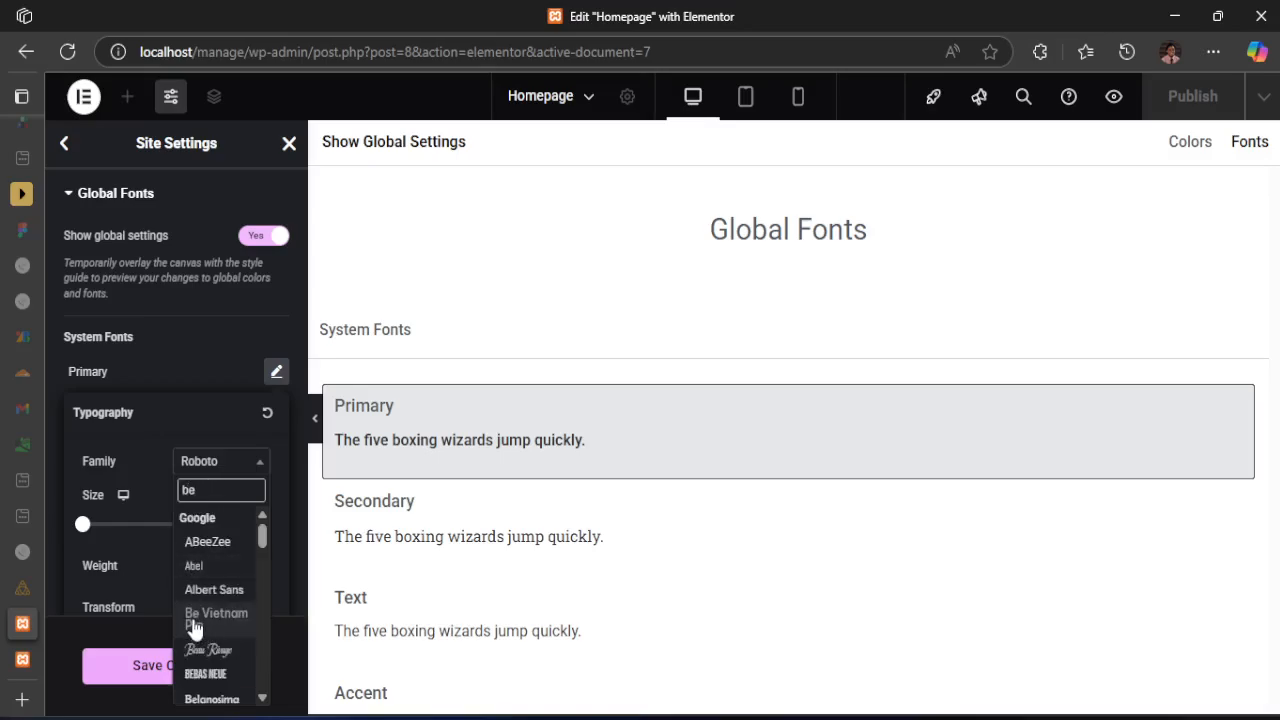
left_click(197, 626)
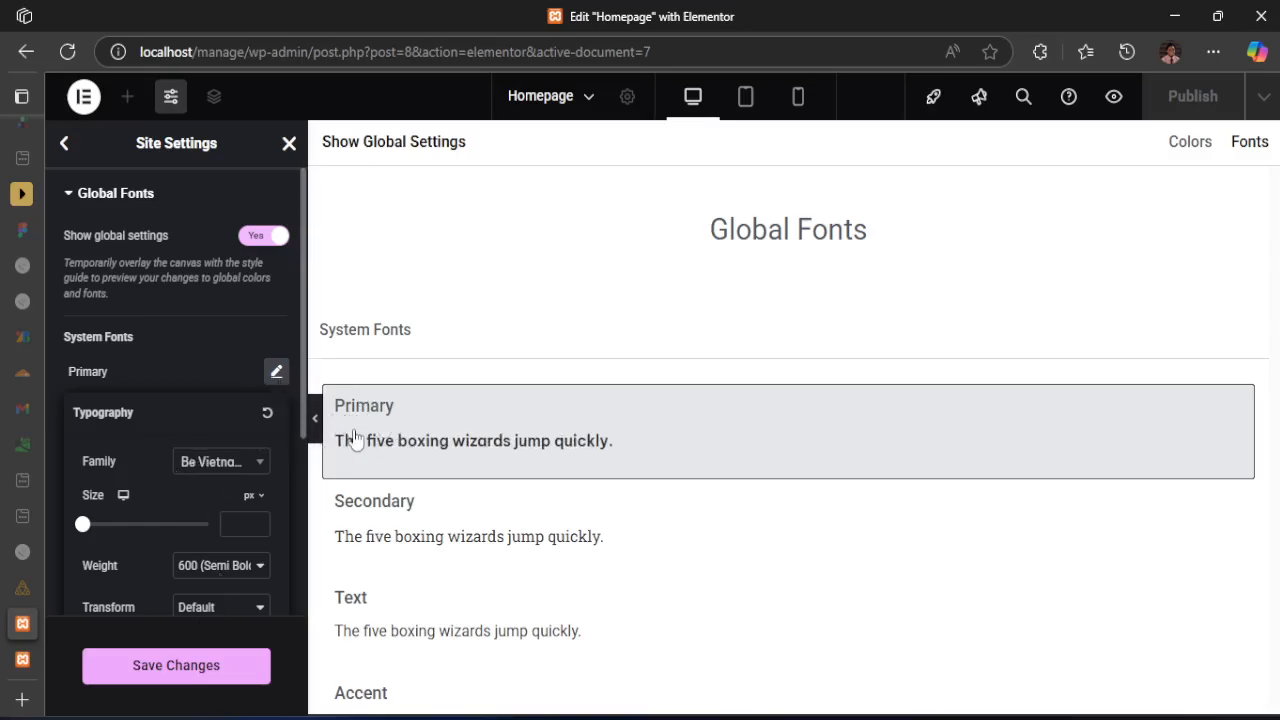
left_click(218, 343)
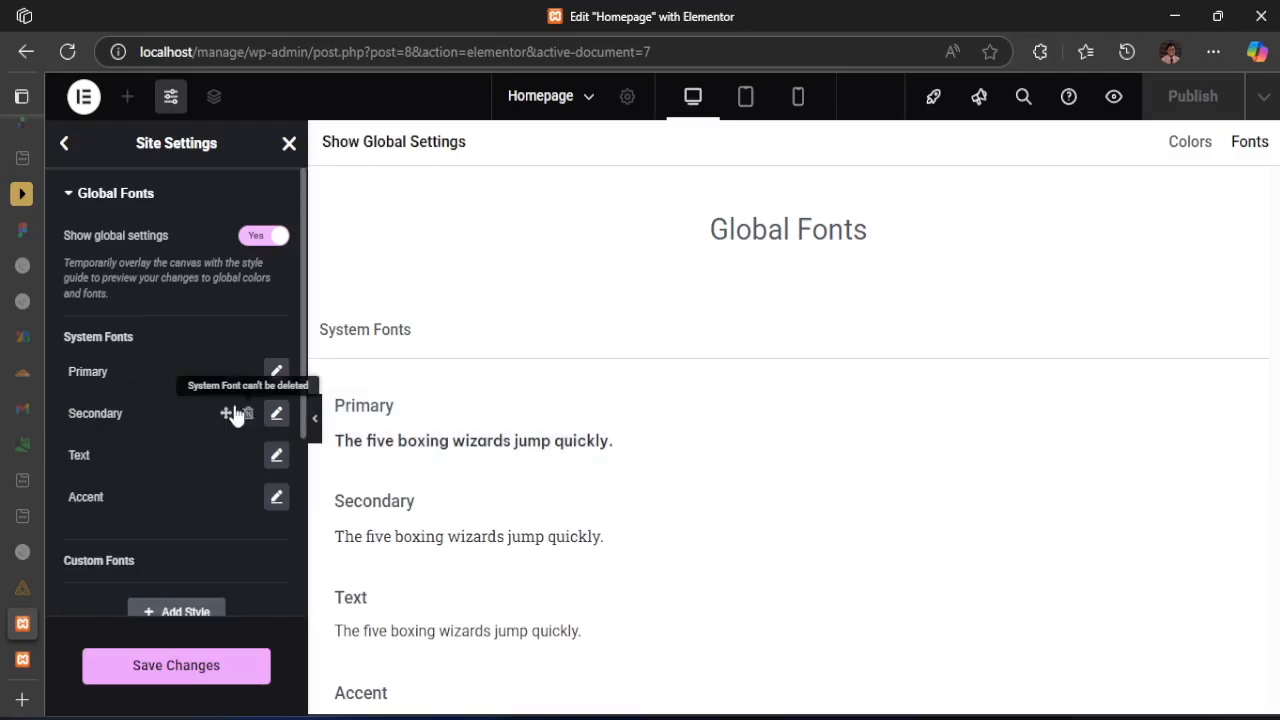
Set the Secondary system font's family to Be Vietnam Pro and close its typography settings
left_click(276, 415)
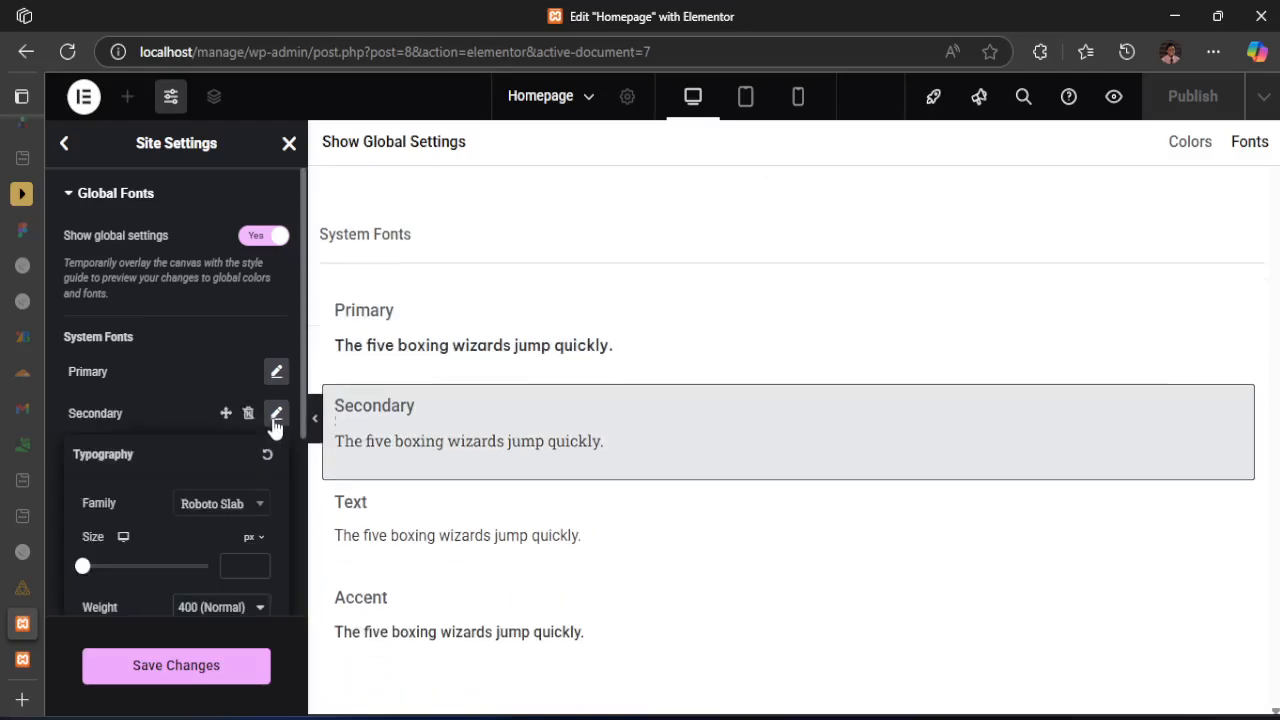
left_click(213, 512)
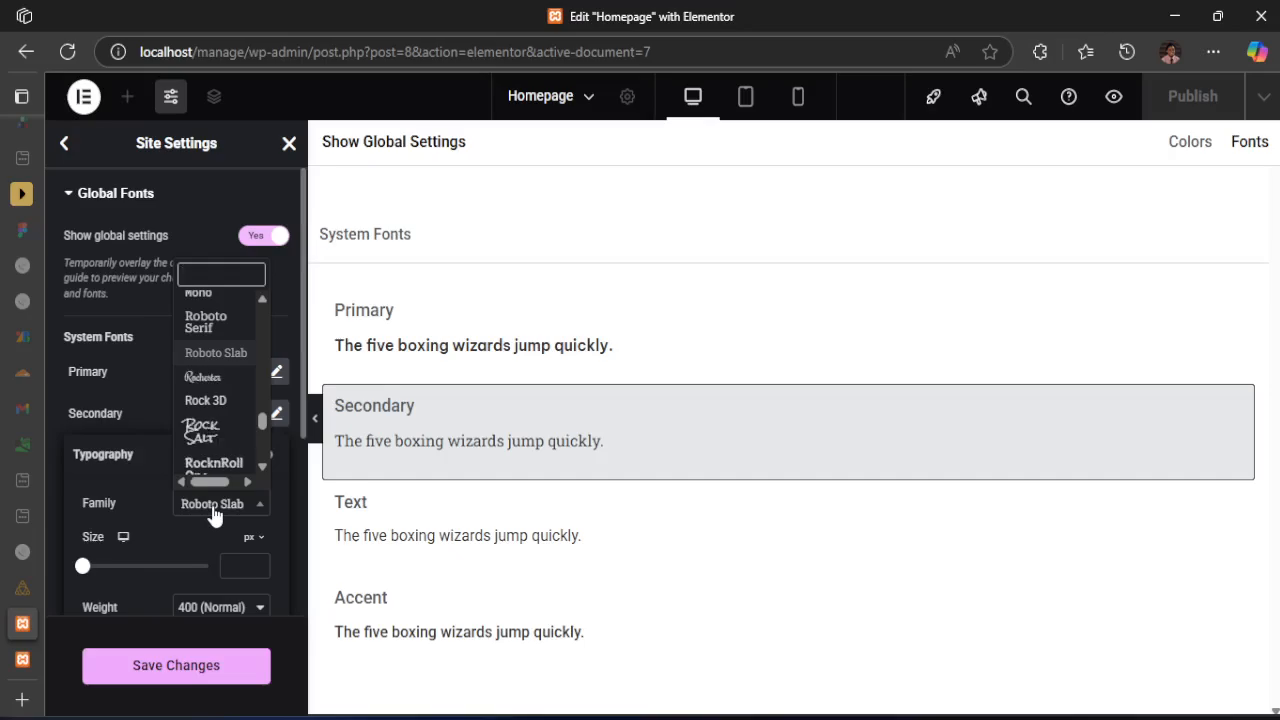
type("be")
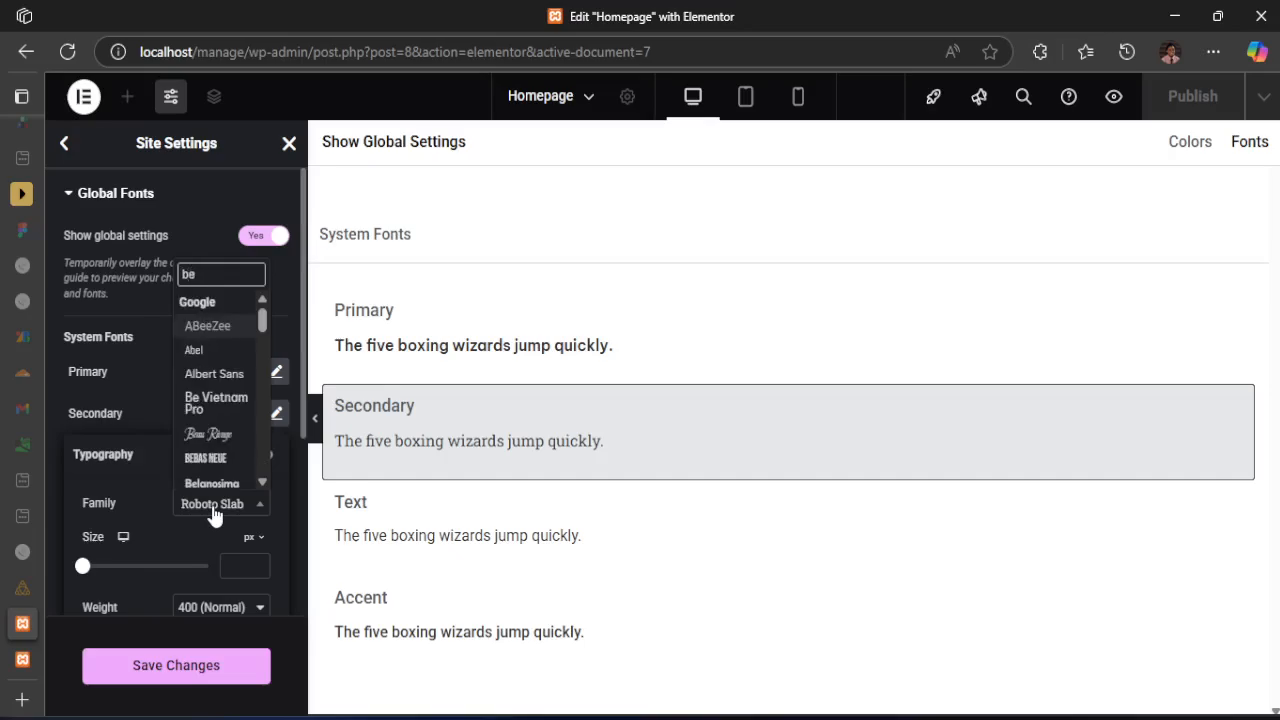
left_click(208, 412)
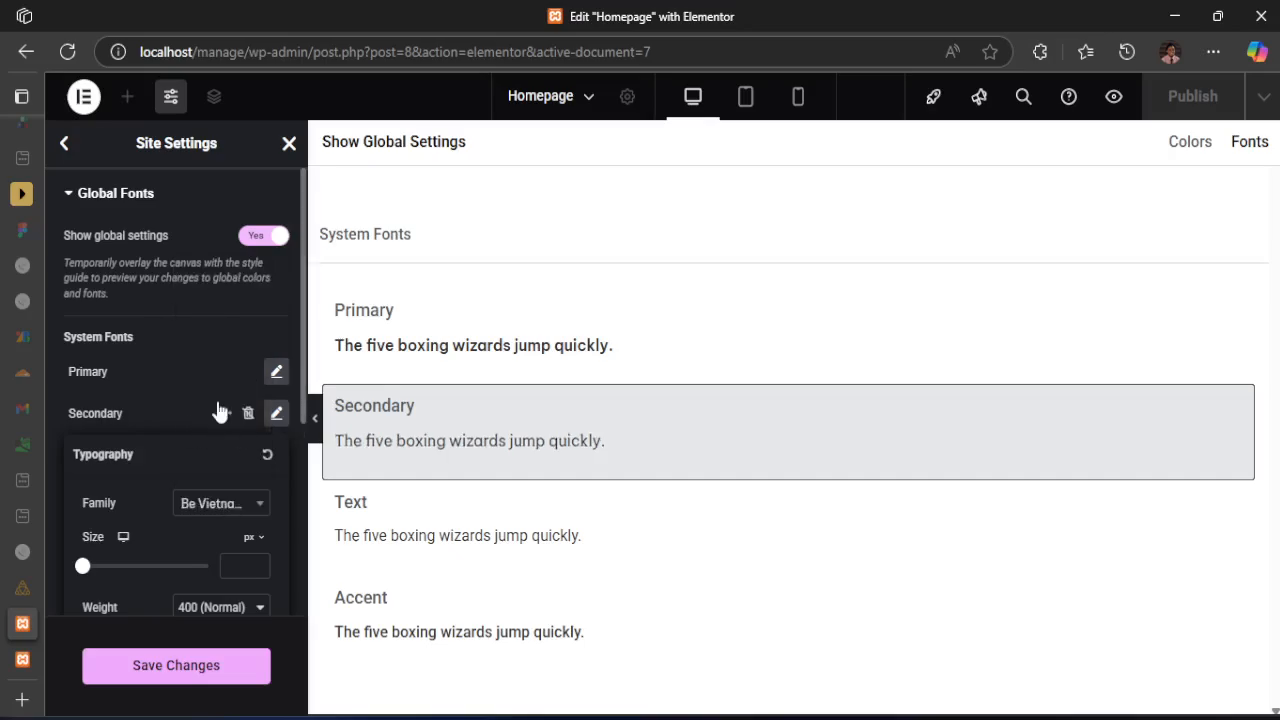
left_click(210, 390)
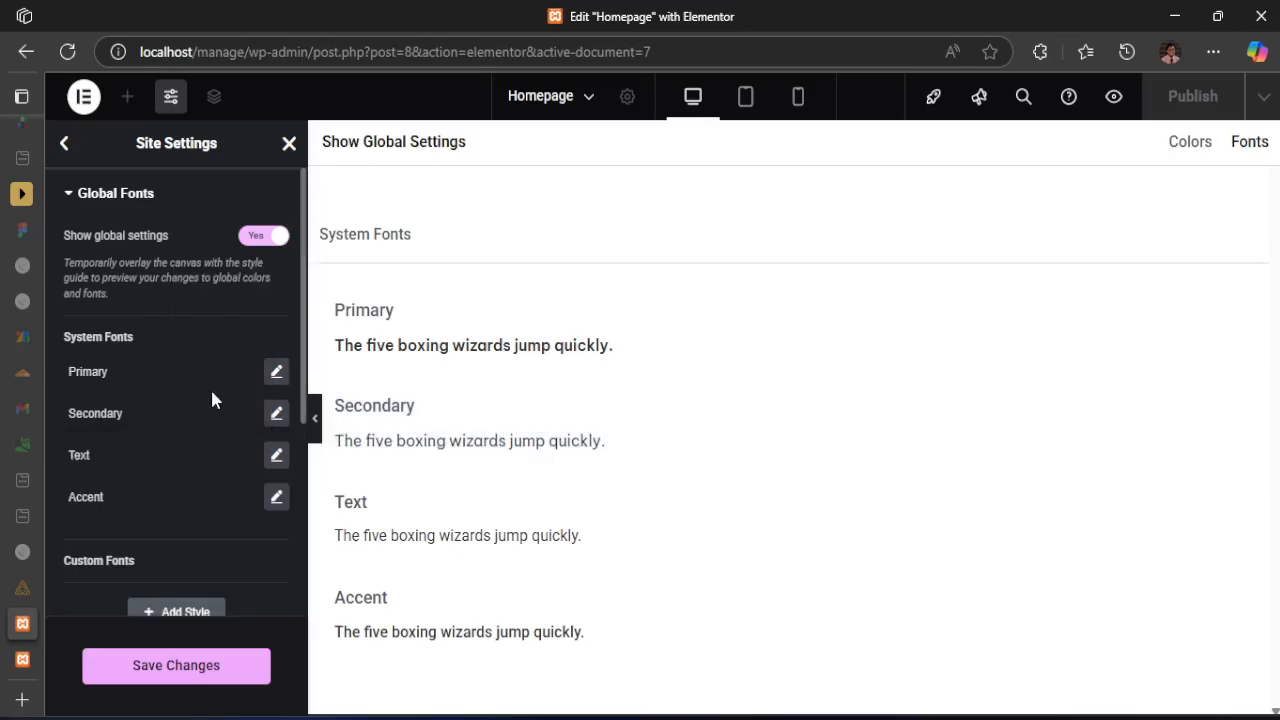
Set the Text system font's family to Be Vietnam Pro and close its typography settings
left_click(276, 455)
left_click(233, 549)
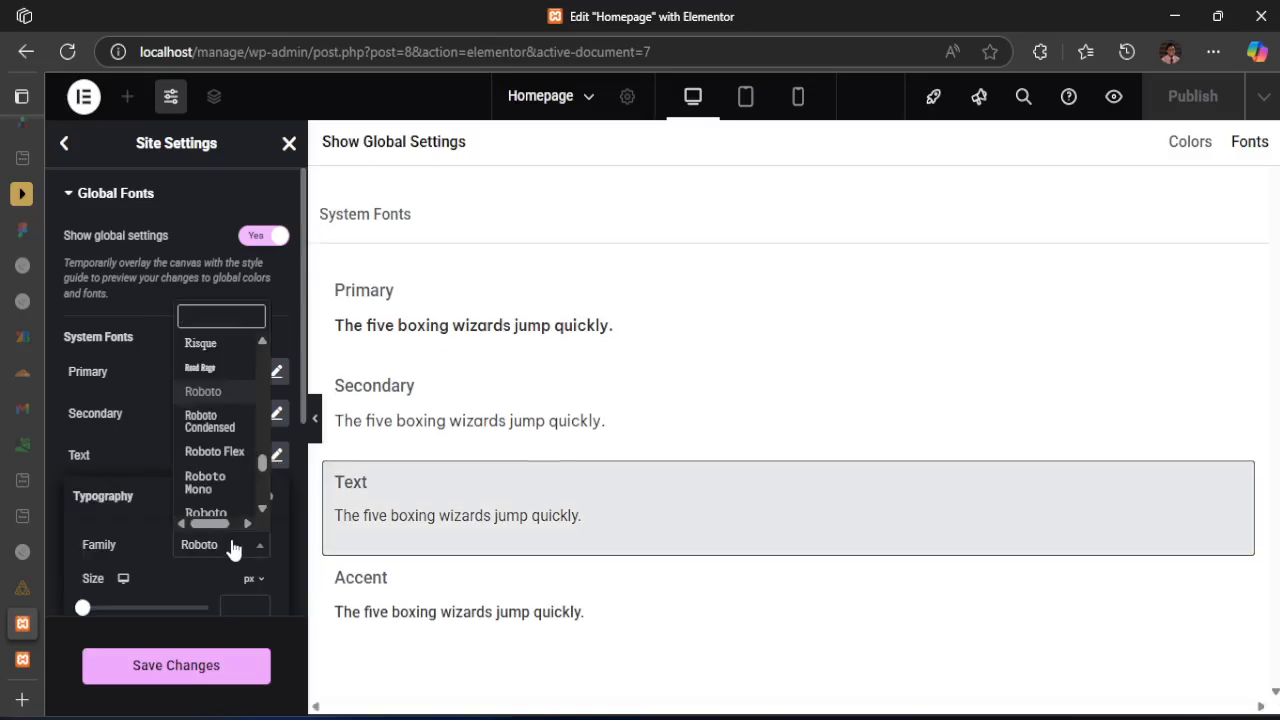
type("be")
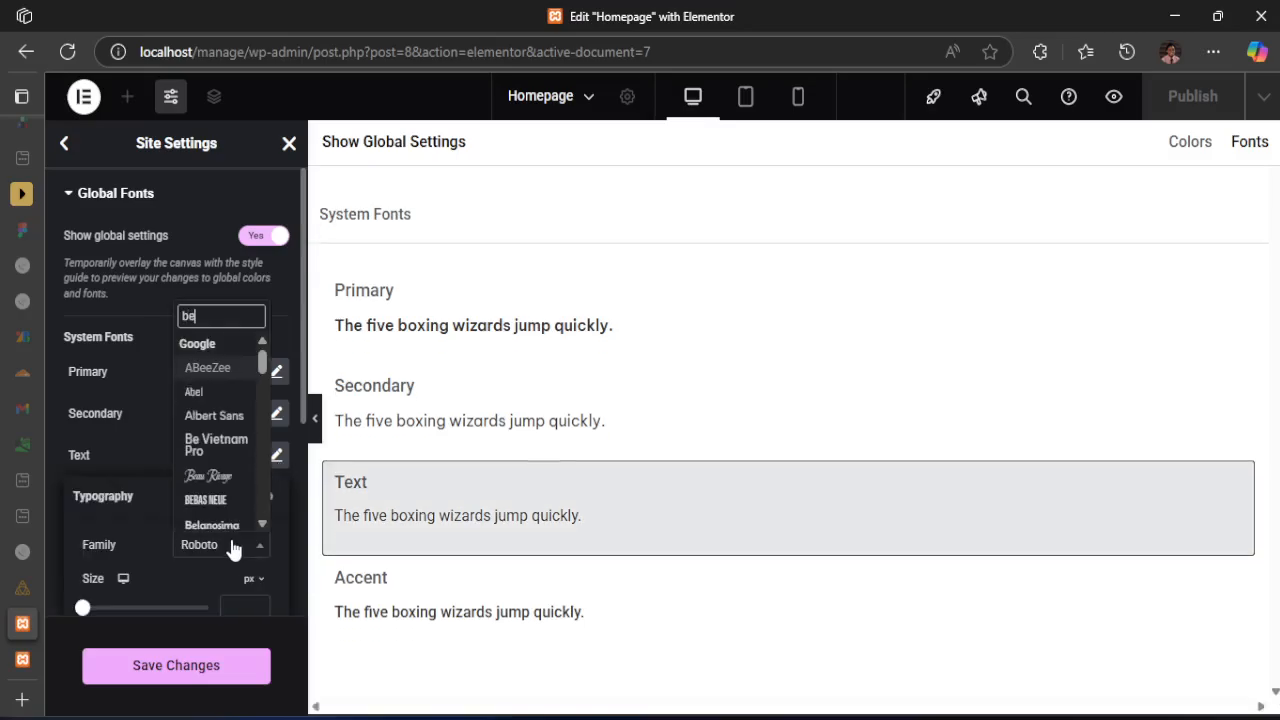
left_click(215, 445)
left_click(200, 343)
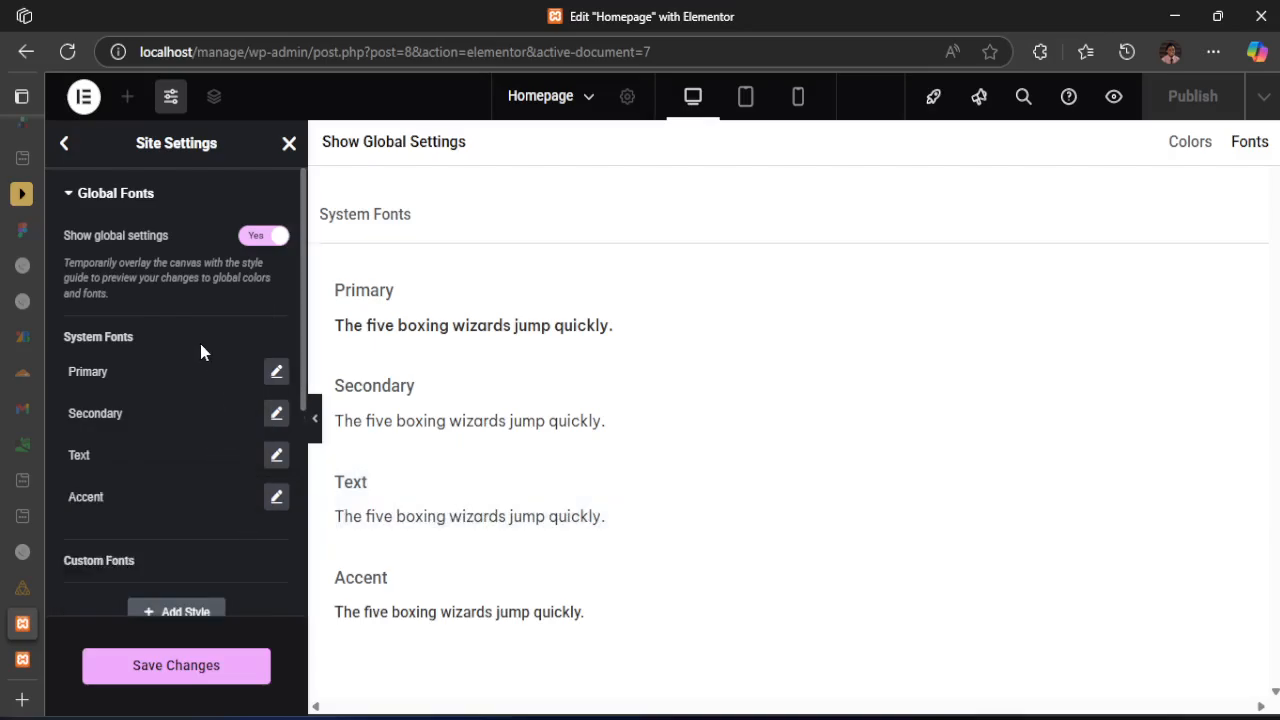
Set the Accent system font's family to Be Vietnam Pro and close its typography settings
left_click(275, 497)
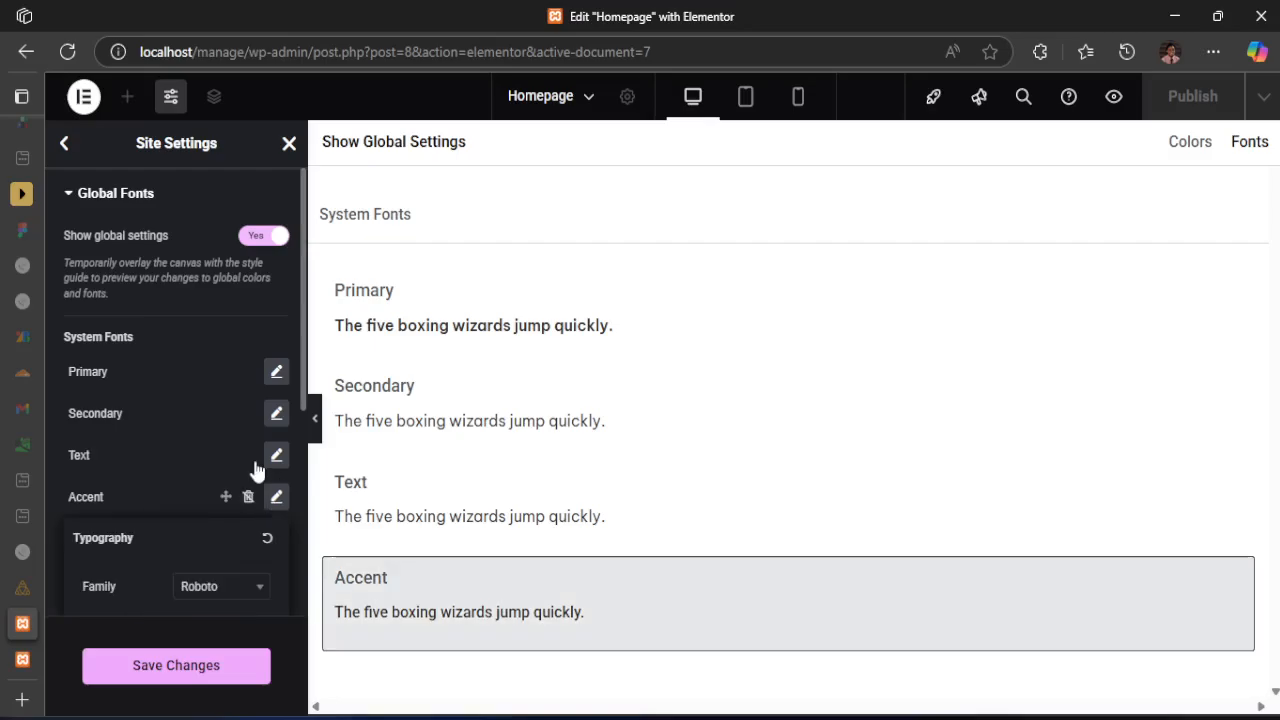
left_click(203, 590)
key("alt+Tab")
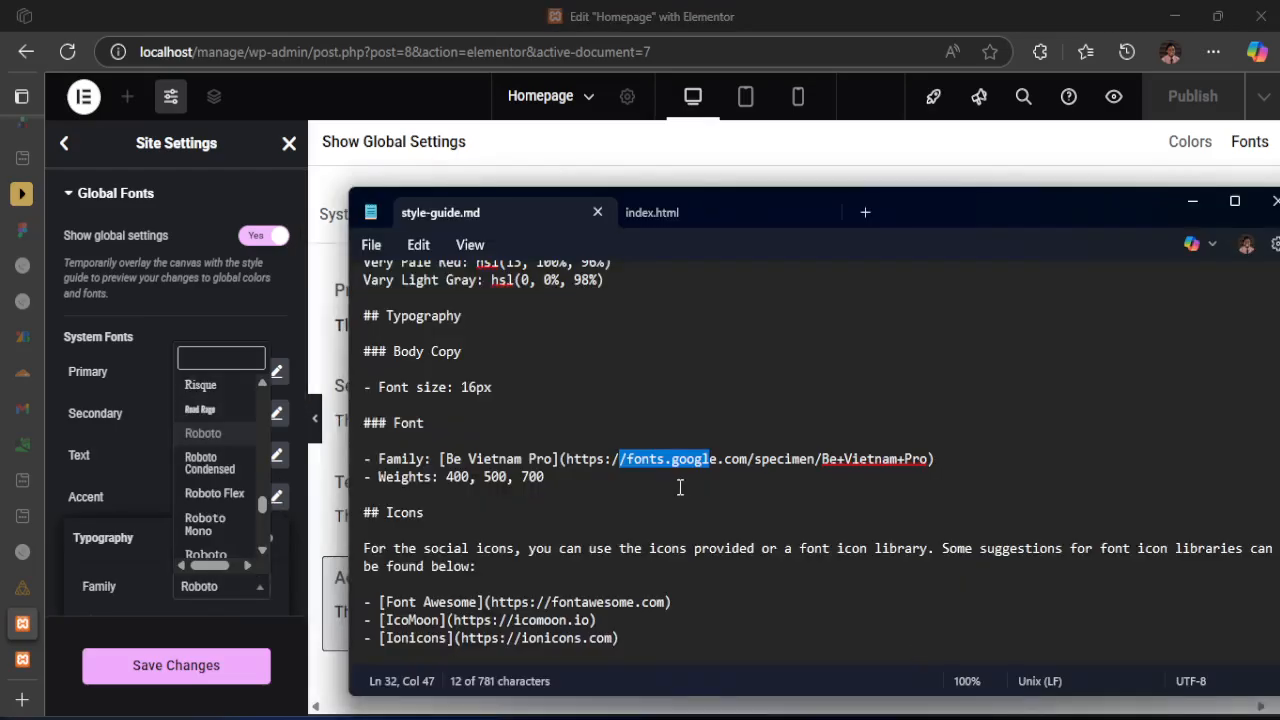
left_click(417, 459)
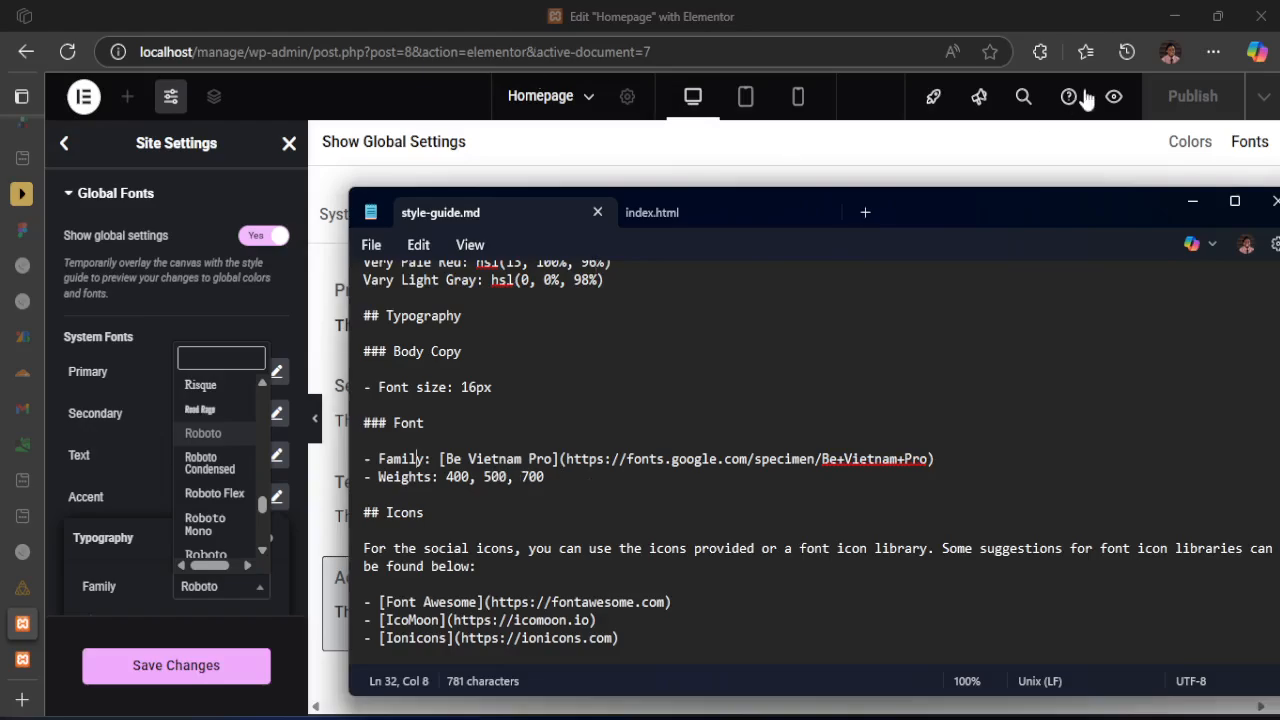
left_click(1196, 199)
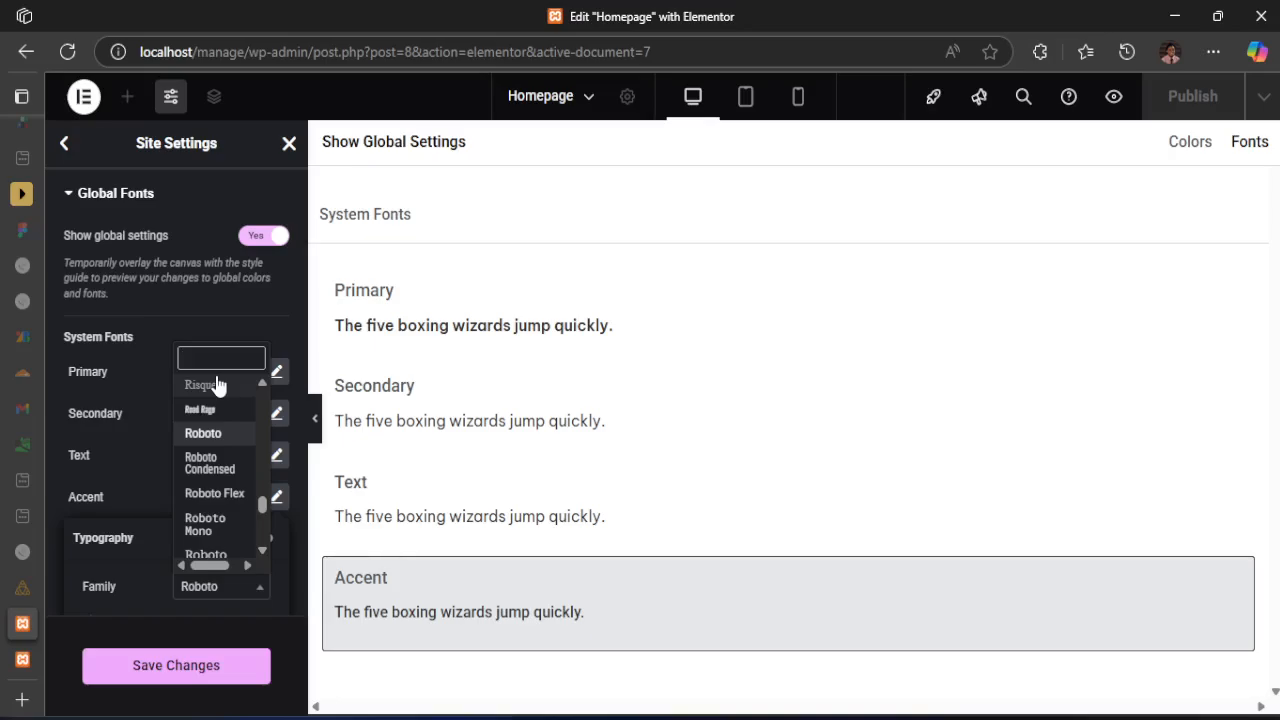
type("be")
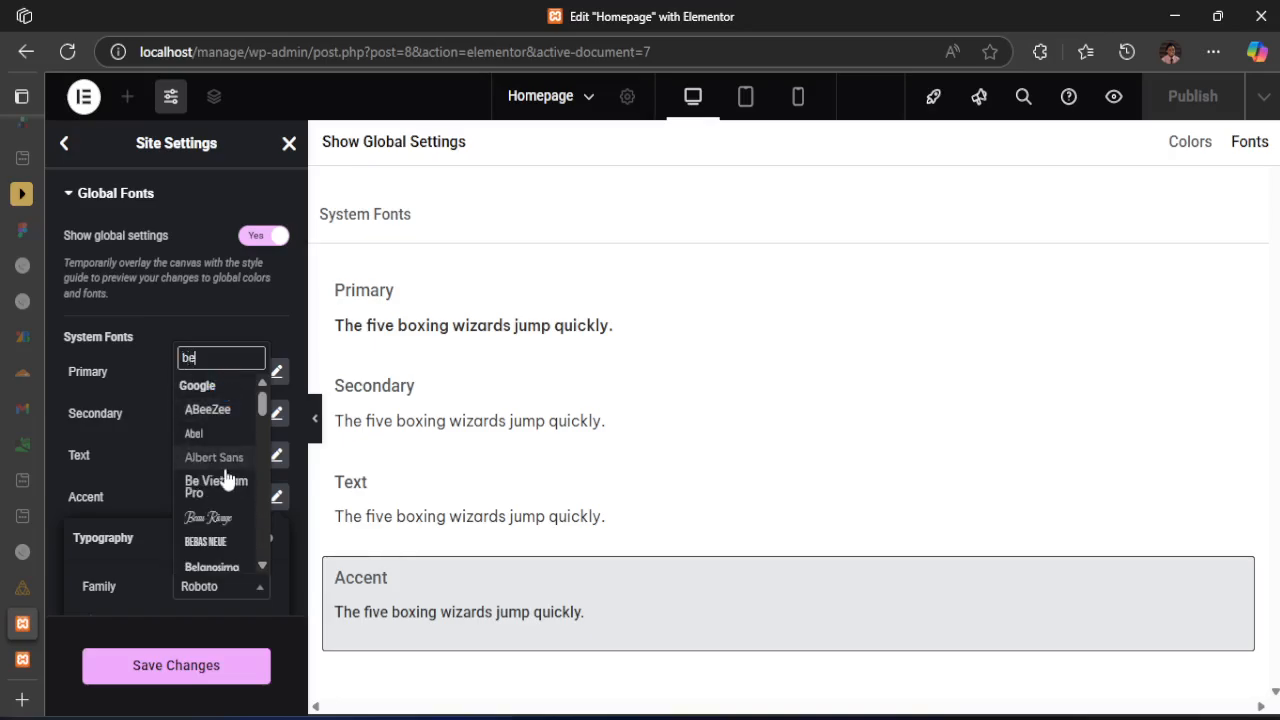
left_click(220, 484)
scroll(190, 480, "down", 2)
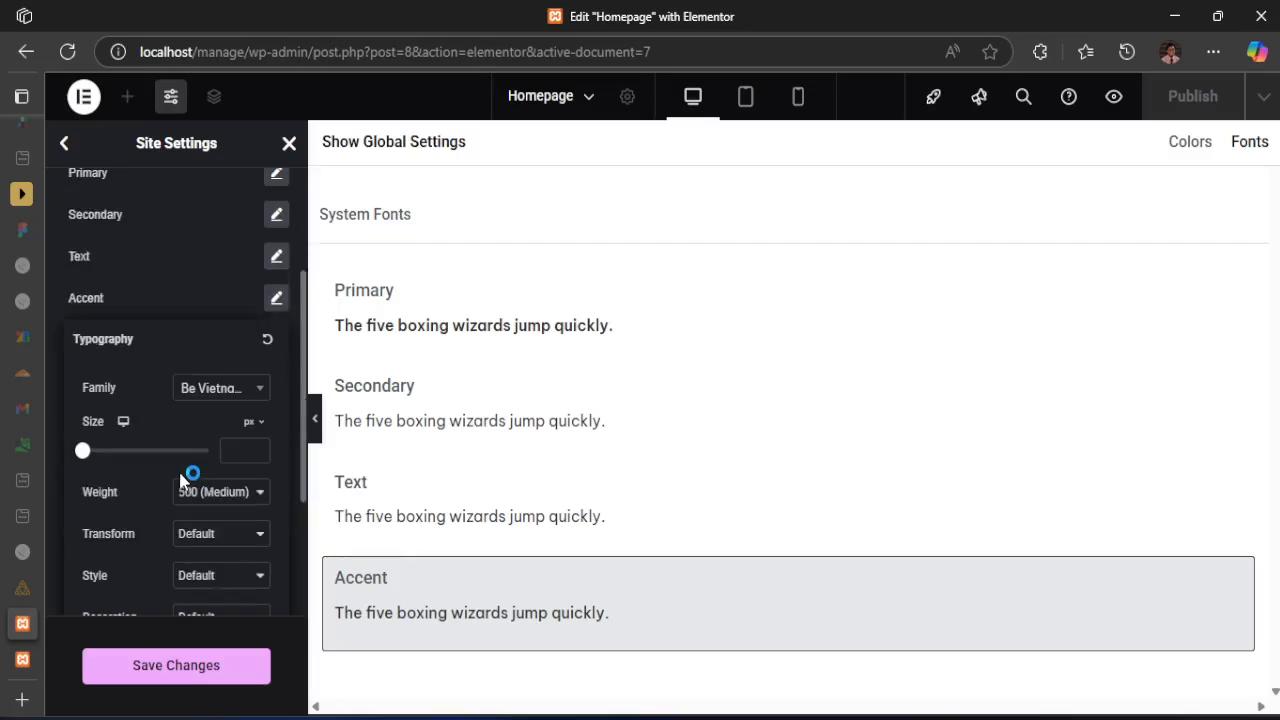
scroll(212, 475, "up", 1)
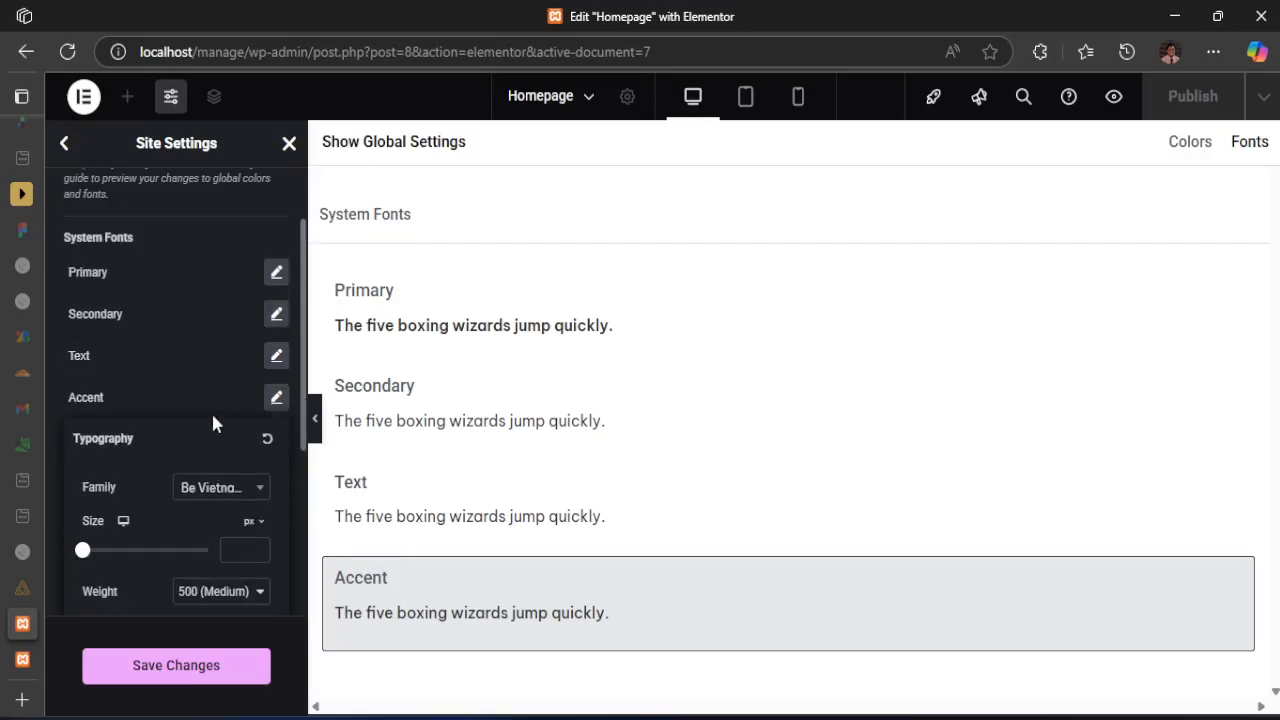
left_click(190, 395)
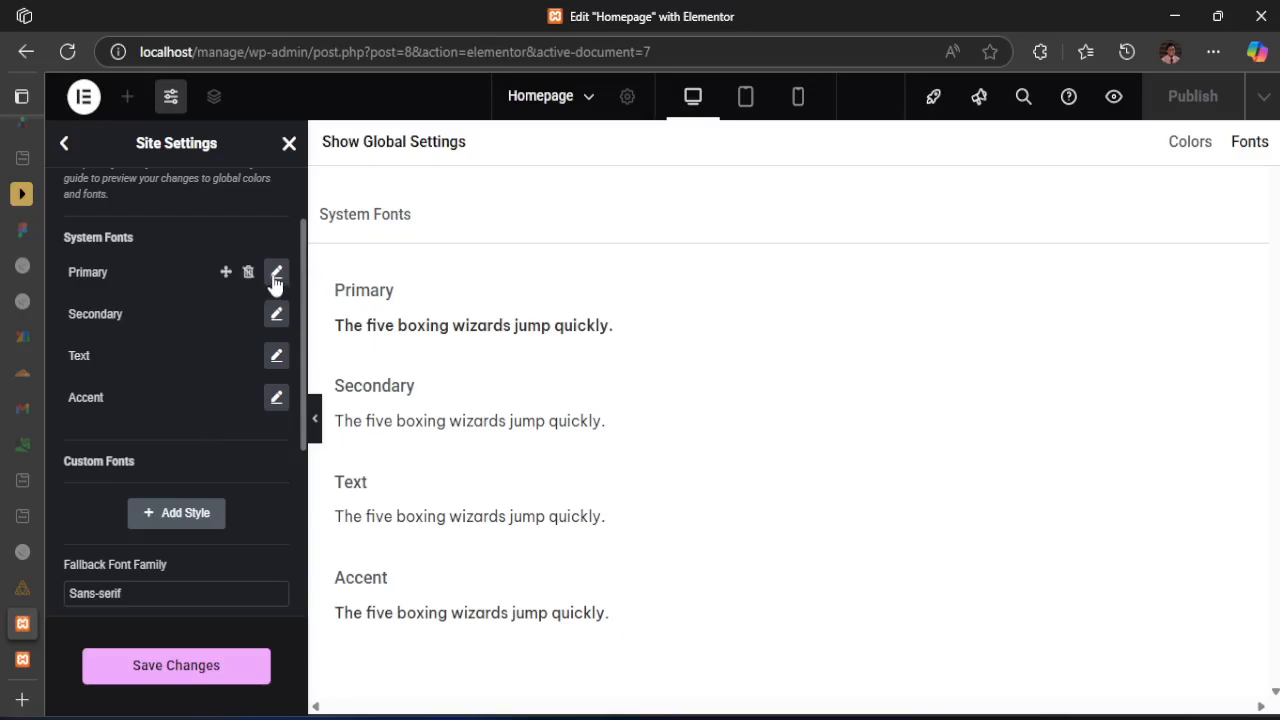
Check the font weights and body copy size in style-guide.md, and examine the Primary and Text system fonts' typography settings
left_click(948, 717)
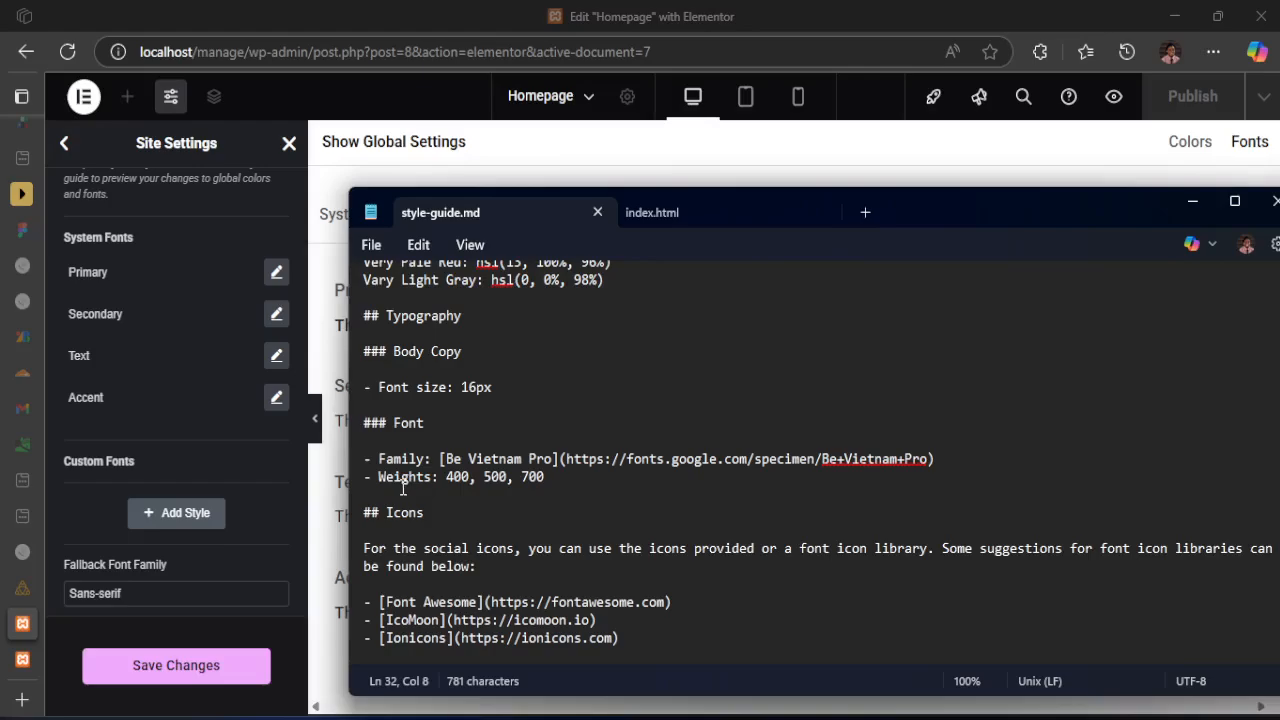
left_click_drag(446, 477, 540, 477)
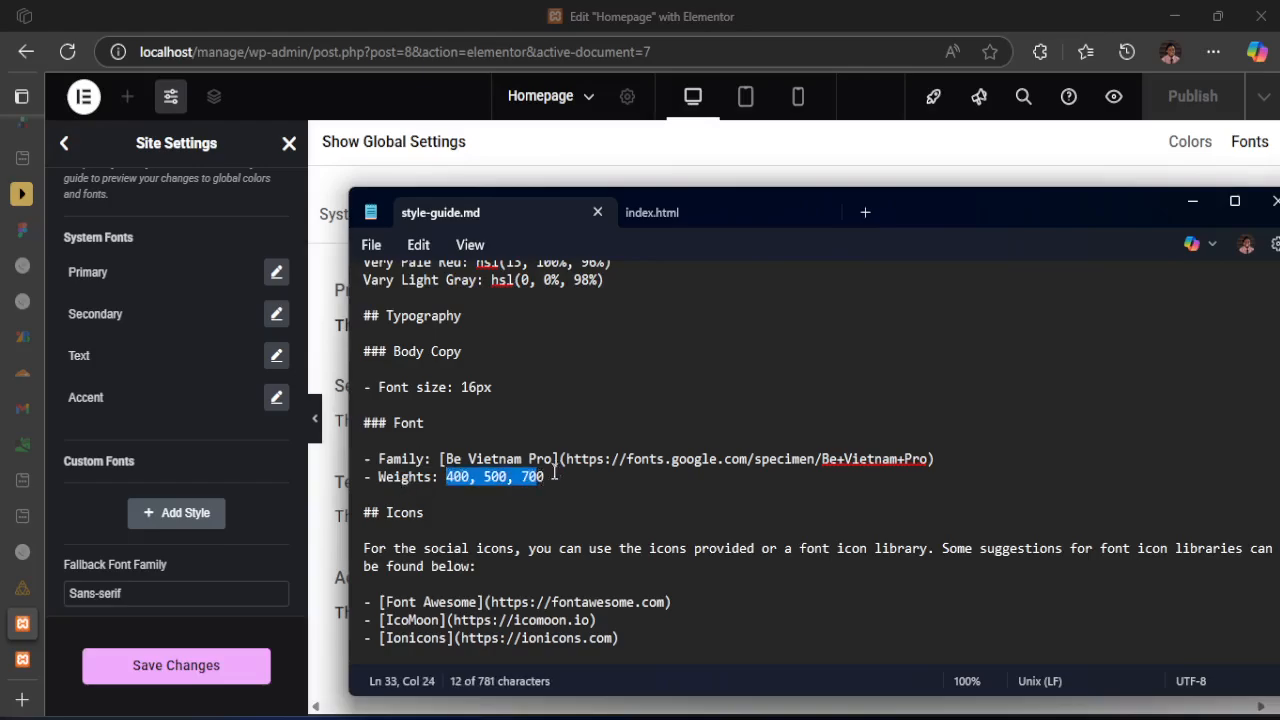
left_click_drag(492, 387, 454, 388)
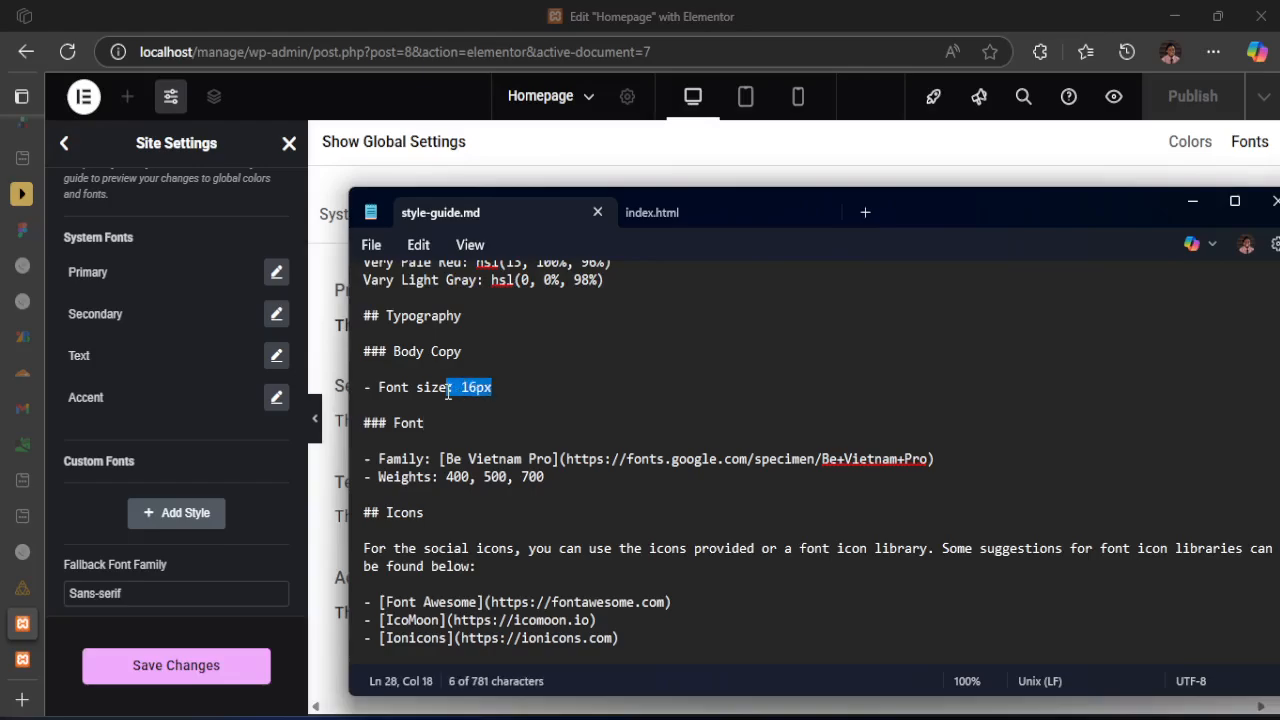
left_click(61, 512)
left_click(274, 274)
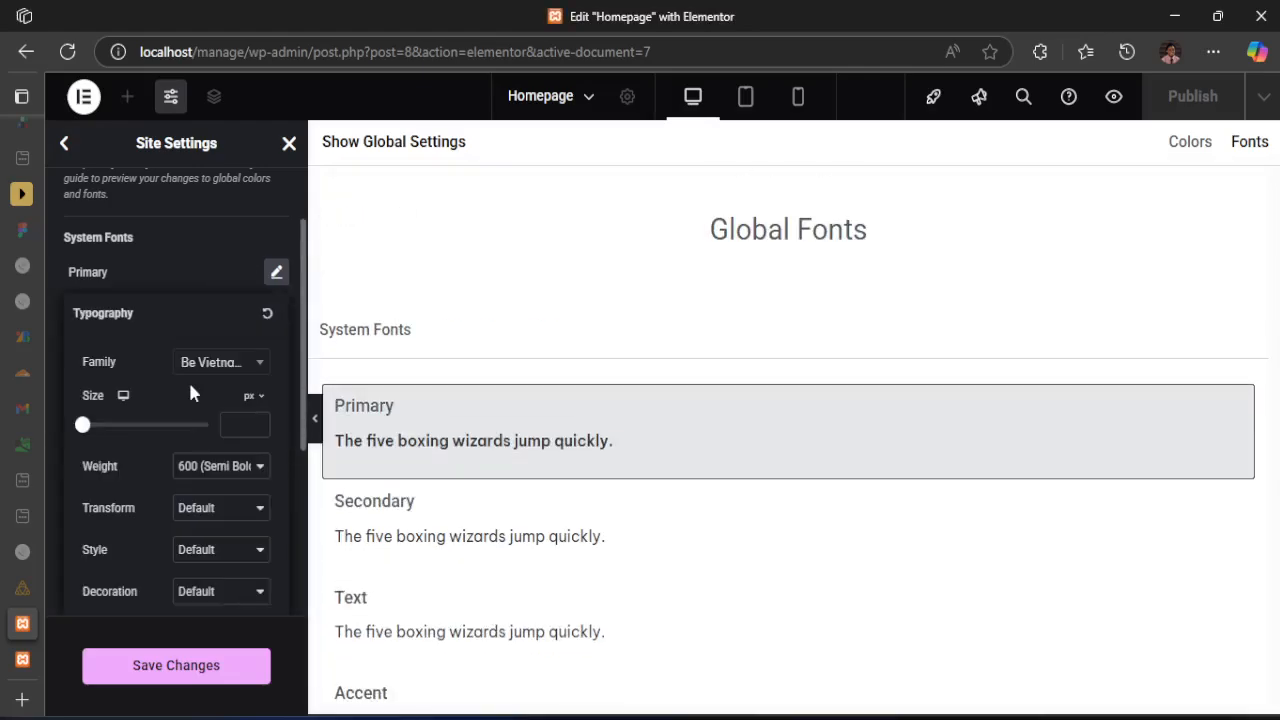
left_click(210, 264)
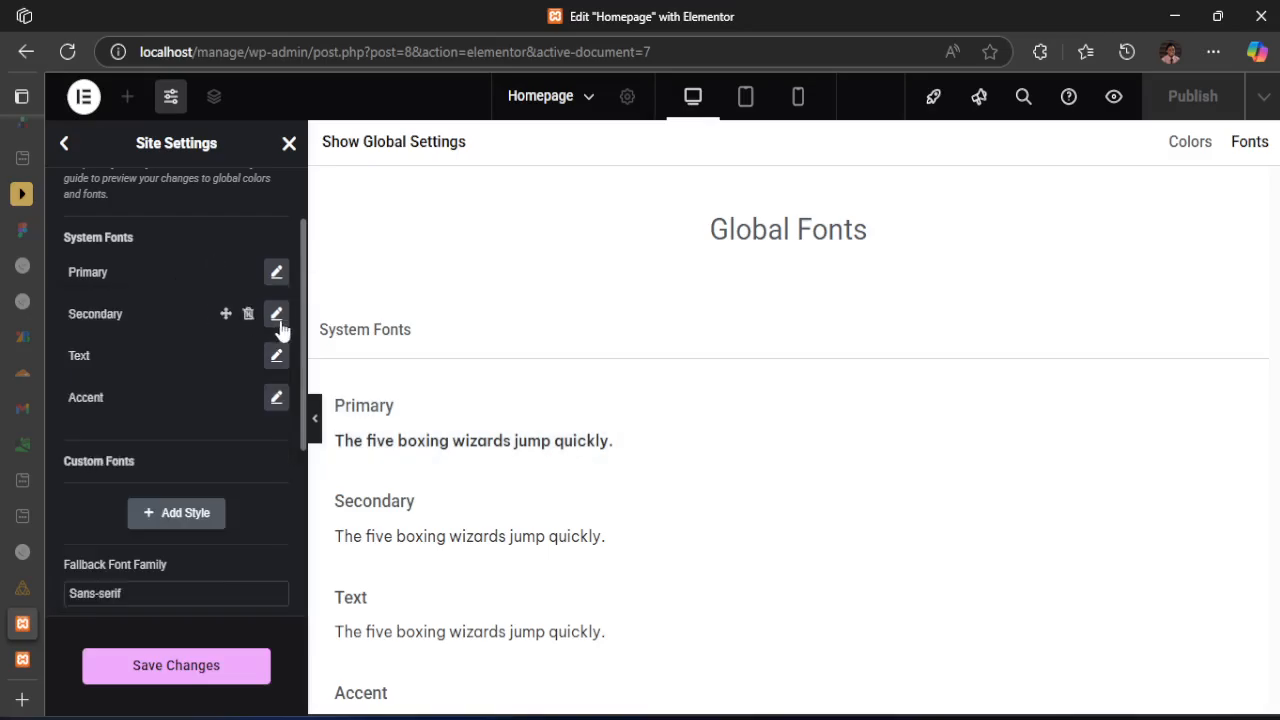
left_click(276, 356)
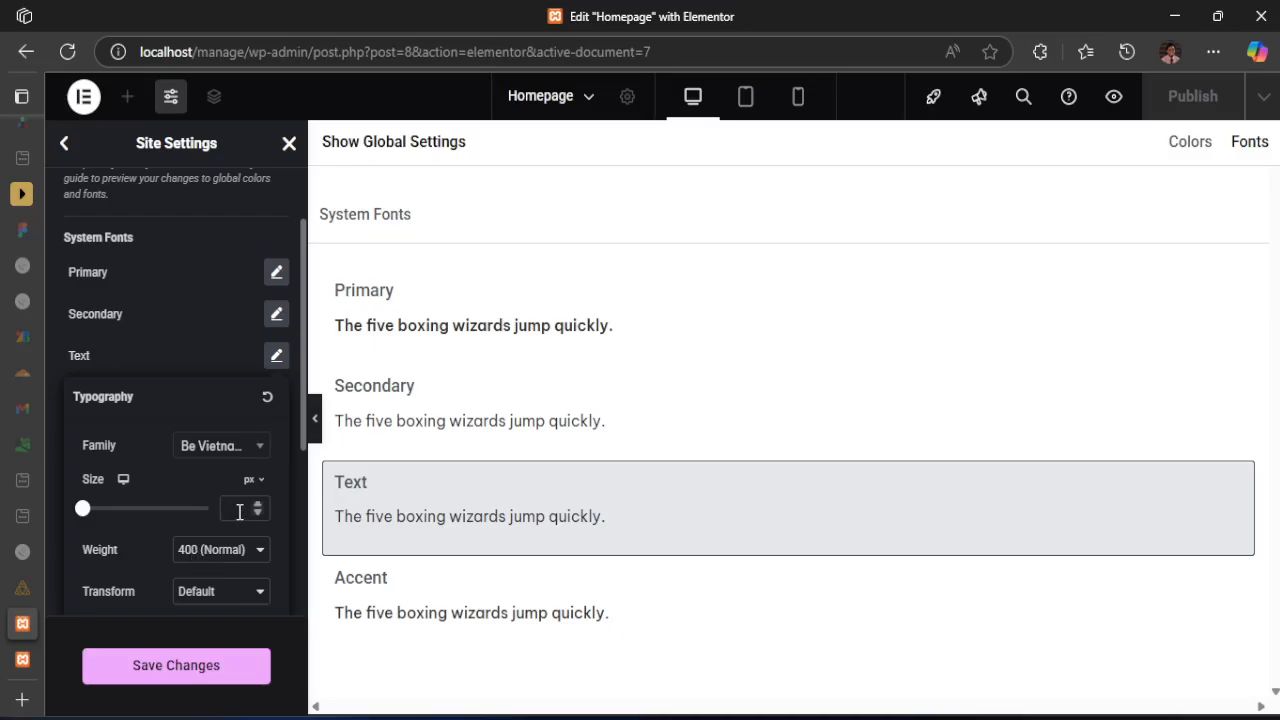
scroll(234, 500, "down", 3)
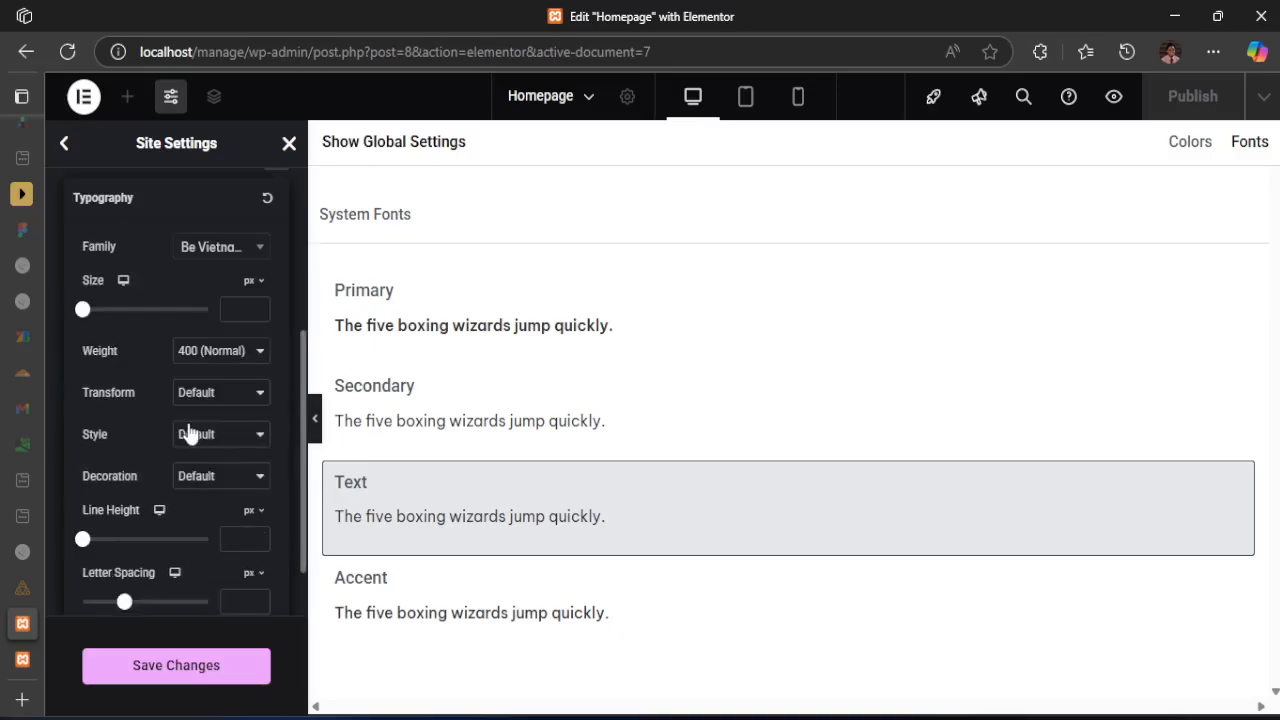
scroll(230, 430, "up", 3)
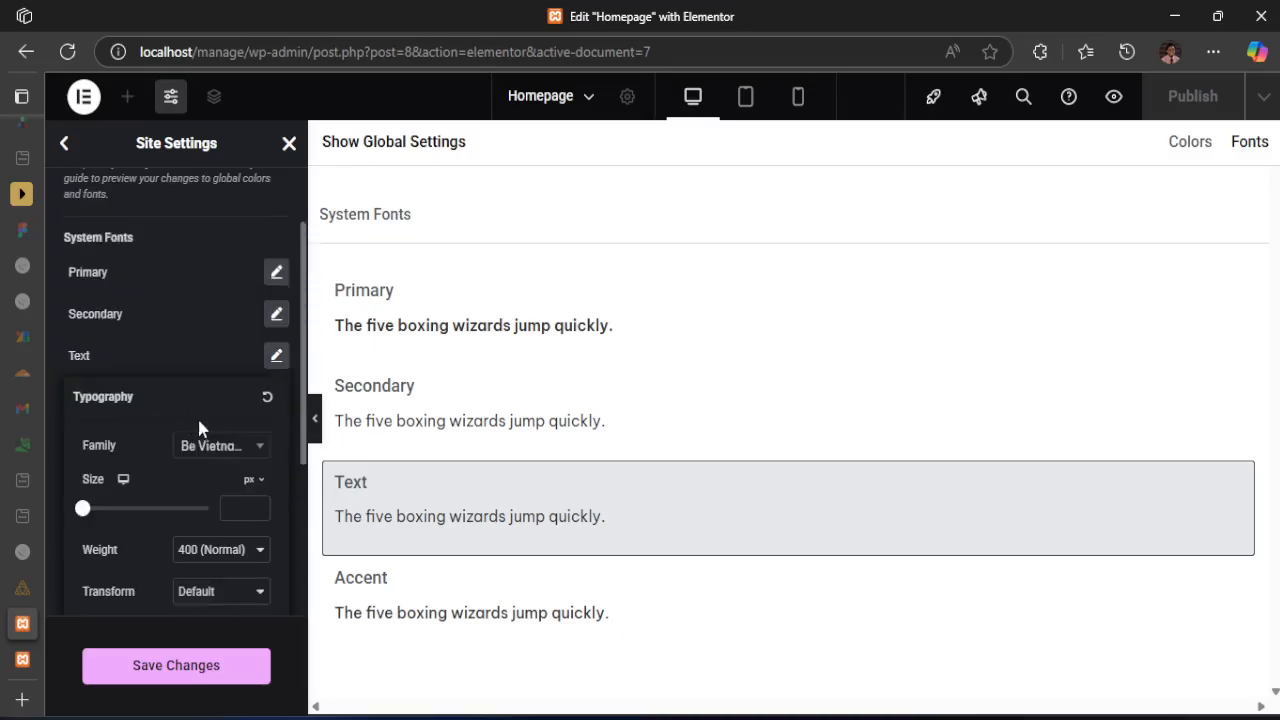
left_click(101, 354)
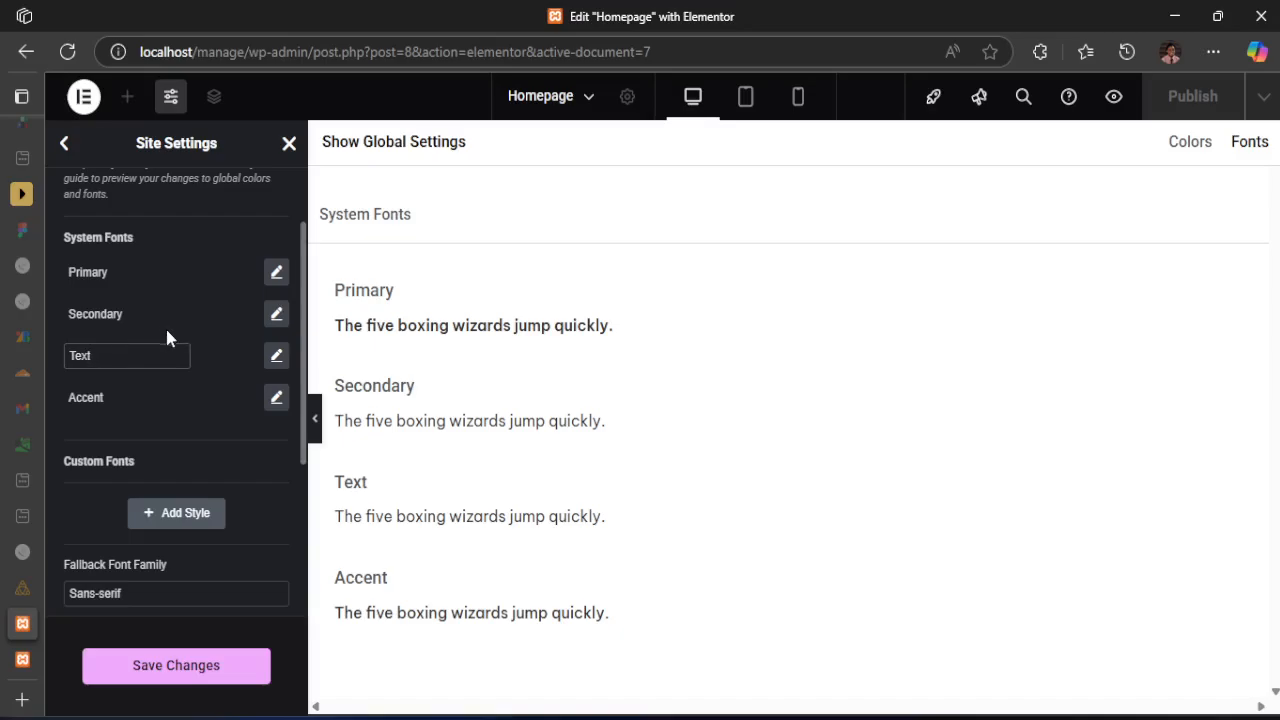
left_click(276, 356)
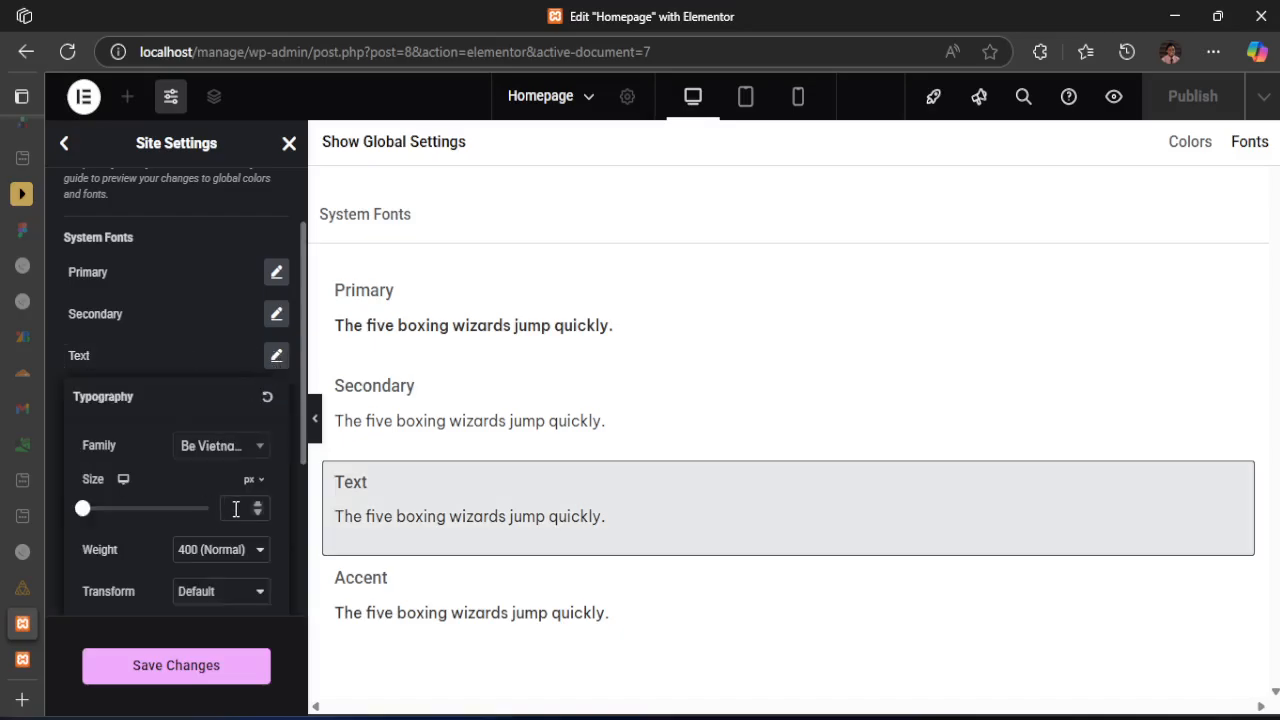
left_click(186, 241)
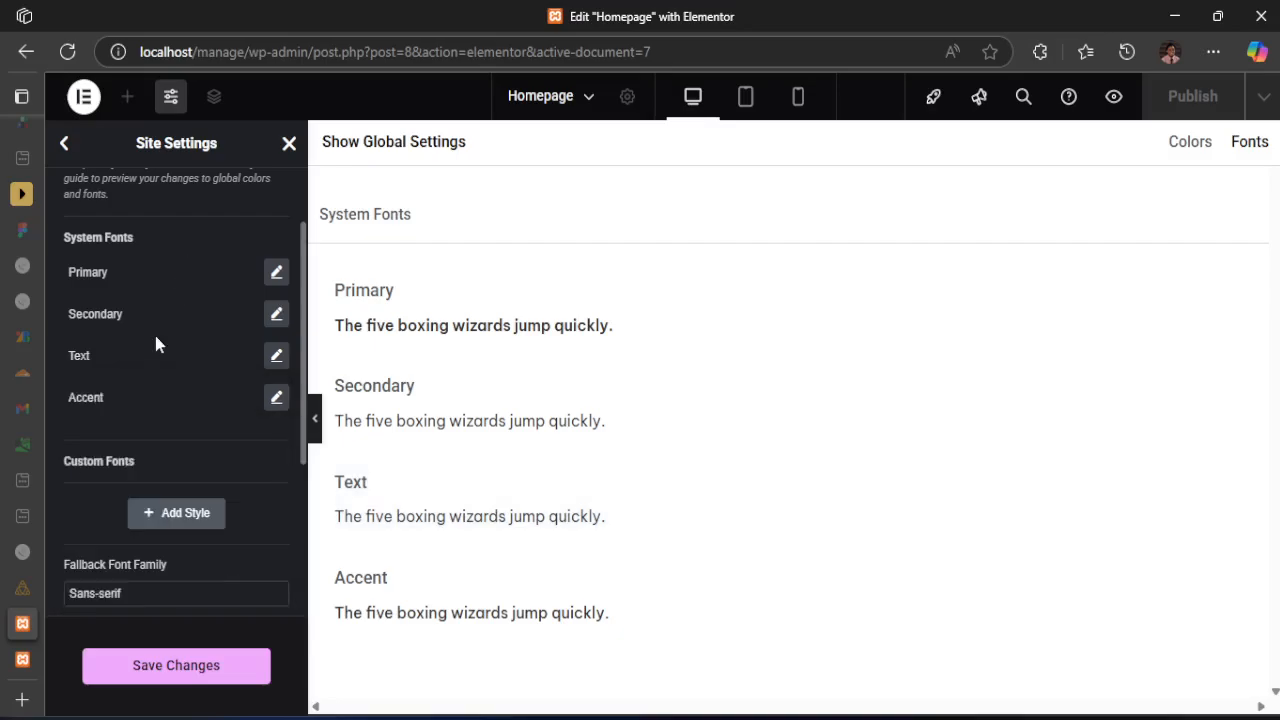
Save the global font changes in Site Settings and return to the page editor
scroll(150, 380, "down", 2)
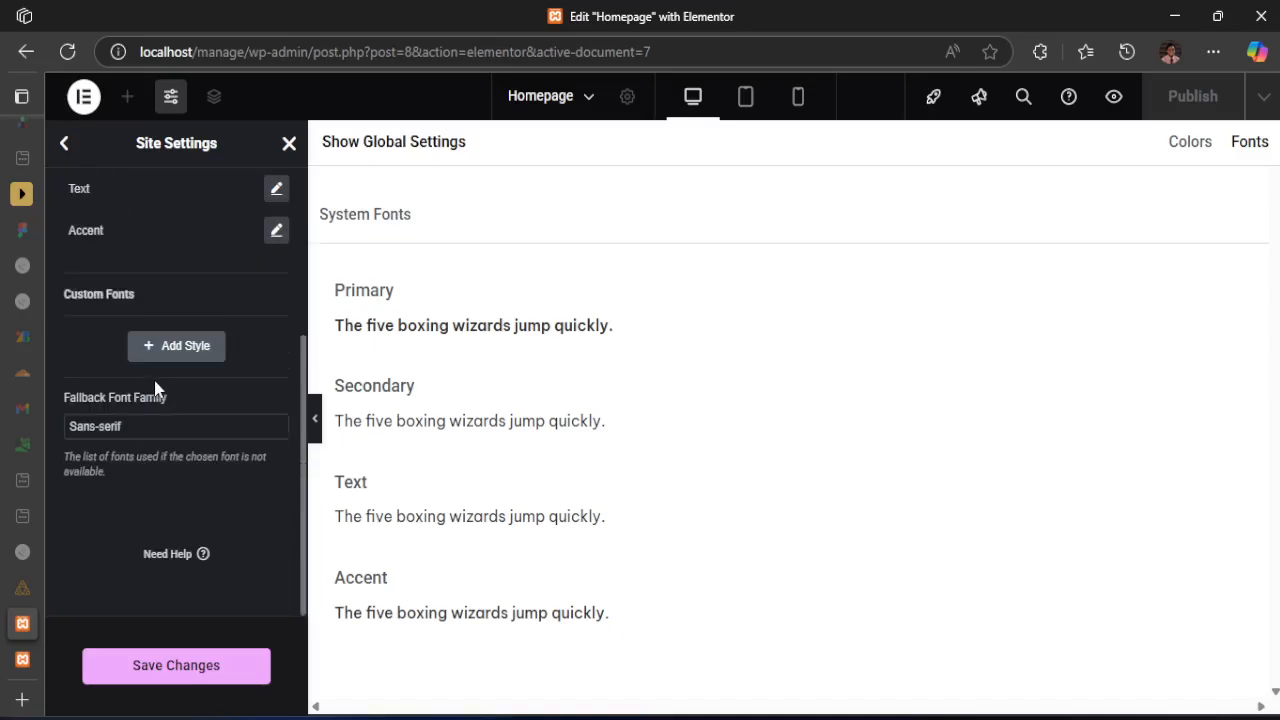
scroll(148, 450, "up", 3)
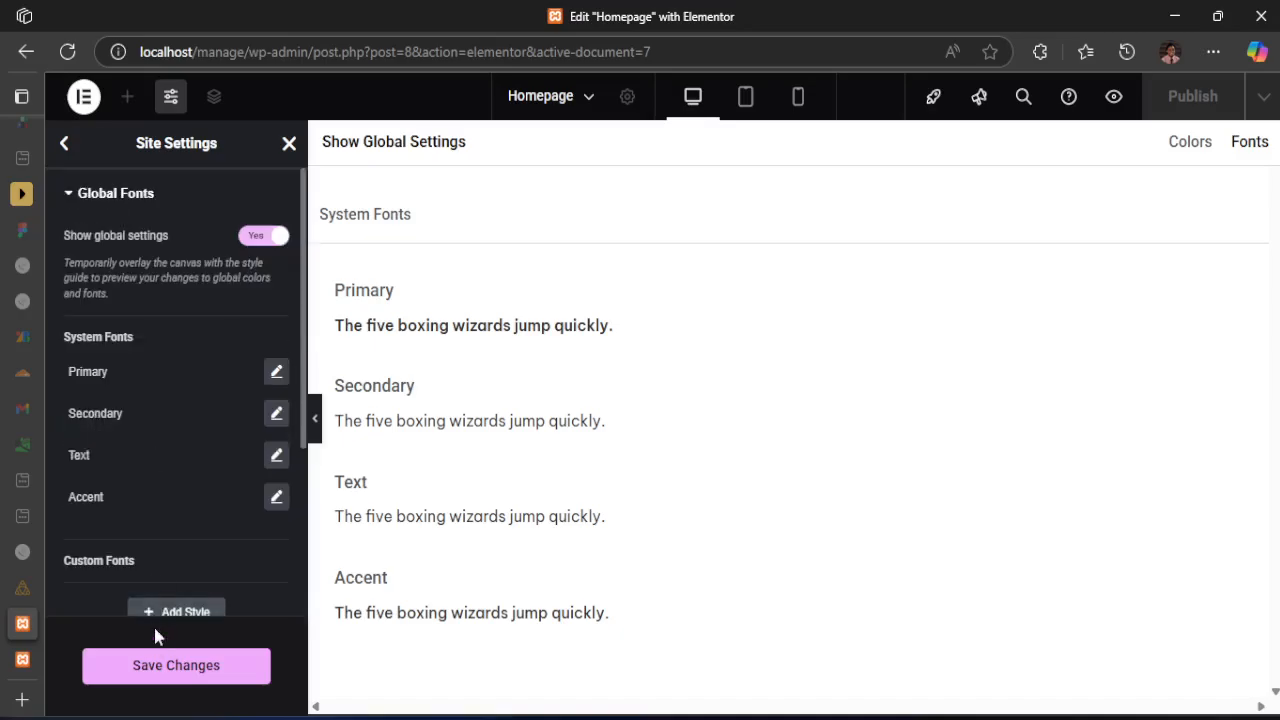
left_click(157, 672)
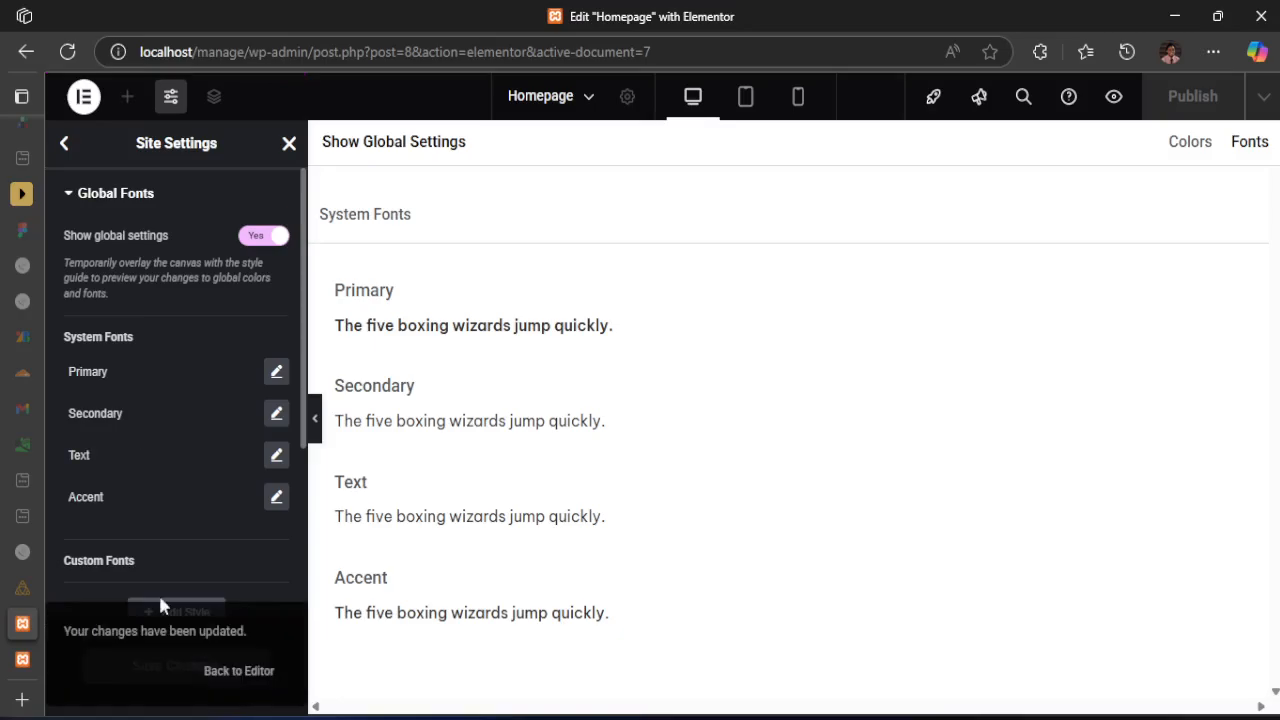
left_click(196, 670)
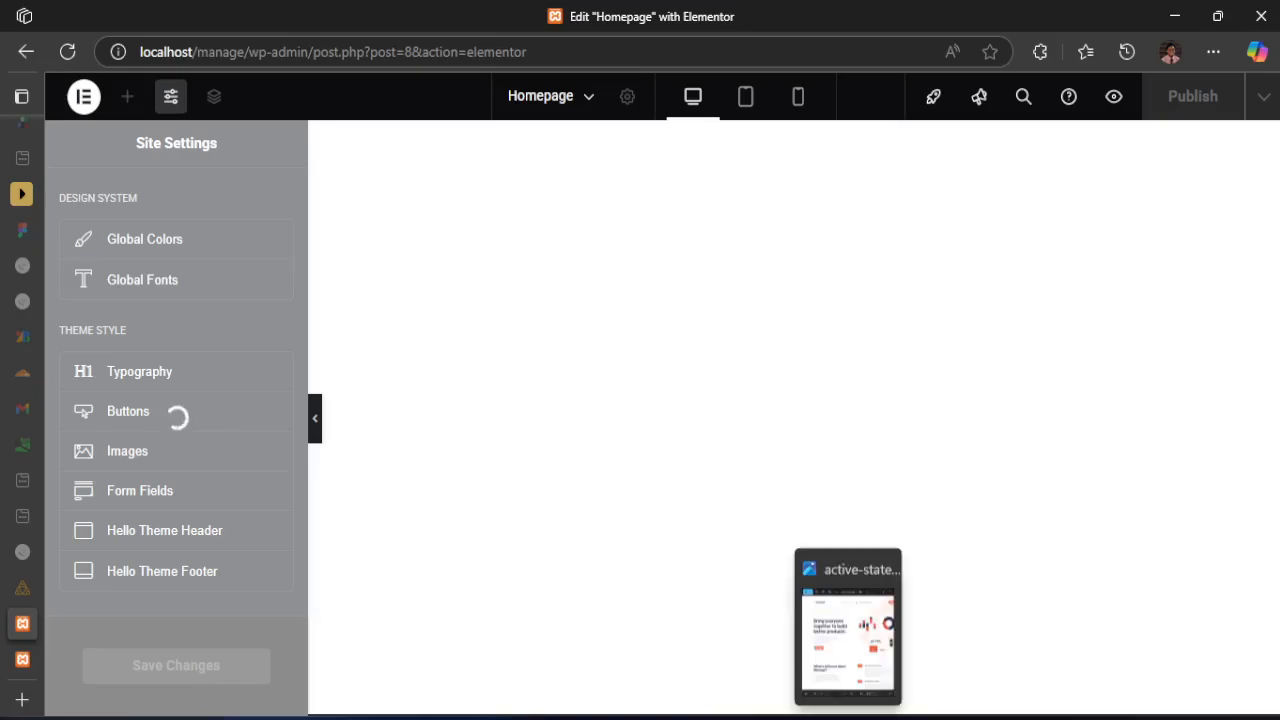
Examine the page sections and hover states in active-states.jpg, from the hero section down to the footer, and return to the editor
left_click(848, 718)
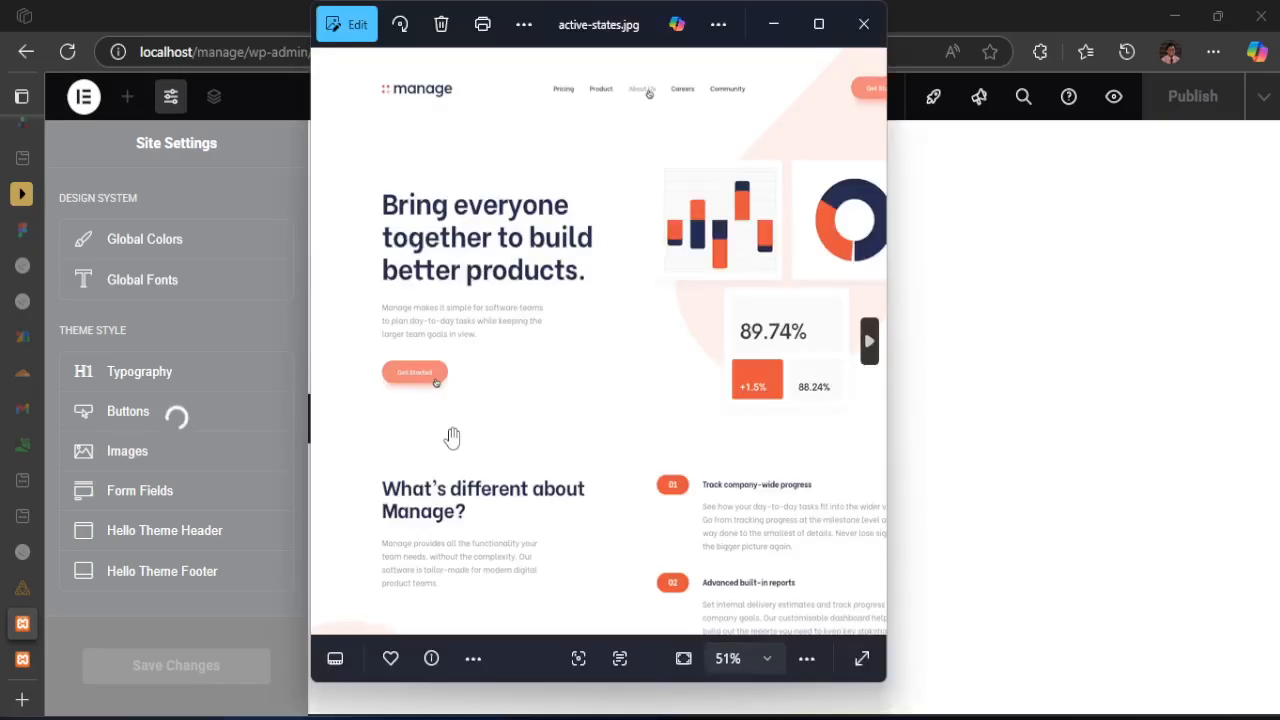
scroll(451, 437, "down", 8)
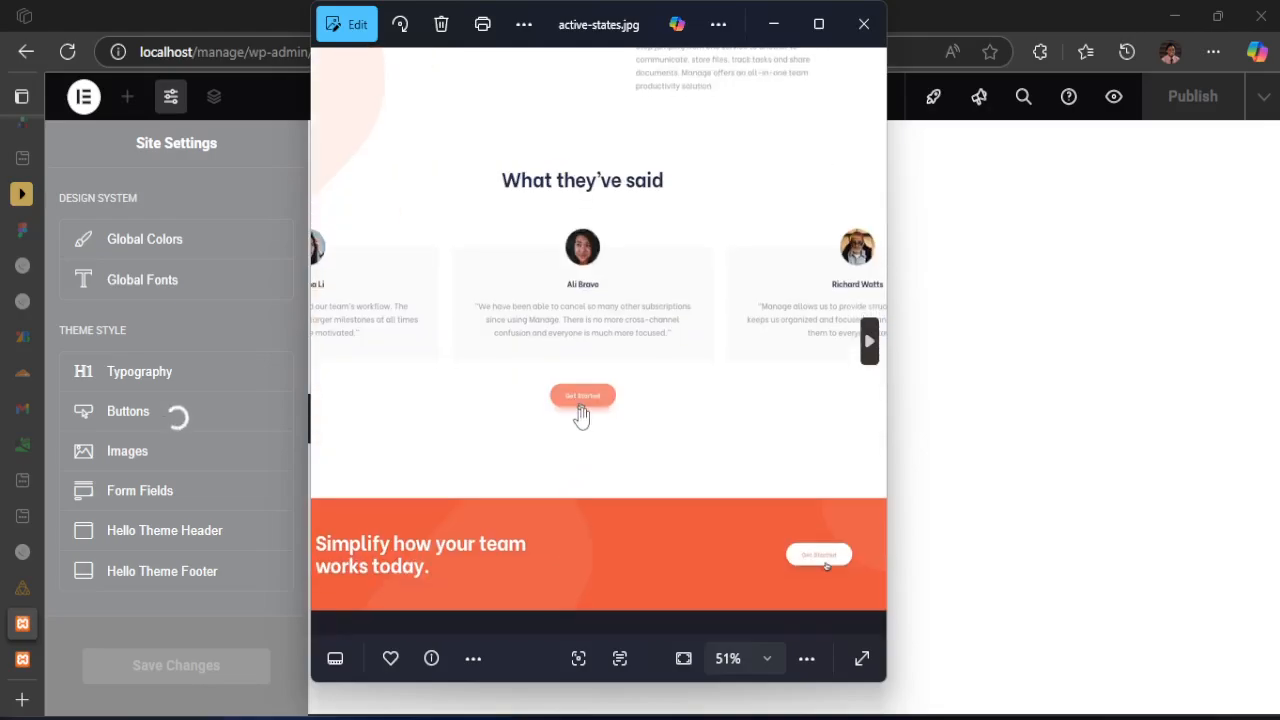
left_click_drag(739, 514, 696, 411)
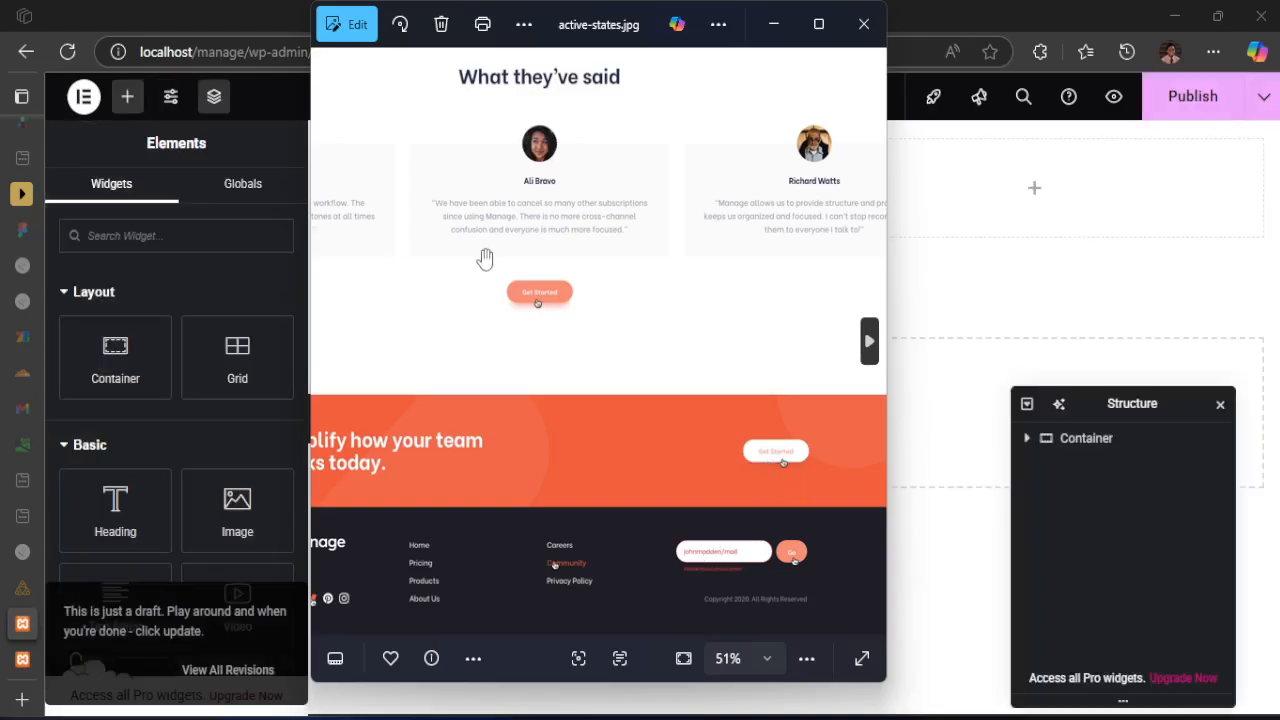
left_click_drag(487, 261, 588, 478)
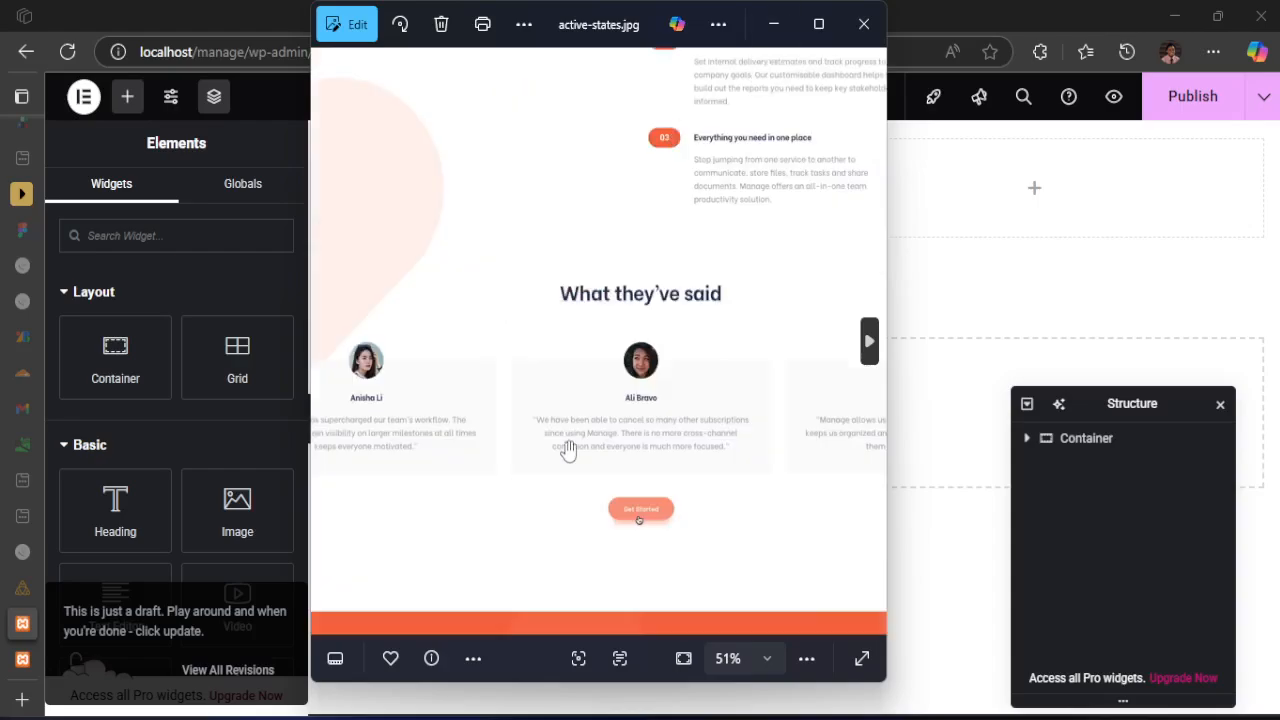
left_click(773, 25)
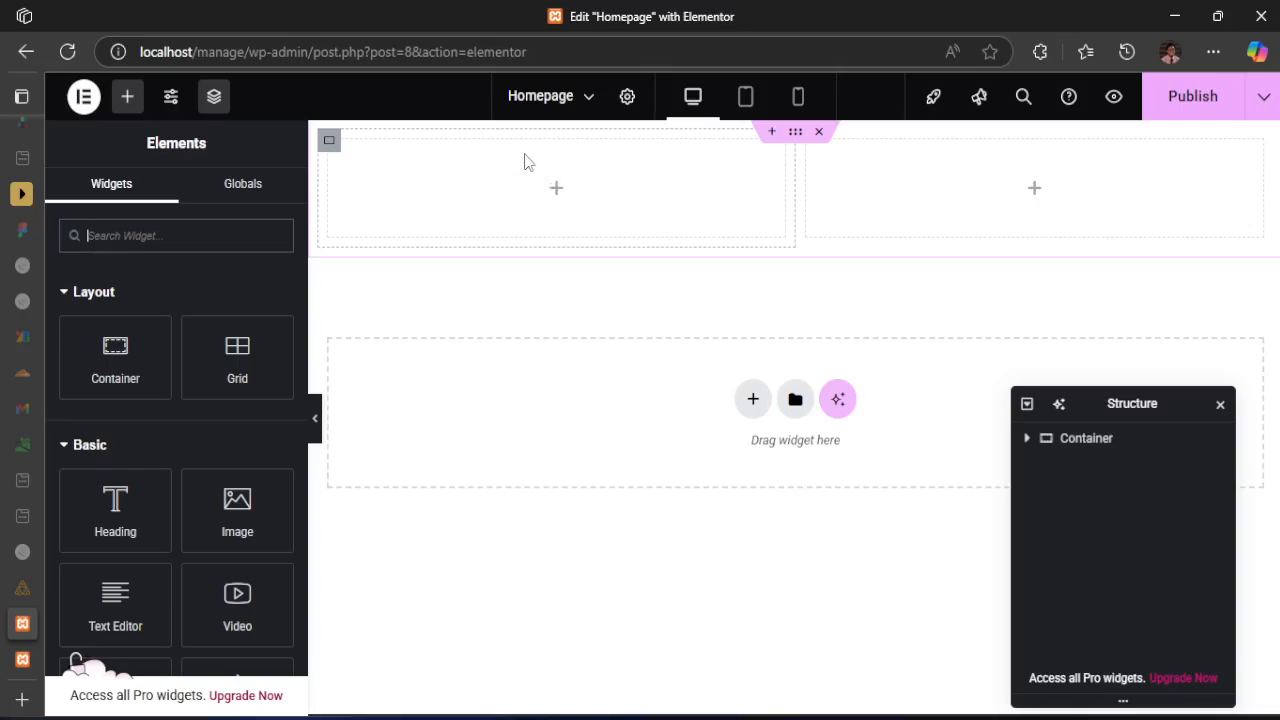
mouse_move(848, 716)
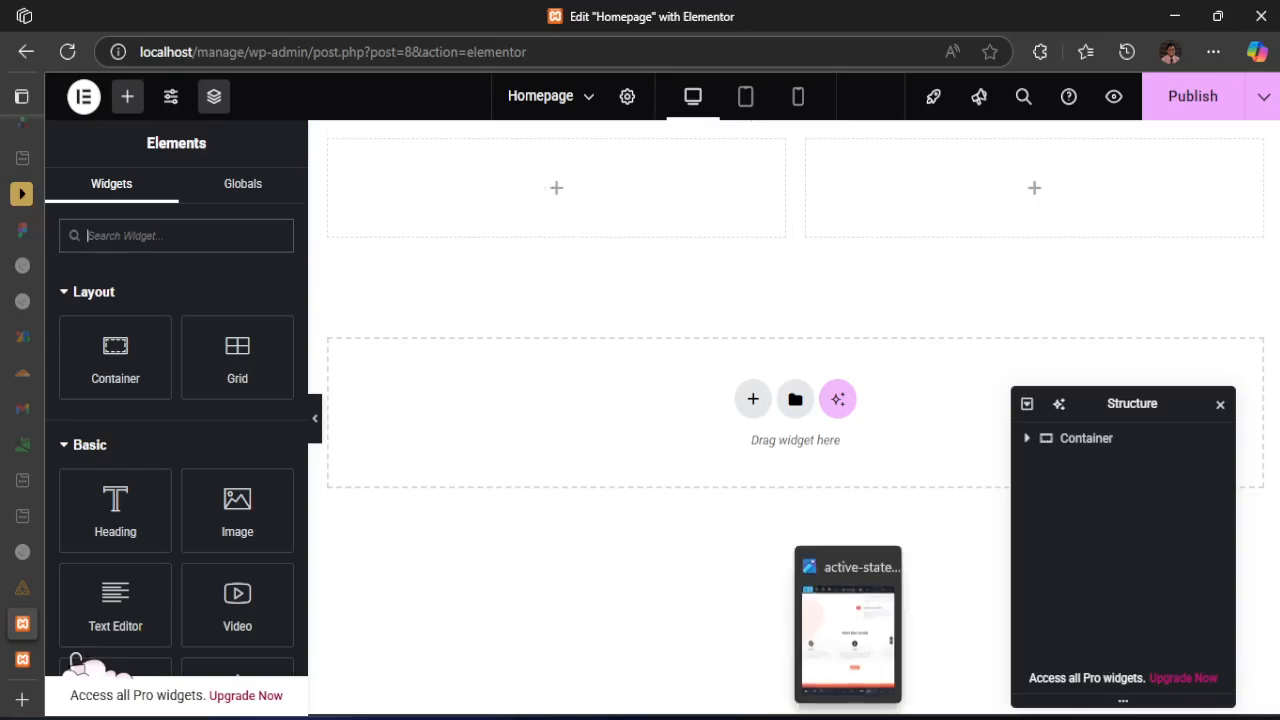
left_click(866, 664)
scroll(426, 216, "up", 3)
scroll(425, 216, "up", 4)
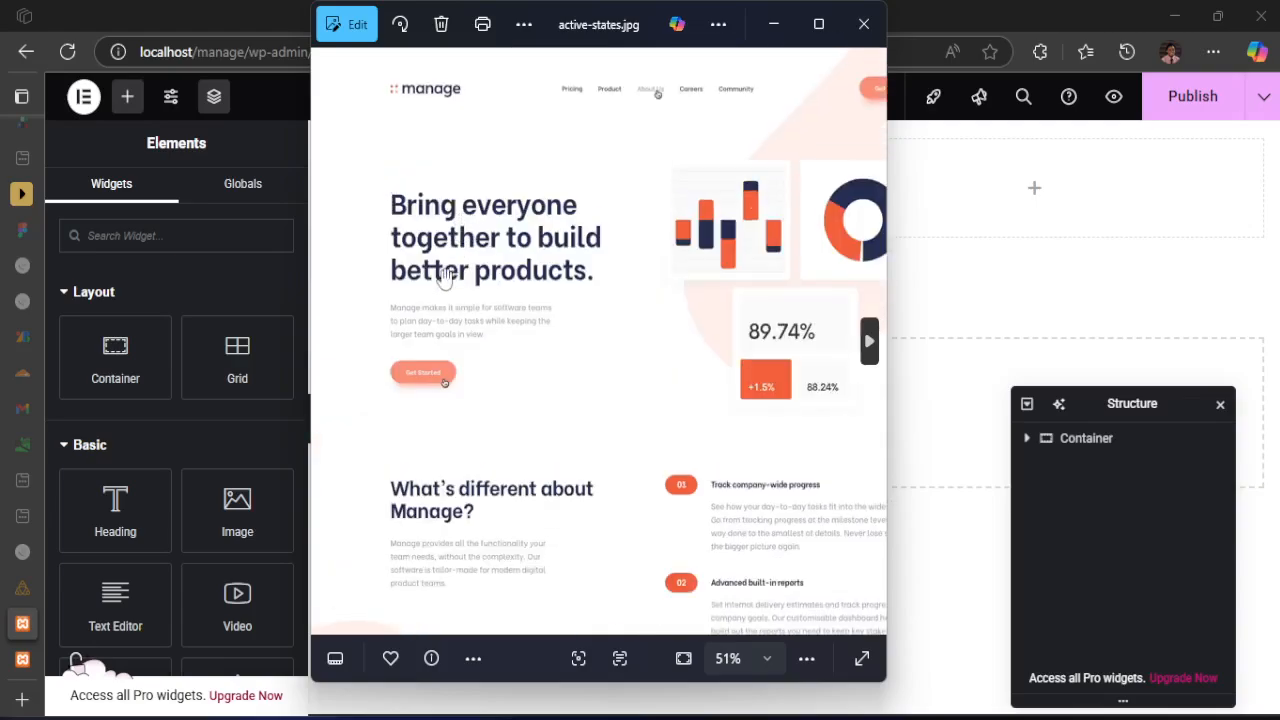
left_click(277, 9)
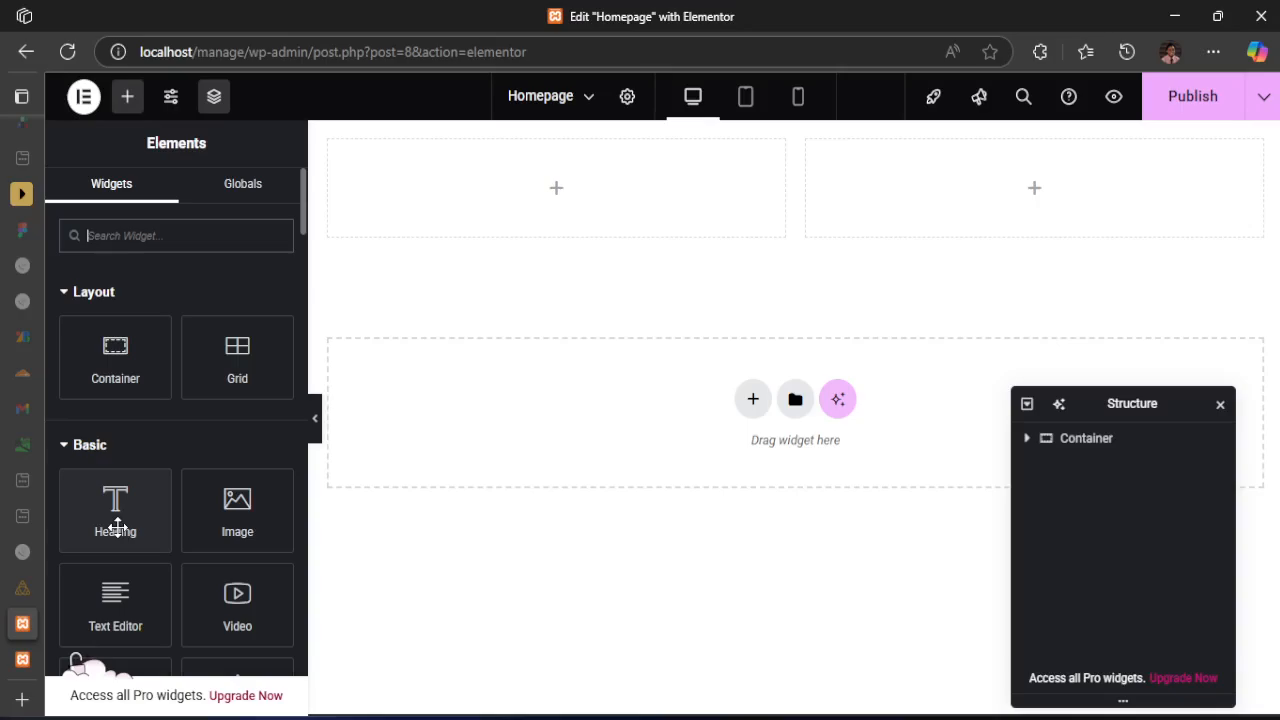
Add a Heading widget to the first column of the hero container
left_click_drag(115, 500, 408, 160)
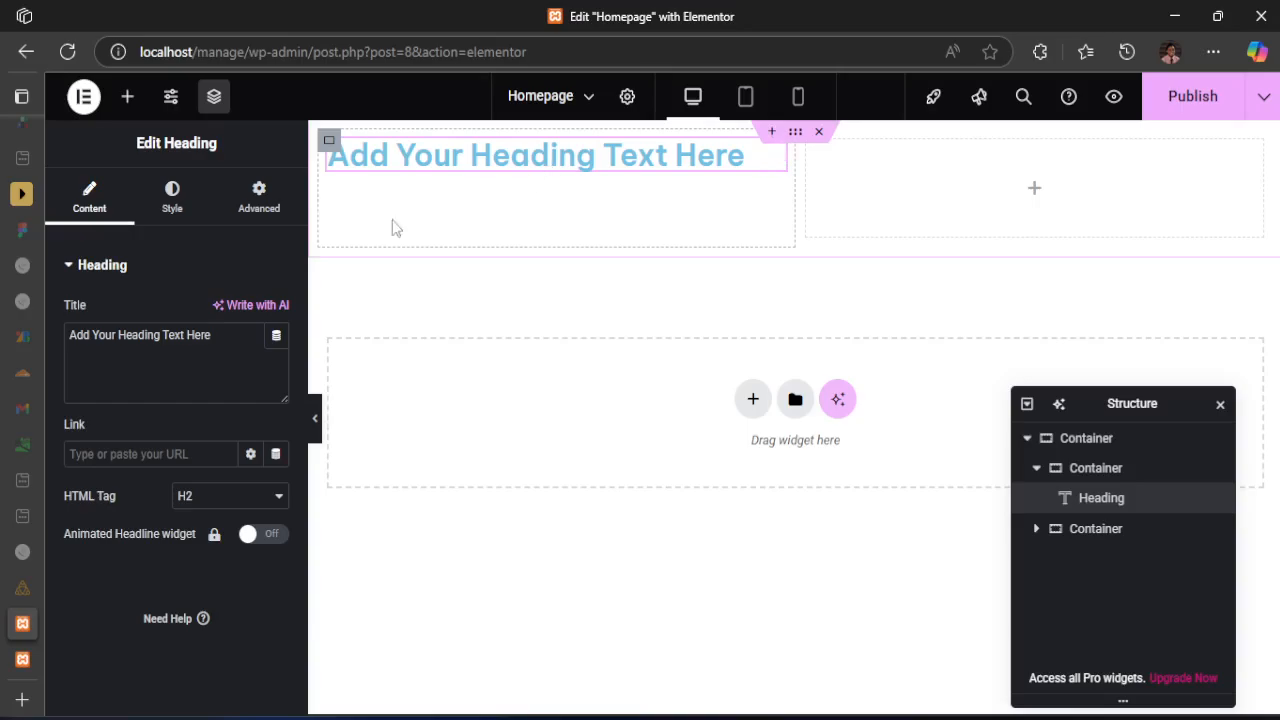
left_click_drag(218, 342, 80, 348)
left_click(677, 150)
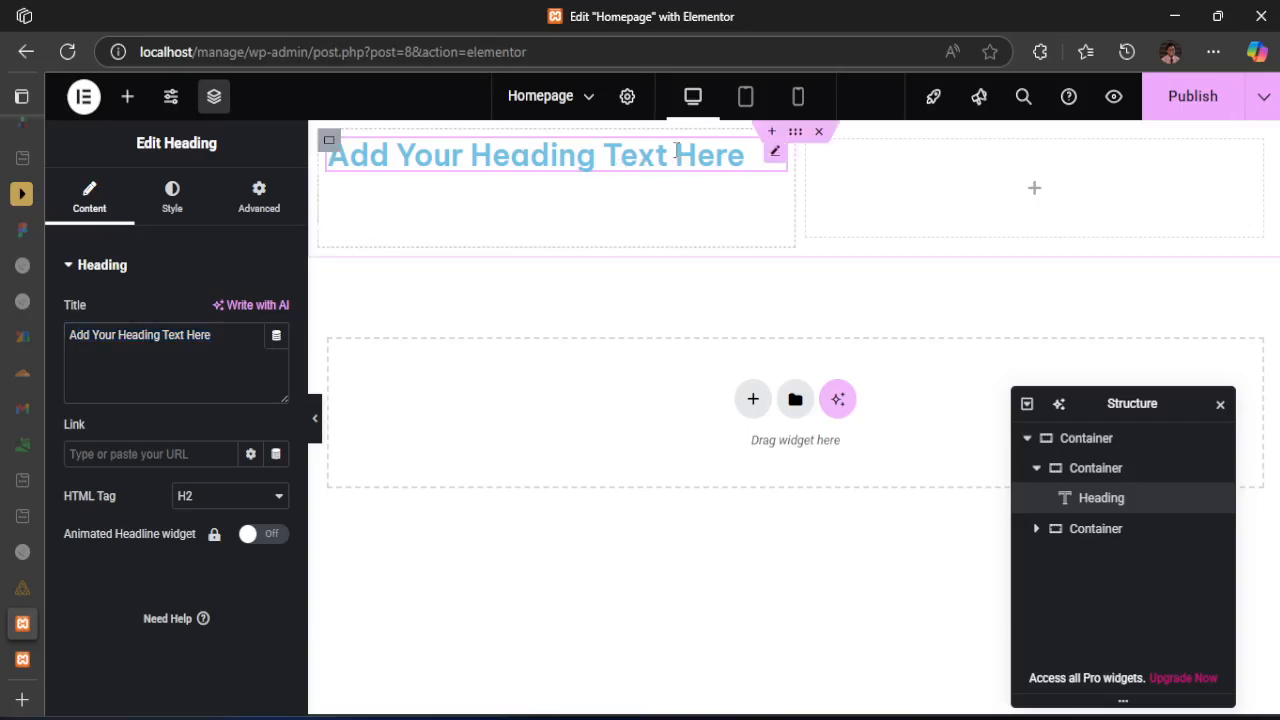
Replace the heading's title with "Bring everyone together to build better products." copied from index.html, and set its HTML tag to H1
key("alt+Tab")
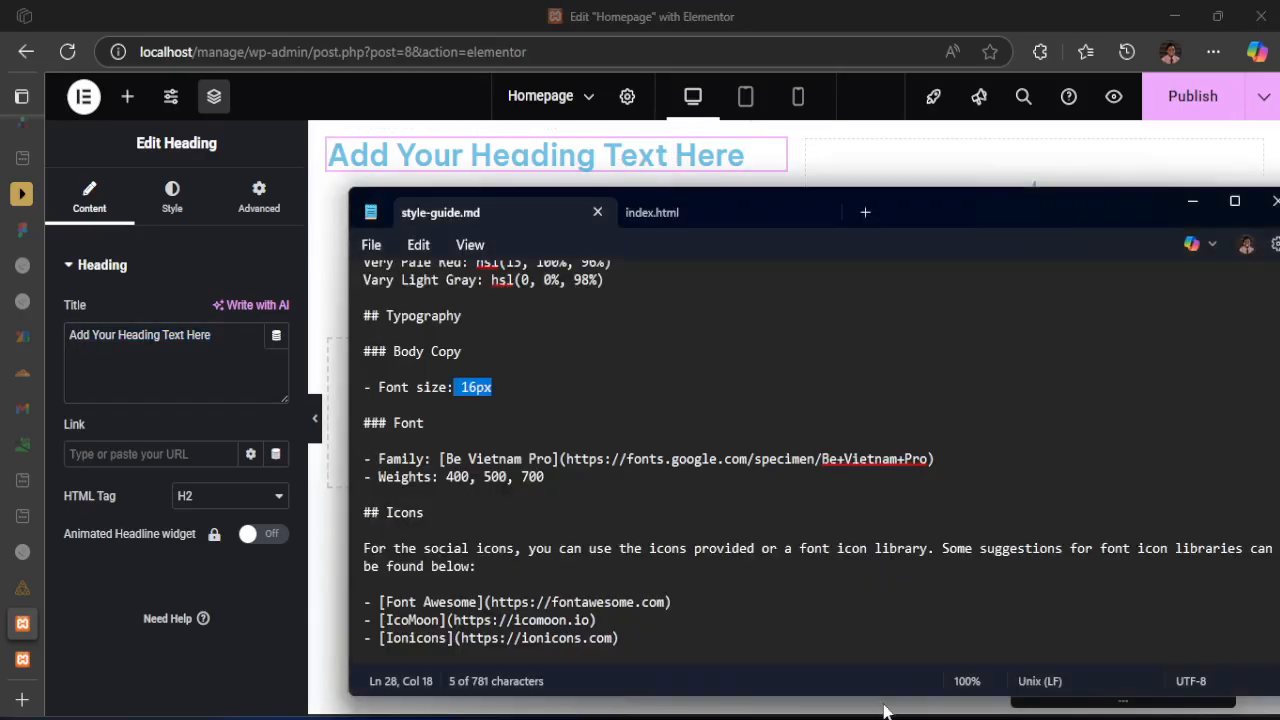
left_click(662, 212)
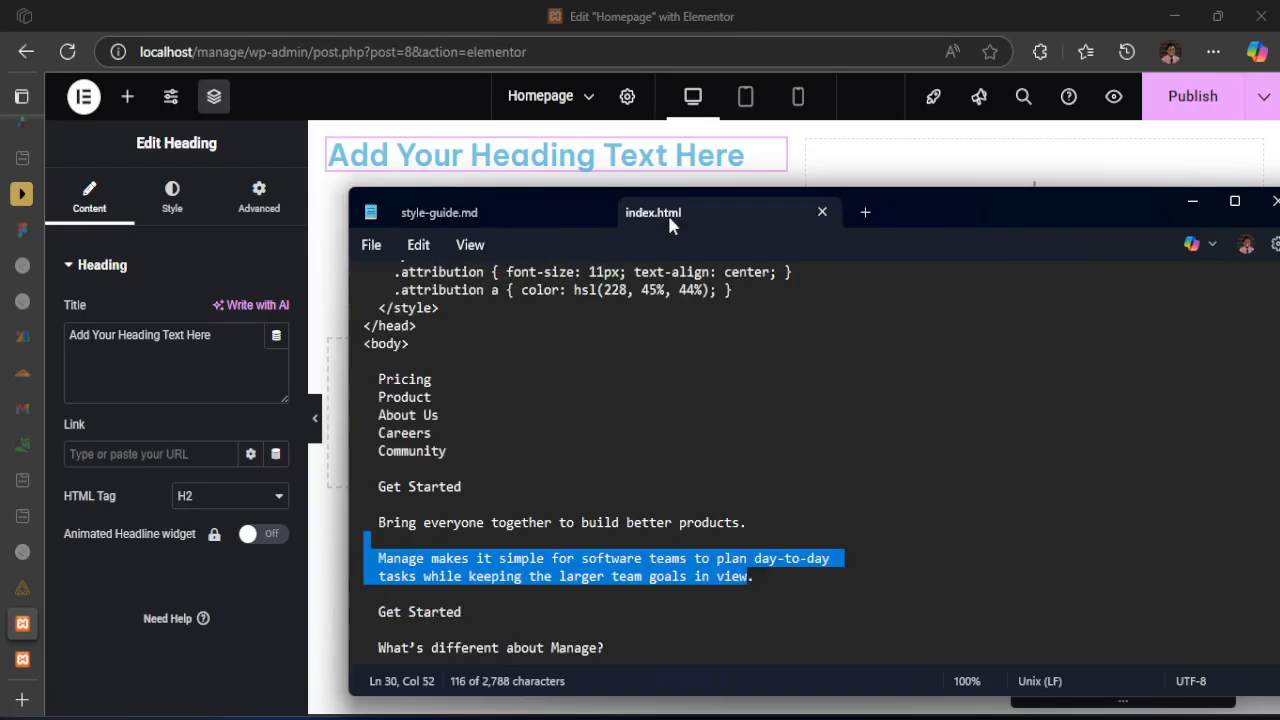
left_click(549, 523)
mouse_move(378, 527)
left_mouse_down()
mouse_move(797, 531)
mouse_move(383, 528)
left_mouse_up()
key("ctrl+c")
left_click(716, 536)
left_click(195, 343)
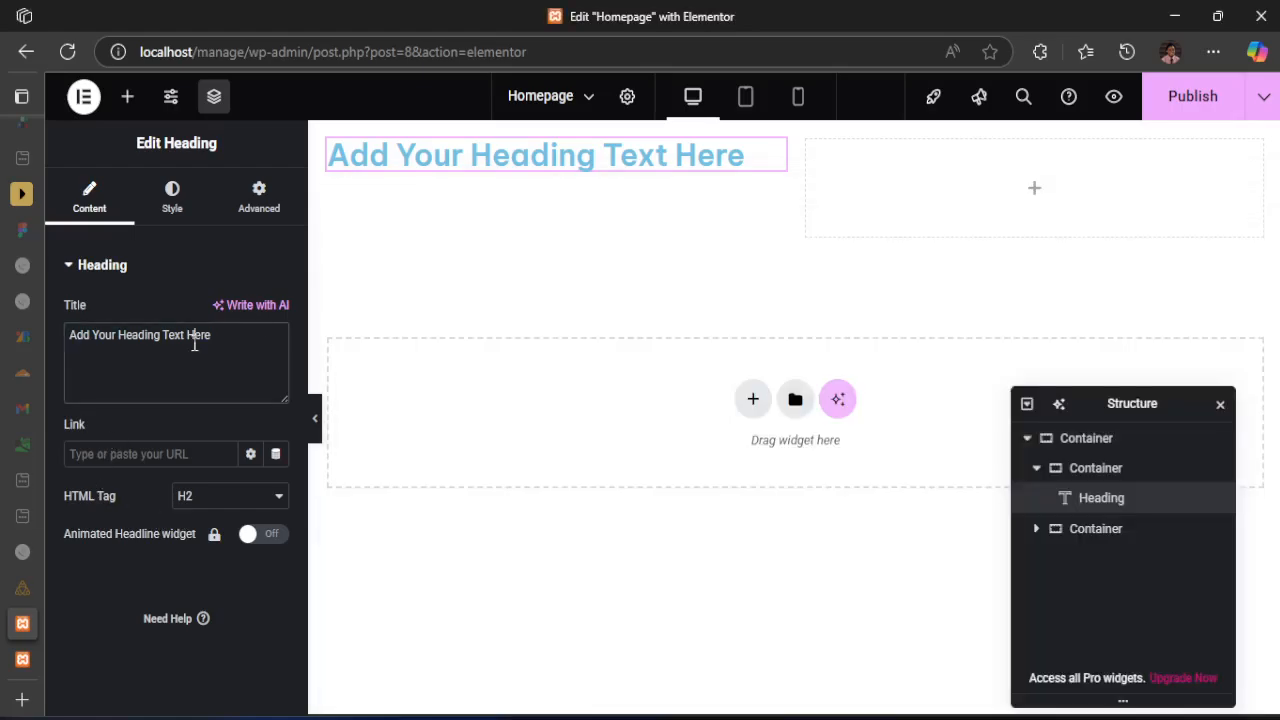
key("ctrl+a")
key("ctrl+v")
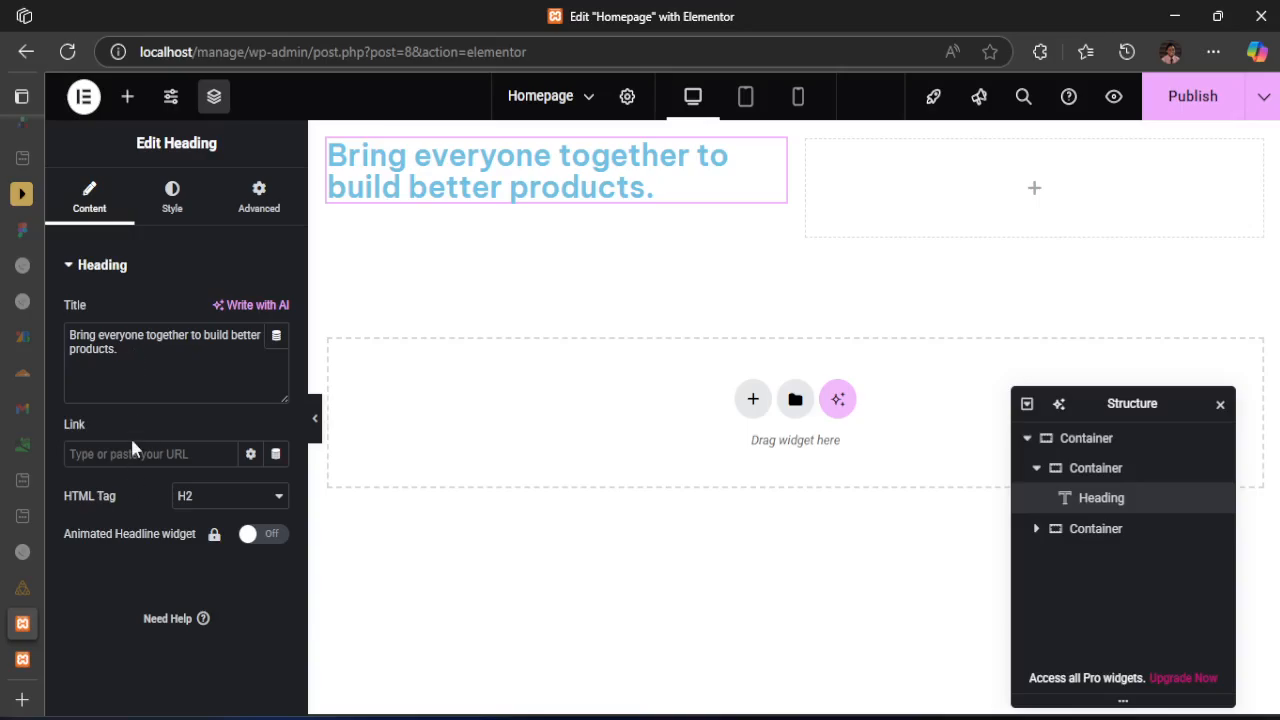
left_click(202, 500)
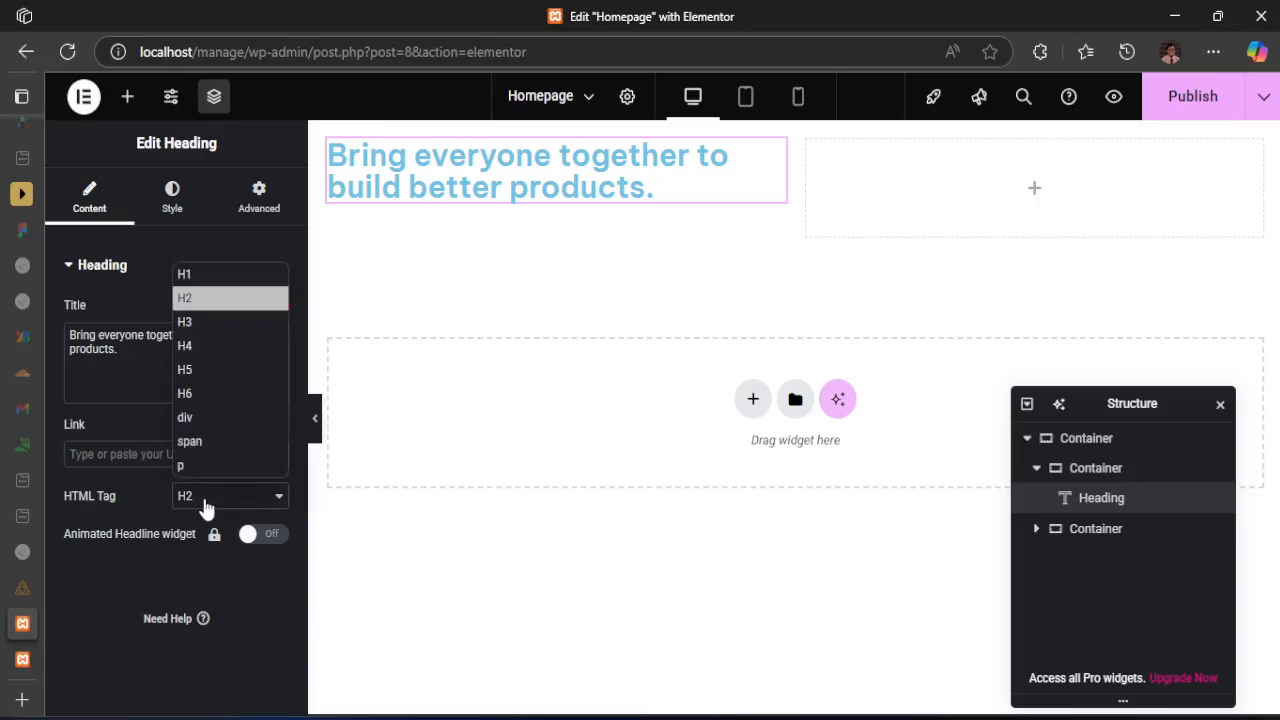
left_click(184, 276)
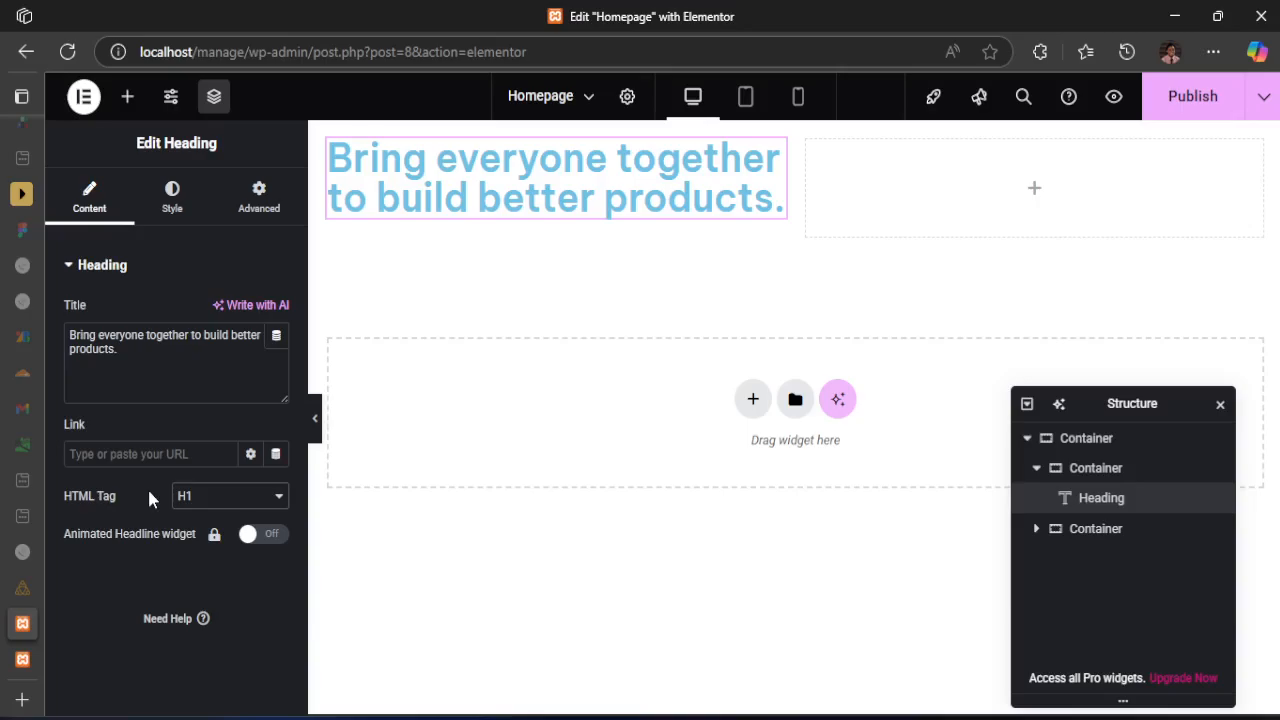
Set the hero heading's text color to the global color VeryDarkBlue
left_click(175, 210)
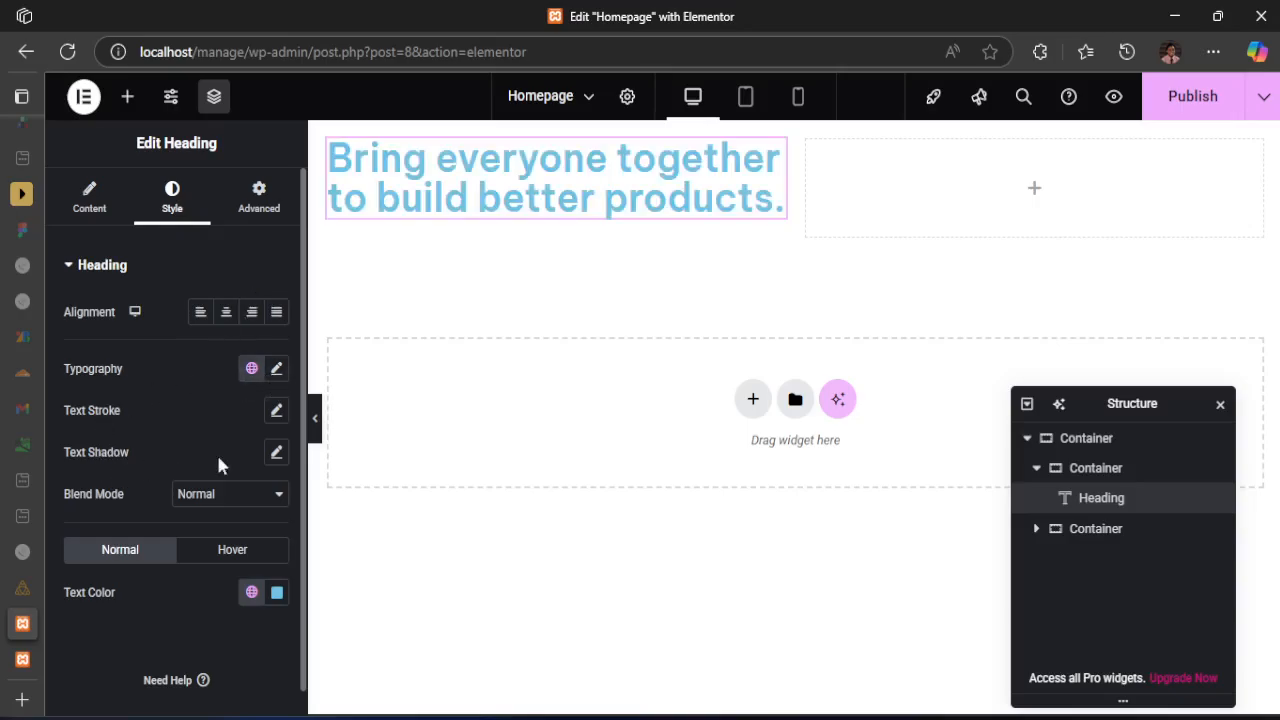
left_click(251, 592)
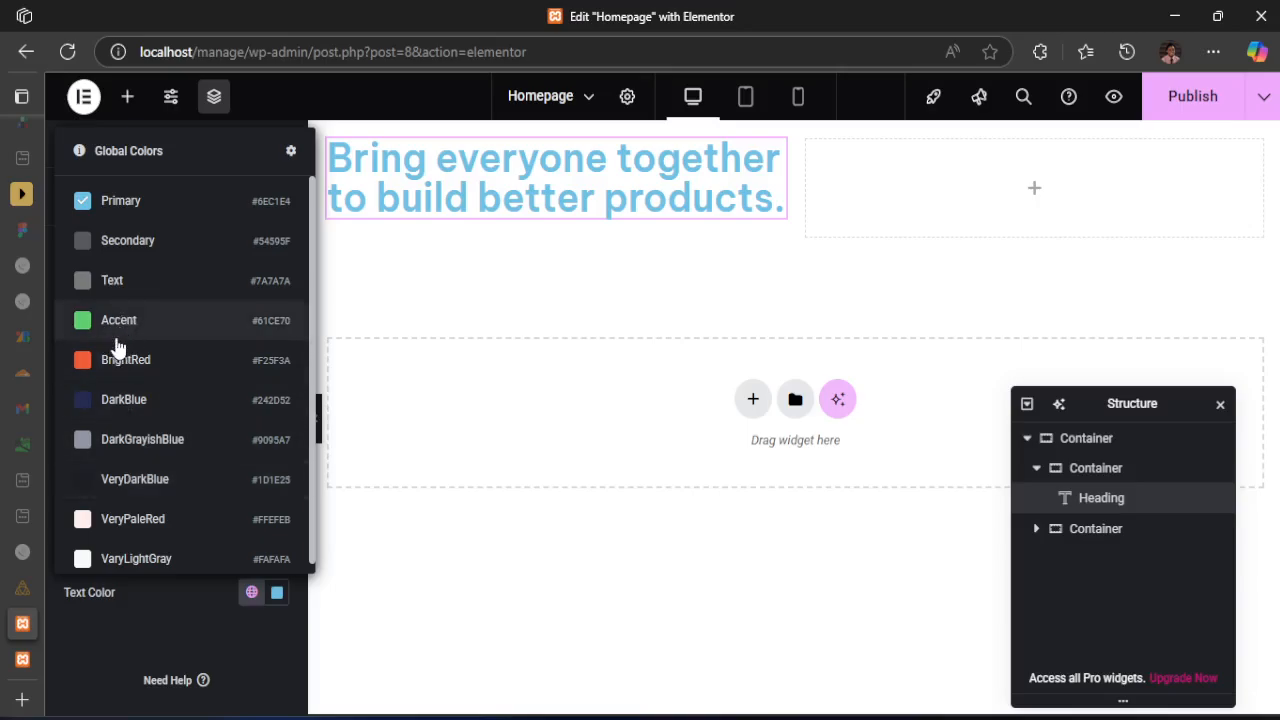
left_click(137, 480)
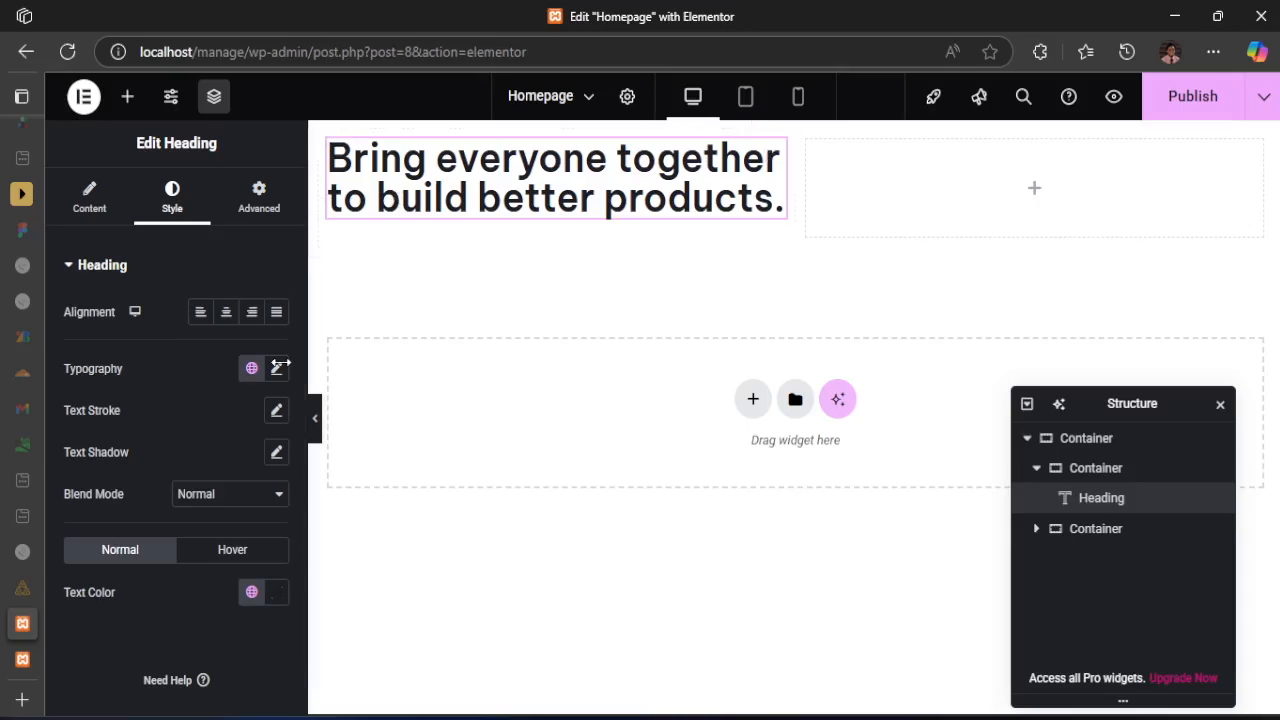
Check the heading's assigned global color and global font, and set its text color to the global color DarkBlue
left_click(252, 593)
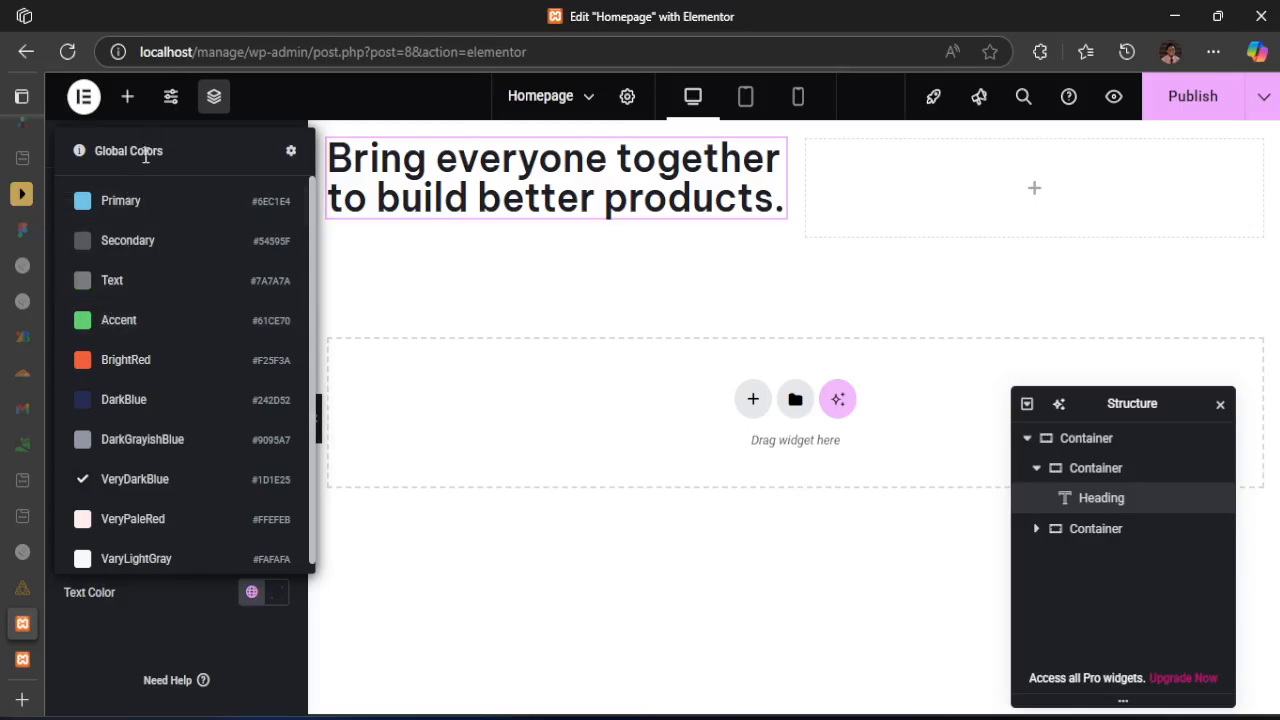
left_click(233, 621)
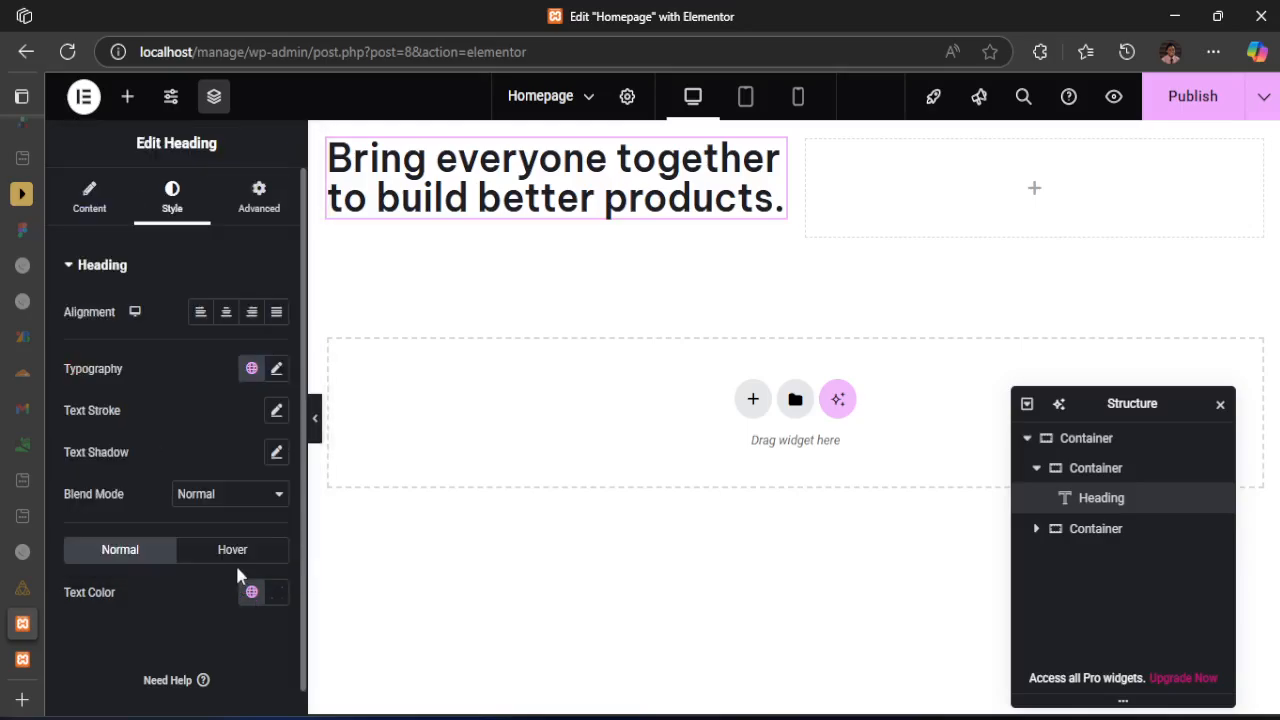
left_click(252, 370)
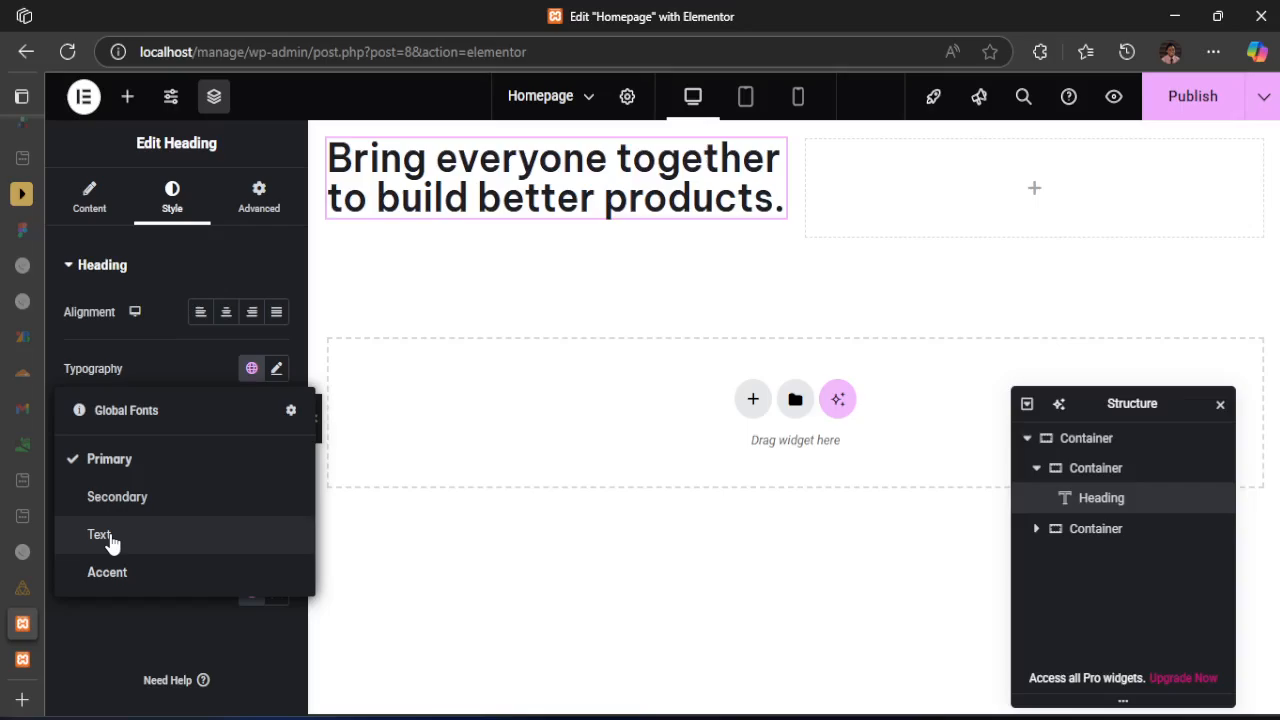
left_click(195, 350)
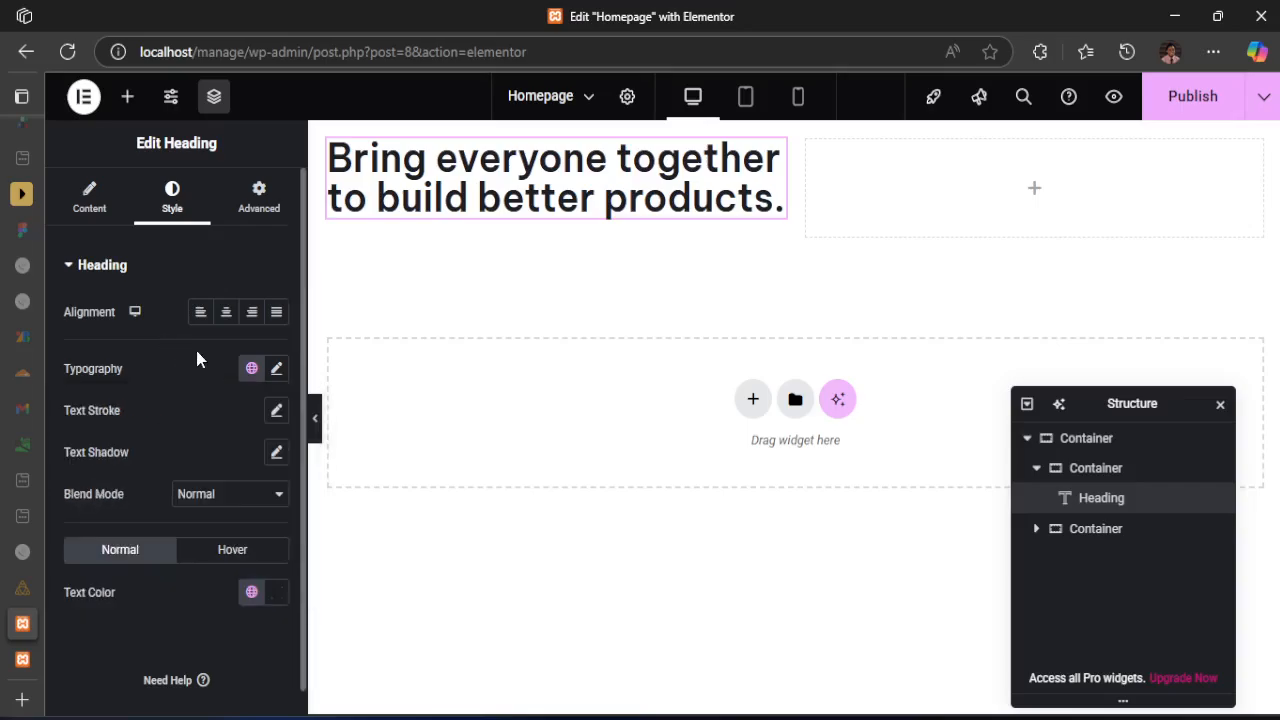
left_click(252, 593)
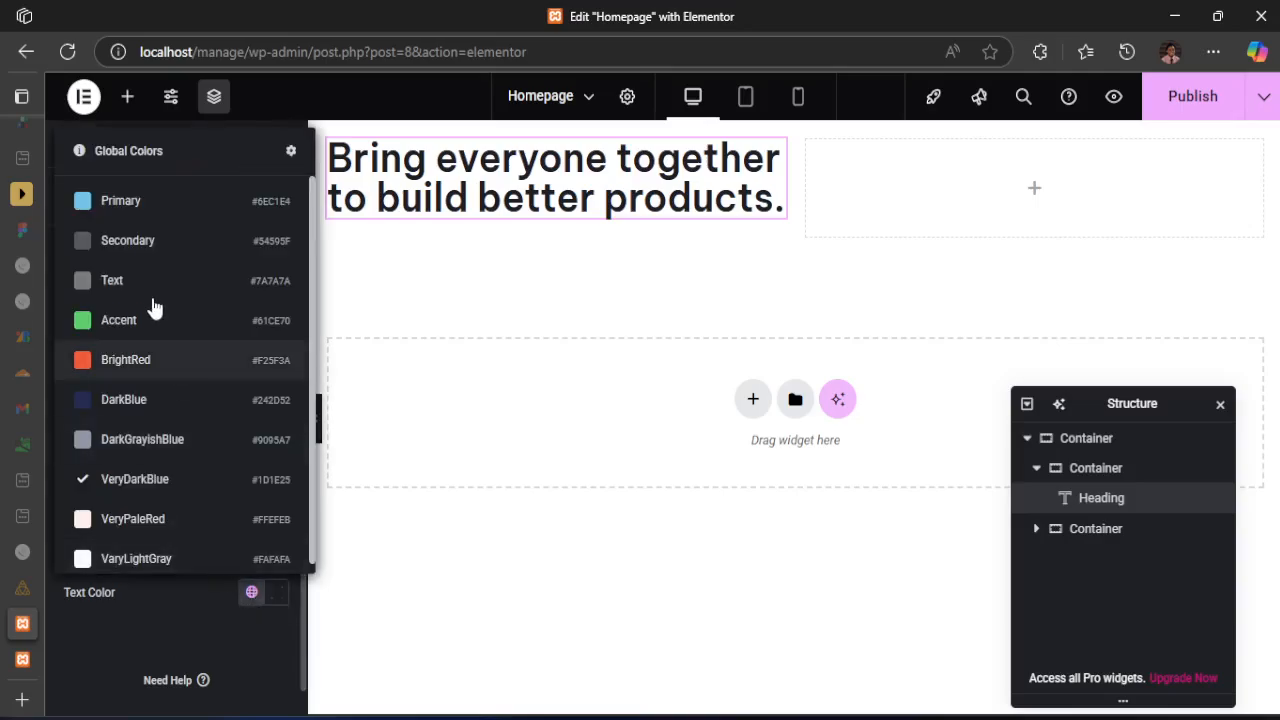
left_click(143, 401)
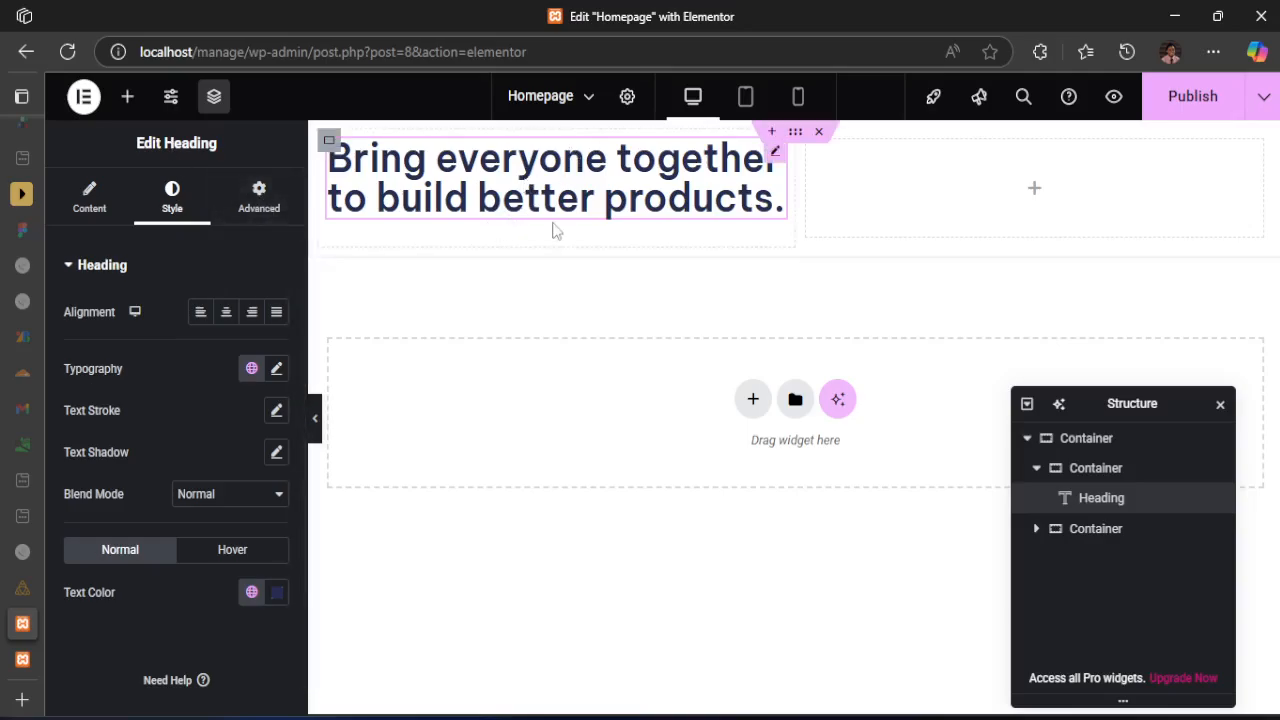
Add a Text Editor widget below the hero heading and check its available paragraph formats
left_click(130, 97)
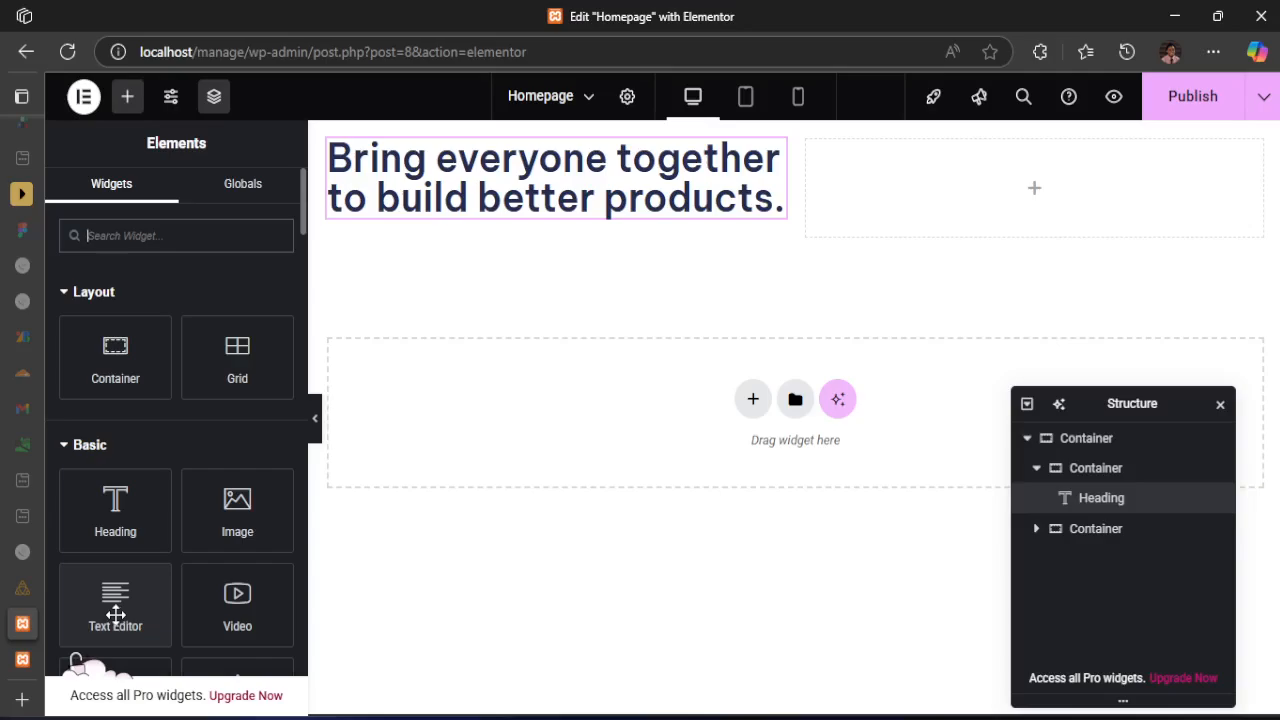
left_click_drag(115, 614, 396, 223)
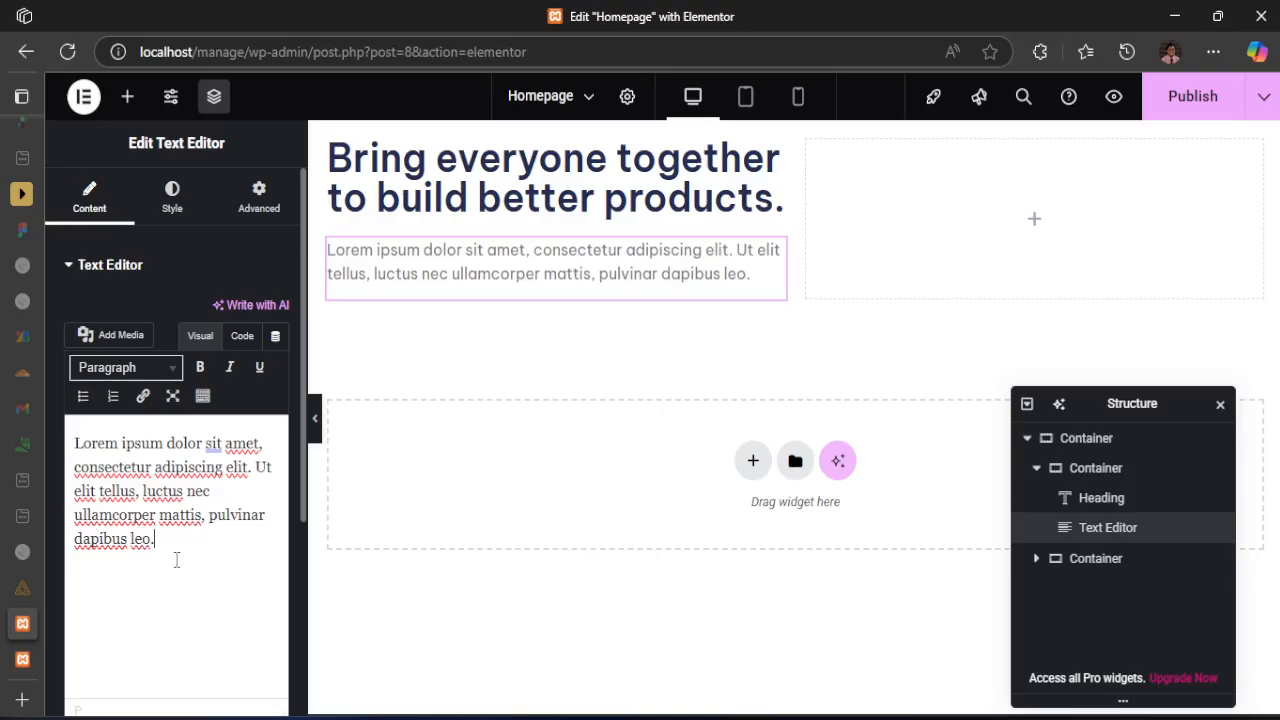
left_click(136, 368)
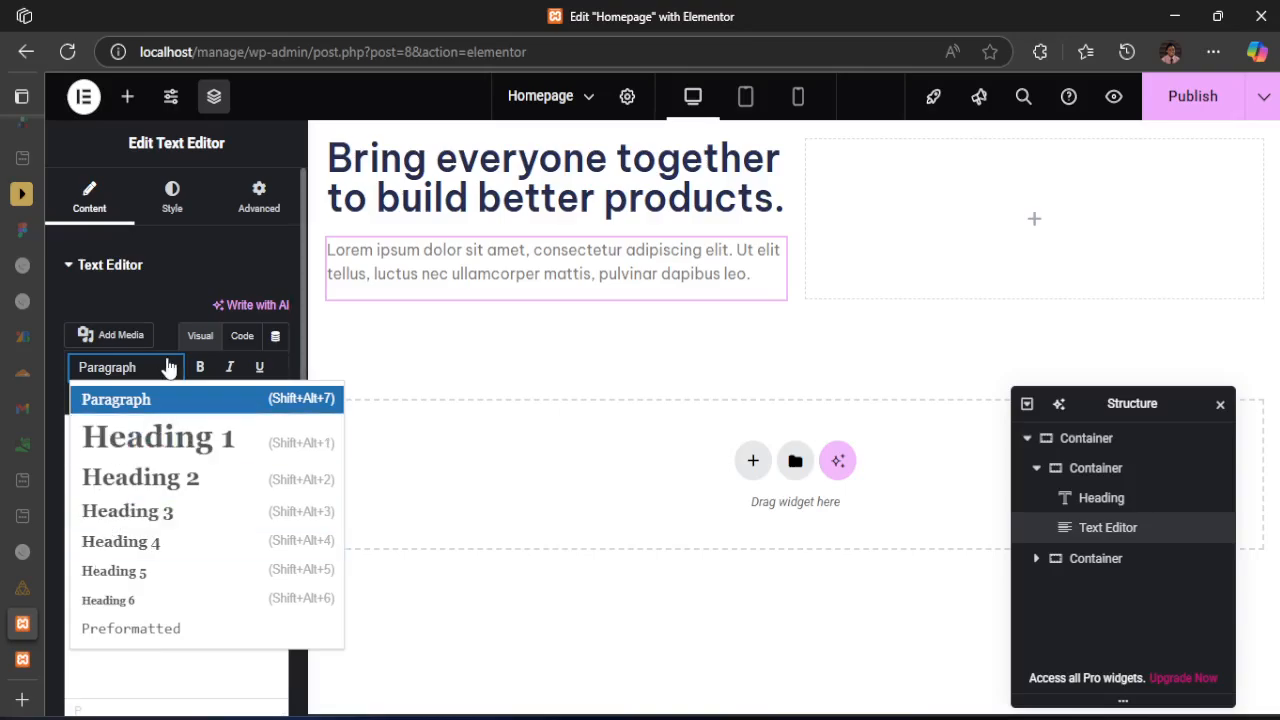
left_click(132, 660)
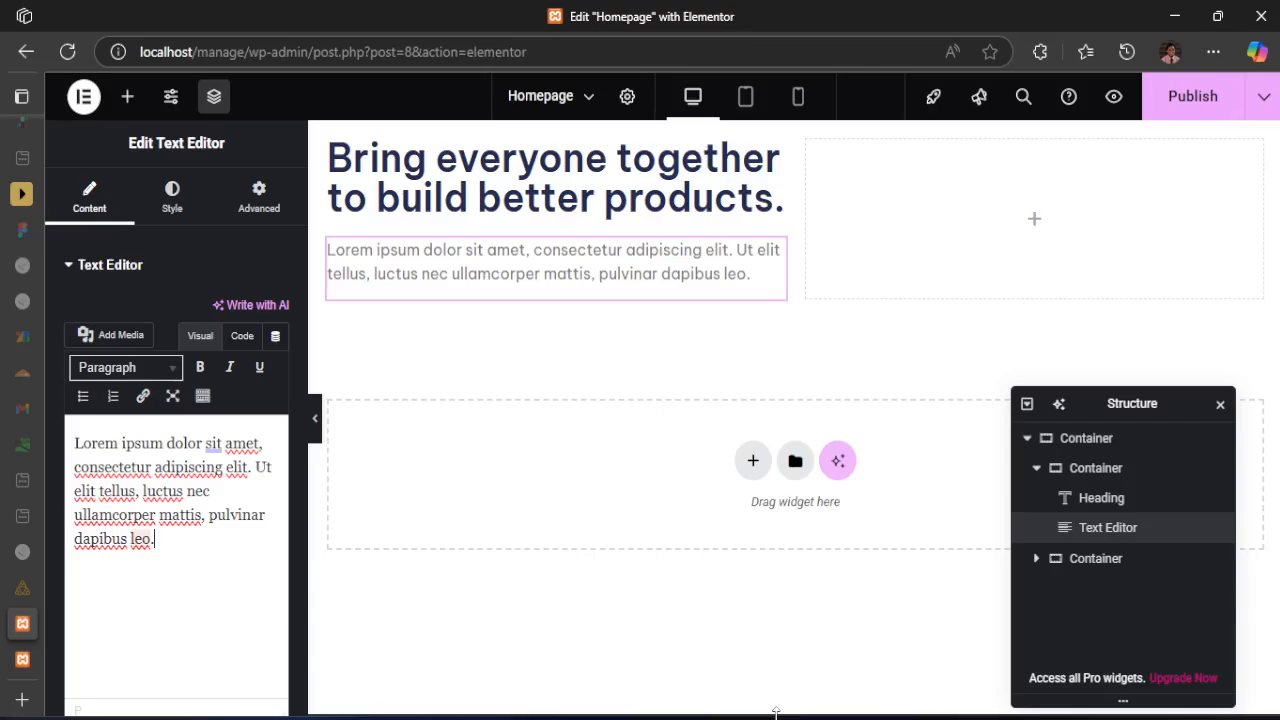
Replace the placeholder text with the "Manage makes it simple for software teams..." paragraph from index.html, removing the line break before "tasks"
key("alt+Tab")
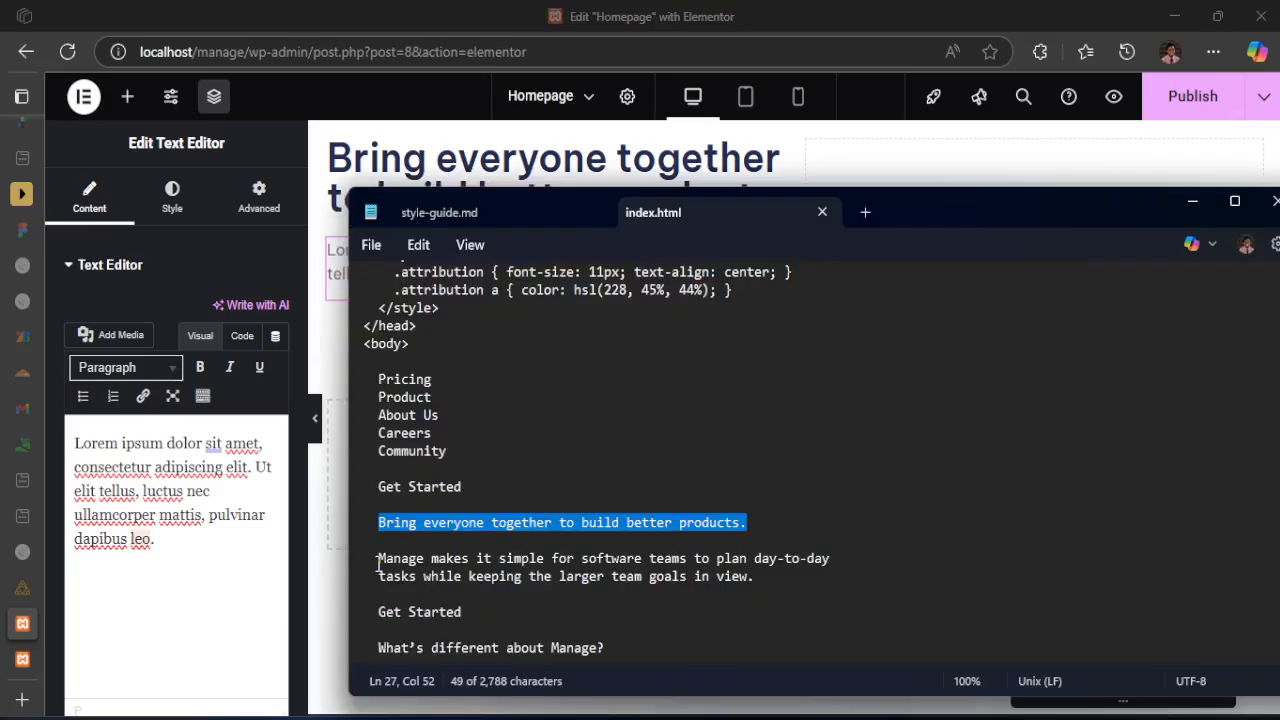
left_click_drag(377, 562, 763, 576)
key("ctrl+c")
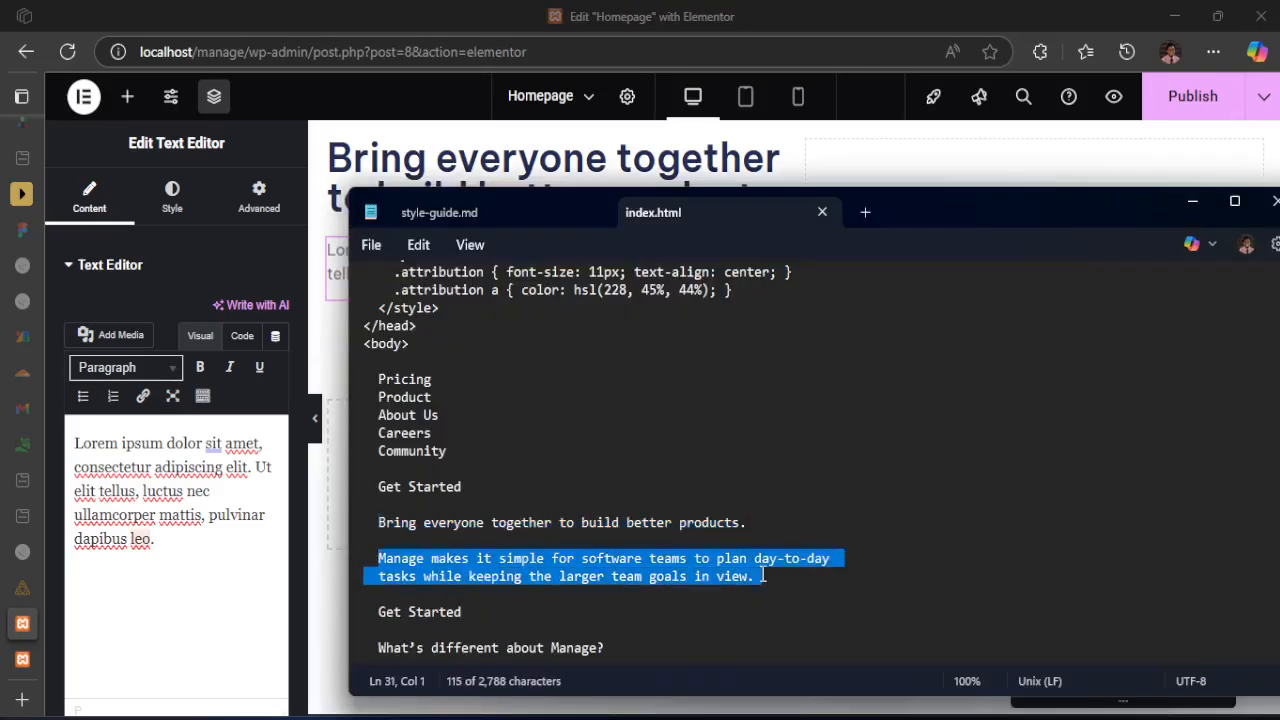
left_click(143, 560)
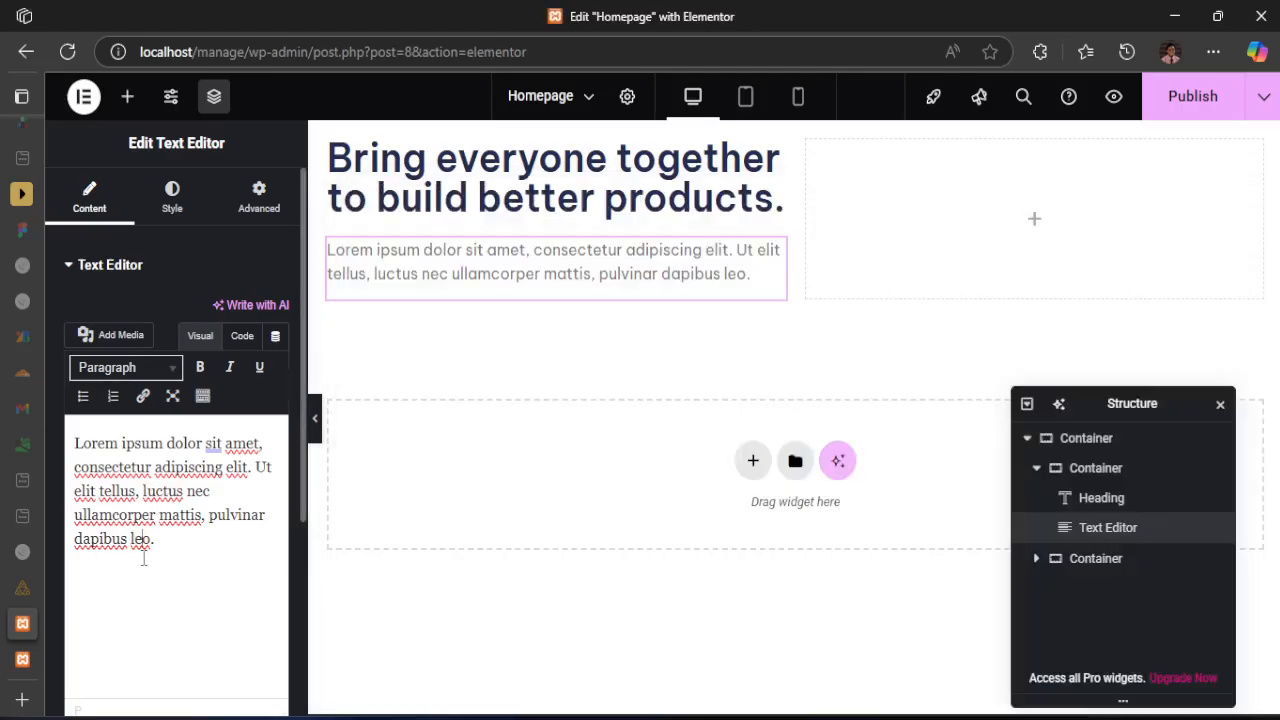
key("ctrl+a")
key("ctrl+v")
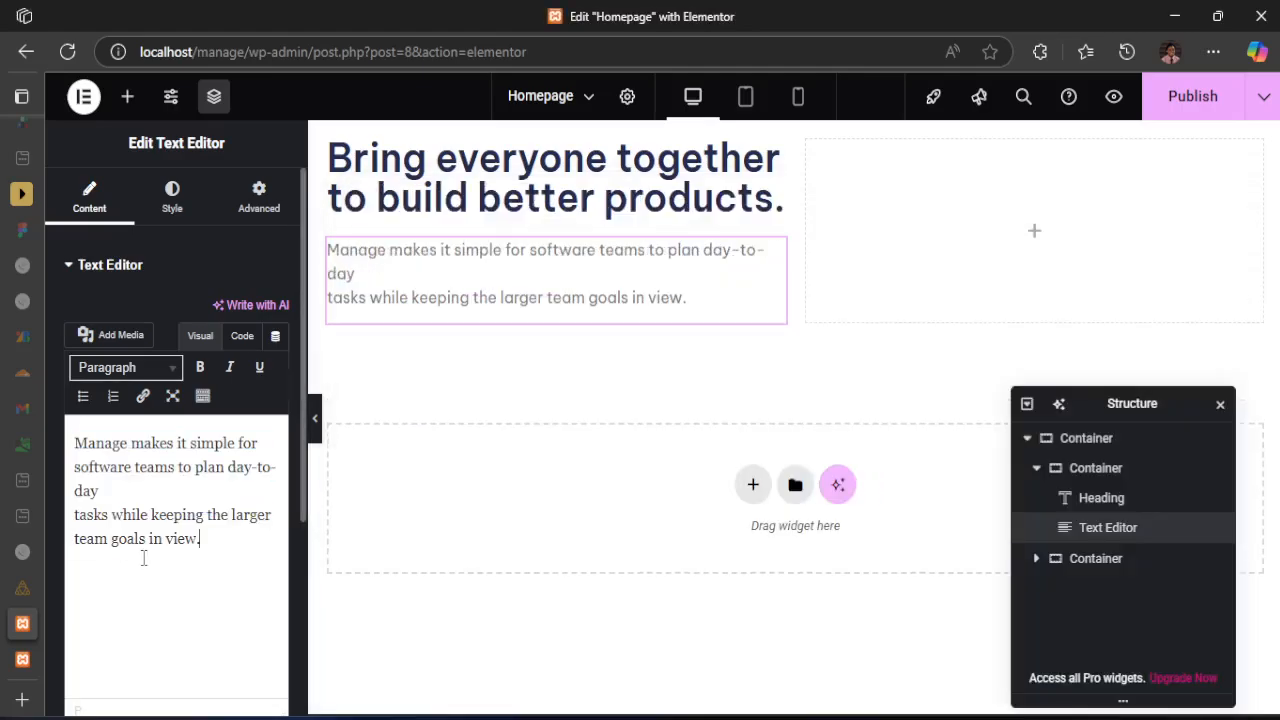
key("BackSpace")
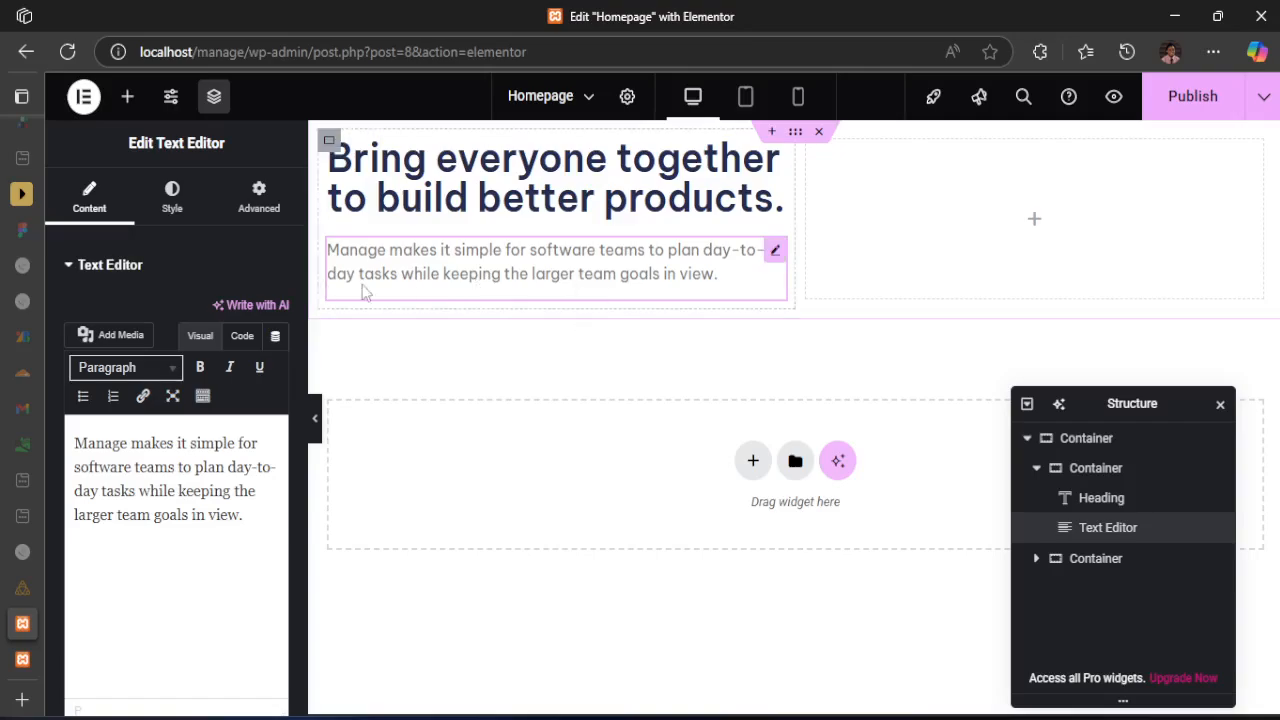
Add a Button widget below the hero paragraph in the first column
left_click(128, 97)
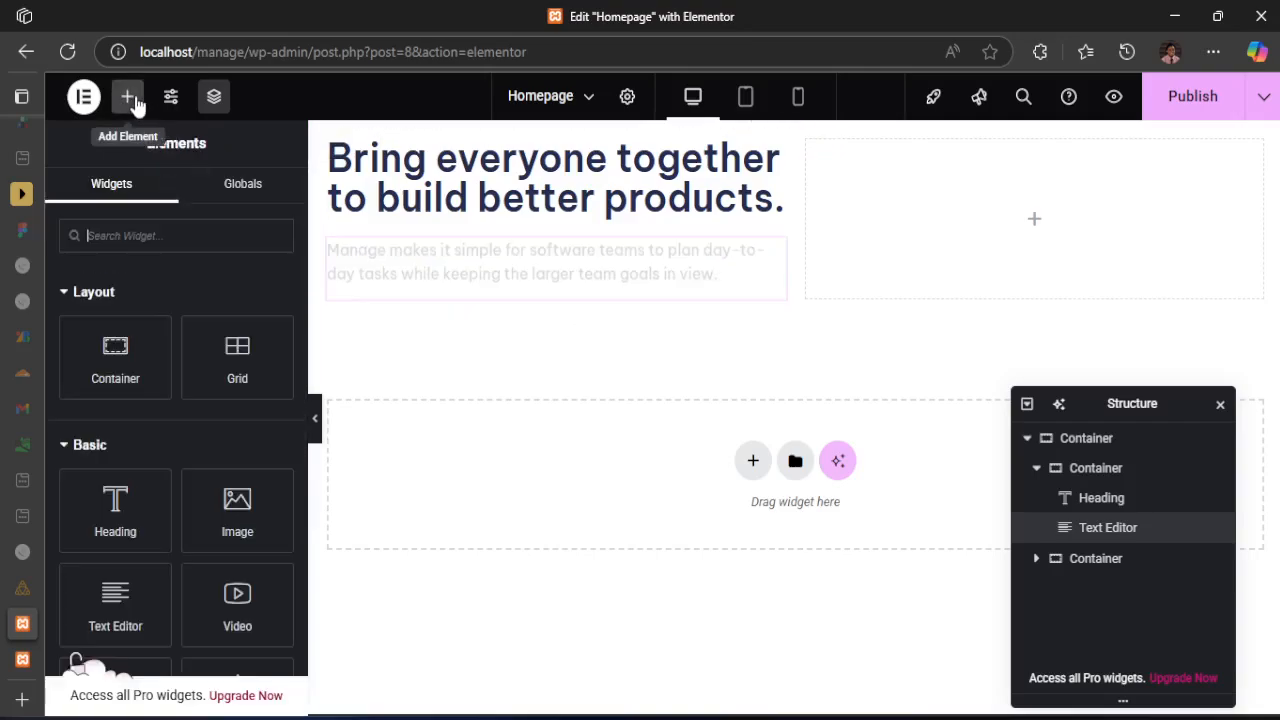
scroll(163, 567, "down", 1)
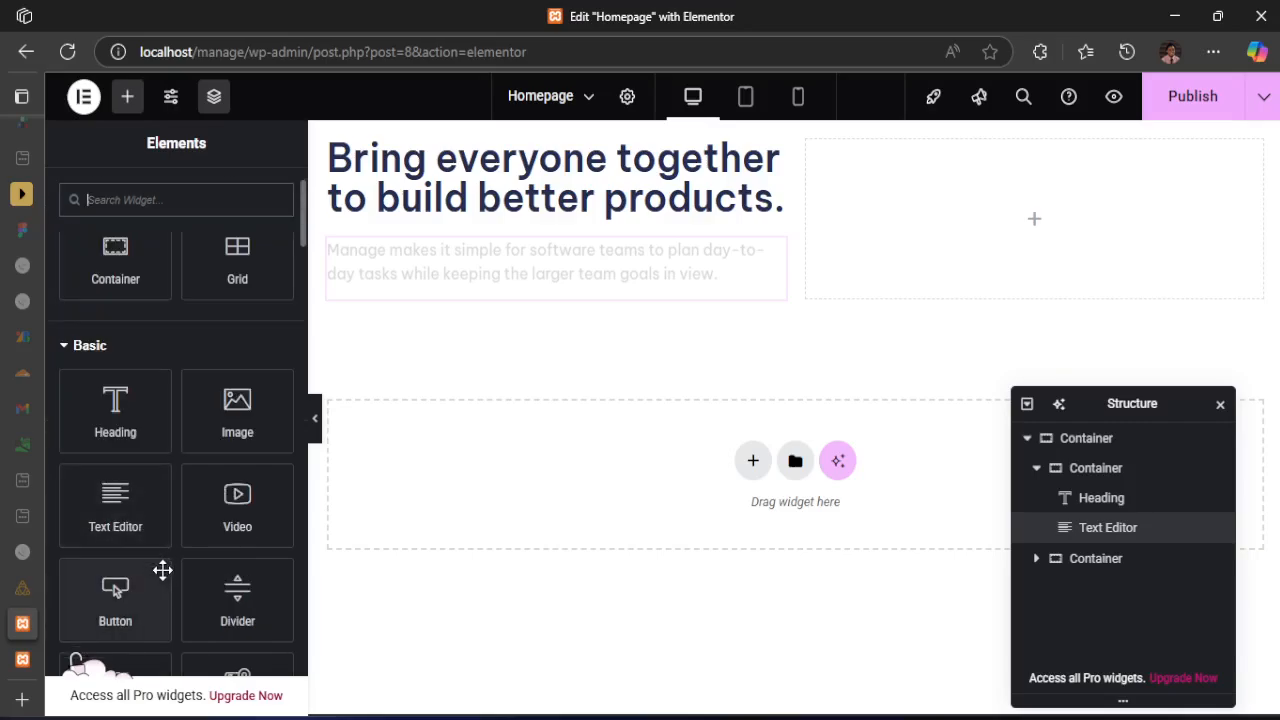
left_click_drag(114, 606, 377, 286)
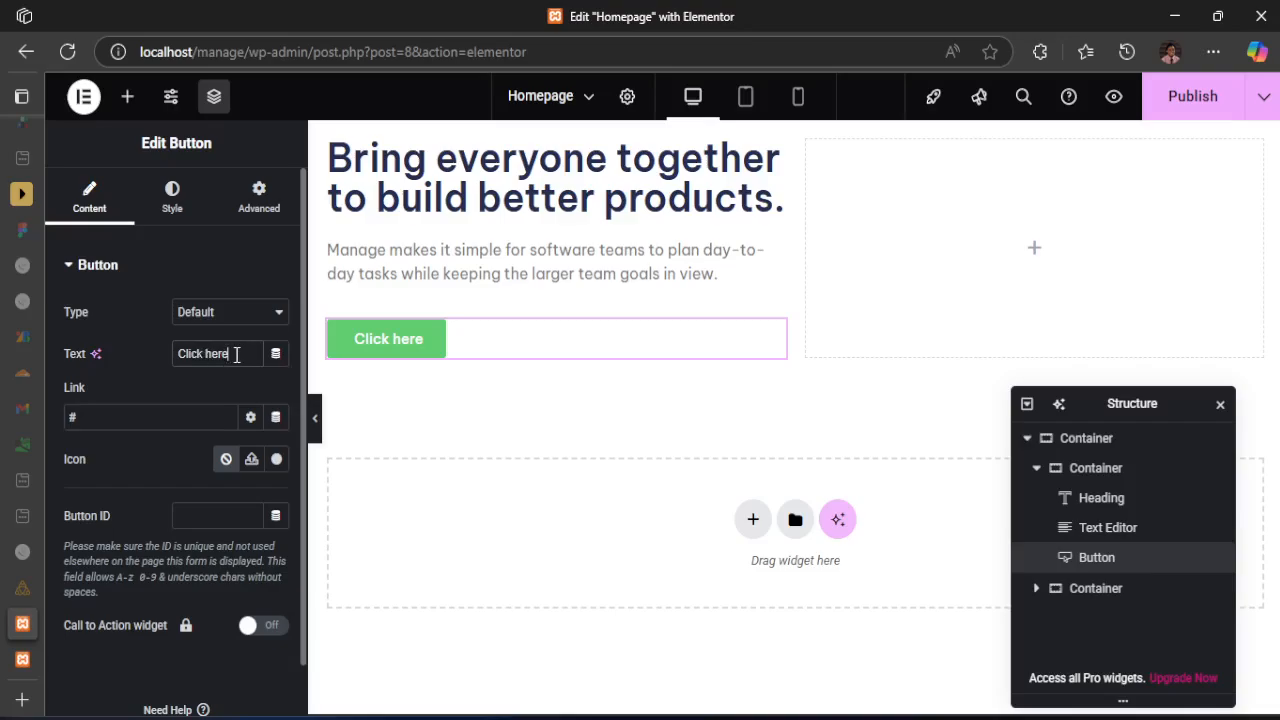
Check the hero button's label in active-states.jpg and set the button text to "Get Started"
left_click_drag(236, 354, 177, 354)
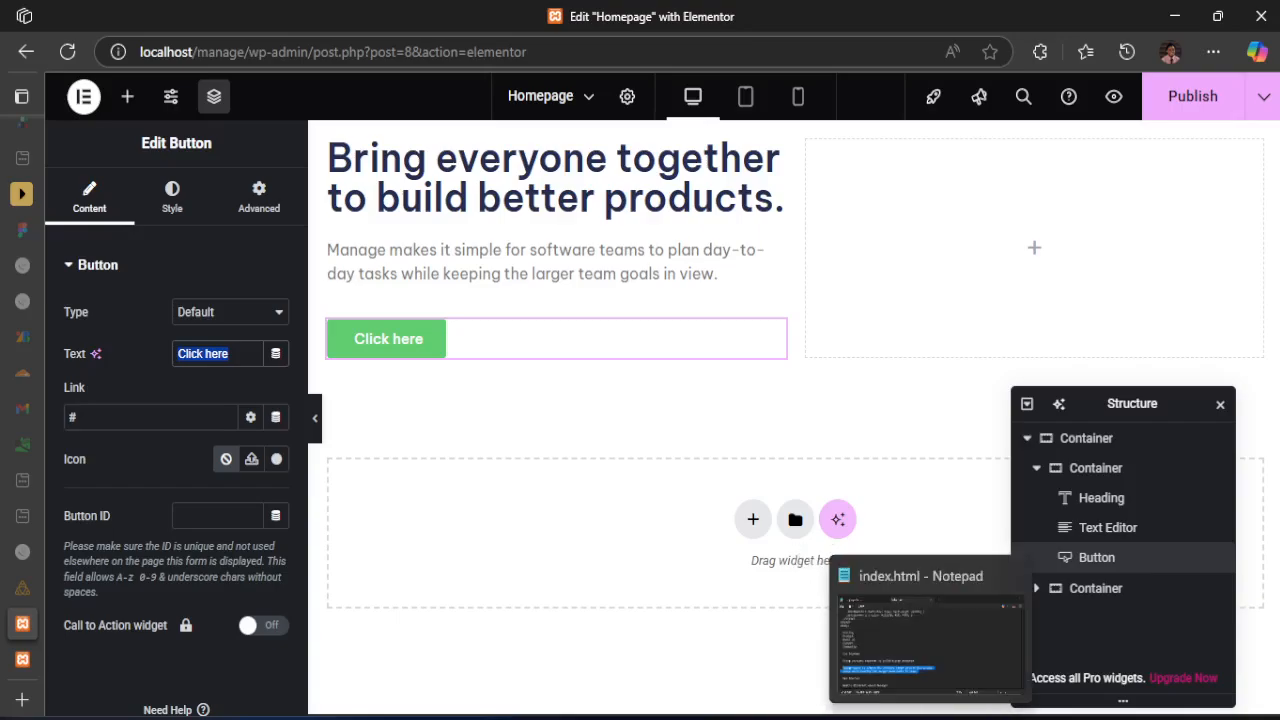
left_click(838, 650)
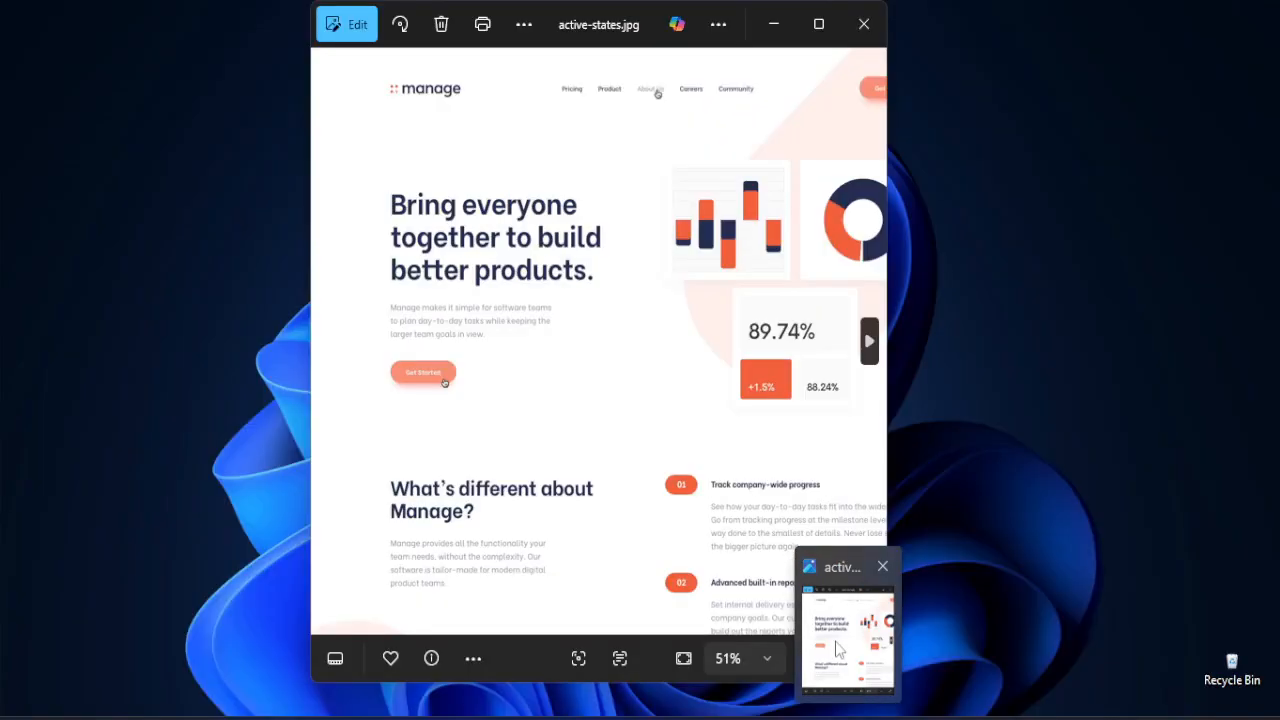
left_click(837, 646)
type("Ge")
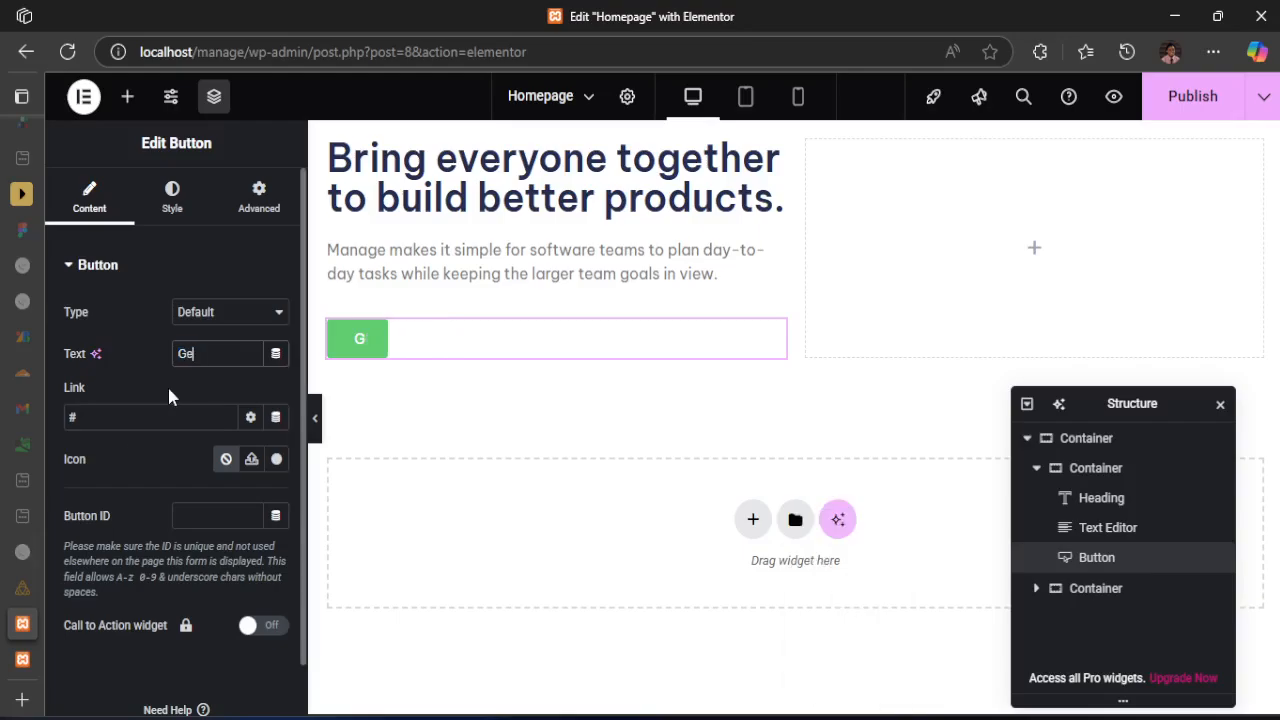
type("t St")
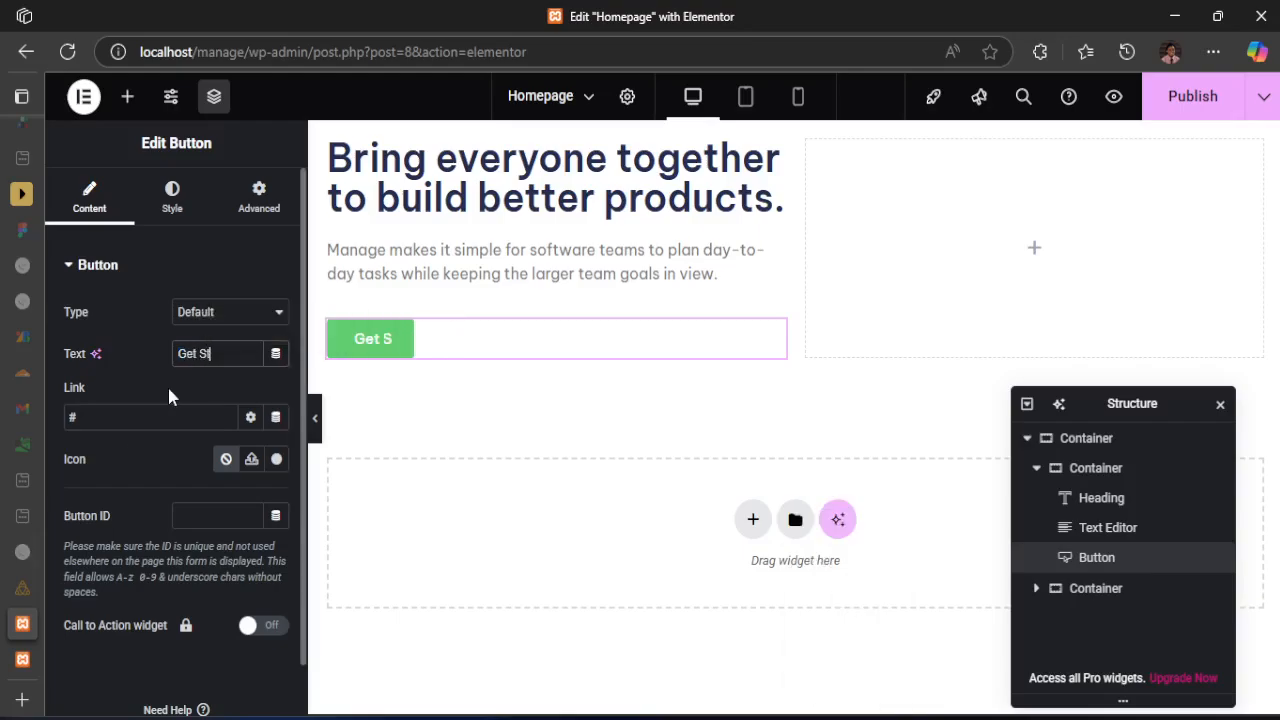
type("arted")
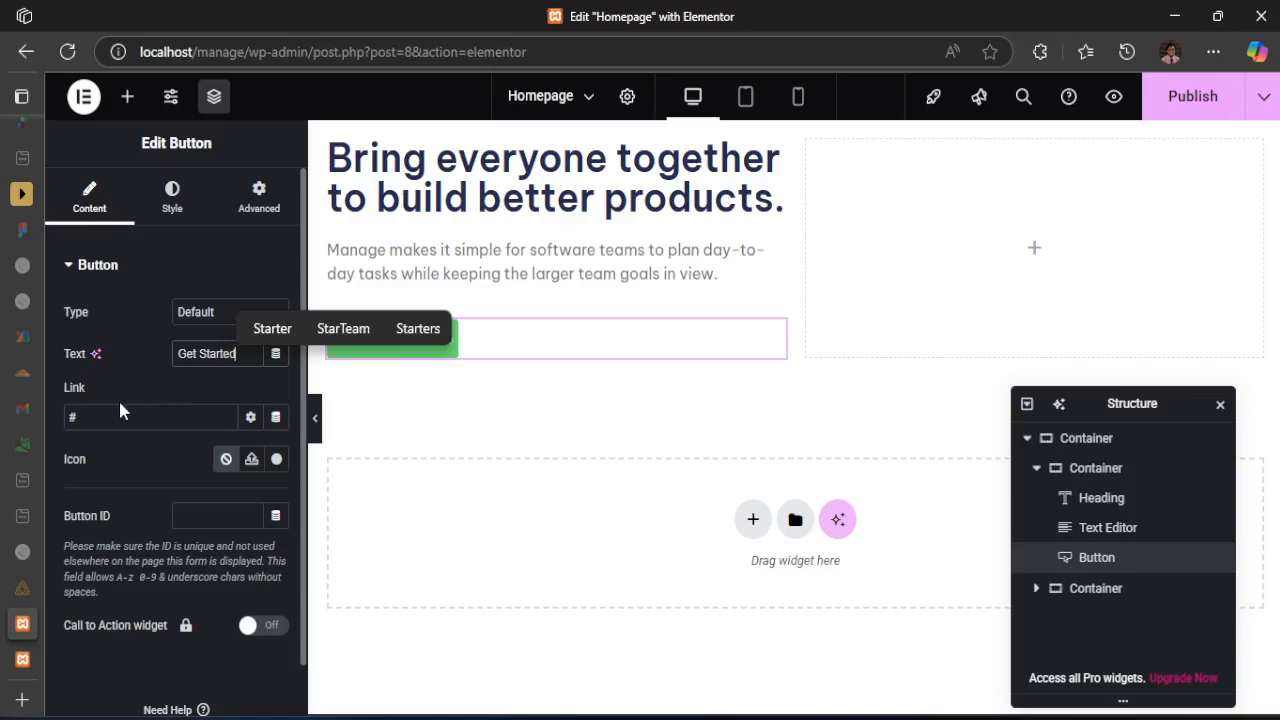
left_click(111, 417)
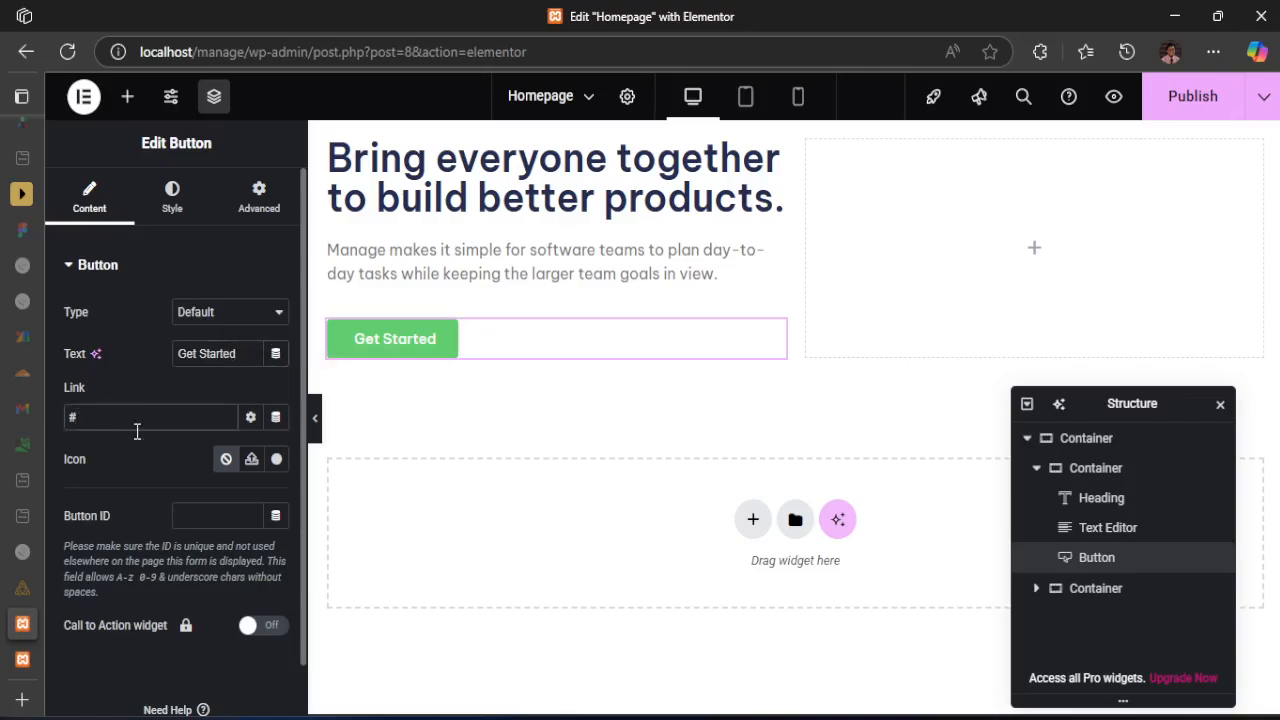
Look through the icon library for the hero button and review the button's normal and hover style settings
left_click(277, 460)
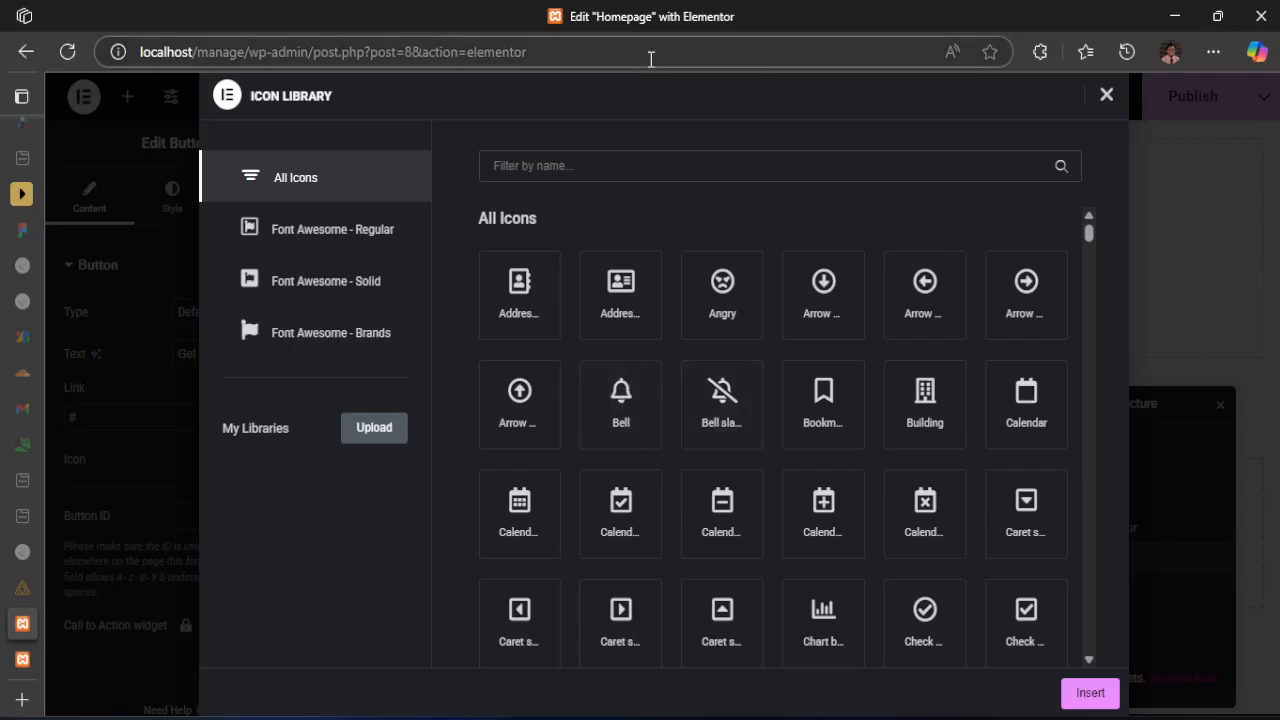
left_click(1105, 96)
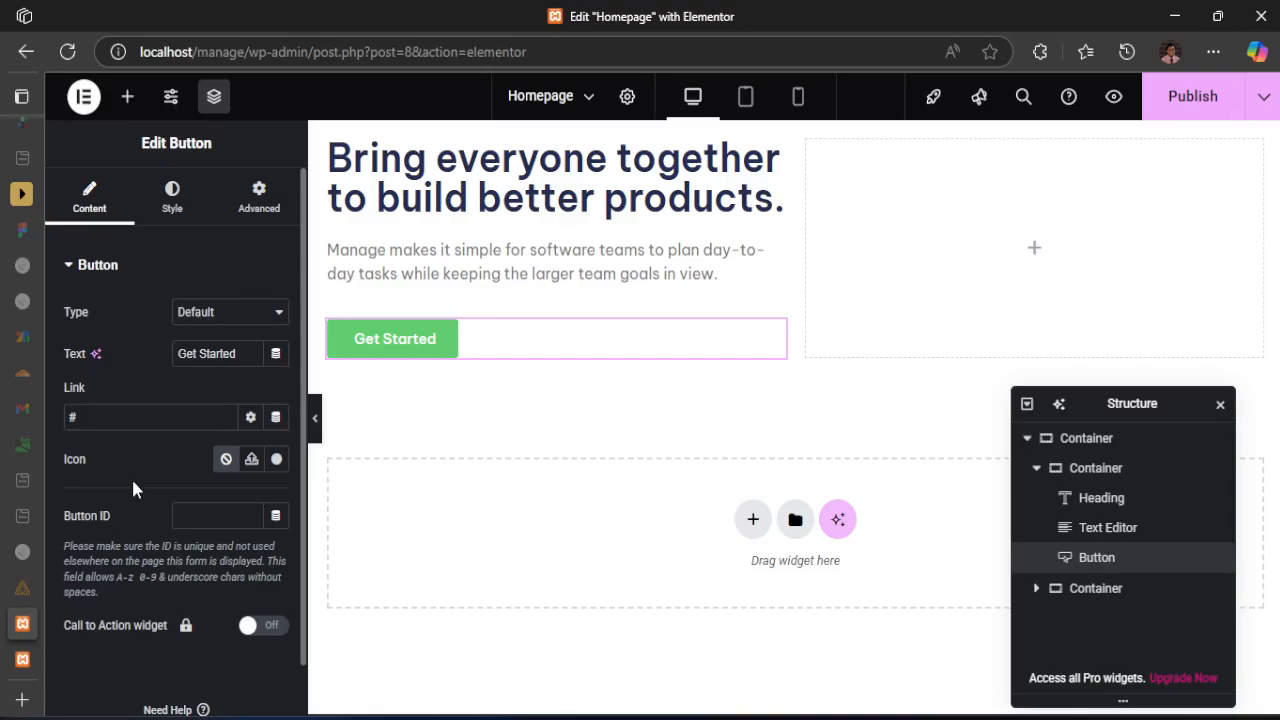
left_click(166, 218)
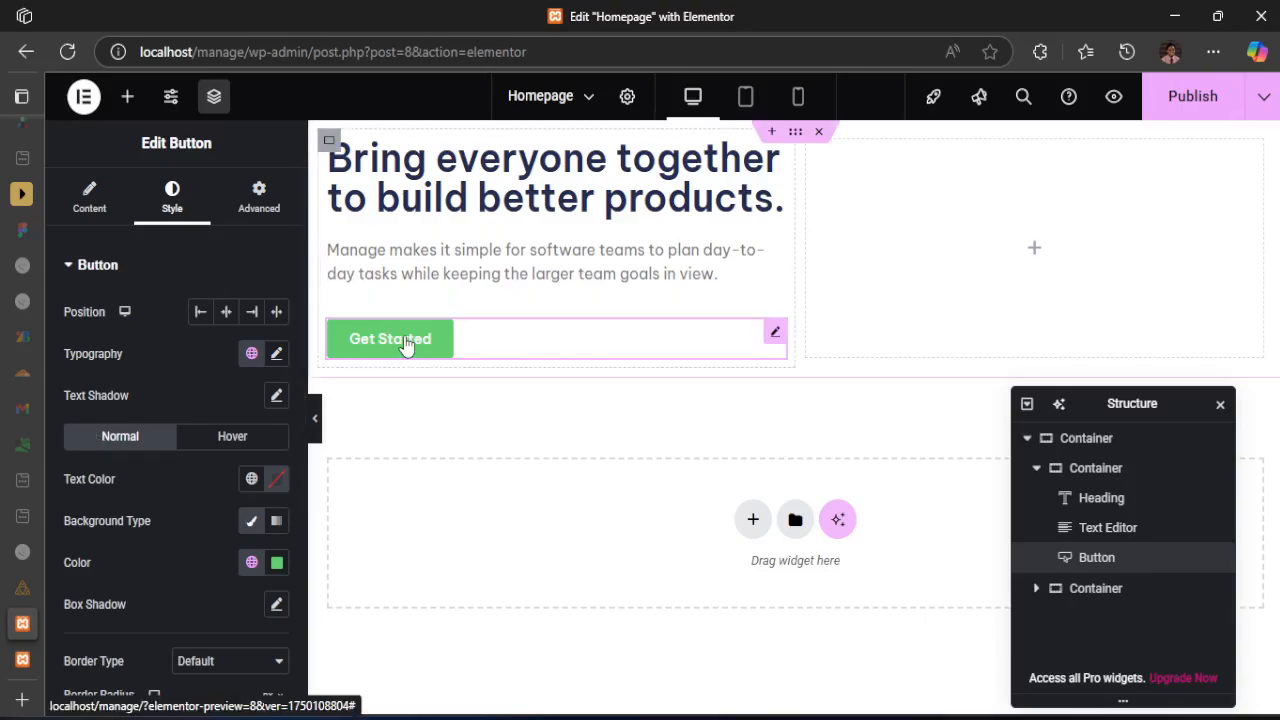
left_click(233, 440)
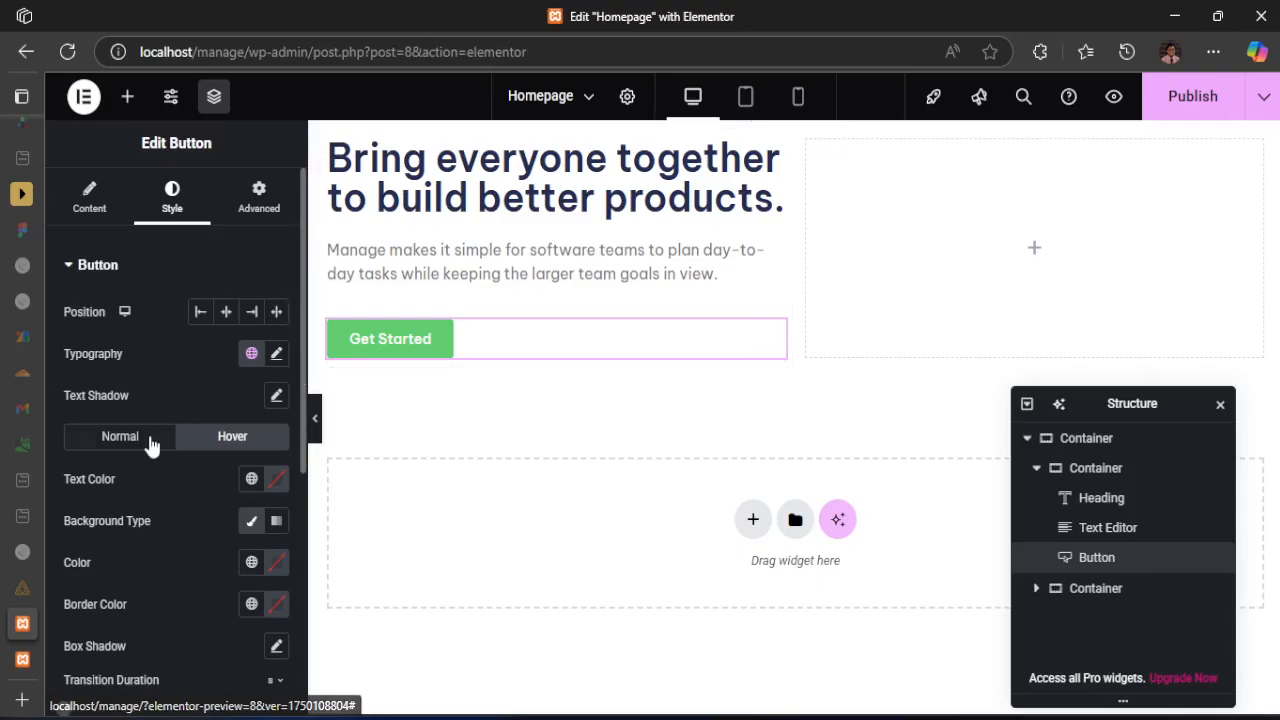
left_click(120, 445)
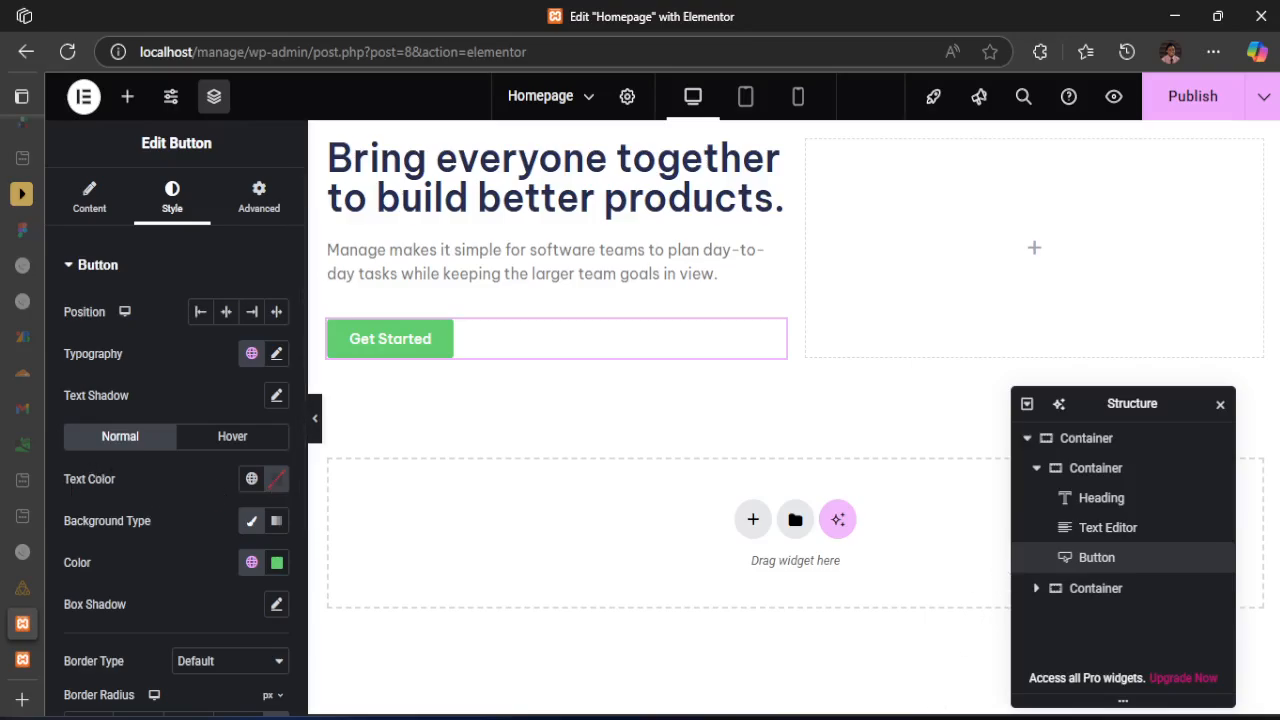
Switch to the image viewer and examine the active state of the hero's Get Started button in active-states.jpg
mouse_move(848, 716)
left_click(838, 626)
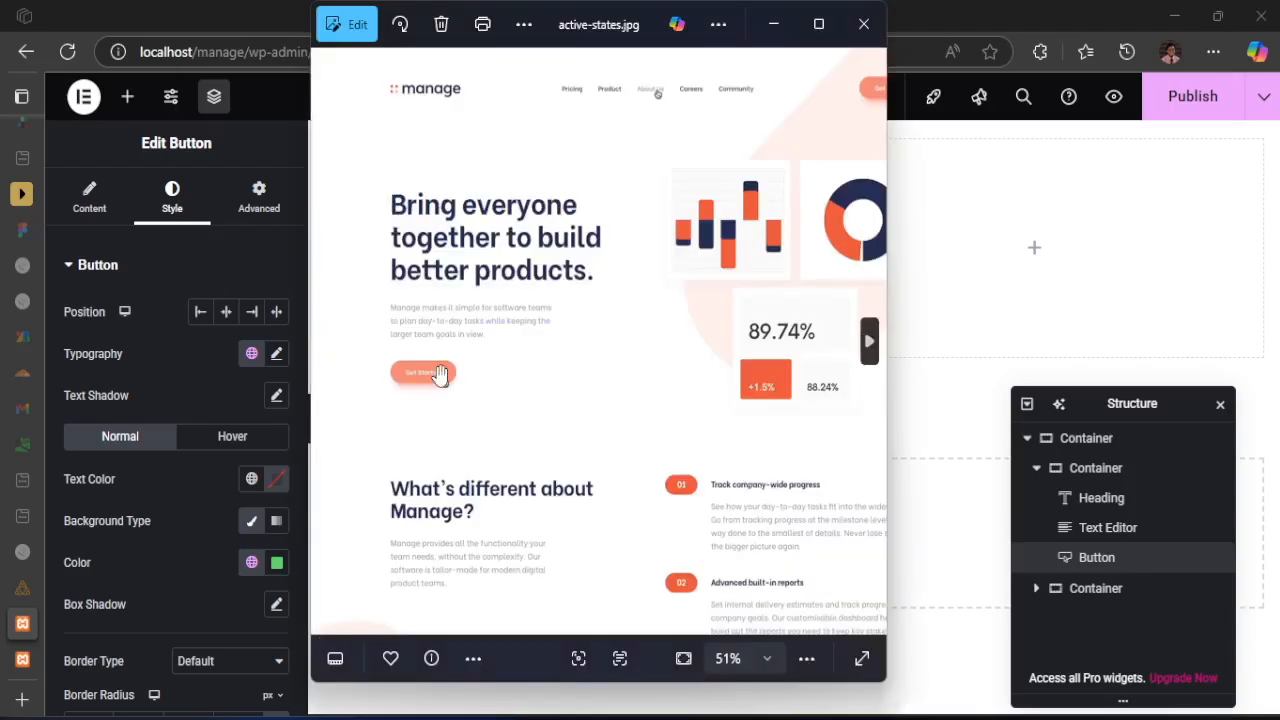
double_click(422, 374)
scroll(405, 362, "up", 5)
left_click_drag(395, 386, 519, 393)
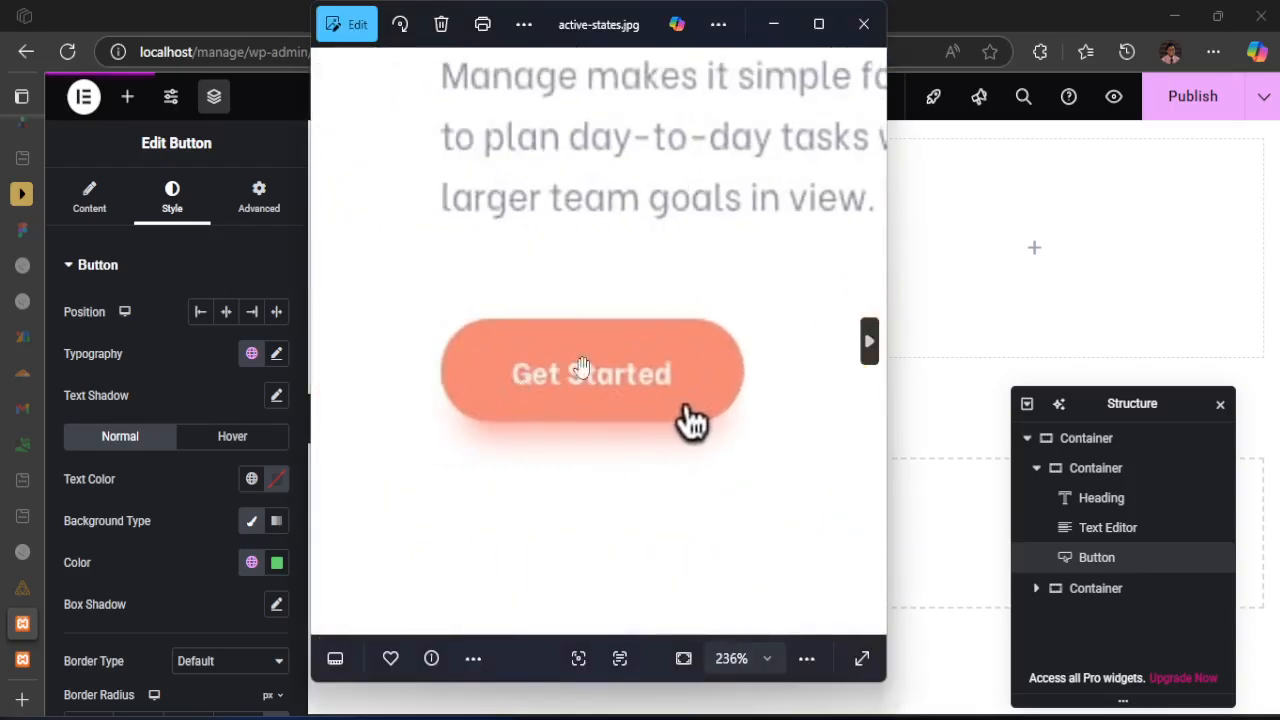
Compare active-states.jpg with desktop-design.jpg and examine the normal state of the hero's Get Started button up close
left_click(870, 343)
scroll(470, 172, "up", 8)
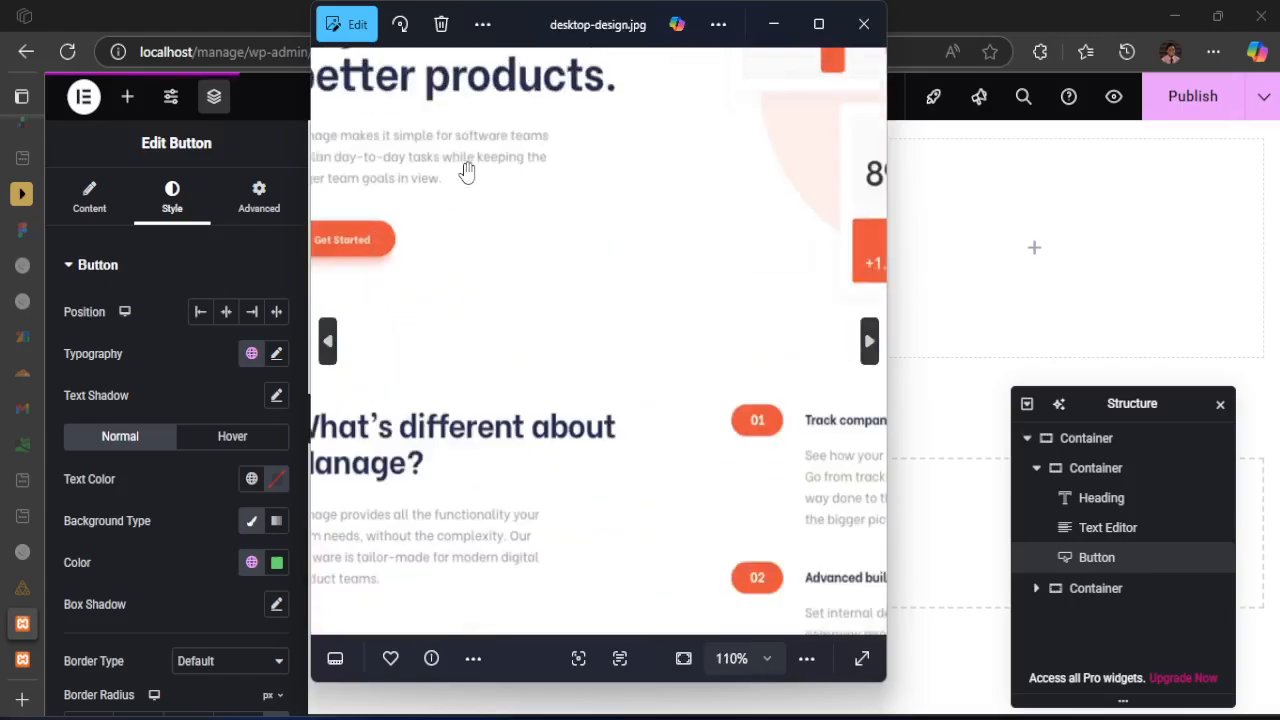
key("Right")
scroll(501, 173, "up", 3)
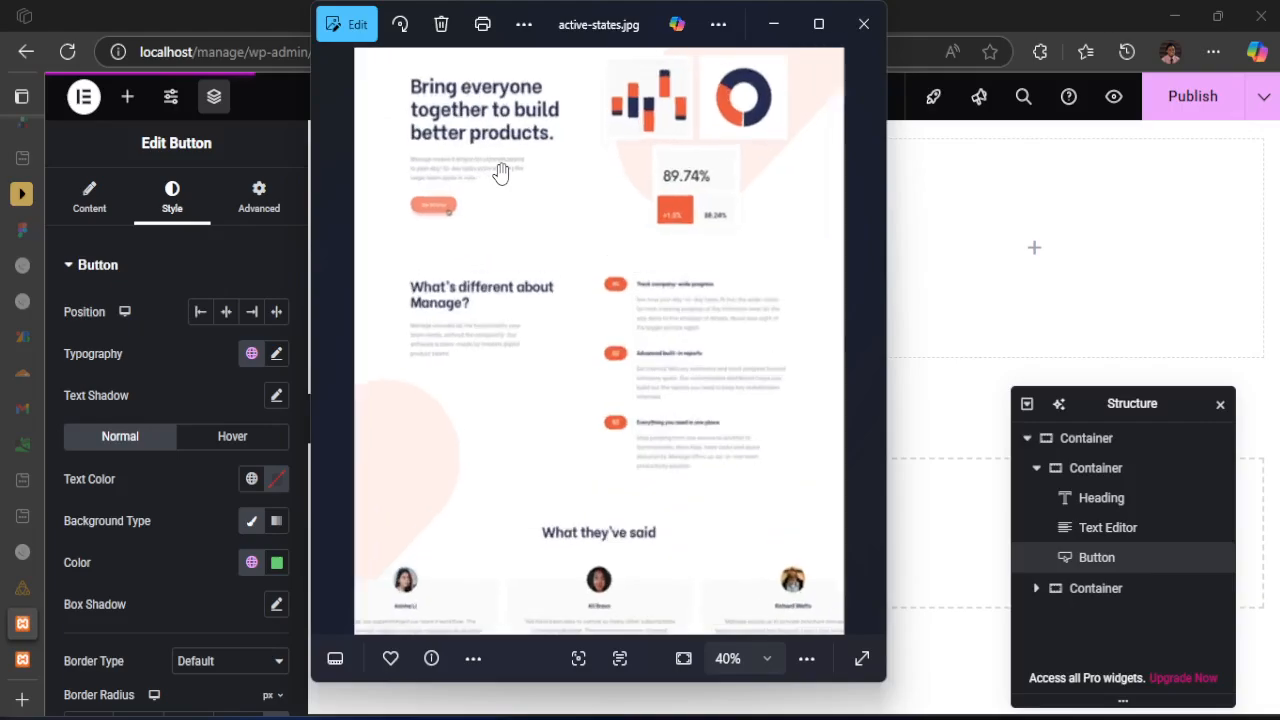
left_click(868, 345)
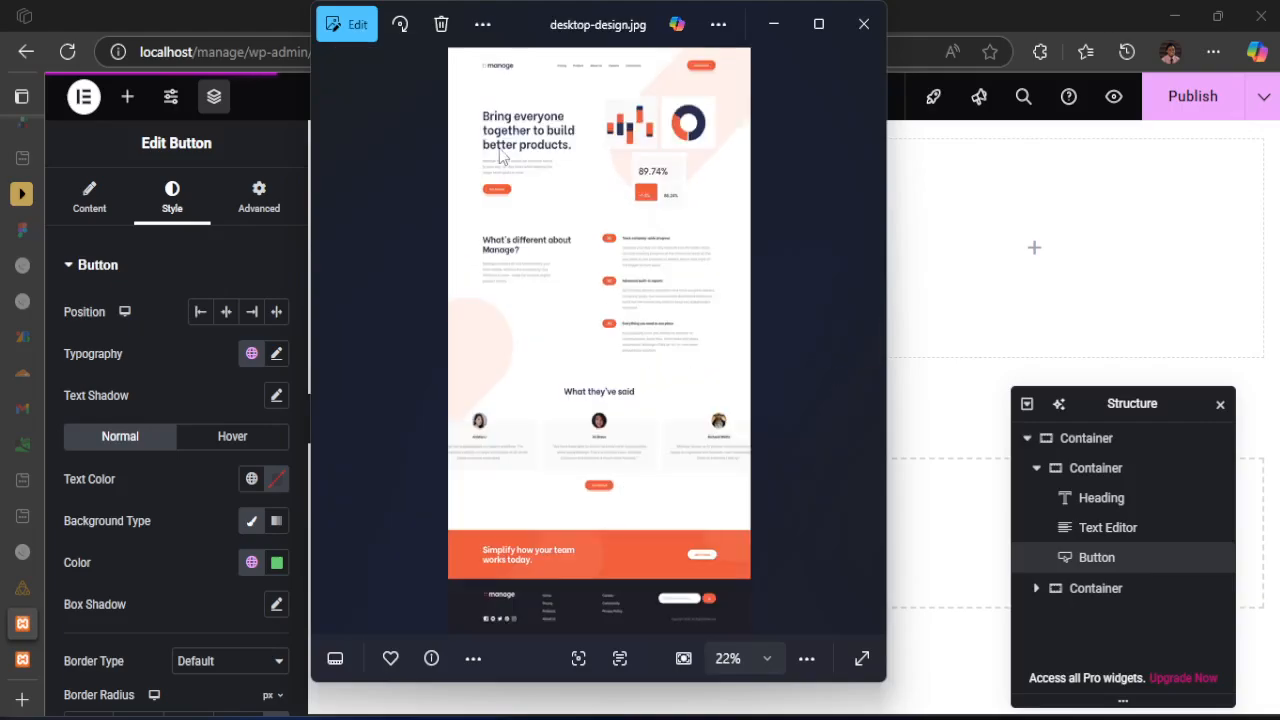
scroll(486, 166, "up", 7)
scroll(440, 198, "up", 2)
left_click(329, 341)
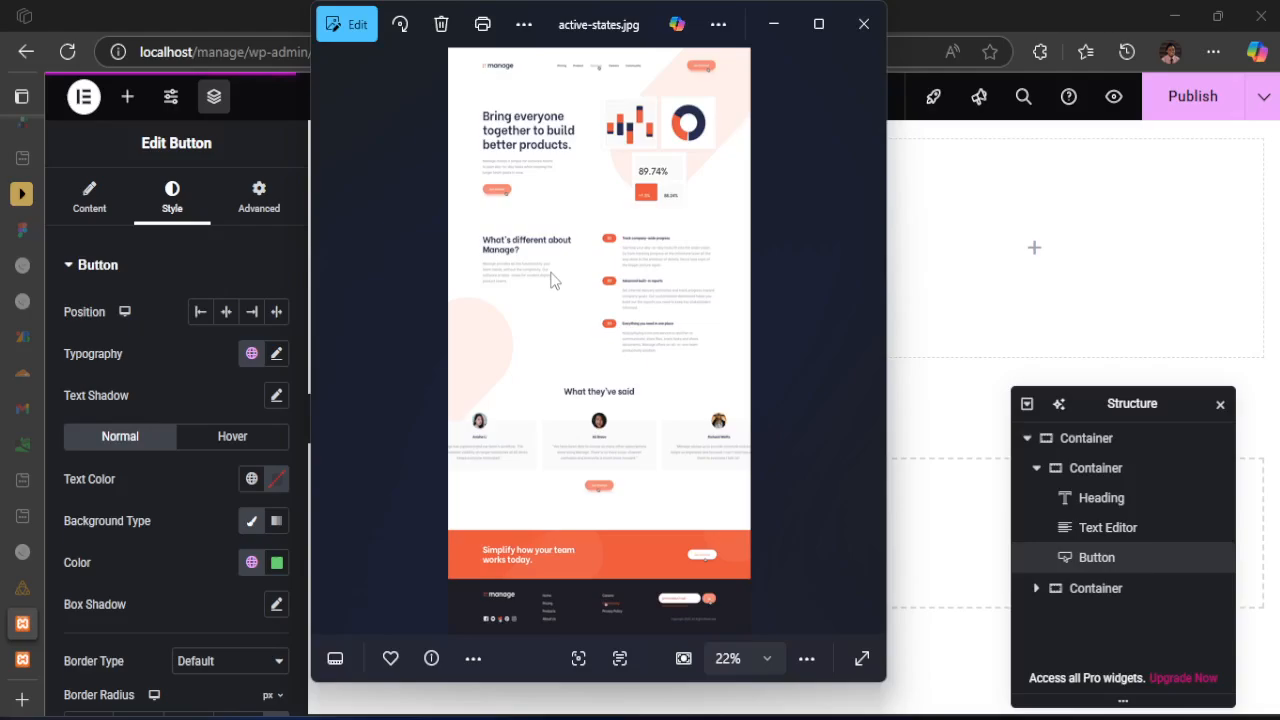
left_click(868, 341)
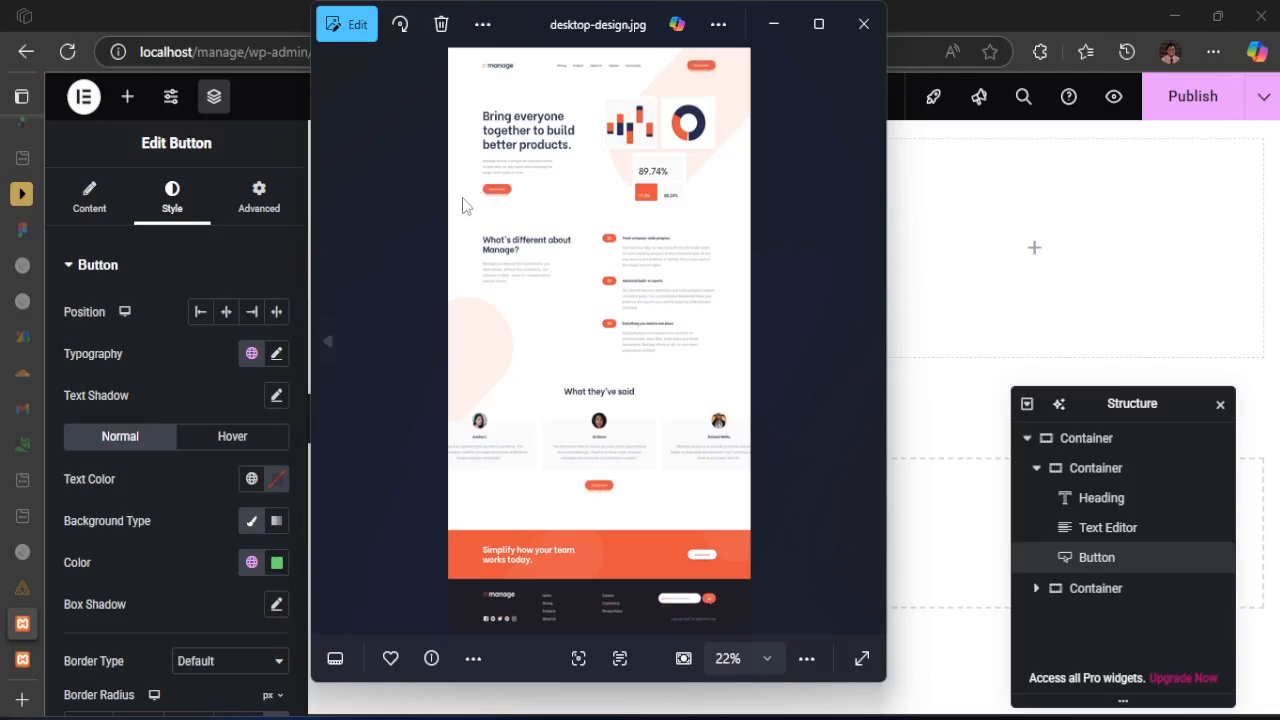
scroll(463, 206, "up", 7)
left_click_drag(722, 344, 799, 364)
left_click_drag(451, 374, 494, 374)
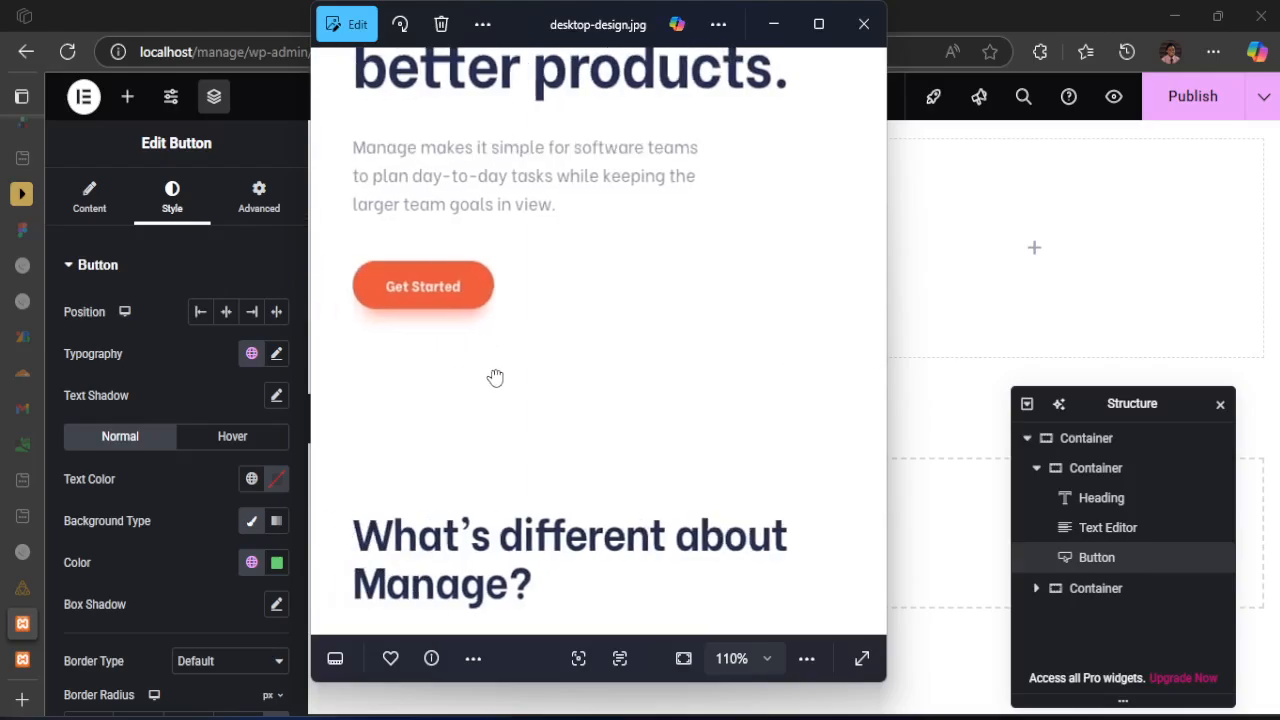
scroll(405, 263, "up", 2)
scroll(405, 263, "up", 2)
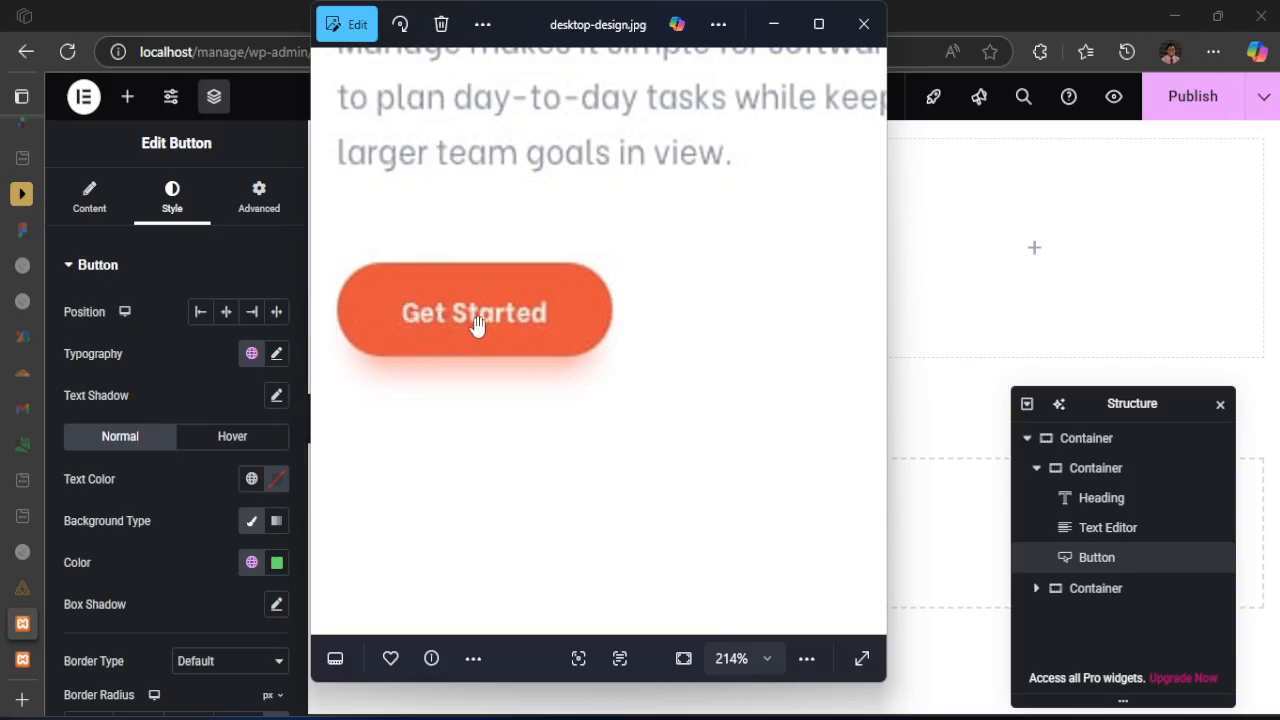
Switch back to Elementor and set the hero button's normal text color to the global color VeryPaleRed
left_click(253, 483)
left_click(253, 481)
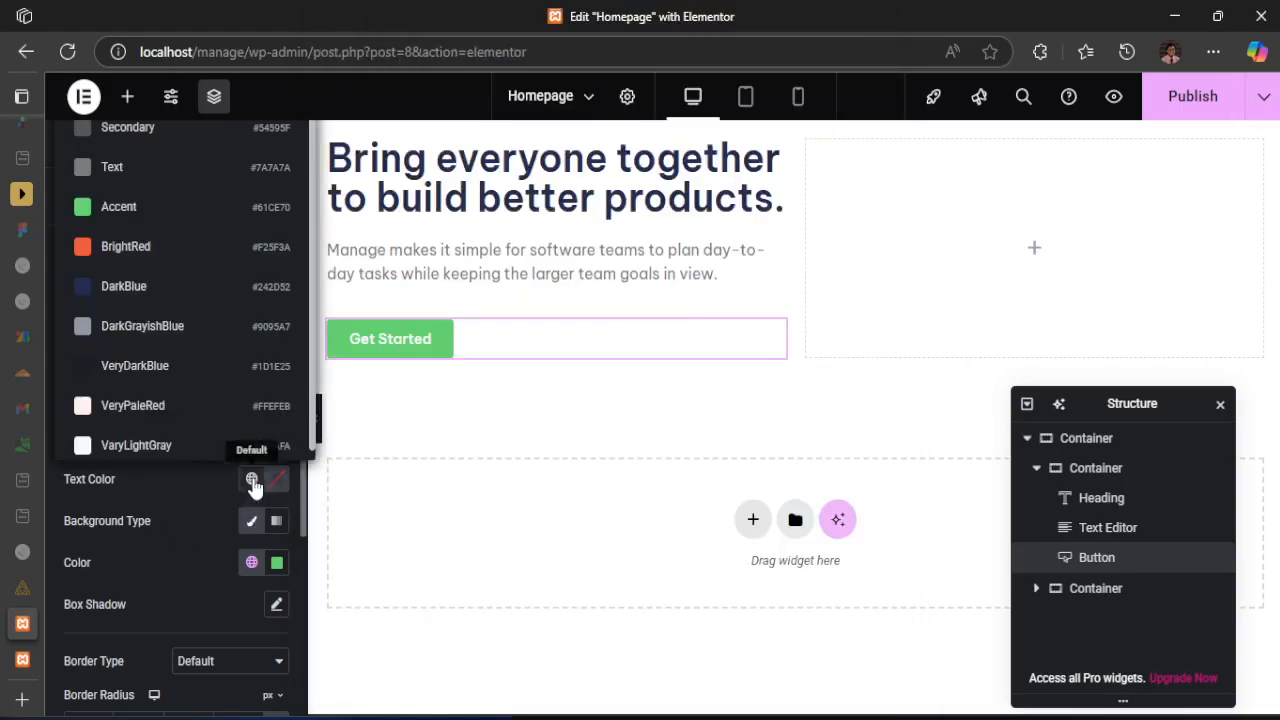
left_click(132, 408)
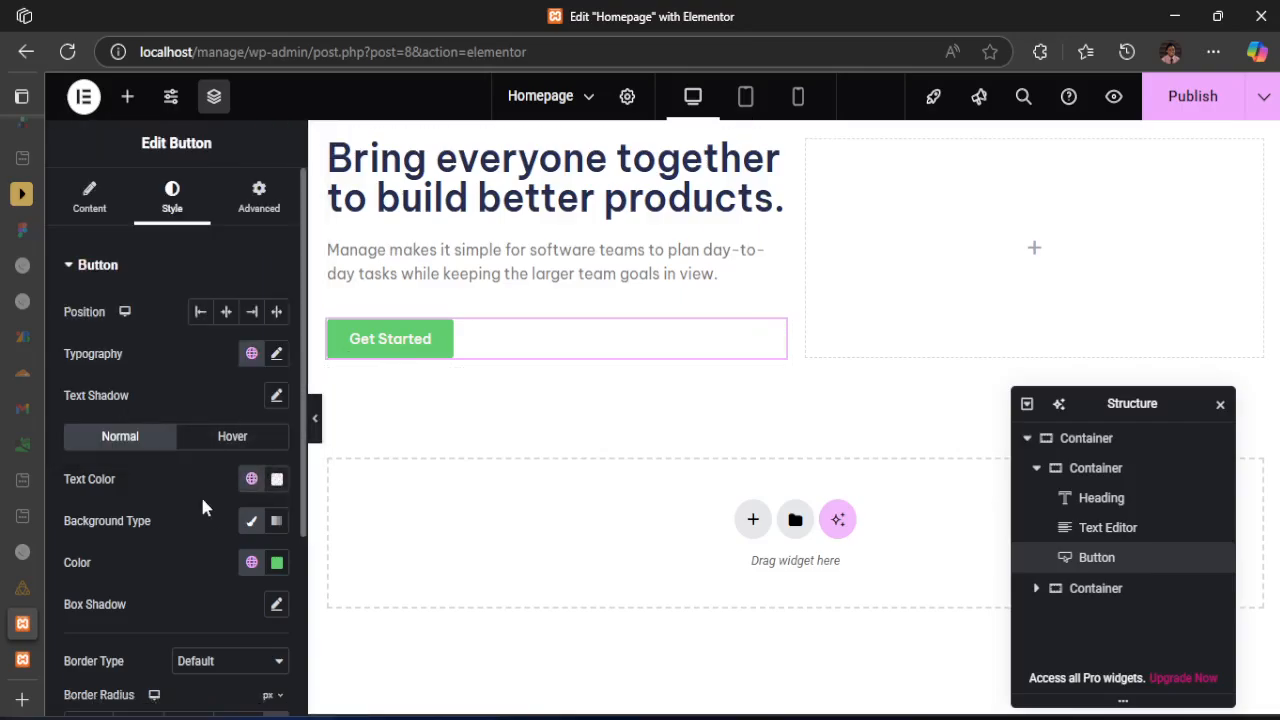
Try a gradient background on the hero button, return to the classic type and set its color to the global color BrightRed
left_click(277, 522)
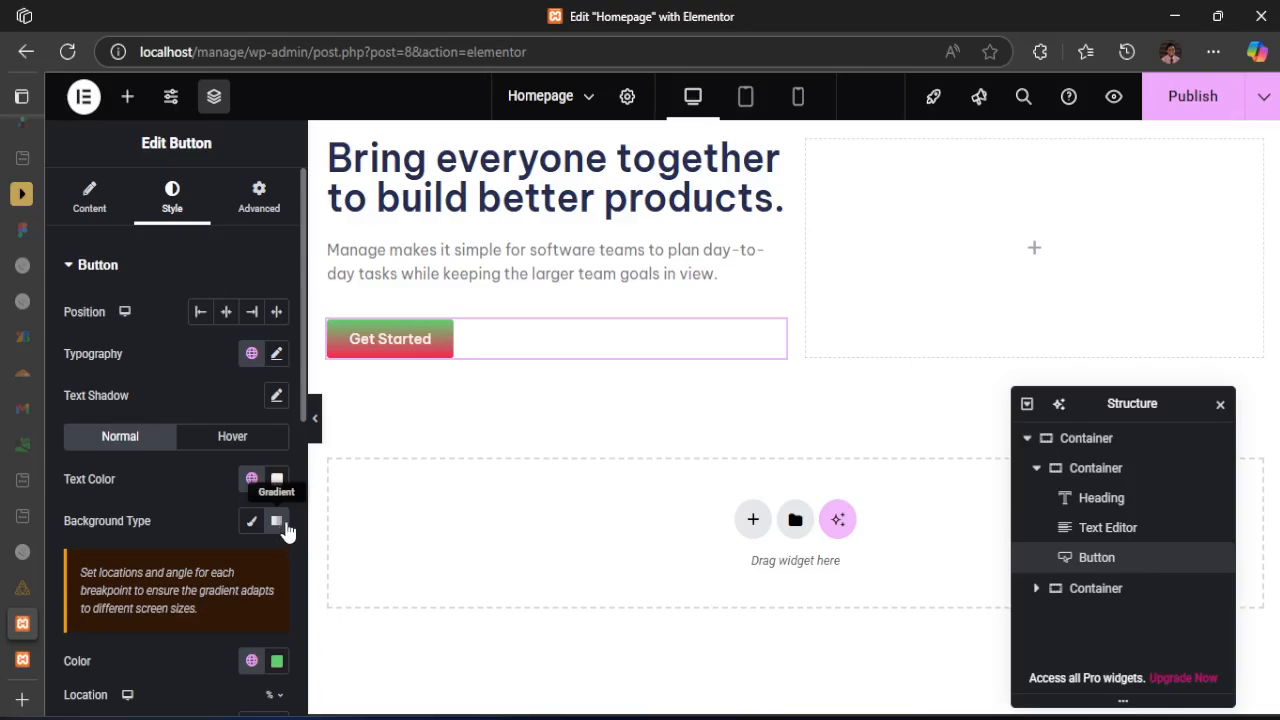
left_click(252, 524)
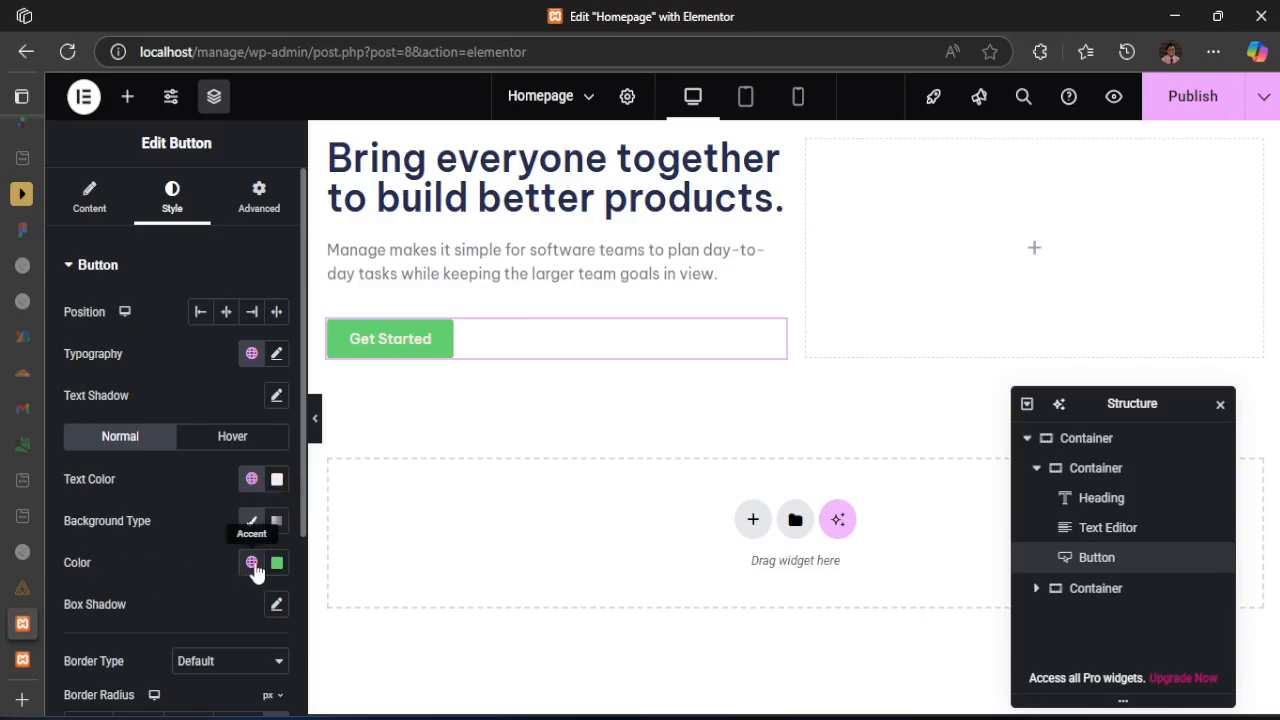
left_click(281, 566)
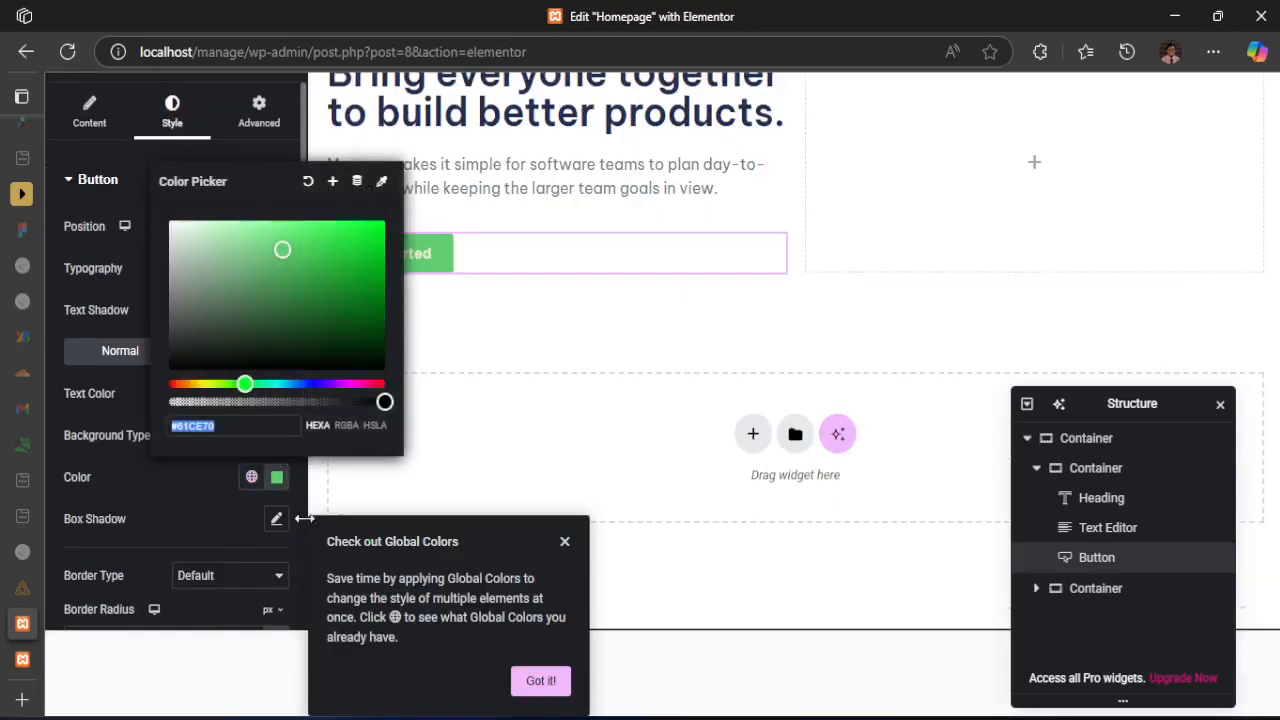
left_click(206, 485)
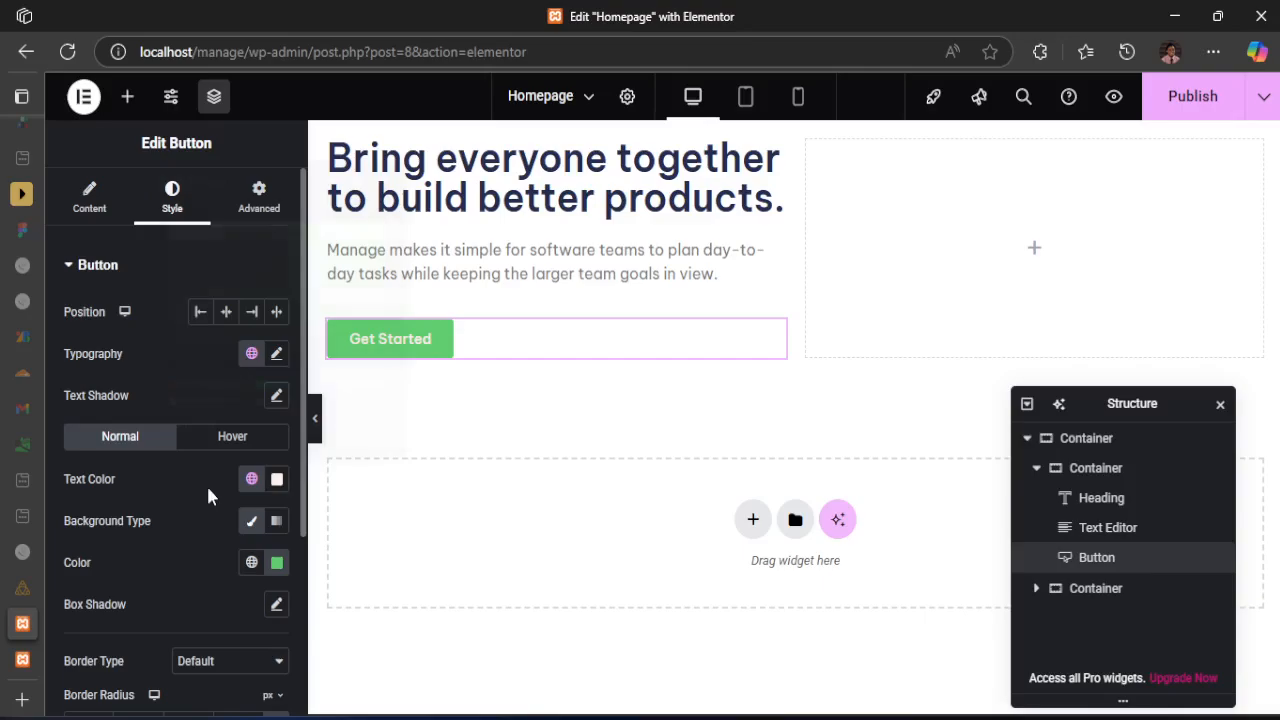
left_click(252, 563)
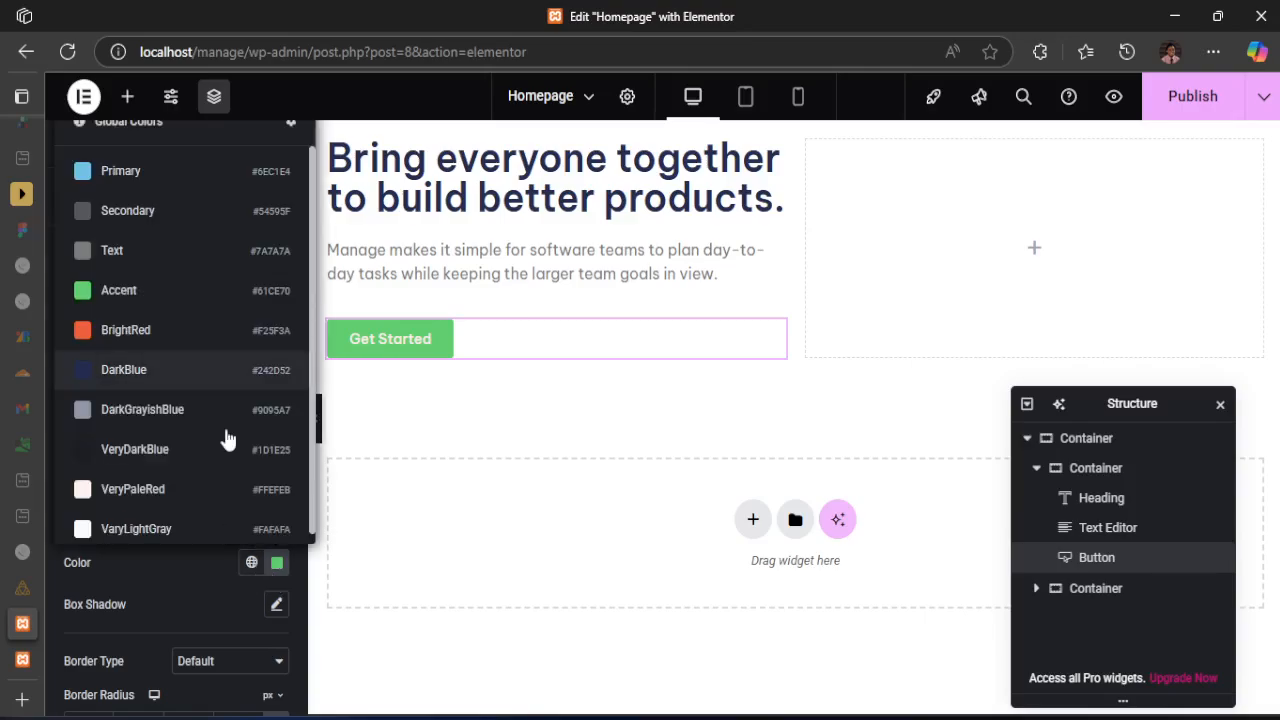
left_click(140, 337)
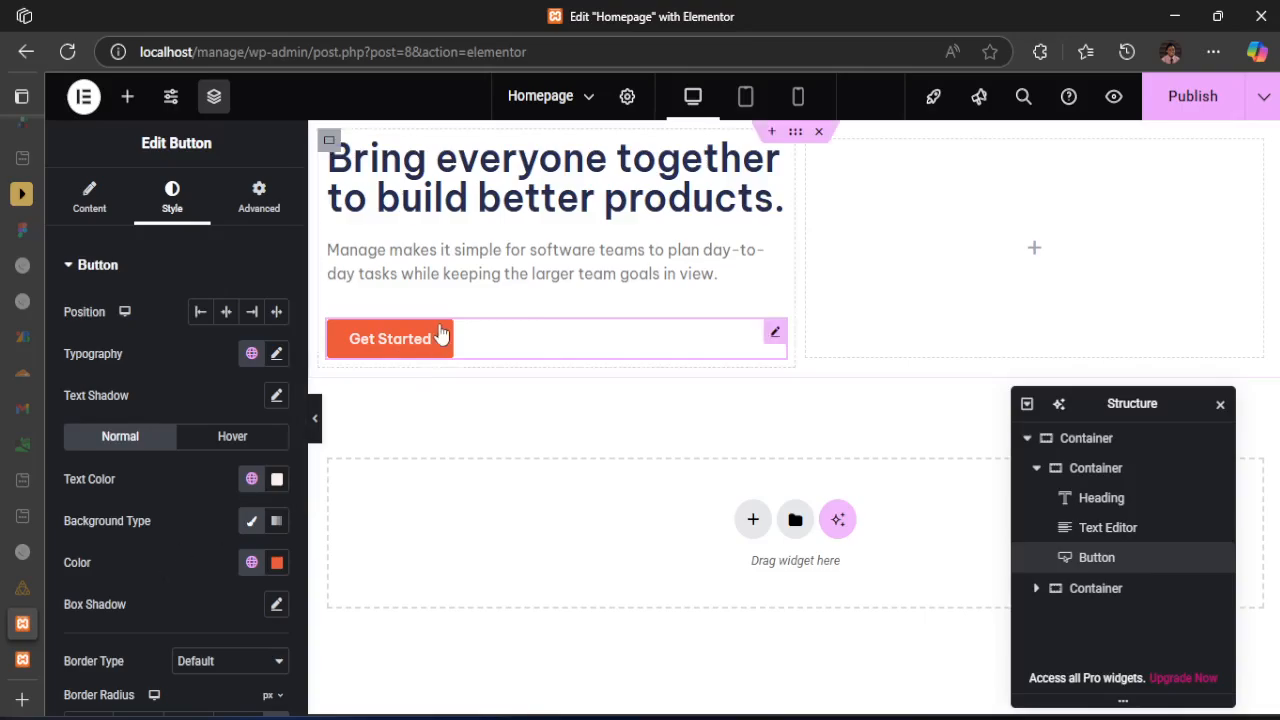
Check the button's corner shape in desktop-design.jpg and set the hero button's border radius to 50 px on all corners
scroll(104, 503, "down", 1)
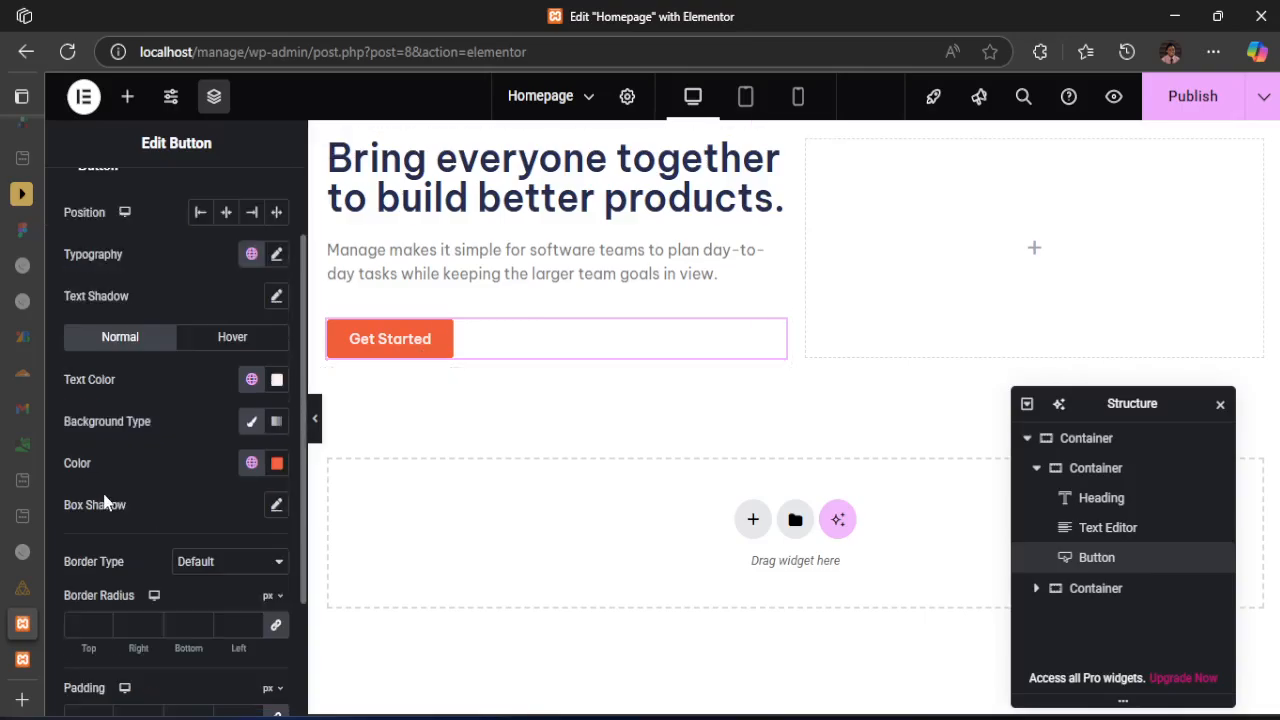
scroll(104, 502, "down", 1)
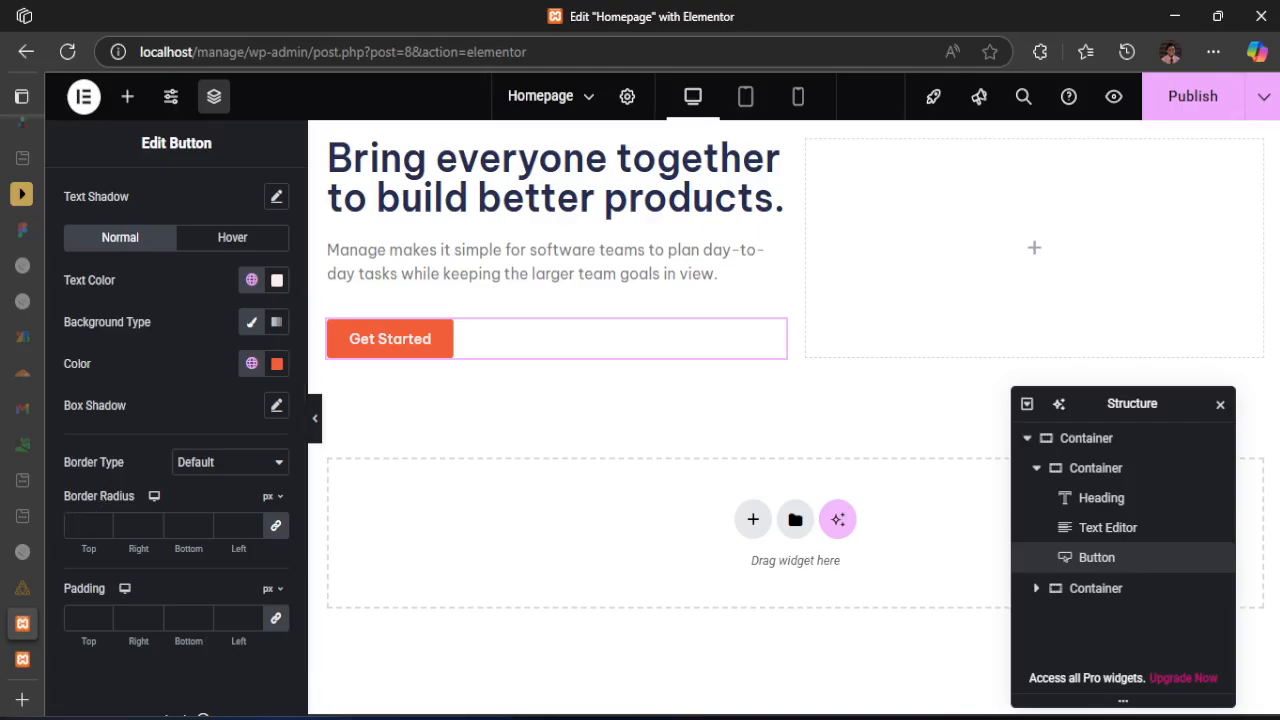
left_click(886, 717)
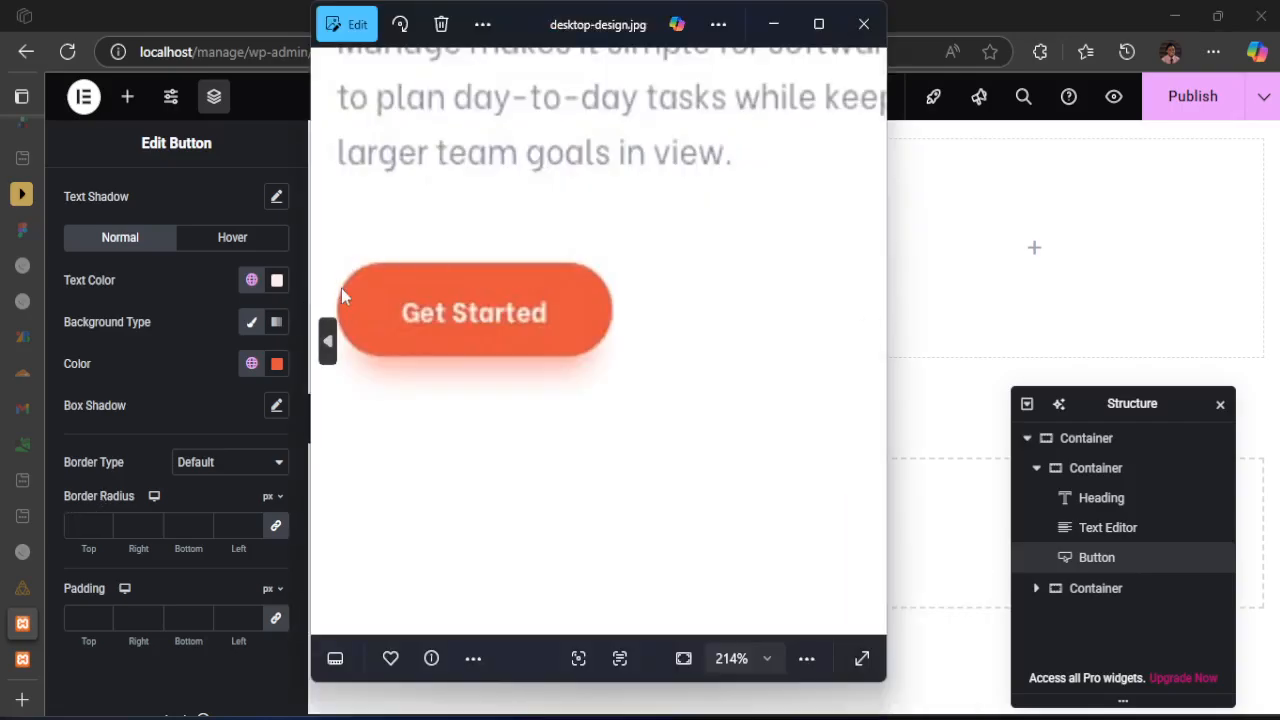
left_click(198, 20)
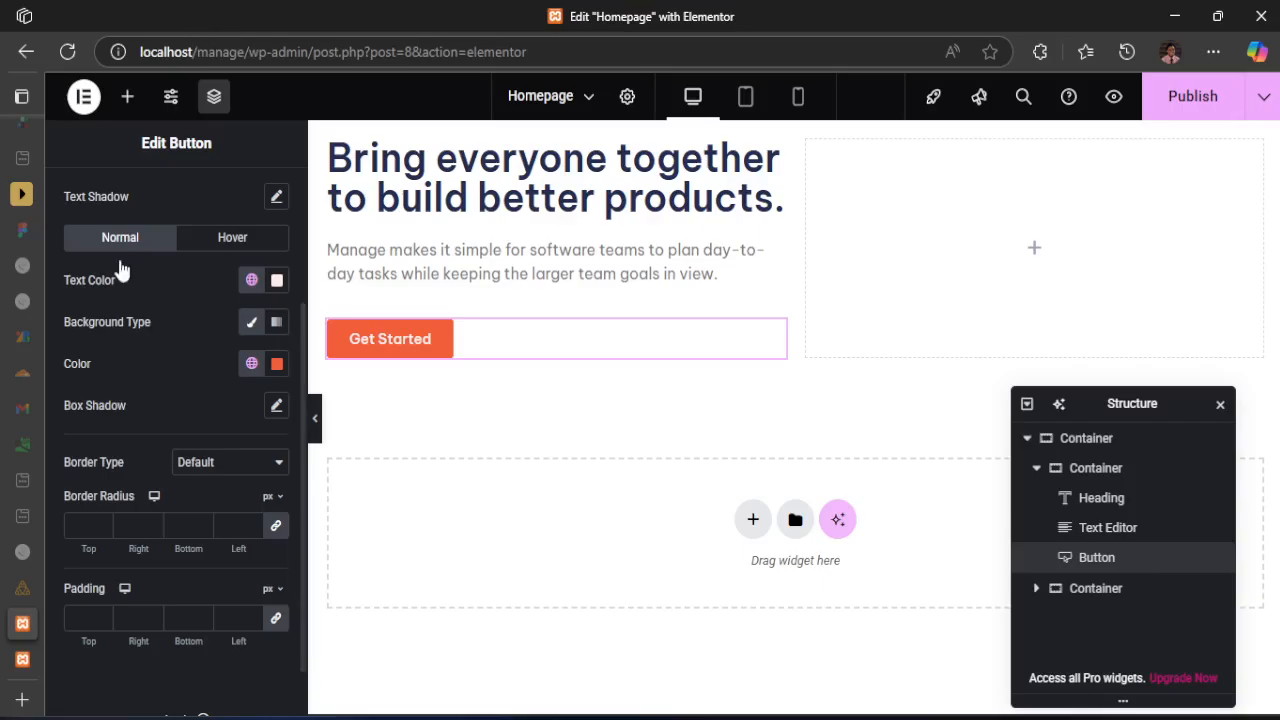
left_click(85, 524)
type("50")
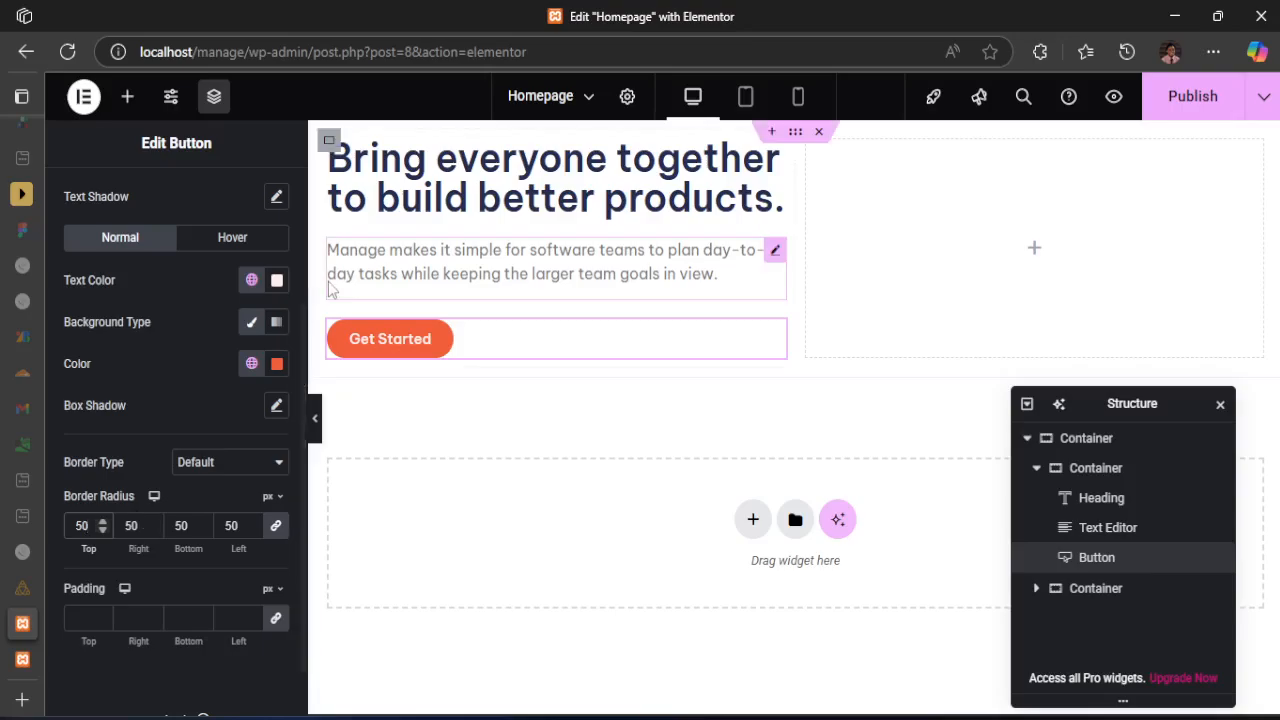
left_click(97, 678)
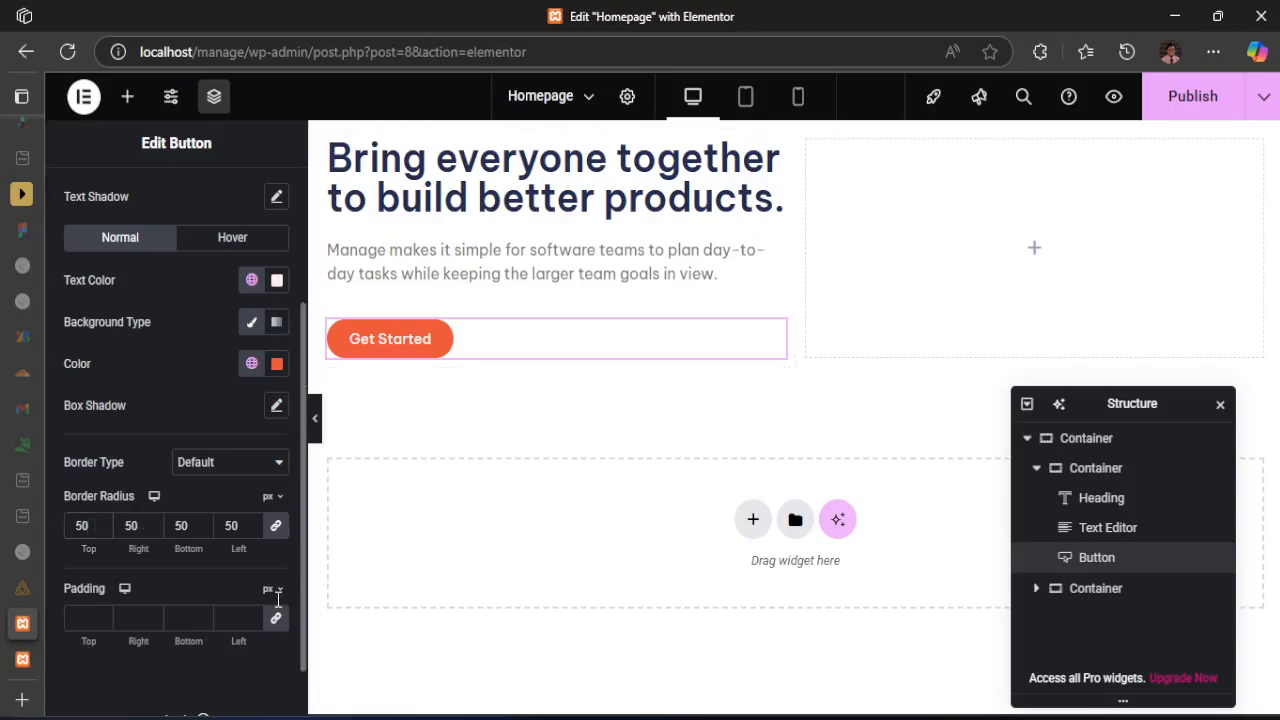
Check the button's shadow in desktop-design.jpg, add a box shadow to the hero button and try a dark red shadow color
mouse_move(889, 716)
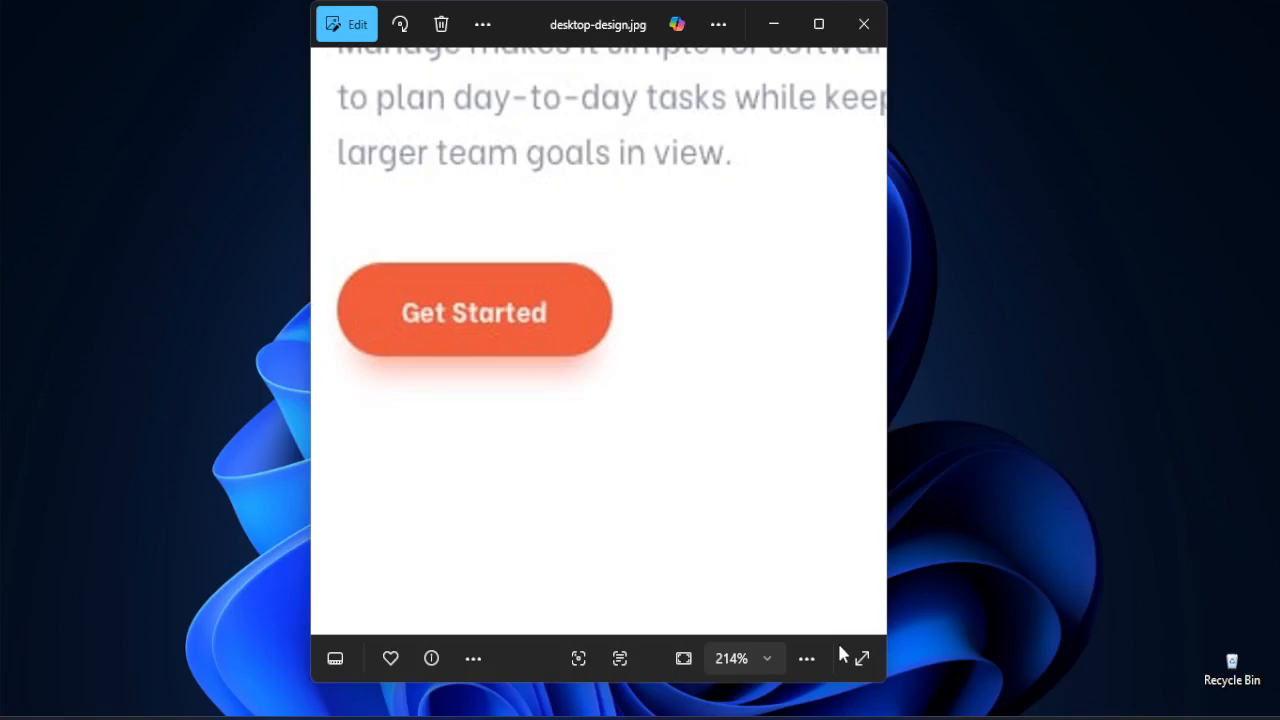
left_click(840, 640)
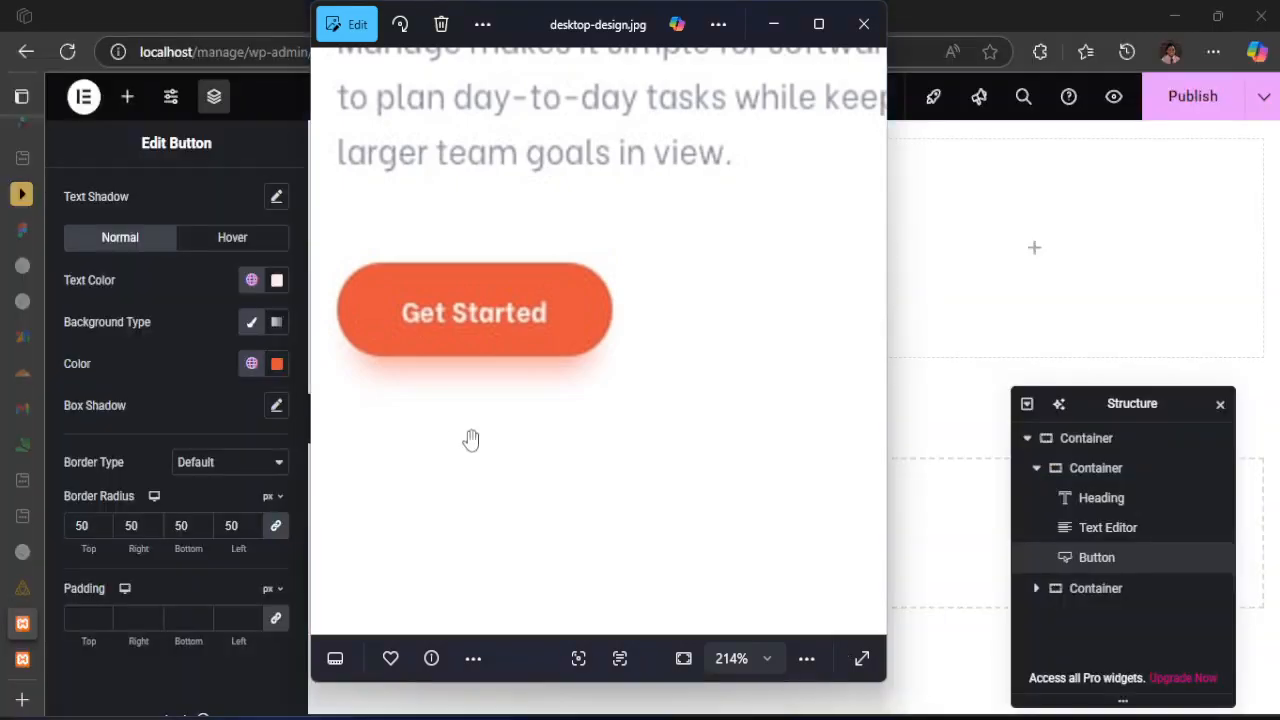
left_click(125, 8)
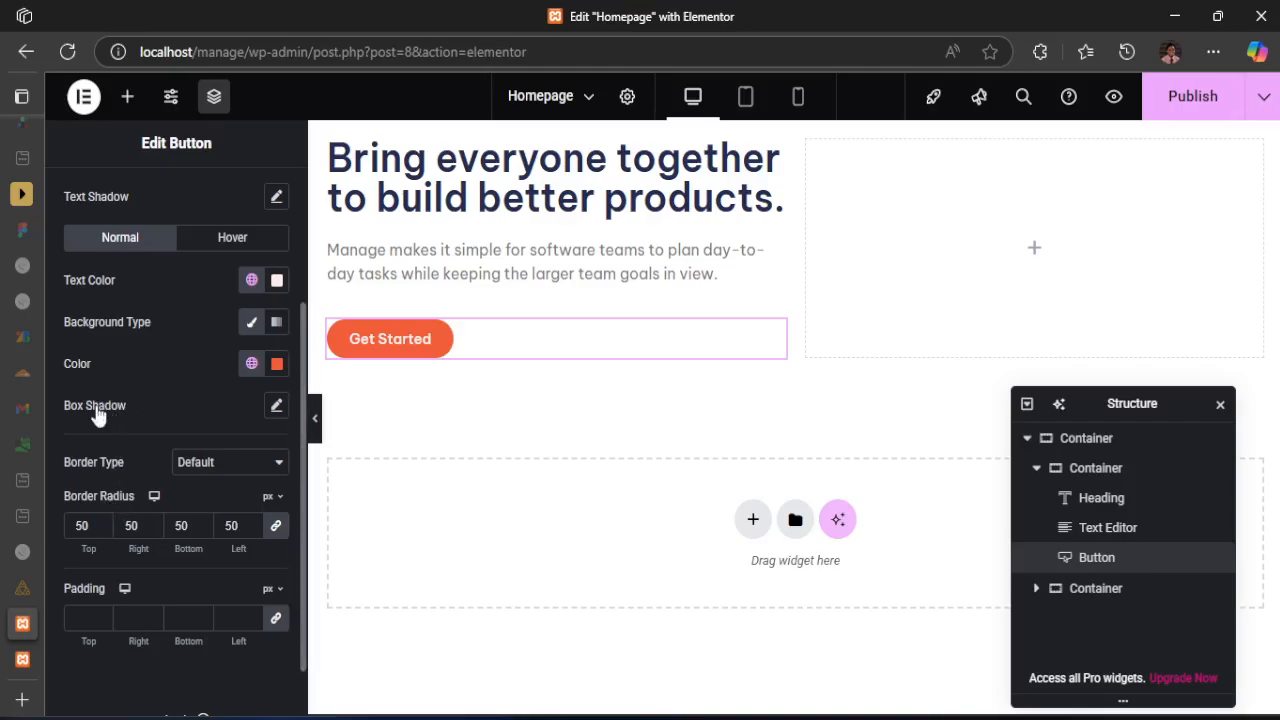
left_click(276, 407)
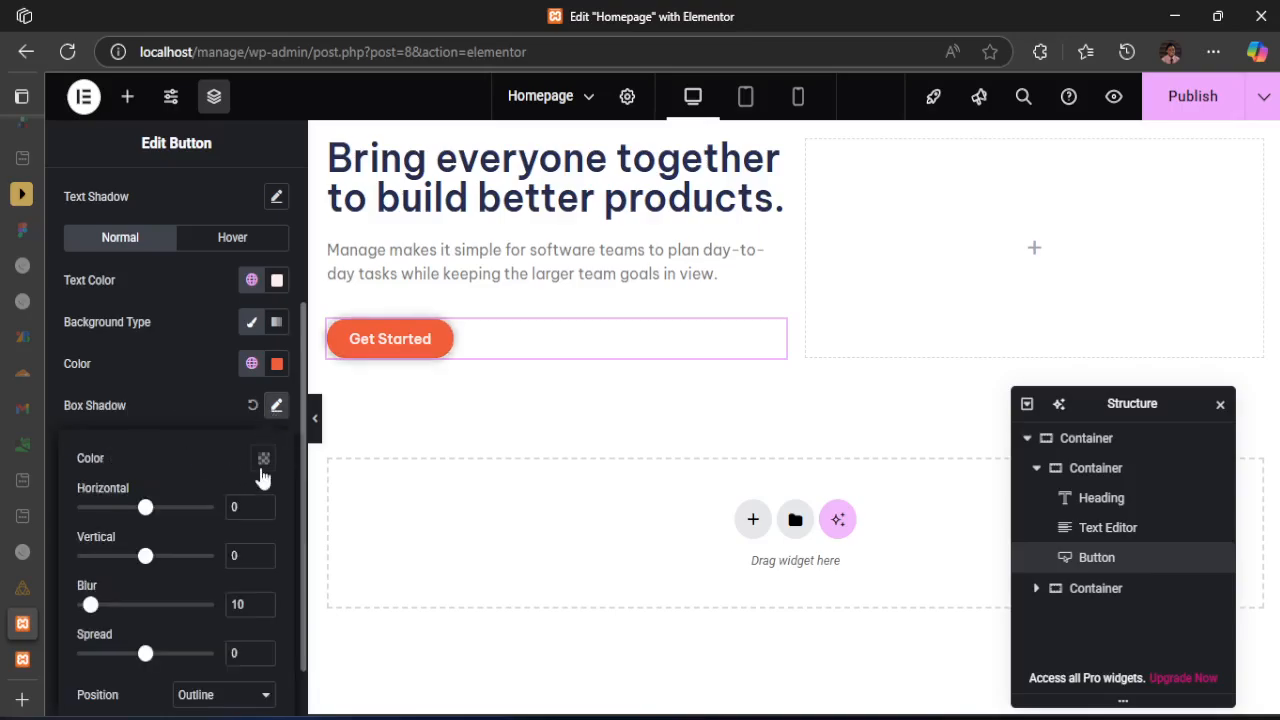
left_click(263, 462)
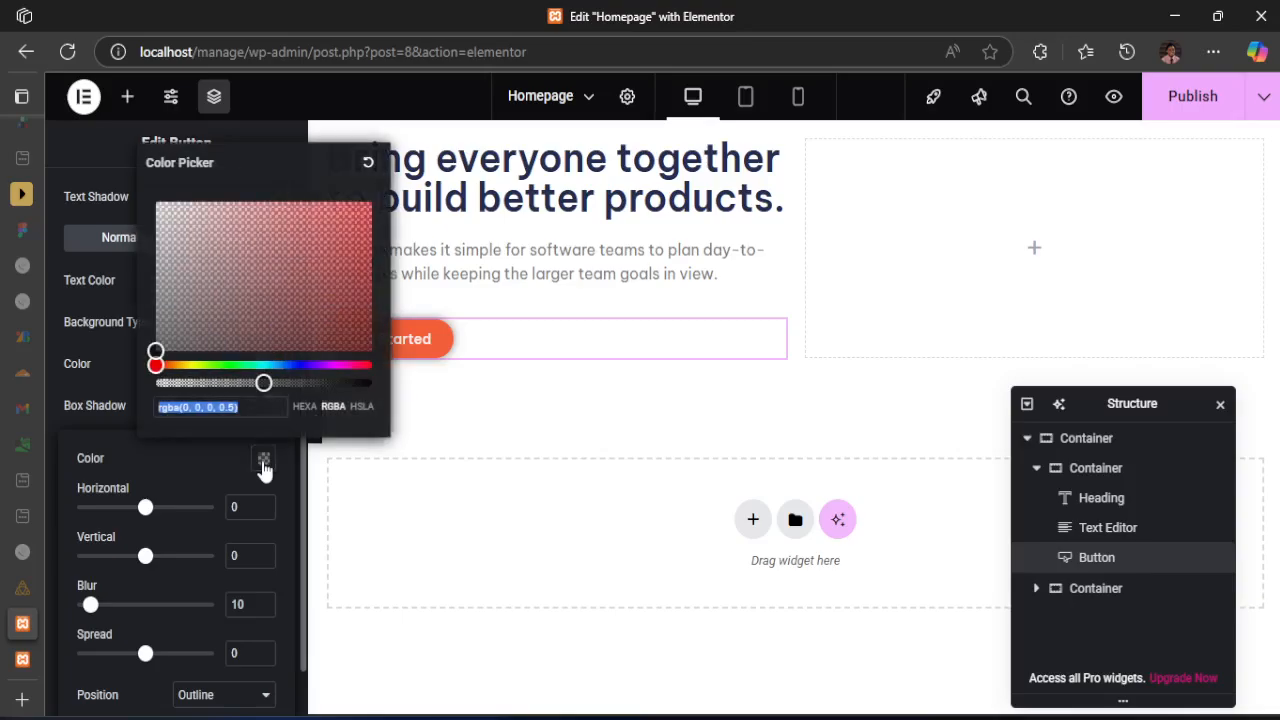
left_click(321, 307)
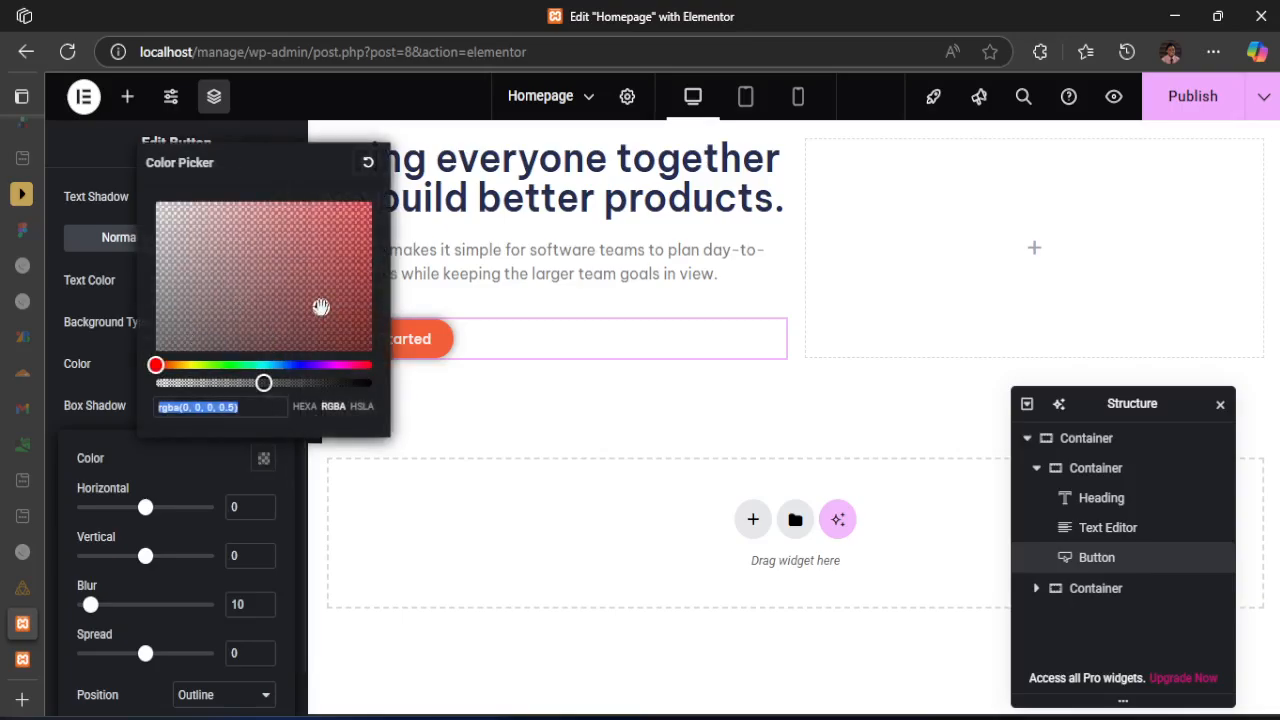
left_click(112, 436)
Offset the hero button's box shadow by 2 horizontally and 10 vertically
left_click_drag(145, 507, 175, 508)
mouse_move(146, 560)
left_mouse_down()
mouse_move(114, 558)
mouse_move(180, 557)
mouse_move(152, 557)
left_mouse_up()
left_click_drag(175, 508, 146, 510)
left_click_drag(151, 560, 151, 562)
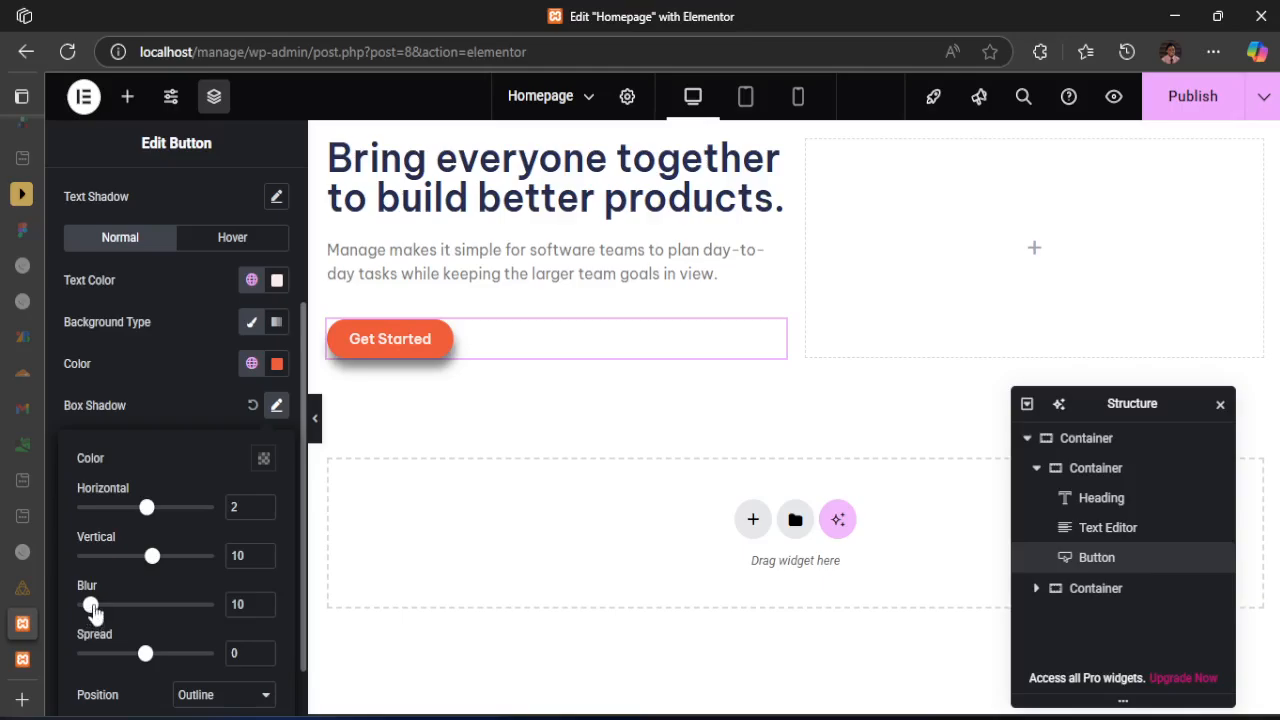
Set the hero button's box shadow blur to 17 and its spread to -3
left_click_drag(91, 606, 101, 607)
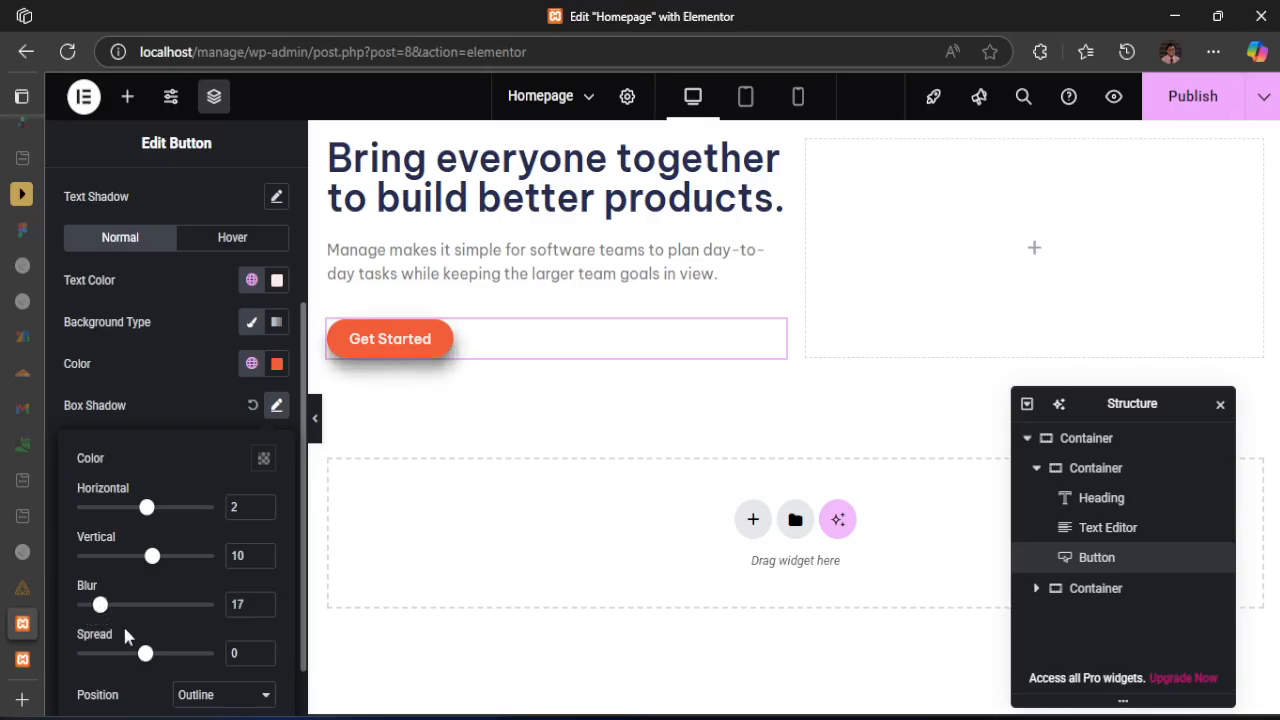
left_click_drag(145, 657, 145, 658)
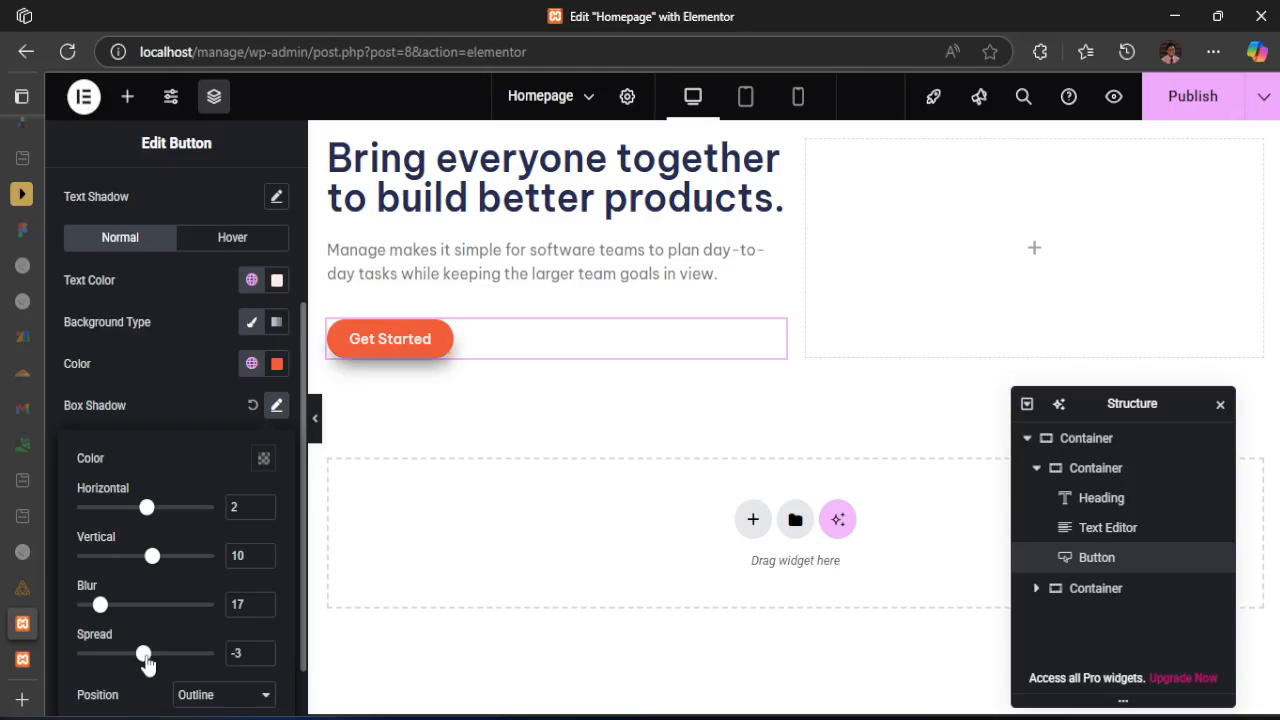
Change the hero button's box shadow color to red, about rgba(214, 14, 14, 0.5), and compare it with desktop-design.jpg
left_click(264, 458)
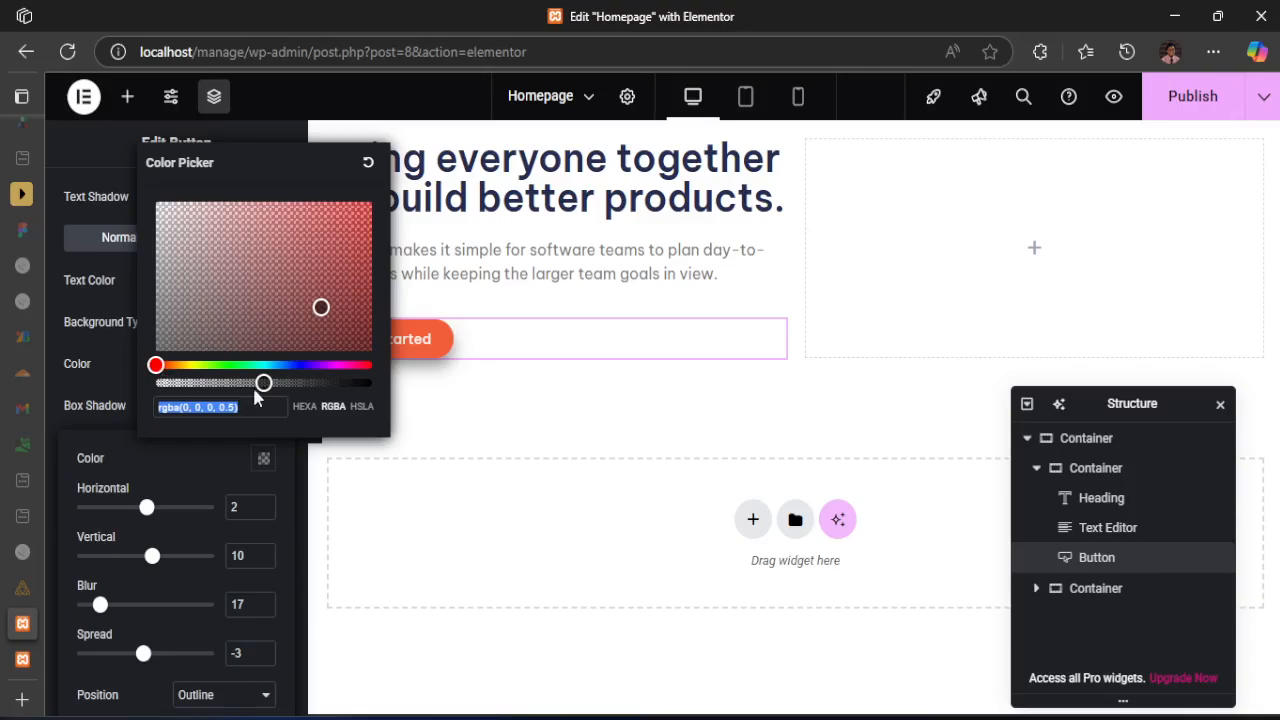
mouse_move(264, 383)
left_mouse_down()
mouse_move(356, 383)
mouse_move(235, 383)
mouse_move(262, 383)
left_mouse_up()
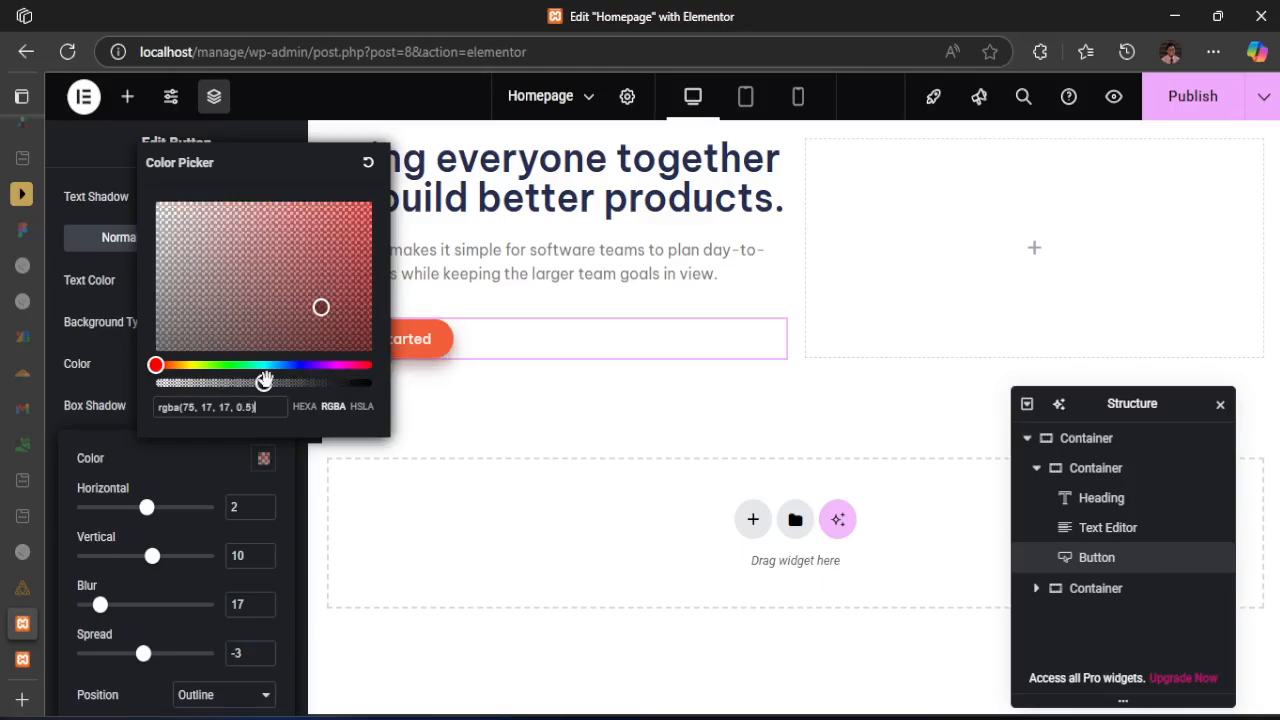
left_click(357, 224)
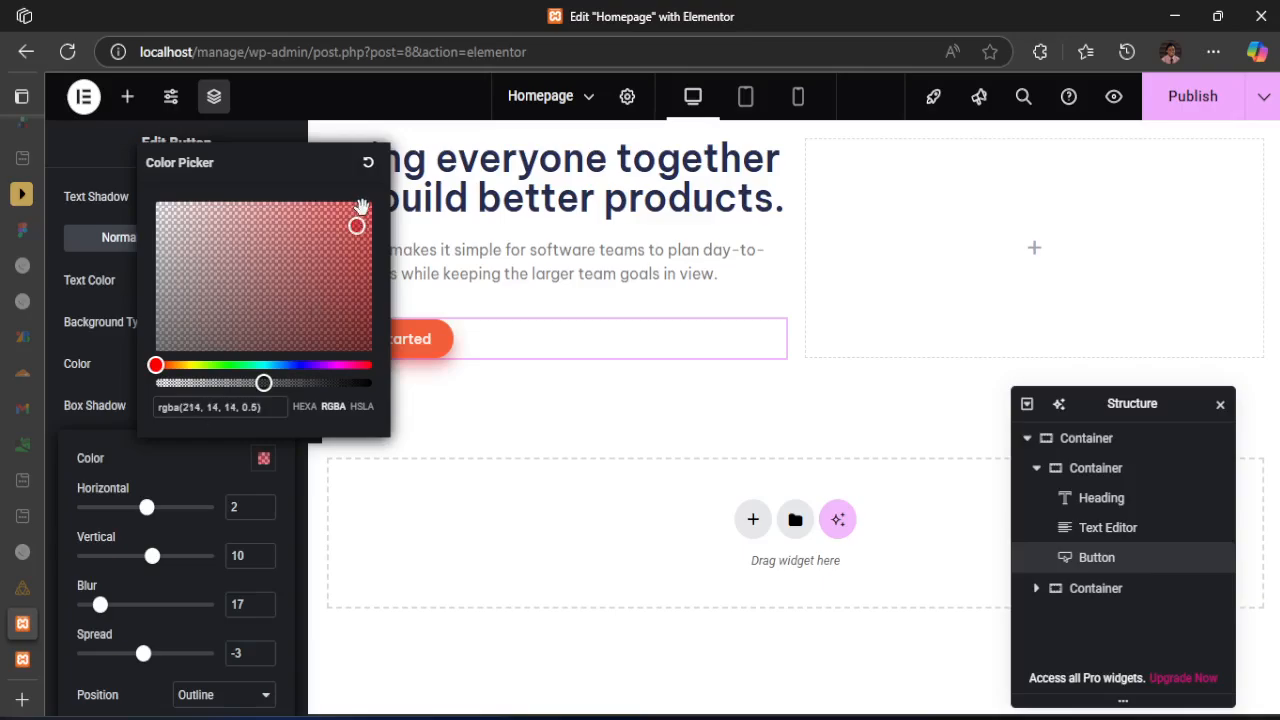
left_click(170, 483)
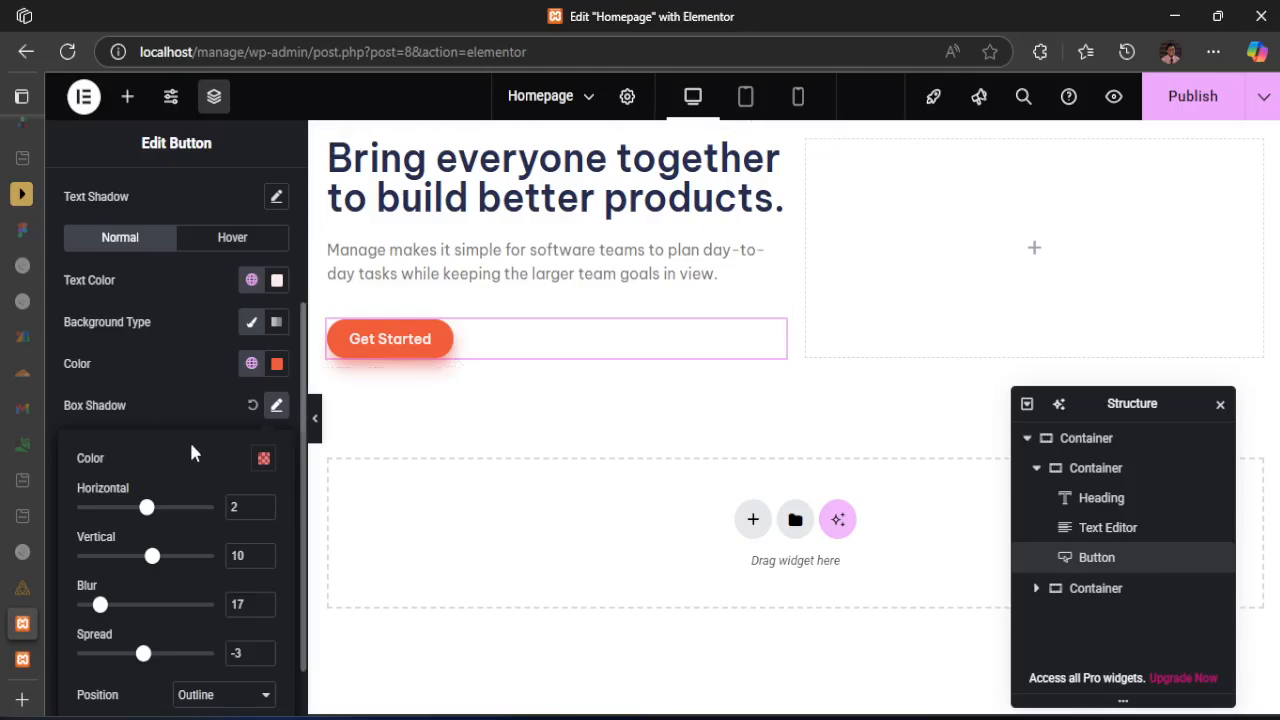
left_click(211, 403)
left_click(850, 717)
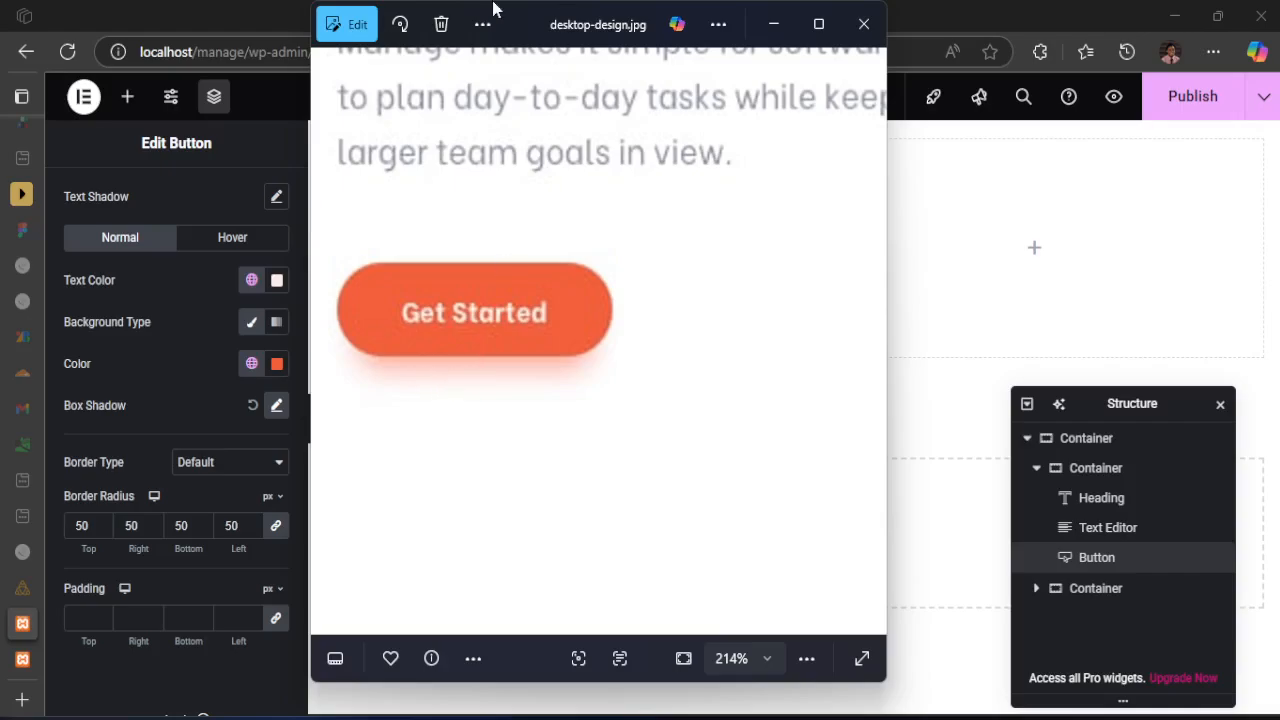
left_click(258, 13)
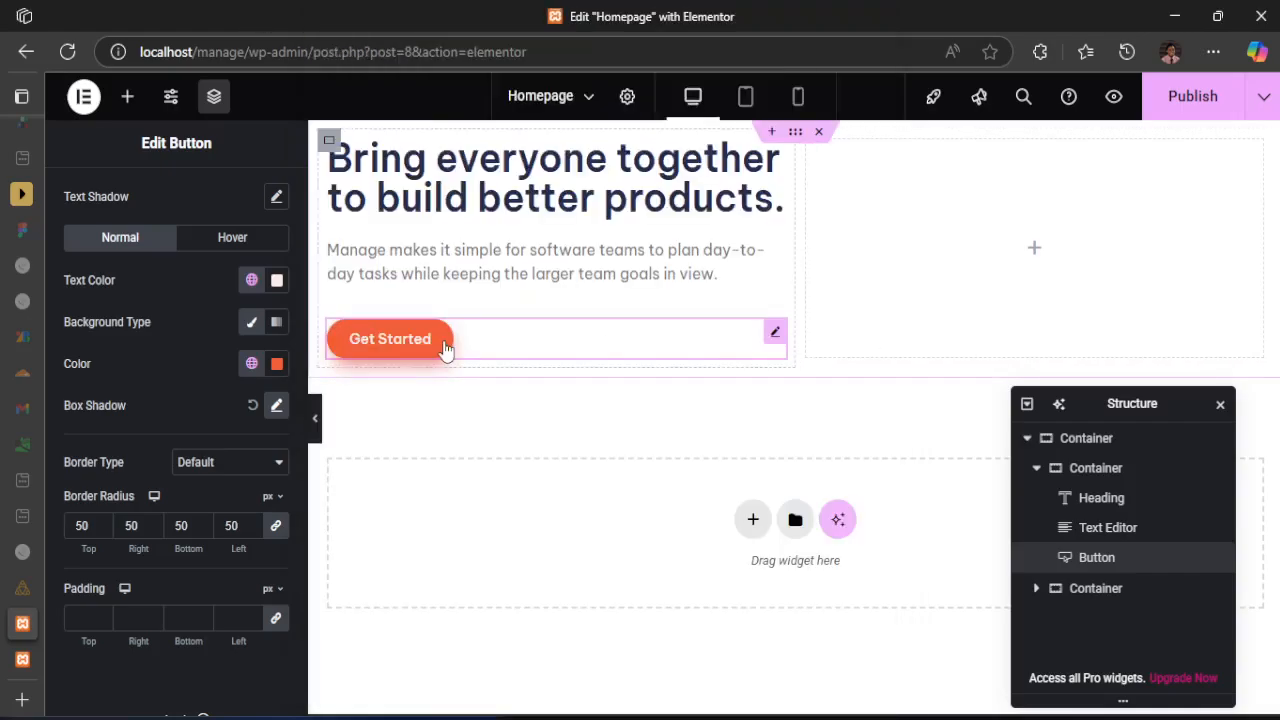
Try 1 px of layout padding on all sides of the hero button and change the padding unit to rem
scroll(175, 370, "up", 1)
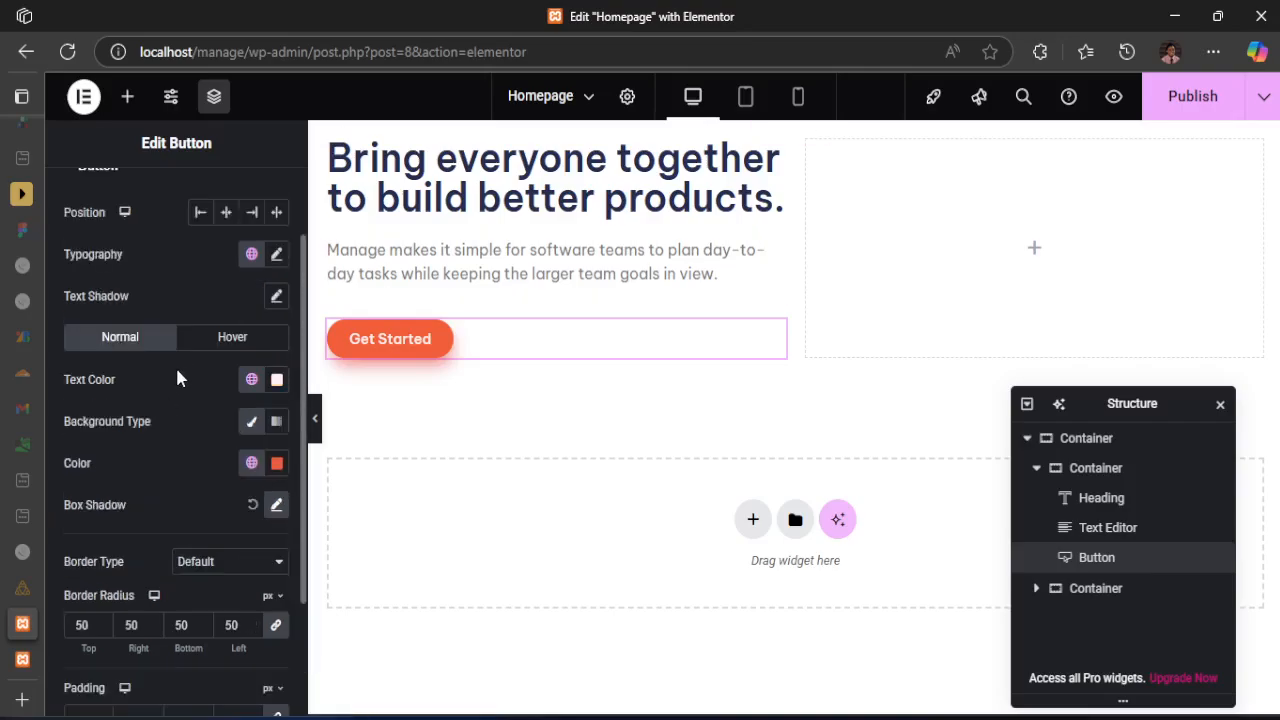
scroll(178, 378, "up", 1)
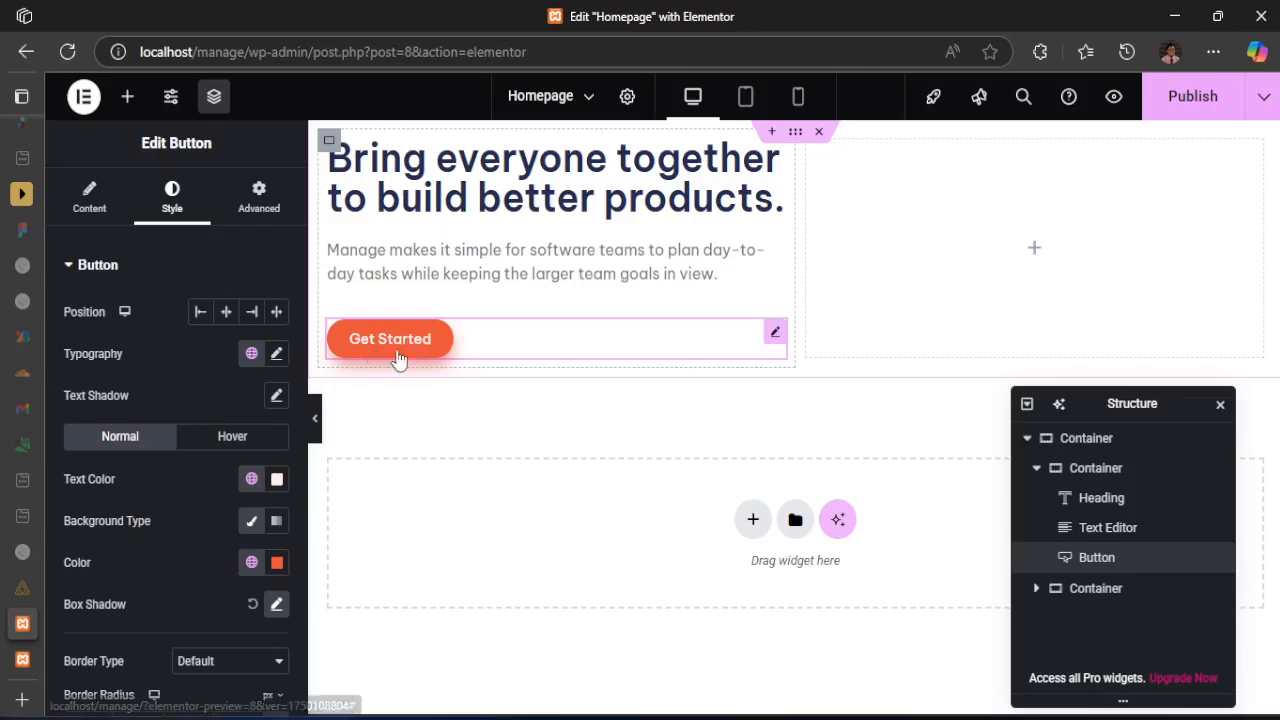
left_click(238, 195)
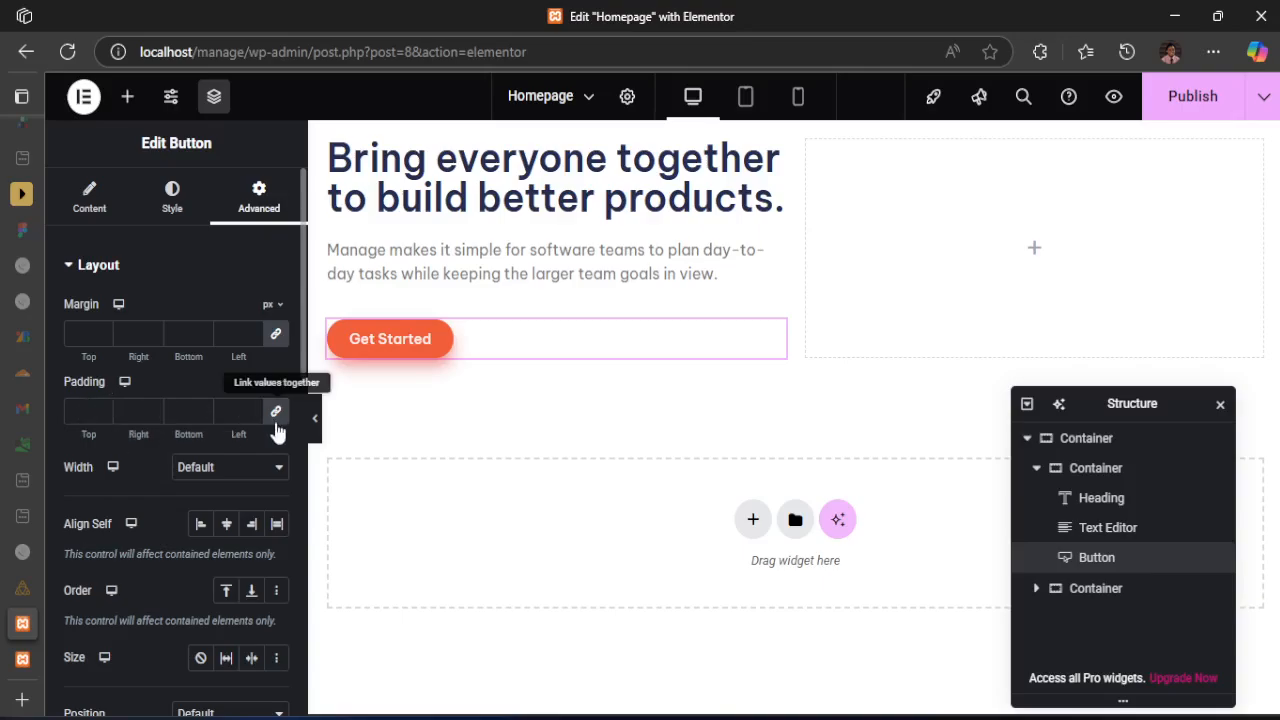
left_click(85, 410)
type("1")
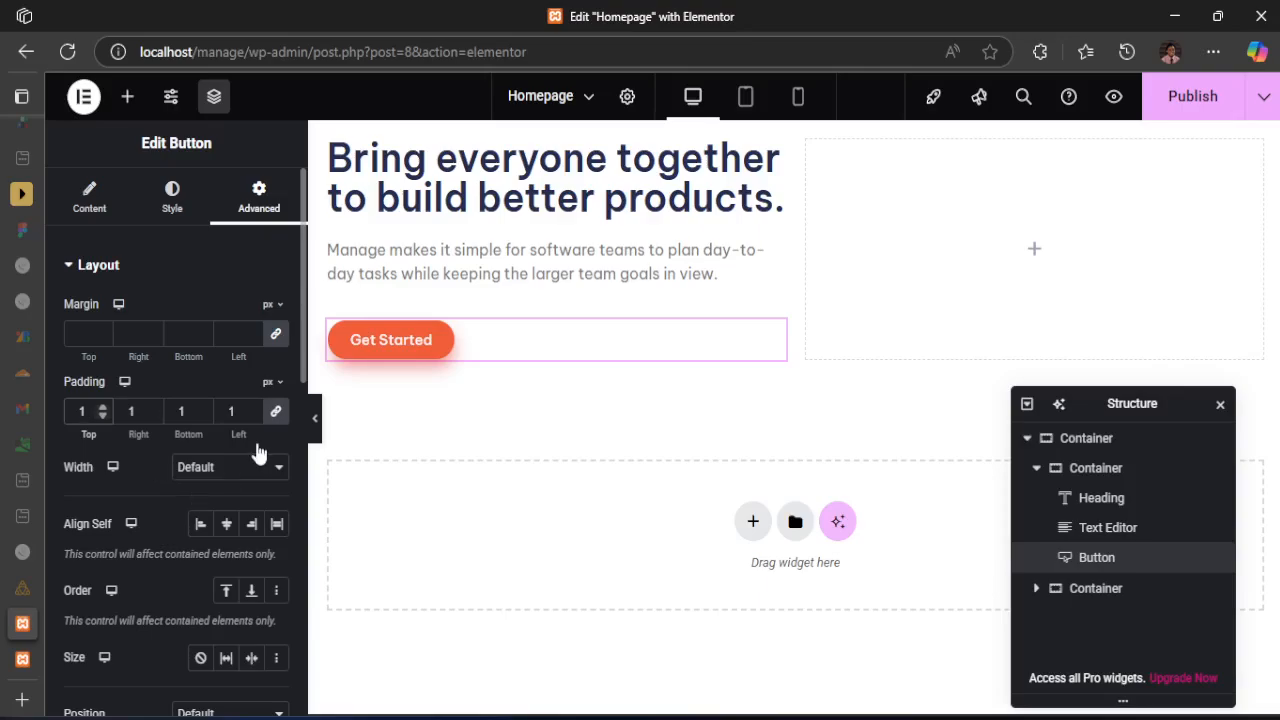
left_click(274, 386)
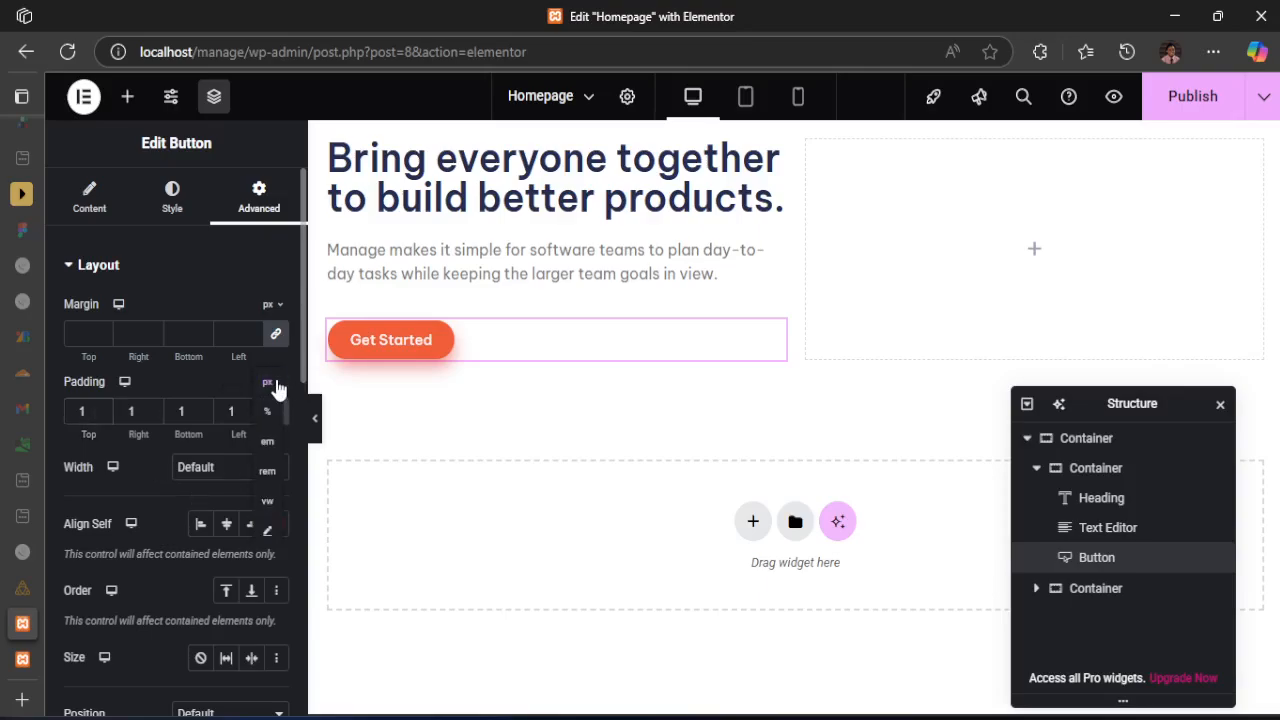
left_click(267, 471)
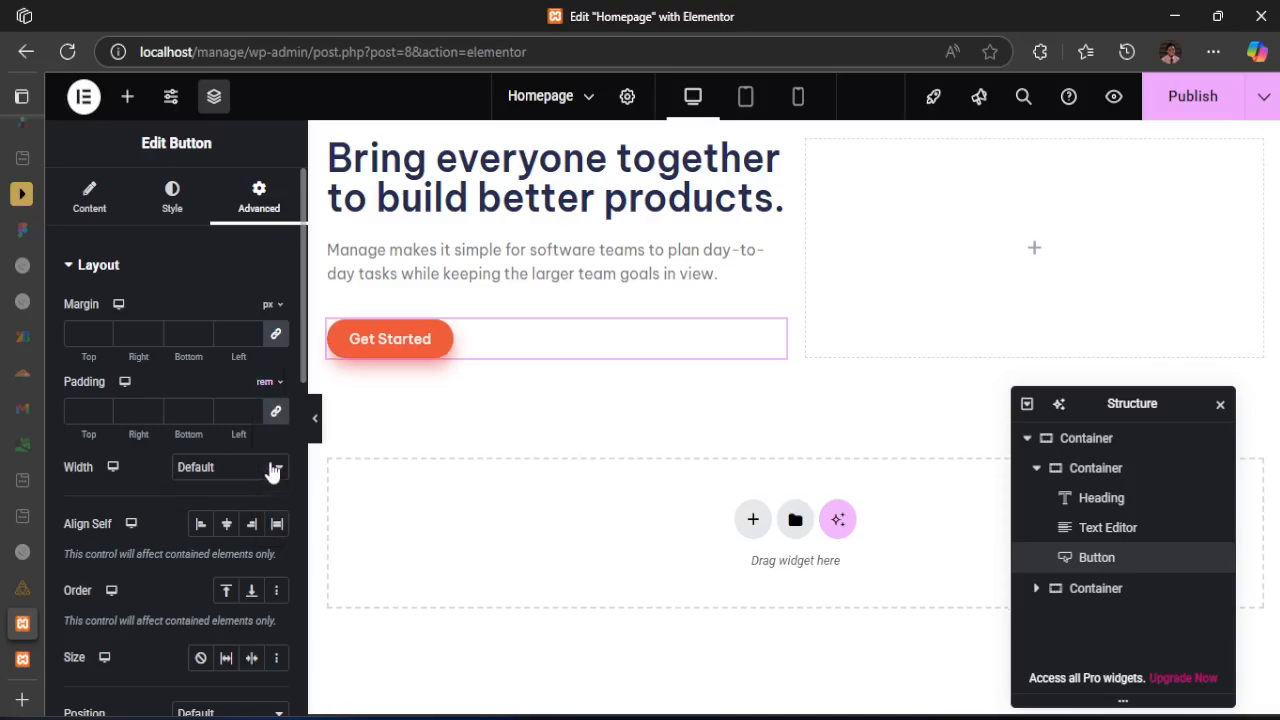
Try 1 rem of layout padding on all sides of the hero button and set it back to 0
left_click(266, 384)
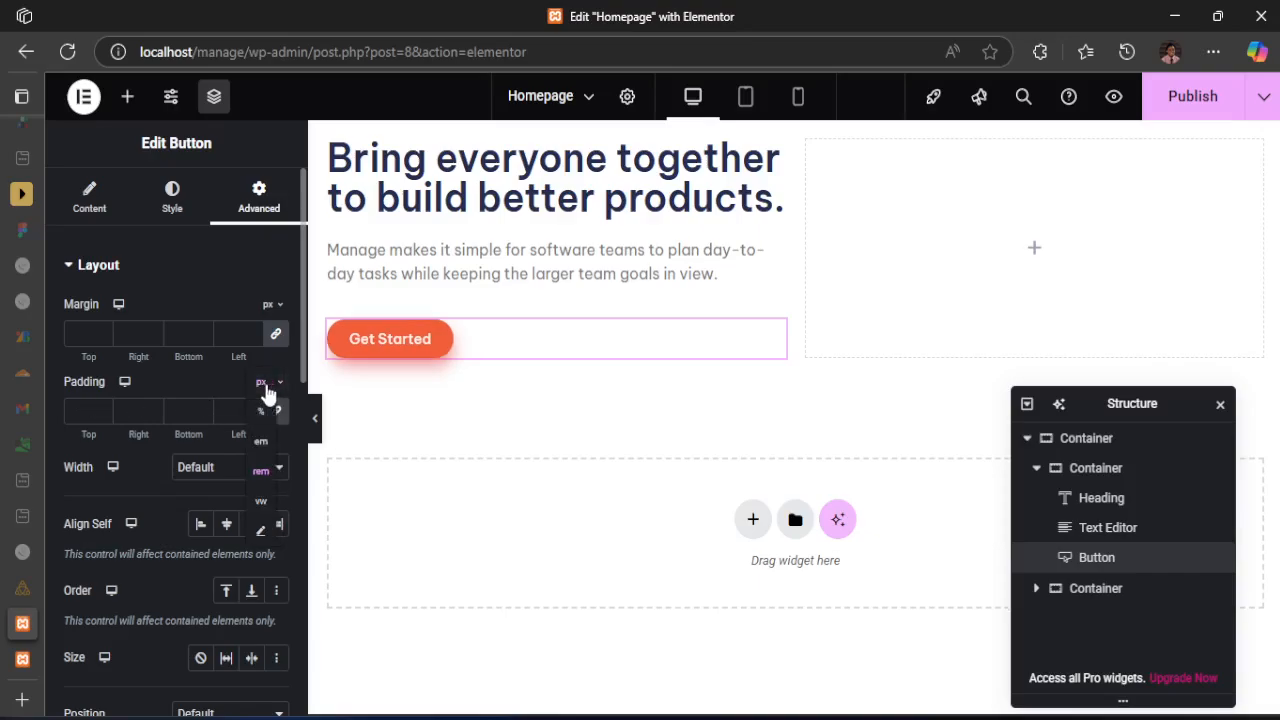
left_click(265, 386)
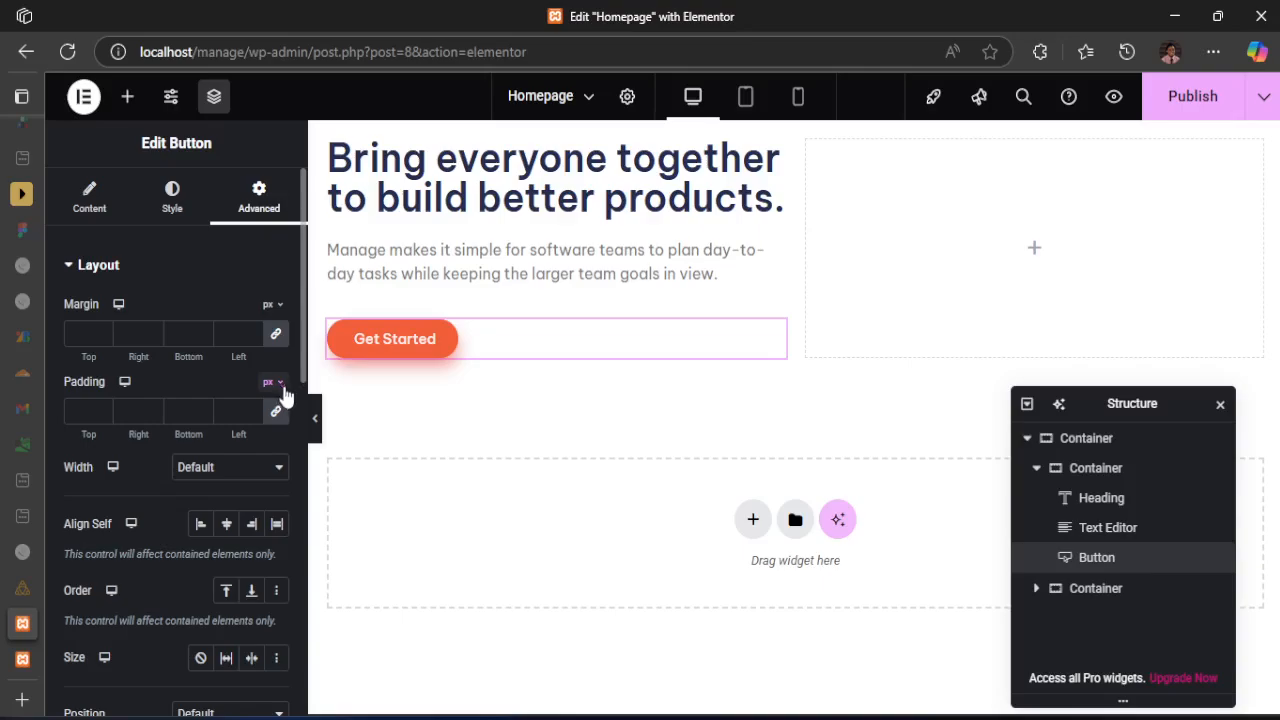
left_click(280, 392)
left_click(274, 471)
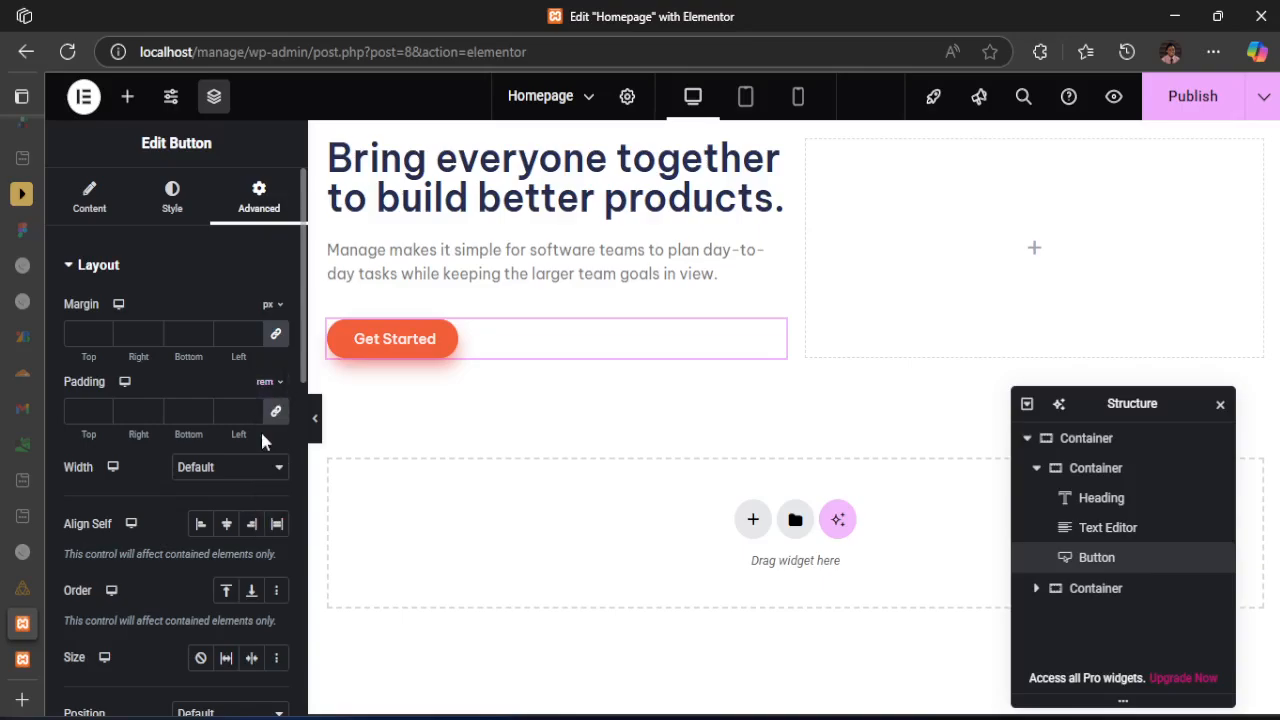
left_click(95, 418)
type("1")
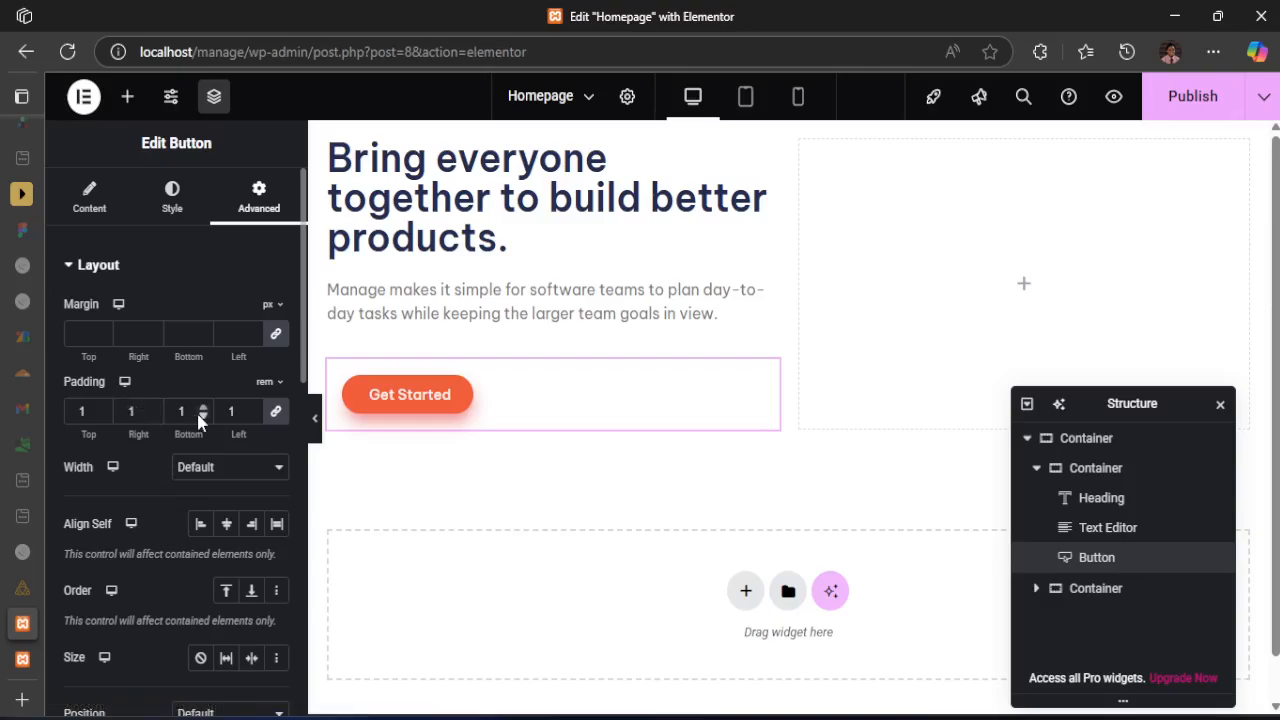
left_click(101, 417)
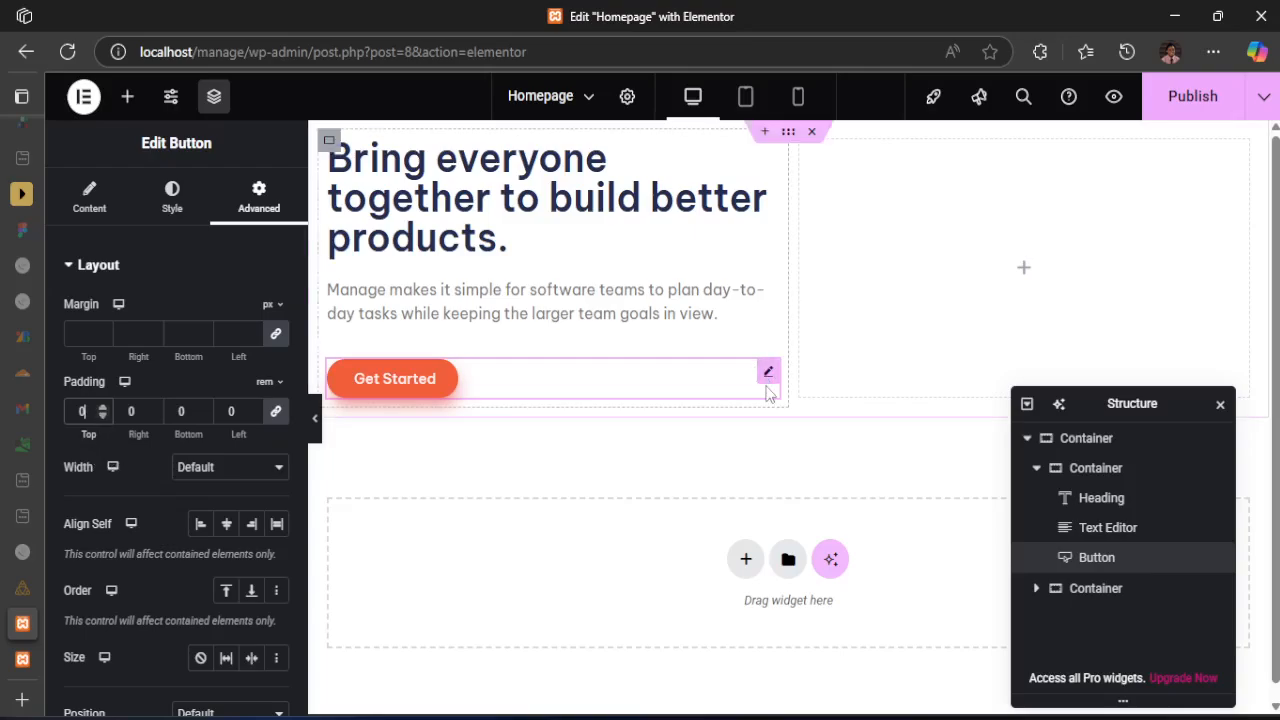
Look through the hero button's advanced settings, including Custom CSS, and its content settings for sizing options
left_click(396, 384)
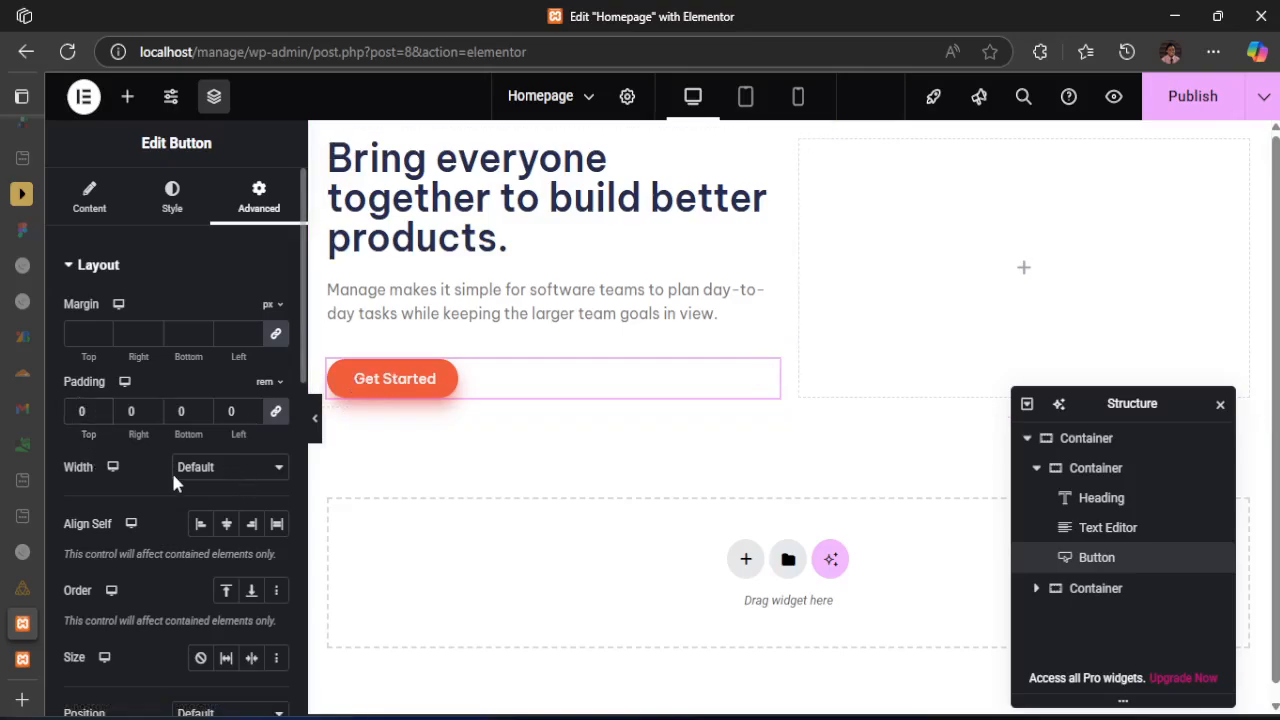
scroll(207, 481, "down", 3)
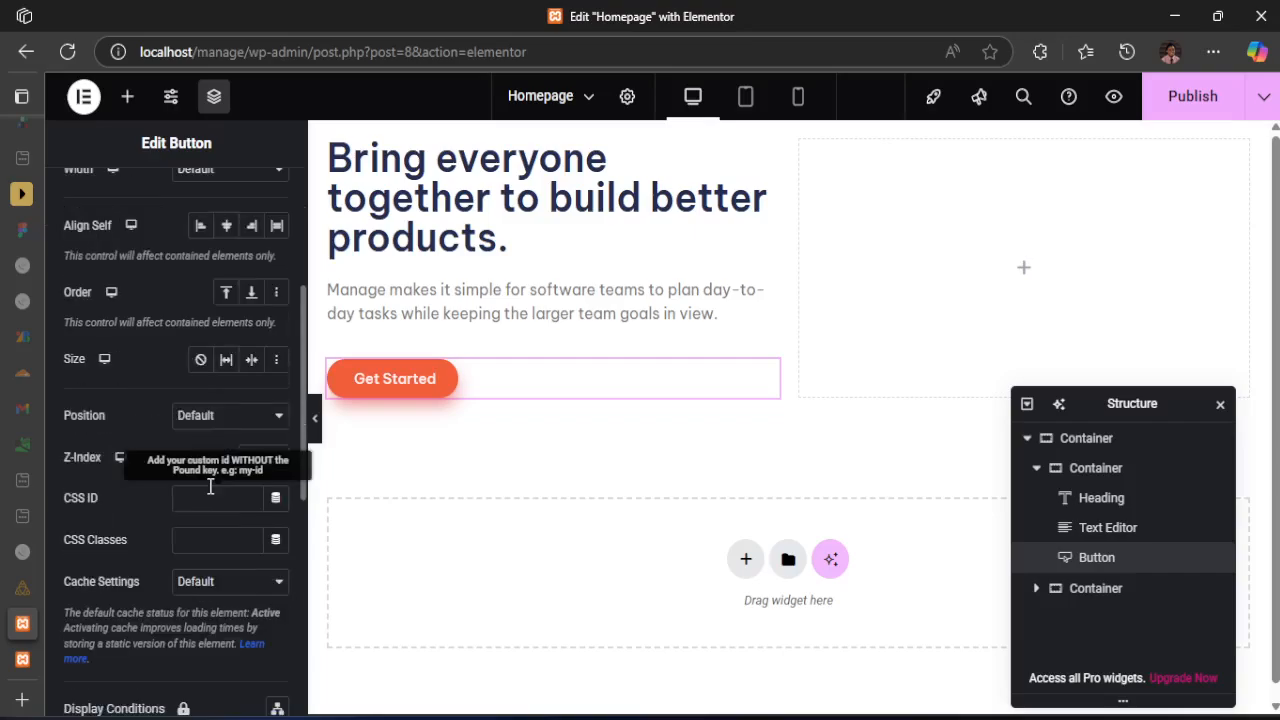
scroll(207, 490, "down", 4)
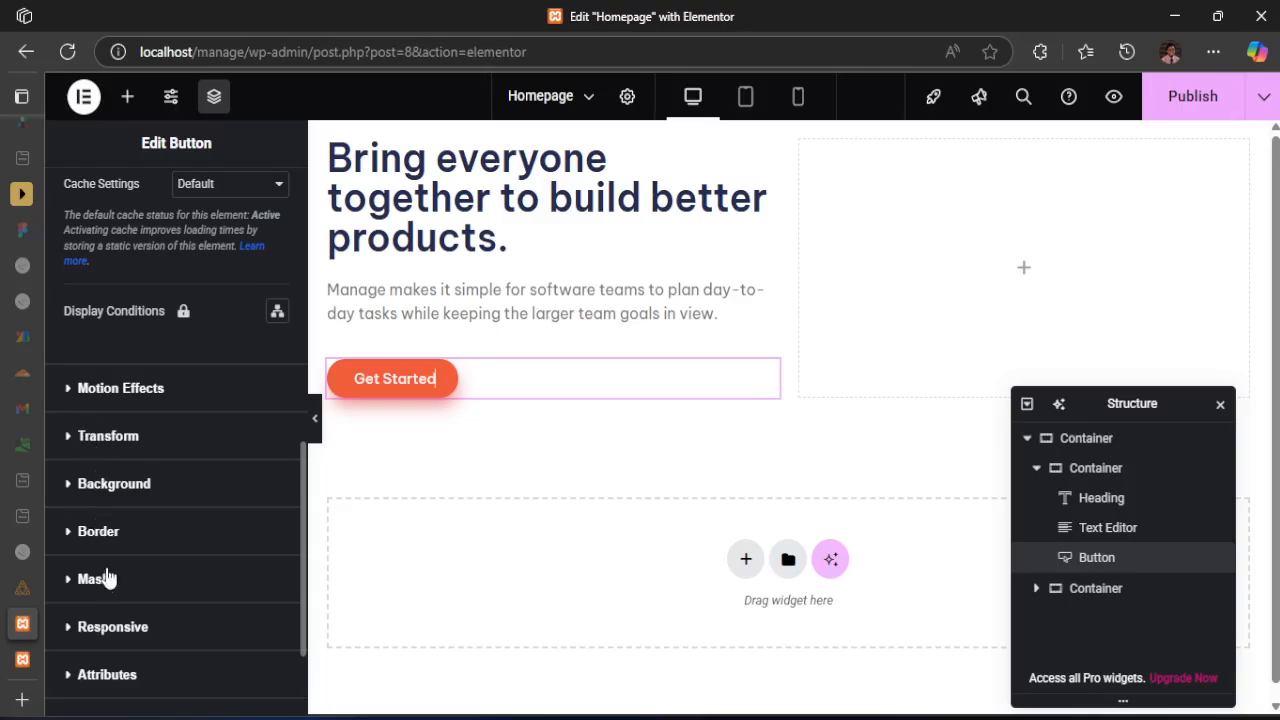
scroll(106, 585, "up", 6)
scroll(112, 600, "down", 2)
scroll(115, 567, "down", 4)
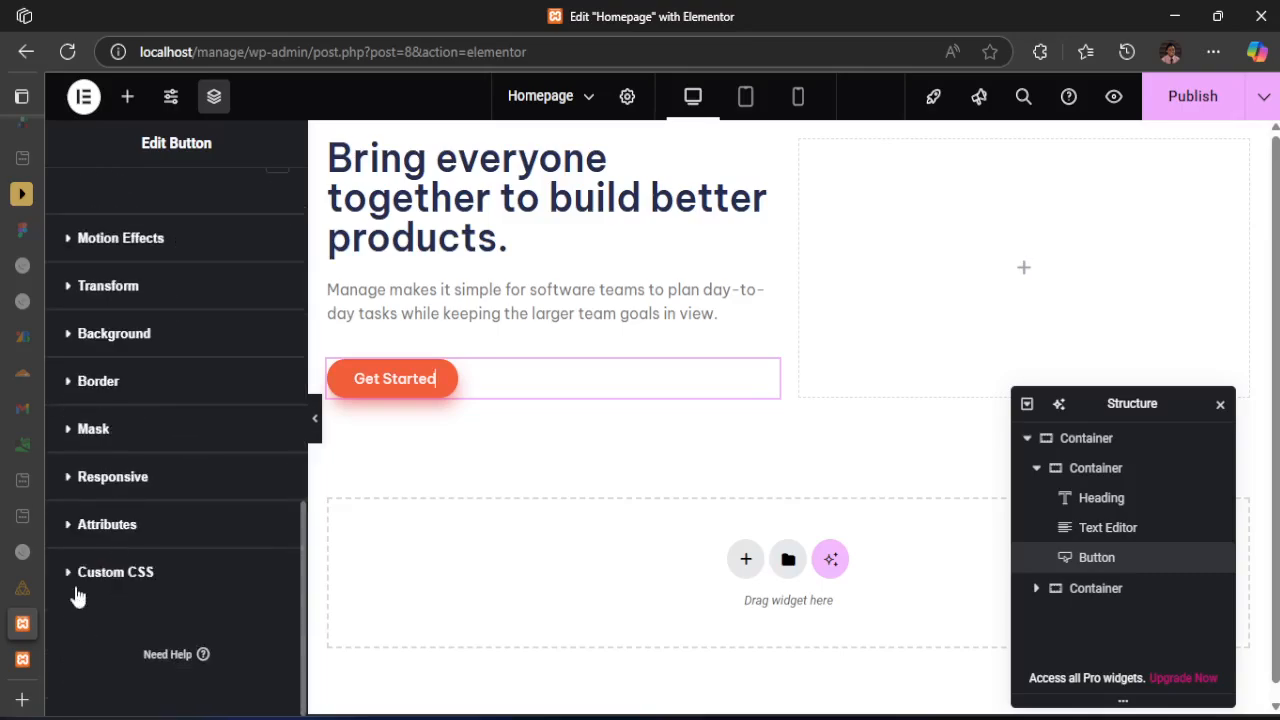
left_click(76, 590)
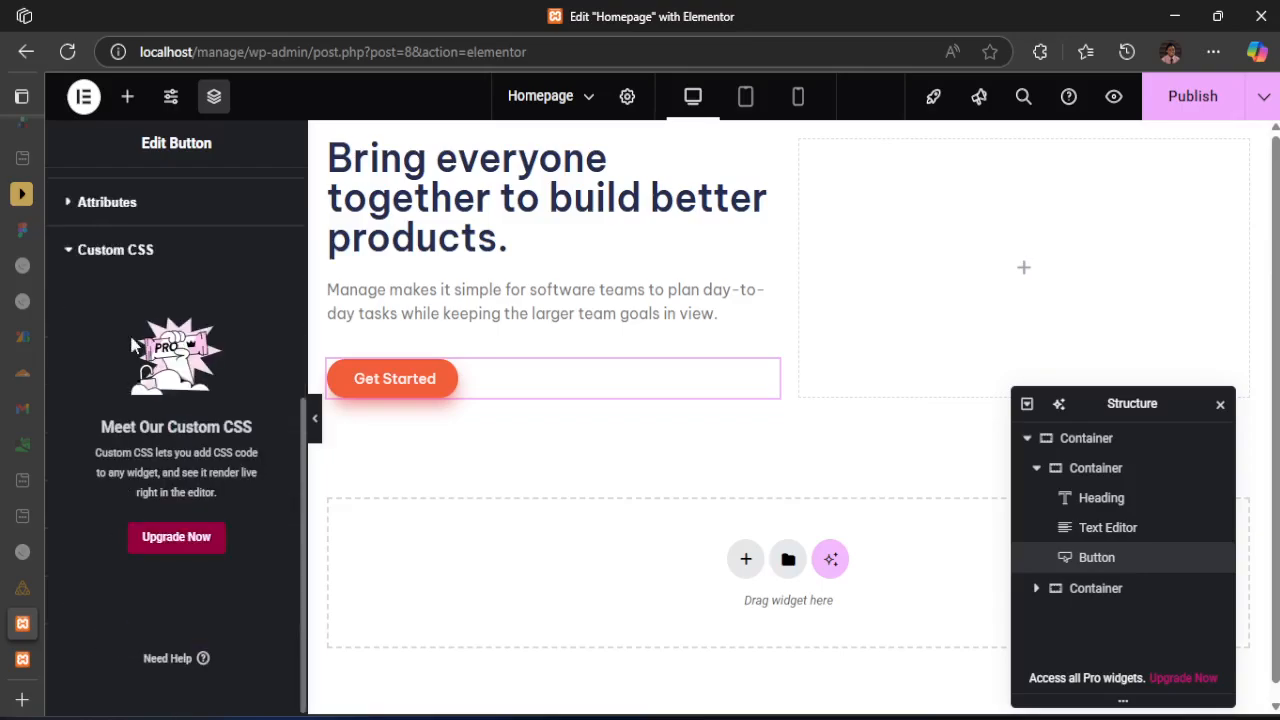
scroll(150, 490, "up", 5)
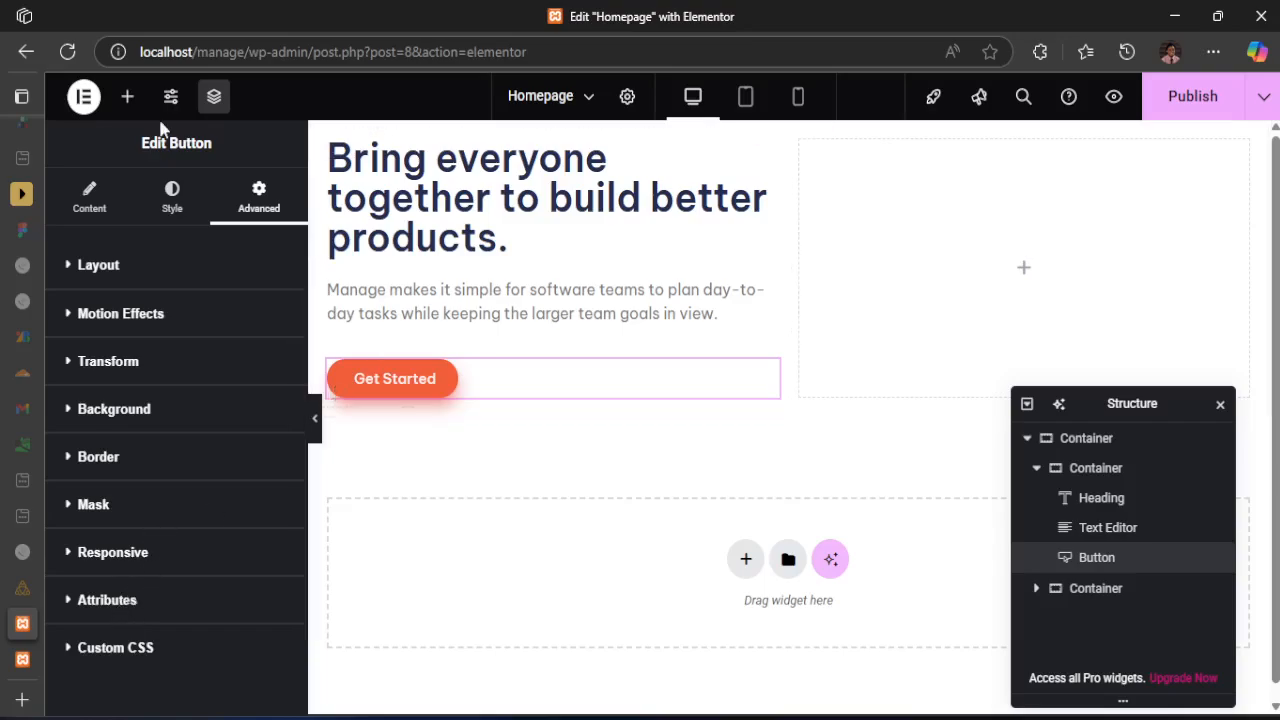
left_click(87, 210)
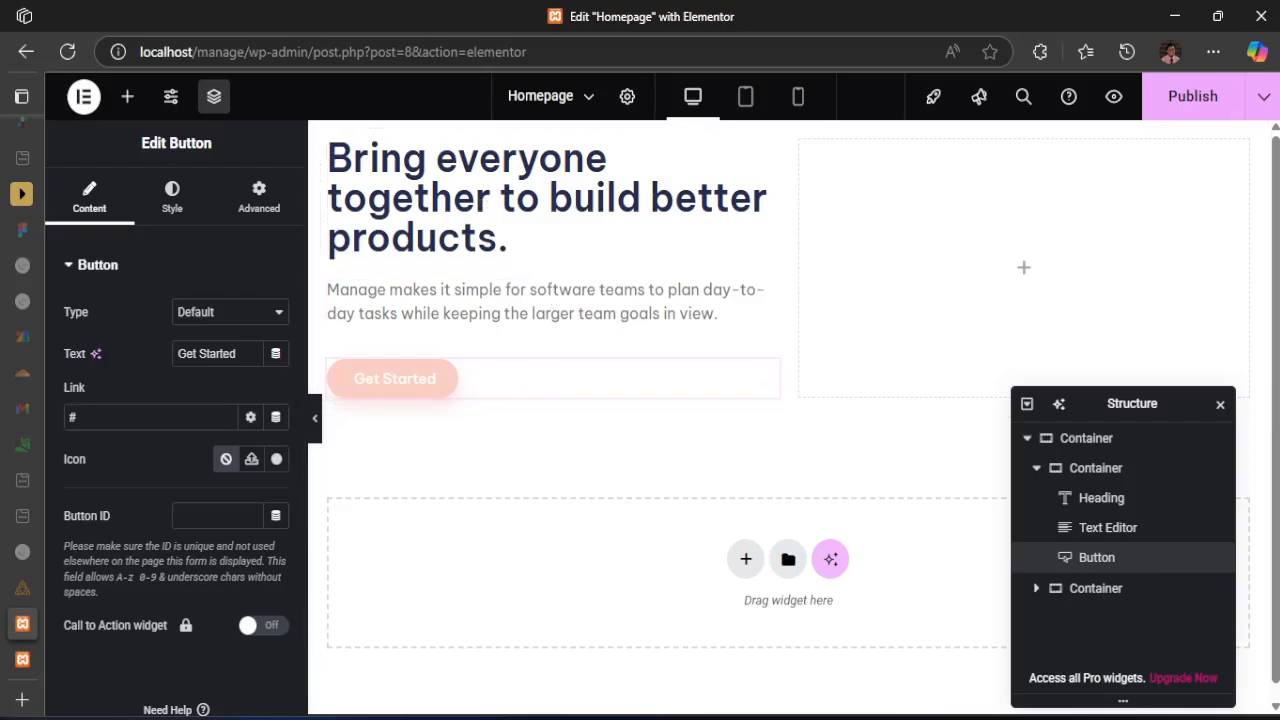
Examine the hero heading's line breaks and the paragraph and button proportions in desktop-design.jpg
mouse_move(848, 717)
left_click(607, 300)
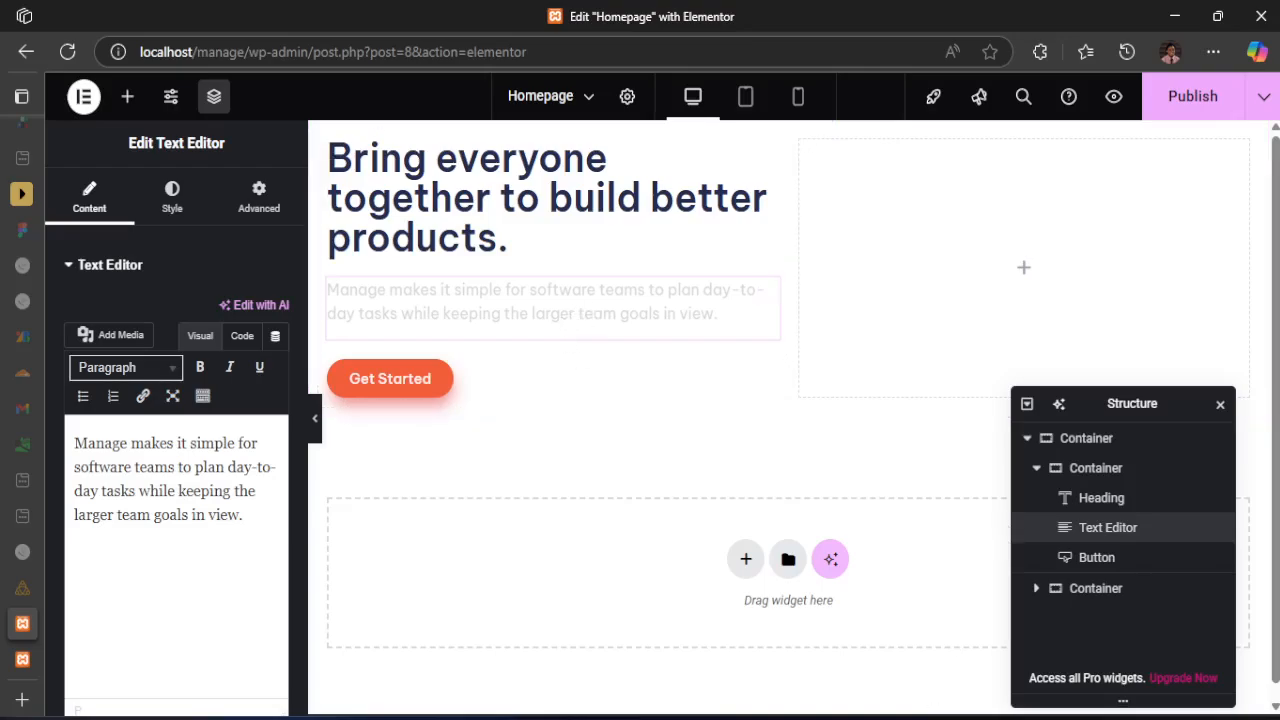
left_click(850, 716)
left_click_drag(614, 110, 543, 517)
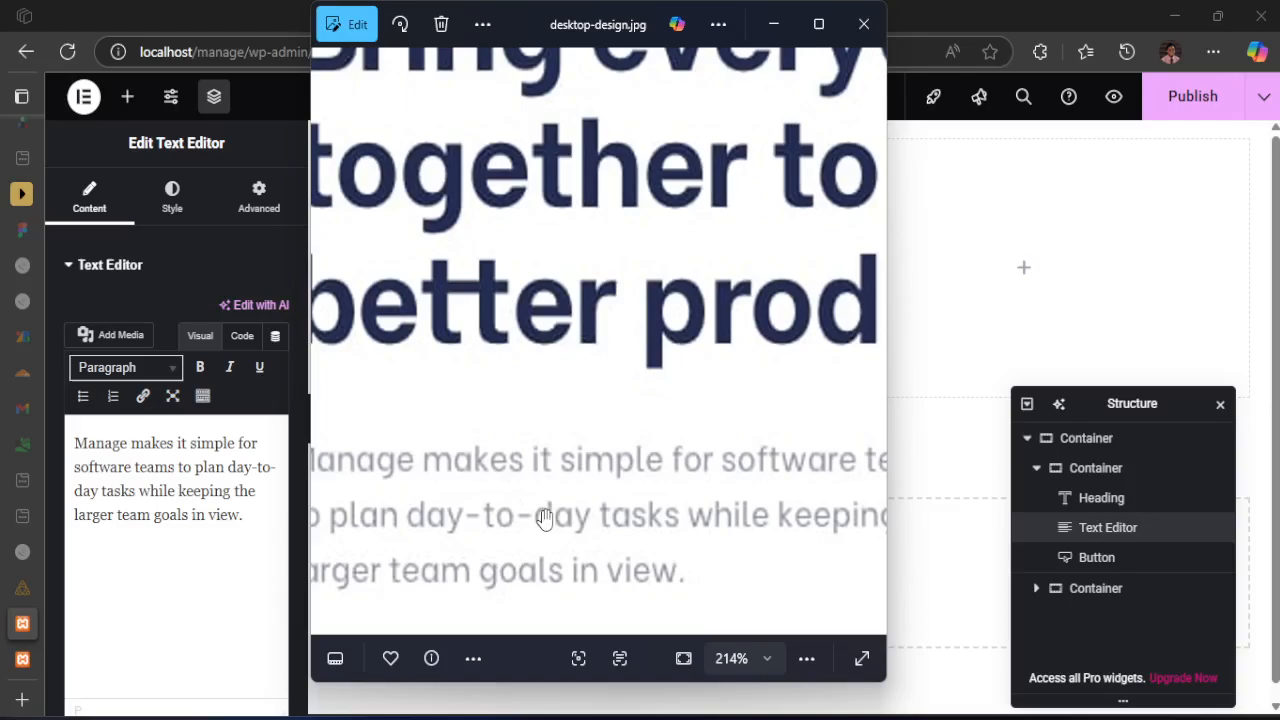
scroll(483, 487, "down", 3)
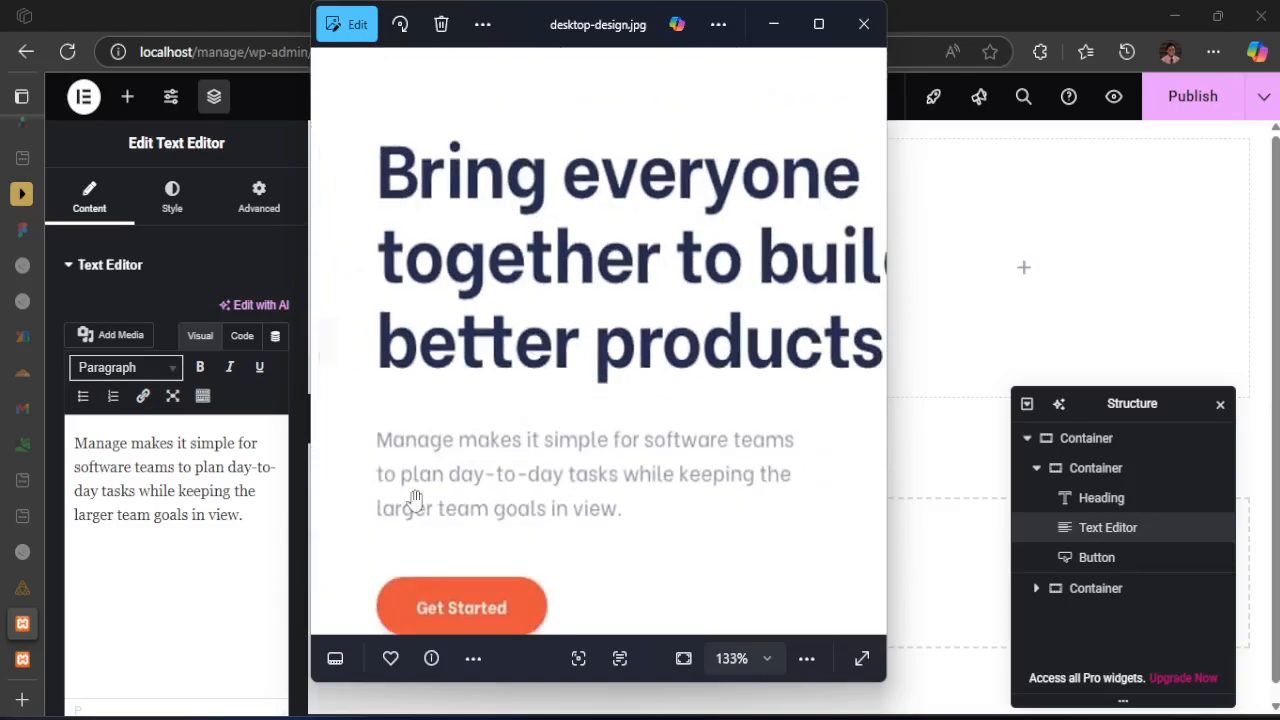
scroll(500, 477, "down", 3)
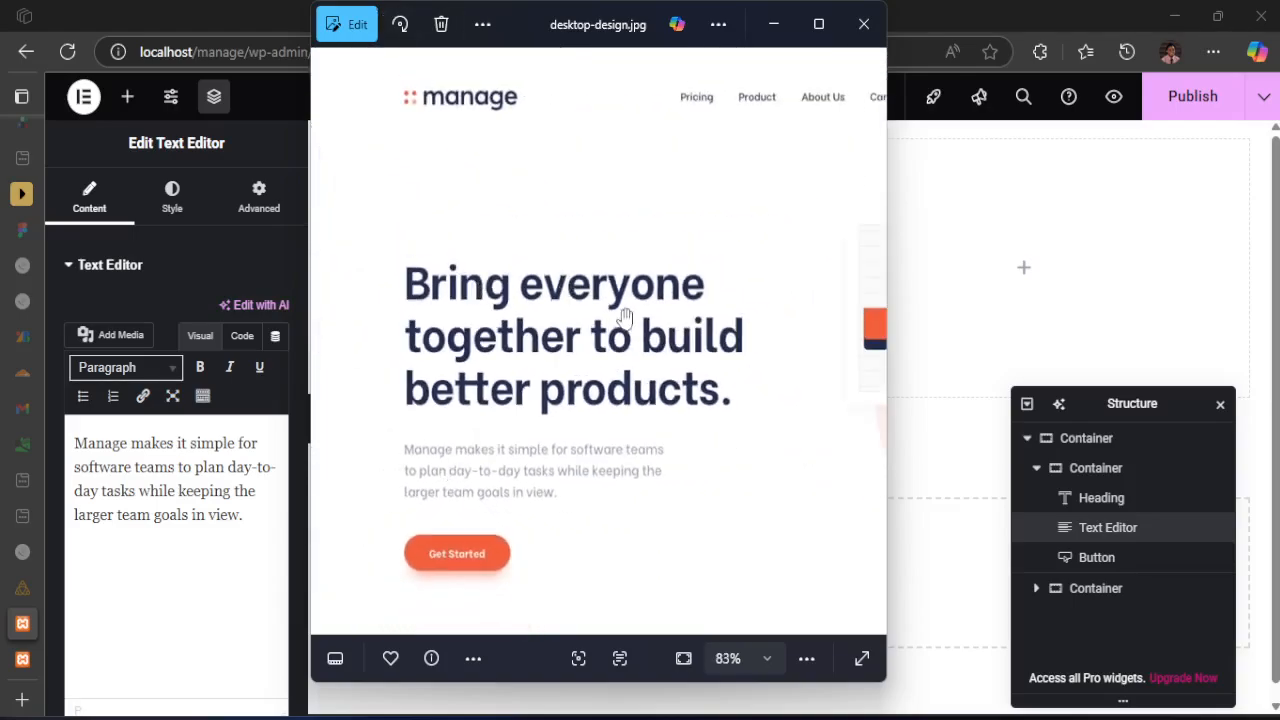
left_click_drag(623, 318, 568, 309)
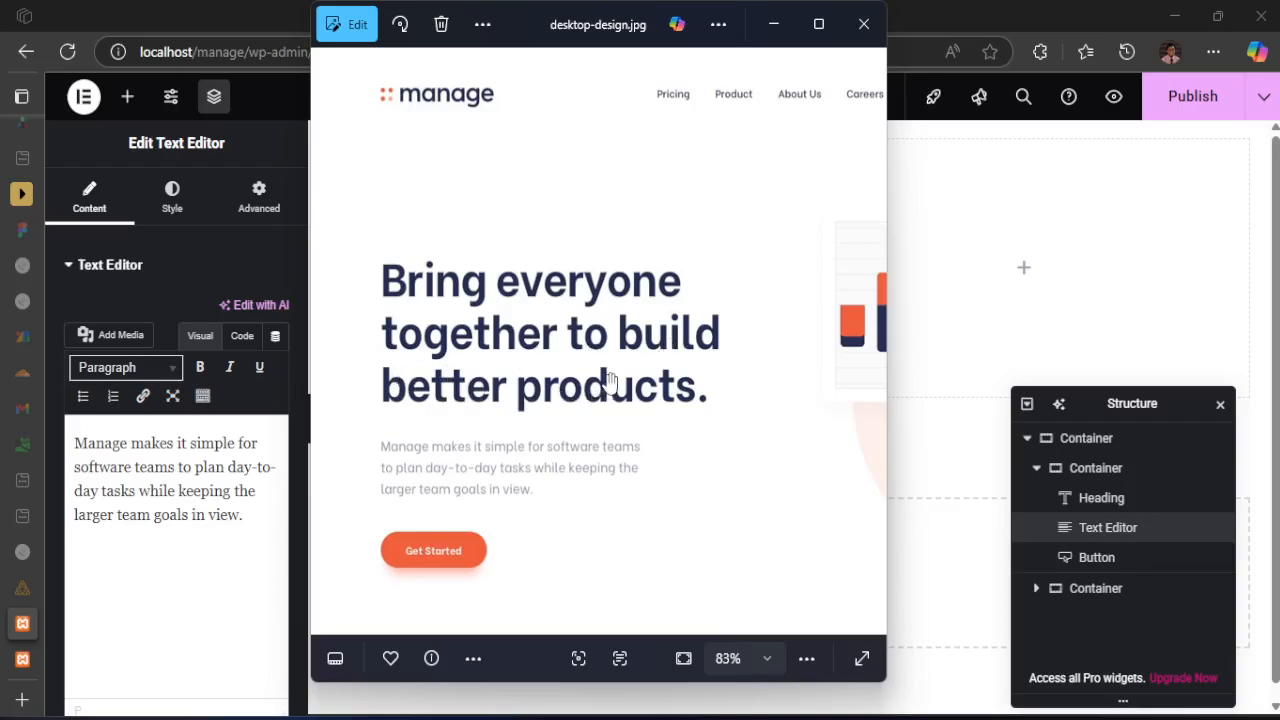
left_click(217, 9)
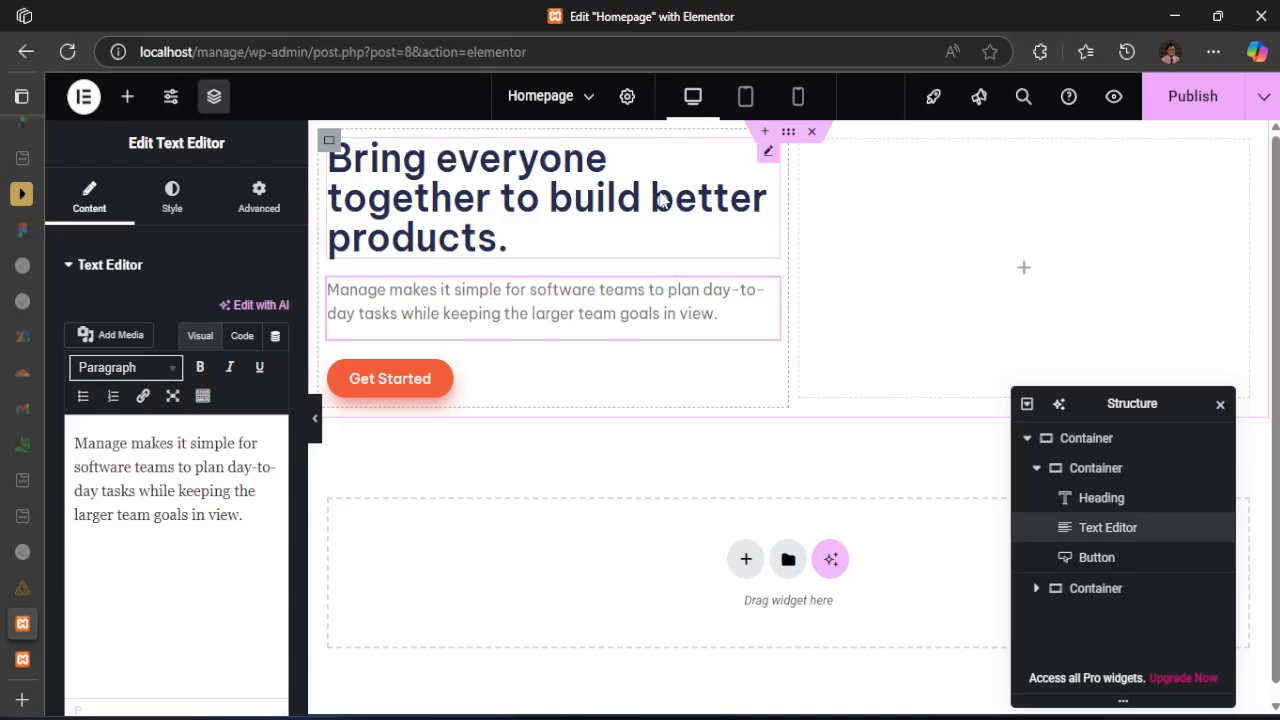
Give the hero heading a custom width of 70% so it breaks into lines like the design
left_click(670, 225)
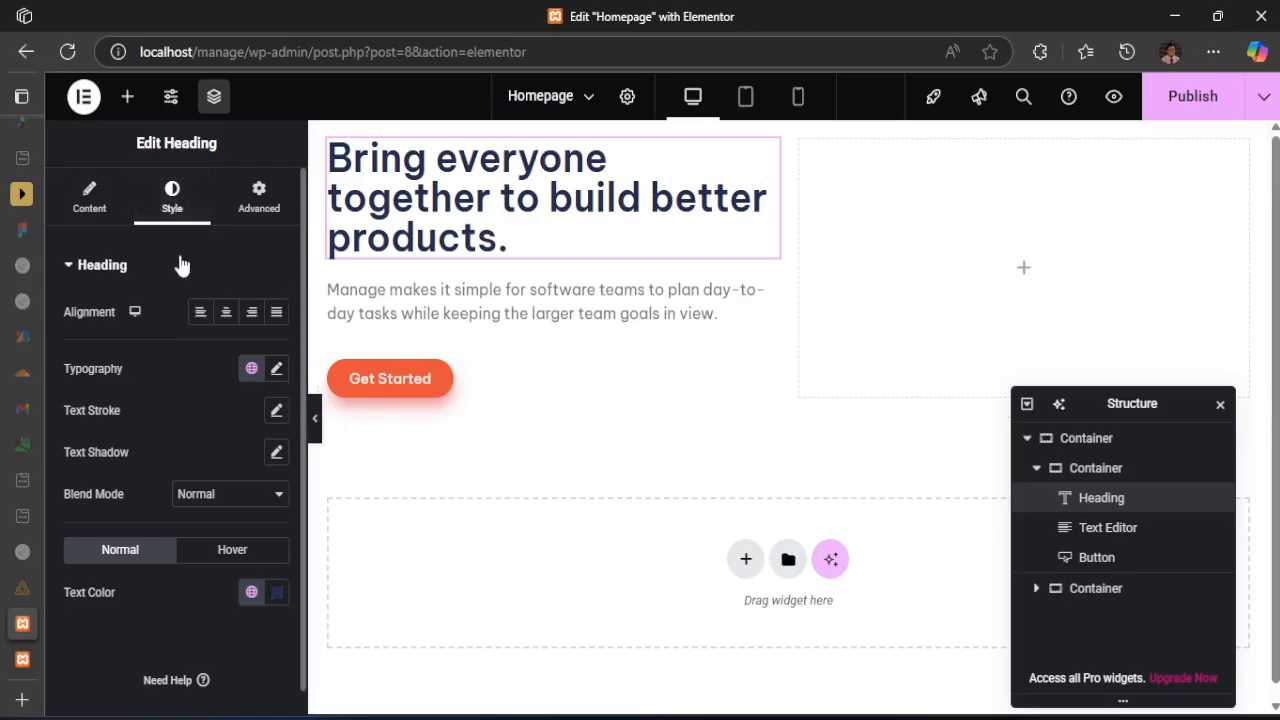
left_click(257, 212)
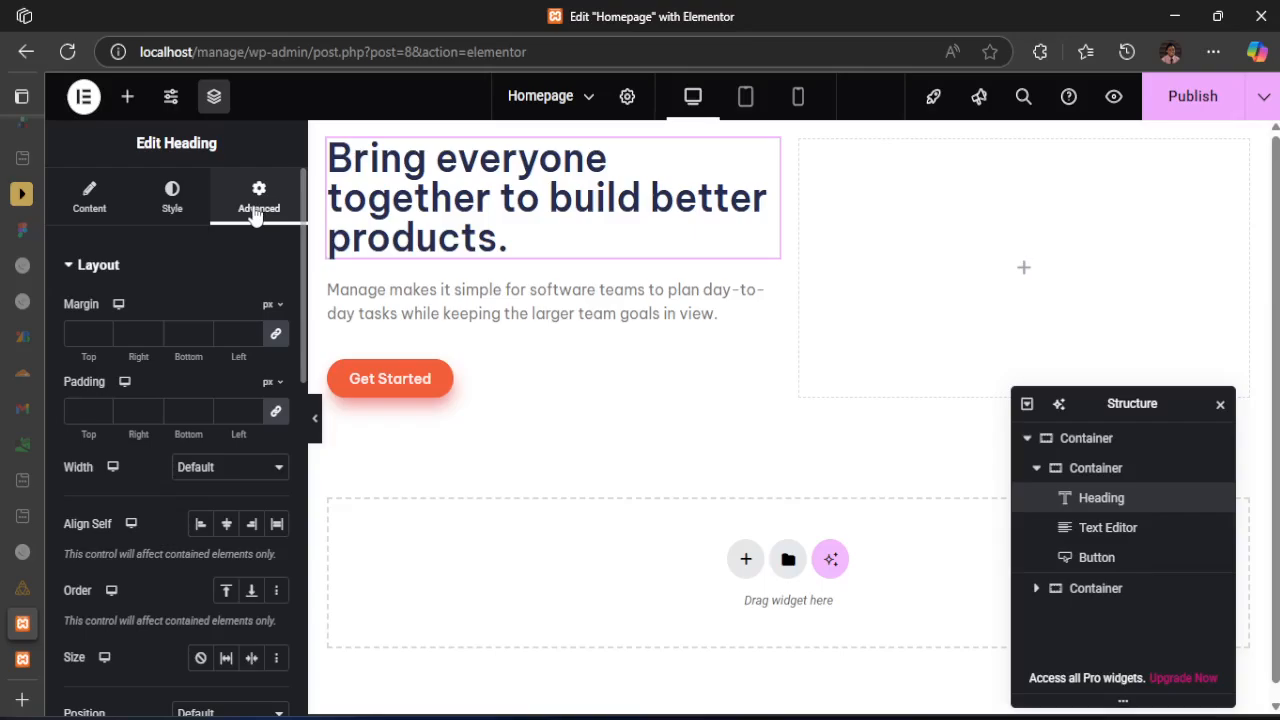
left_click(250, 478)
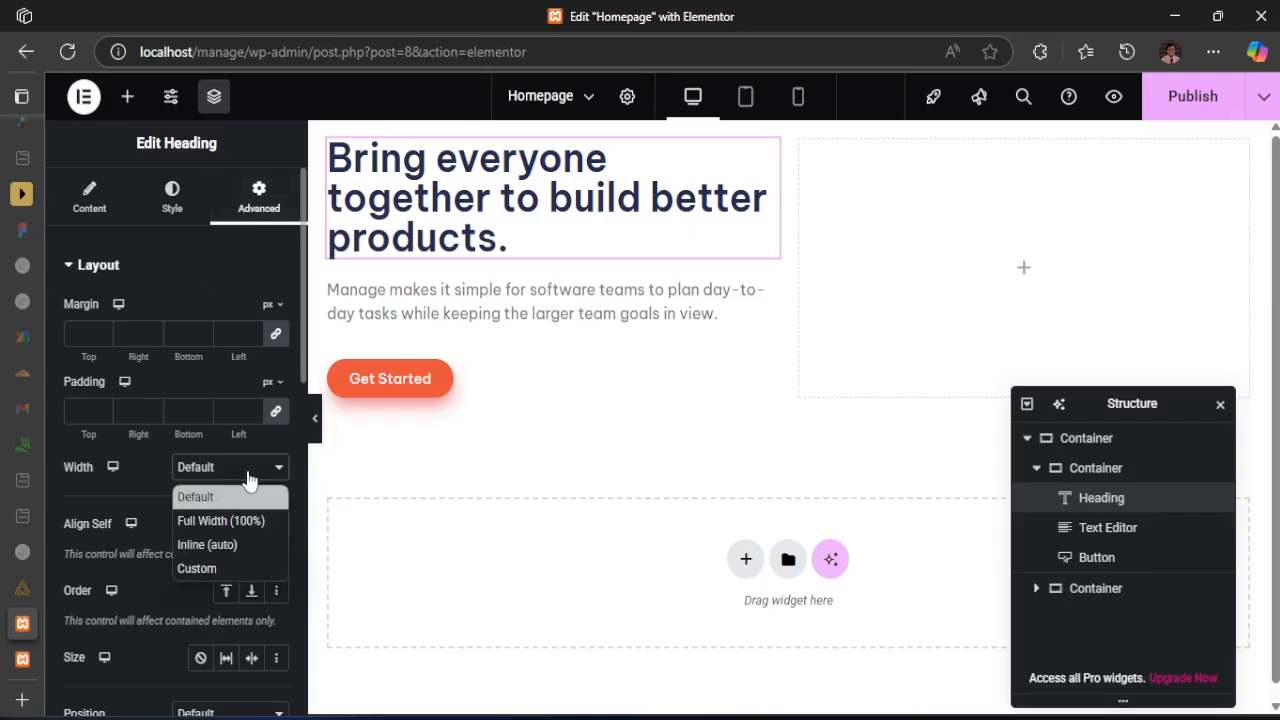
left_click(210, 568)
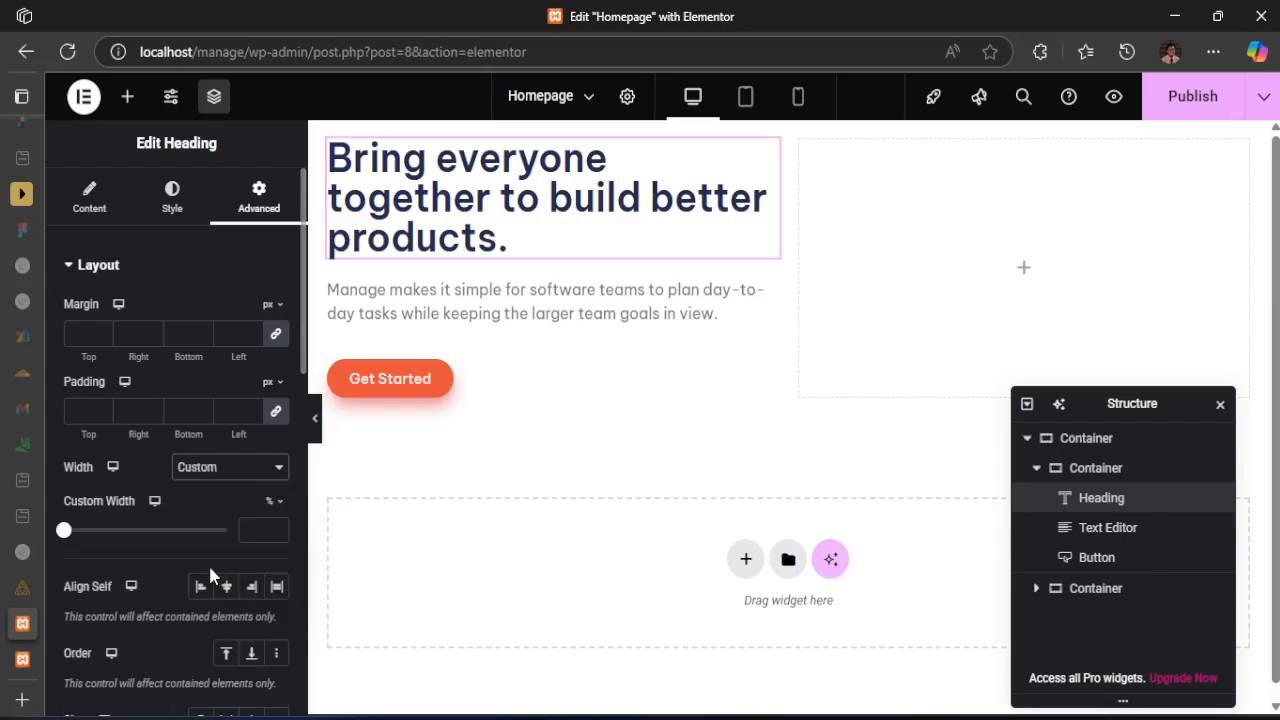
left_click_drag(64, 530, 184, 530)
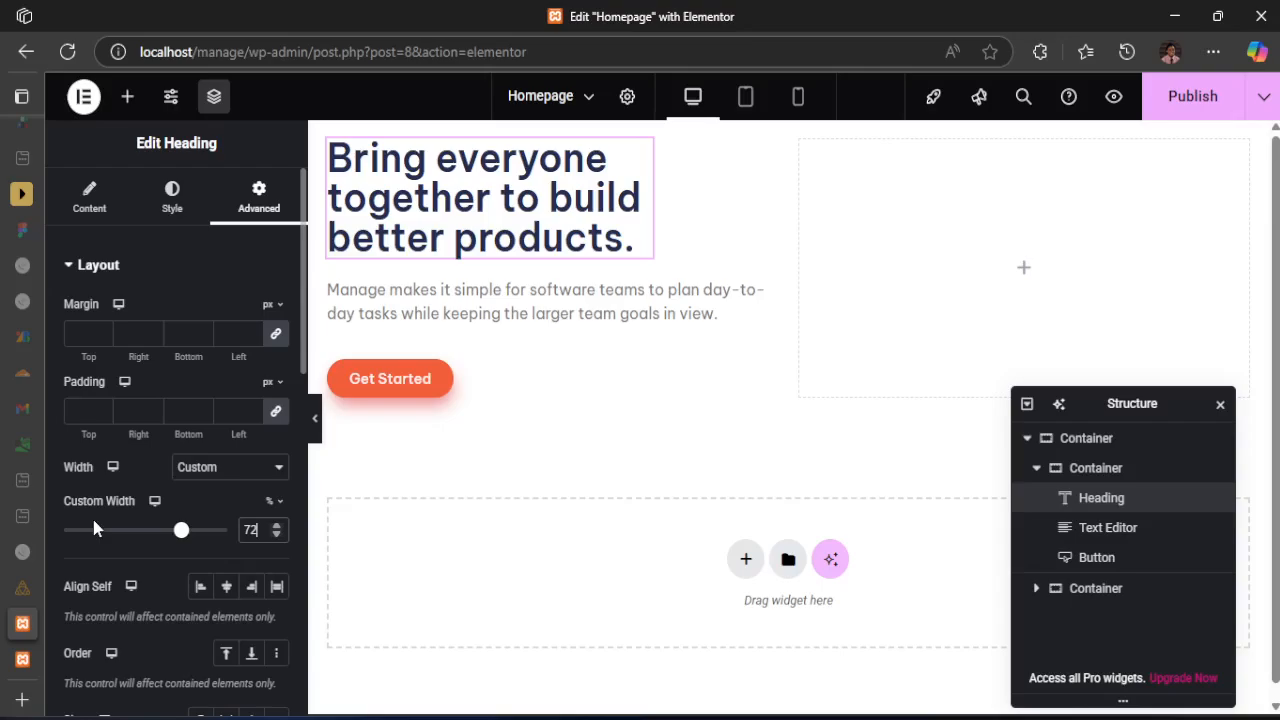
mouse_move(183, 531)
left_mouse_down()
mouse_move(198, 533)
mouse_move(180, 534)
left_mouse_up()
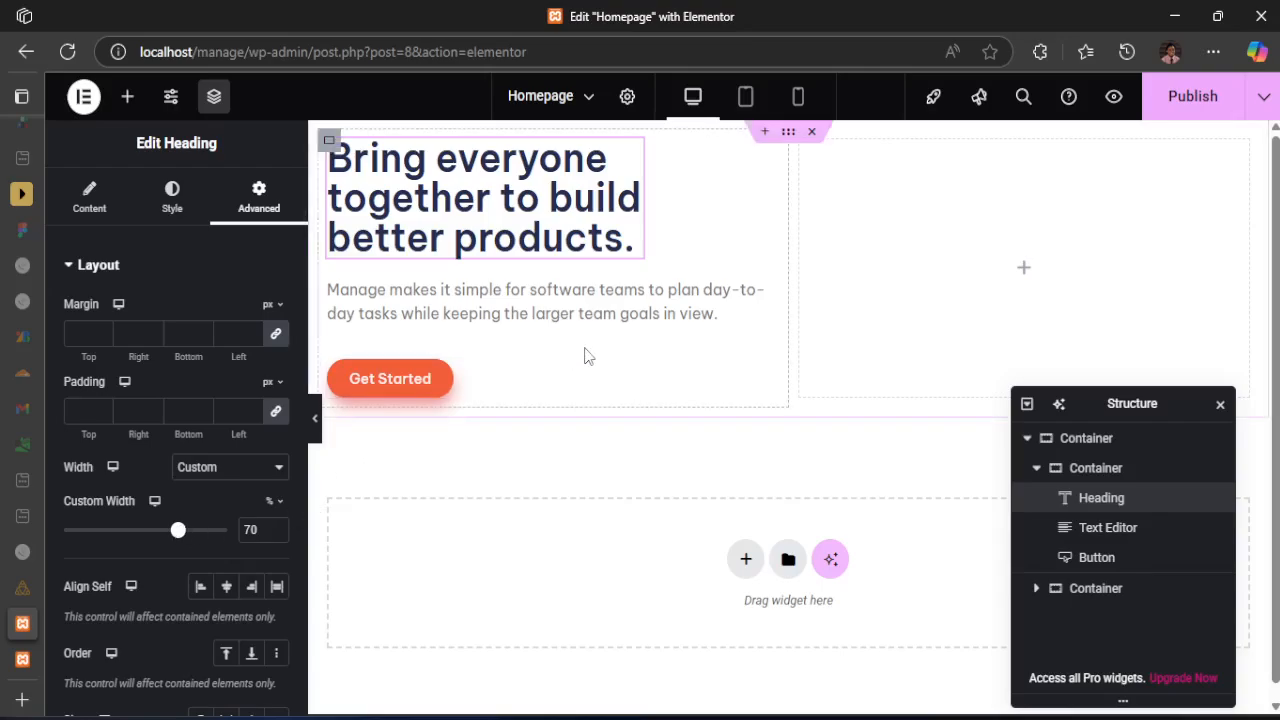
Give the hero paragraph a custom width of 60%, using desktop-design.jpg as the reference for its line breaks
left_click(726, 316)
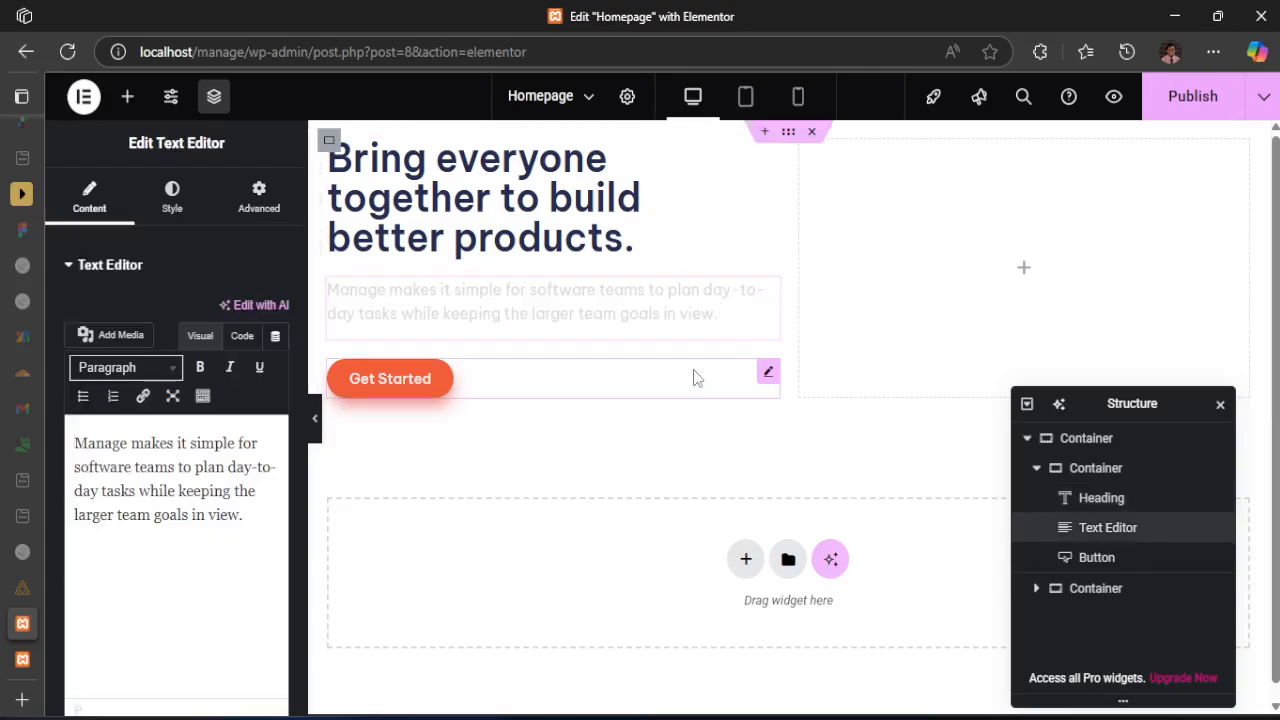
left_click(685, 362)
left_click(717, 312)
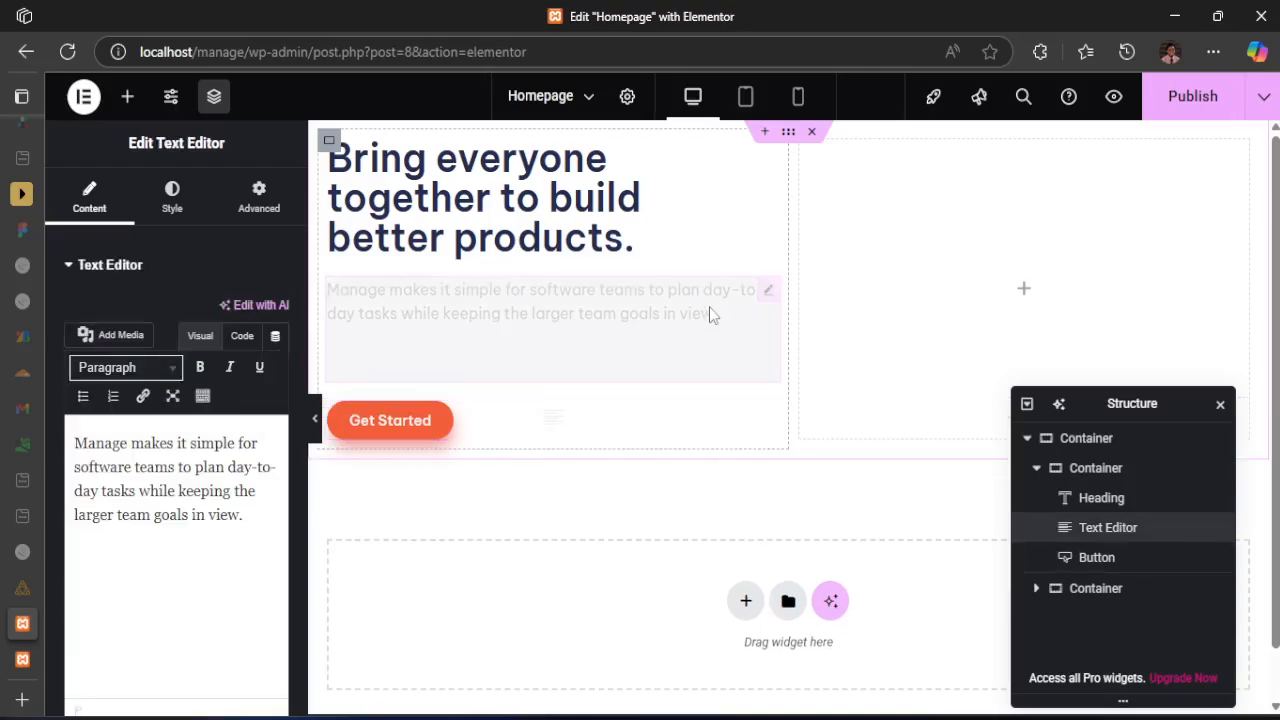
left_click(253, 207)
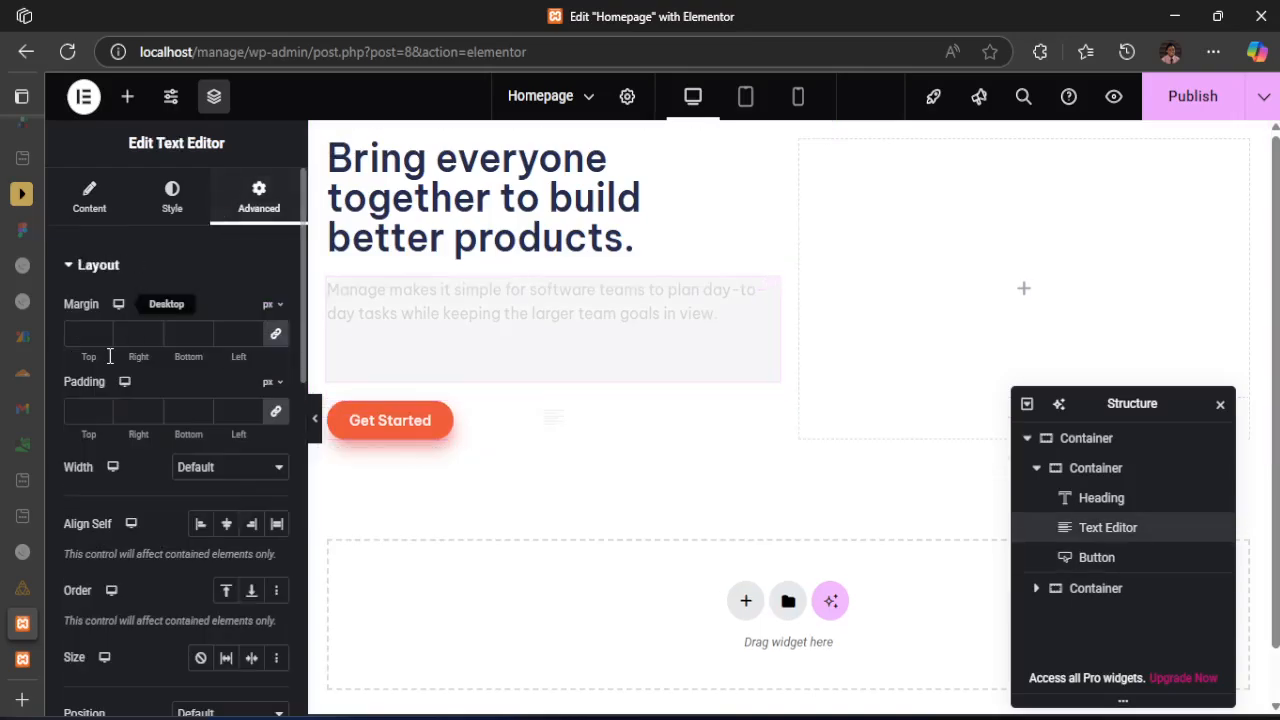
left_click(212, 476)
left_click(205, 569)
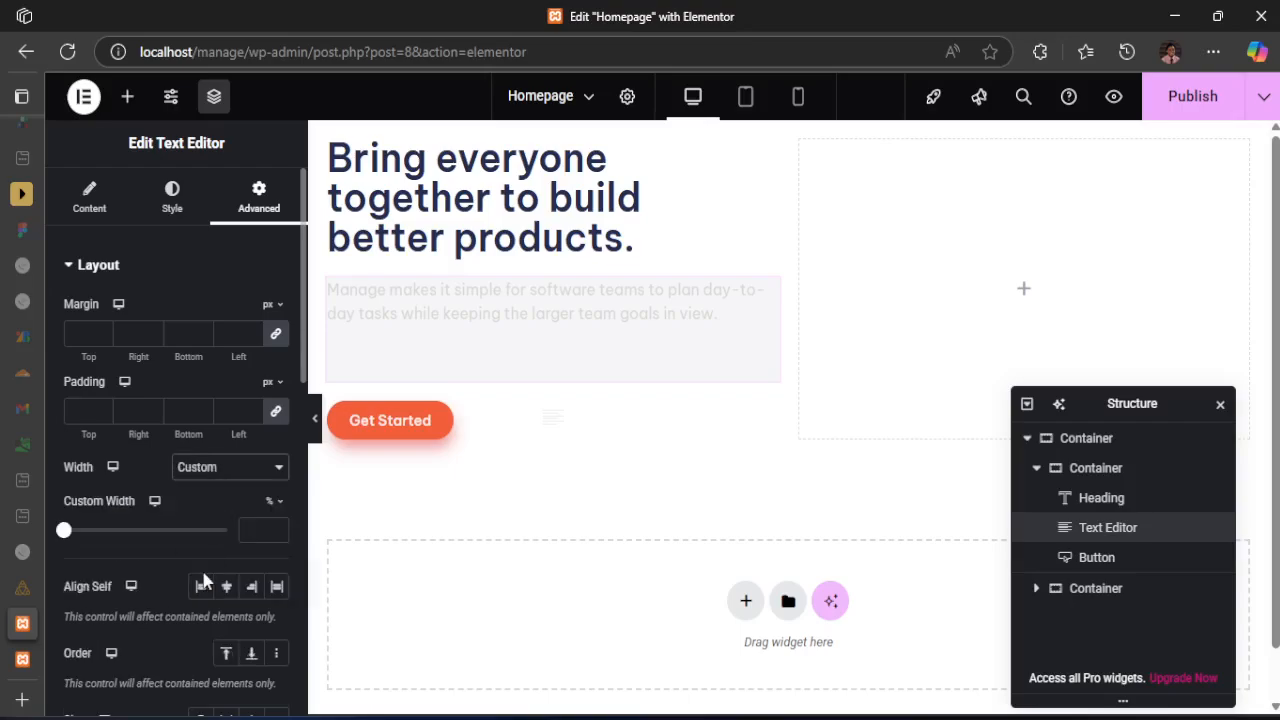
mouse_move(889, 718)
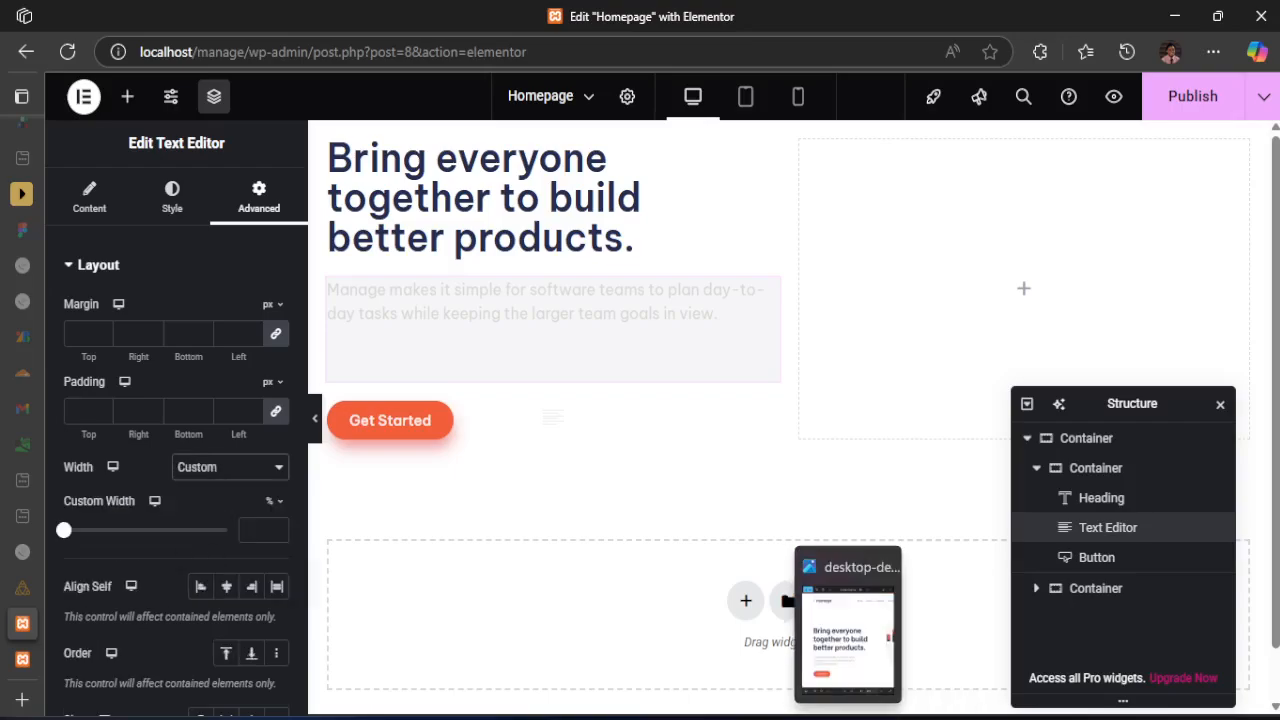
left_click(820, 716)
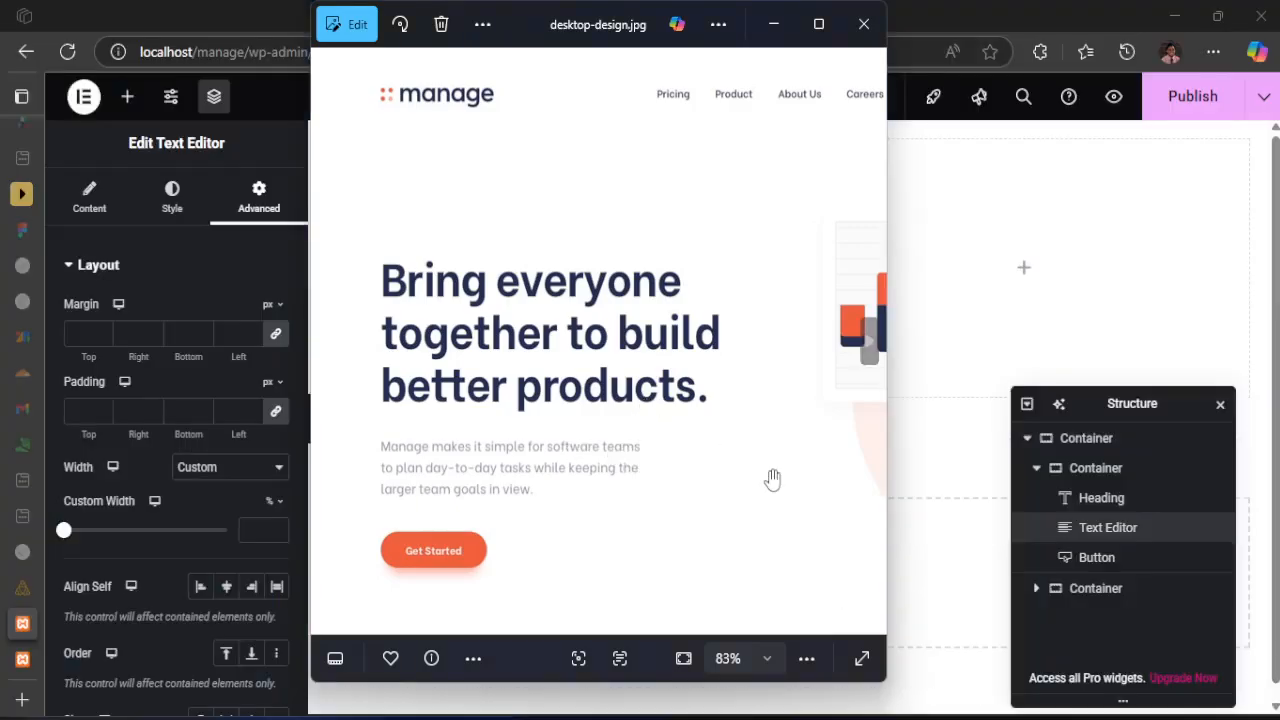
left_click(283, 9)
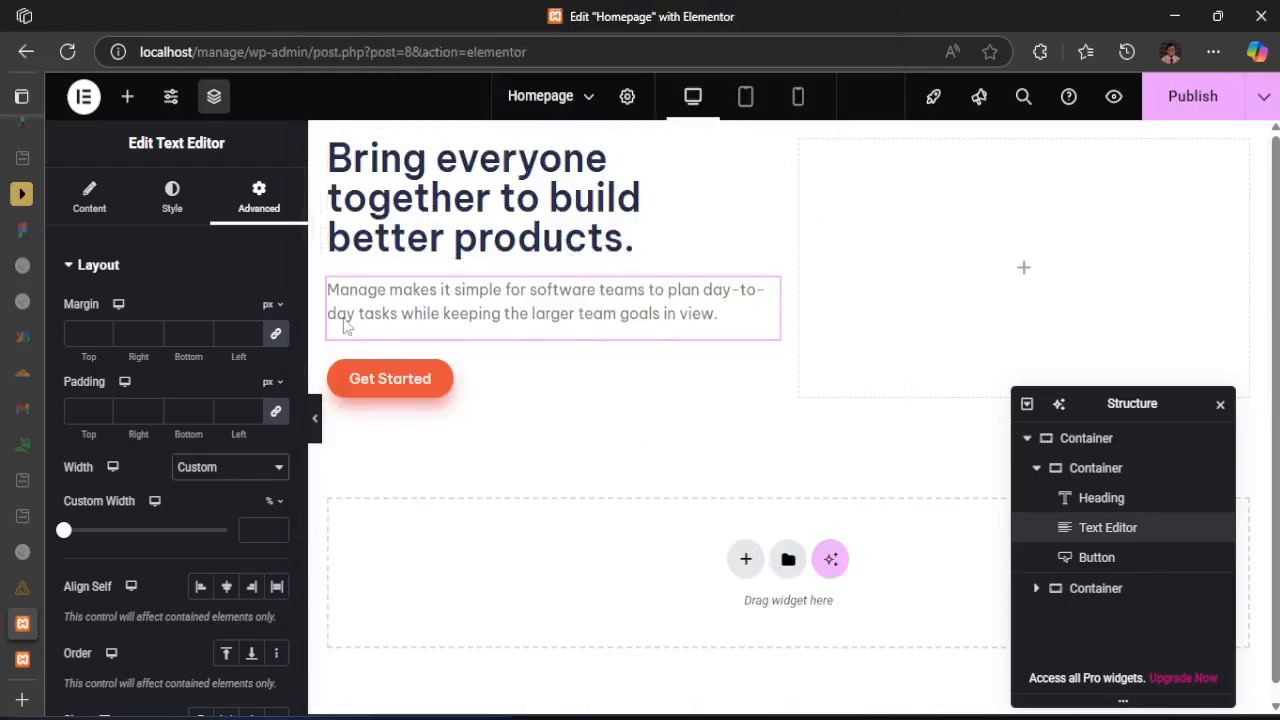
left_click_drag(63, 535, 162, 528)
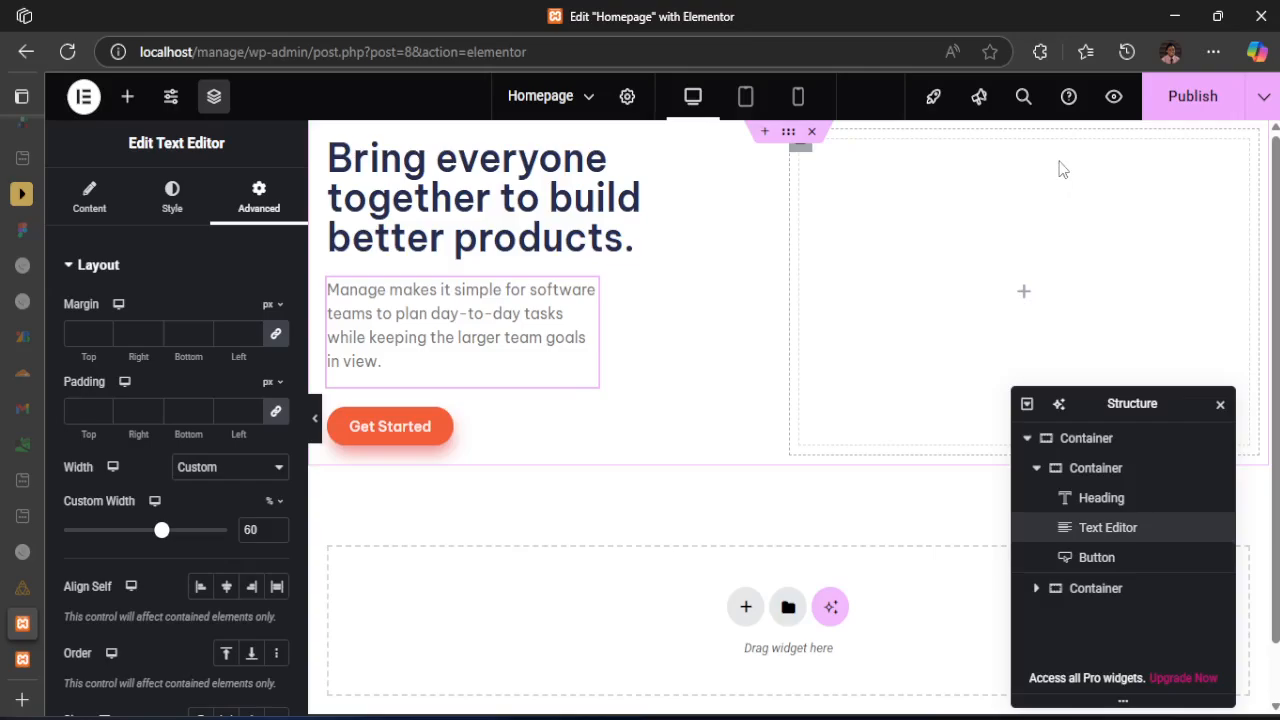
Publish the homepage and reload the live page to check the hero's text widths and side margin
left_click(1180, 106)
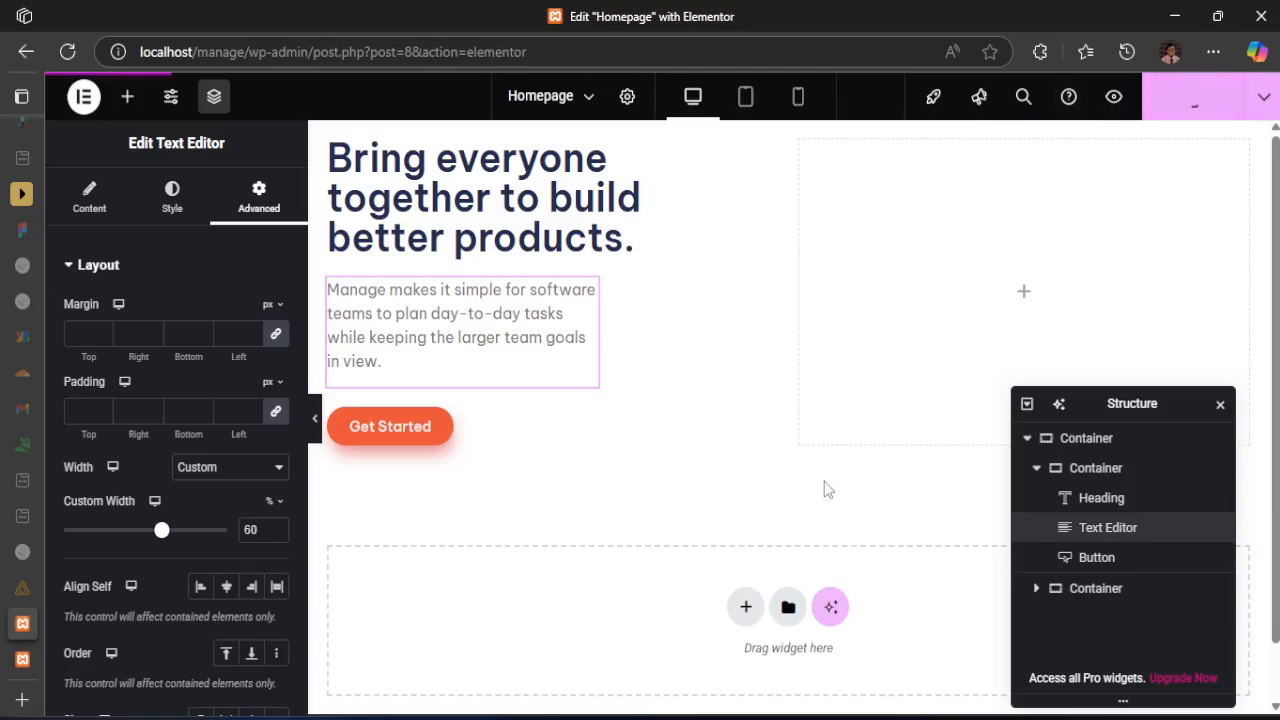
mouse_move(40, 673)
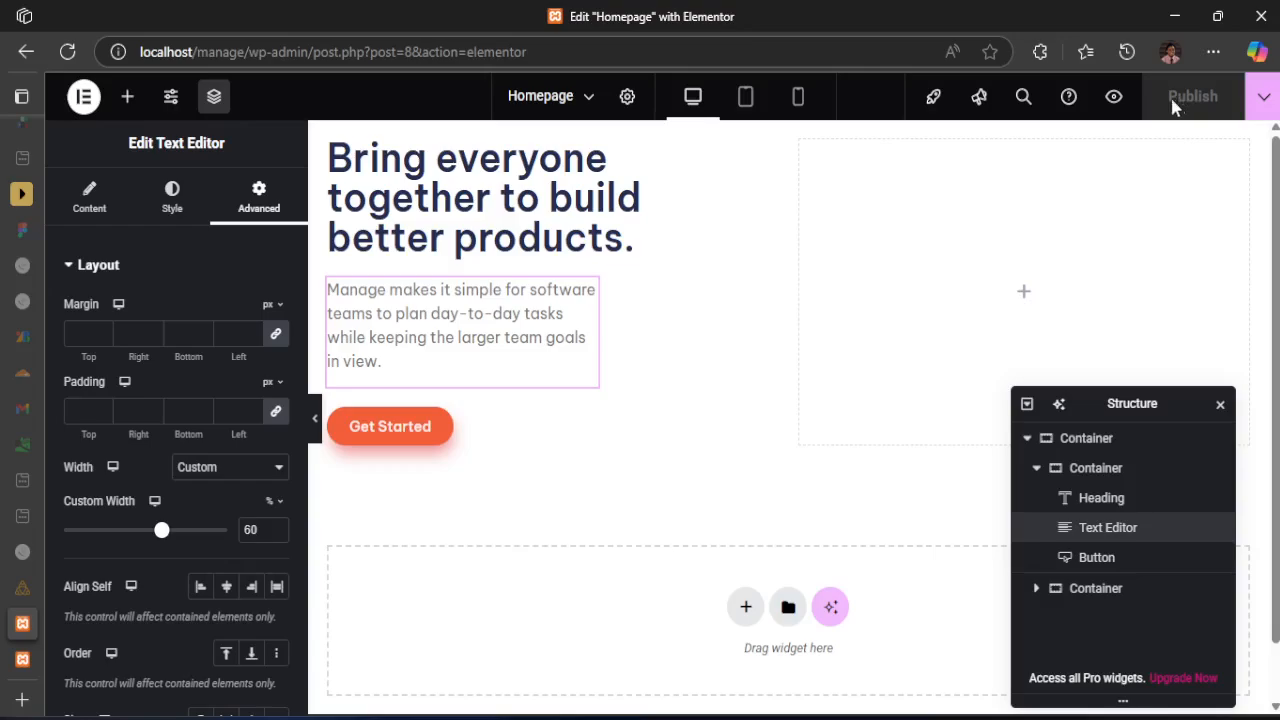
left_click(22, 659)
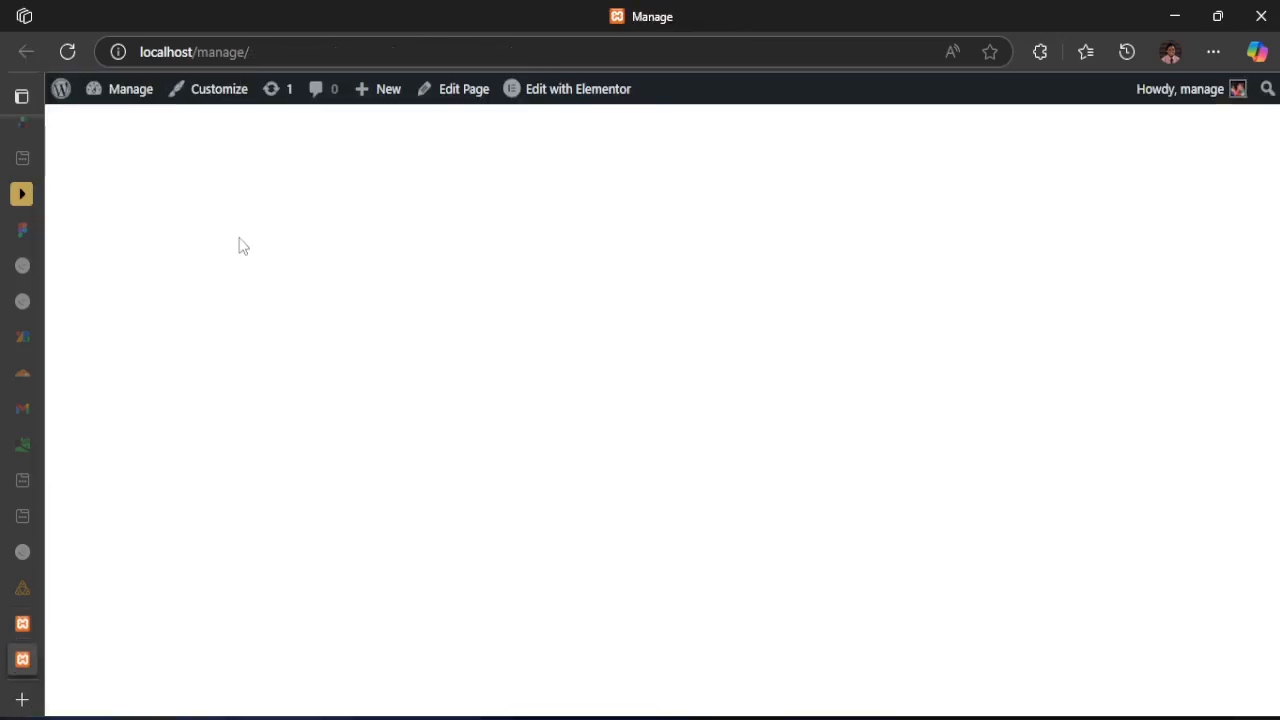
left_click(67, 51)
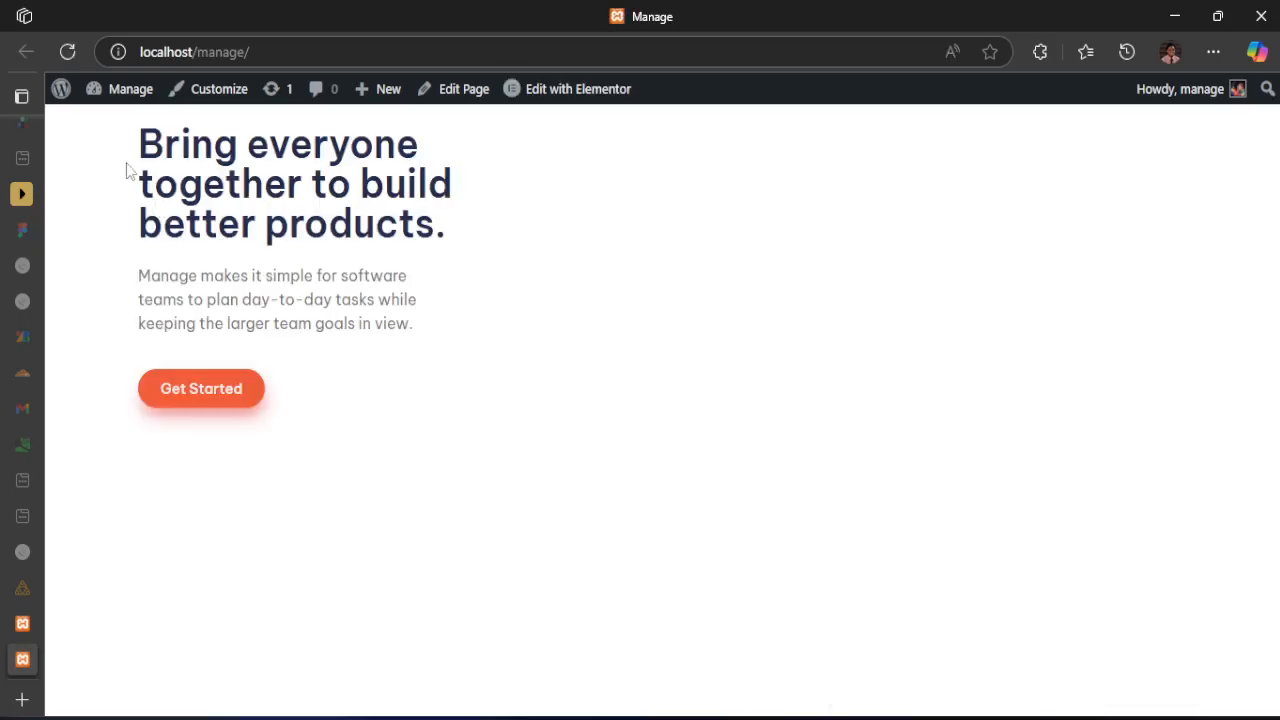
left_click_drag(137, 258, 51, 260)
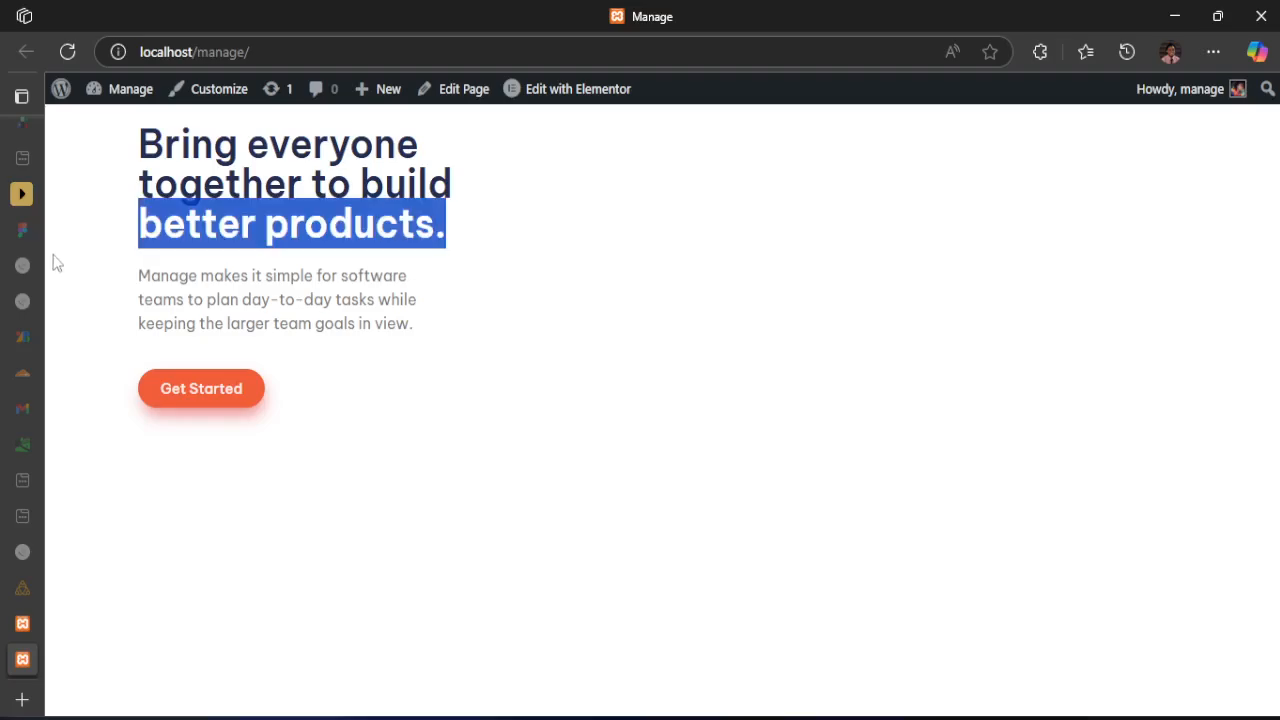
left_click(57, 266)
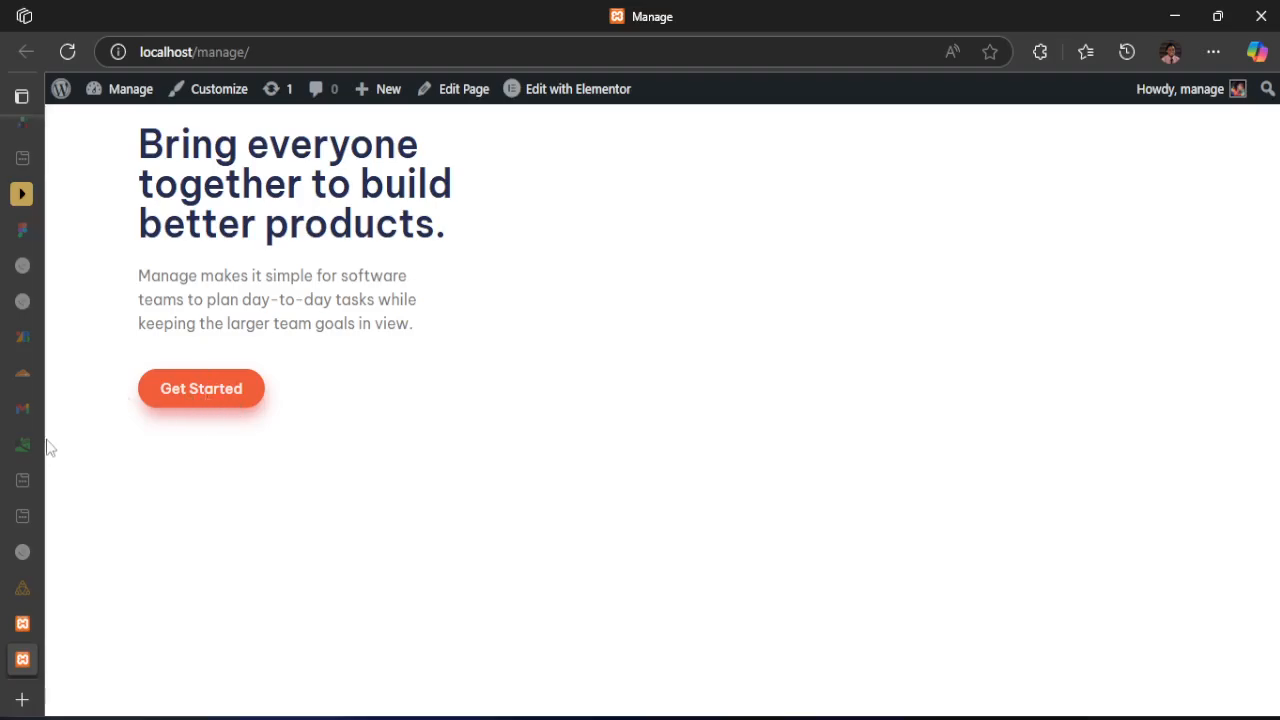
mouse_move(35, 518)
Try a boxed content width of 2000 px on the hero's outer container in the editor and set it to 1200 px
left_click(40, 622)
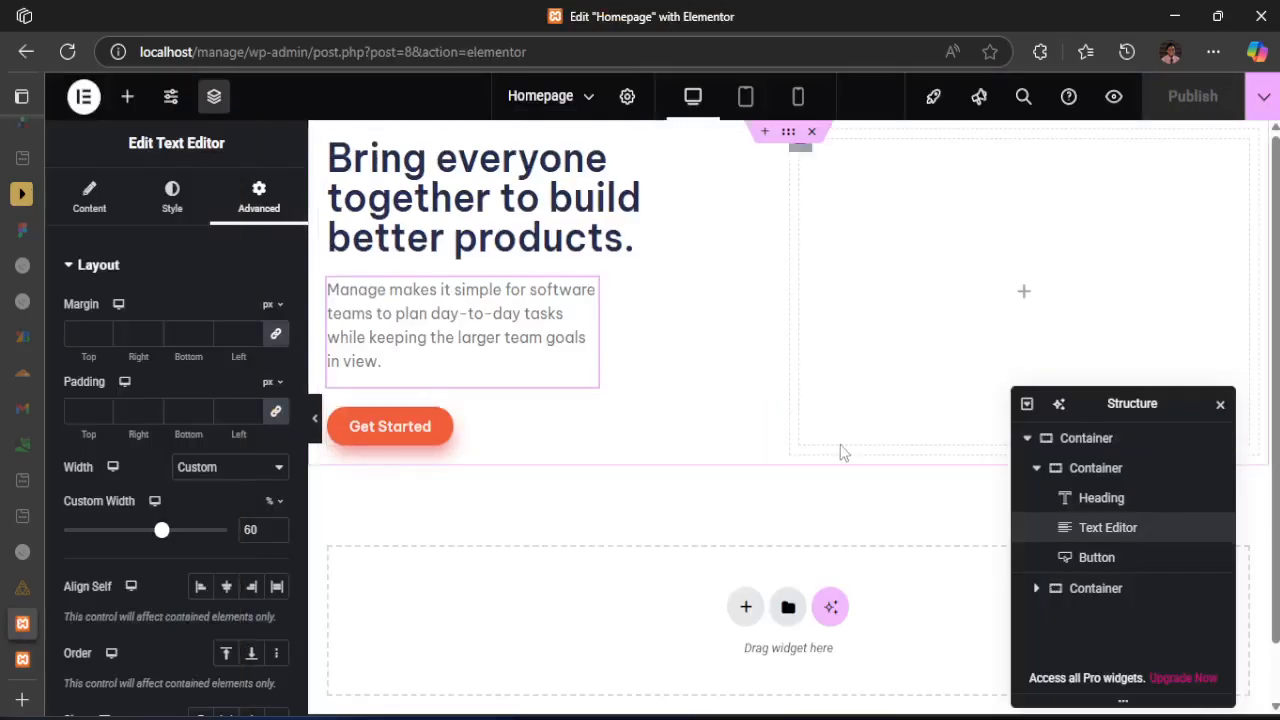
left_click(790, 134)
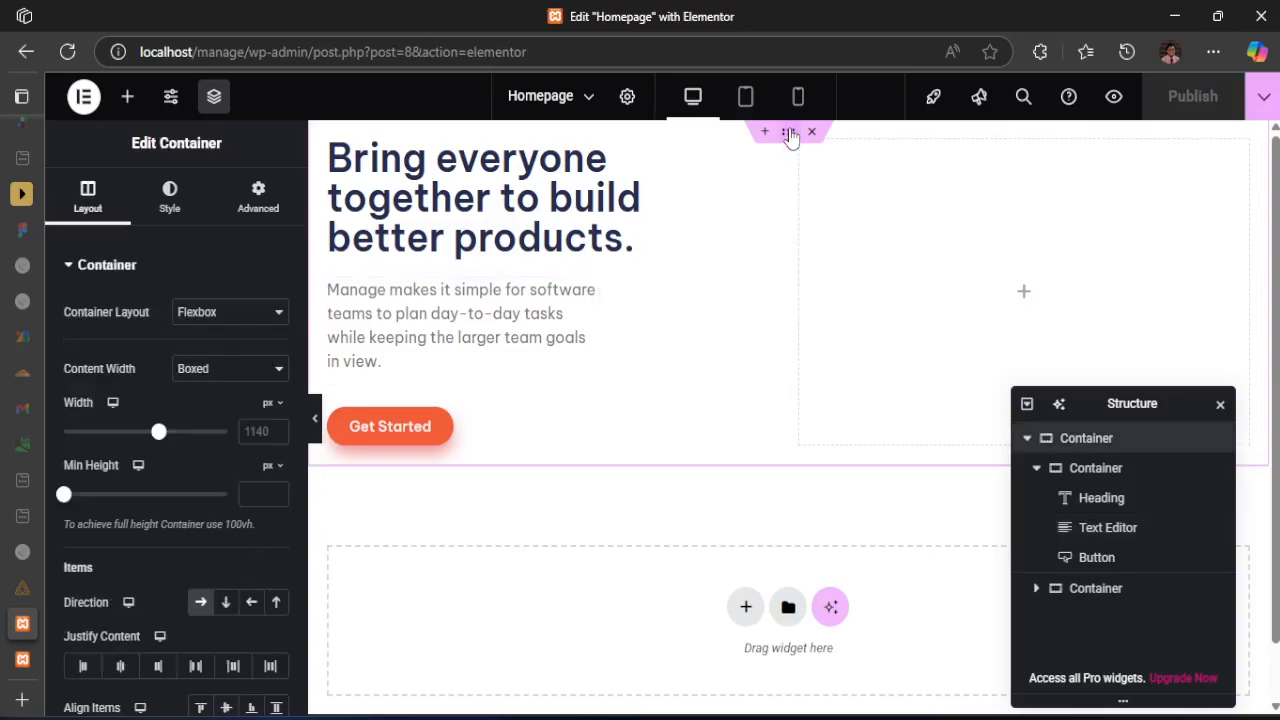
left_click(258, 205)
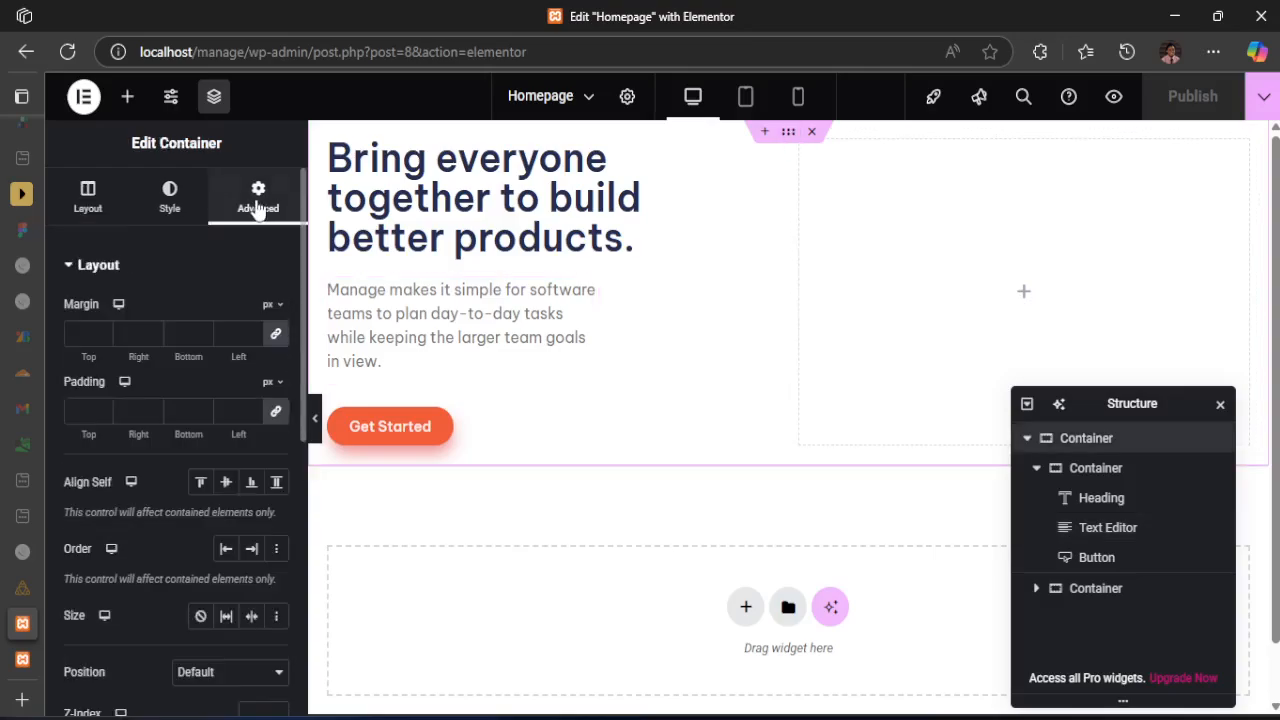
left_click(80, 205)
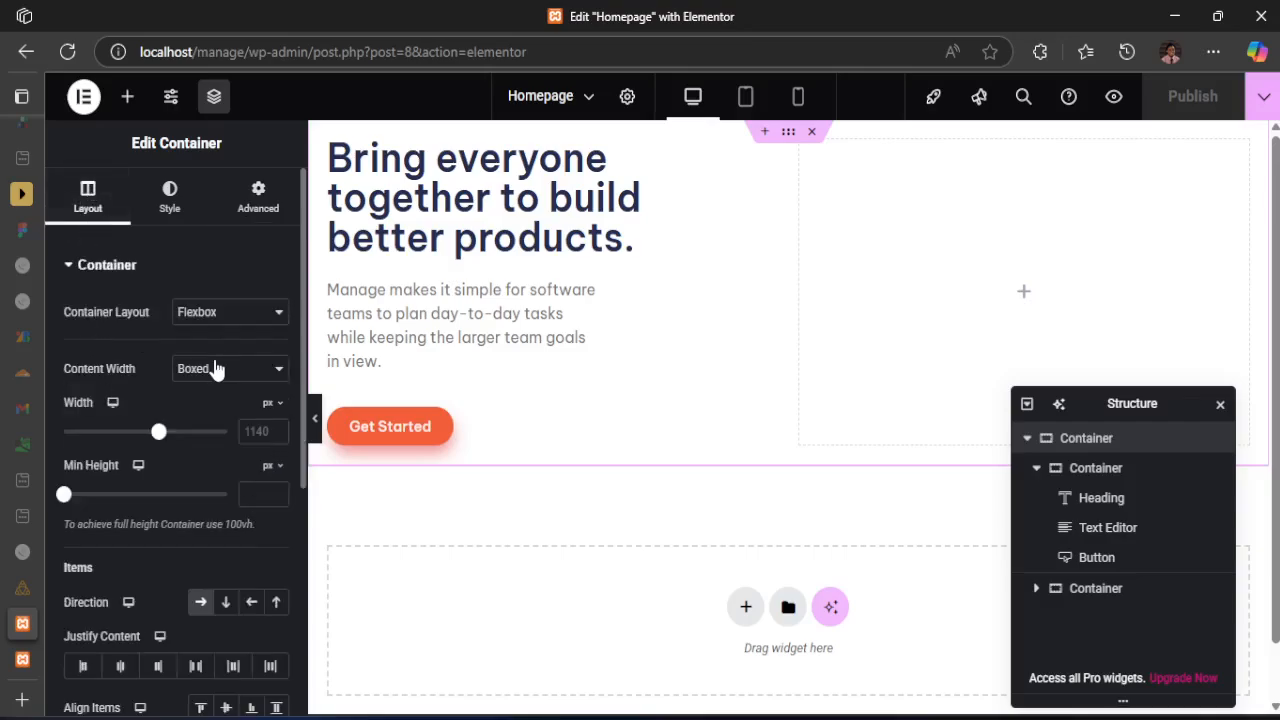
left_click_drag(66, 368, 136, 370)
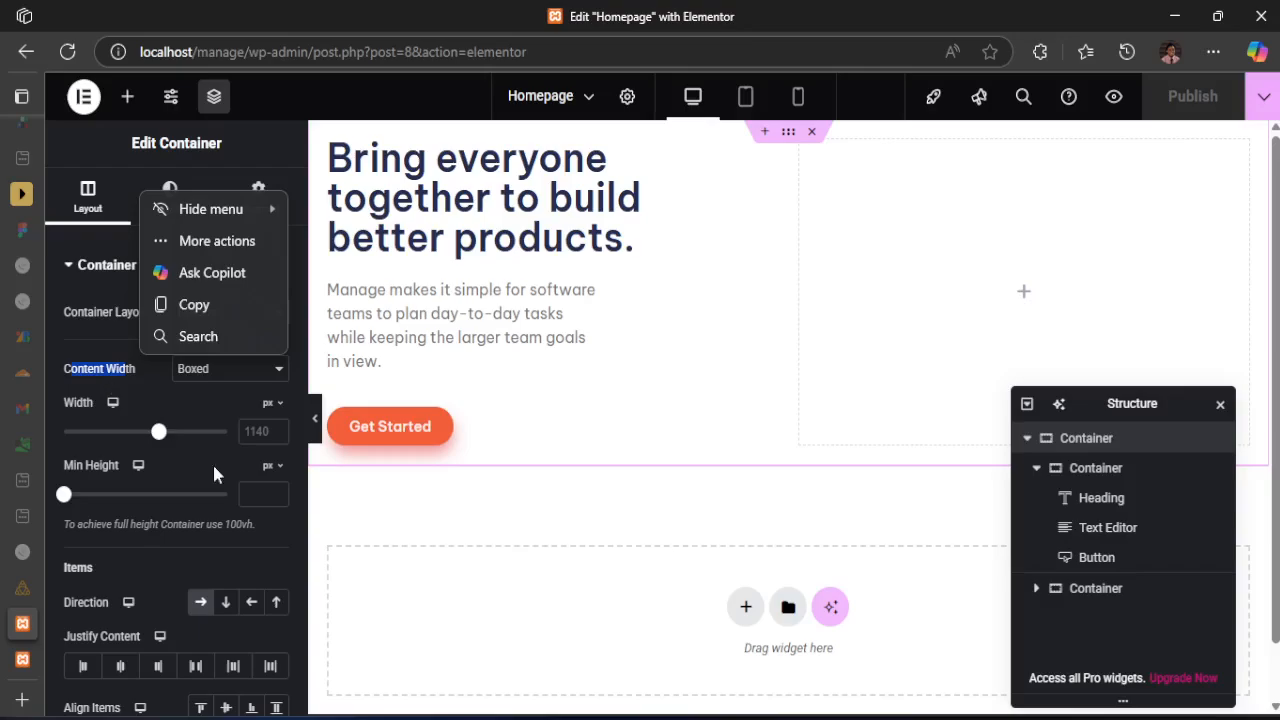
left_click(269, 432)
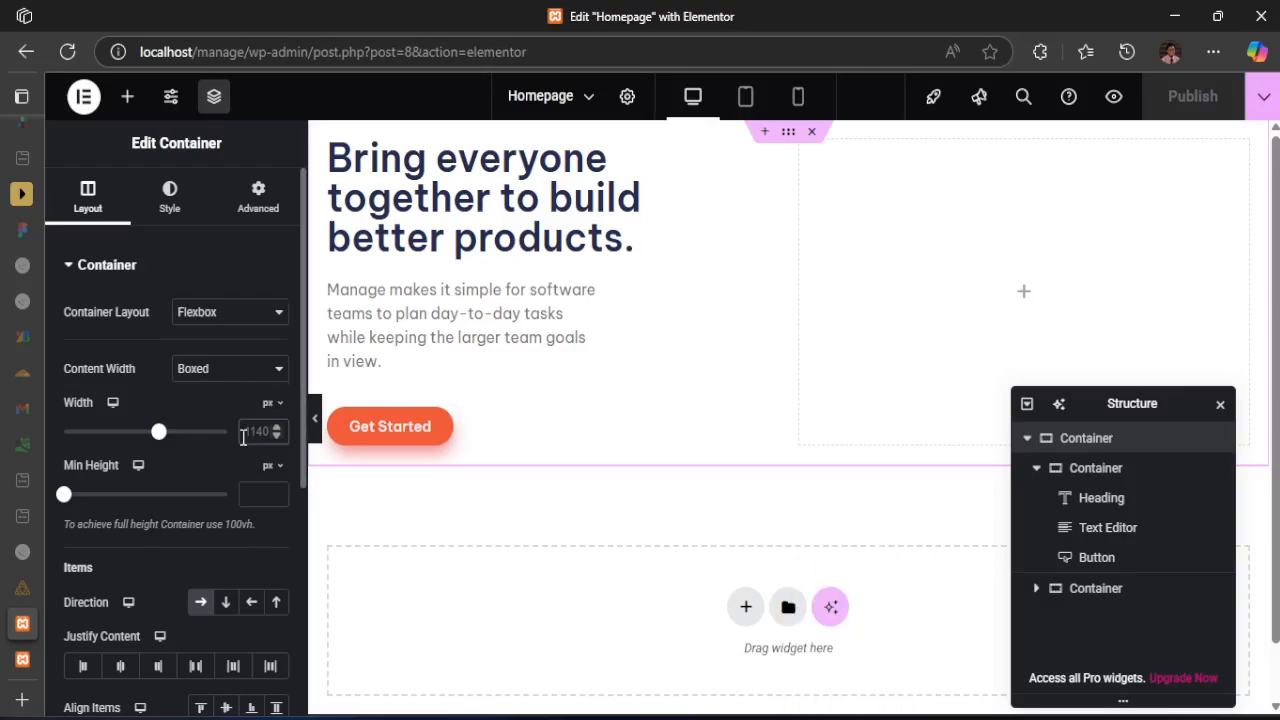
type("2000")
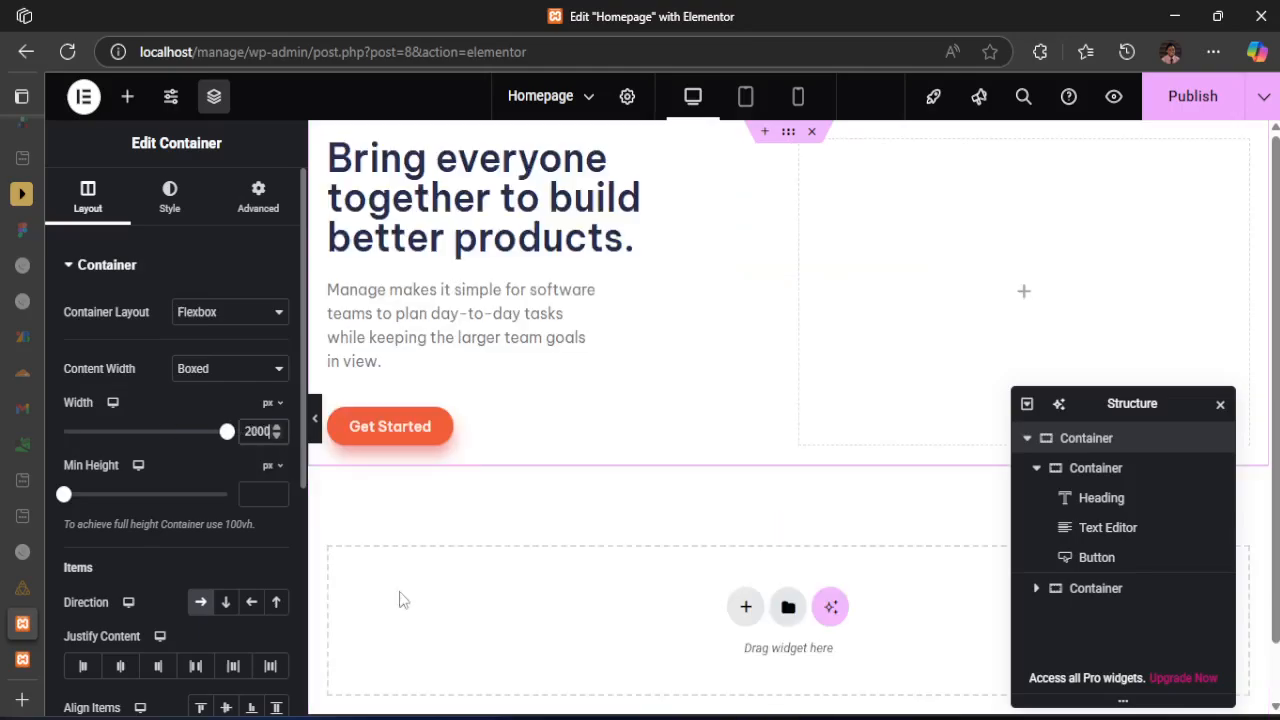
key("BackSpace")
key("BackSpace")
key("BackSpace")
key("BackSpace")
type("1200")
key("BackSpace")
key("BackSpace")
key("BackSpace")
type("200")
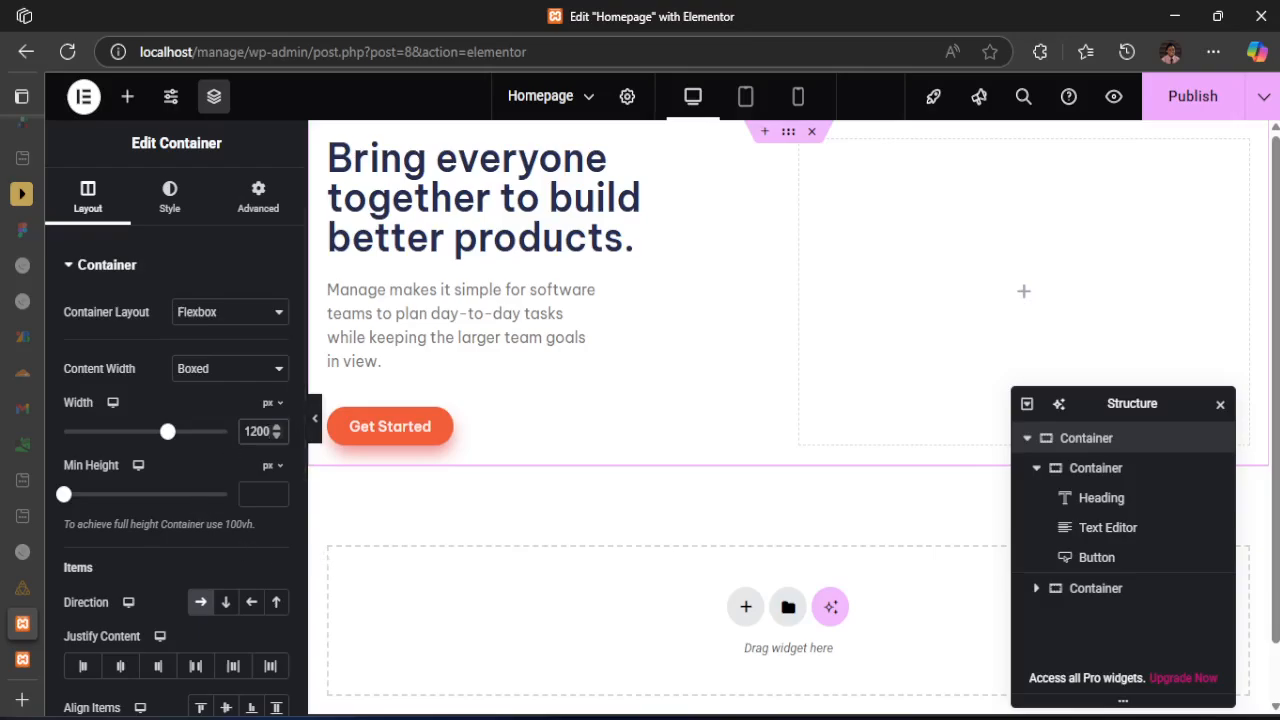
Compare the live hero's side margins with desktop-design.jpg and review the outer container's Content Width options
left_click(22, 659)
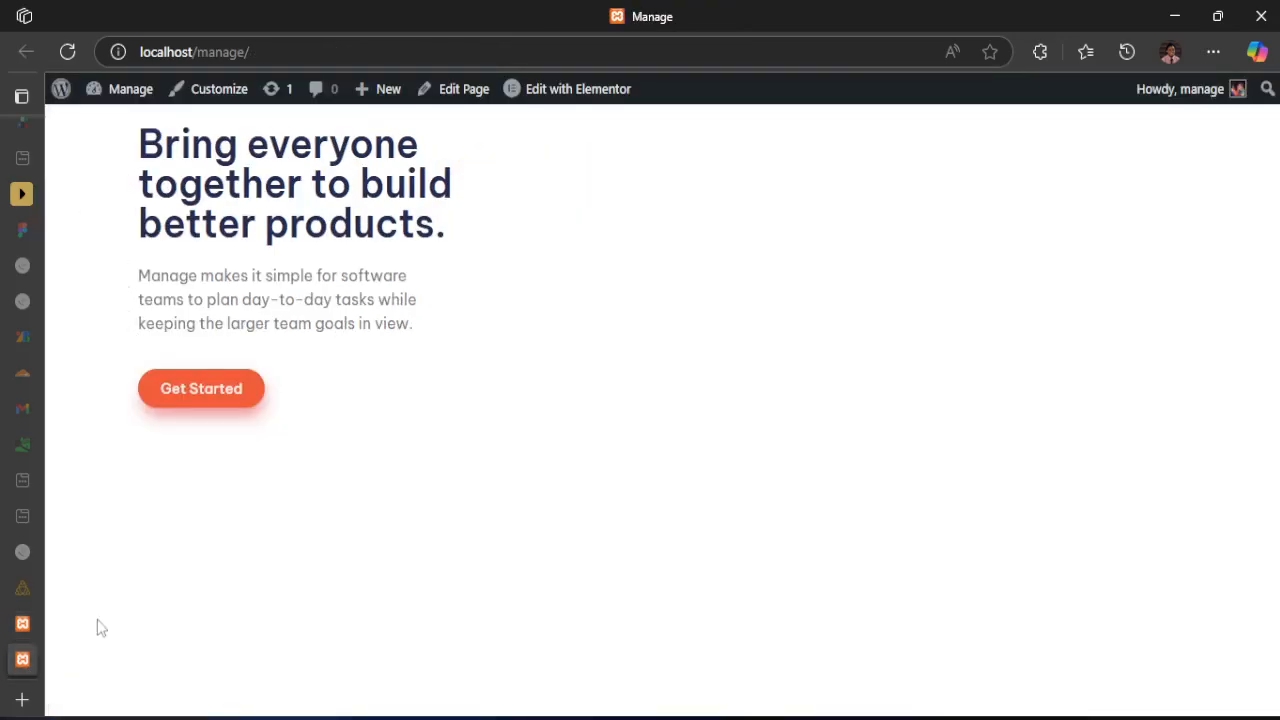
left_click(22, 623)
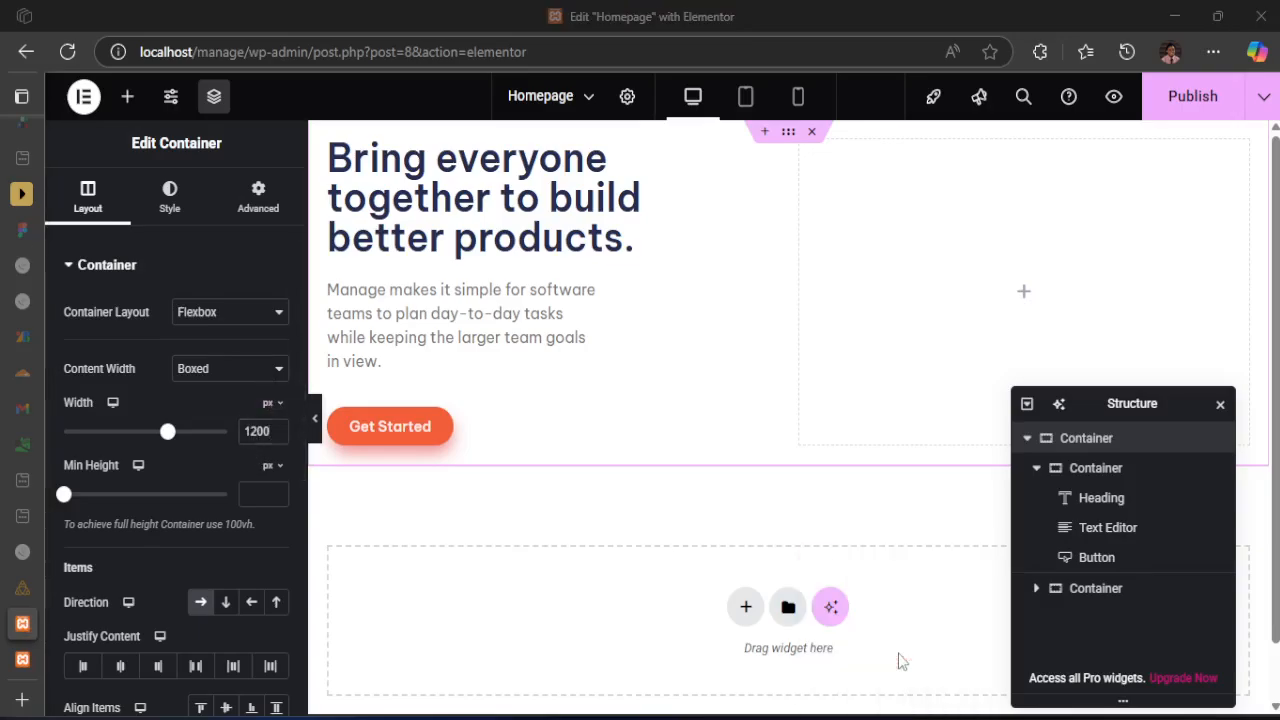
left_click(908, 718)
scroll(500, 270, "down", 5)
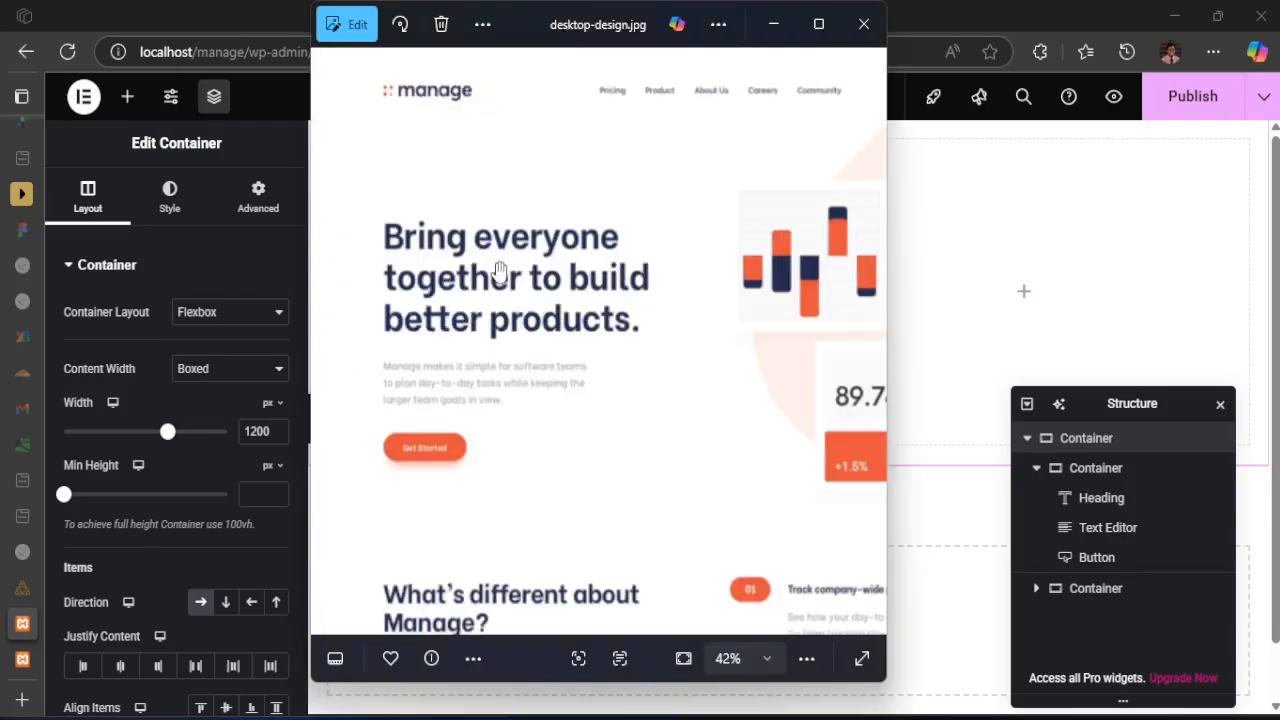
scroll(430, 172, "up", 2)
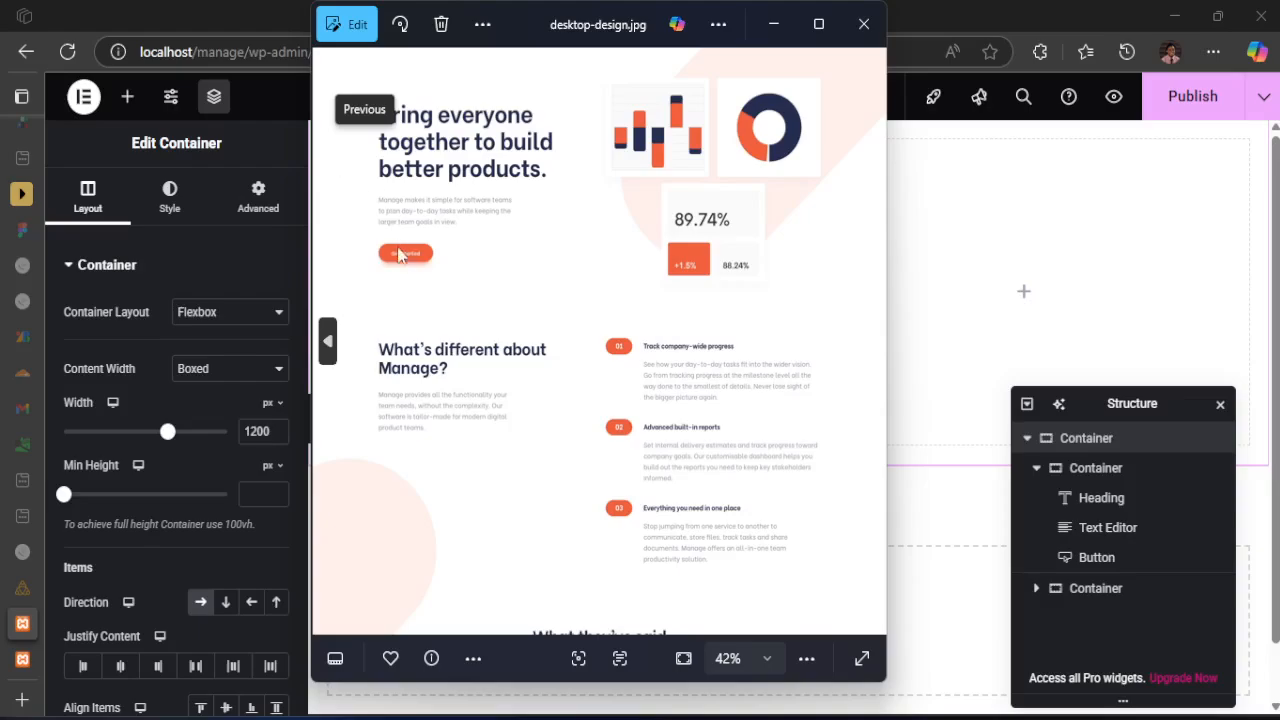
scroll(546, 287, "down", 2)
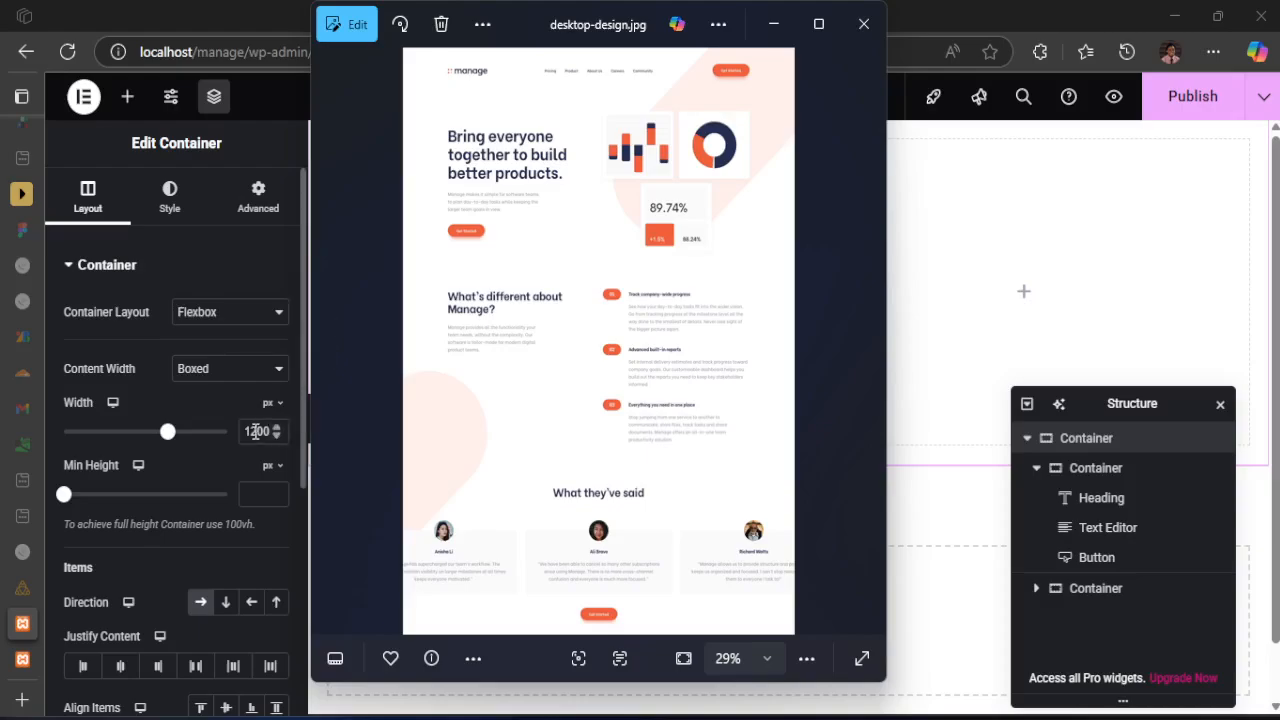
left_click(199, 372)
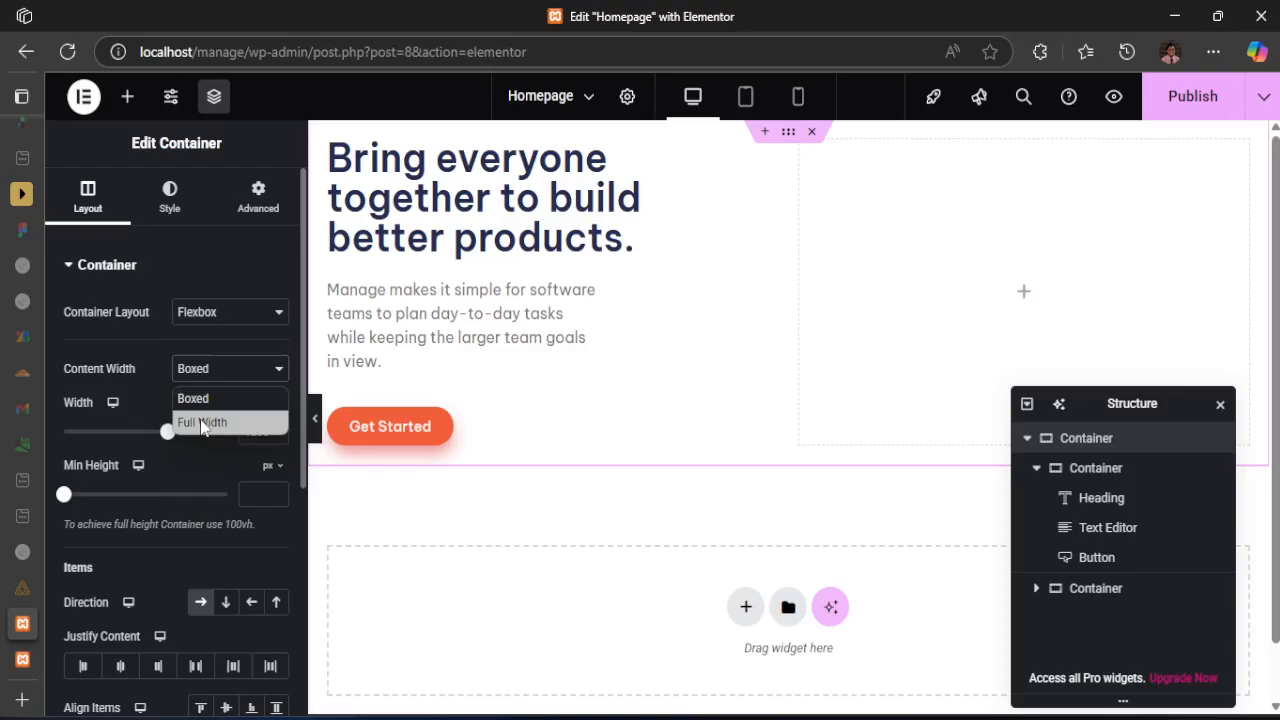
left_click(144, 357)
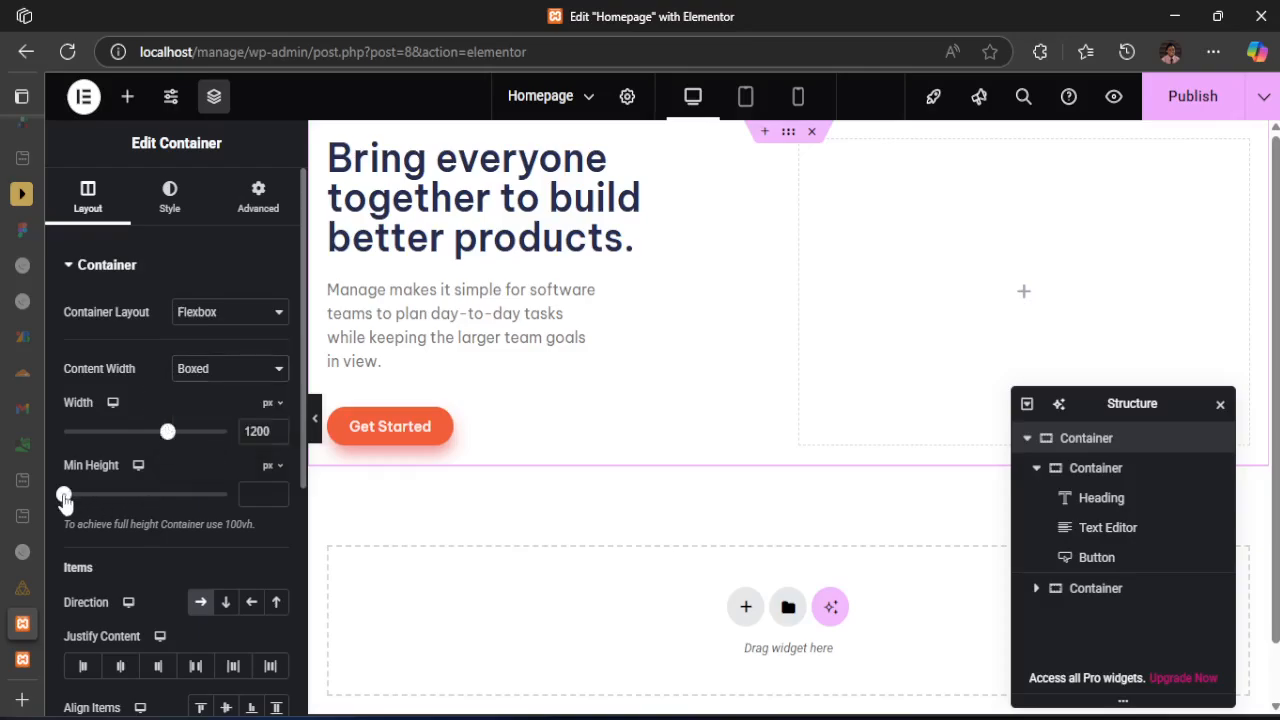
mouse_move(64, 495)
left_mouse_down()
mouse_move(128, 495)
mouse_move(64, 494)
left_mouse_up()
left_click(268, 466)
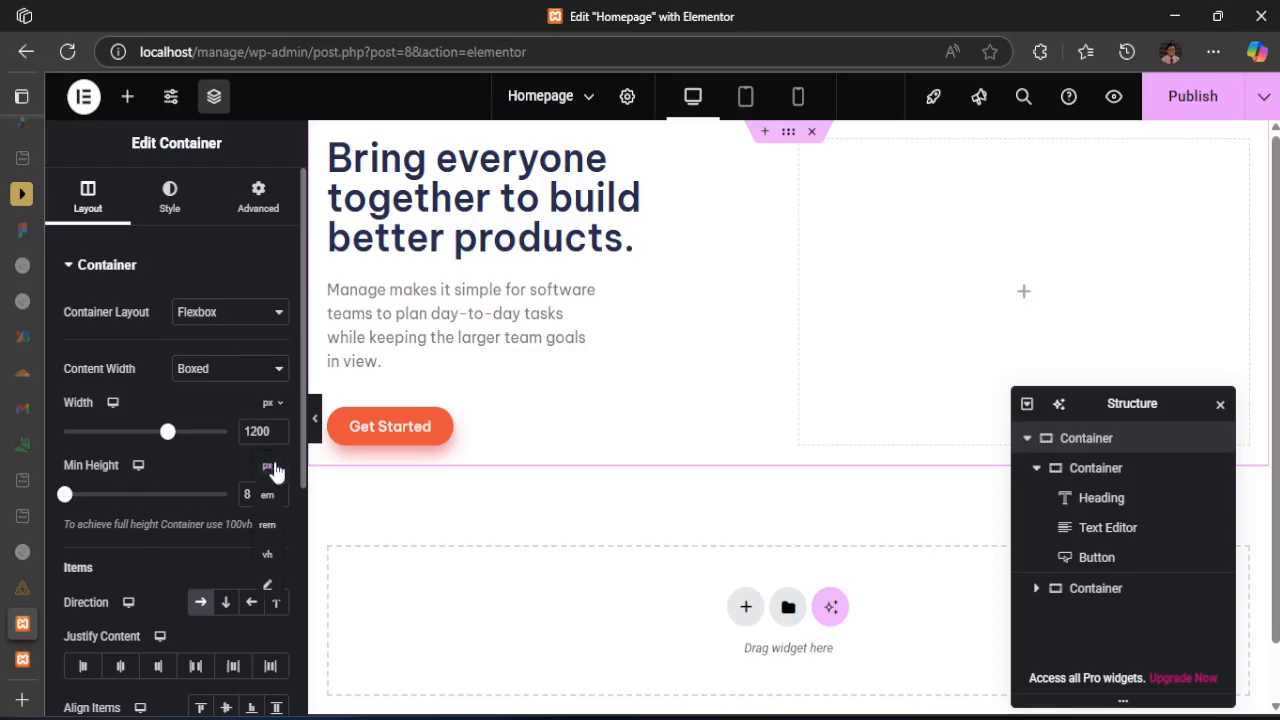
left_click(268, 555)
left_click(268, 466)
left_click(267, 466)
left_click_drag(264, 494, 236, 491)
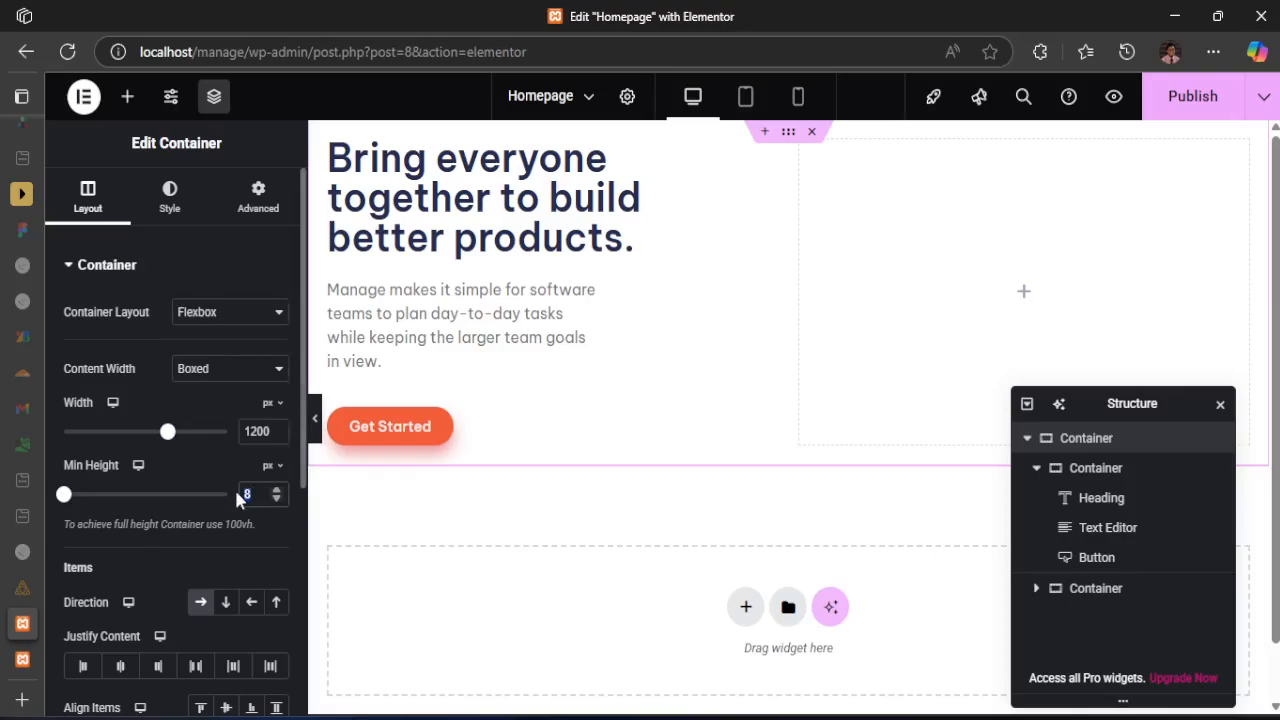
type("0")
double_click(250, 494)
key("BackSpace")
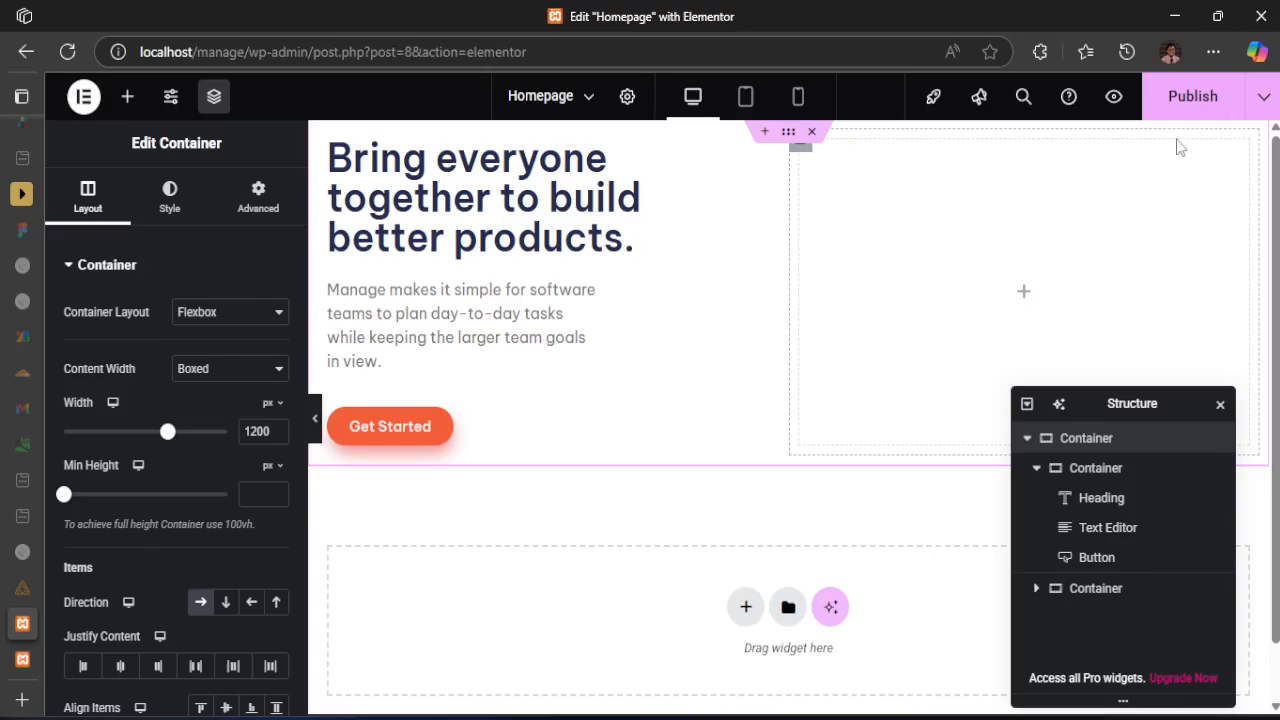
Publish the homepage, reload the live page and compare its hero with the enlarged hero in desktop-design.jpg
left_click(1190, 95)
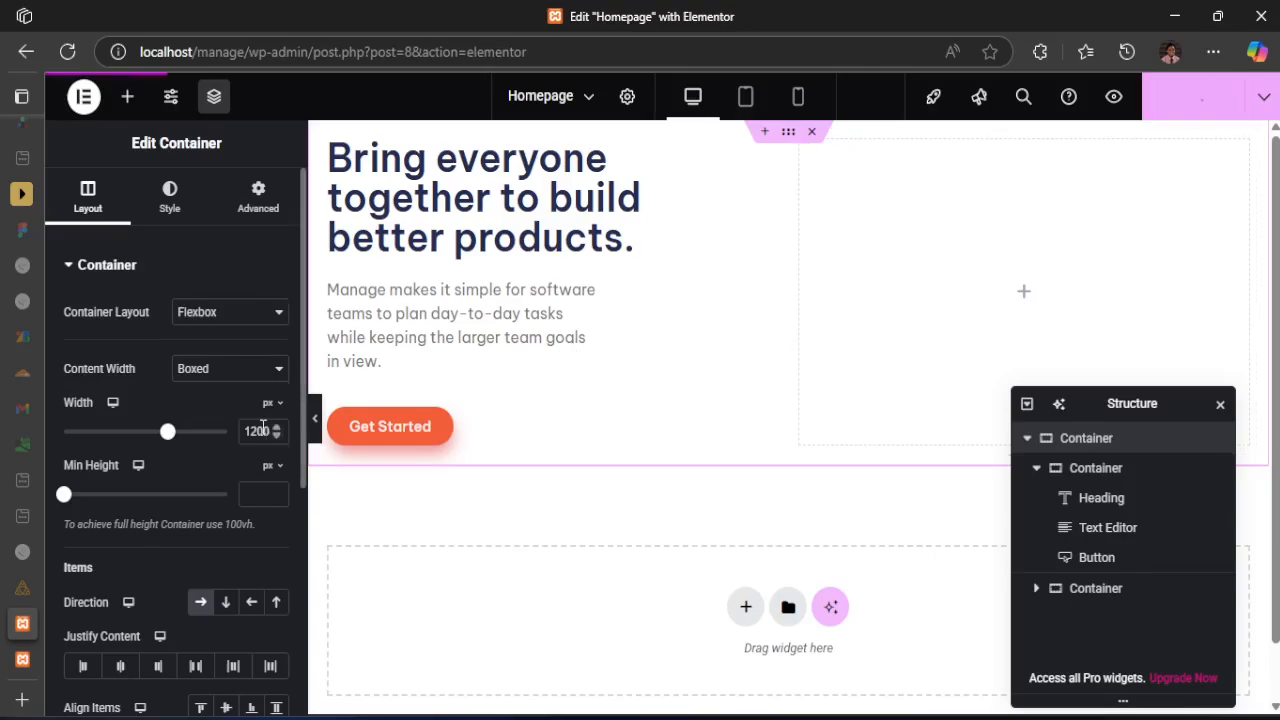
left_click(22, 659)
left_click(68, 52)
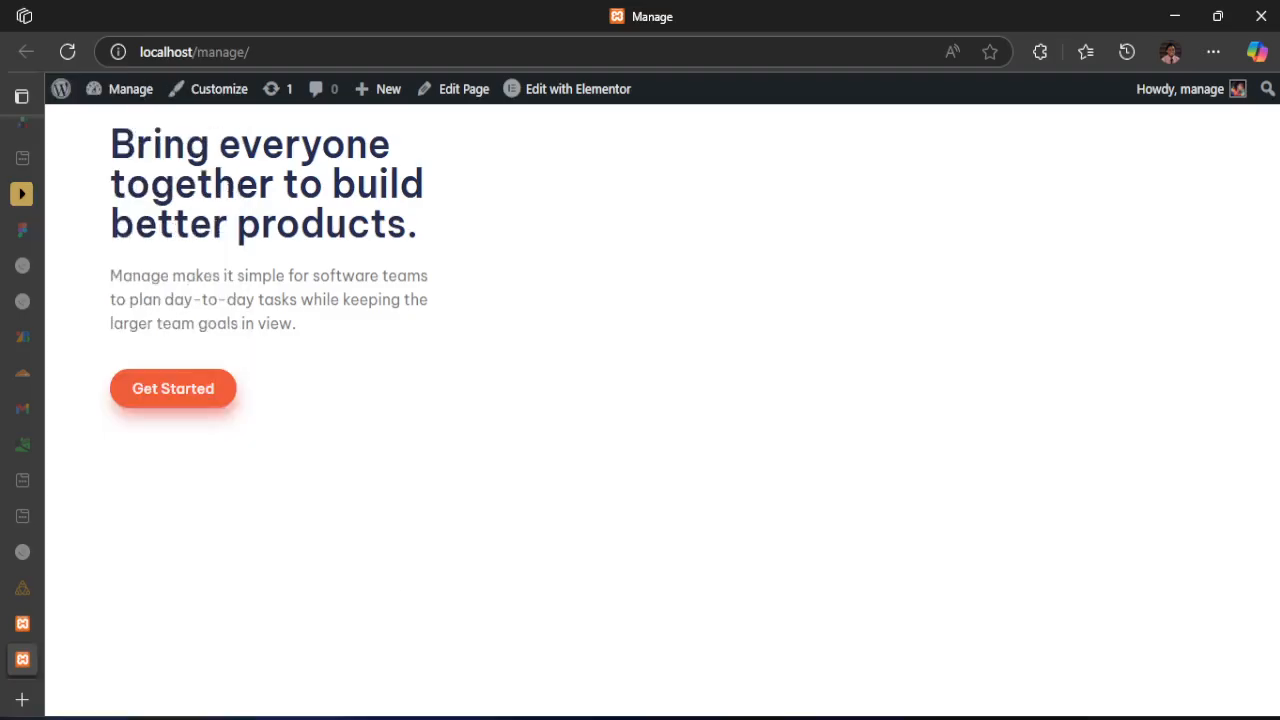
left_click(22, 623)
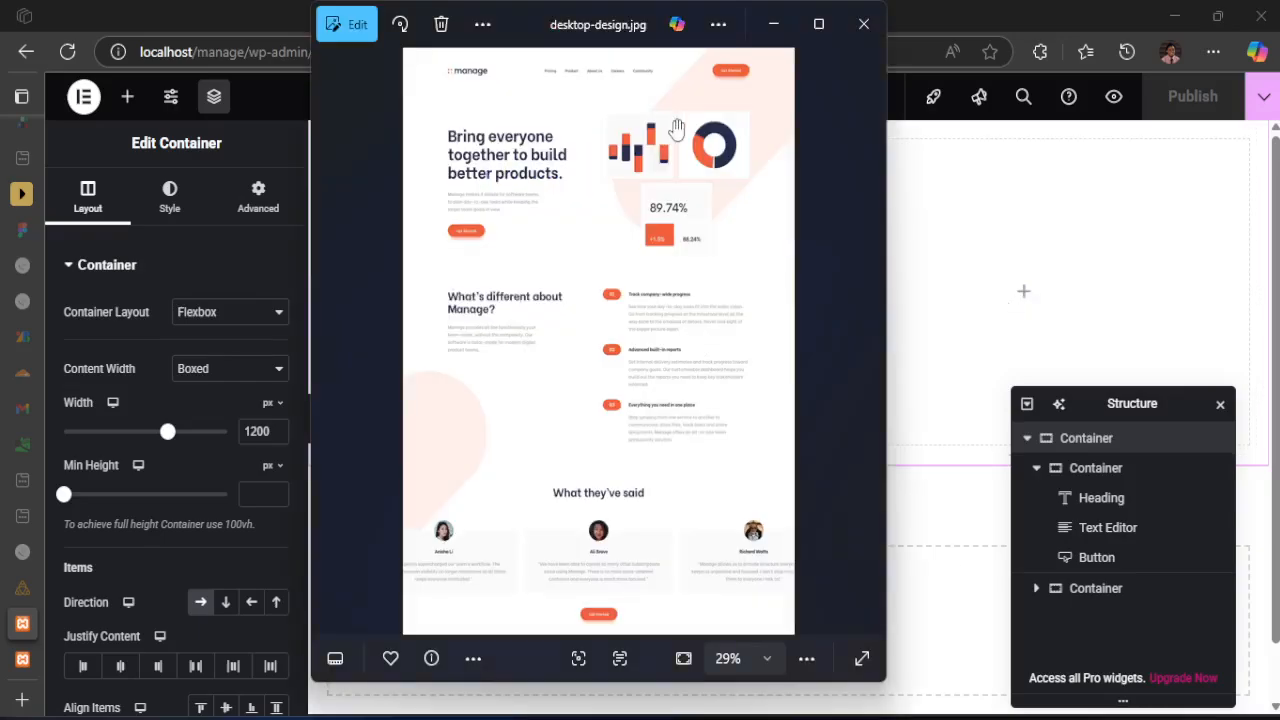
scroll(730, 177, "up", 3)
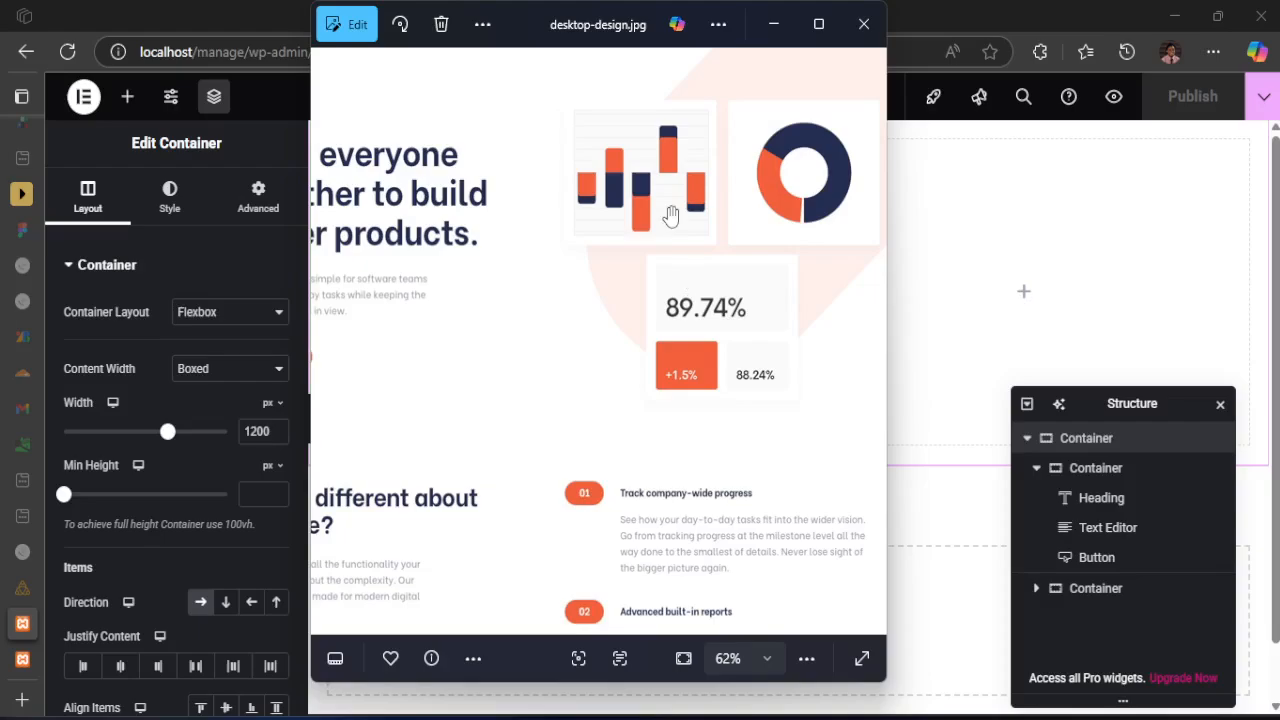
left_click(955, 15)
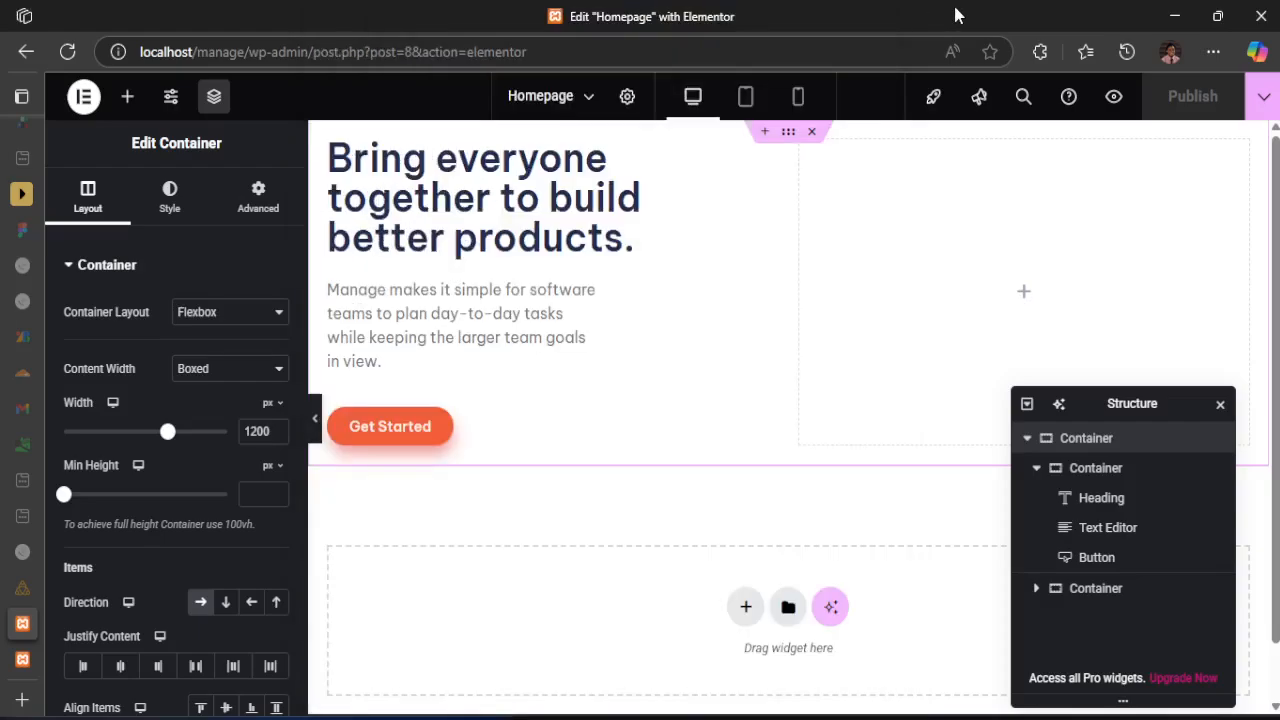
Add an Image widget to the hero's empty second container and open the media chooser for its image
left_click(1026, 297)
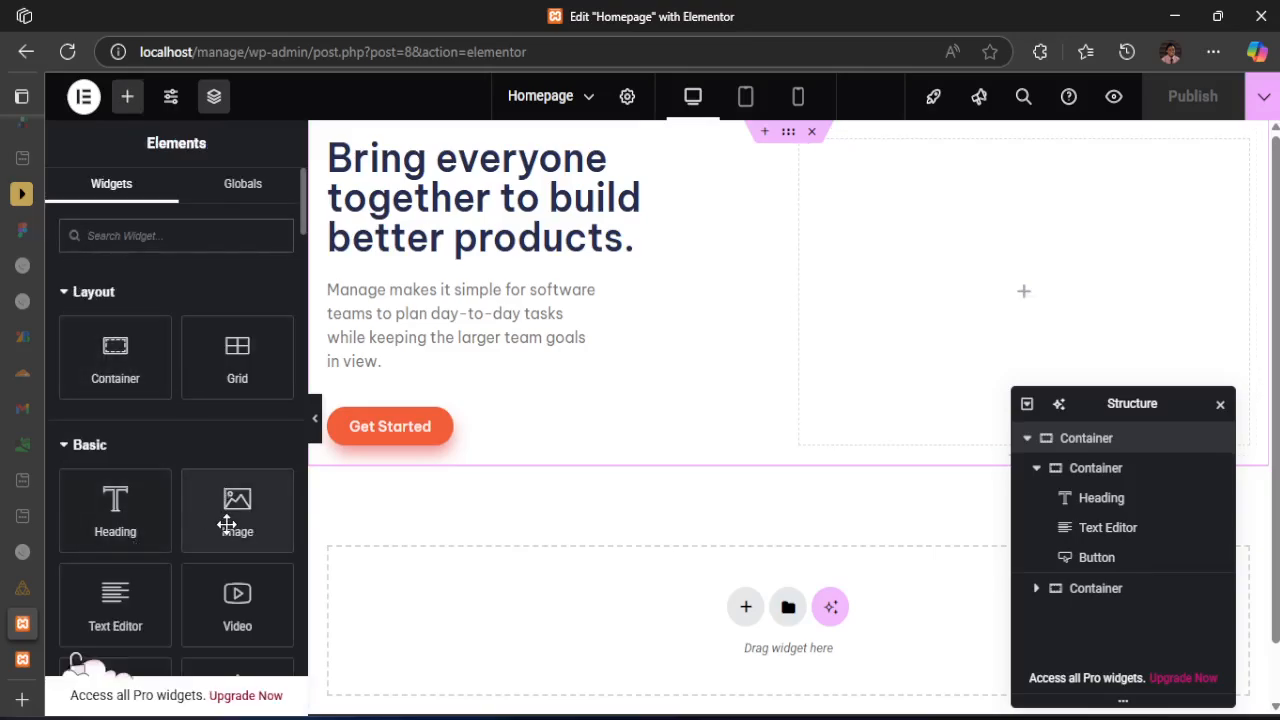
left_click_drag(227, 524, 983, 272)
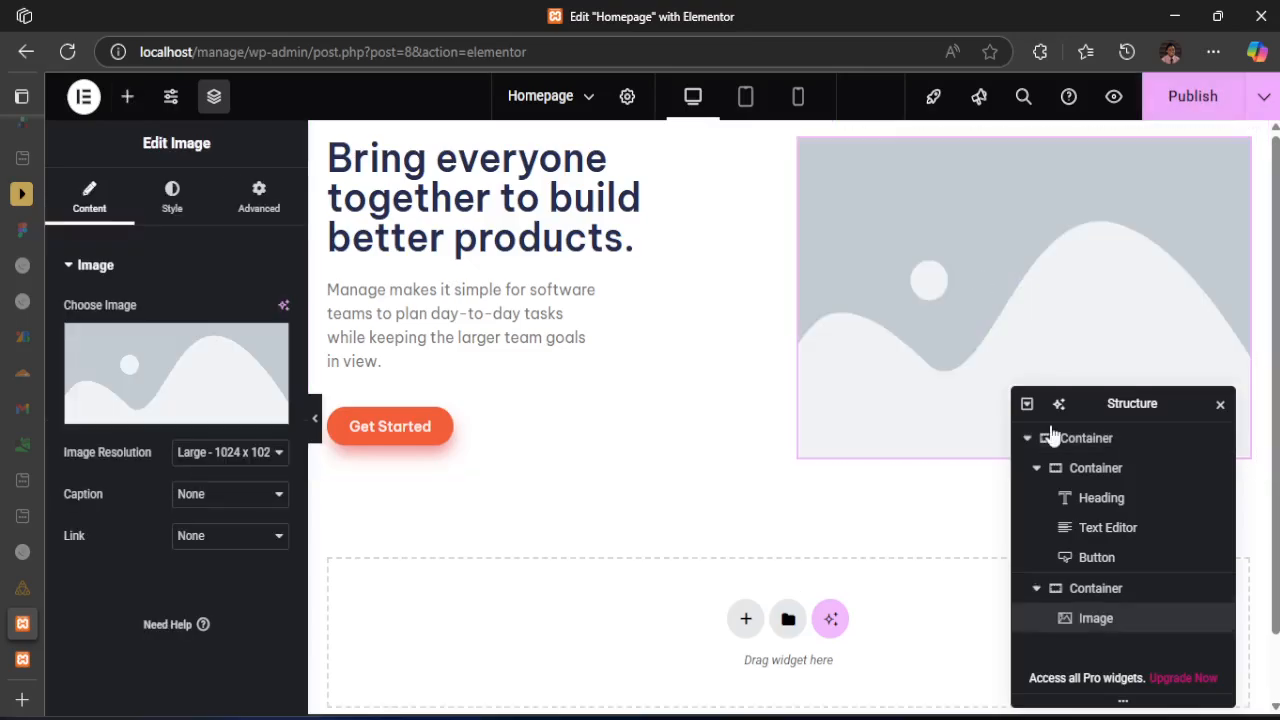
mouse_move(185, 425)
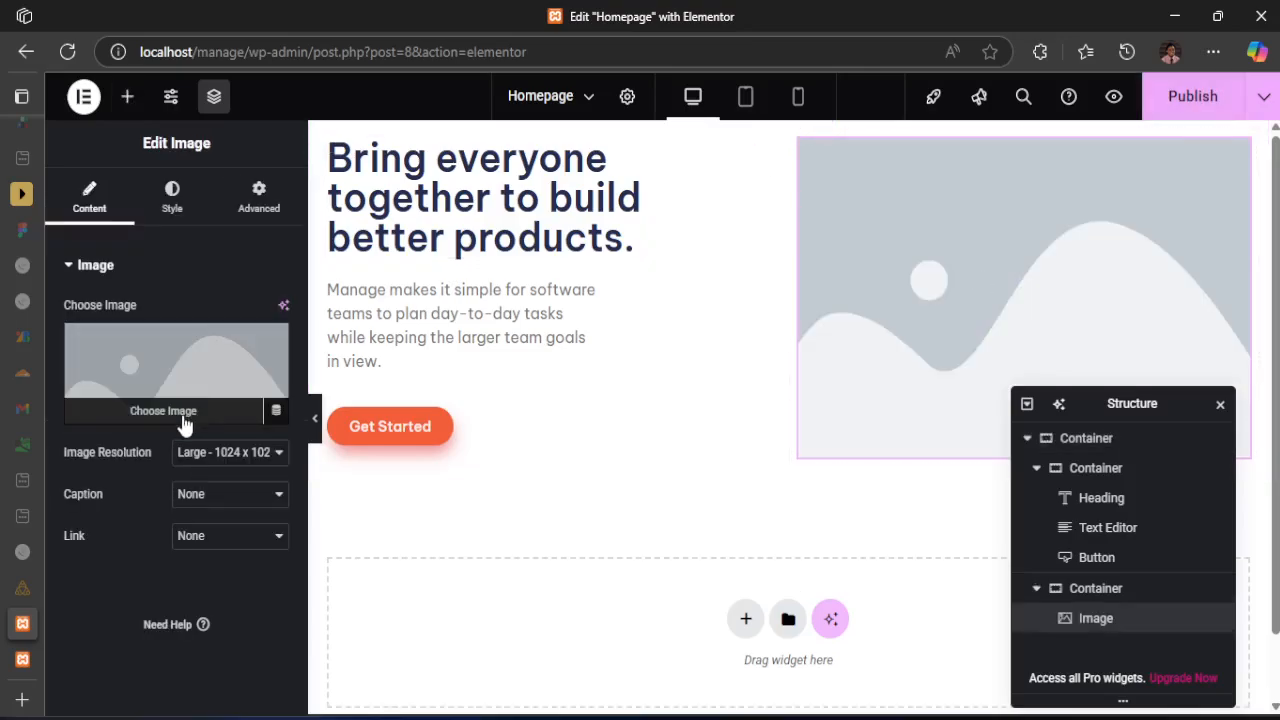
left_click(170, 413)
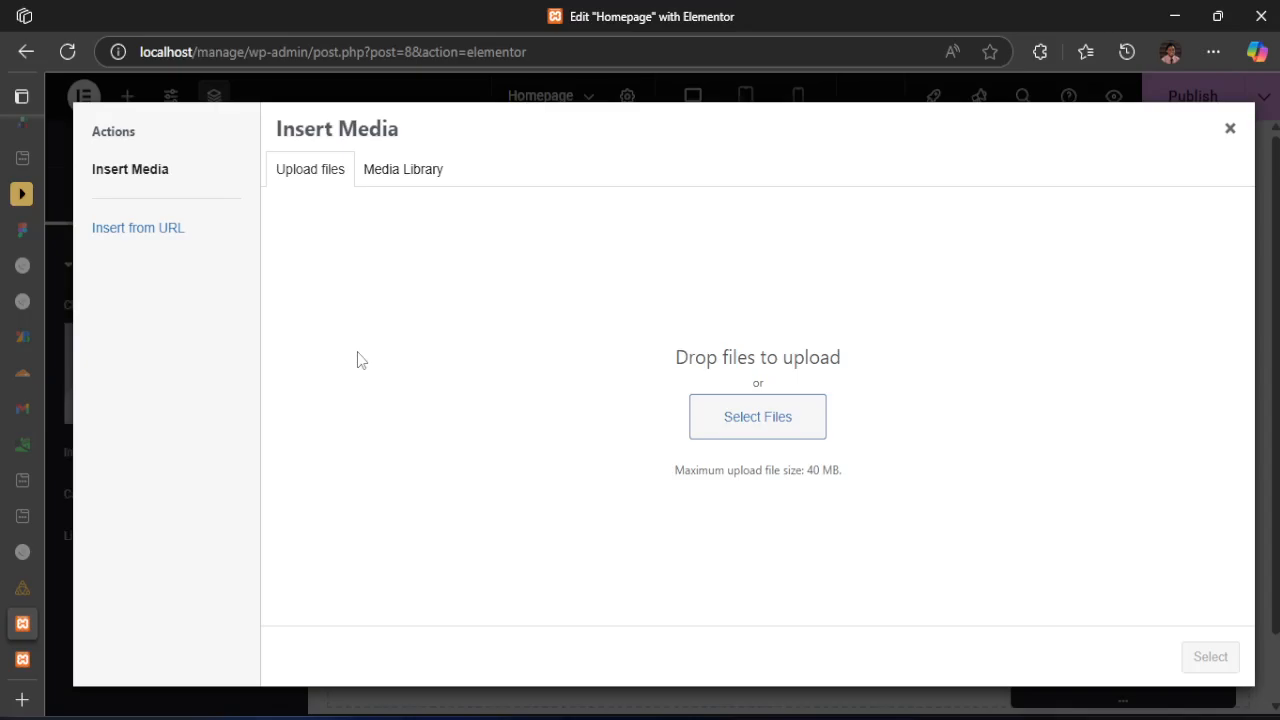
Try to upload bg-simplify-section-desktop.svg from the images folder of manage-landing-page-master for the hero image, and leave the media chooser
mouse_move(476, 716)
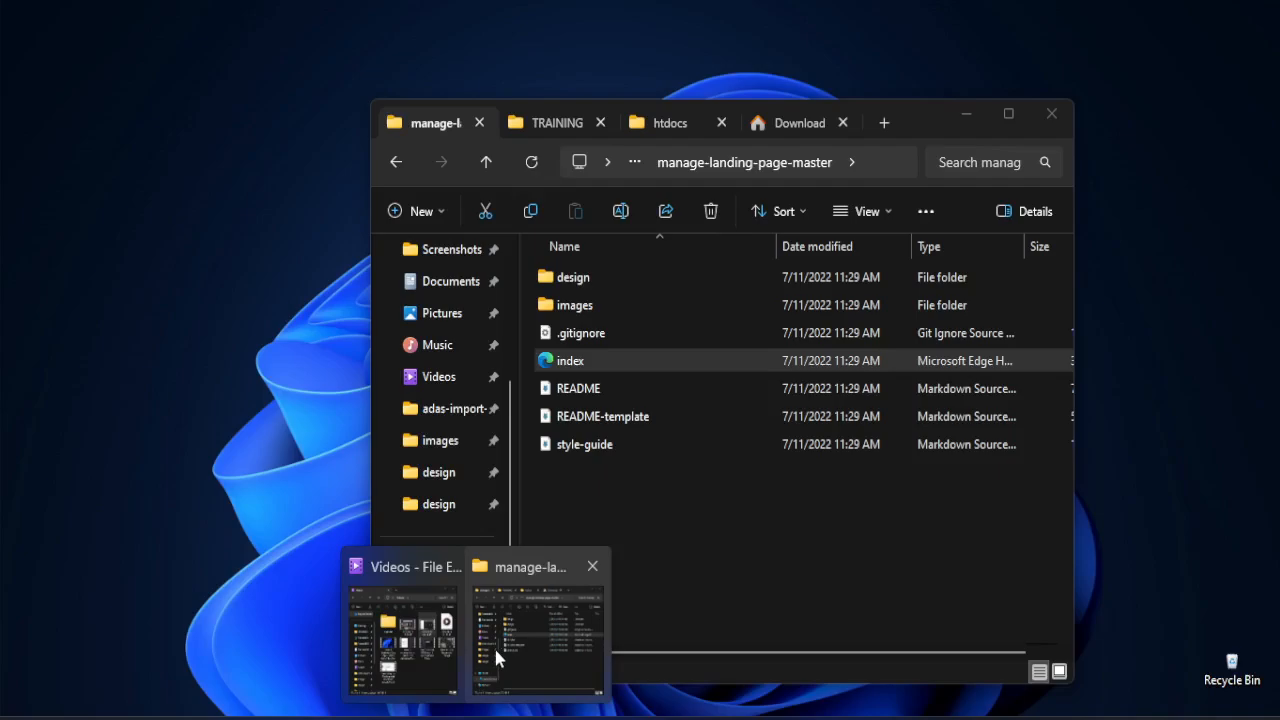
left_click(493, 645)
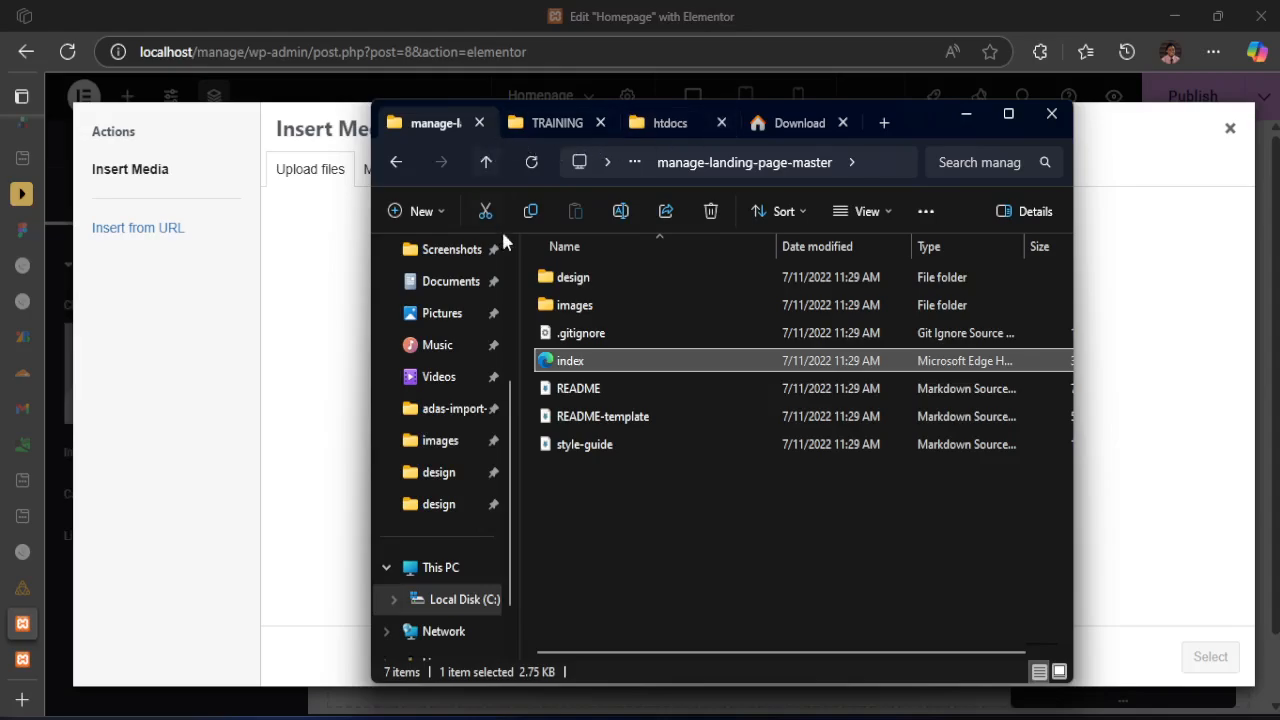
double_click(576, 305)
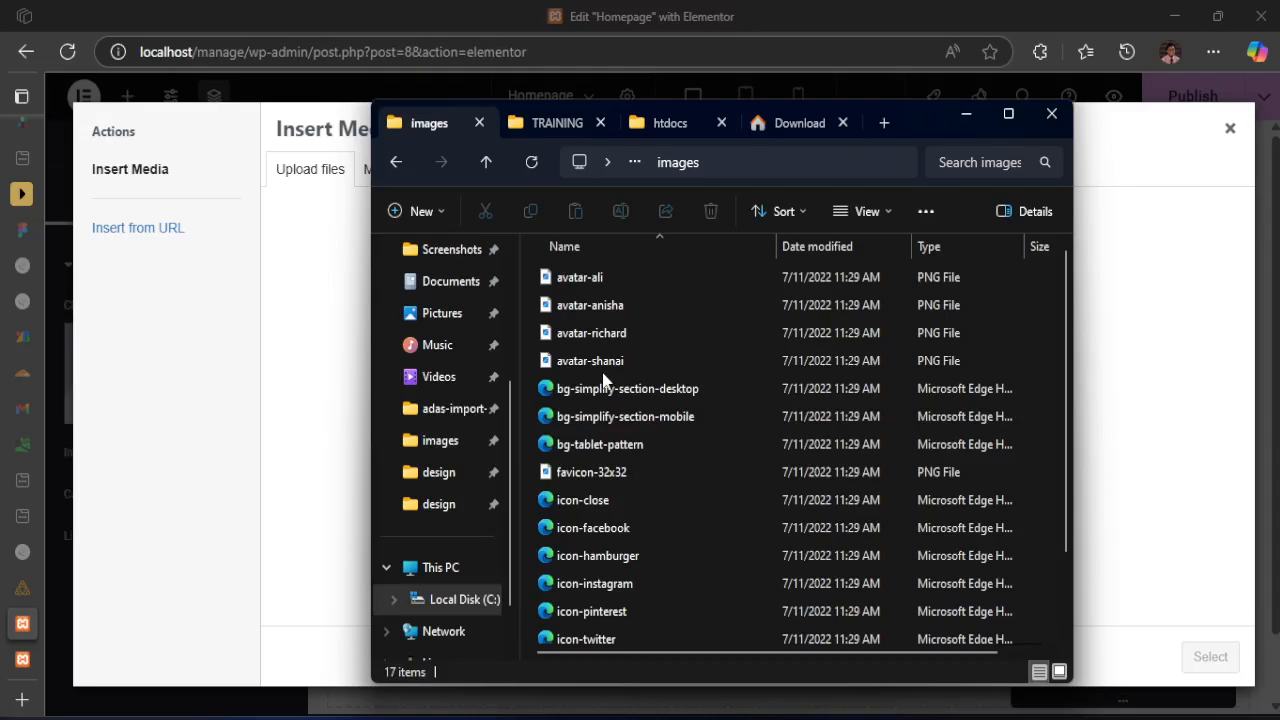
left_click(594, 528)
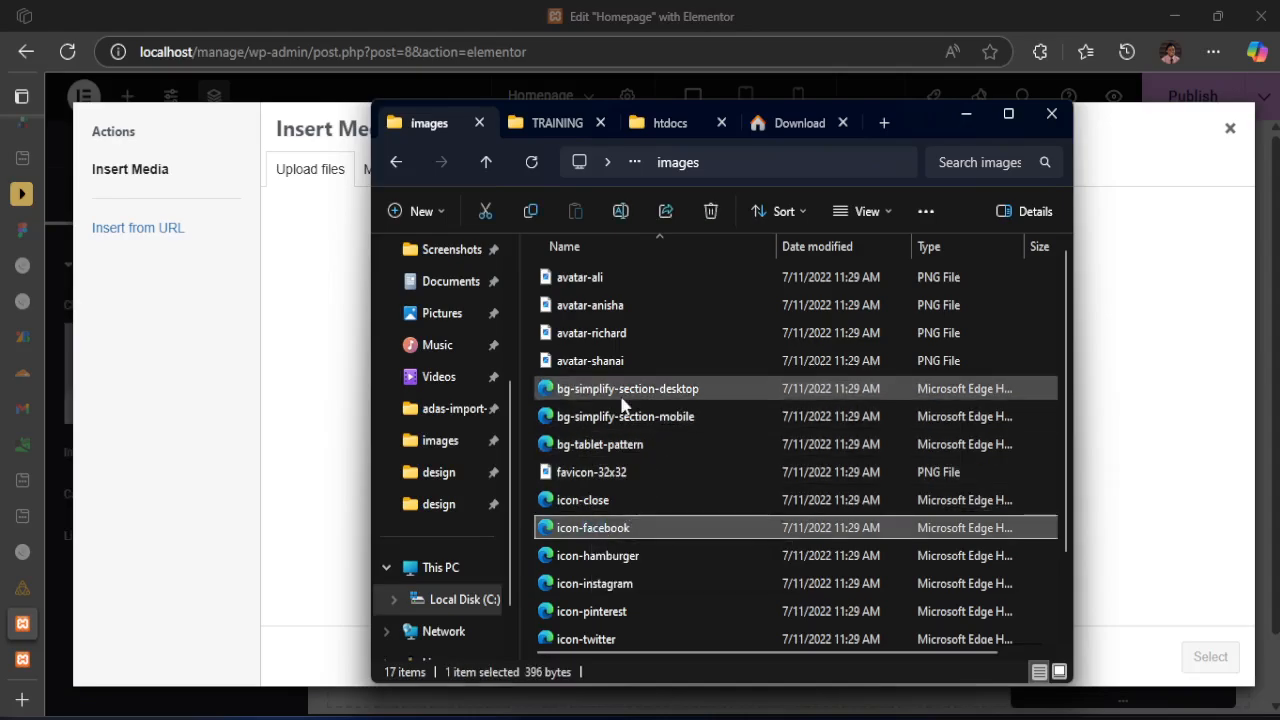
left_click_drag(620, 396, 303, 337)
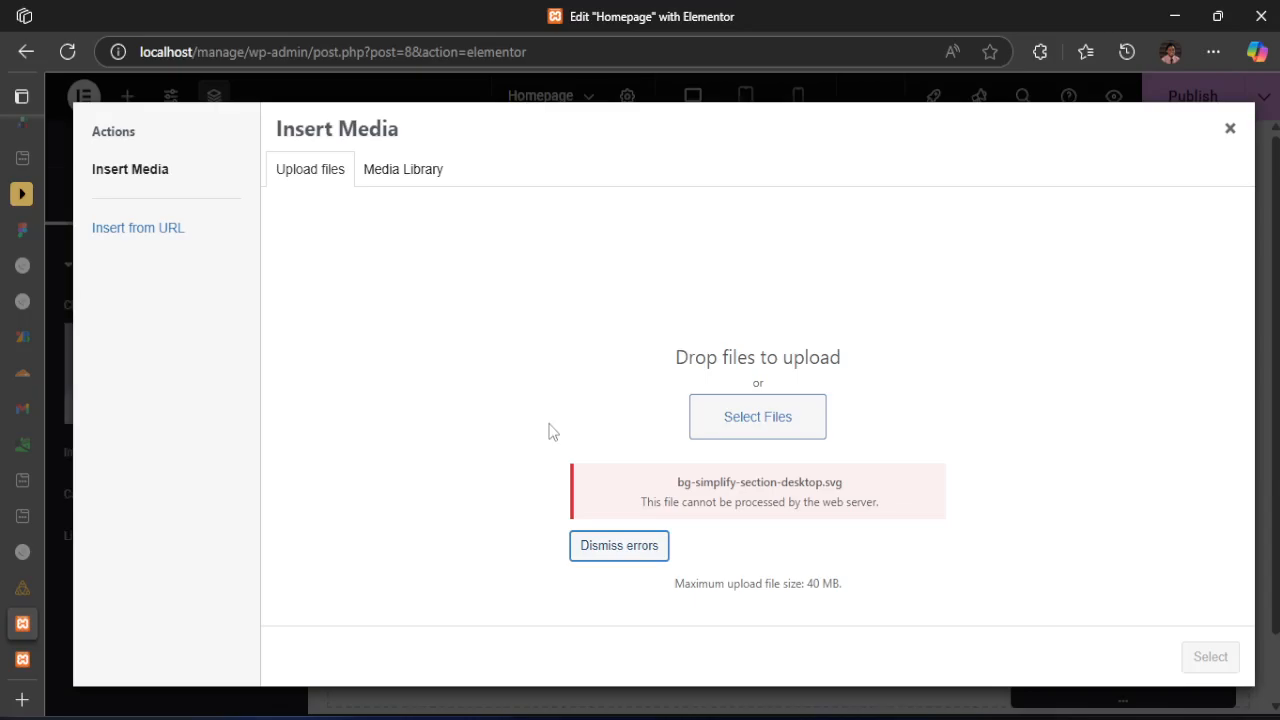
left_click(1231, 130)
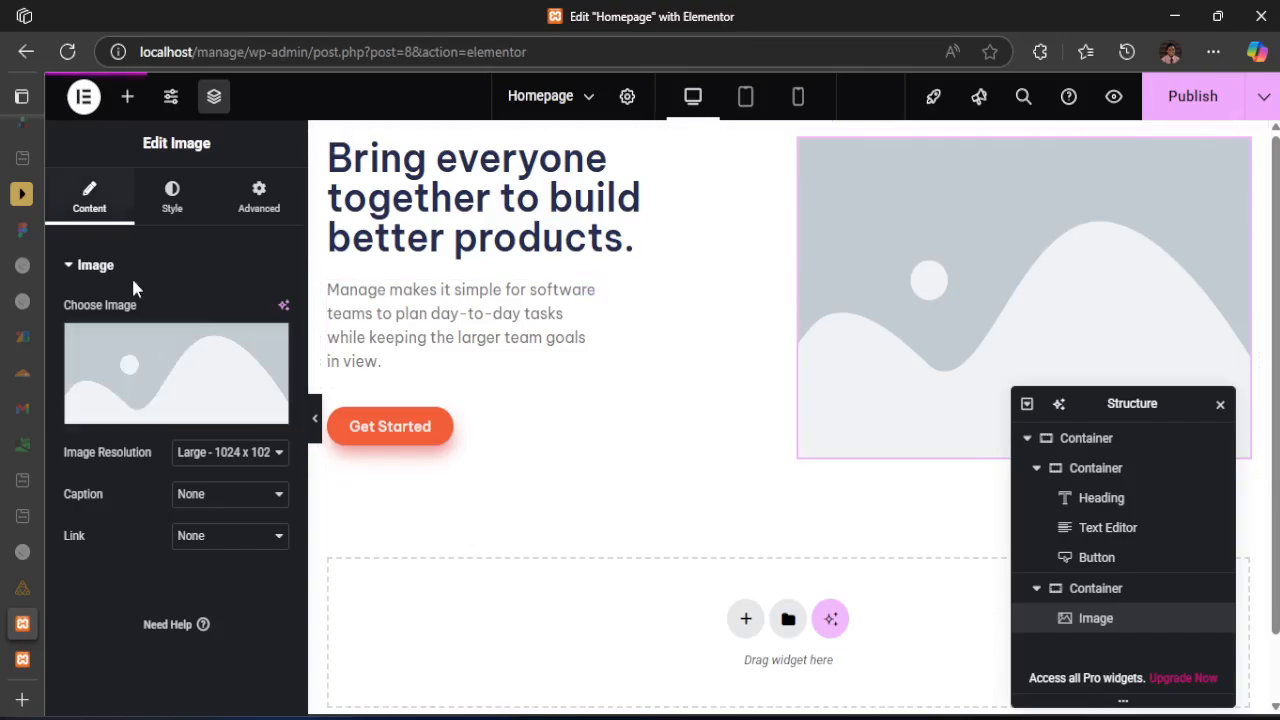
mouse_move(172, 407)
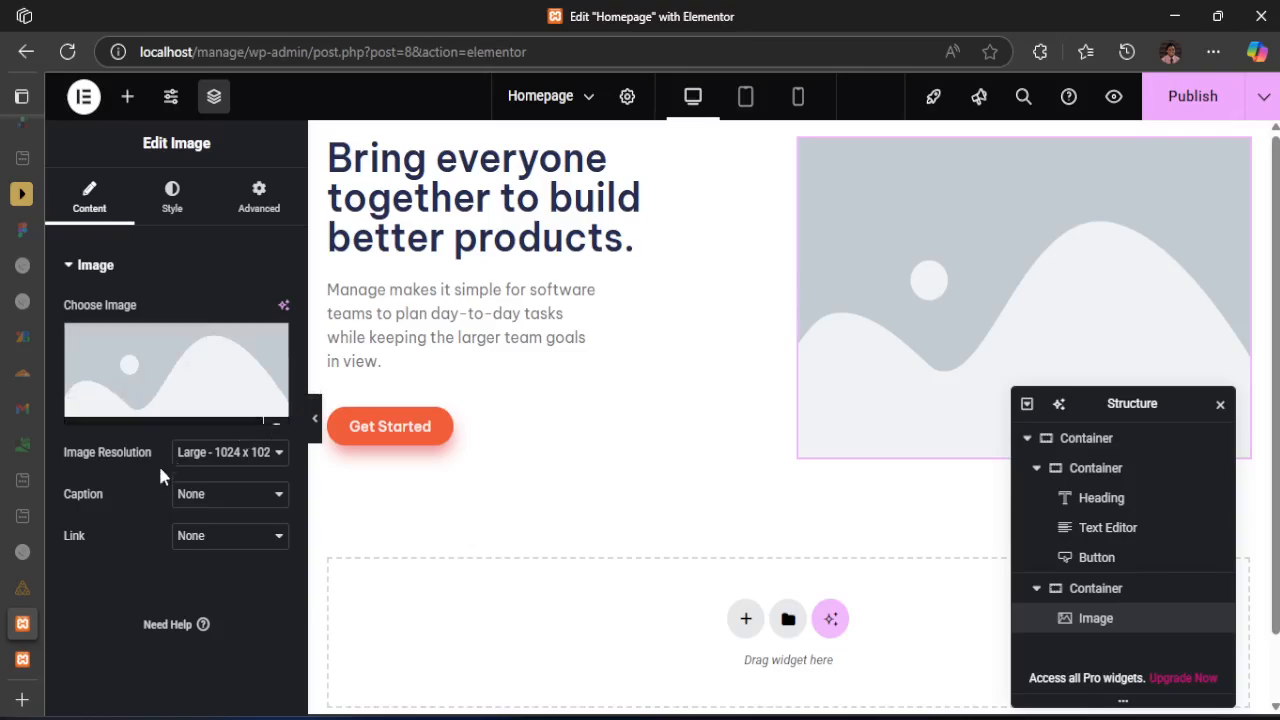
Enable unfiltered file uploads by choosing an SVG for the site logo in Site Identity, and leave the chooser without selecting a file
left_click(166, 100)
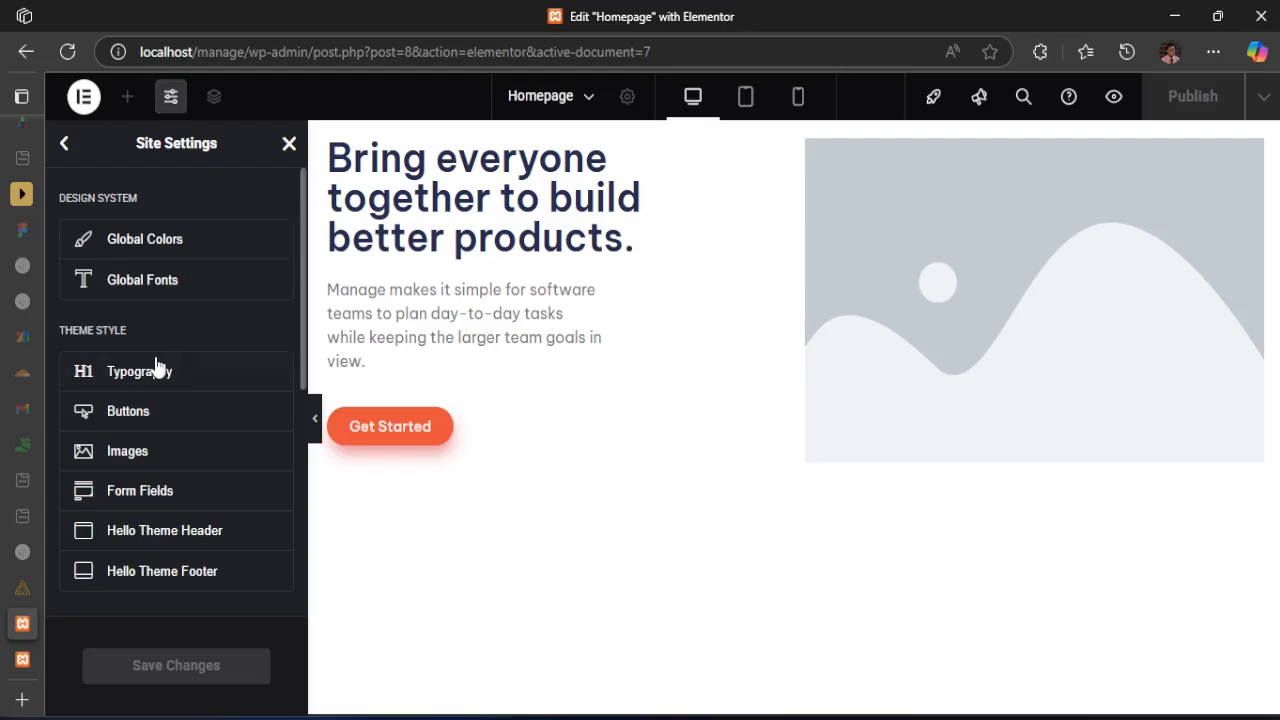
scroll(175, 370, "down", 2)
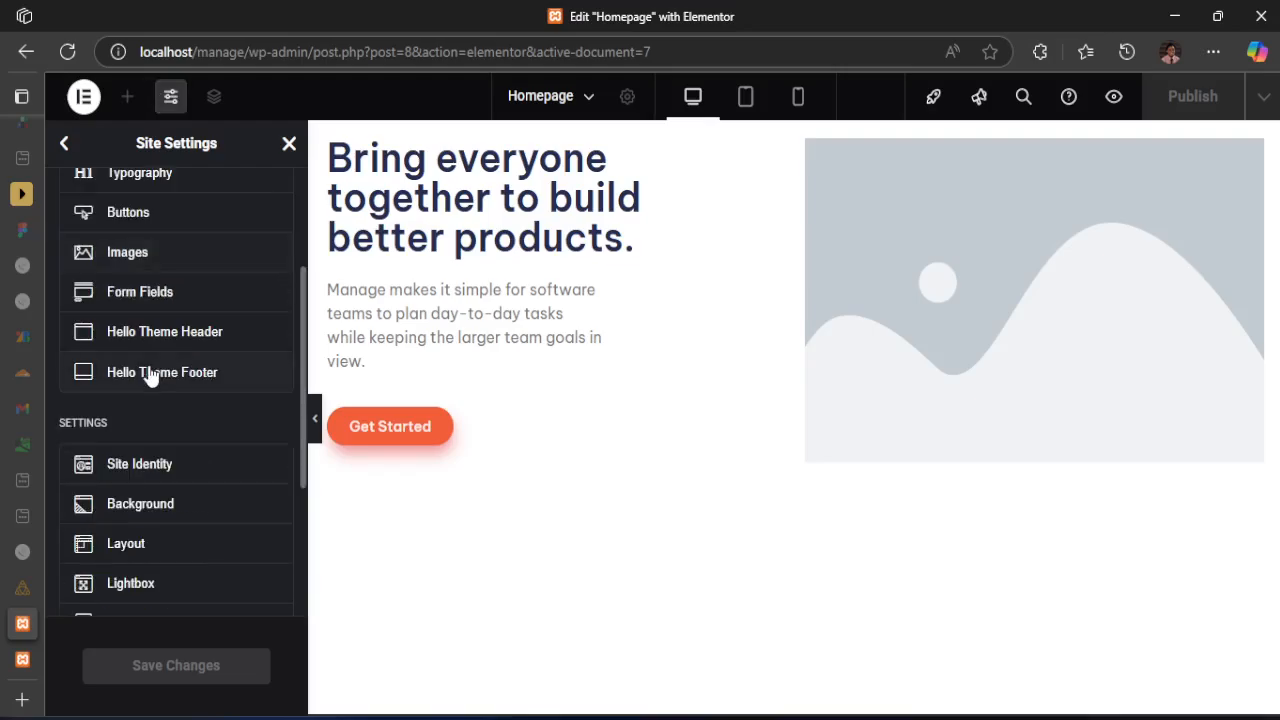
left_click(136, 470)
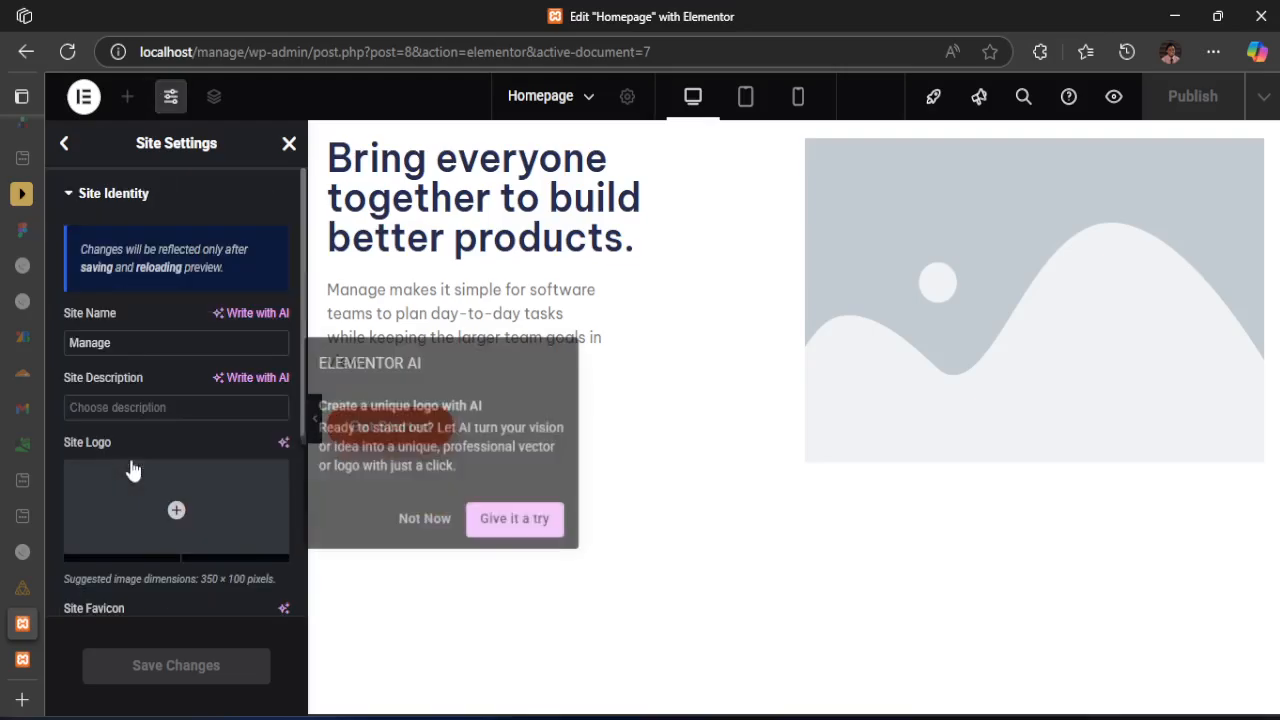
left_click(428, 524)
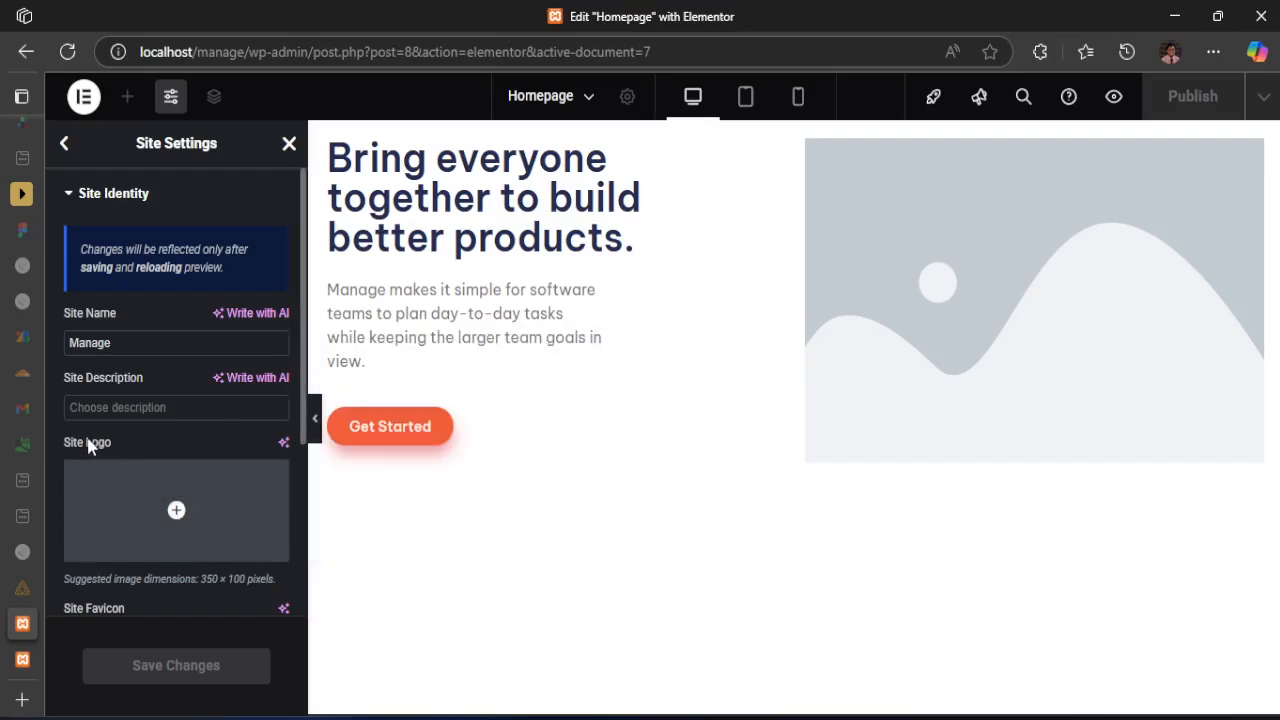
scroll(88, 481, "down", 1)
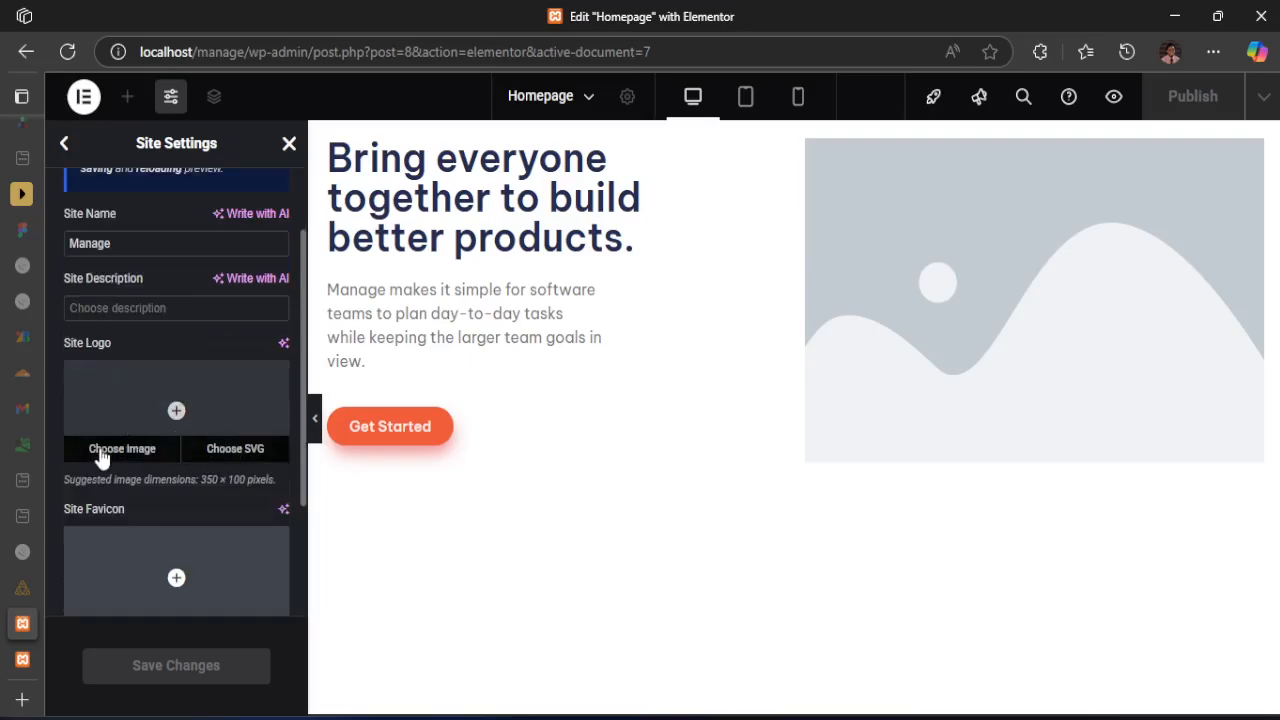
left_click(235, 452)
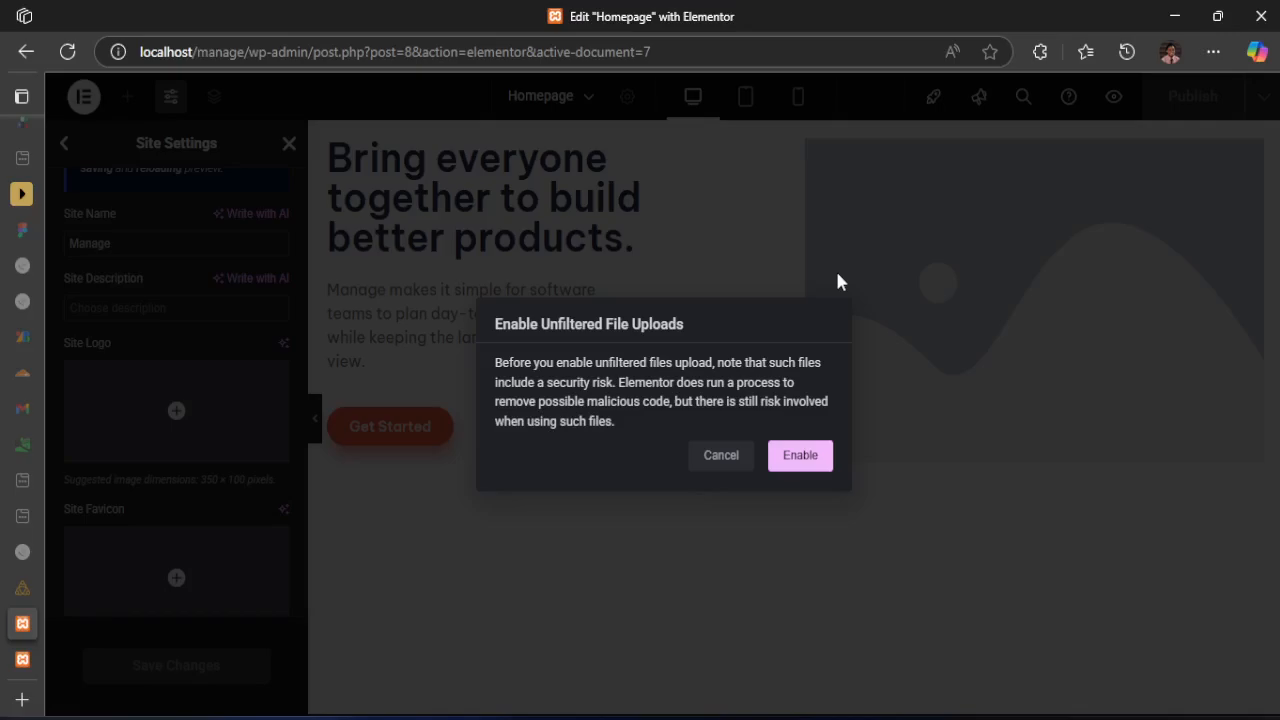
left_click(806, 458)
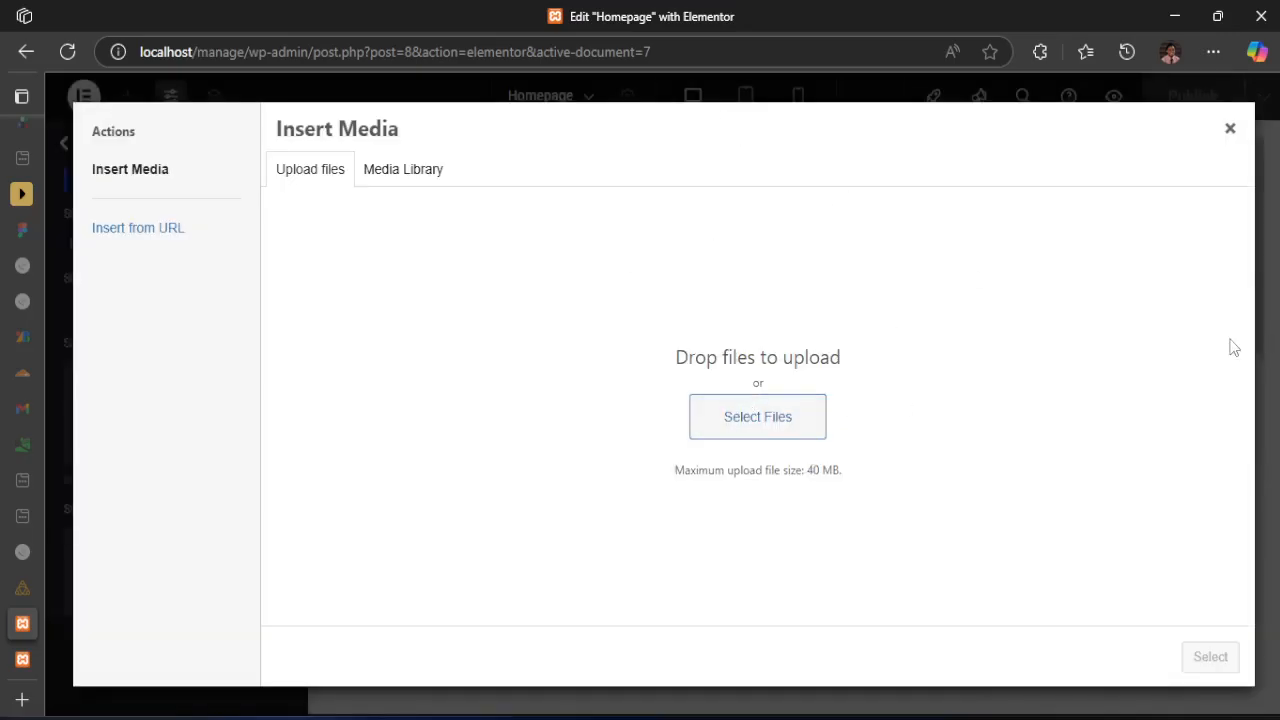
left_click(1229, 129)
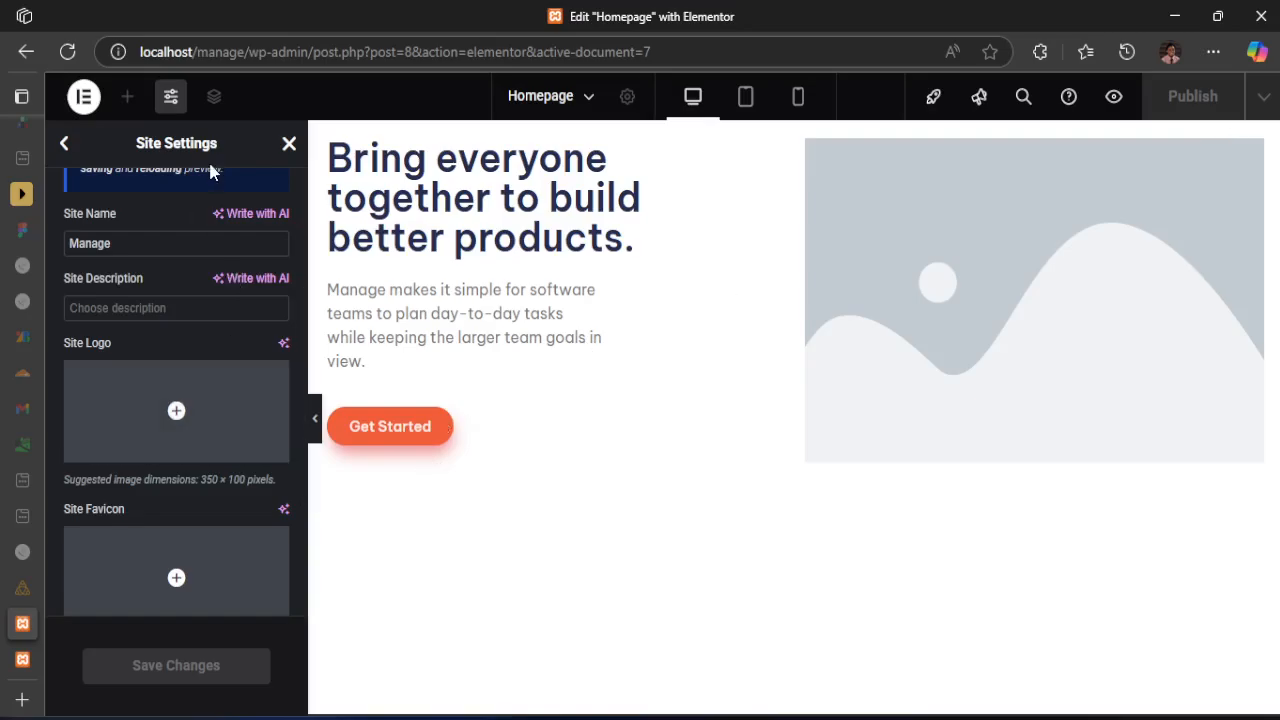
Open the SVG media chooser for the site favicon, start selecting files to upload, and dismiss the file picker without choosing any
mouse_move(187, 450)
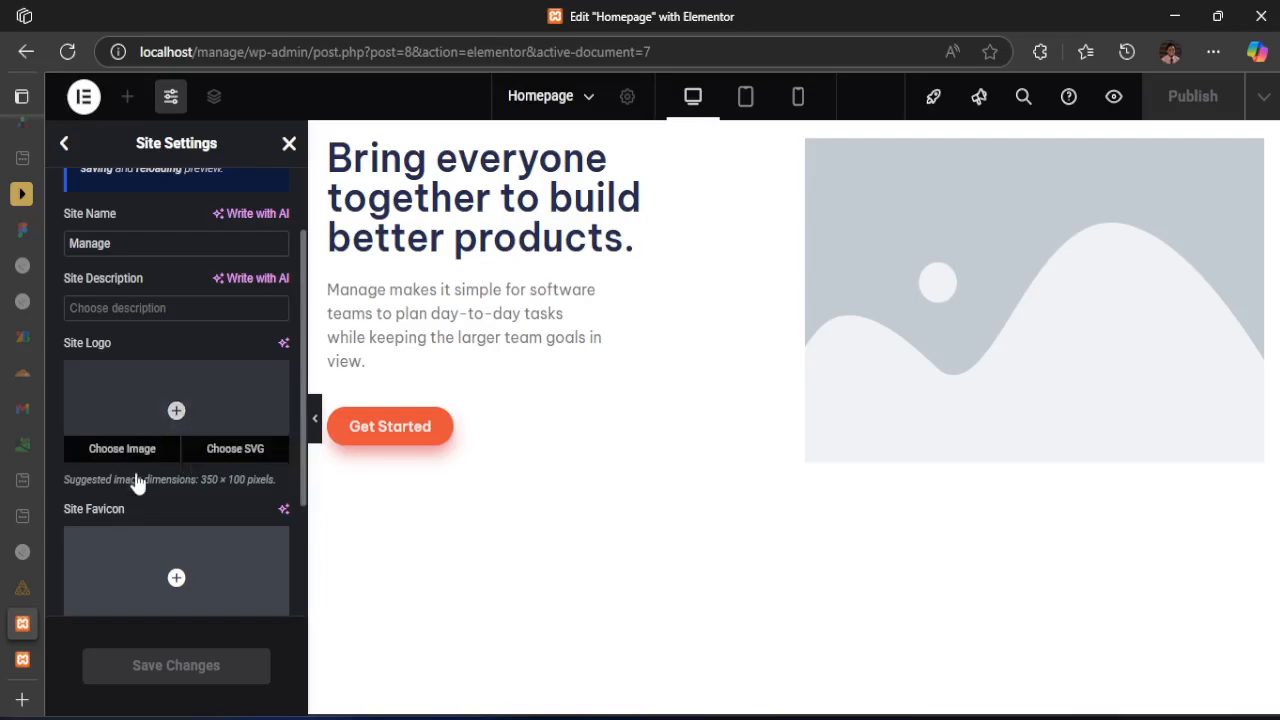
mouse_move(136, 578)
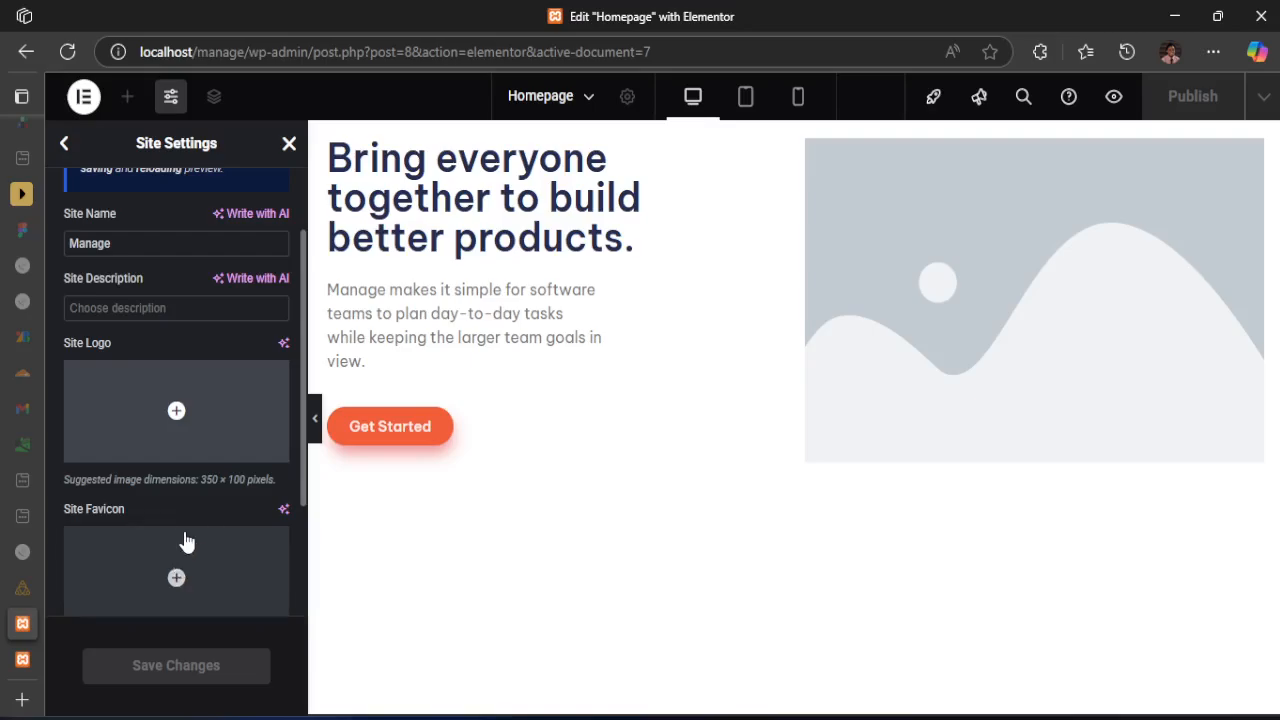
mouse_move(138, 455)
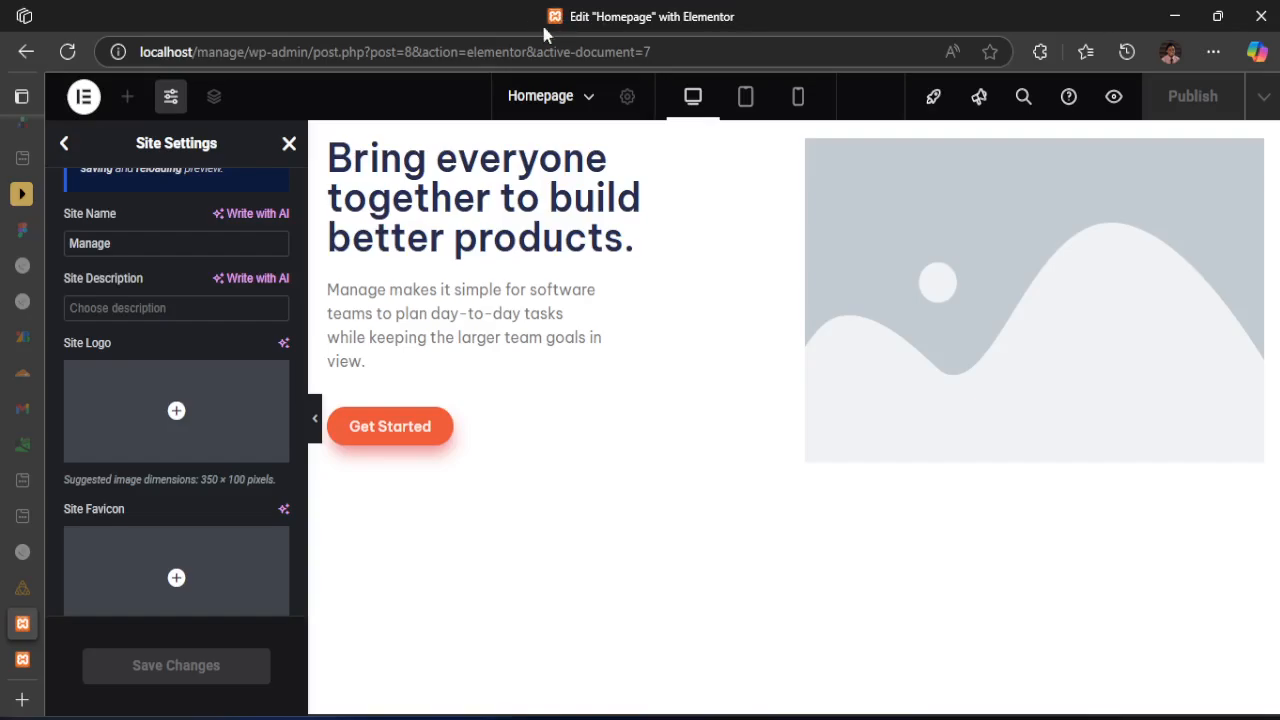
mouse_move(106, 548)
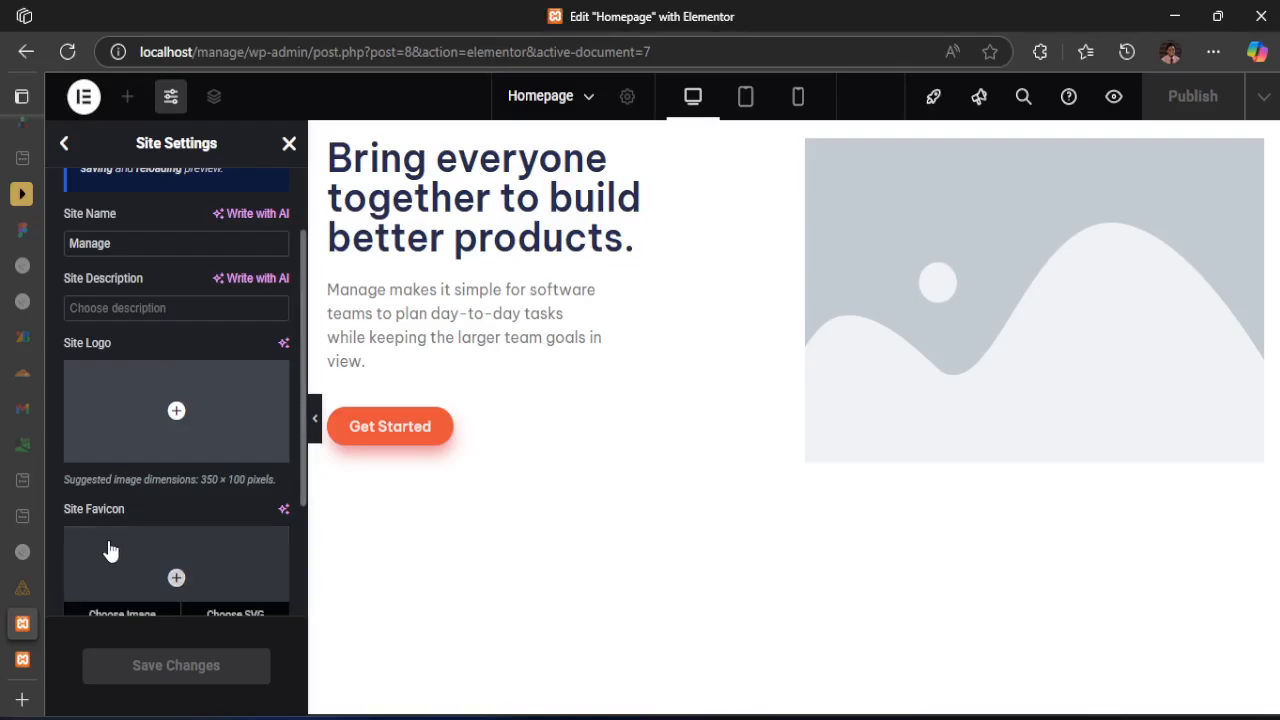
left_click(220, 612)
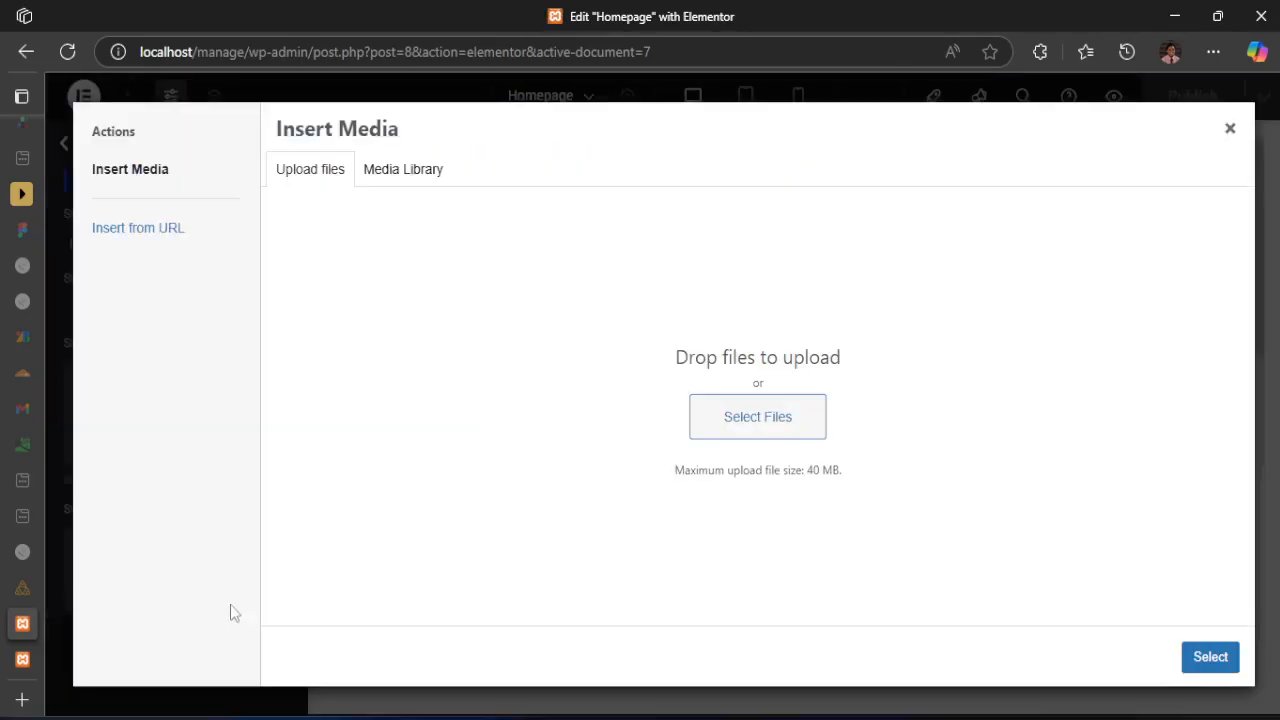
left_click(747, 428)
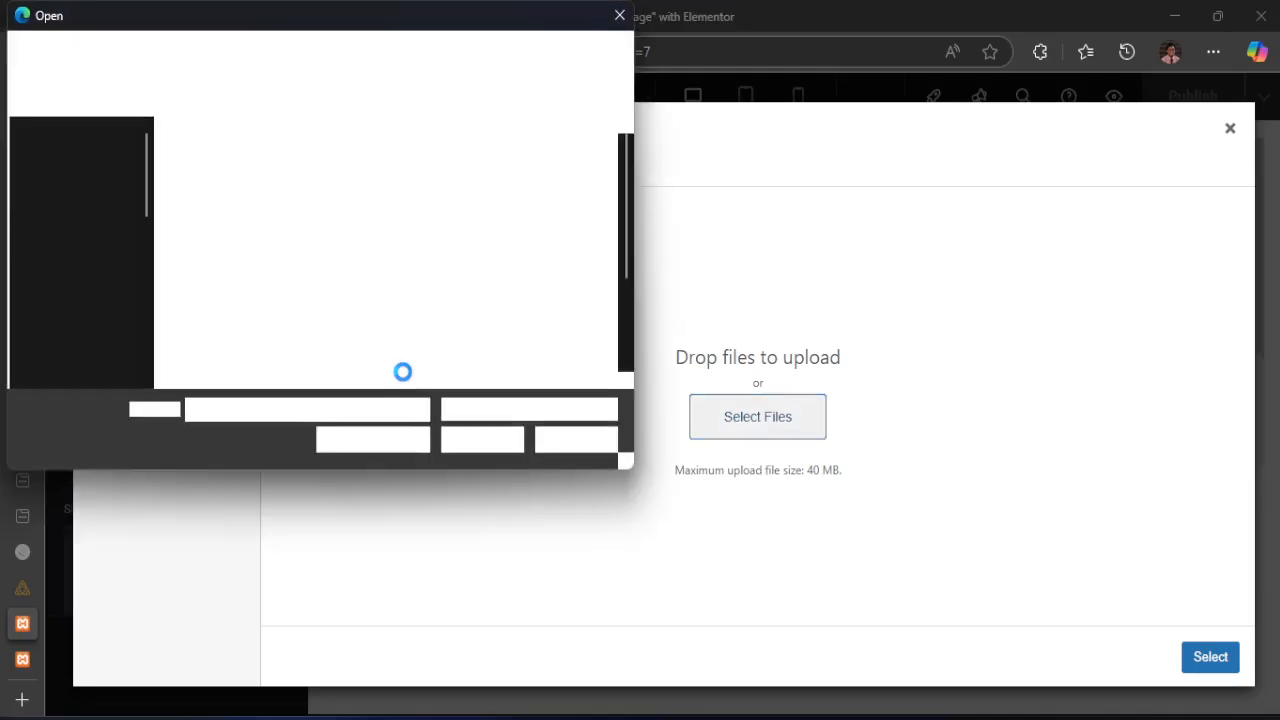
left_click(620, 16)
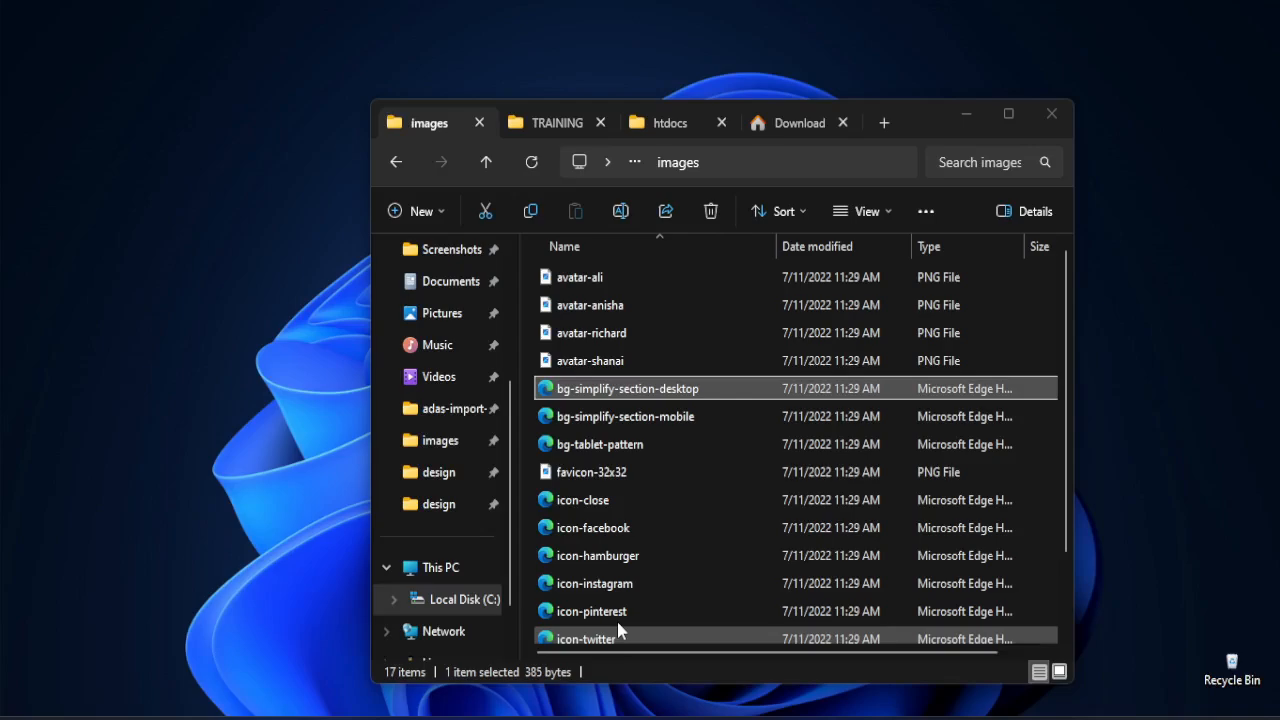
Switch to the images folder in File Explorer and select all of its files
left_click(616, 618)
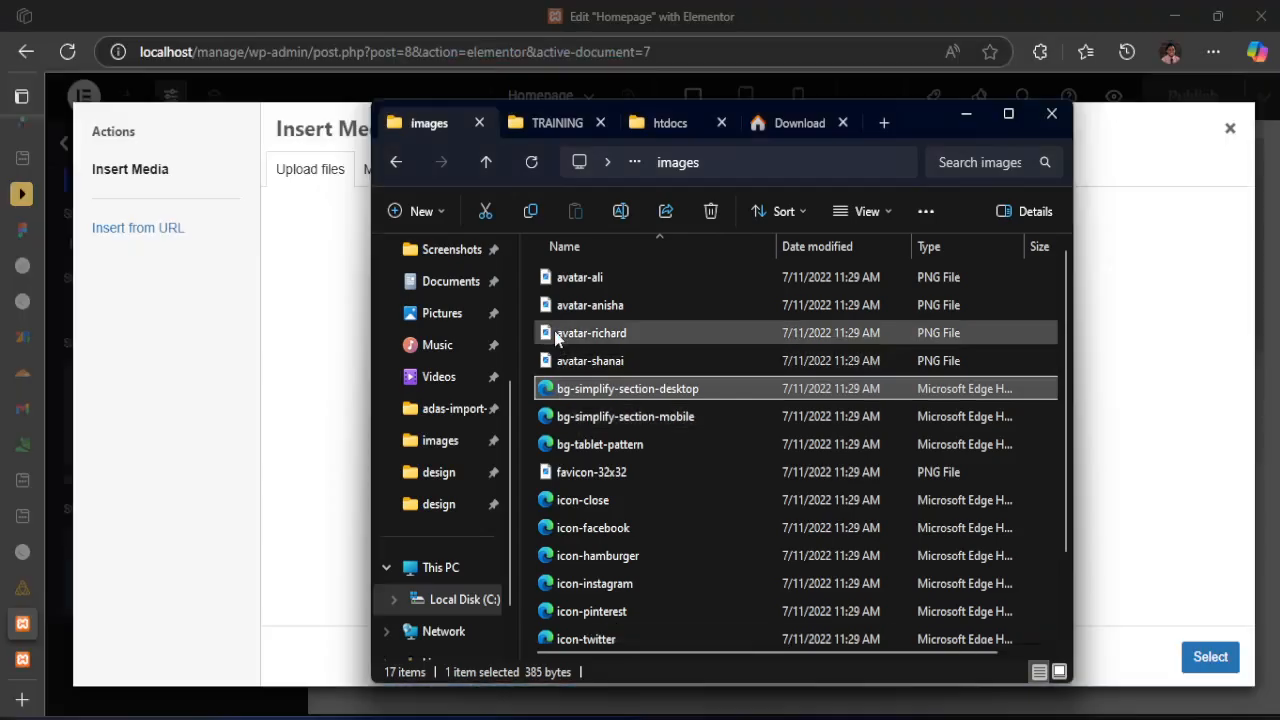
key("ctrl+a")
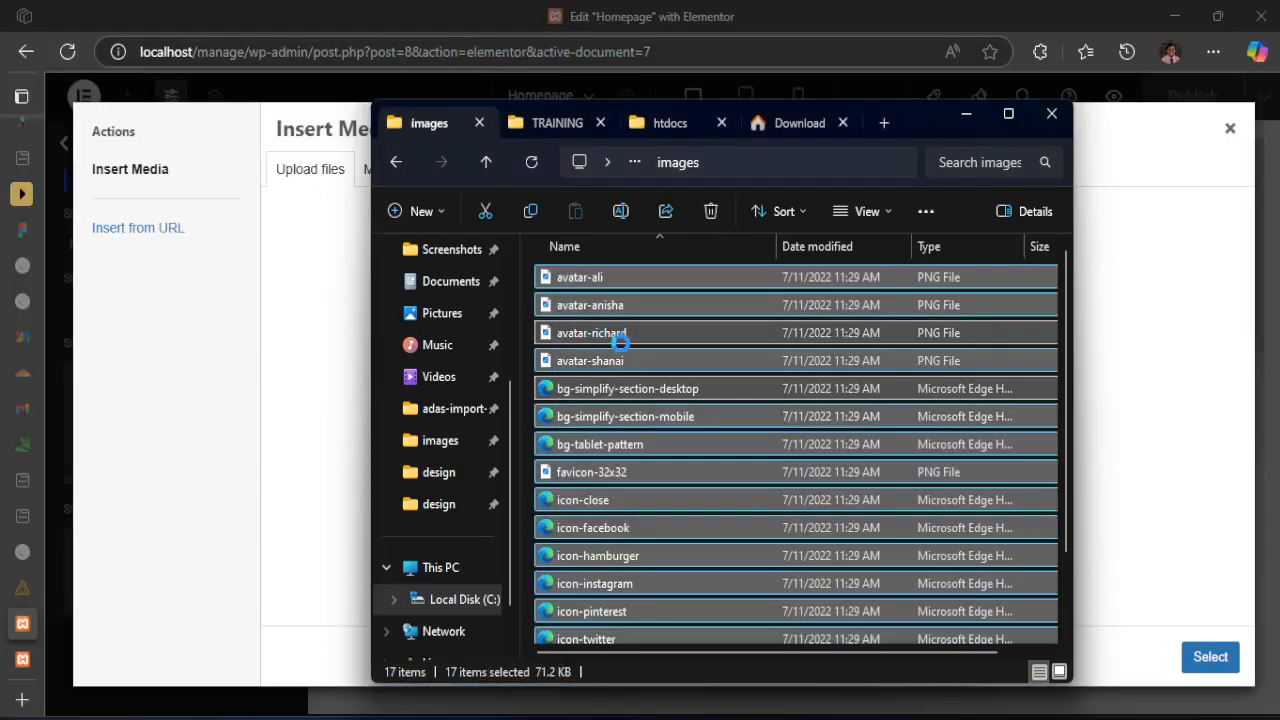
left_click(603, 355)
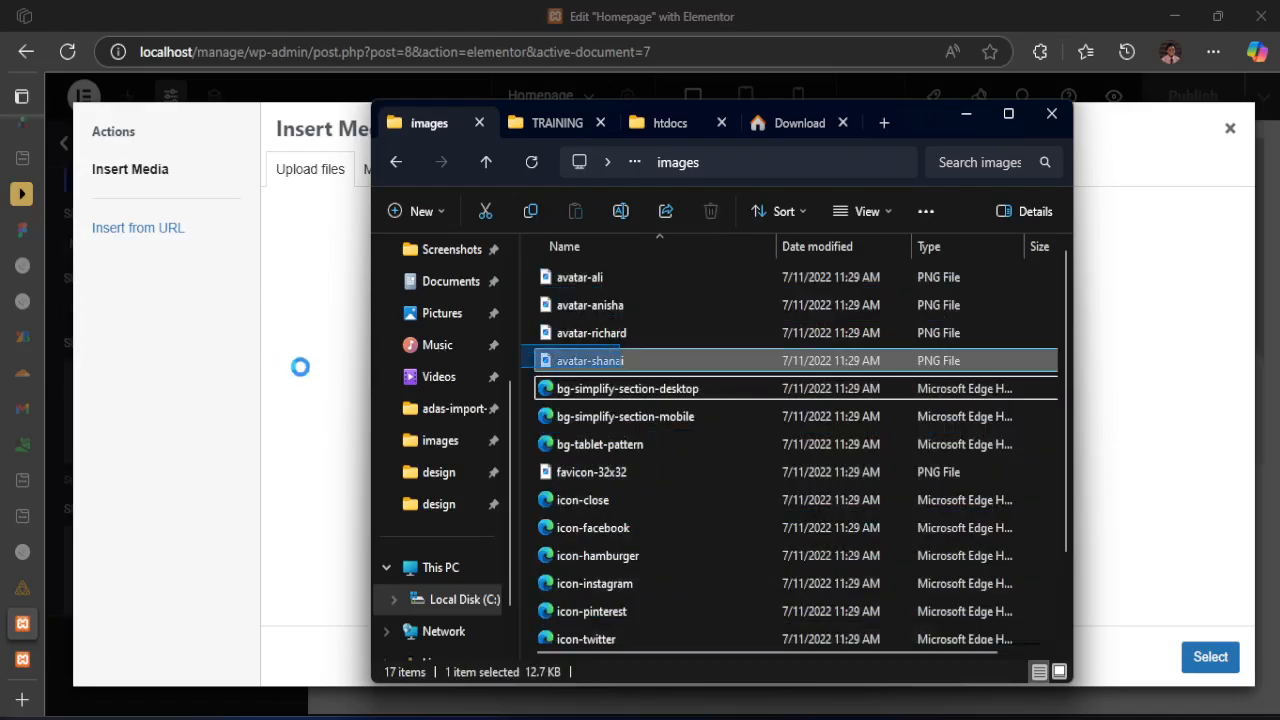
left_click(532, 388)
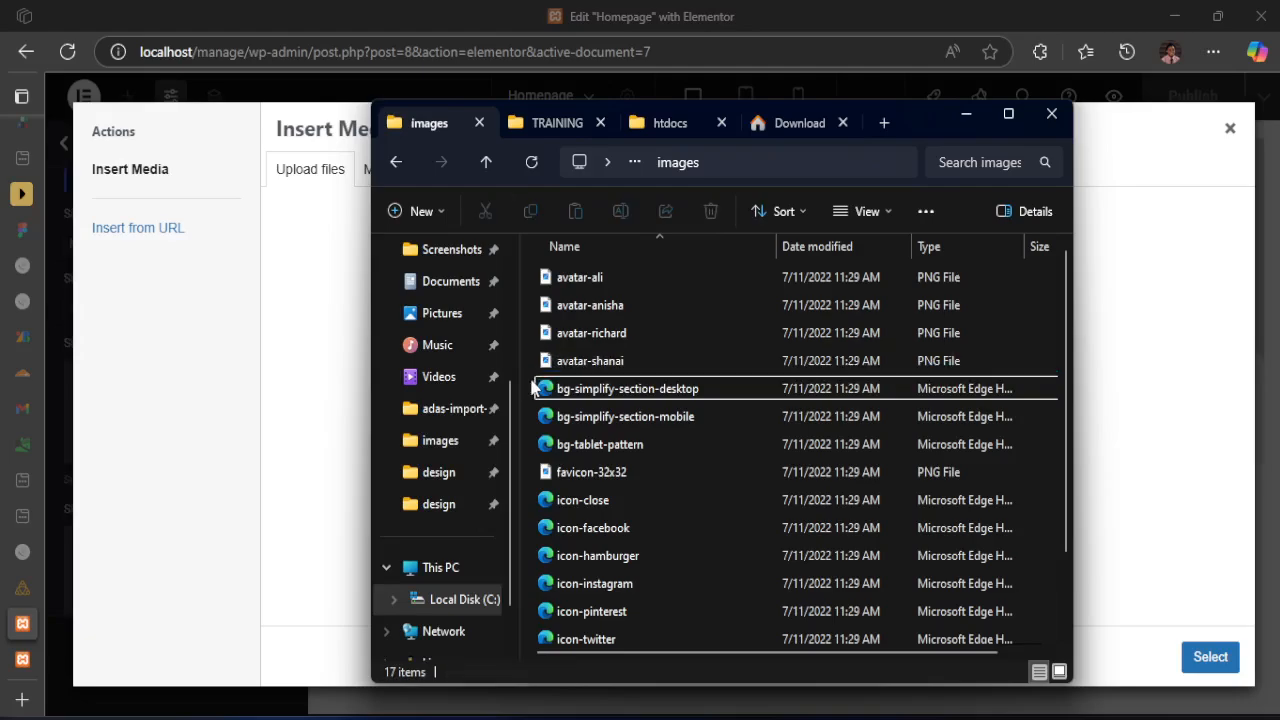
key("ctrl+a")
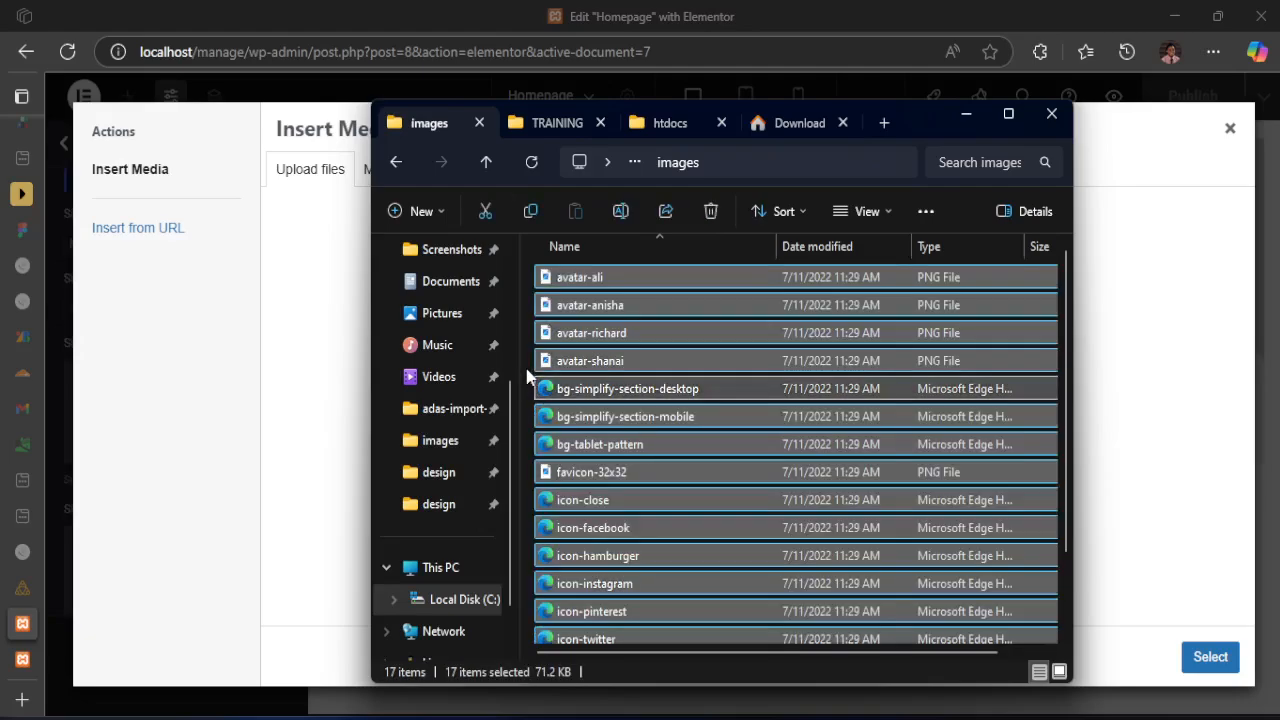
Try to add the selected image files to the media chooser, and close the SVG files opened in the browser
left_click_drag(617, 420, 313, 375)
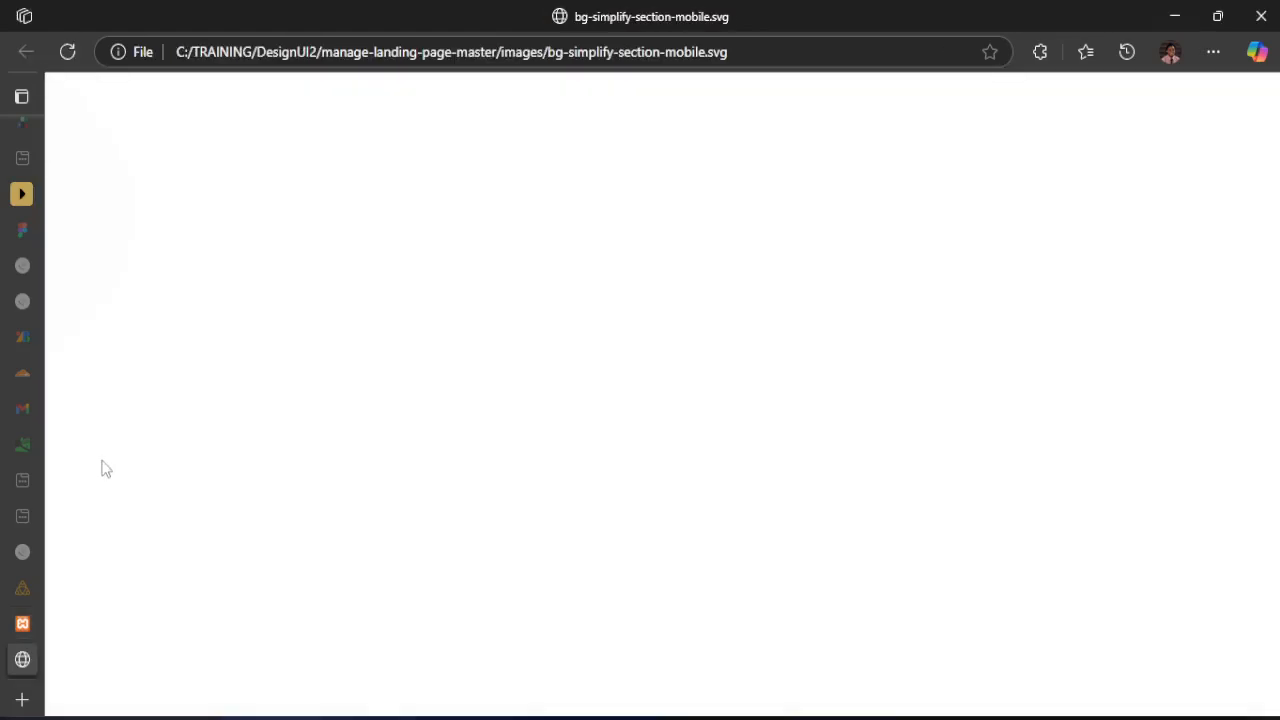
left_click(214, 659)
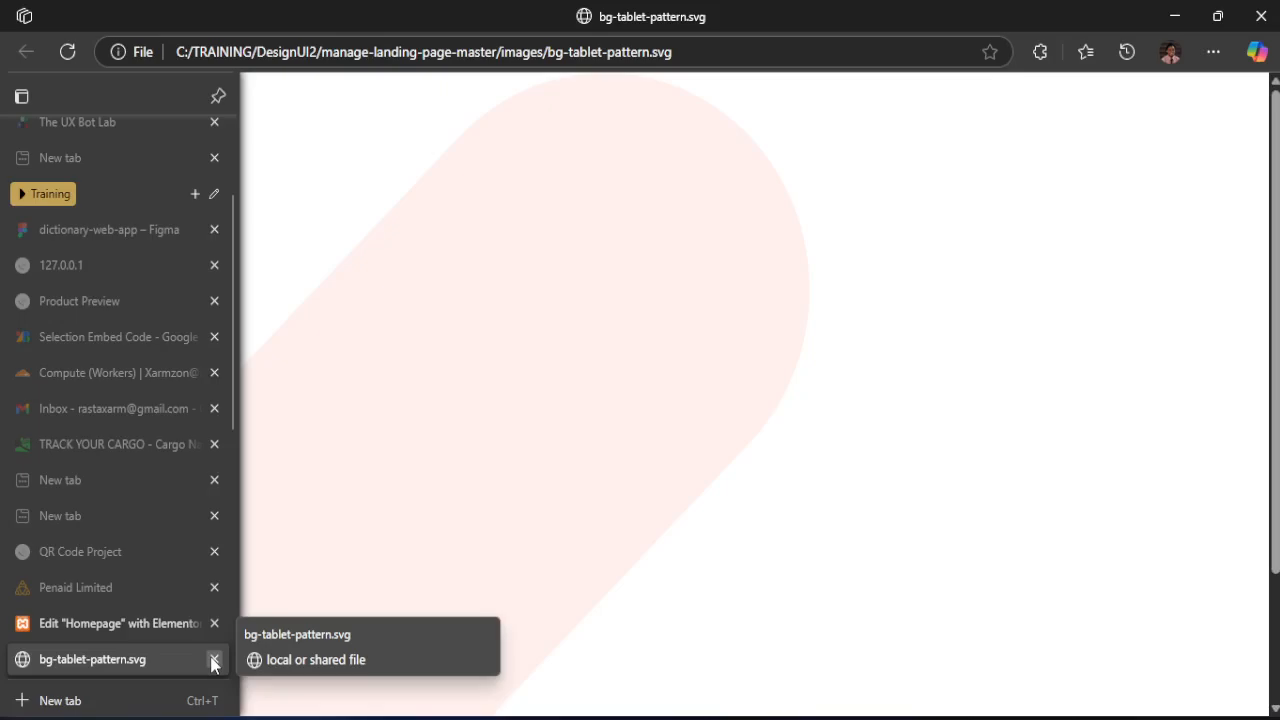
left_click(213, 660)
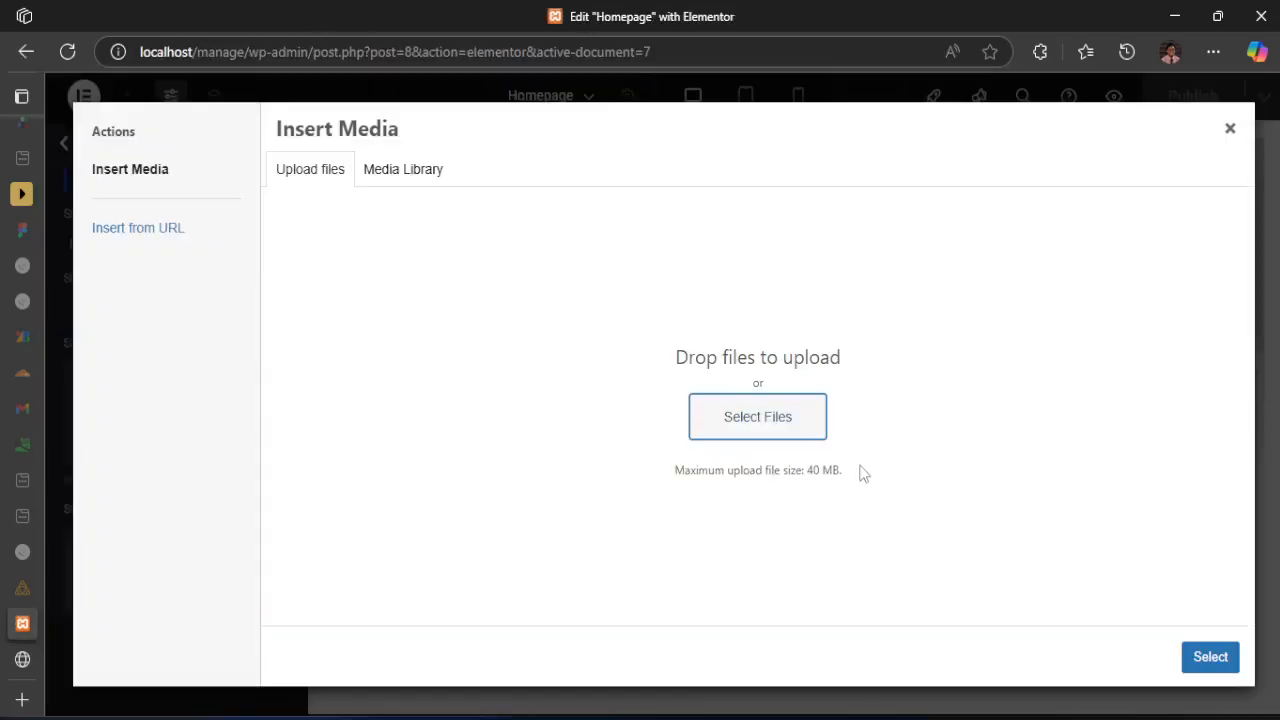
Upload all selected files from the images folder to the media library by dropping them onto the media chooser
left_click(536, 717)
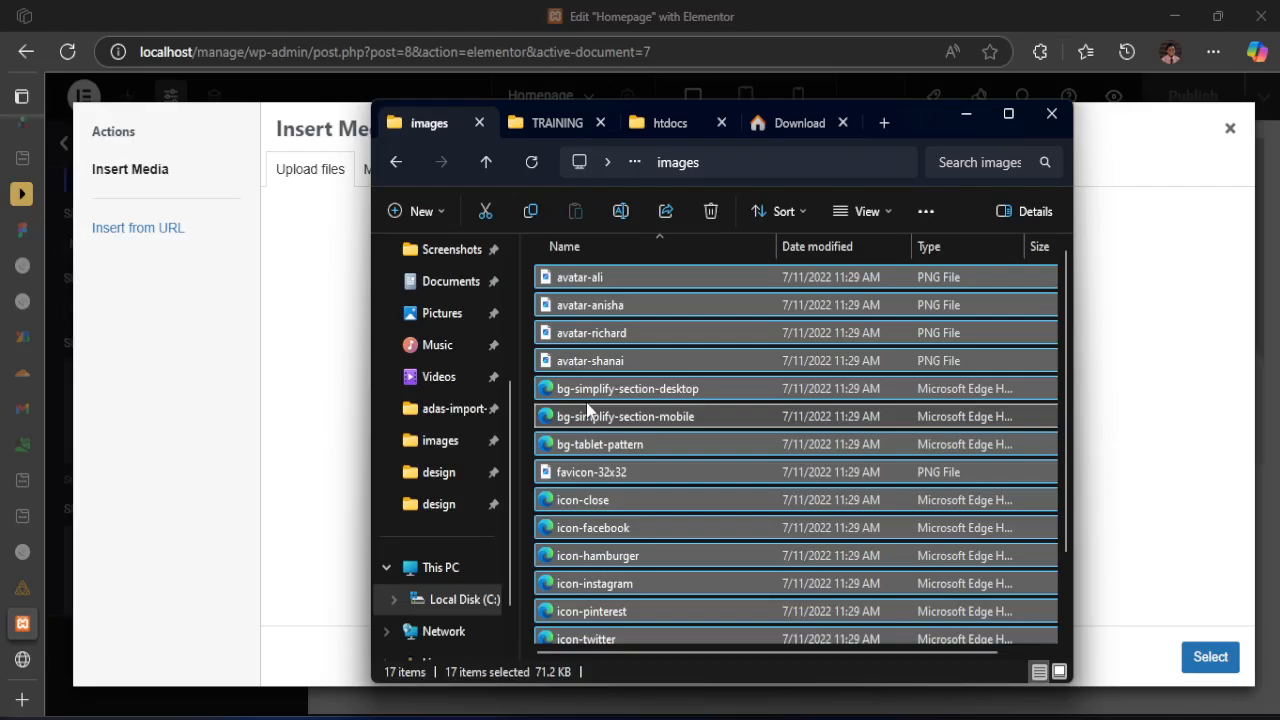
left_click_drag(588, 410, 288, 365)
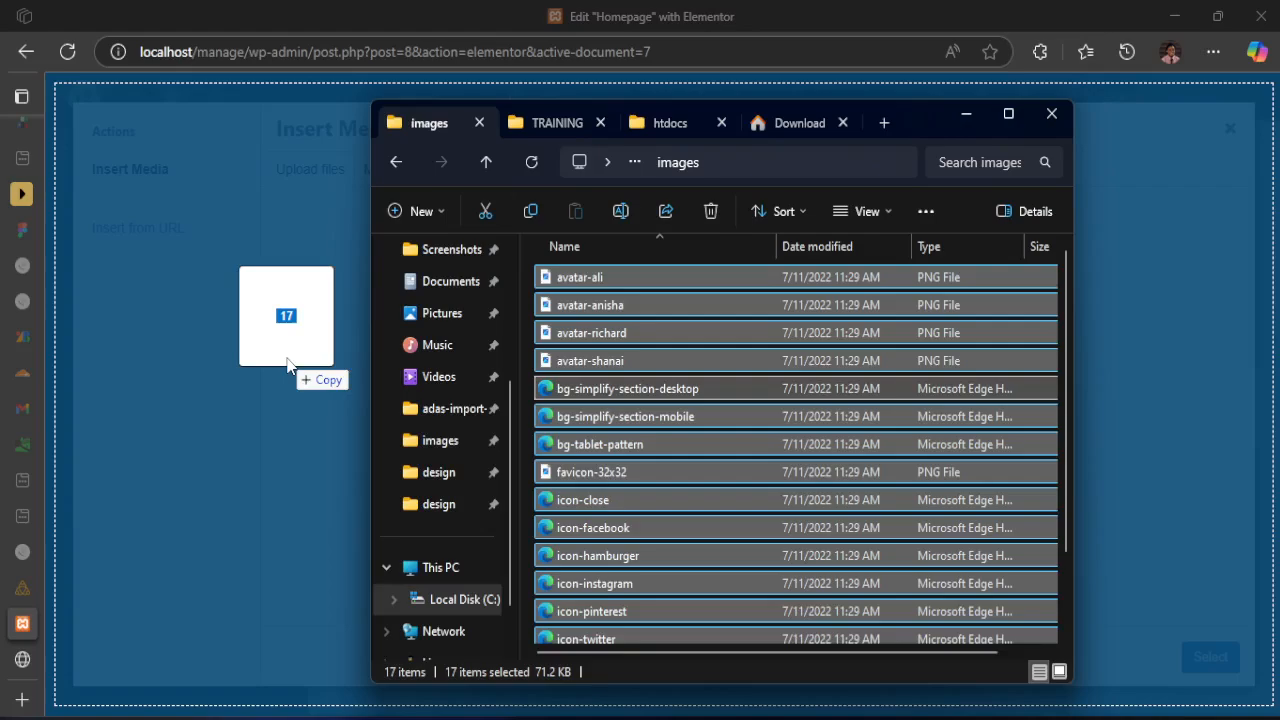
left_click_drag(288, 365, 290, 366)
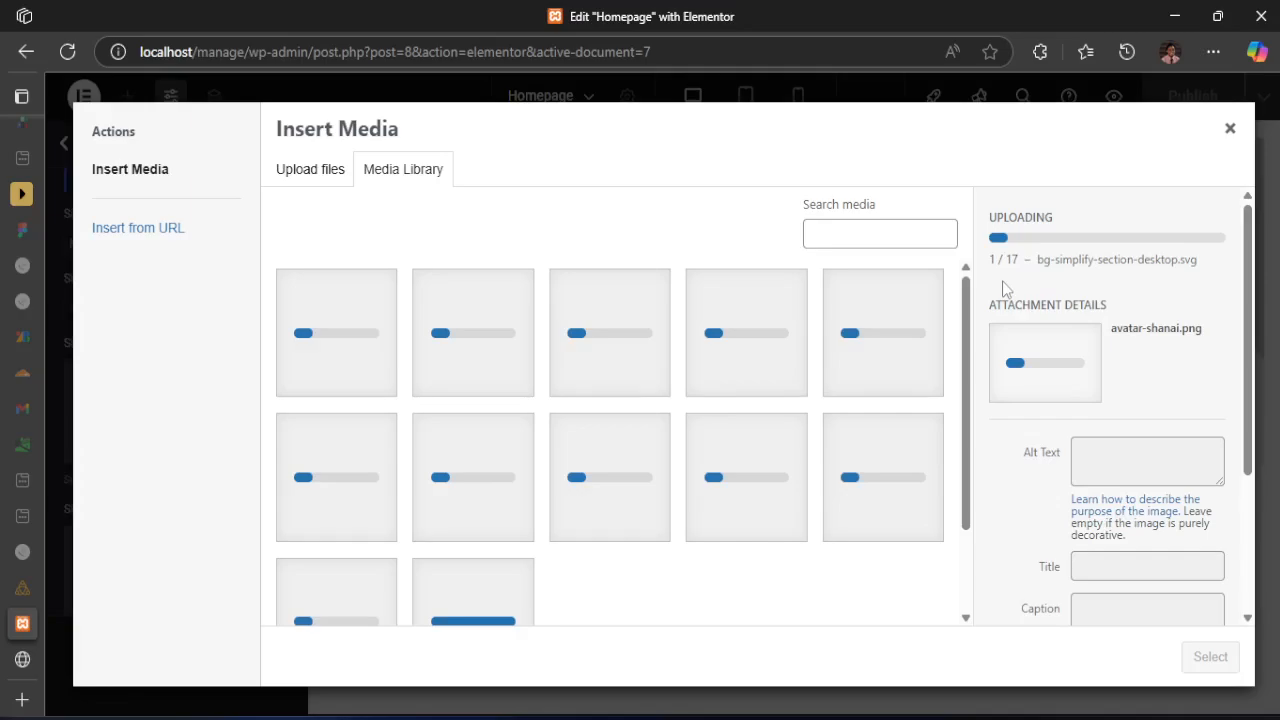
mouse_move(214, 668)
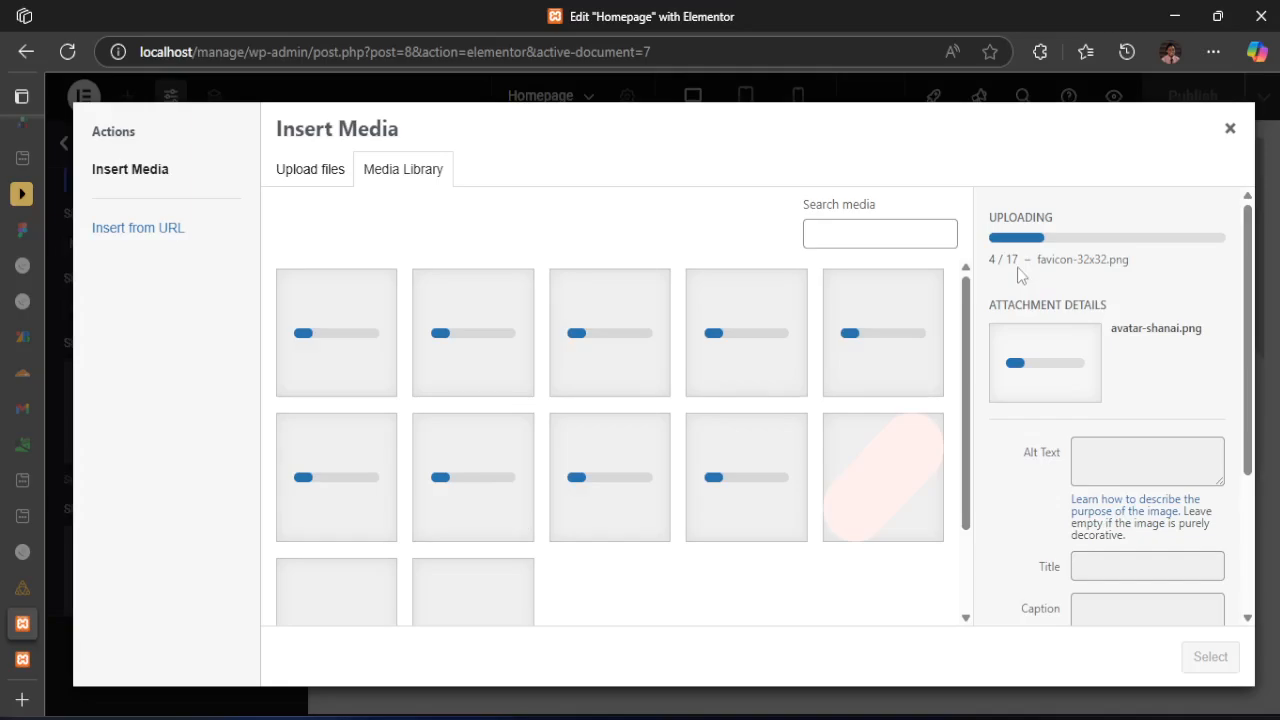
left_click_drag(1040, 260, 1080, 261)
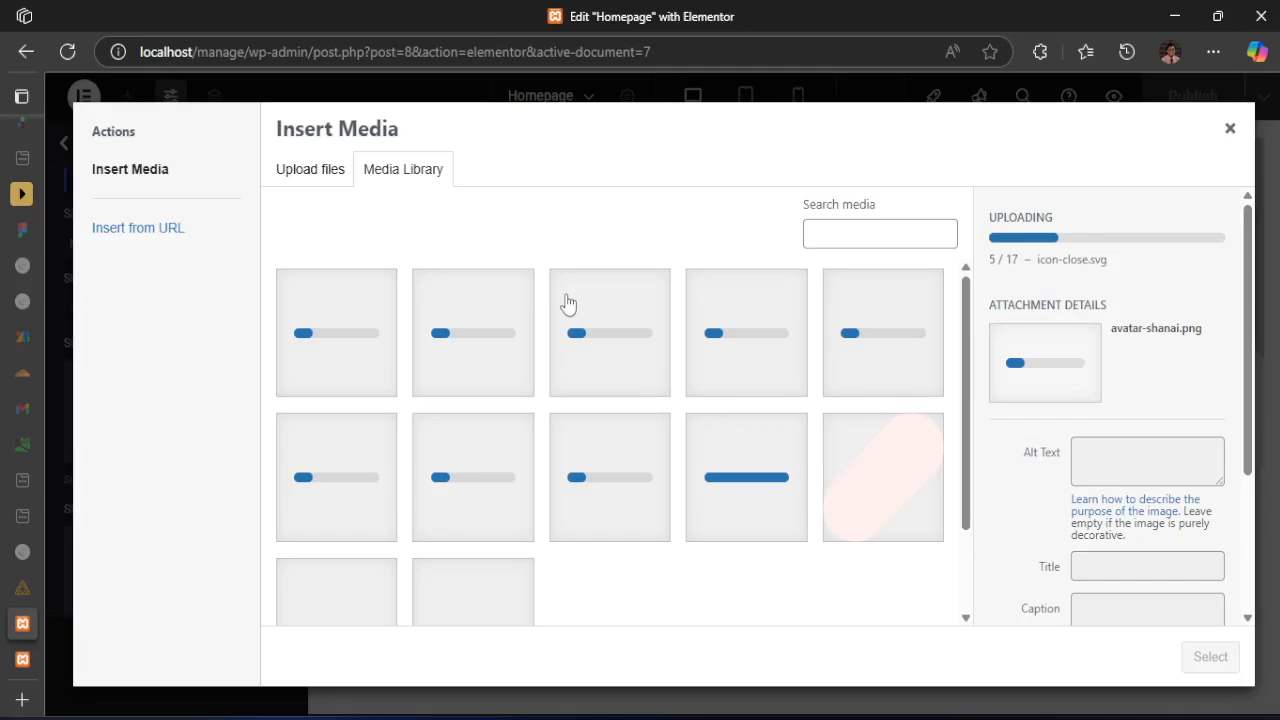
key("alt+Tab")
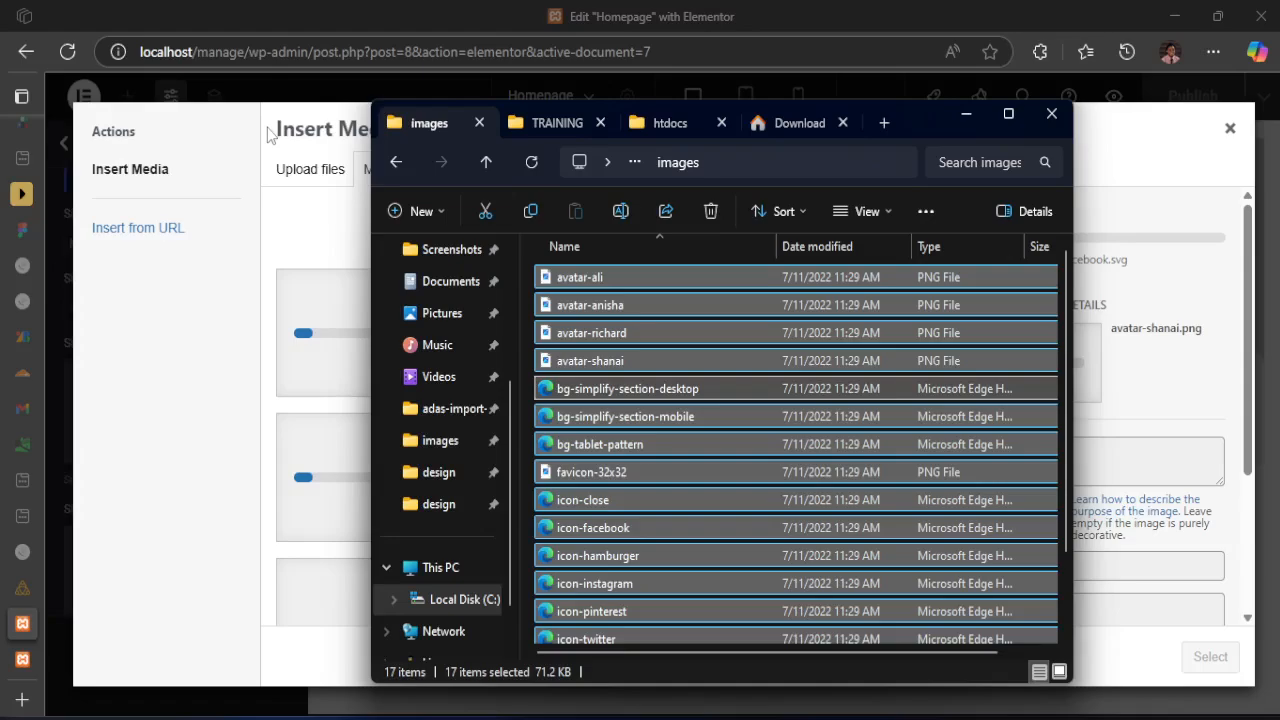
key("alt+Tab")
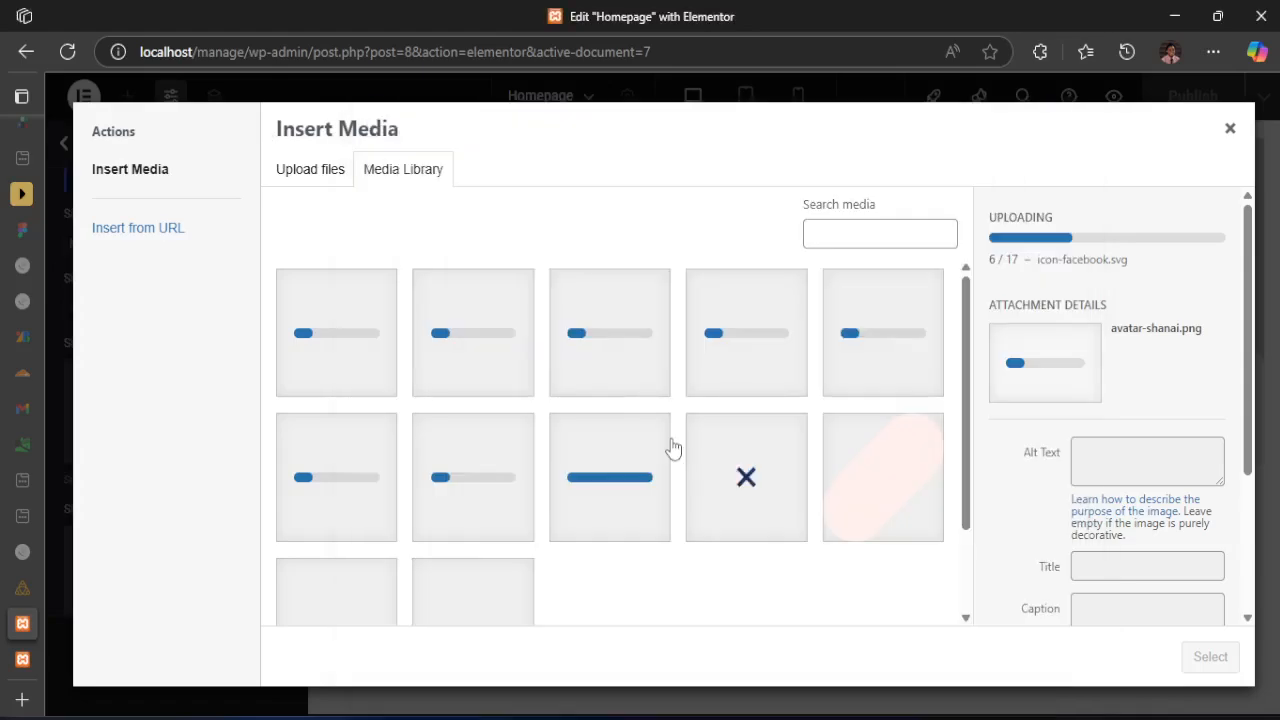
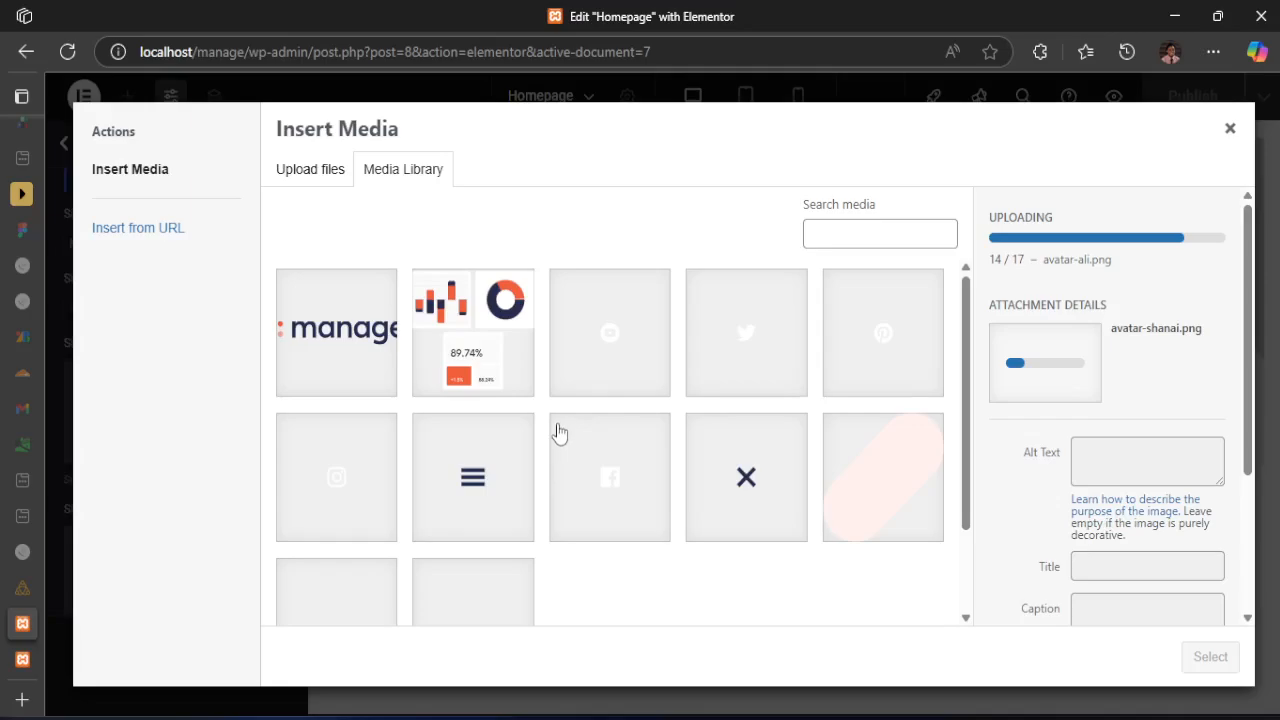
Look through the media library for the newly uploaded images while the upload finishes, and load more media items
scroll(557, 440, "down", 1)
scroll(557, 443, "up", 1)
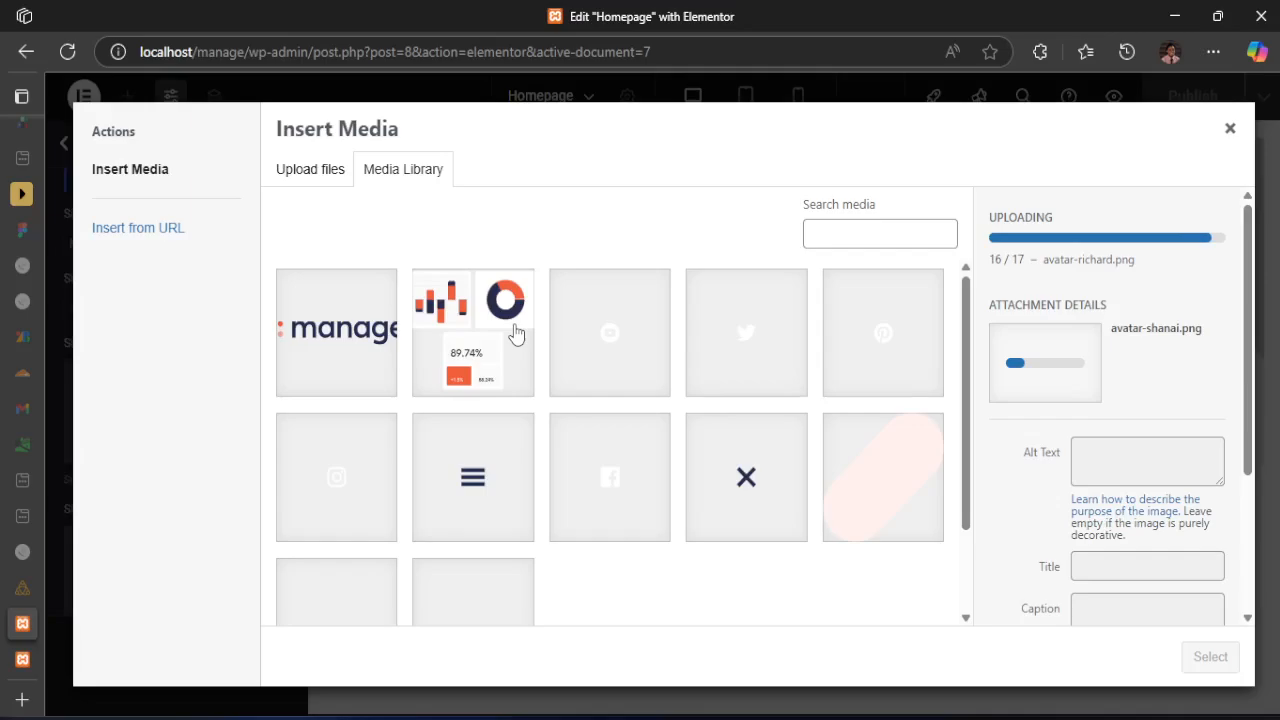
scroll(498, 374, "down", 1)
scroll(498, 374, "up", 1)
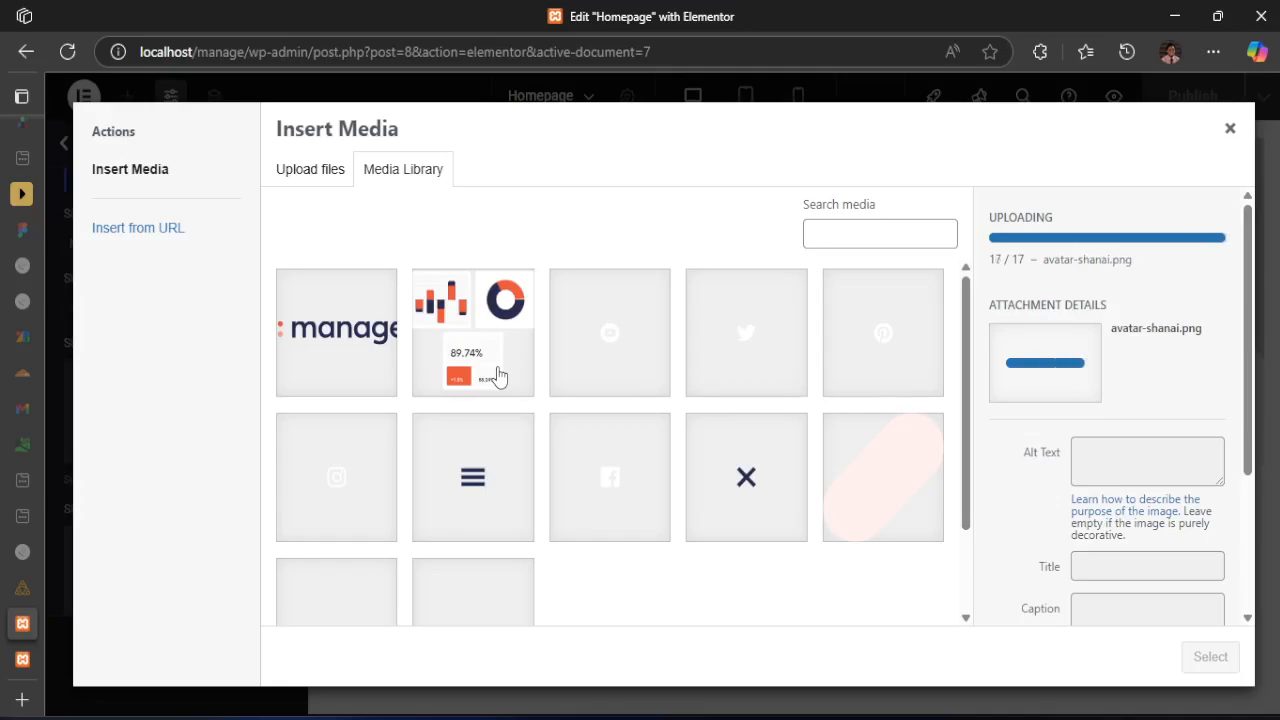
scroll(498, 374, "down", 1)
scroll(476, 420, "up", 1)
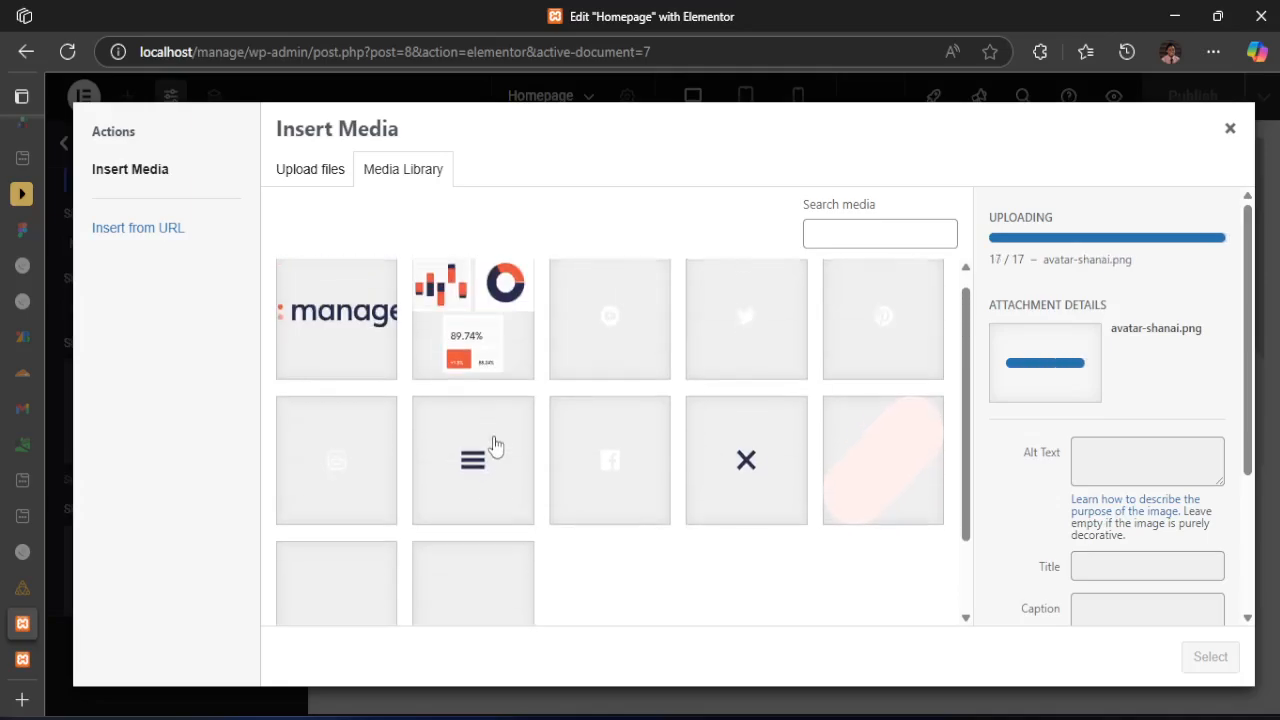
scroll(500, 390, "down", 1)
scroll(532, 397, "down", 1)
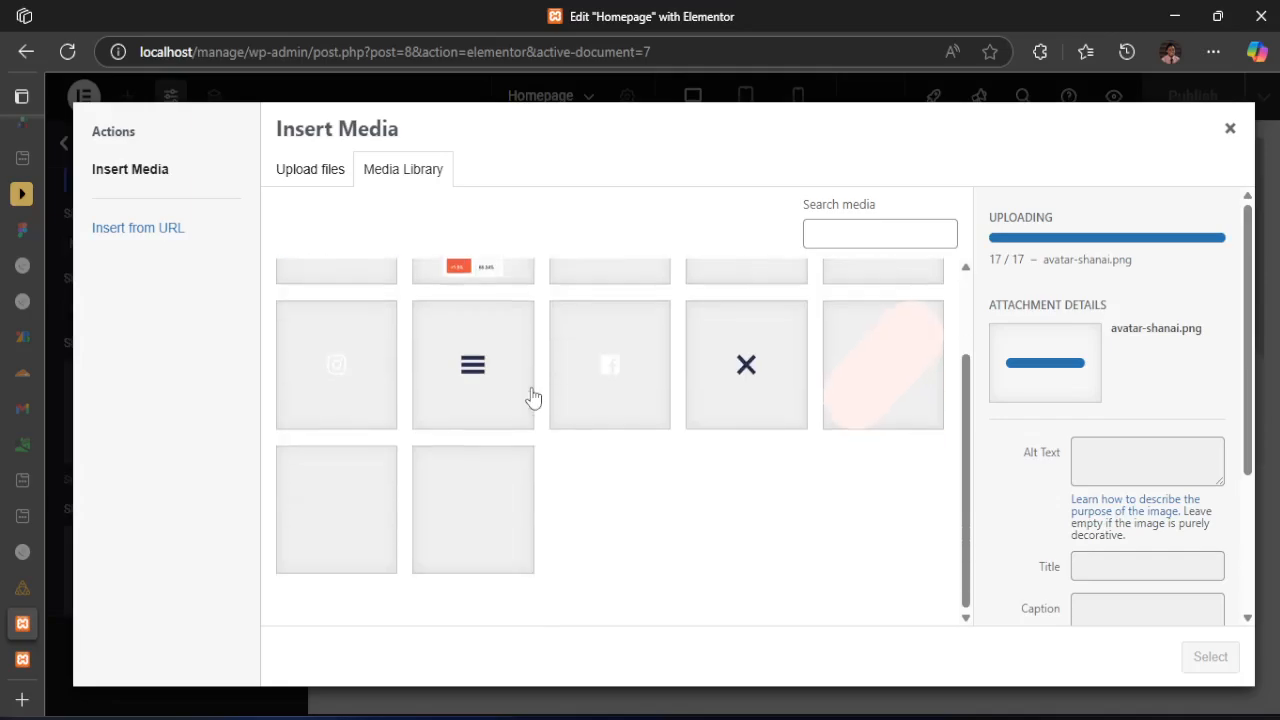
scroll(612, 510, "down", 1)
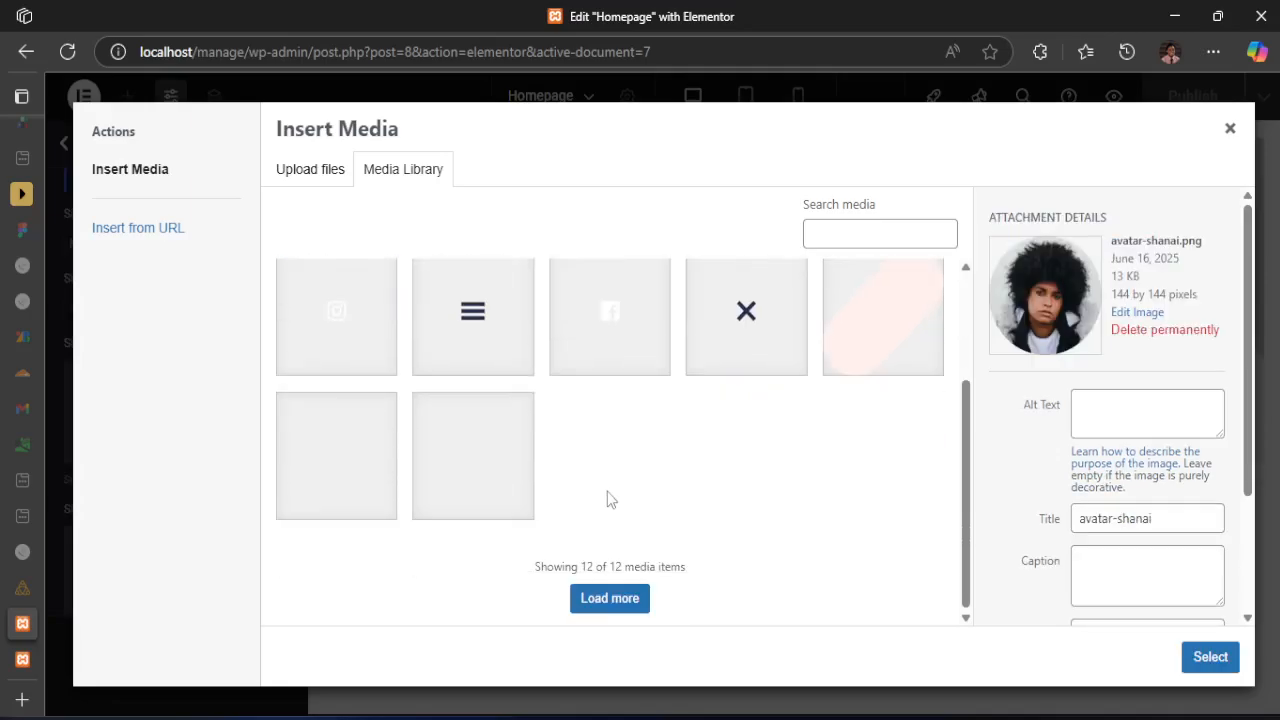
left_click(613, 601)
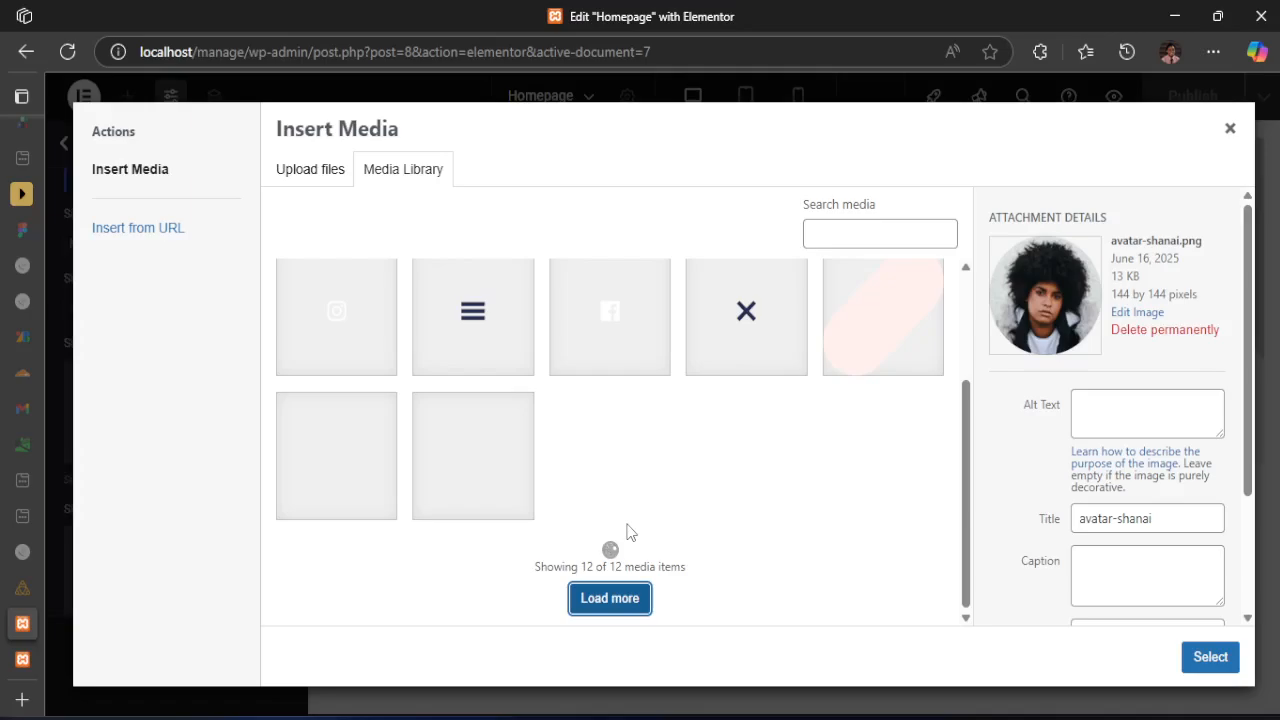
scroll(627, 530, "down", 3)
scroll(630, 525, "up", 3)
scroll(632, 522, "down", 3)
Inspect the attachment details of the uploaded SVG assets, try loading more items again, and close the media chooser
left_click(487, 462)
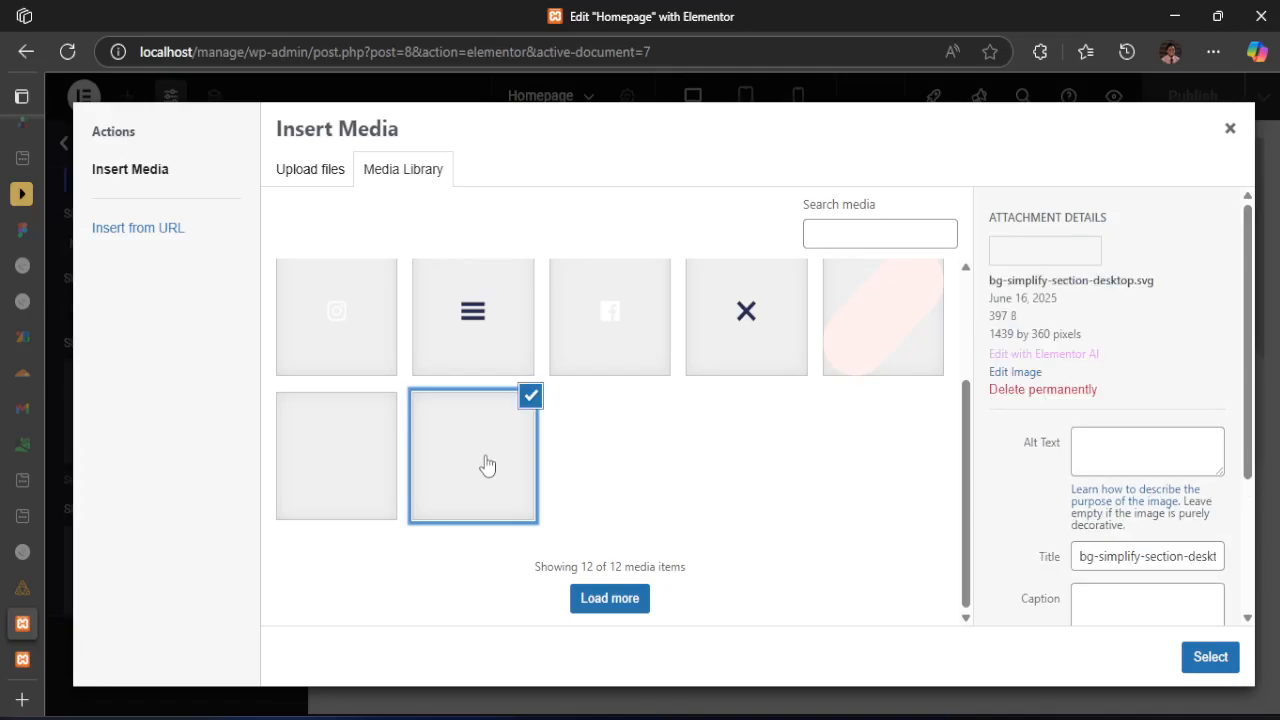
left_click(370, 443)
left_click(357, 347)
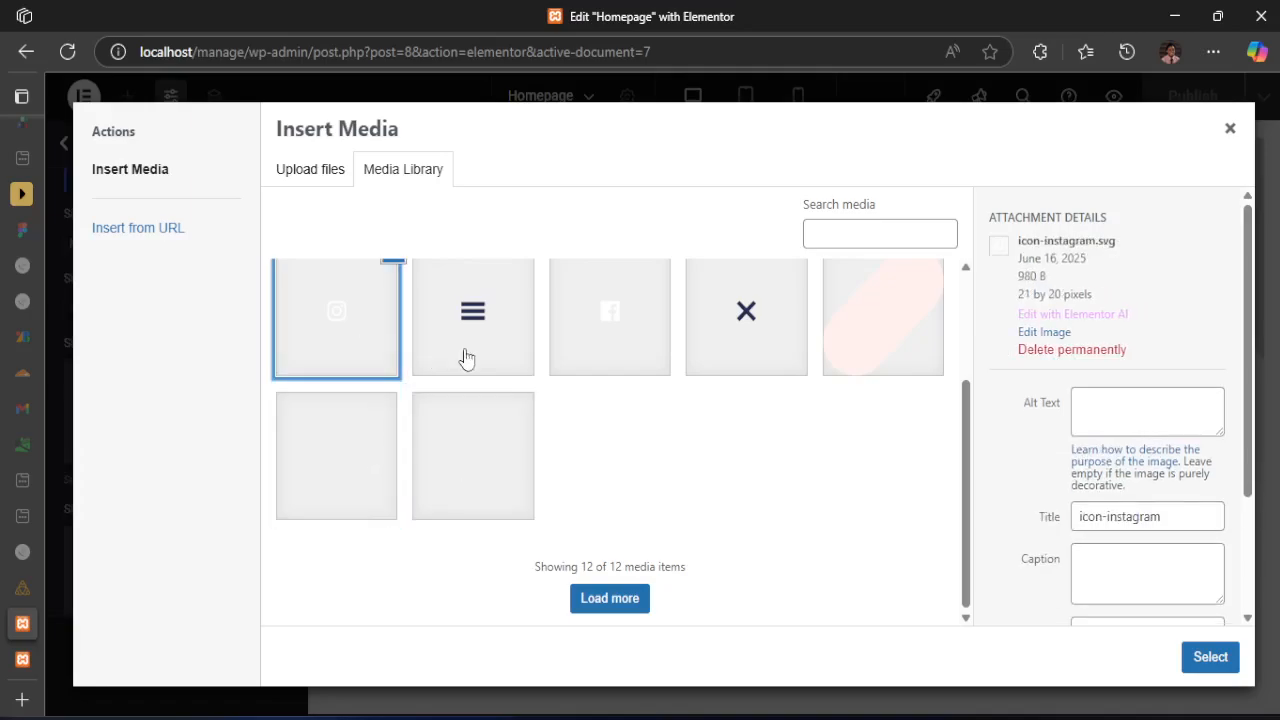
left_click(850, 342)
scroll(843, 405, "up", 2)
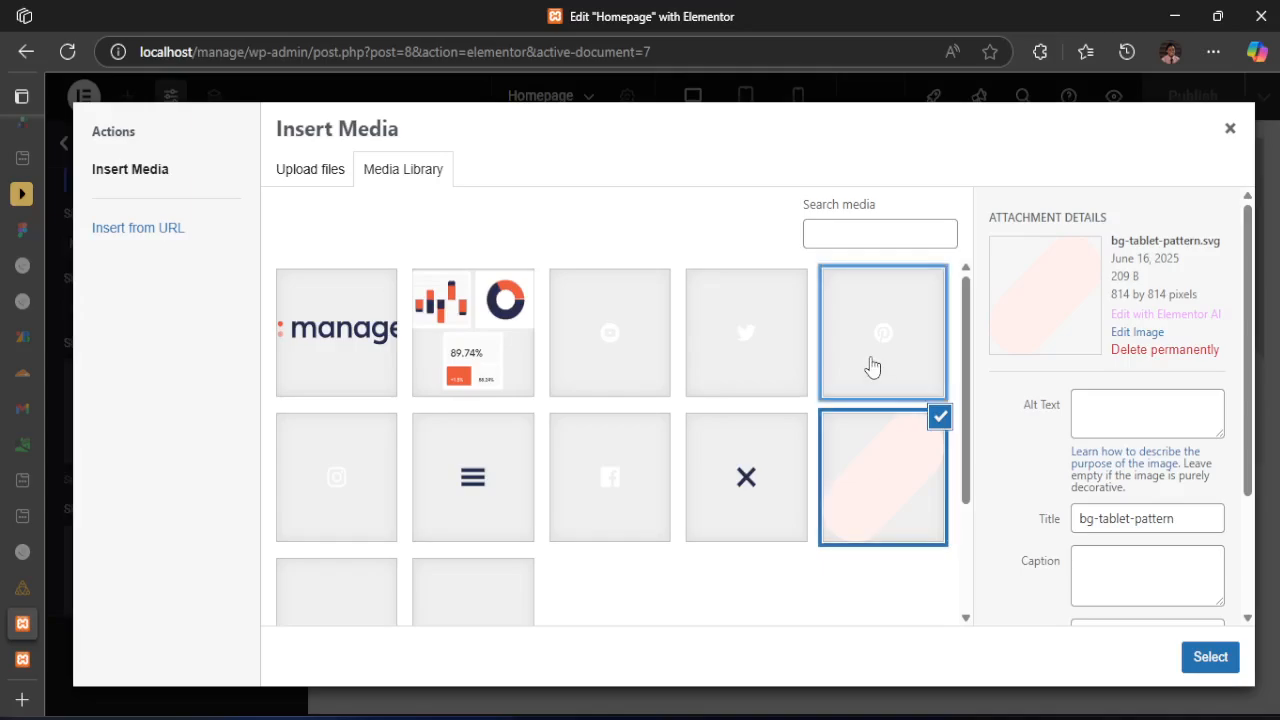
left_click(862, 345)
left_click(702, 352)
left_click(593, 345)
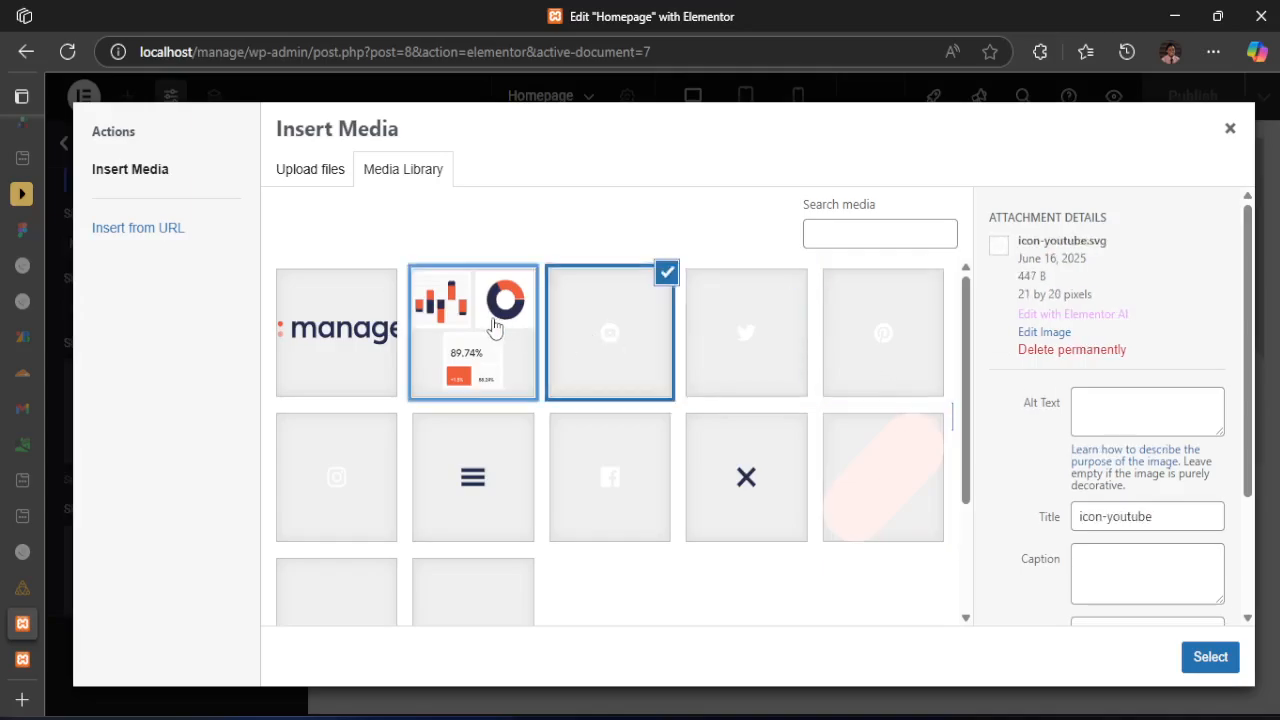
left_click(324, 332)
scroll(355, 445, "down", 2)
left_click(334, 326)
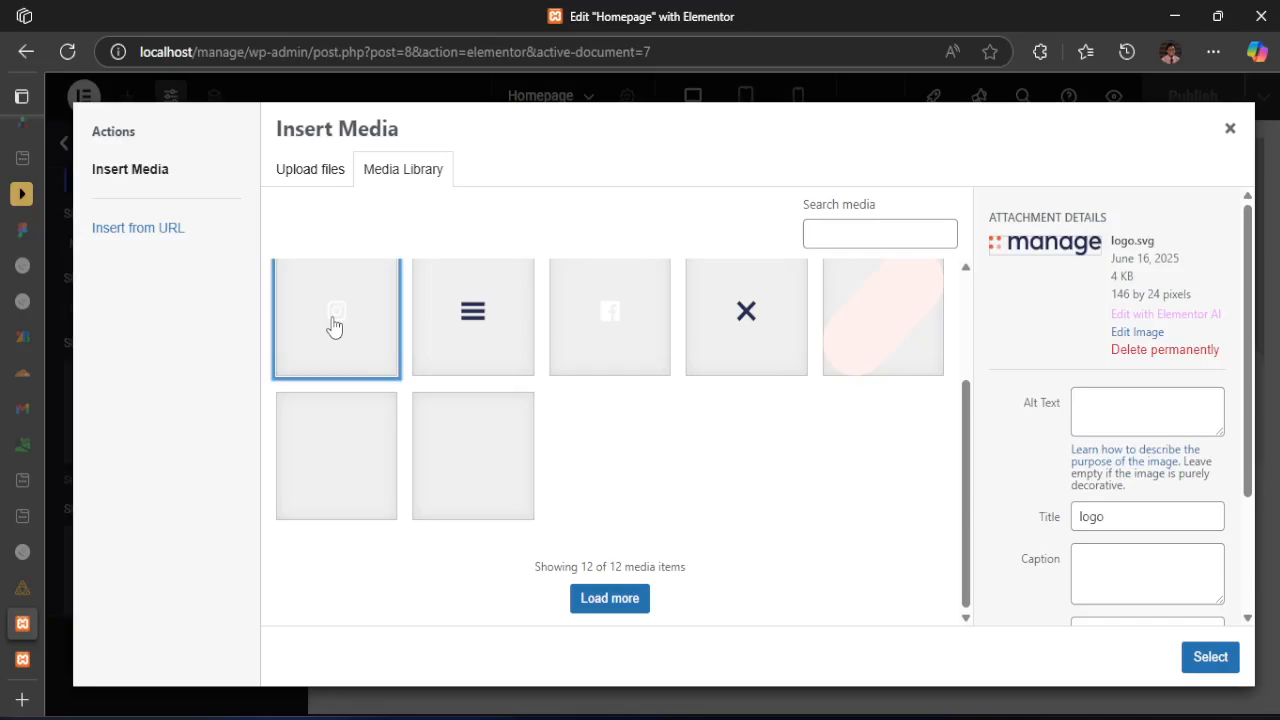
left_click(320, 466)
left_click(603, 610)
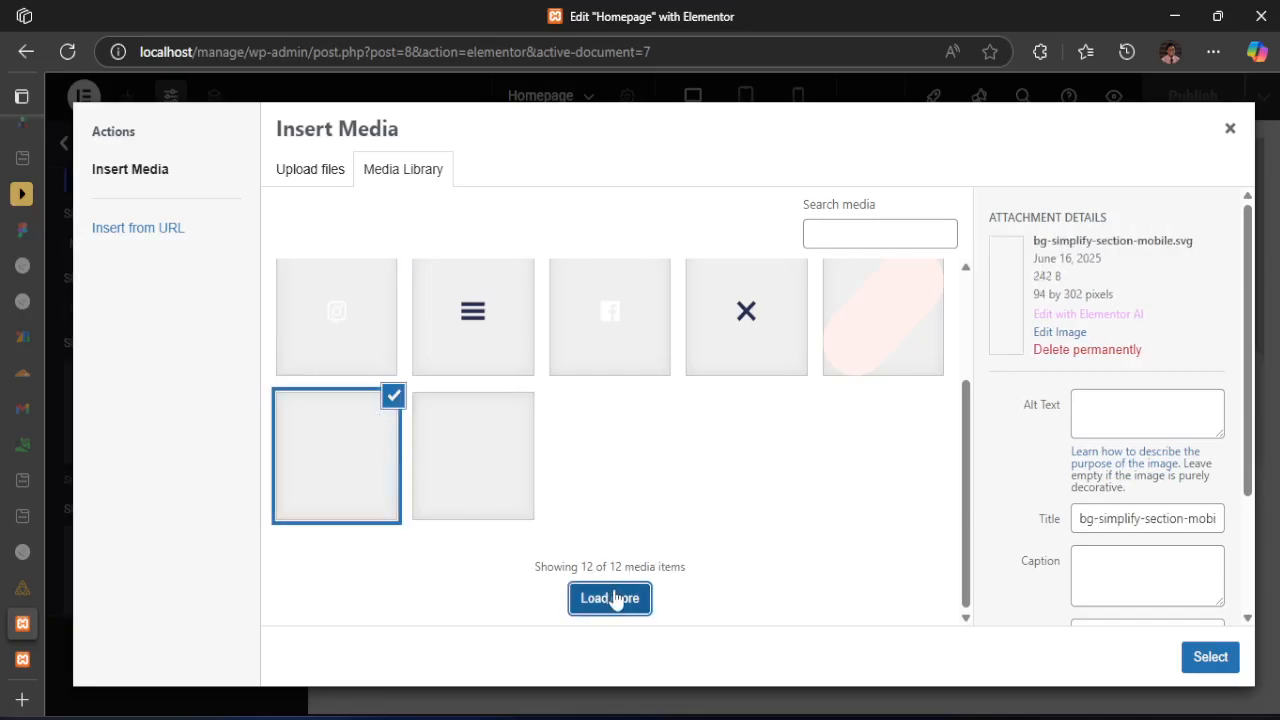
left_click(1231, 130)
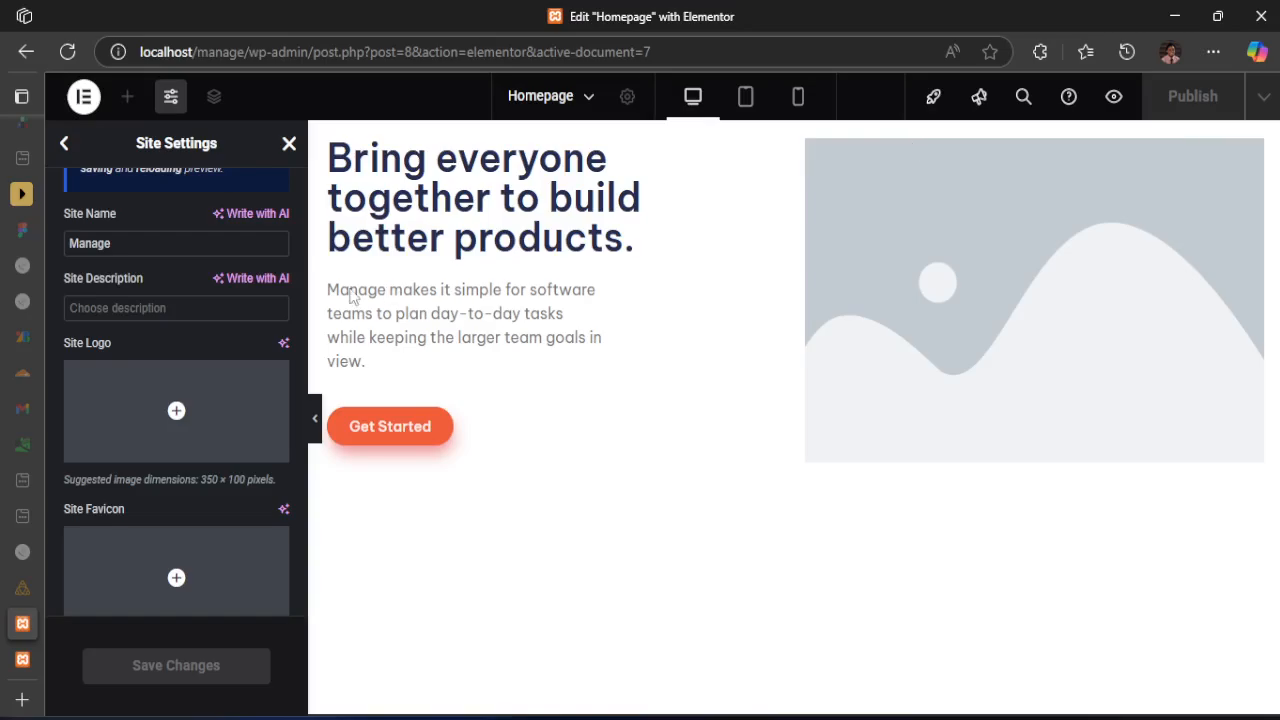
Leave Site Settings for the widget list and reload the Homepage editor
mouse_move(181, 428)
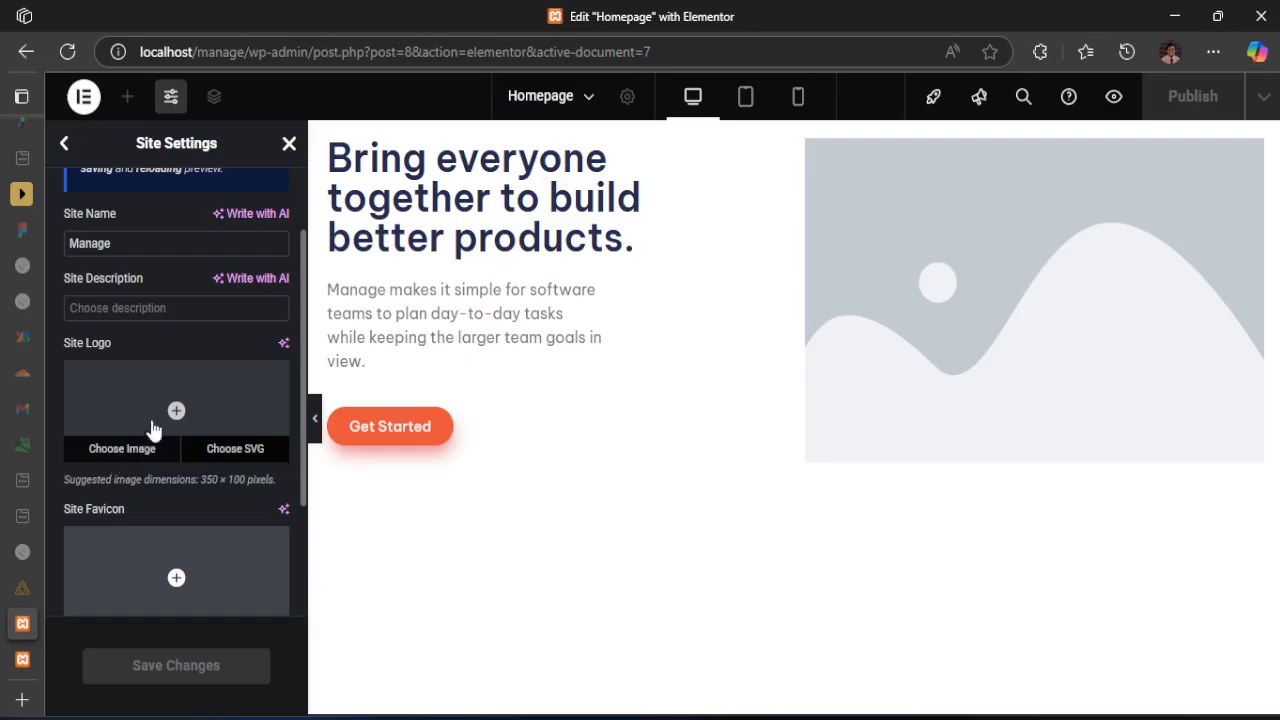
left_click(65, 143)
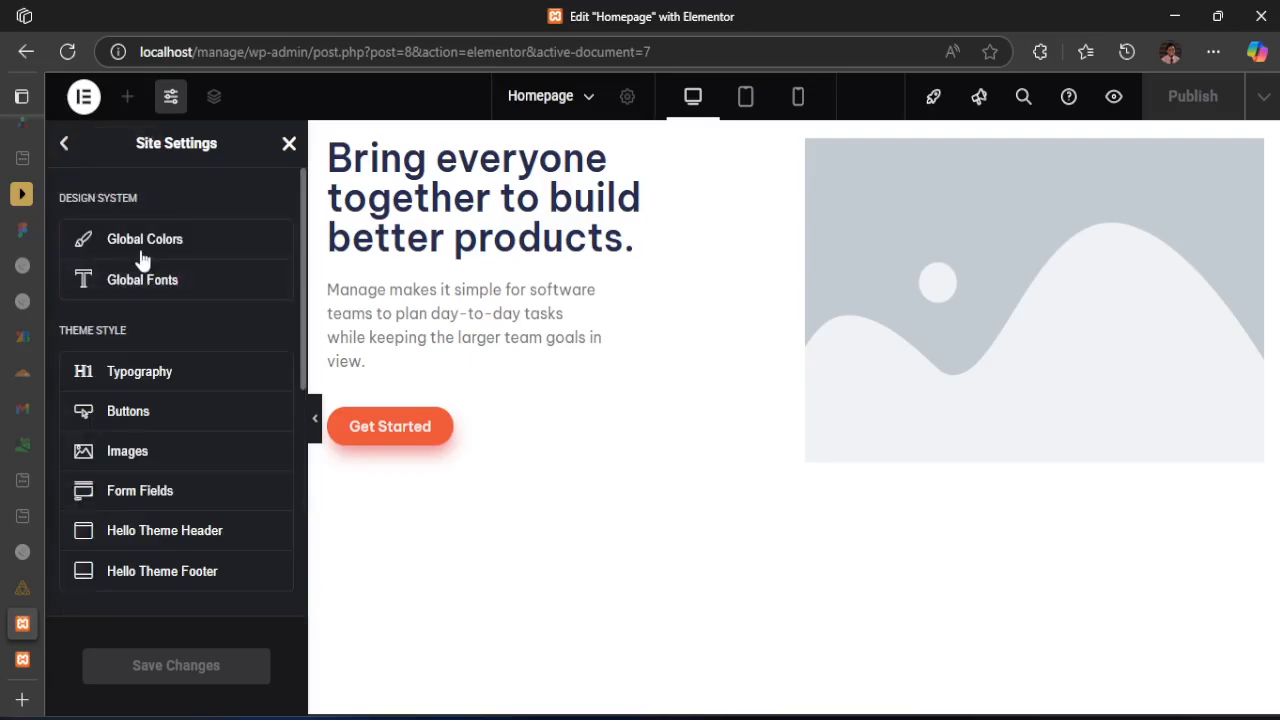
left_click(64, 143)
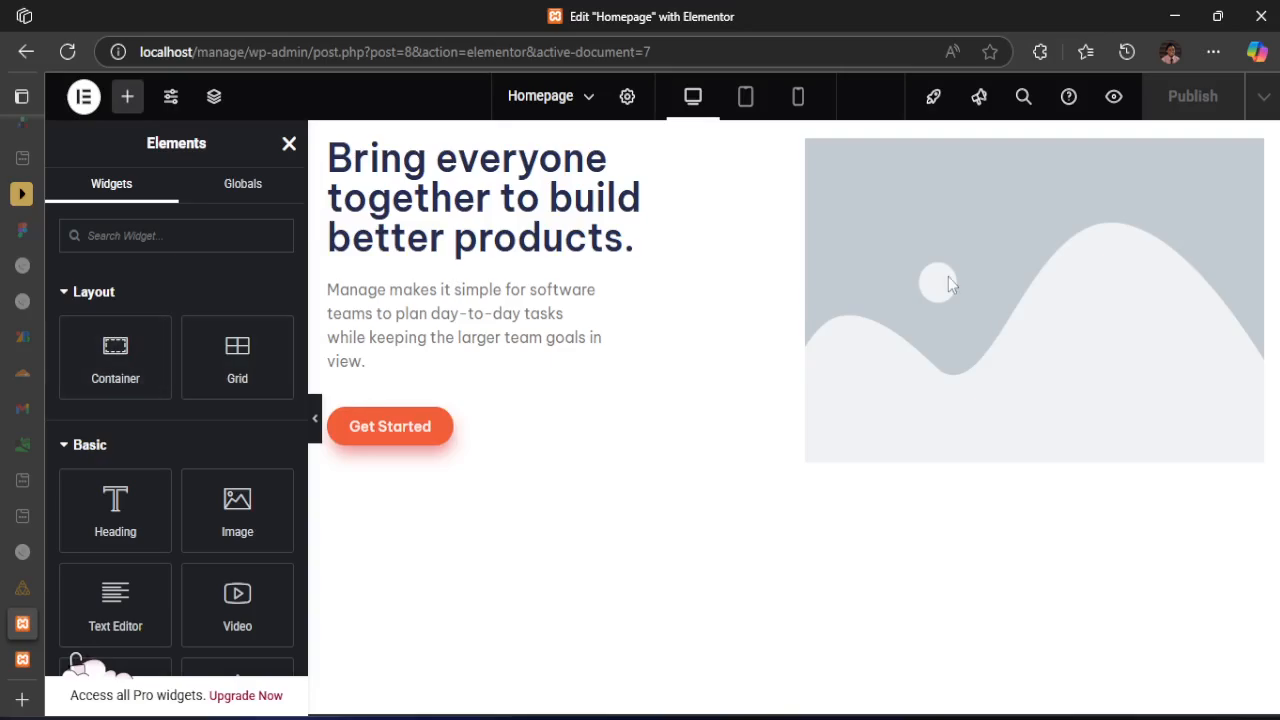
left_click(67, 52)
left_click(727, 165)
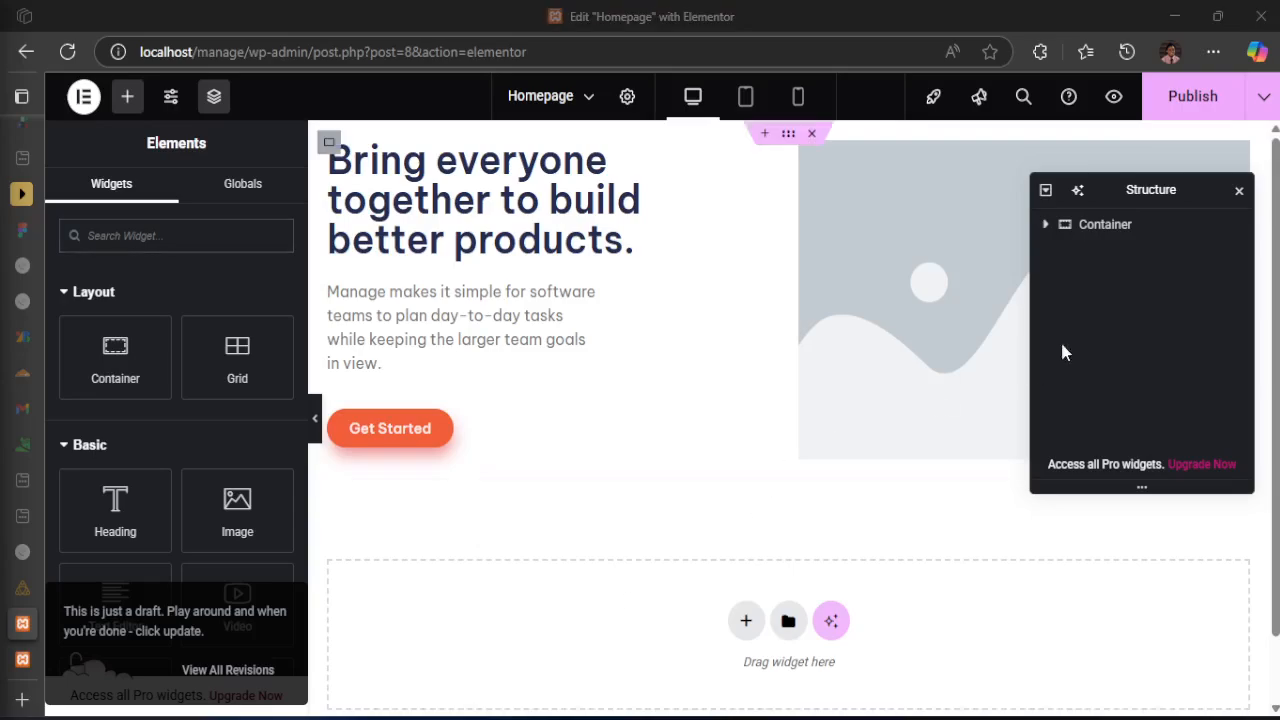
Replace the hero's placeholder image with illustration-intro.svg from the media library, and move the Structure window aside, closing it when done
left_click_drag(1123, 183, 1100, 460)
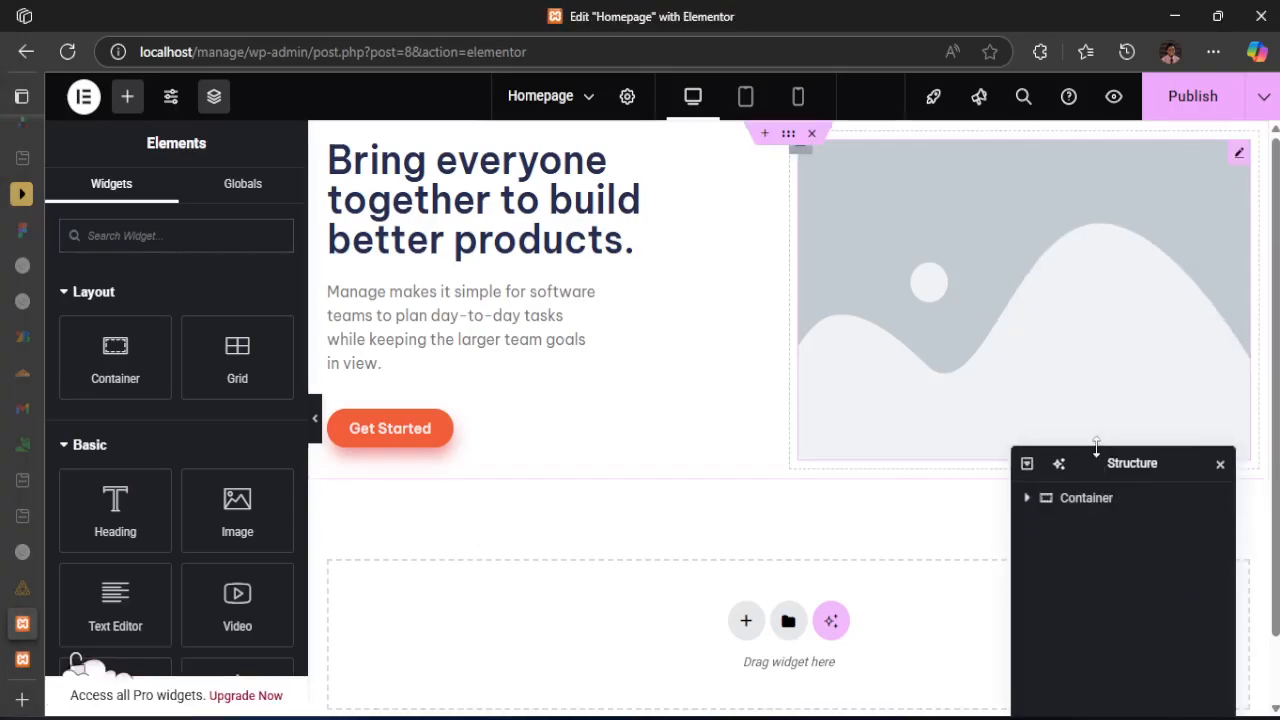
left_click(994, 298)
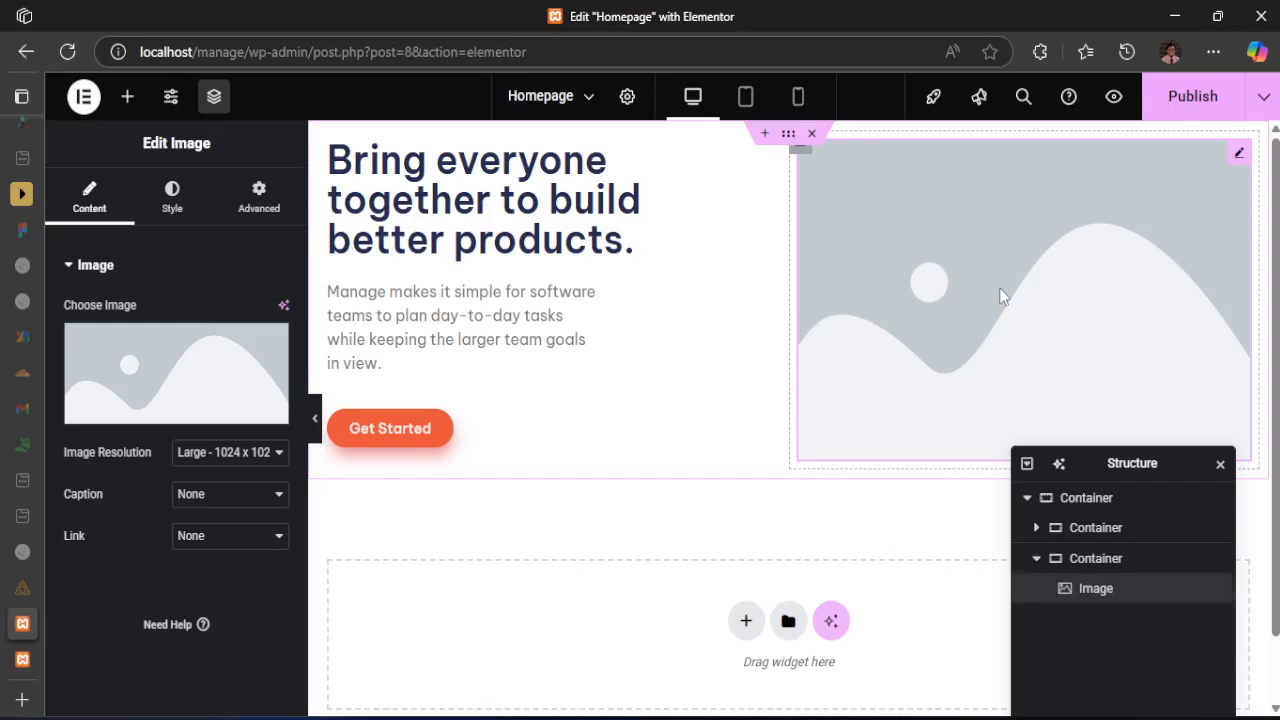
left_click(157, 420)
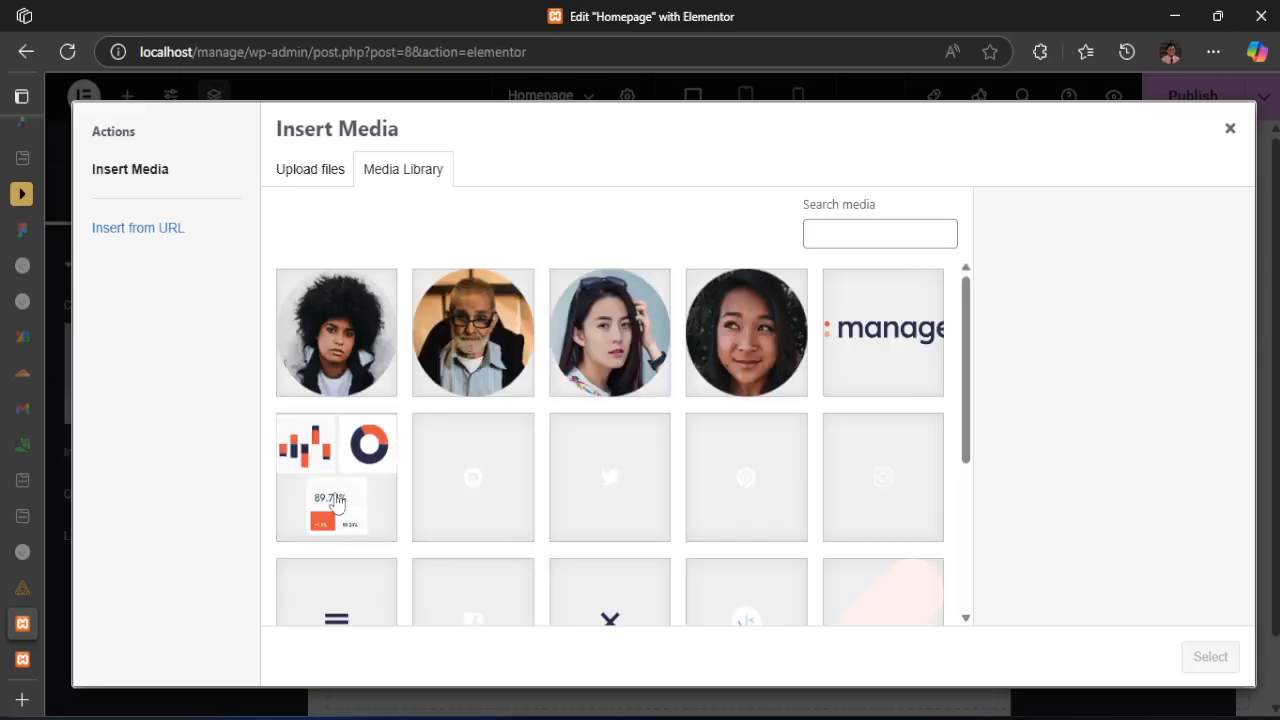
left_click(319, 474)
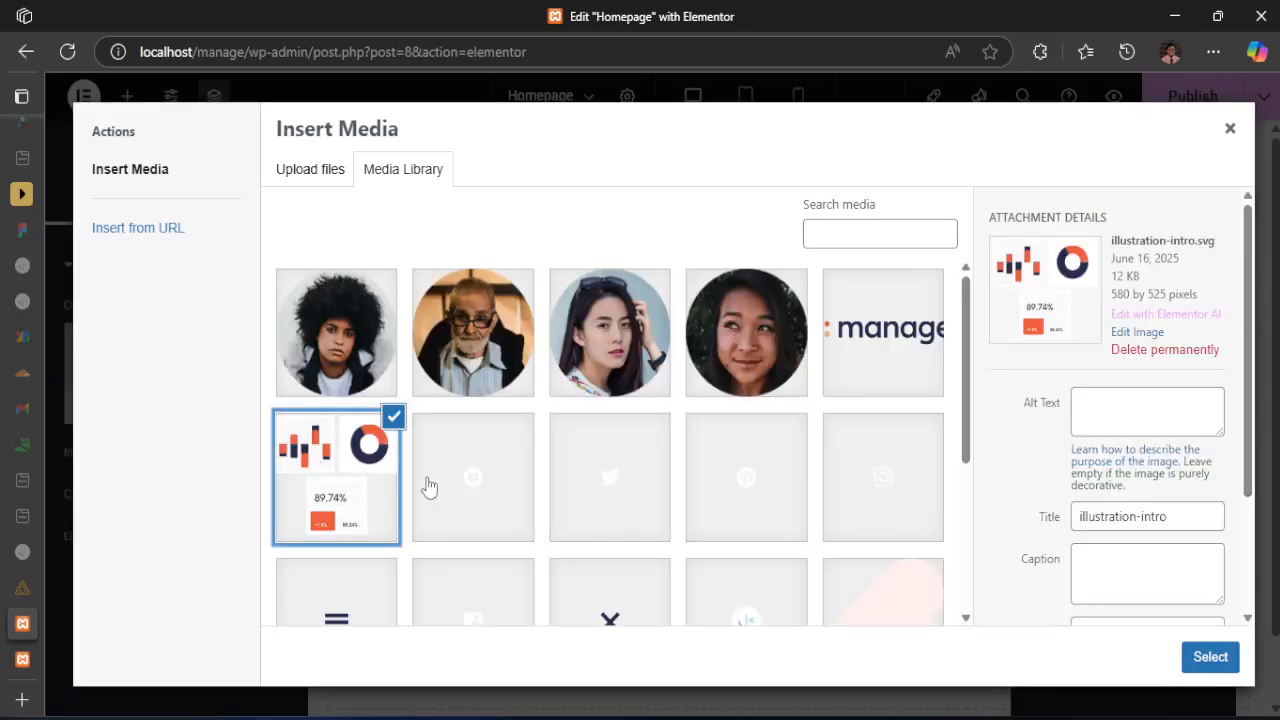
left_click(1209, 657)
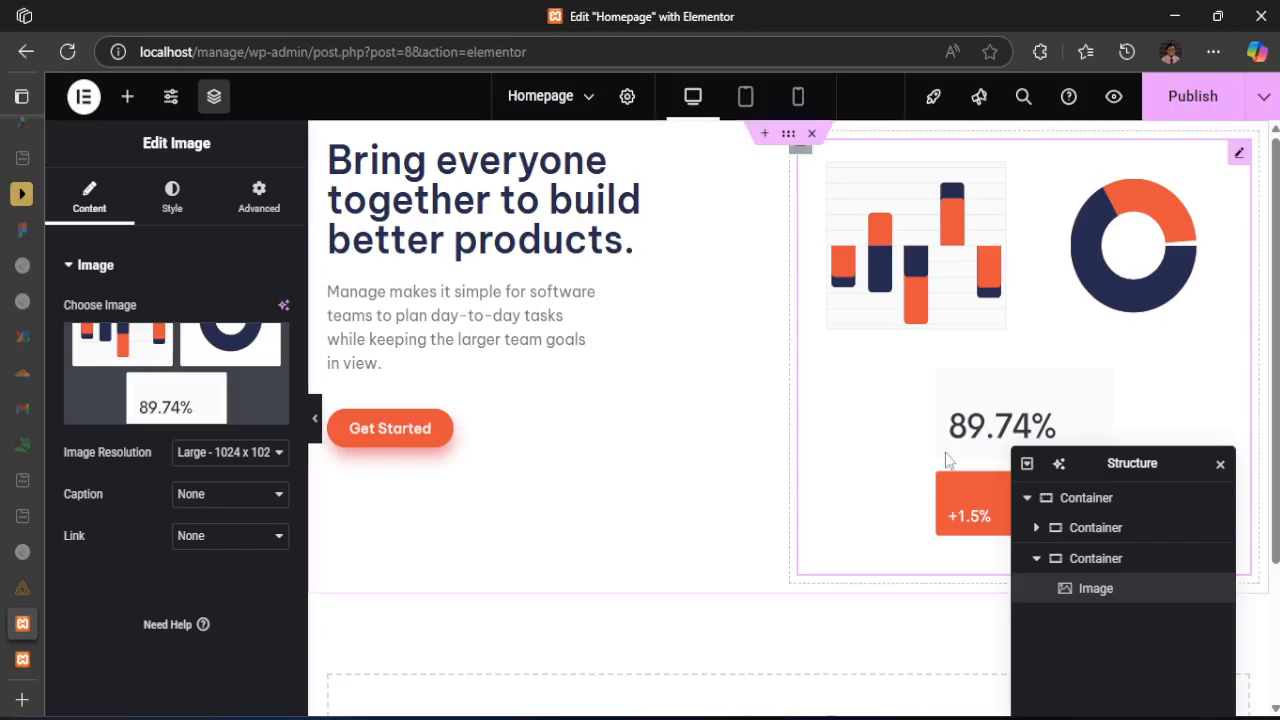
left_click(1221, 466)
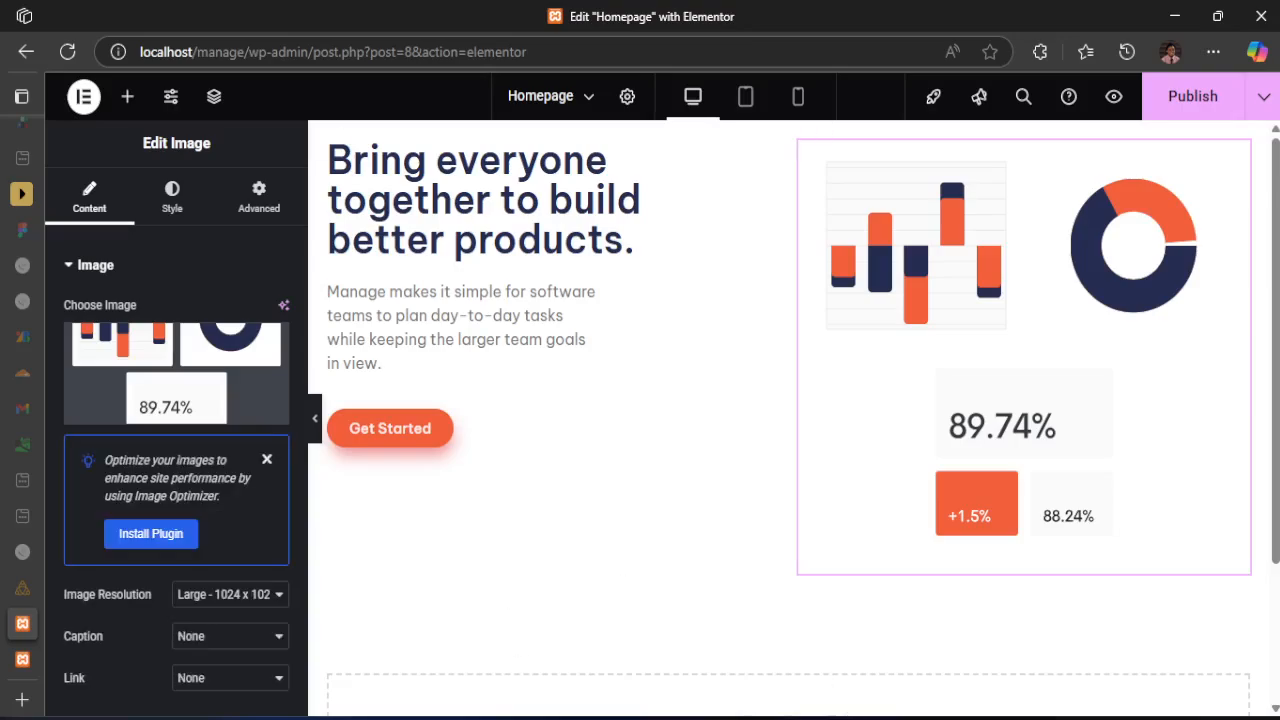
Check the hero section in desktop-design.jpg, return to the editor, and dismiss the Image Optimizer notice
key("alt+Tab")
scroll(651, 360, "down", 3)
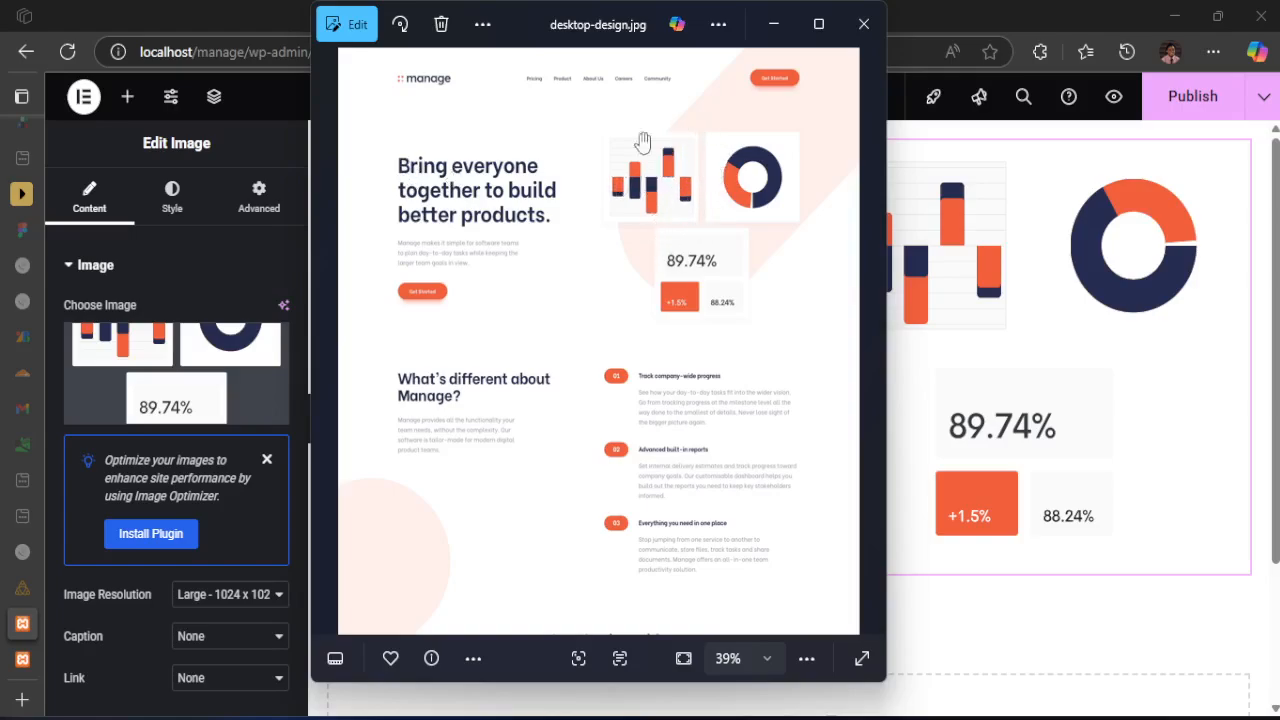
left_click(773, 23)
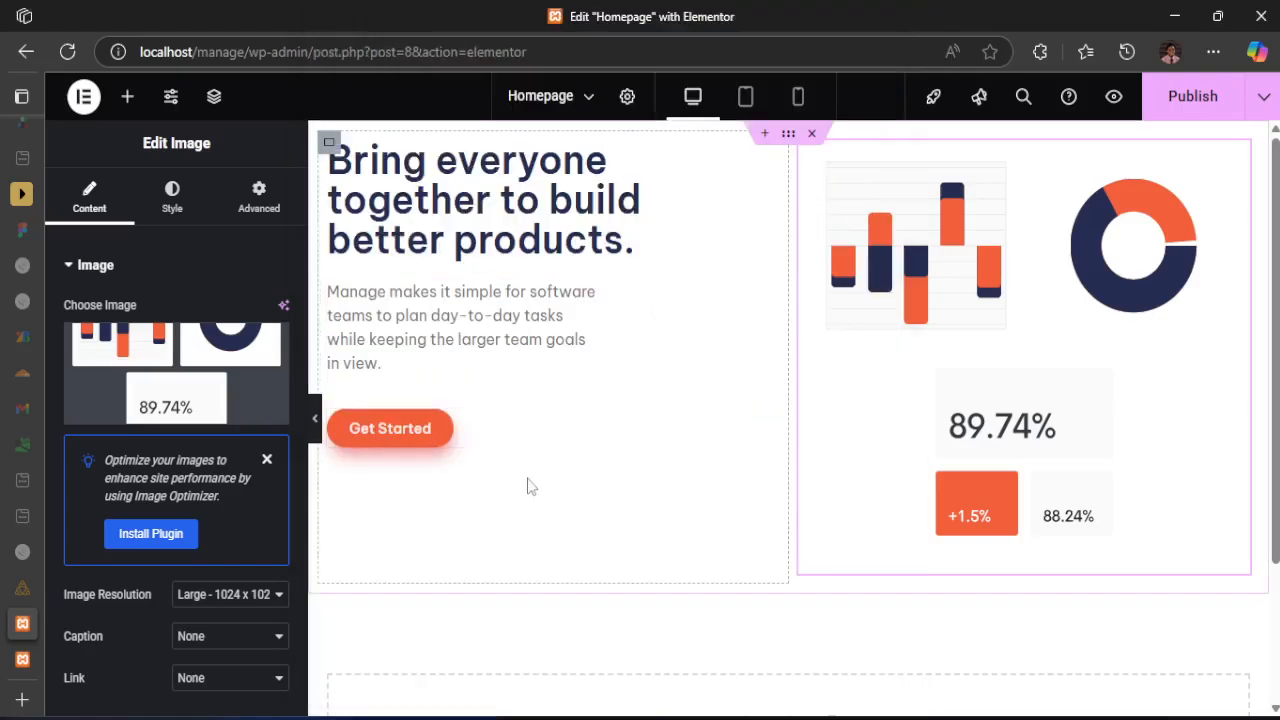
left_click(267, 459)
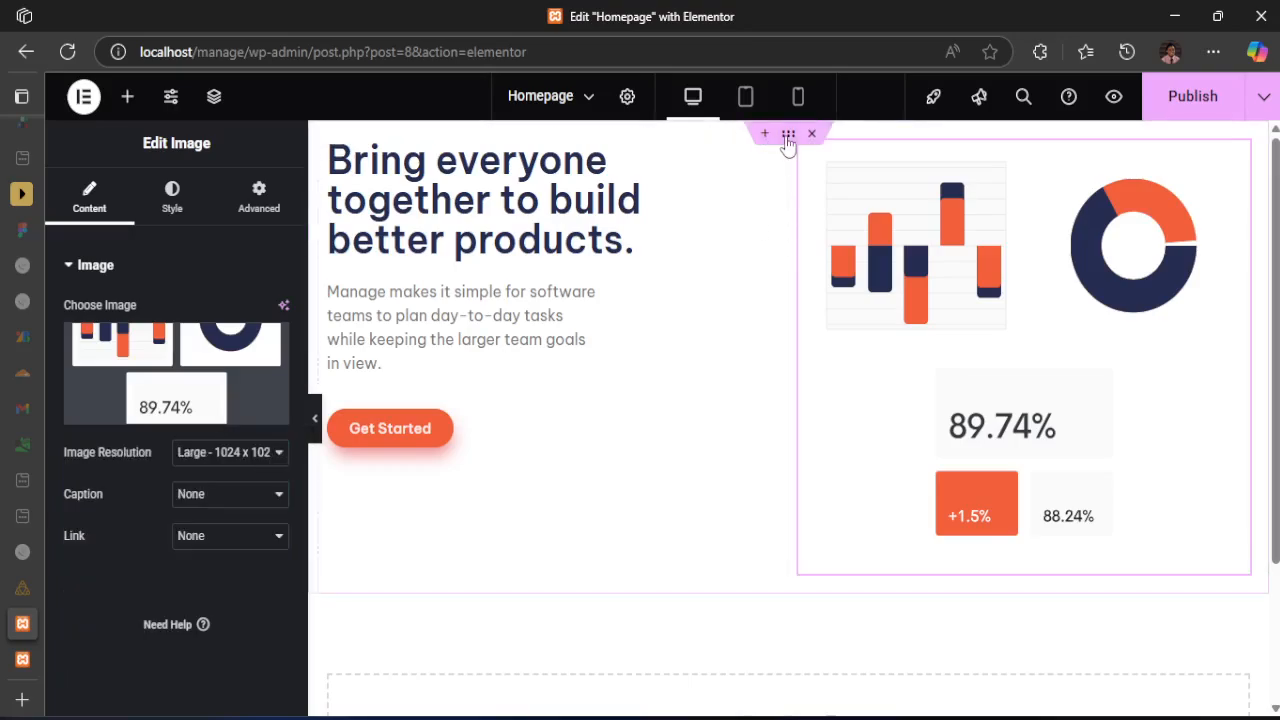
Vertically center the items in the hero's outer container
left_click(788, 136)
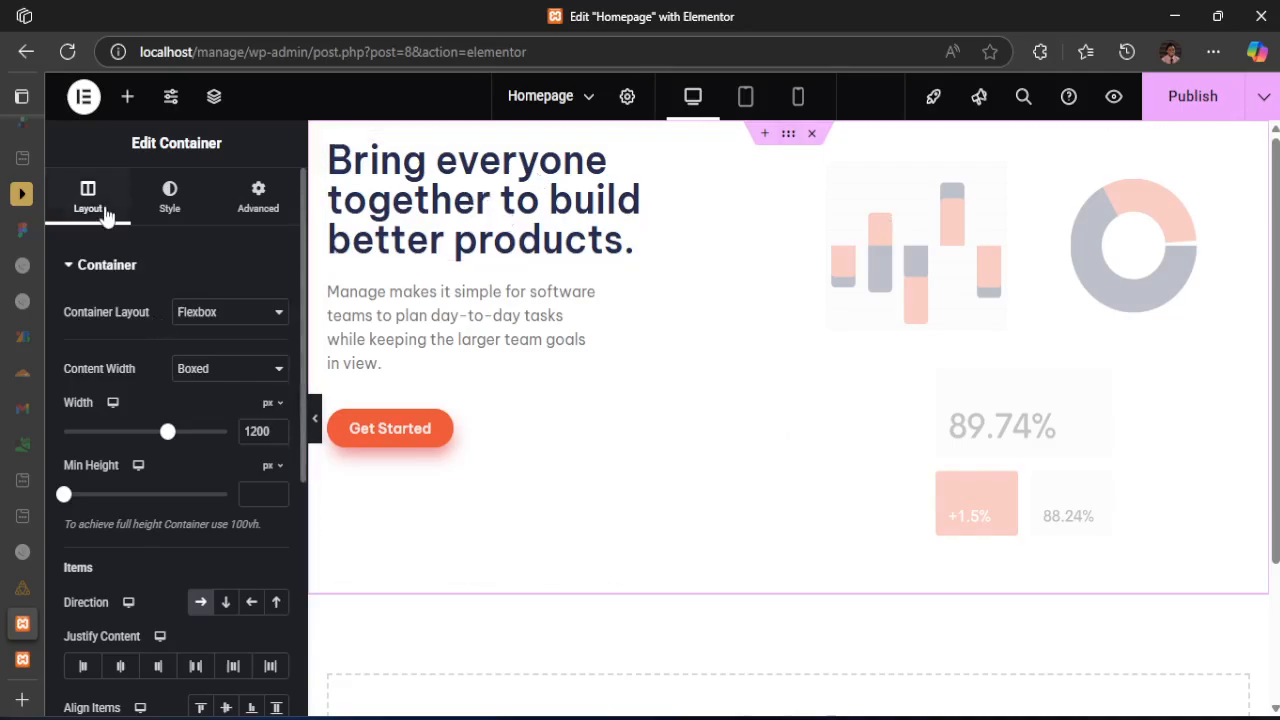
scroll(102, 427, "down", 1)
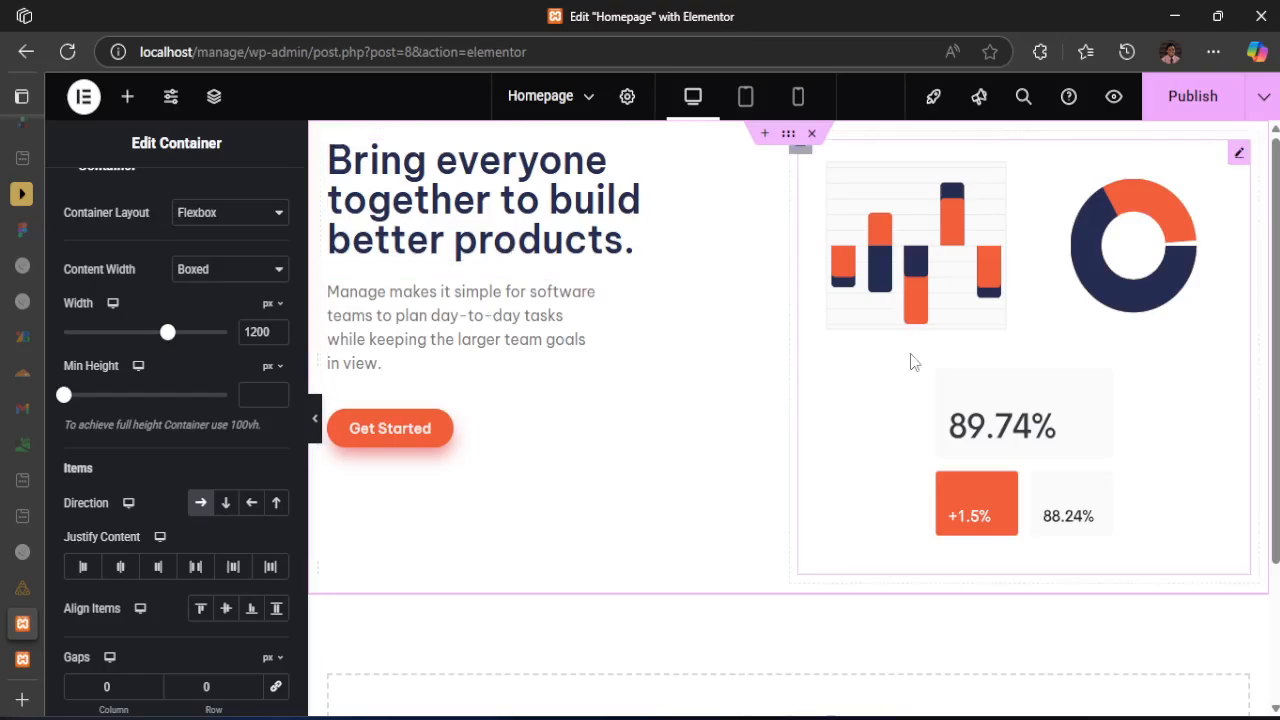
left_click(227, 609)
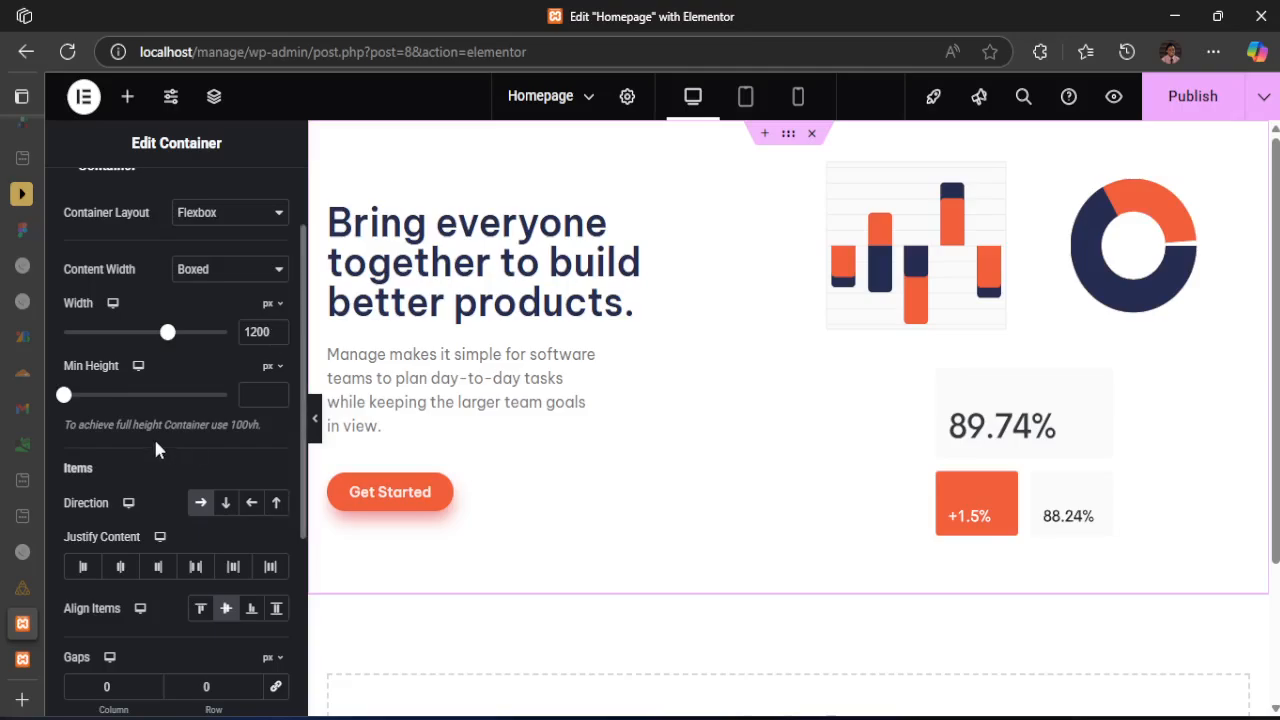
scroll(157, 466, "down", 3)
scroll(160, 483, "up", 5)
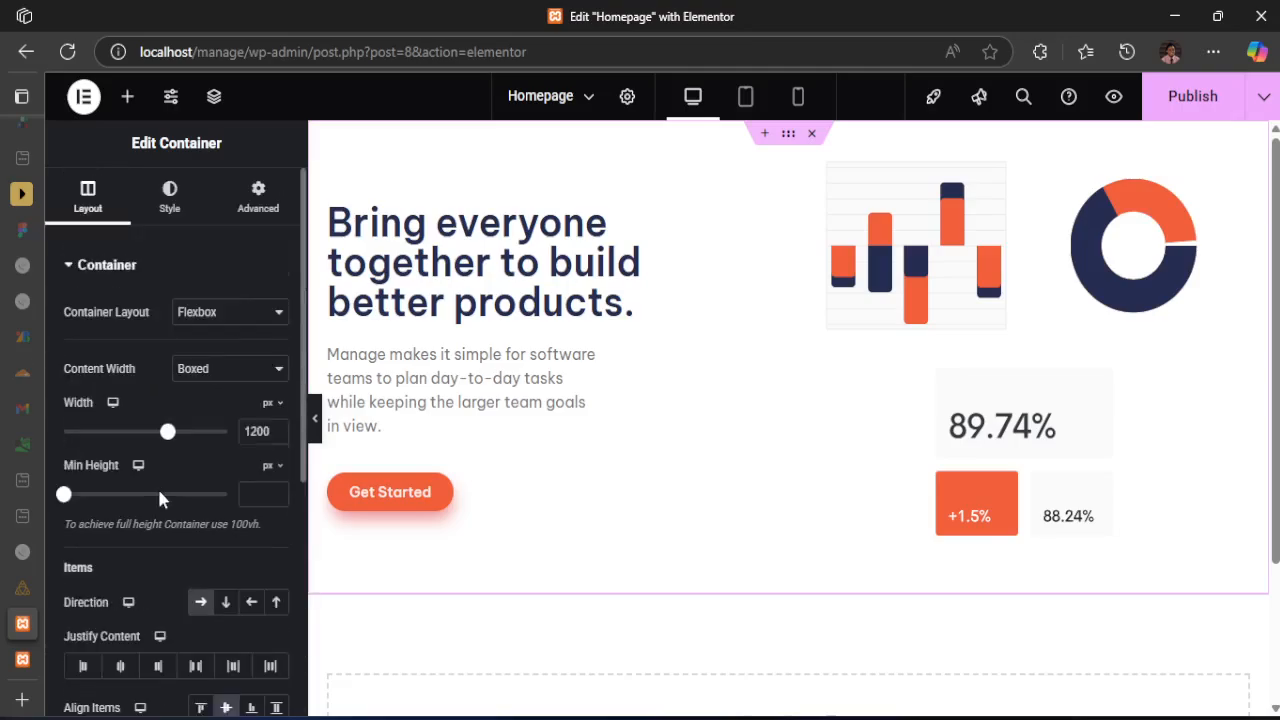
Check desktop-design.jpg and give the hero's outer container a Classic background overlay using the pale pink rounded shape from the media library
left_click(186, 204)
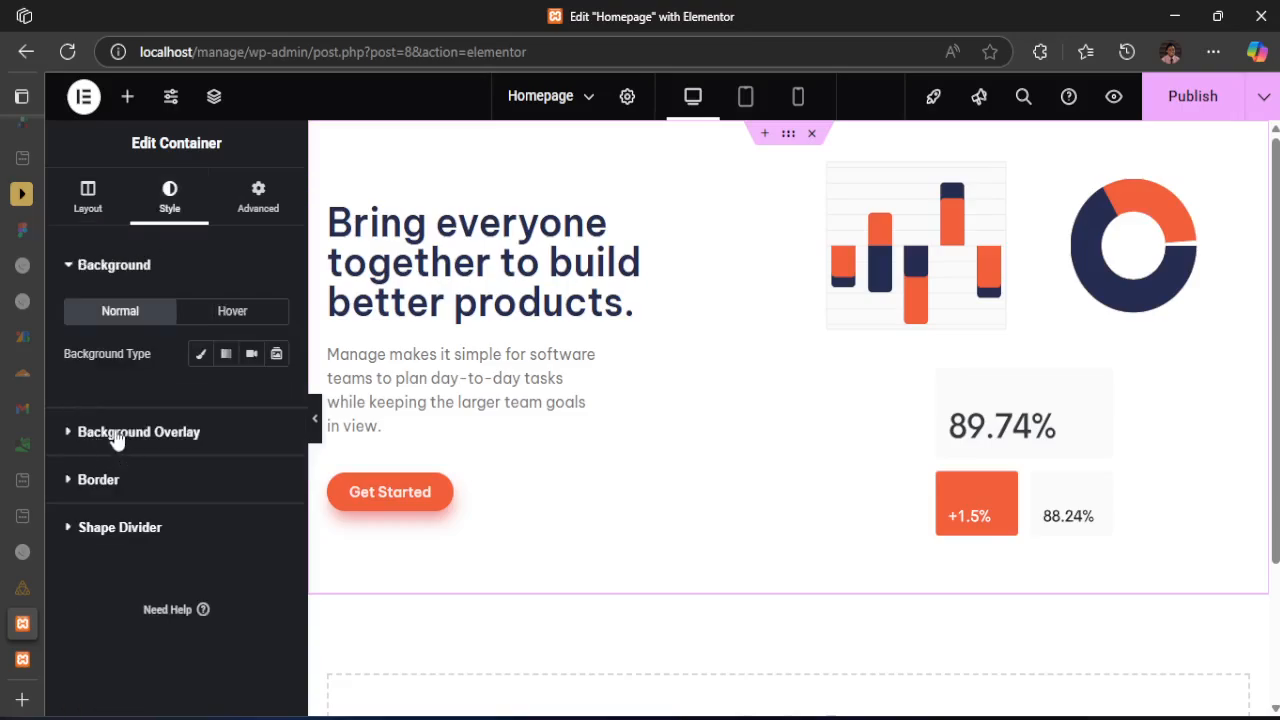
left_click(115, 436)
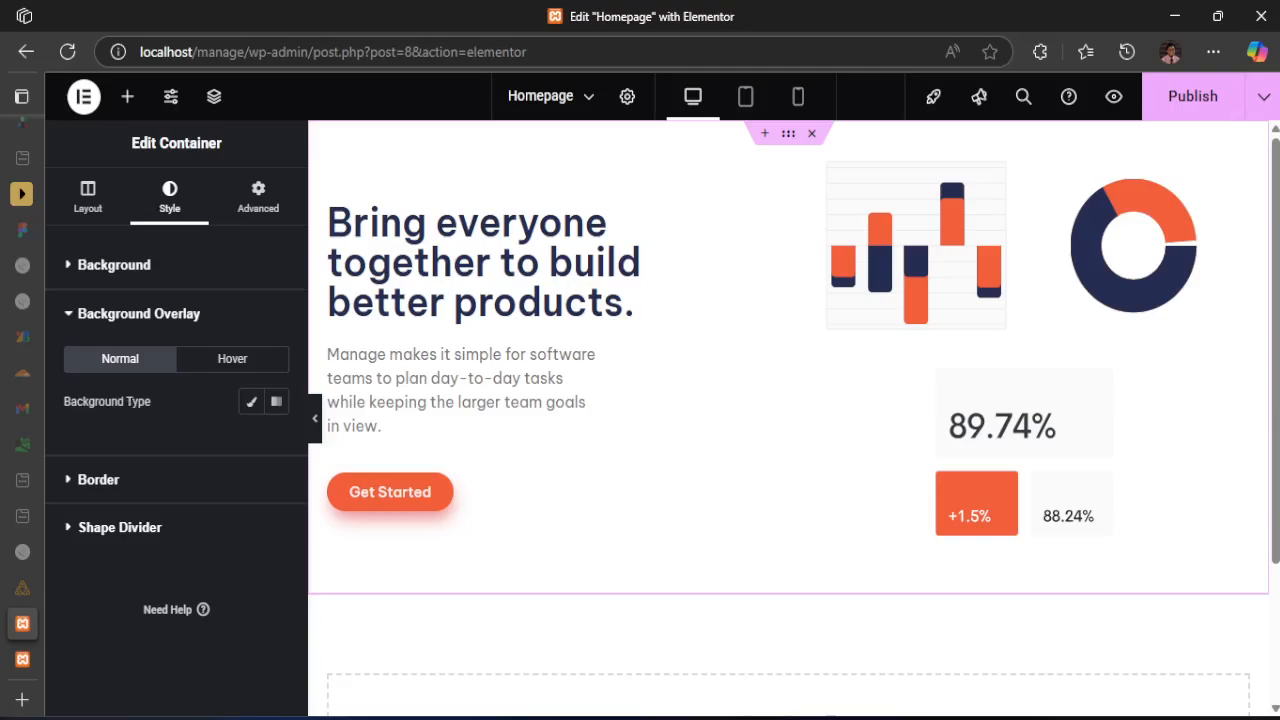
key("alt+Tab")
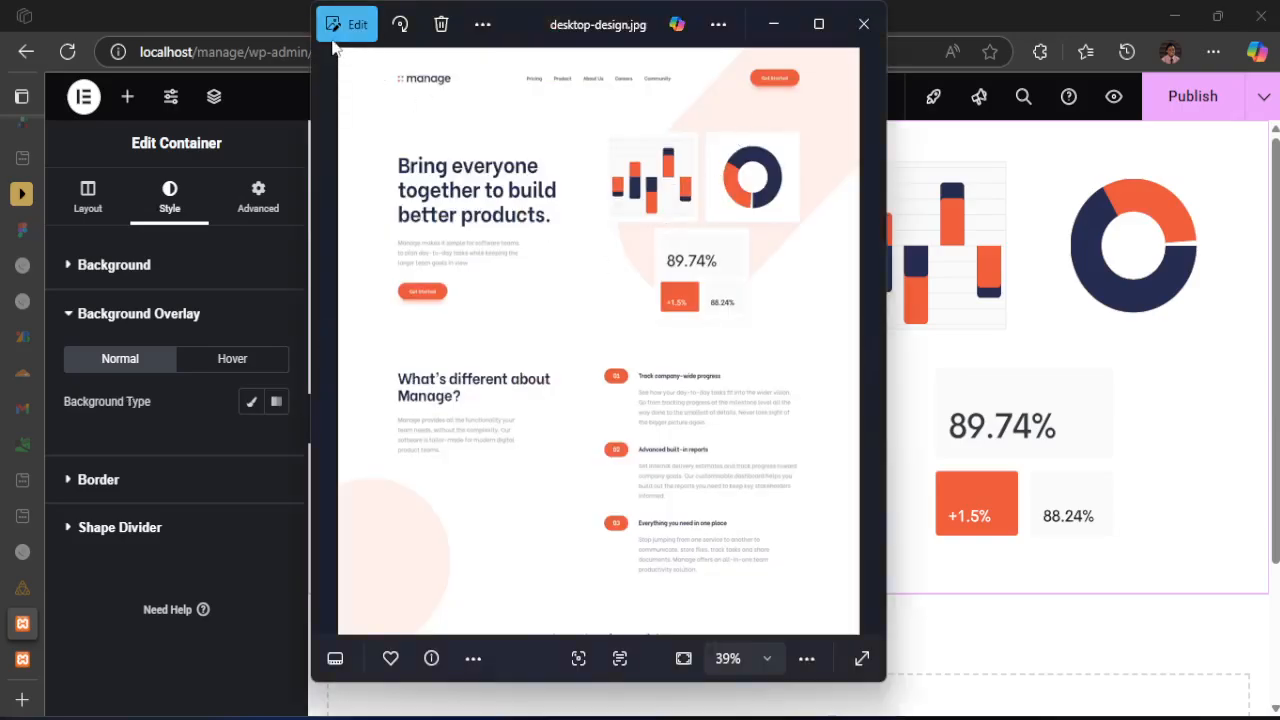
left_click(256, 35)
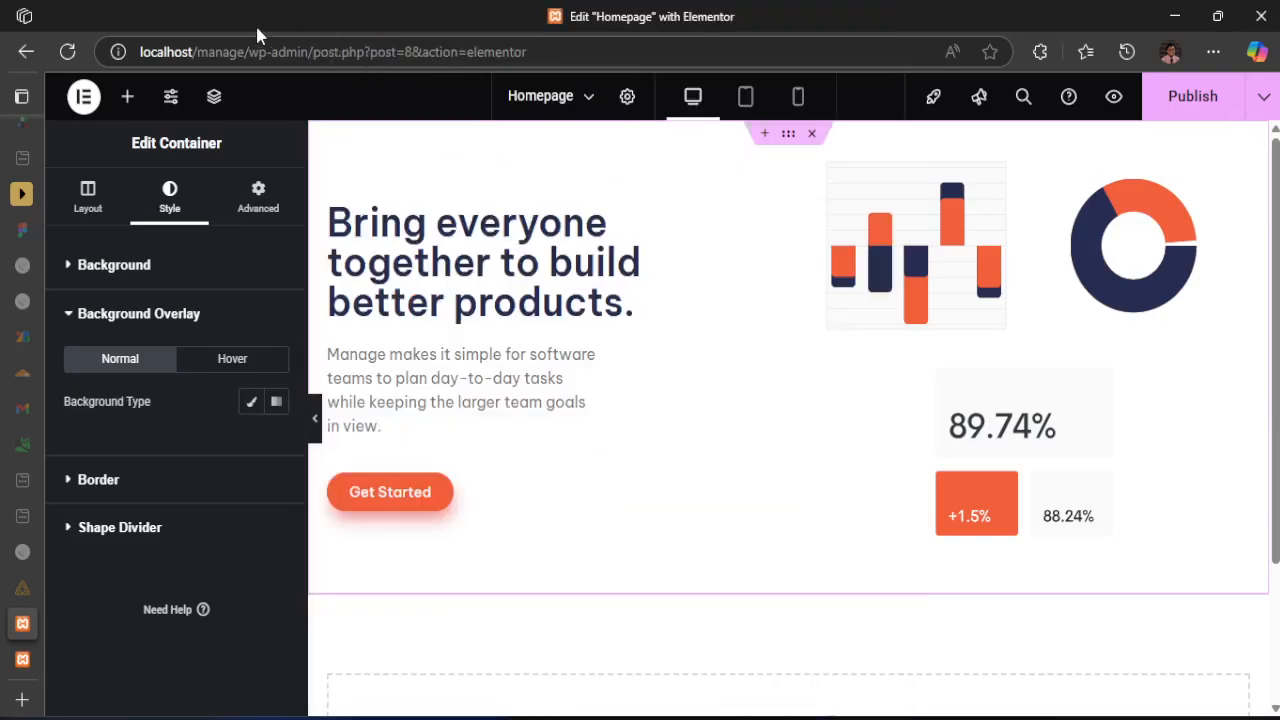
left_click(250, 404)
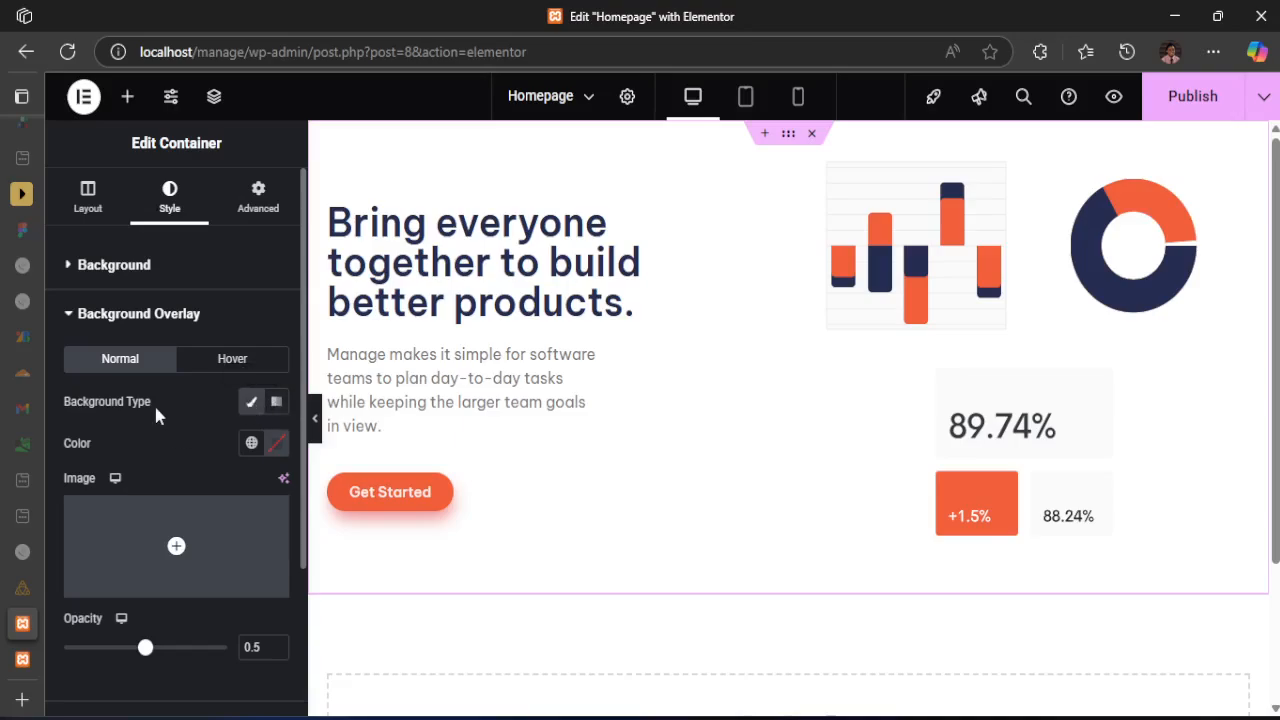
left_click(180, 565)
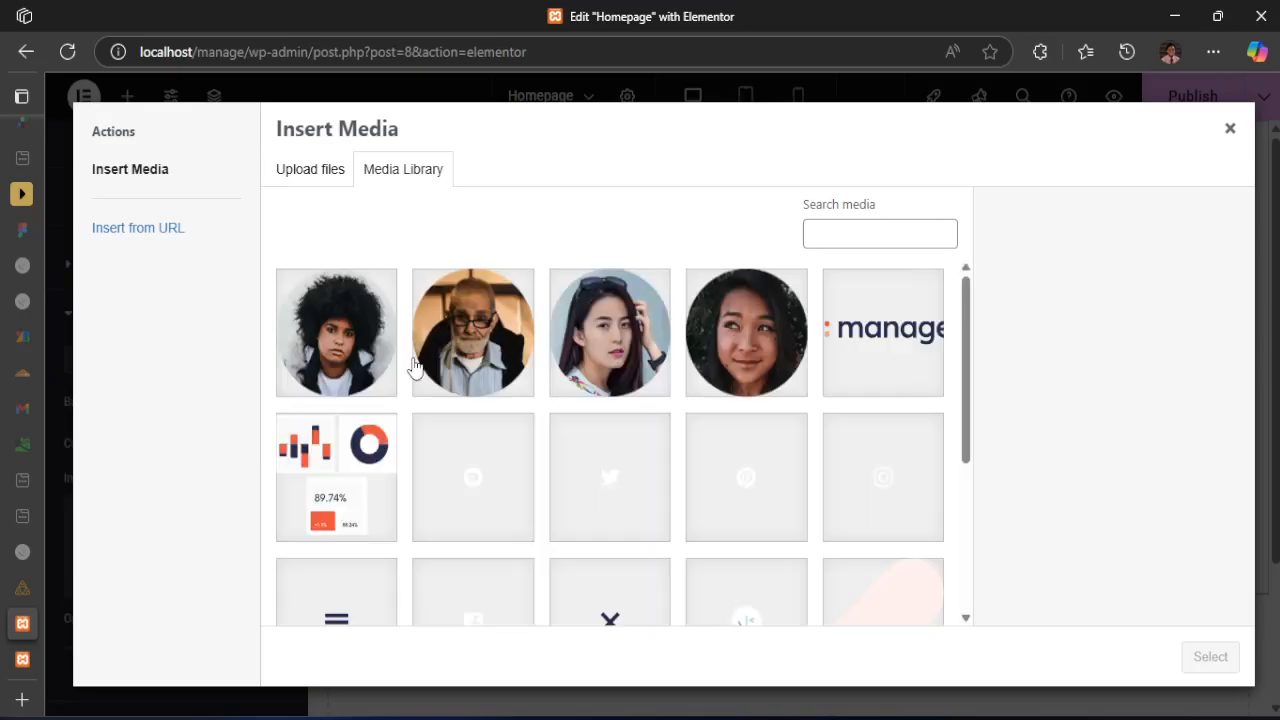
scroll(790, 510, "down", 1)
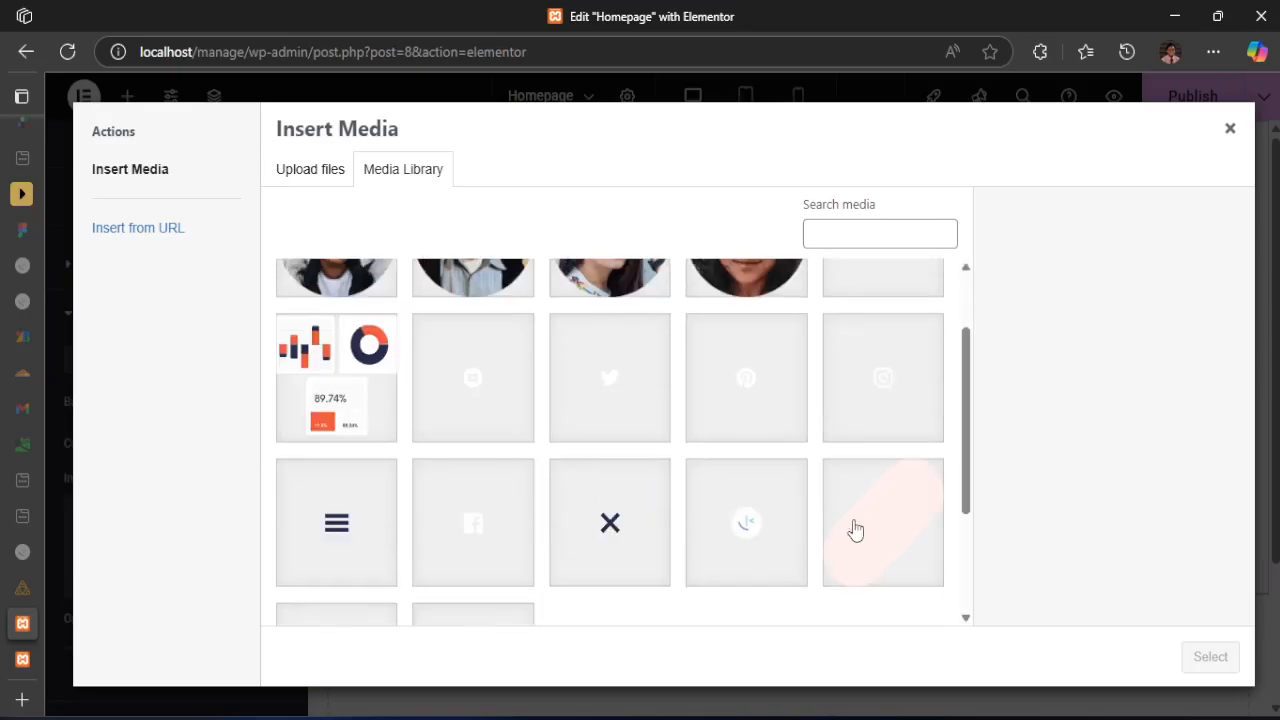
left_click(858, 532)
left_click(1205, 658)
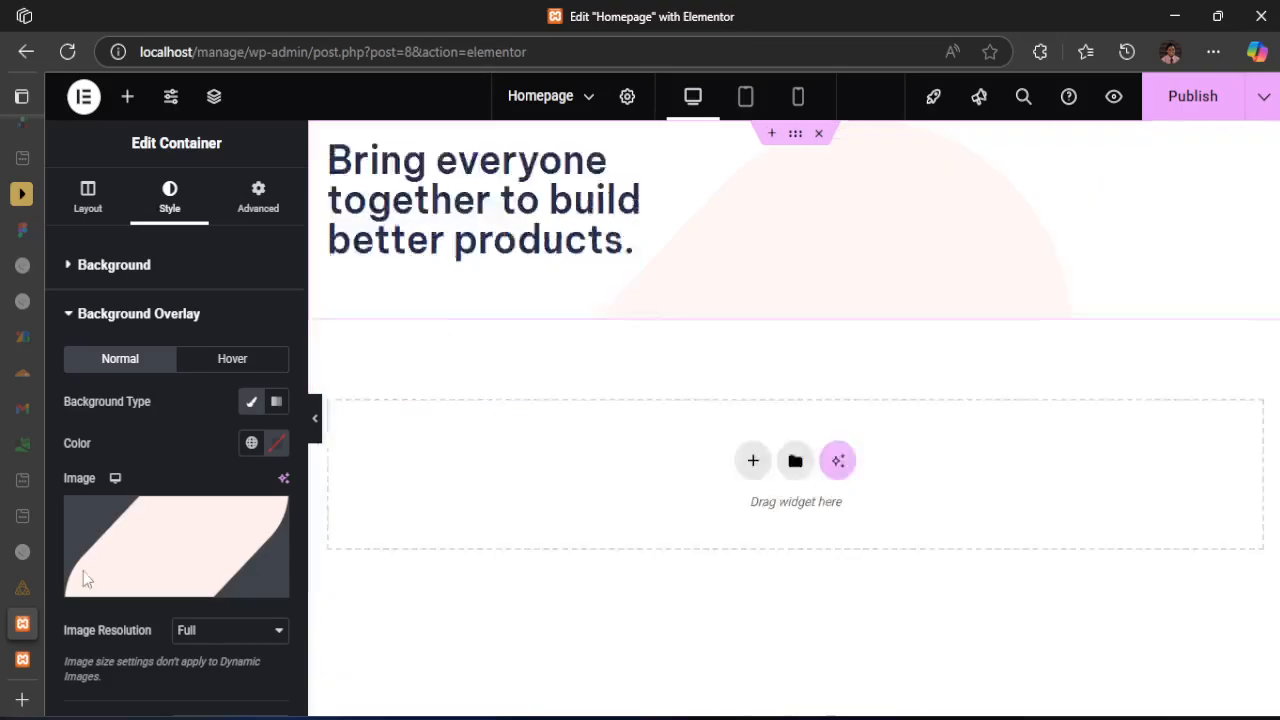
Set the hero's background overlay image to No-repeat
scroll(196, 480, "down", 1)
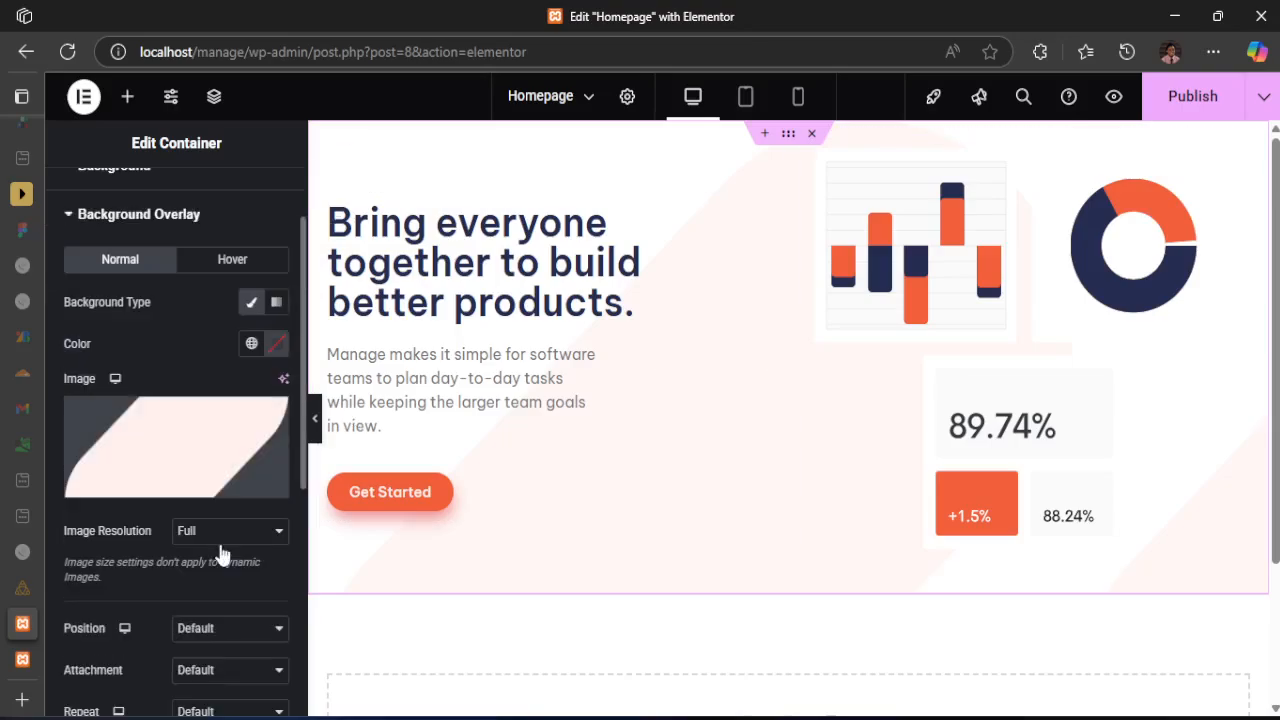
scroll(203, 572, "down", 1)
scroll(203, 572, "down", 1)
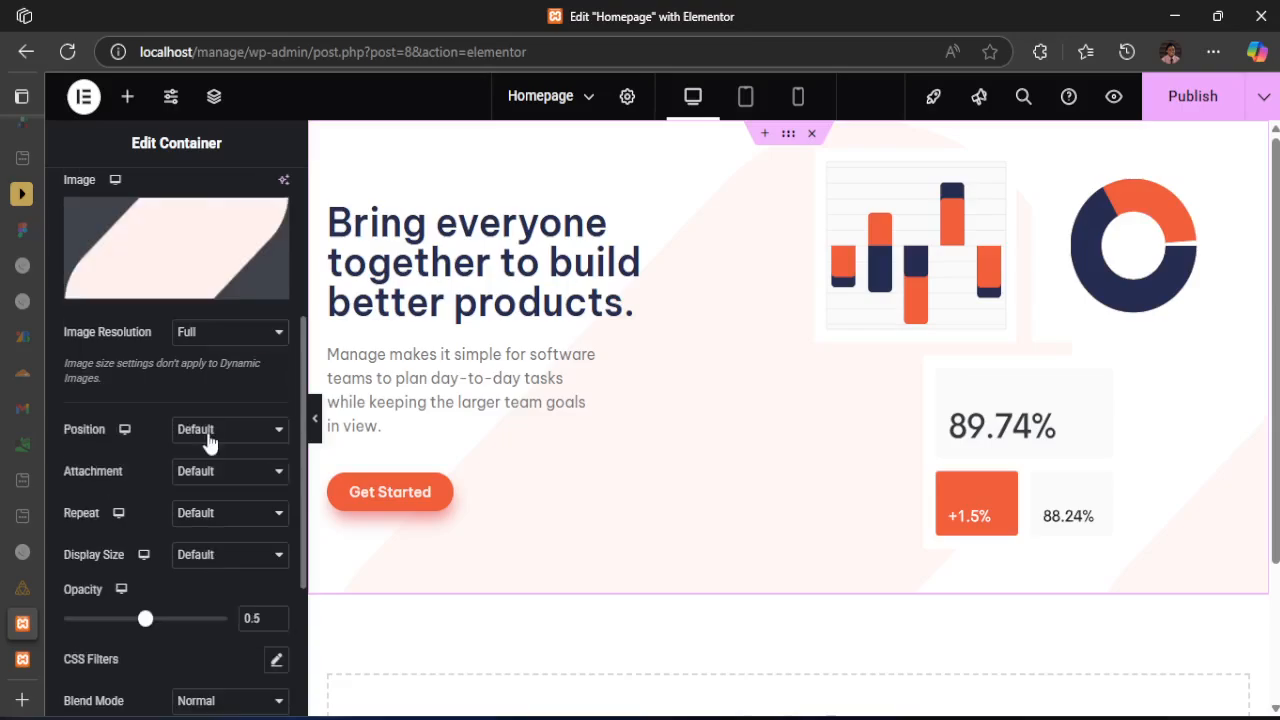
left_click(209, 440)
left_click(163, 394)
left_click(196, 516)
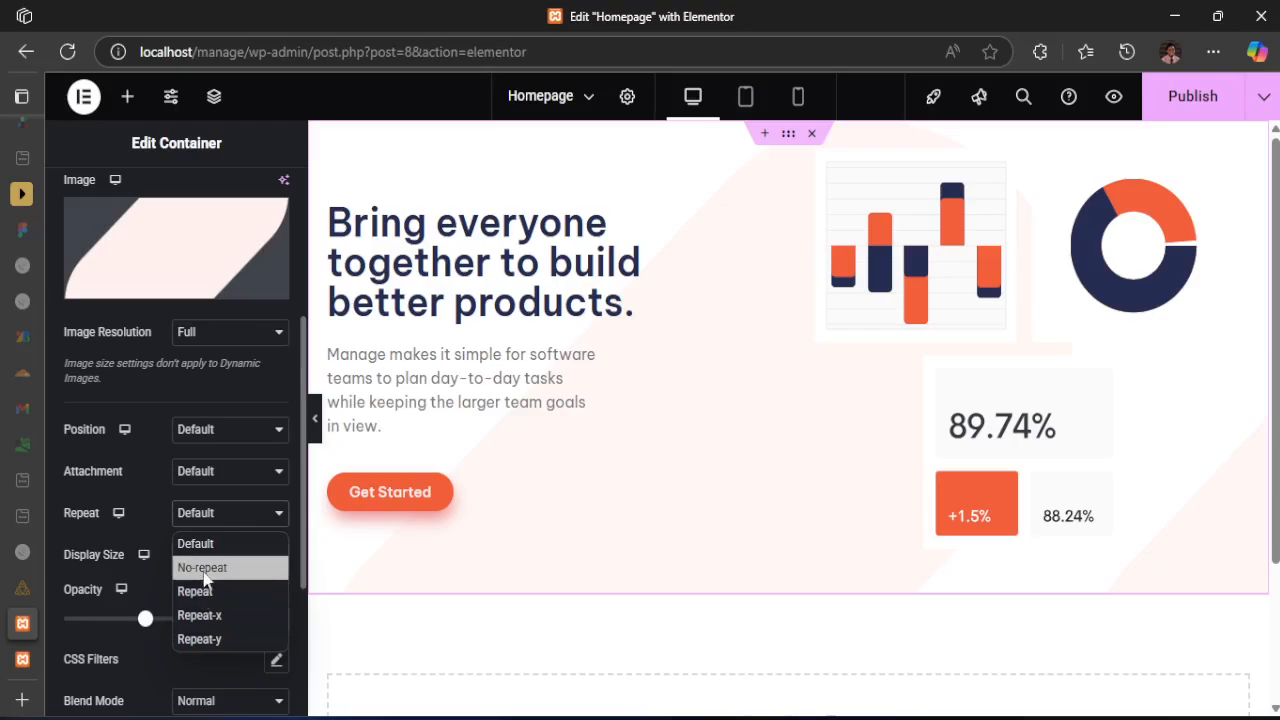
left_click(205, 568)
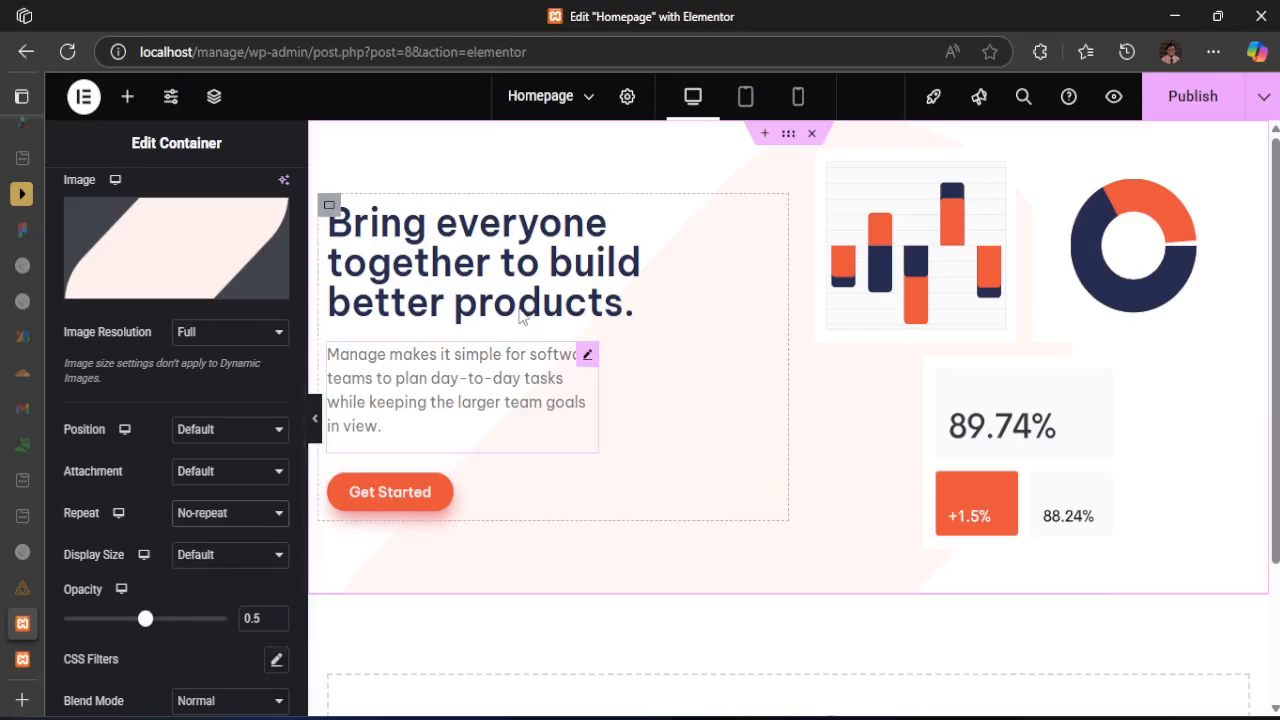
Give the overlay image a Custom display size with a width of 34% and set the overlay opacity to 0.94
left_click(212, 560)
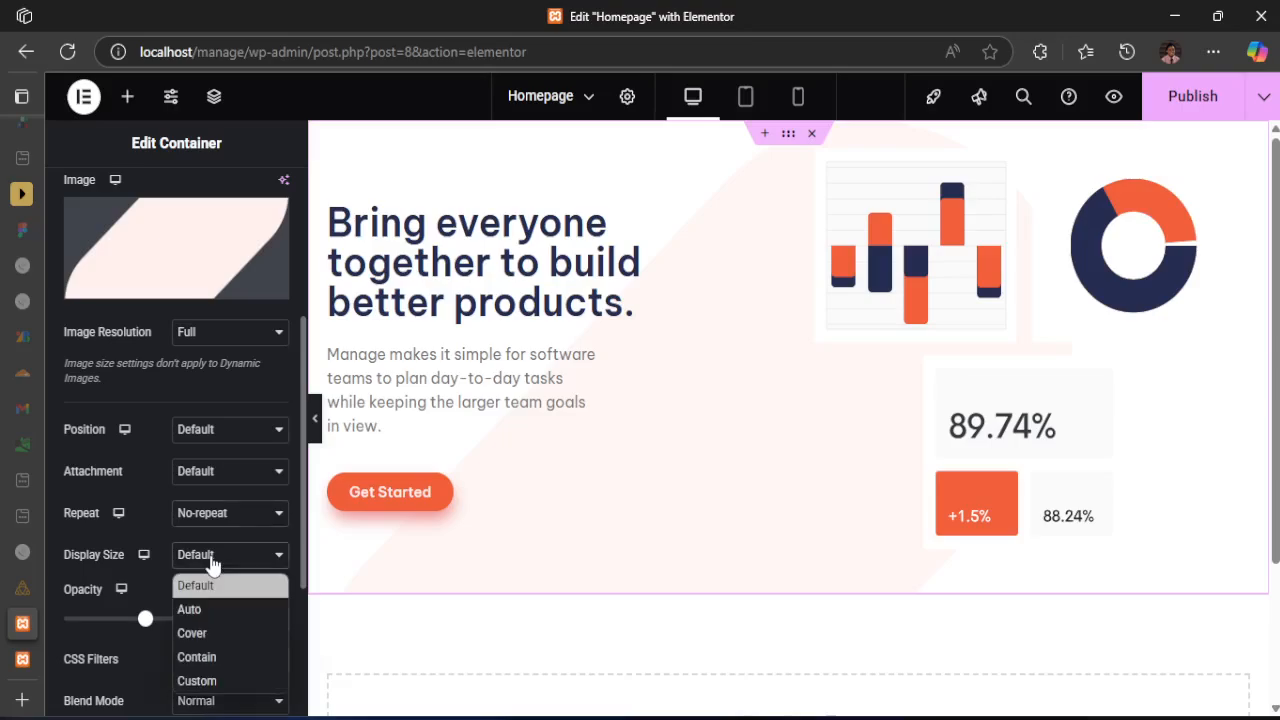
left_click(216, 682)
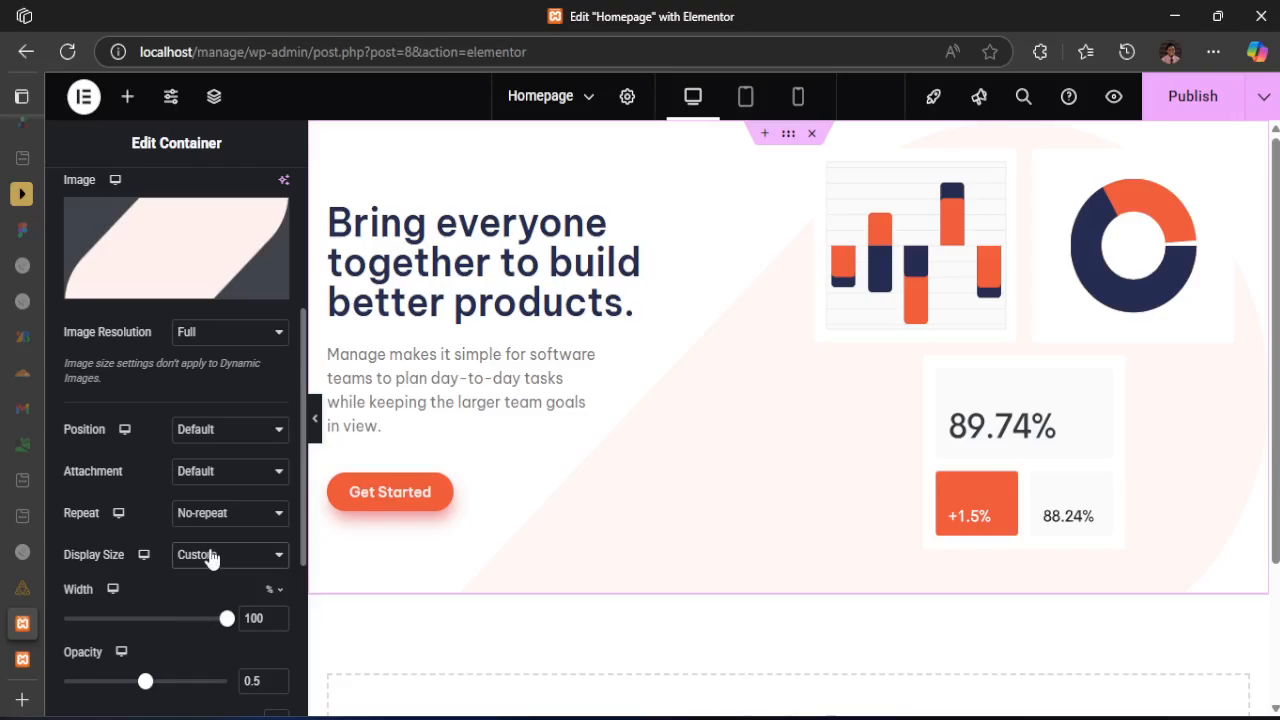
left_click_drag(227, 618, 134, 618)
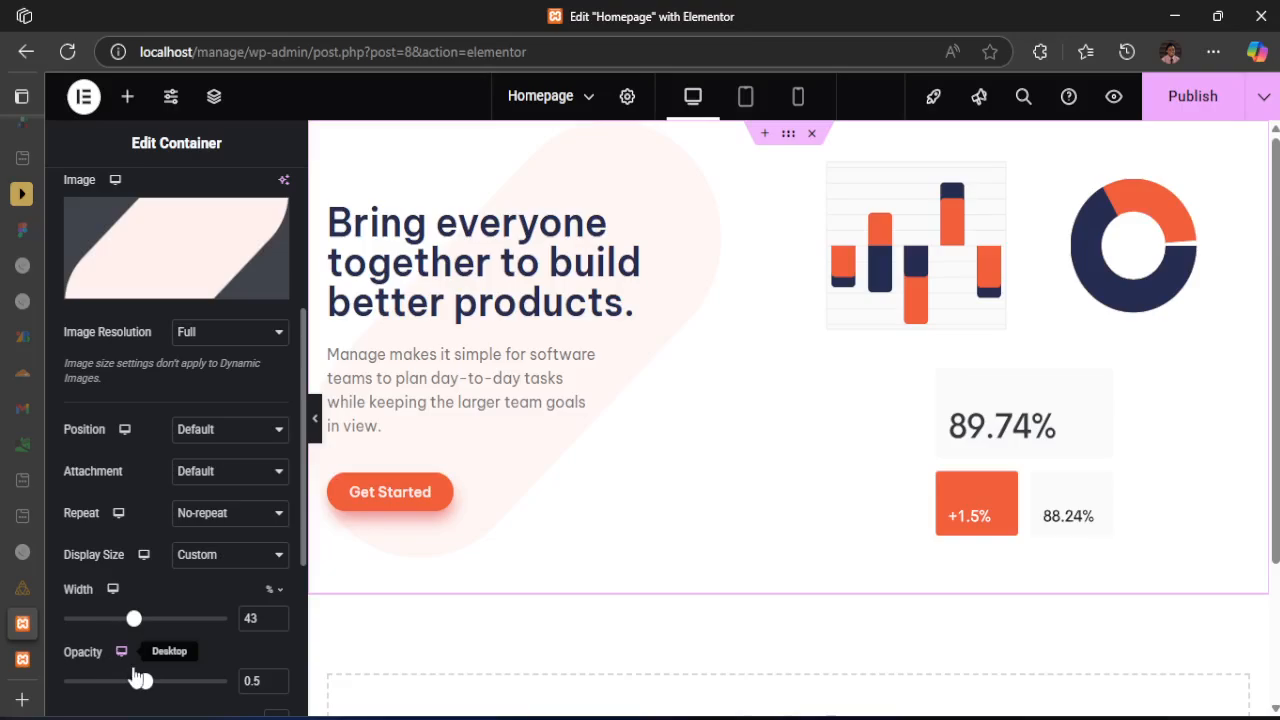
left_click_drag(146, 684, 250, 681)
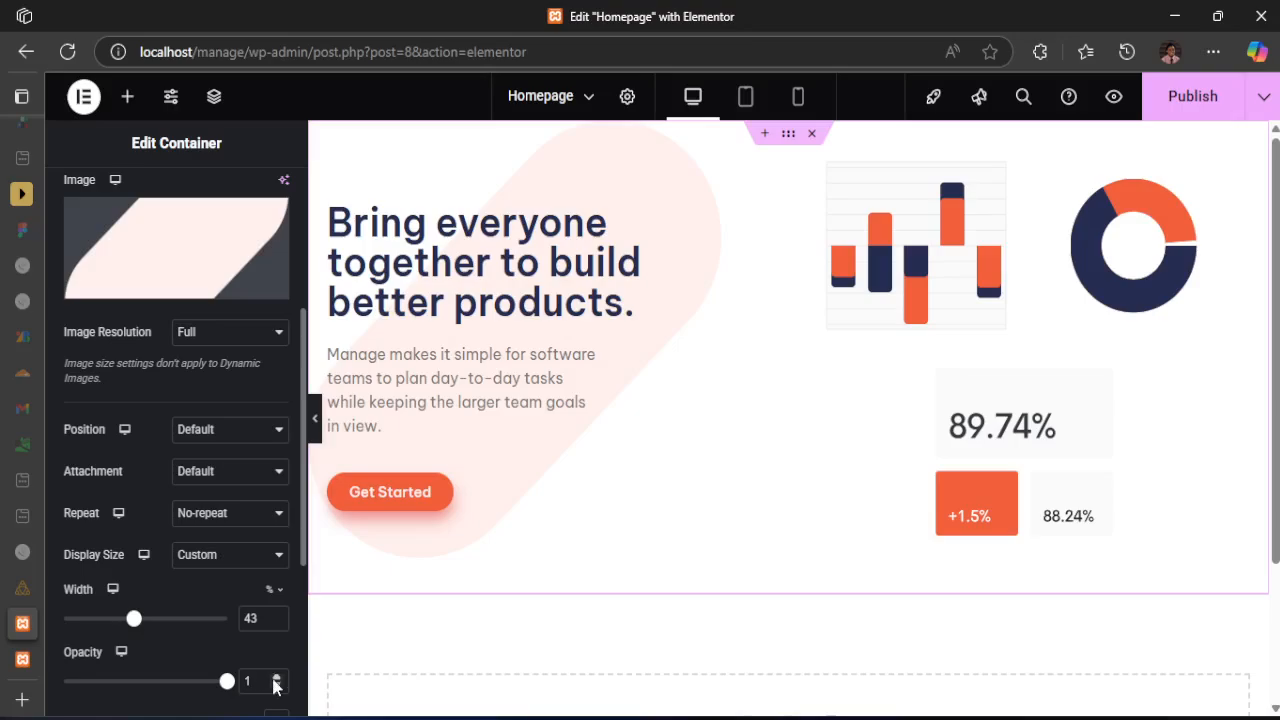
mouse_move(227, 681)
left_mouse_down()
mouse_move(62, 682)
mouse_move(220, 683)
left_mouse_up()
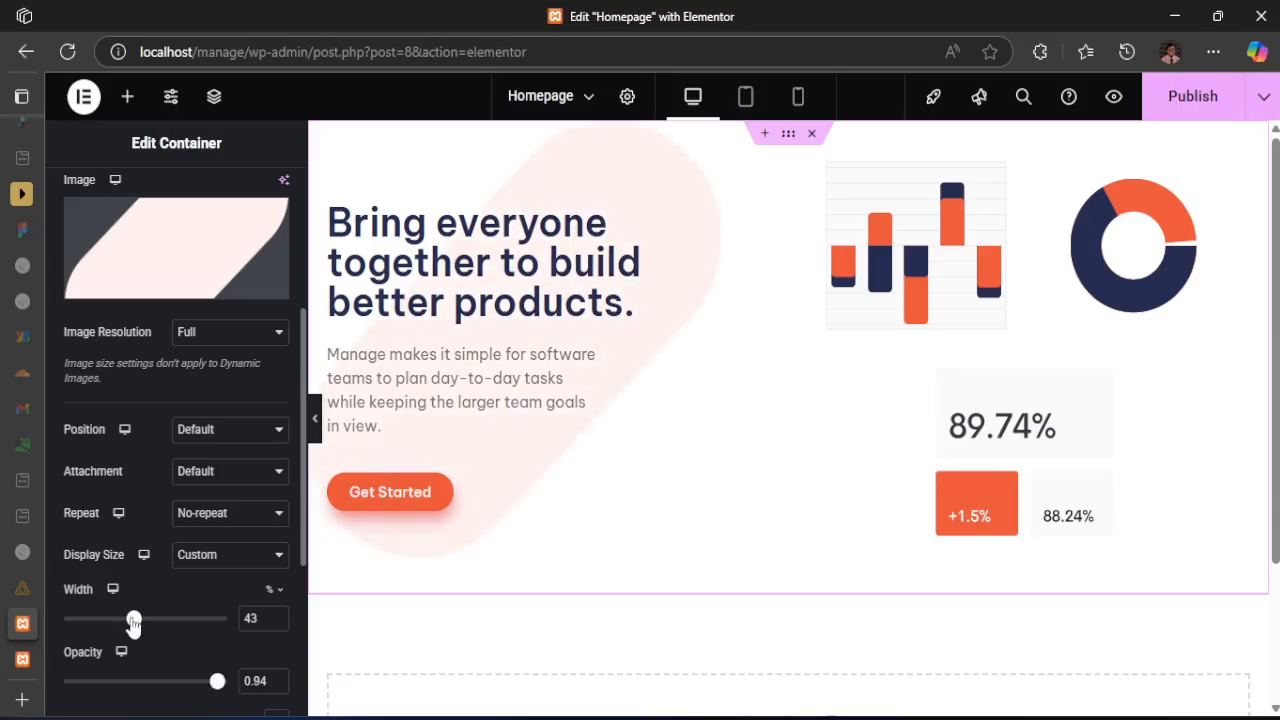
left_click_drag(132, 620, 119, 622)
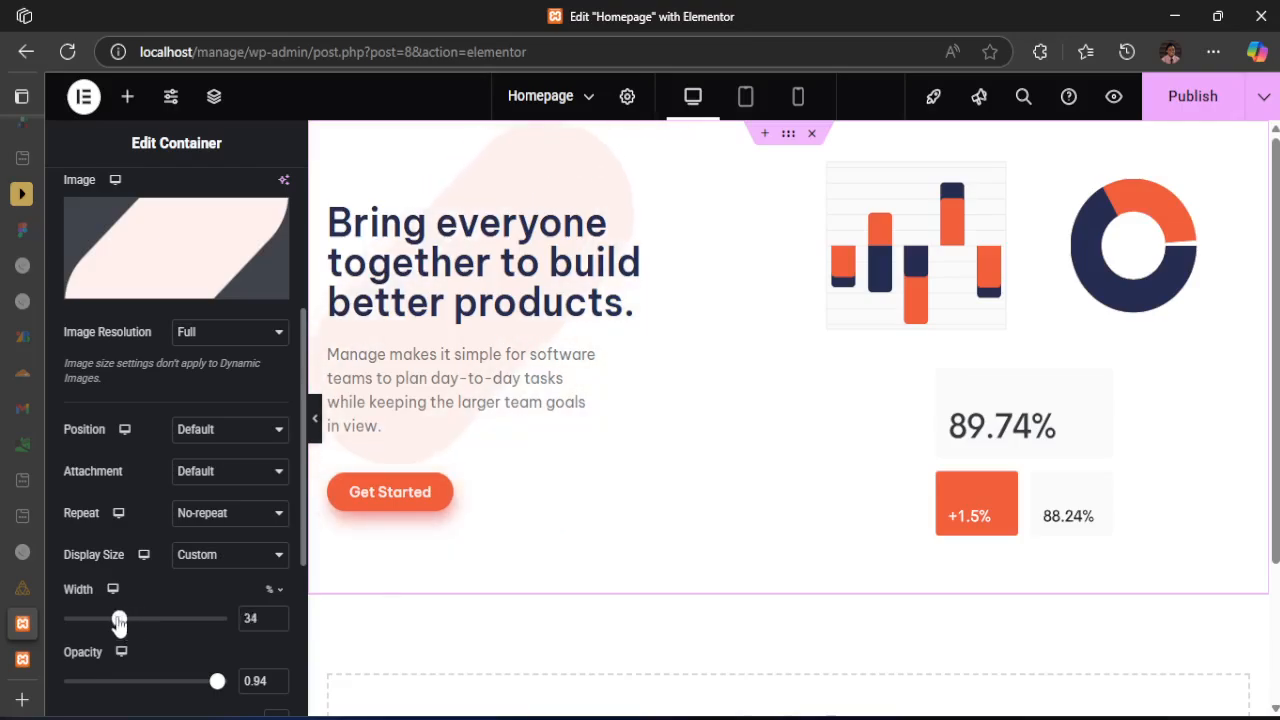
Try the Top Center, Top Left and Top Right positions for the overlay image
left_click(205, 435)
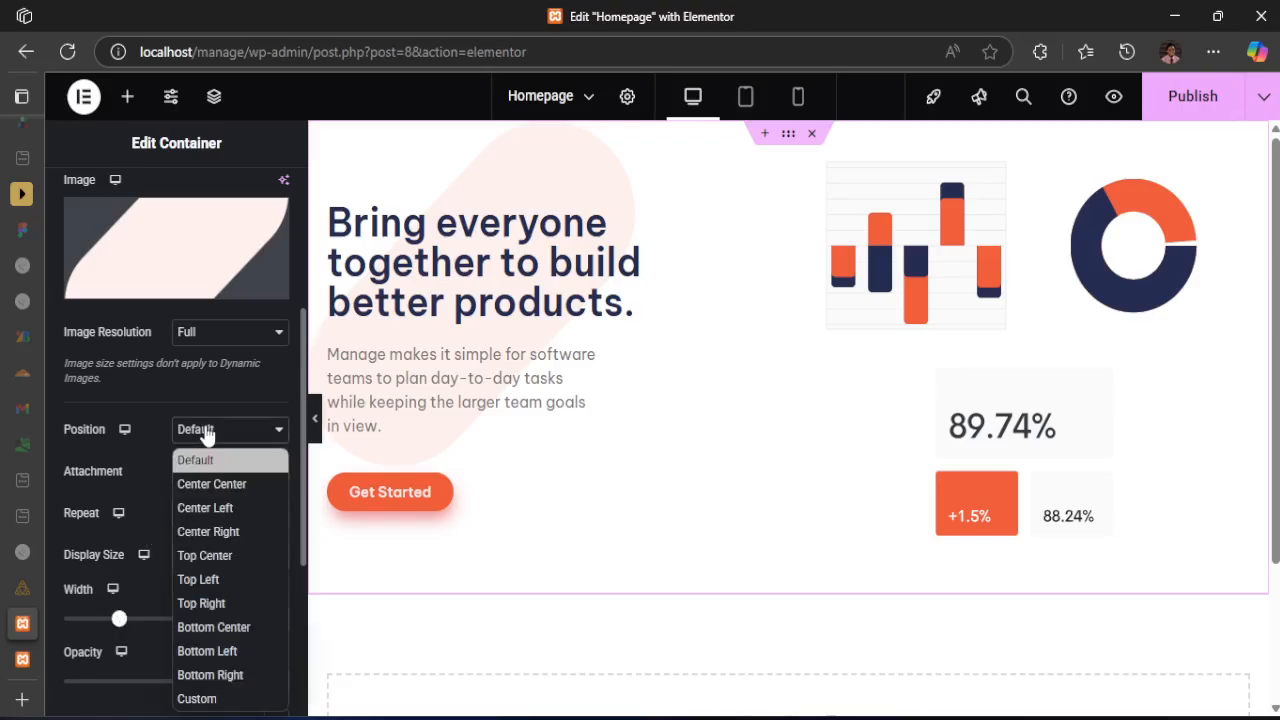
left_click(222, 557)
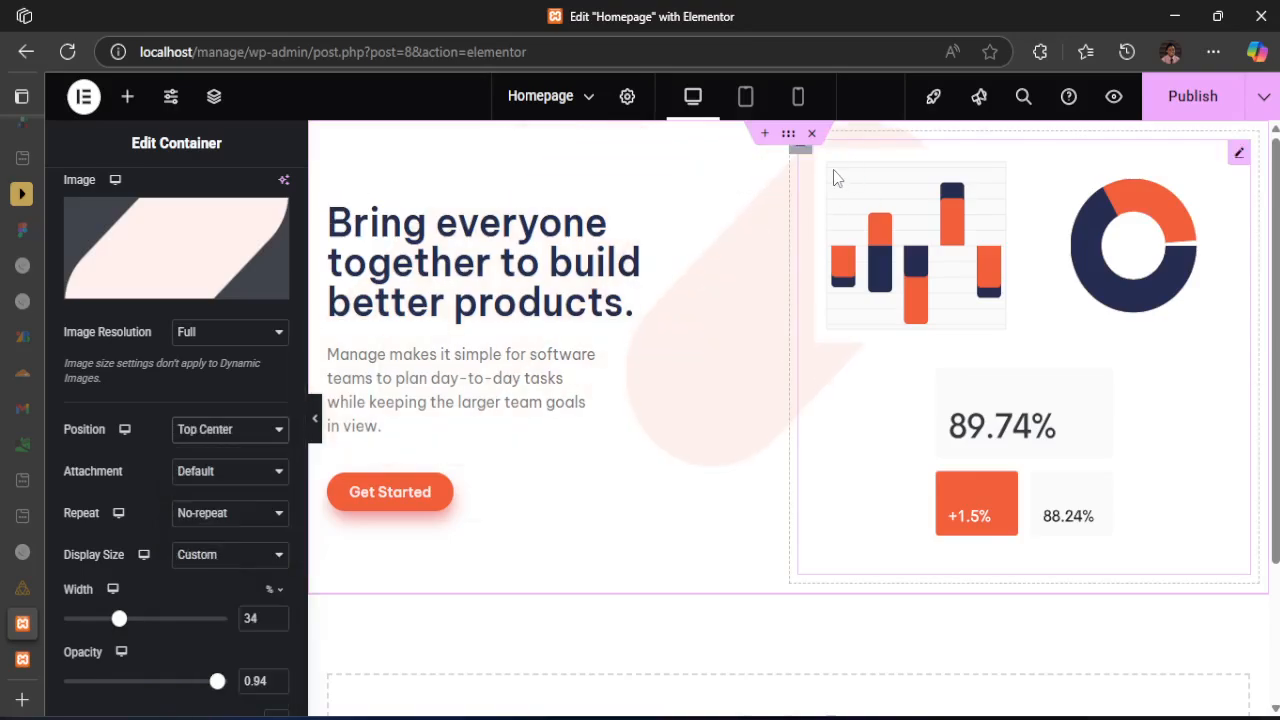
left_click(214, 429)
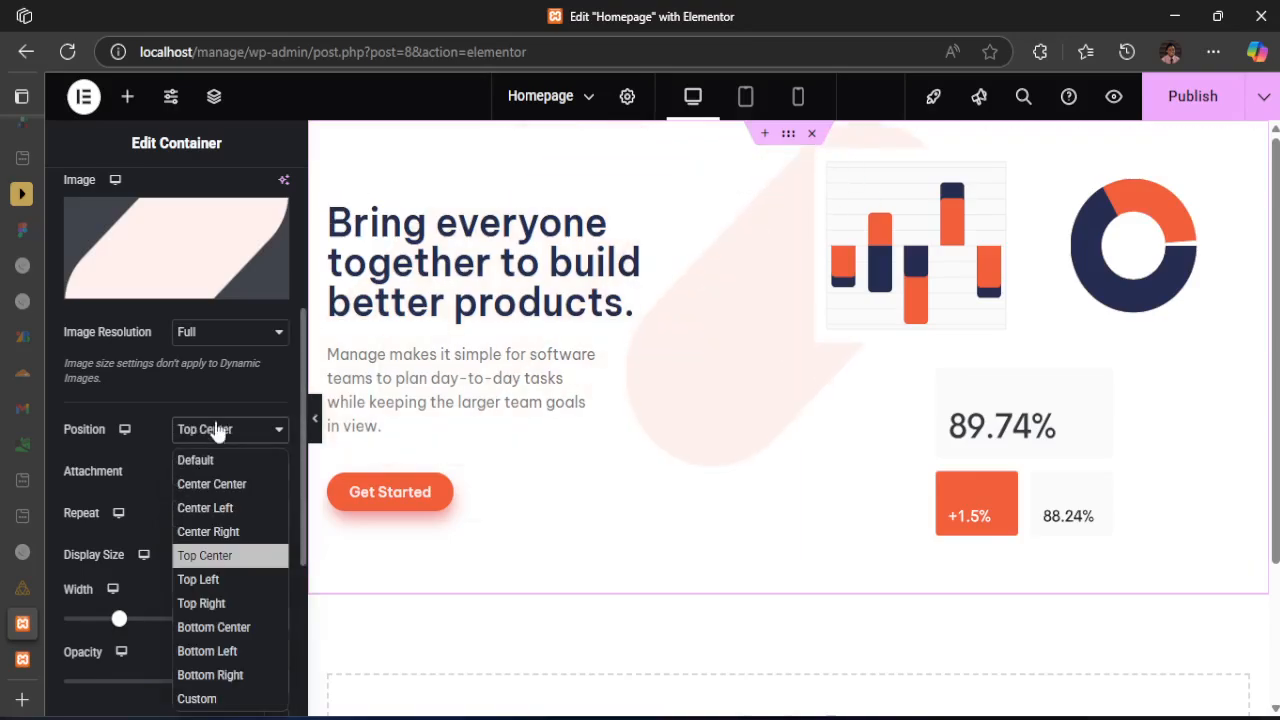
left_click(208, 580)
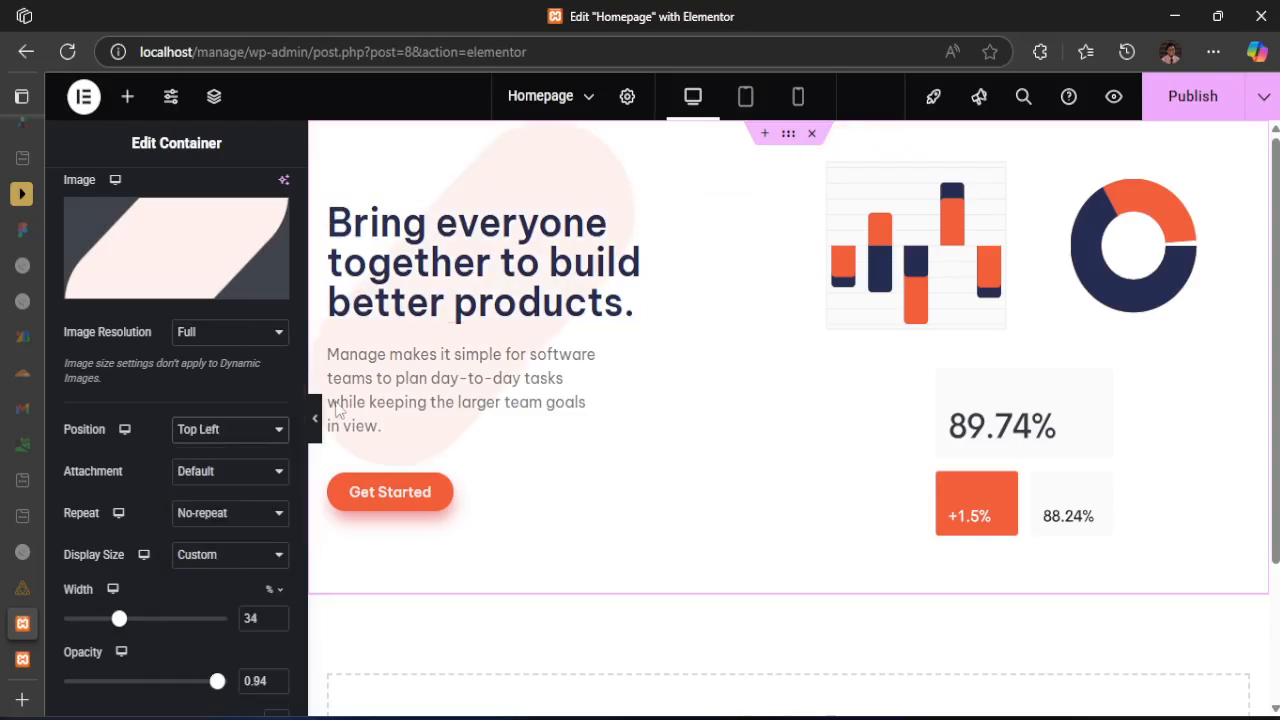
left_click(214, 431)
left_click(200, 602)
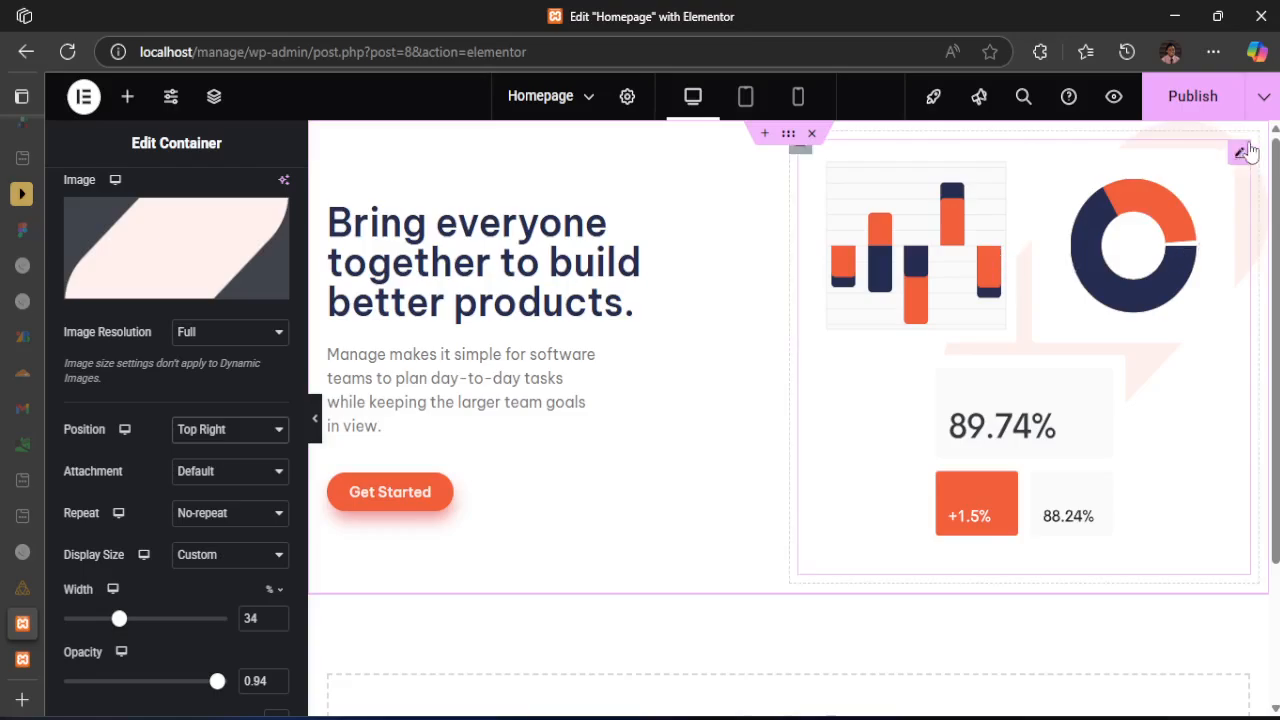
Switch the overlay image to a Custom position with an X offset of 487 px and a Y offset of -120 px
left_click(206, 429)
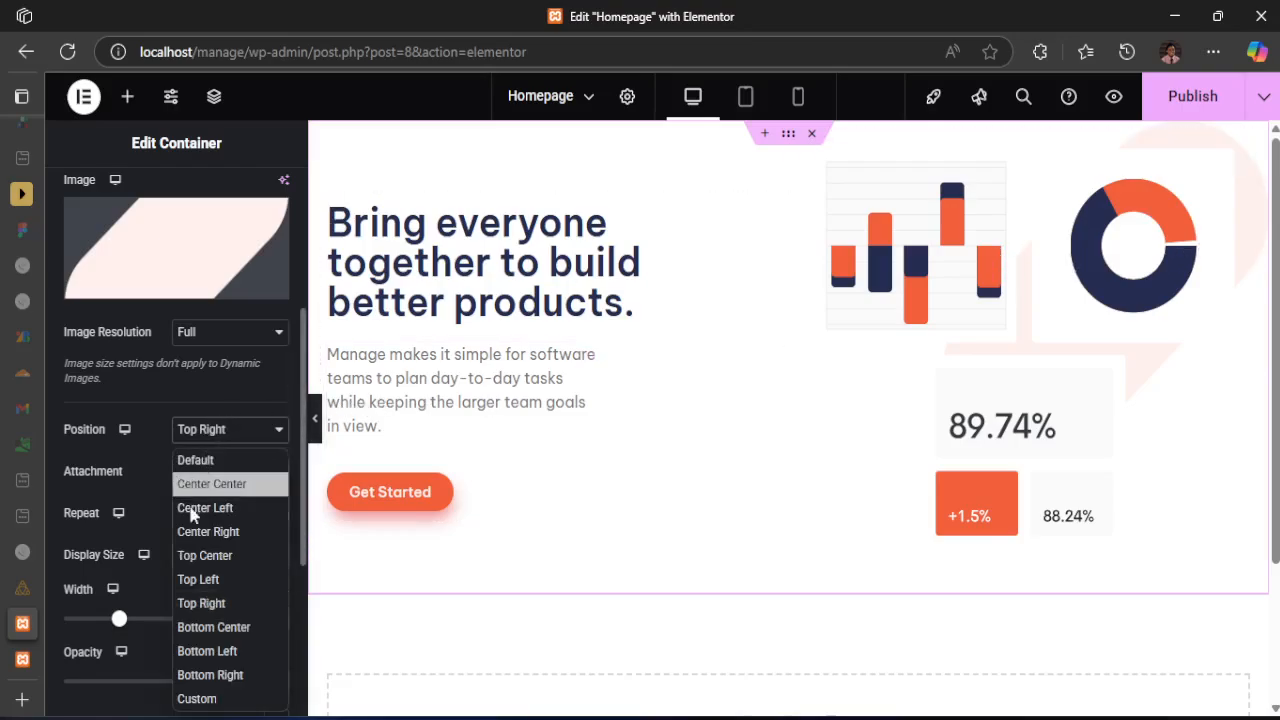
left_click(194, 698)
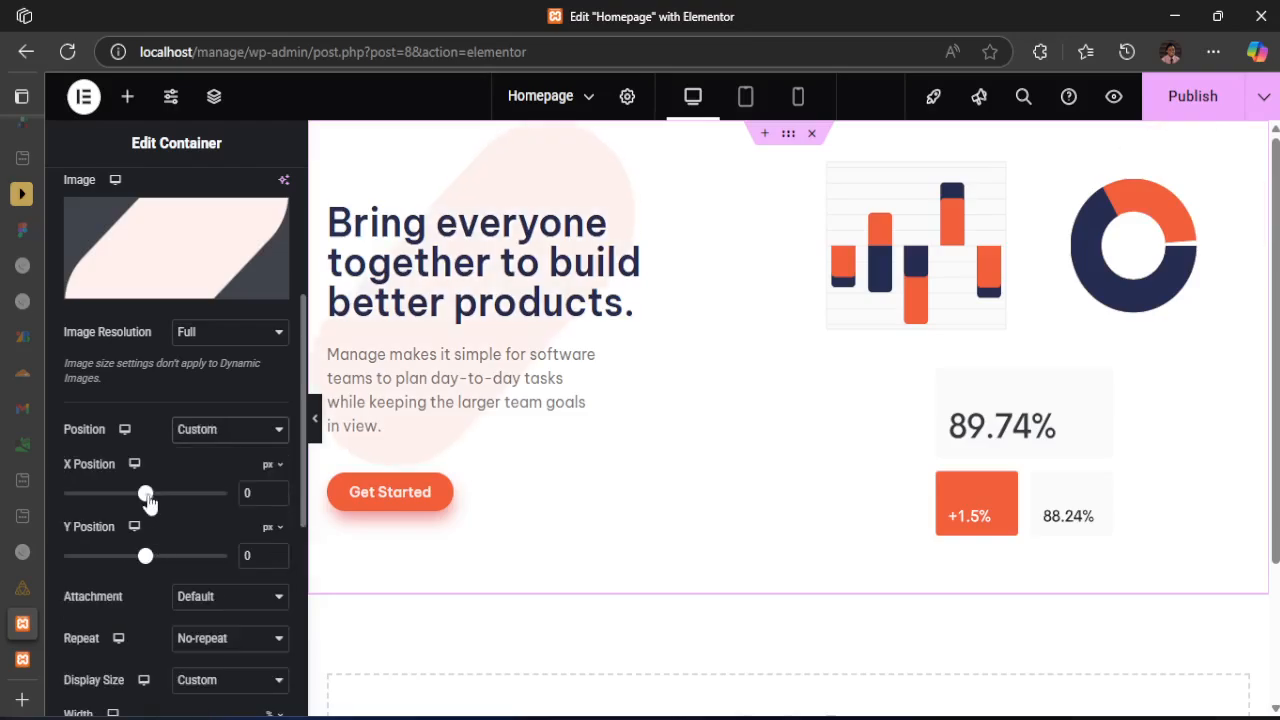
mouse_move(147, 503)
left_mouse_down()
mouse_move(218, 505)
mouse_move(150, 494)
left_mouse_up()
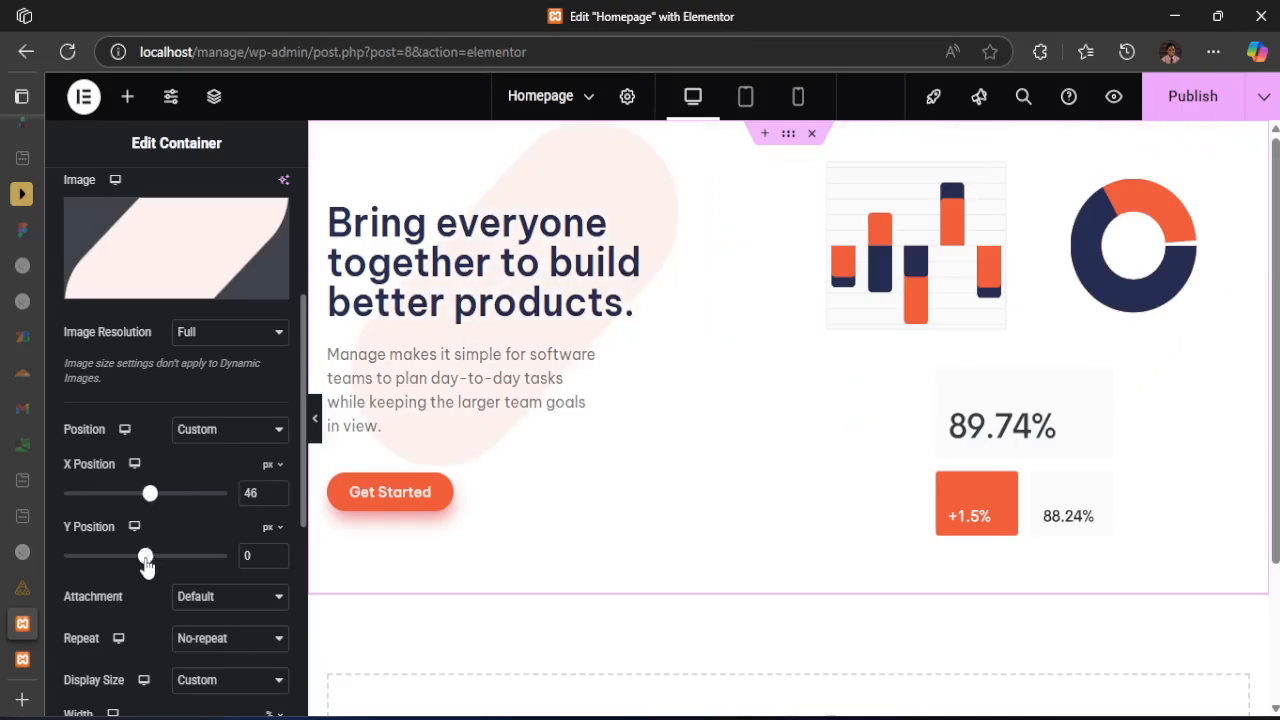
left_click_drag(145, 562, 134, 560)
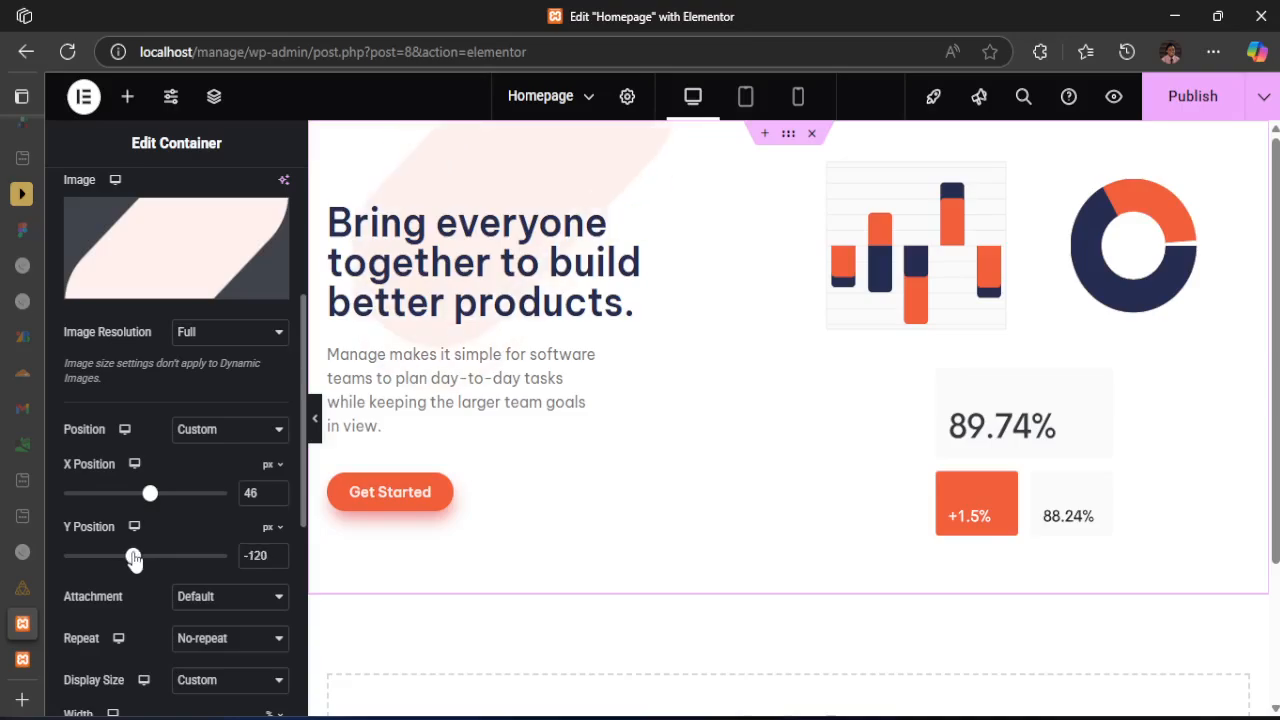
left_click_drag(150, 497, 198, 505)
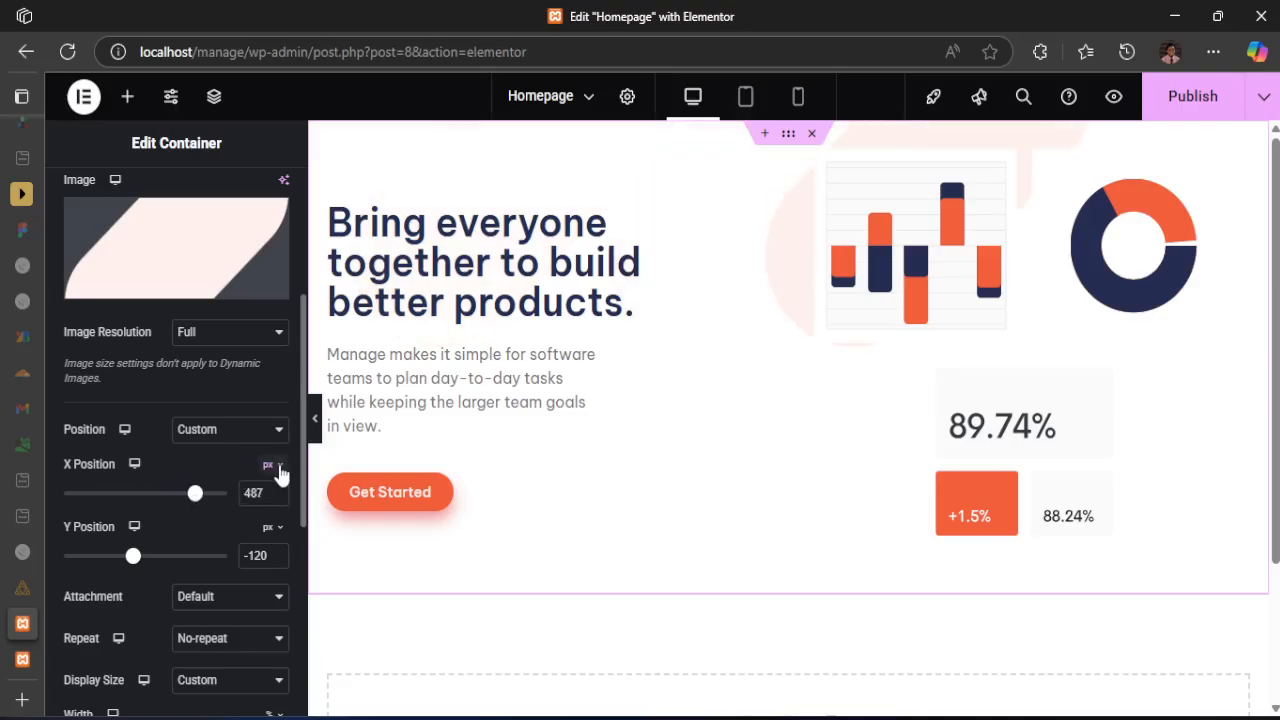
Change both overlay position units to percent and set X to 100% and Y to -48%
left_click(277, 467)
left_click(268, 497)
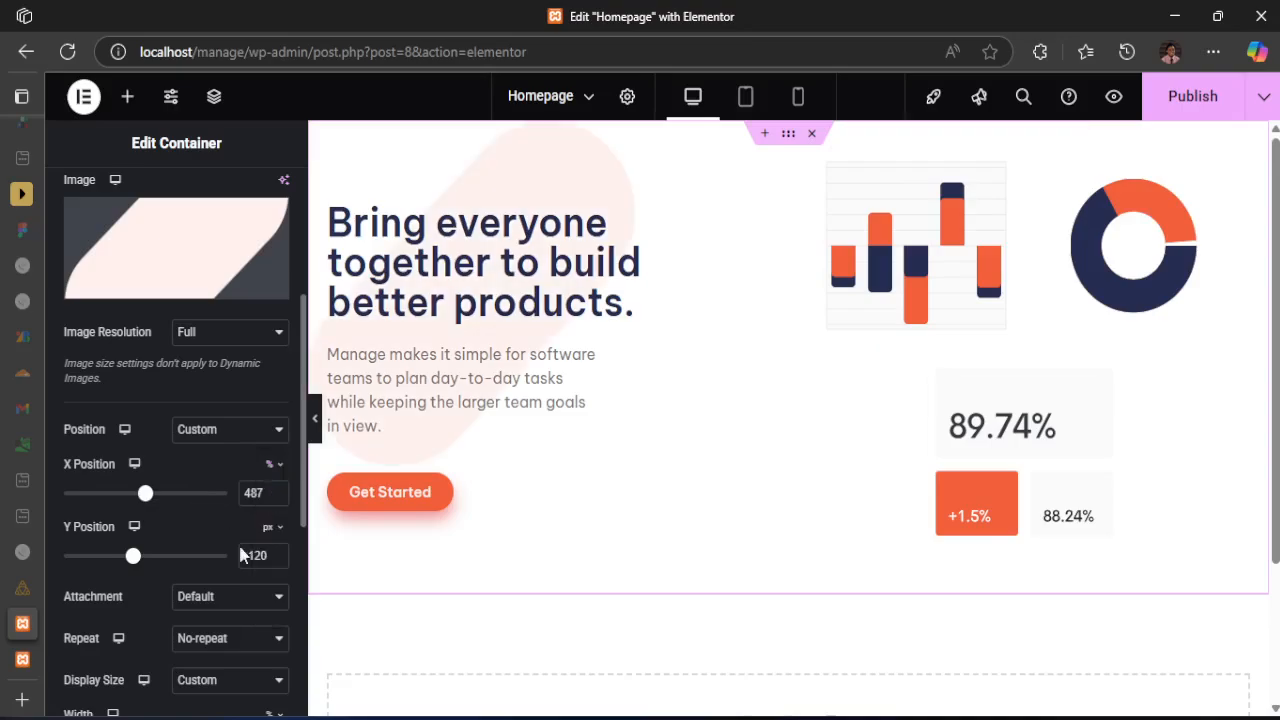
mouse_move(271, 526)
left_click(266, 559)
left_click_drag(146, 494, 231, 500)
left_click_drag(150, 560, 106, 555)
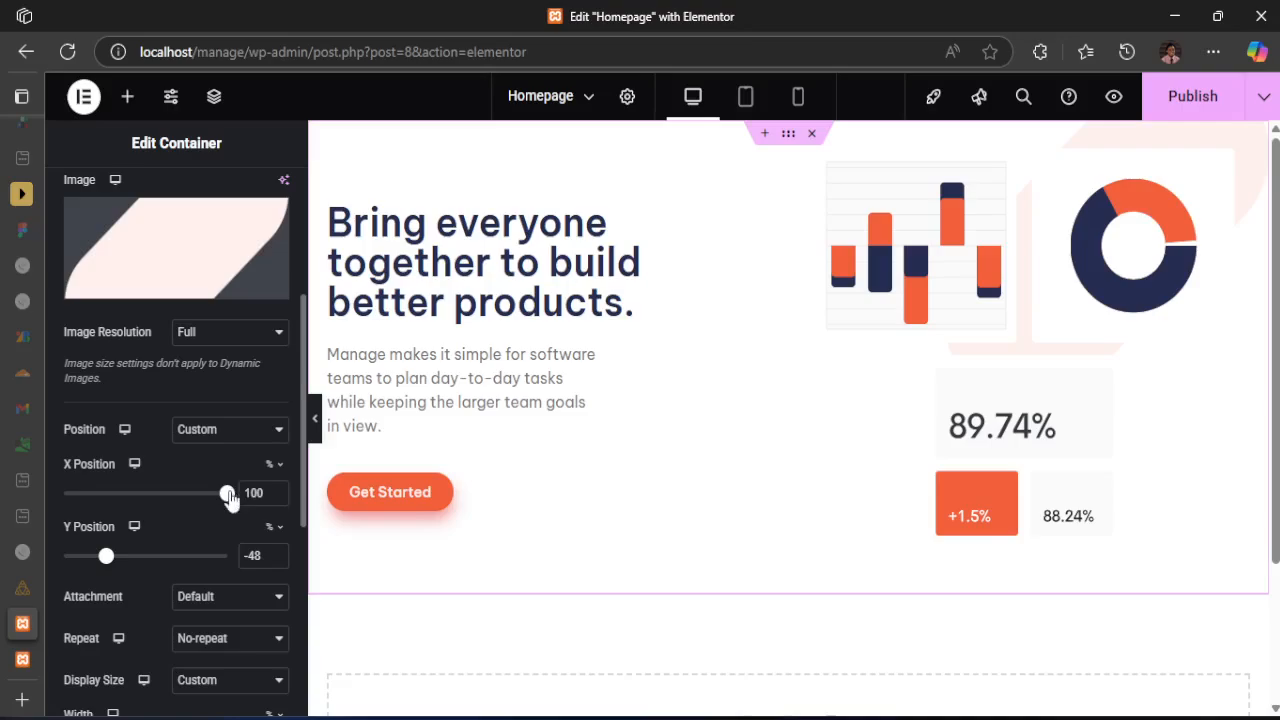
Try shifting the overlay image to an X position of 110% and a Y position of -61%
mouse_move(229, 497)
left_mouse_down()
mouse_move(106, 499)
mouse_move(237, 497)
left_mouse_up()
key("BackSpace")
key("BackSpace")
type("10")
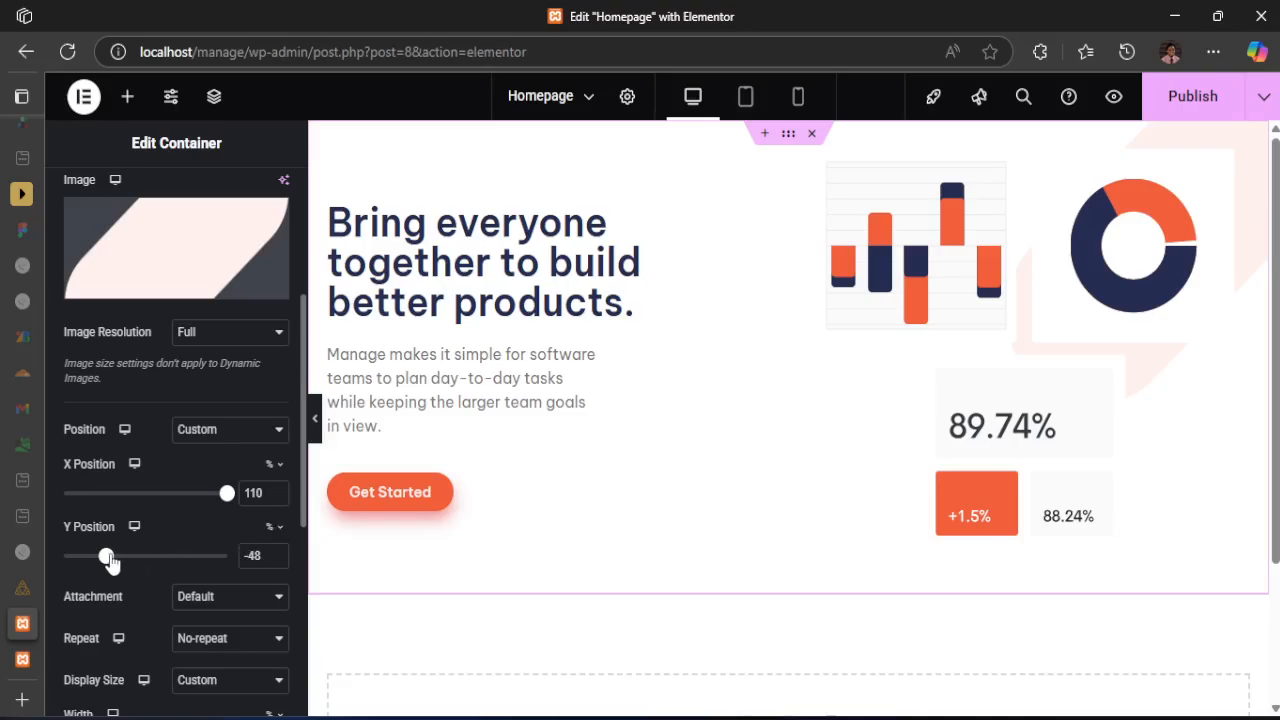
left_click_drag(110, 562, 100, 563)
Set the overlay image's width to 44% and its position to X 100% and Y -67%
scroll(181, 620, "down", 1)
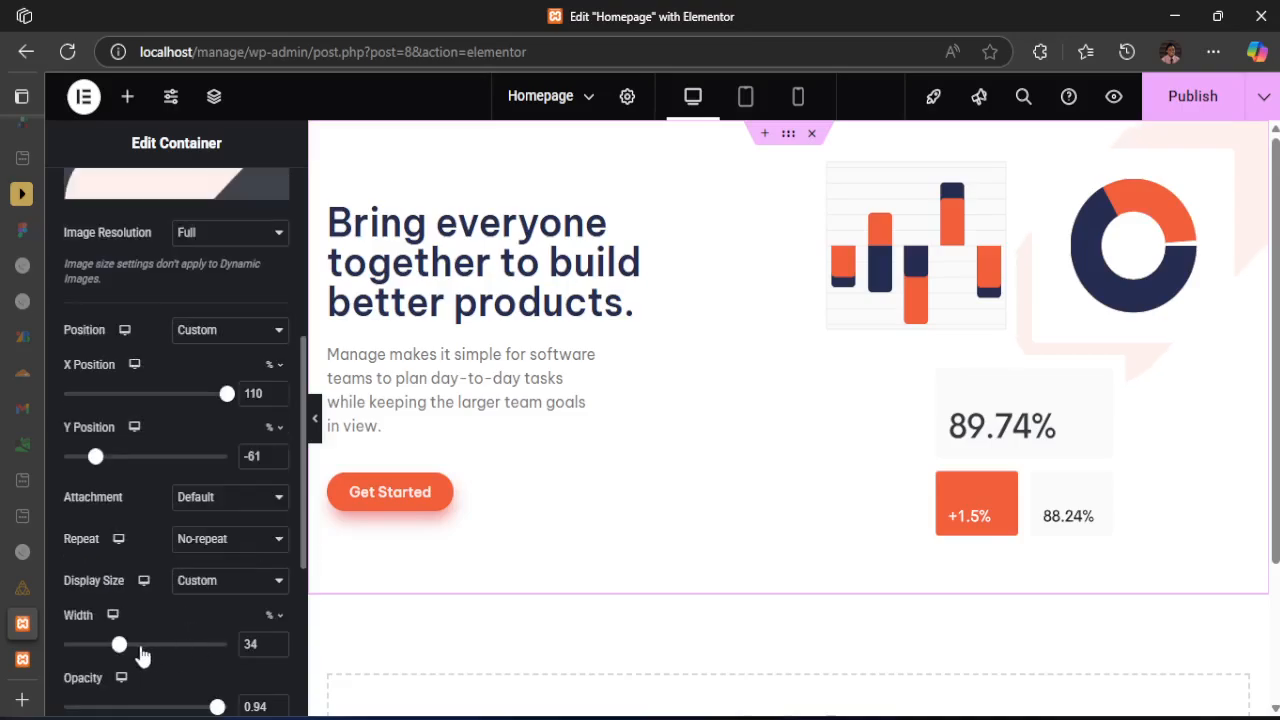
left_click_drag(121, 651, 137, 643)
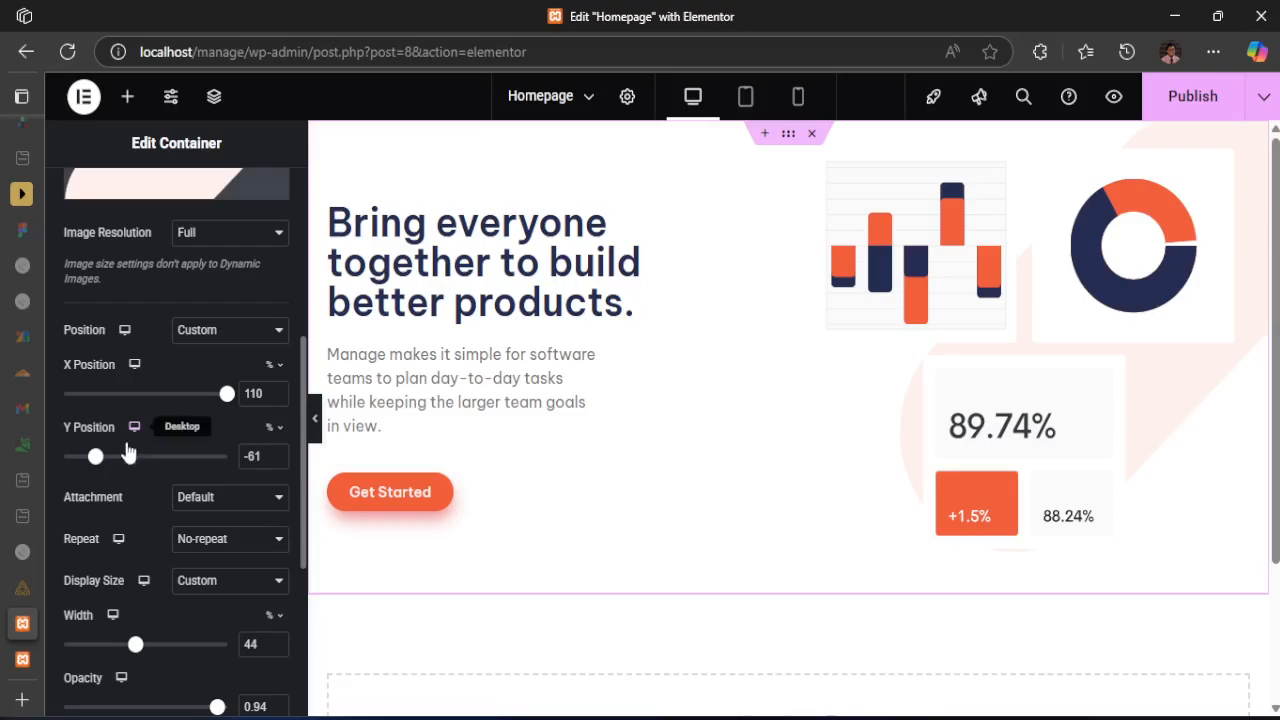
left_click_drag(101, 459, 136, 459)
left_click_drag(148, 458, 91, 467)
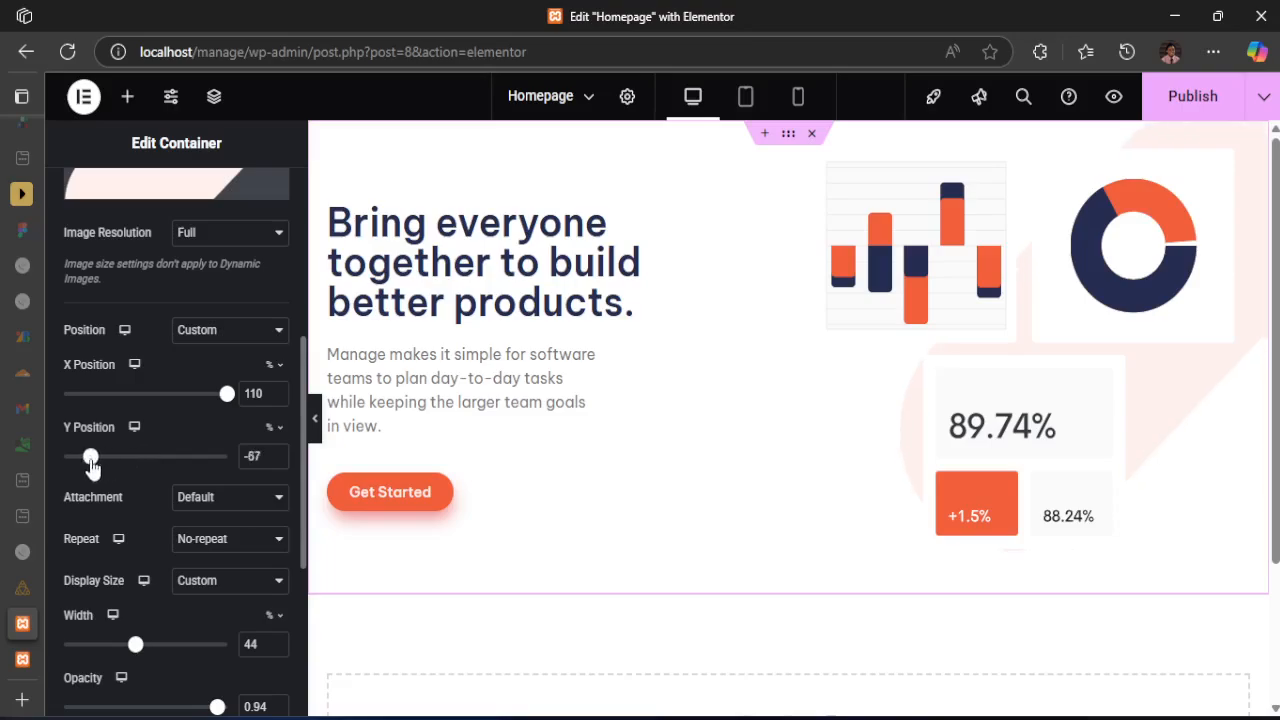
left_click_drag(228, 395, 231, 399)
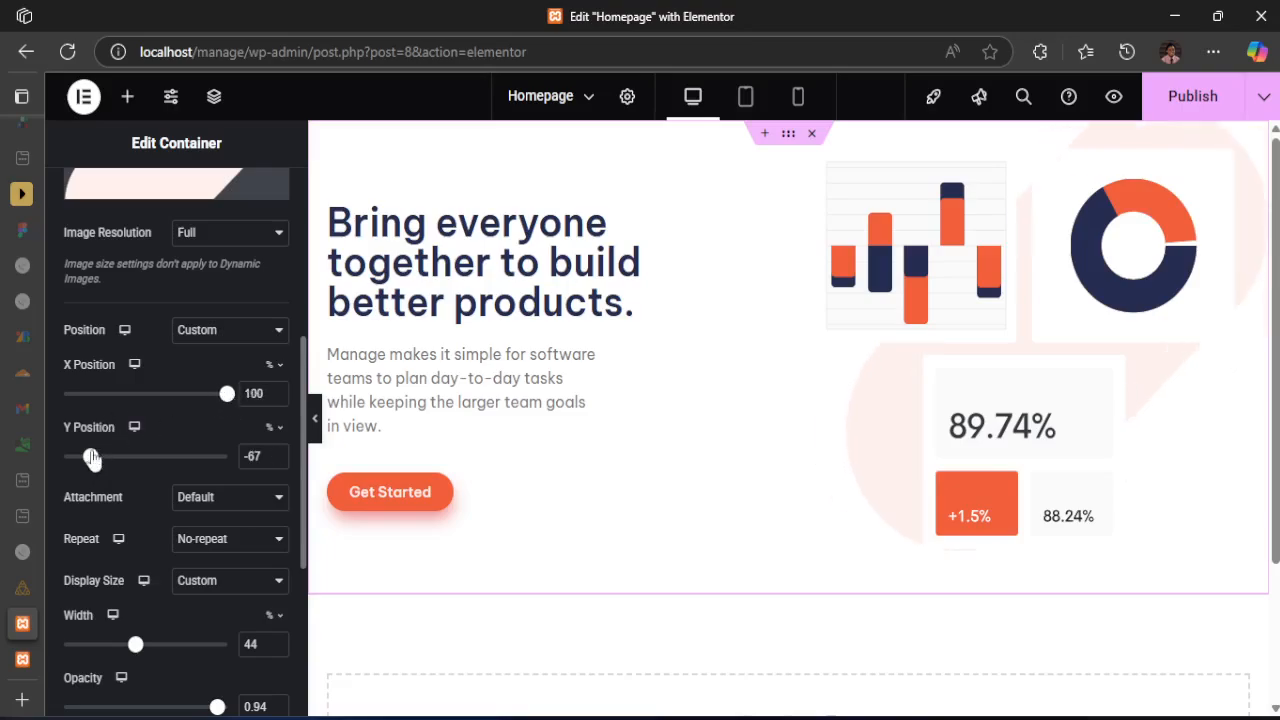
Try overlay image Y positions of -100%, -150%, -180% and -200%
left_click_drag(91, 458, 28, 467)
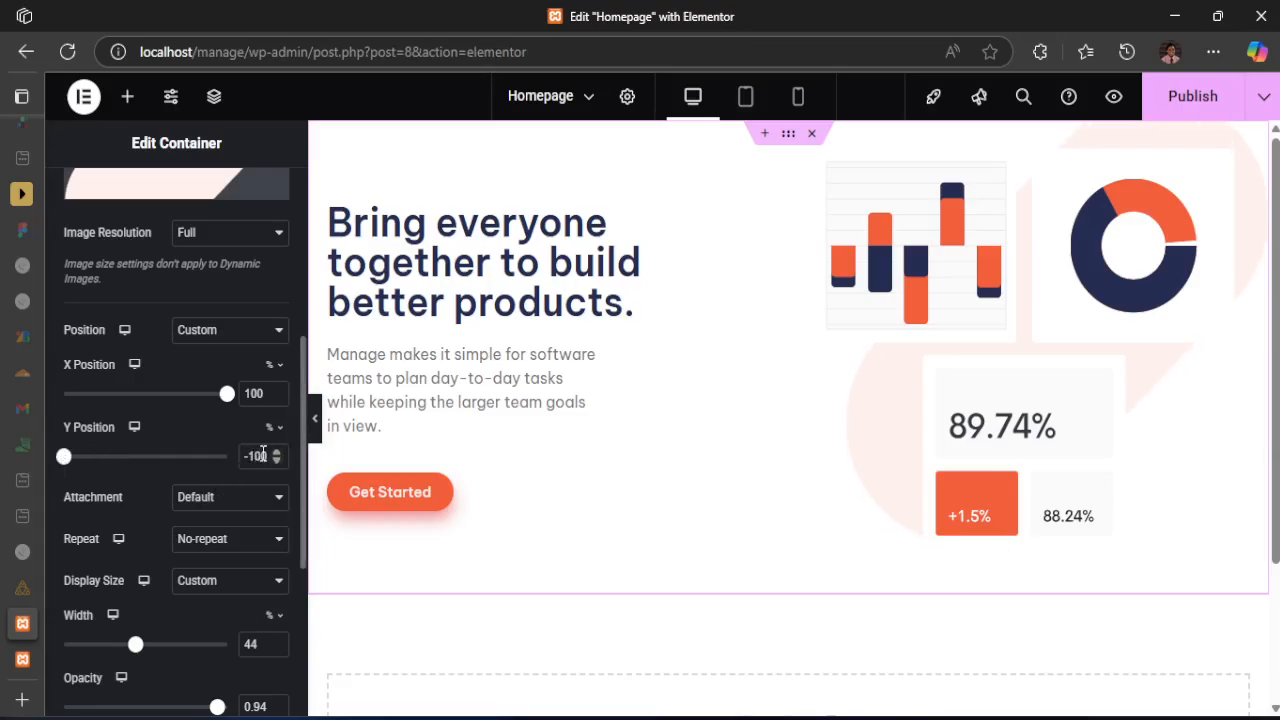
key("BackSpace")
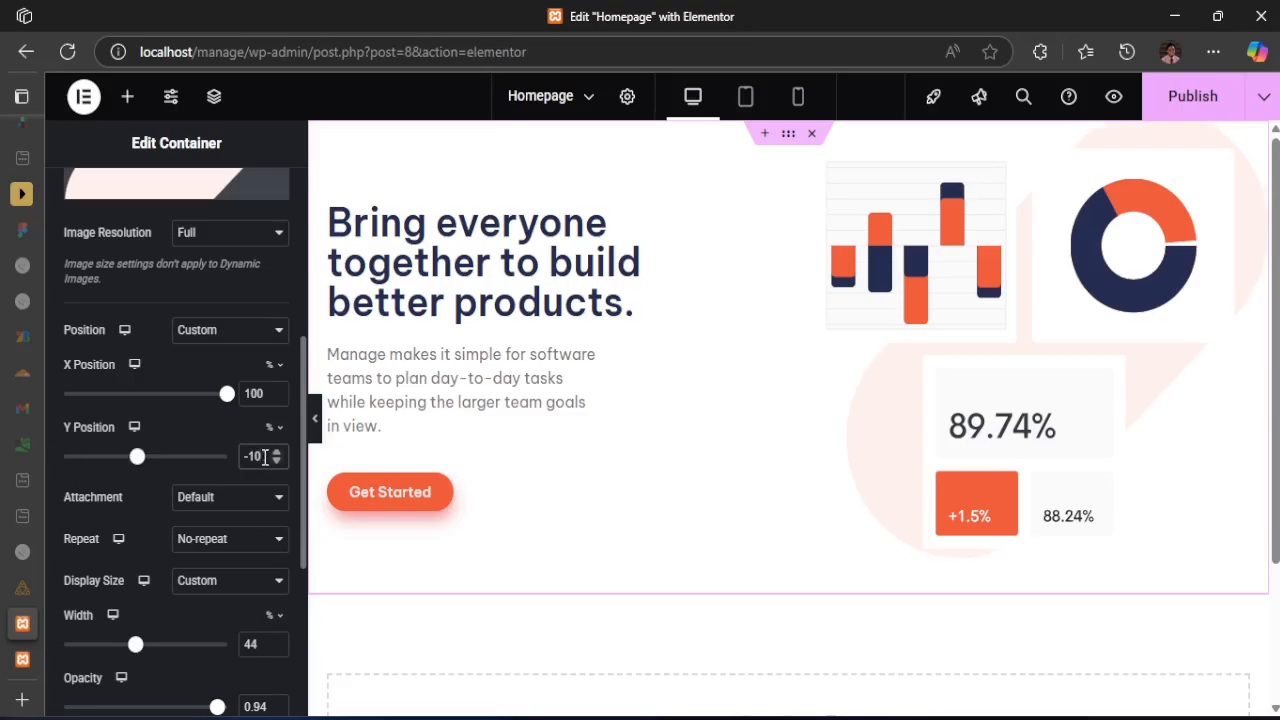
type("5")
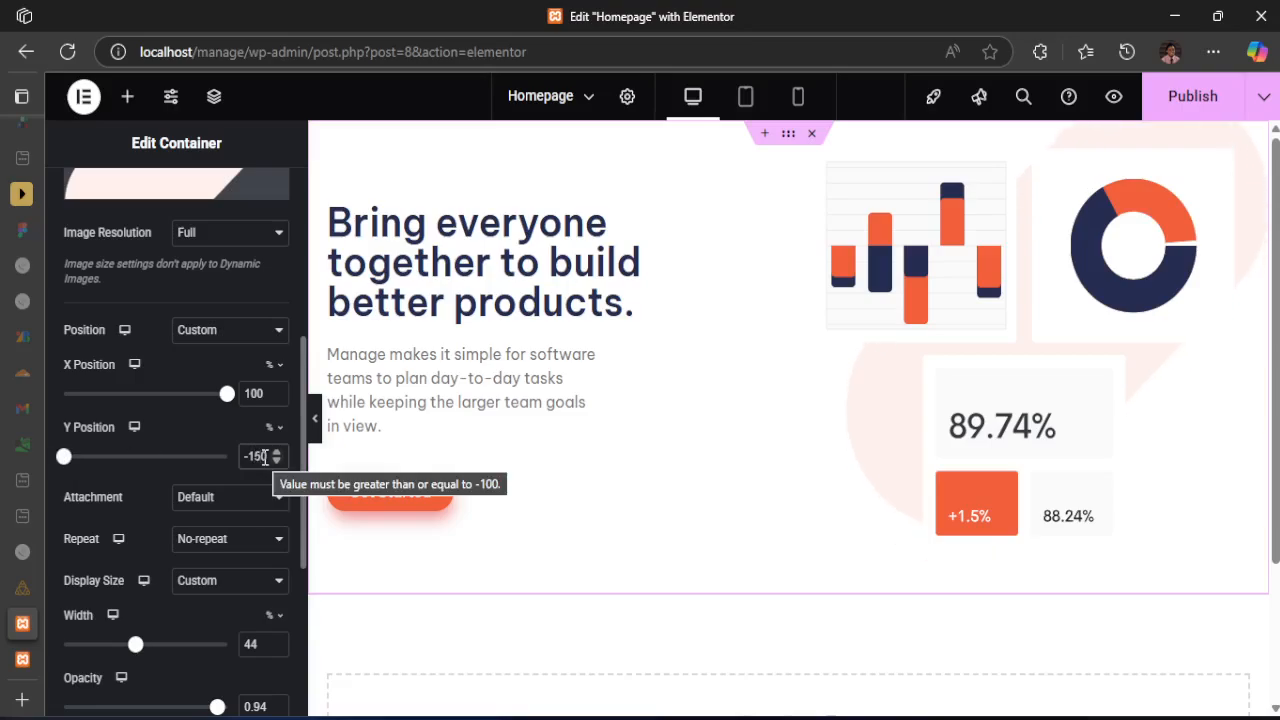
key("BackSpace")
type("8")
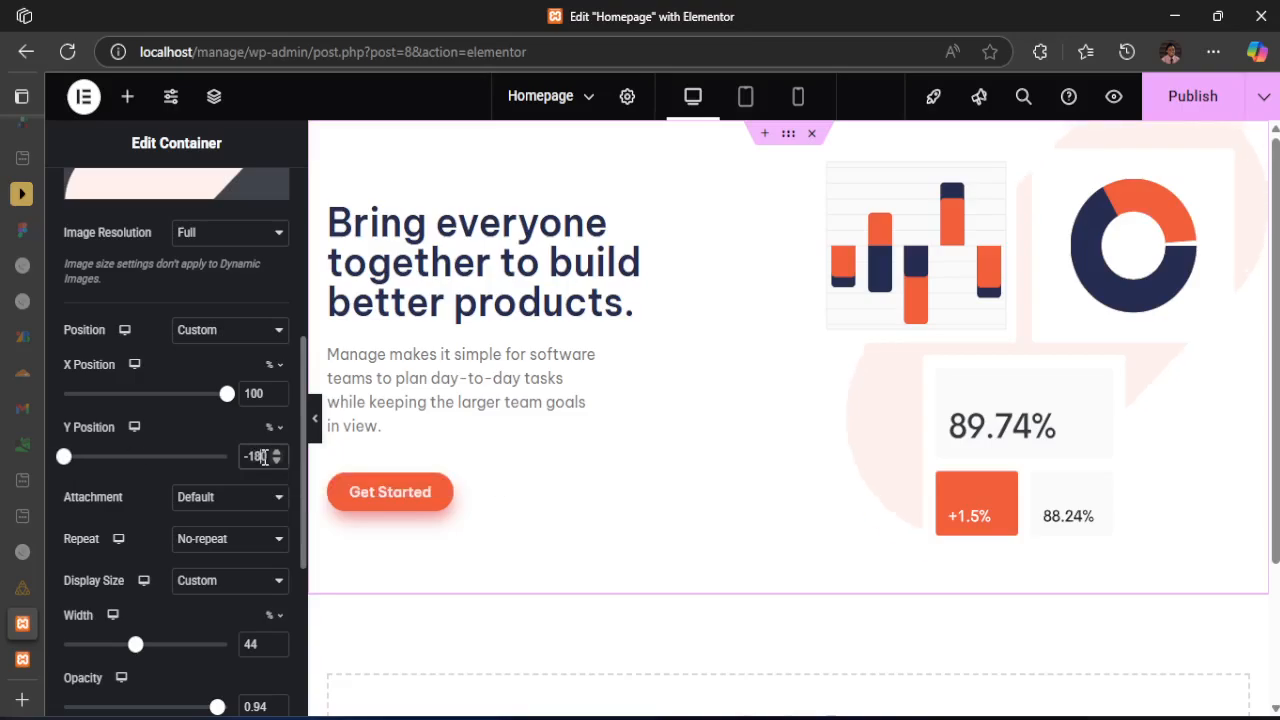
key("BackSpace")
key("BackSpace")
type("200")
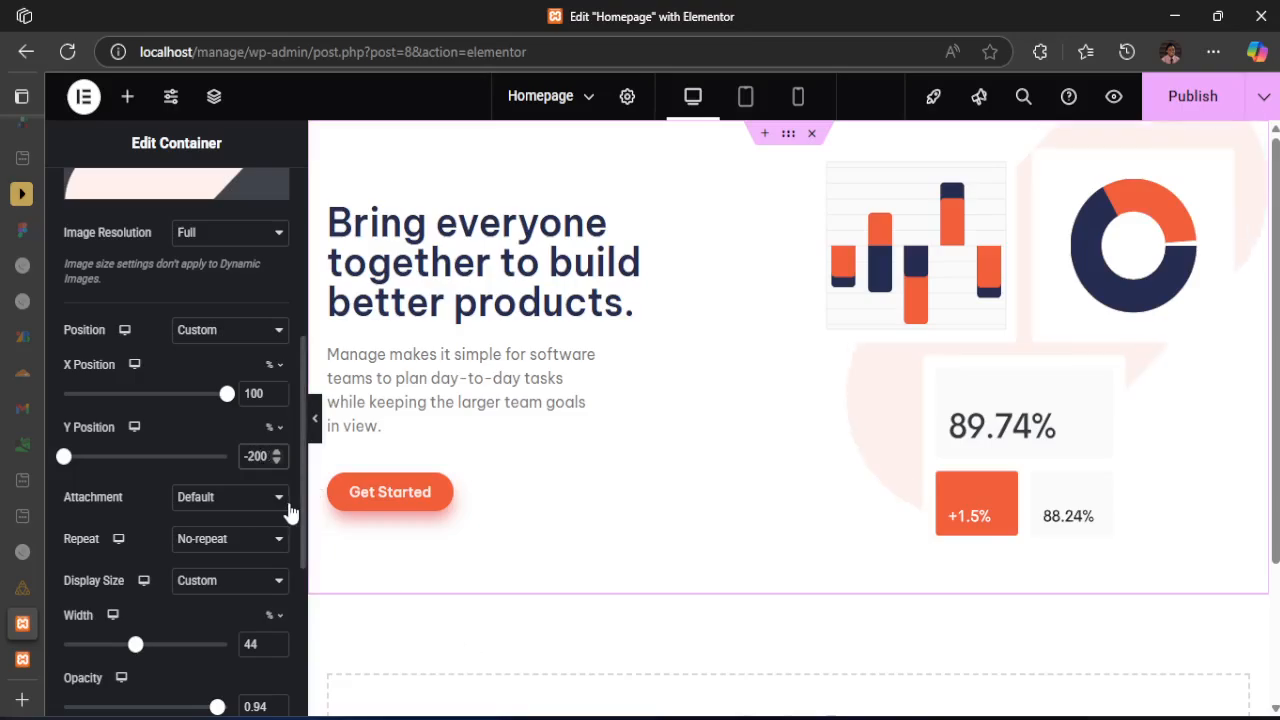
Set the overlay image's X position to 120% and its Y position to -350%
key("BackSpace")
type("5")
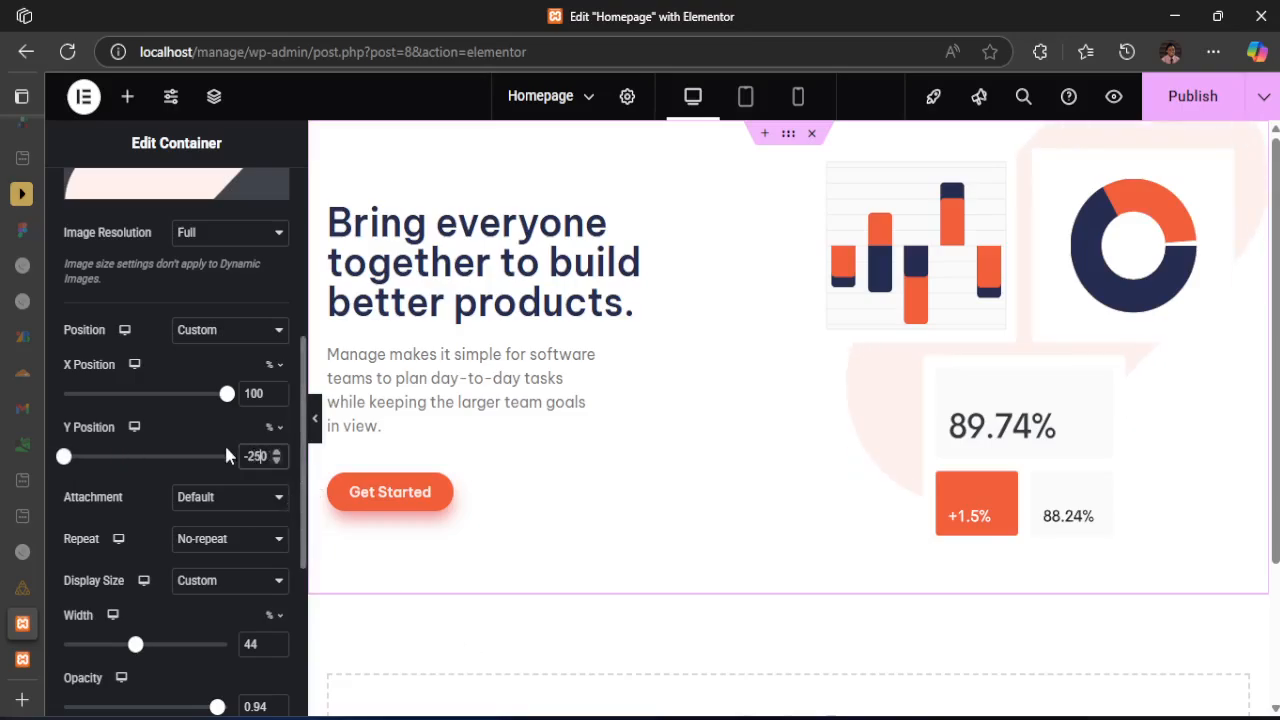
left_click(258, 391)
key("BackSpace")
type("2")
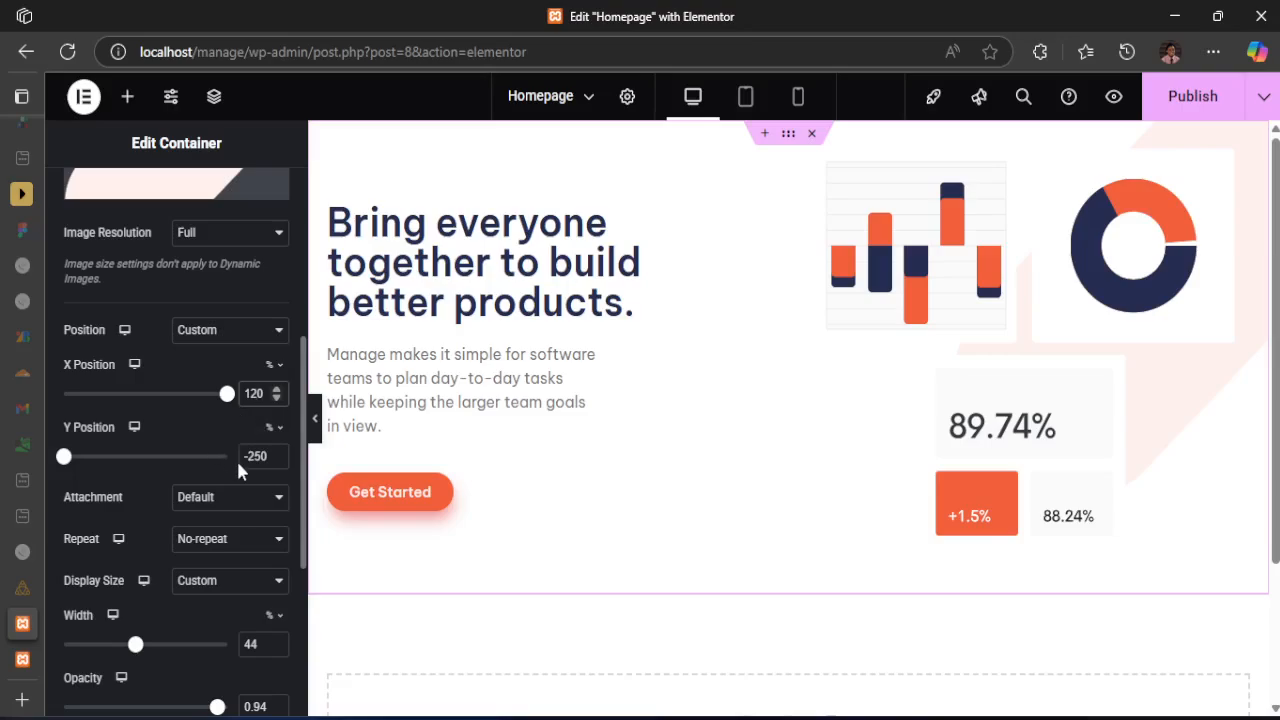
left_click(256, 456)
key("BackSpace")
type("3")
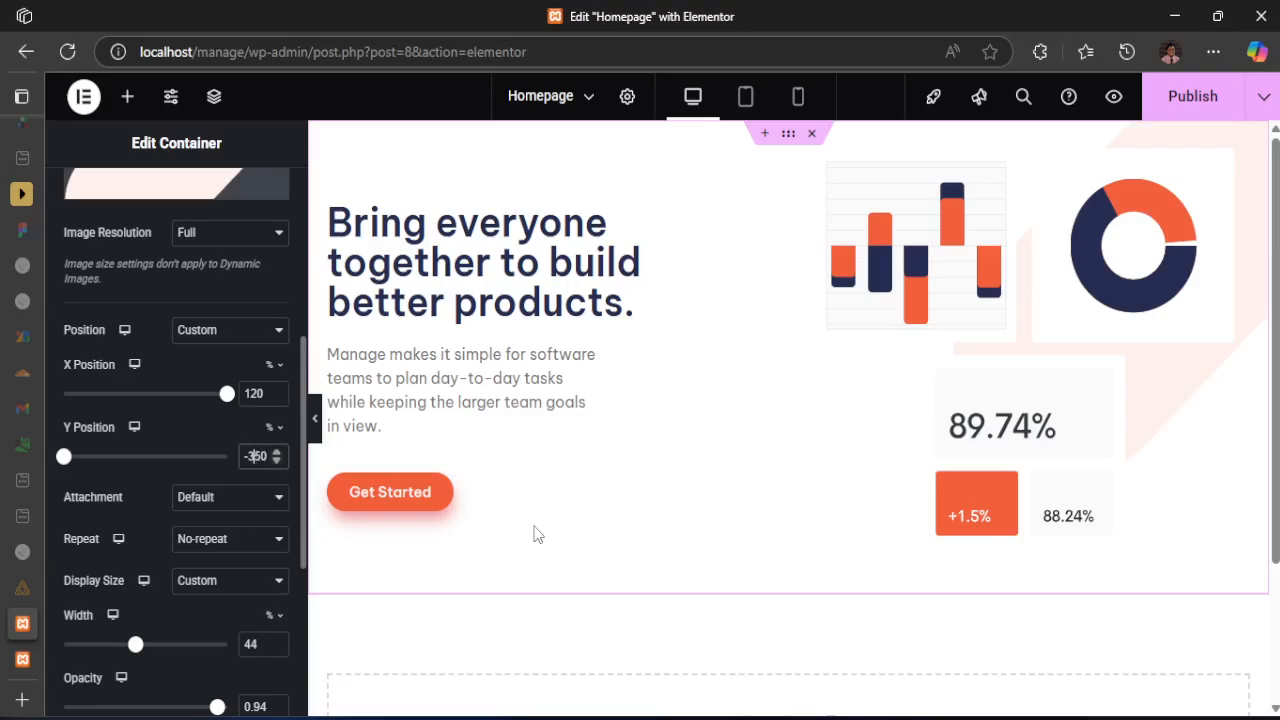
Publish the Homepage and review the "What's different about Manage?" section in the desktop-design.jpg mockup
scroll(166, 432, "up", 5)
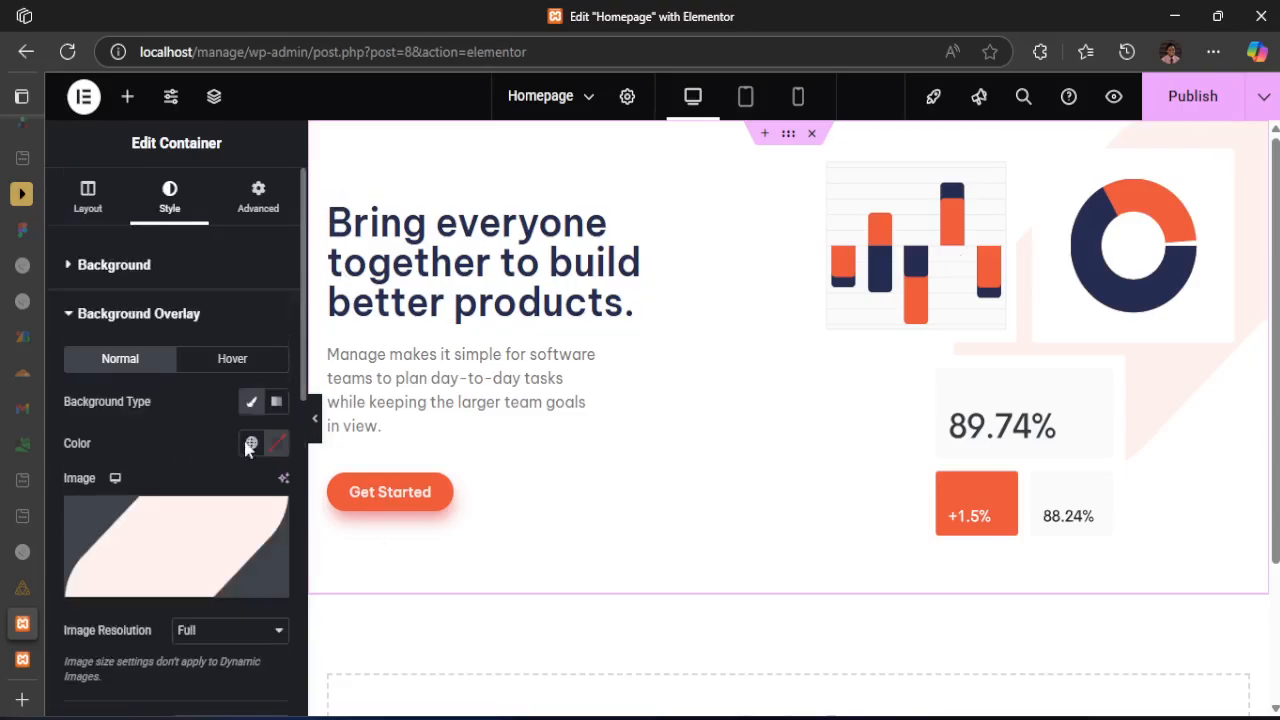
left_click(1178, 104)
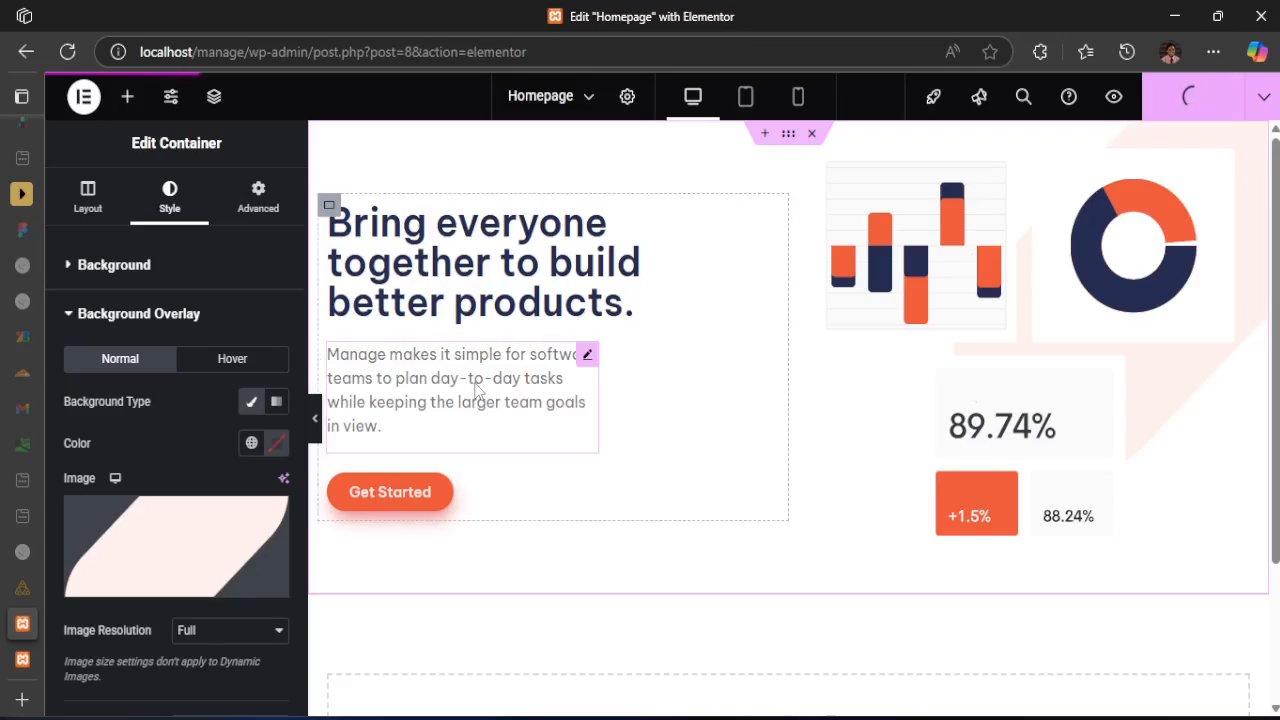
key("alt+Tab")
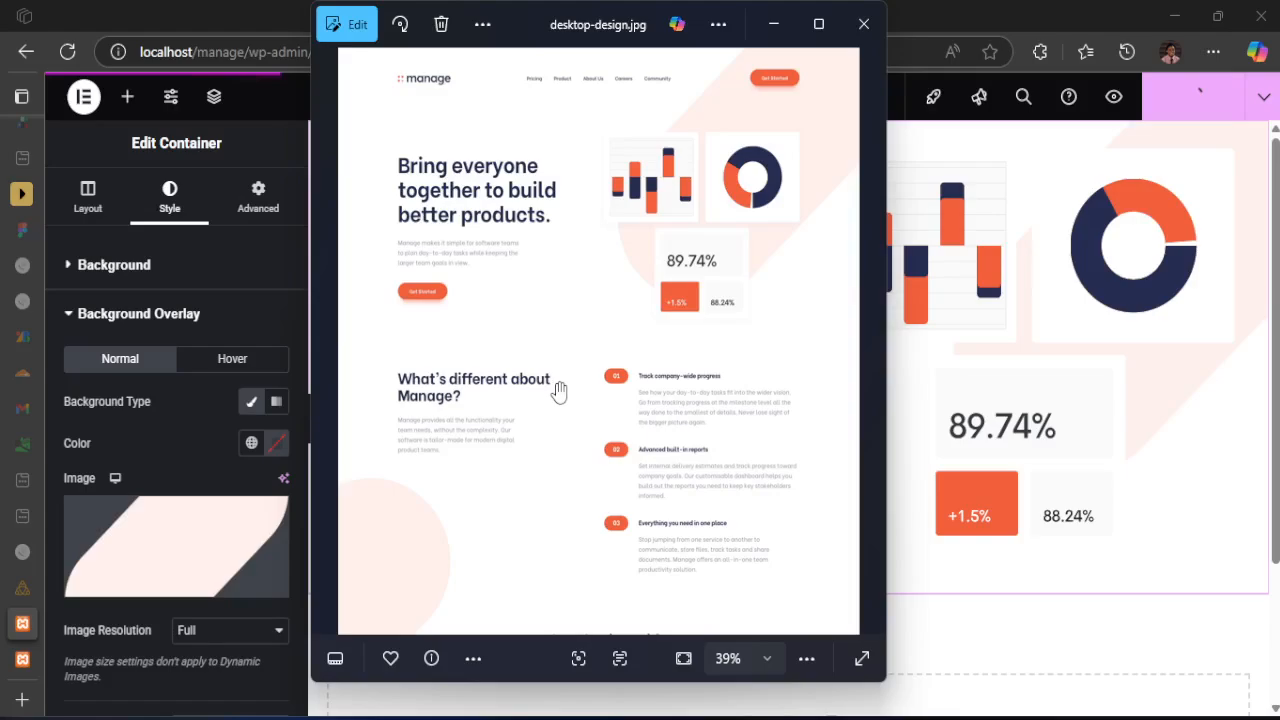
left_click_drag(507, 527, 526, 352)
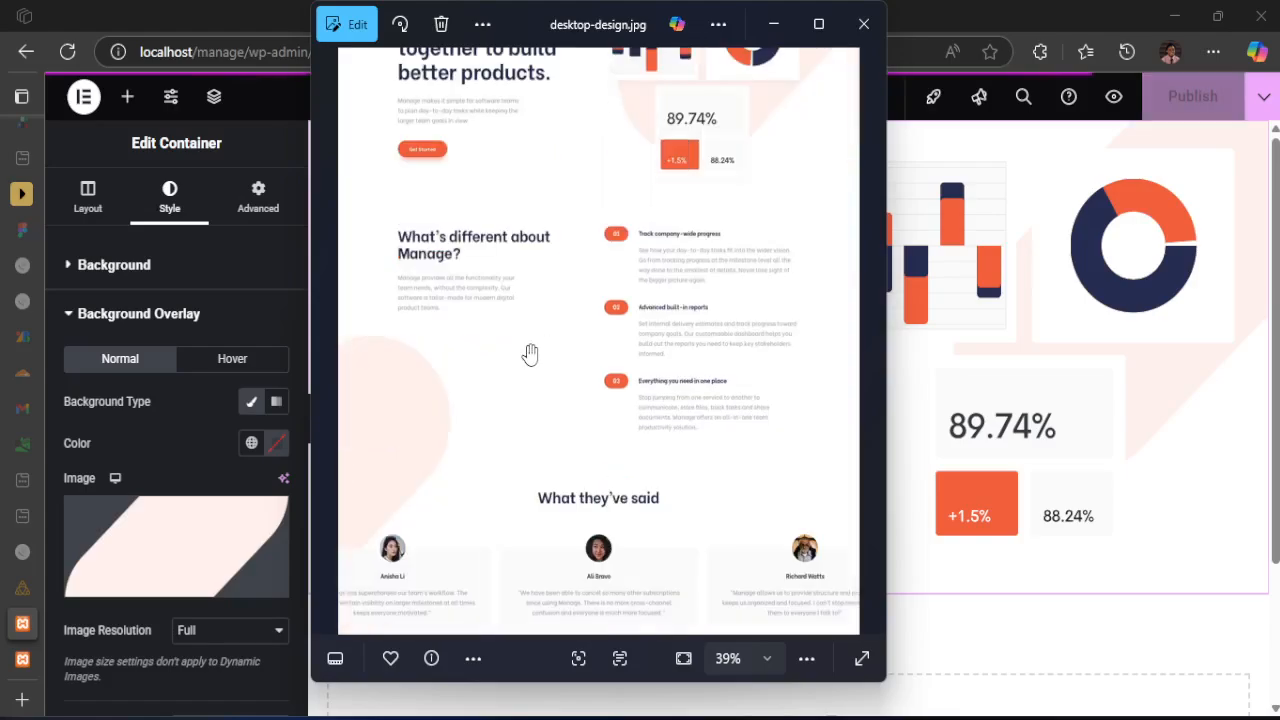
scroll(505, 425, "down", 1)
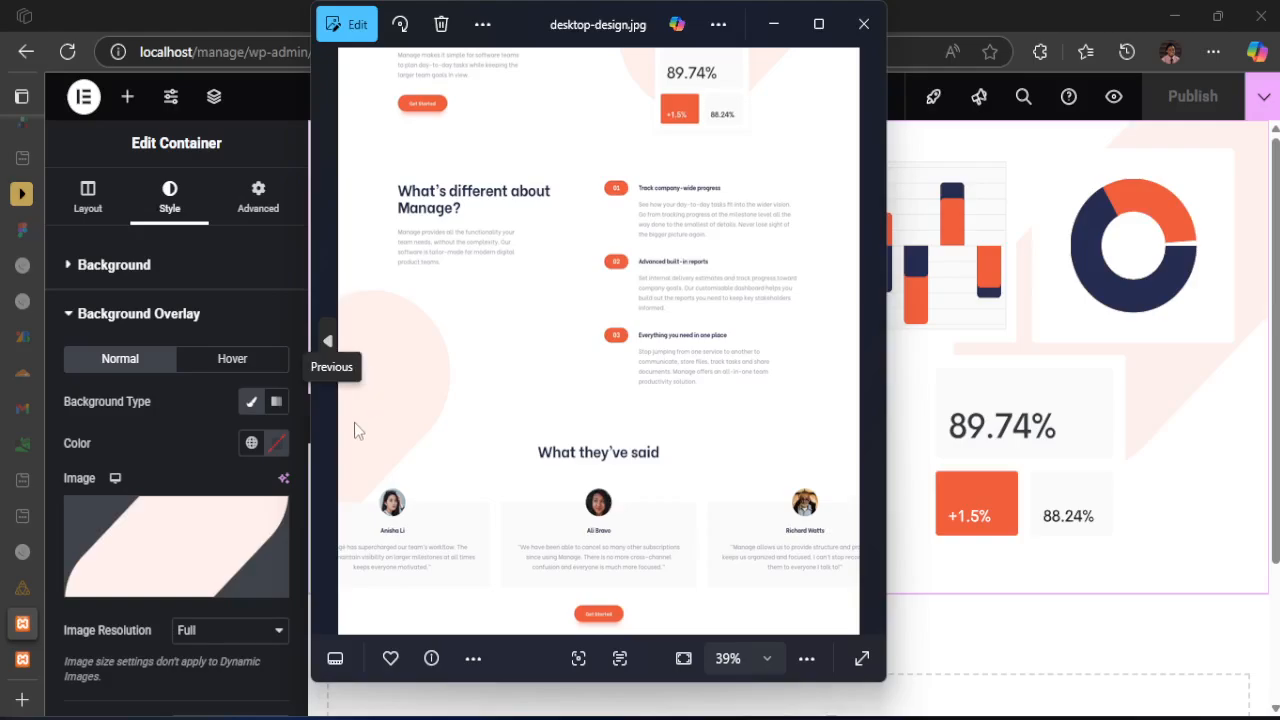
left_click(980, 9)
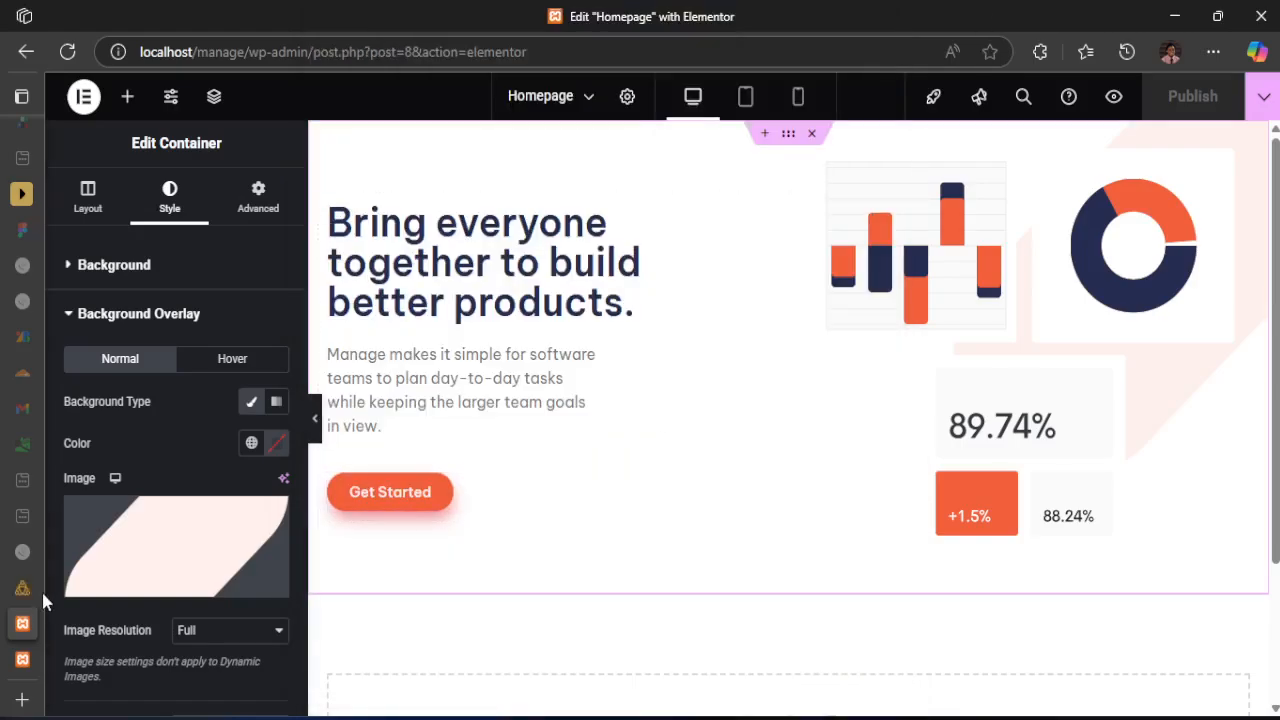
Reload the published Manage page and check the hero's text, images and background overlay shape
left_click(22, 659)
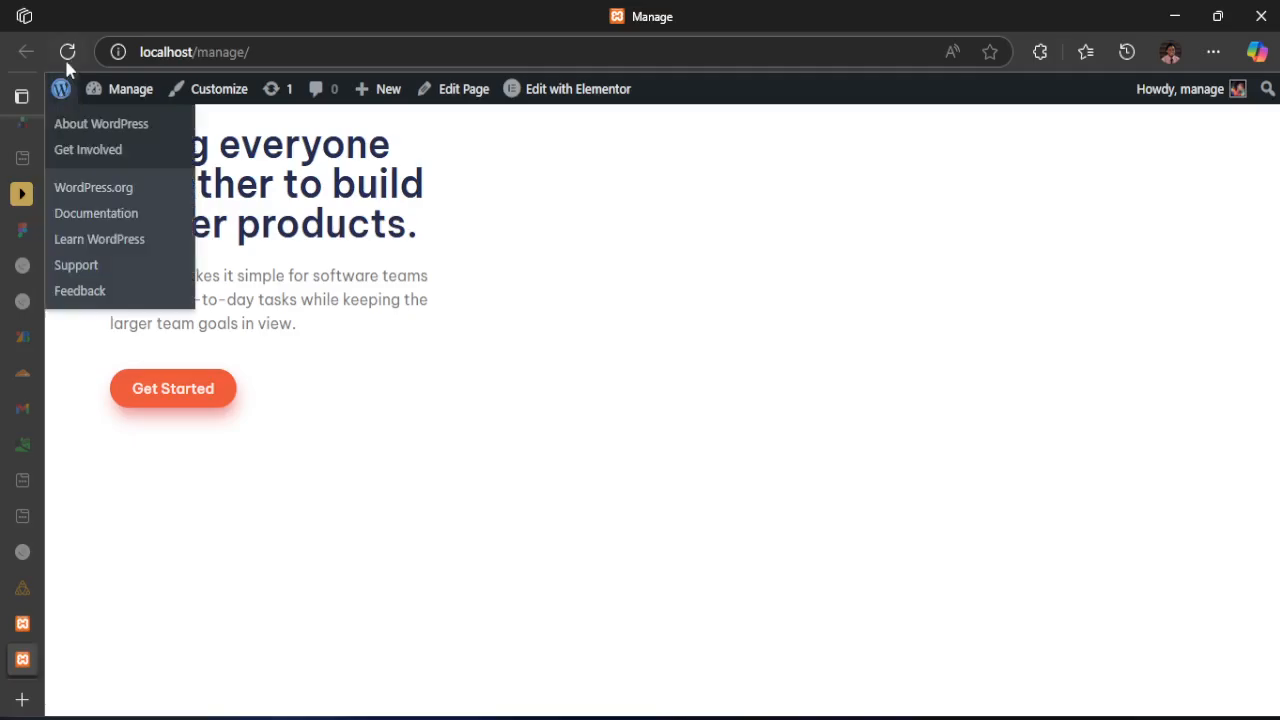
left_click(67, 51)
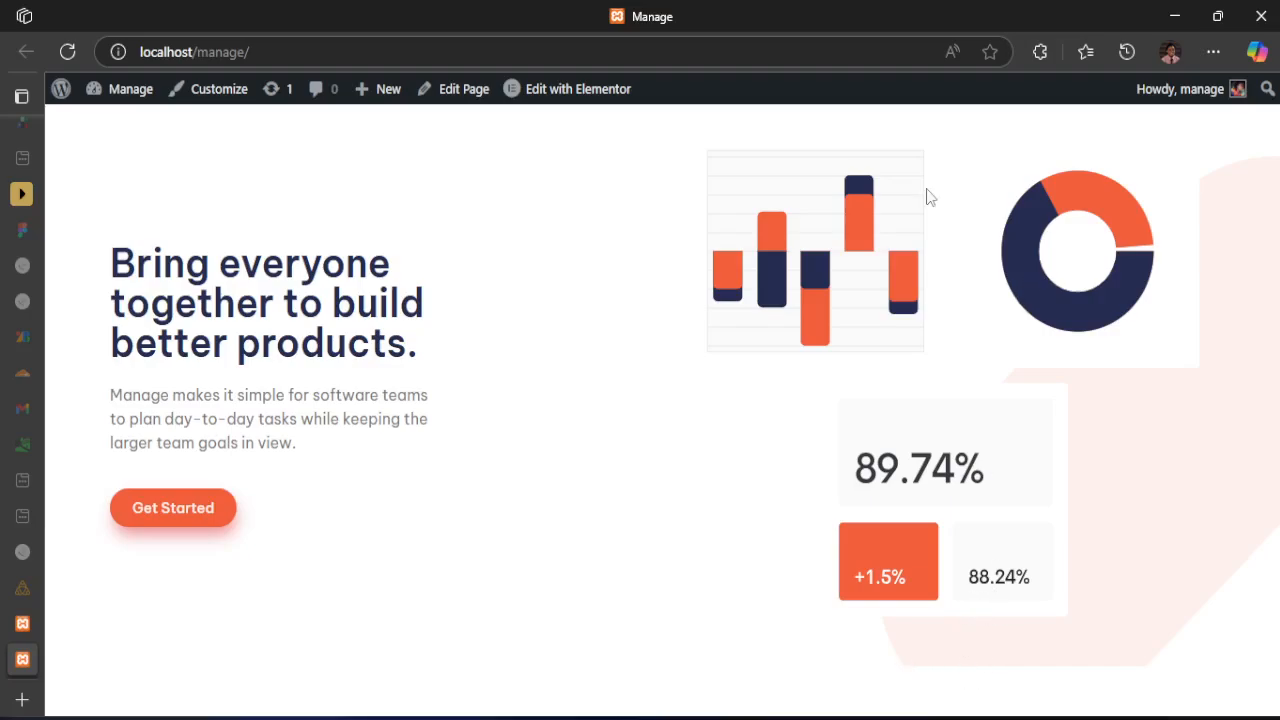
left_click(23, 623)
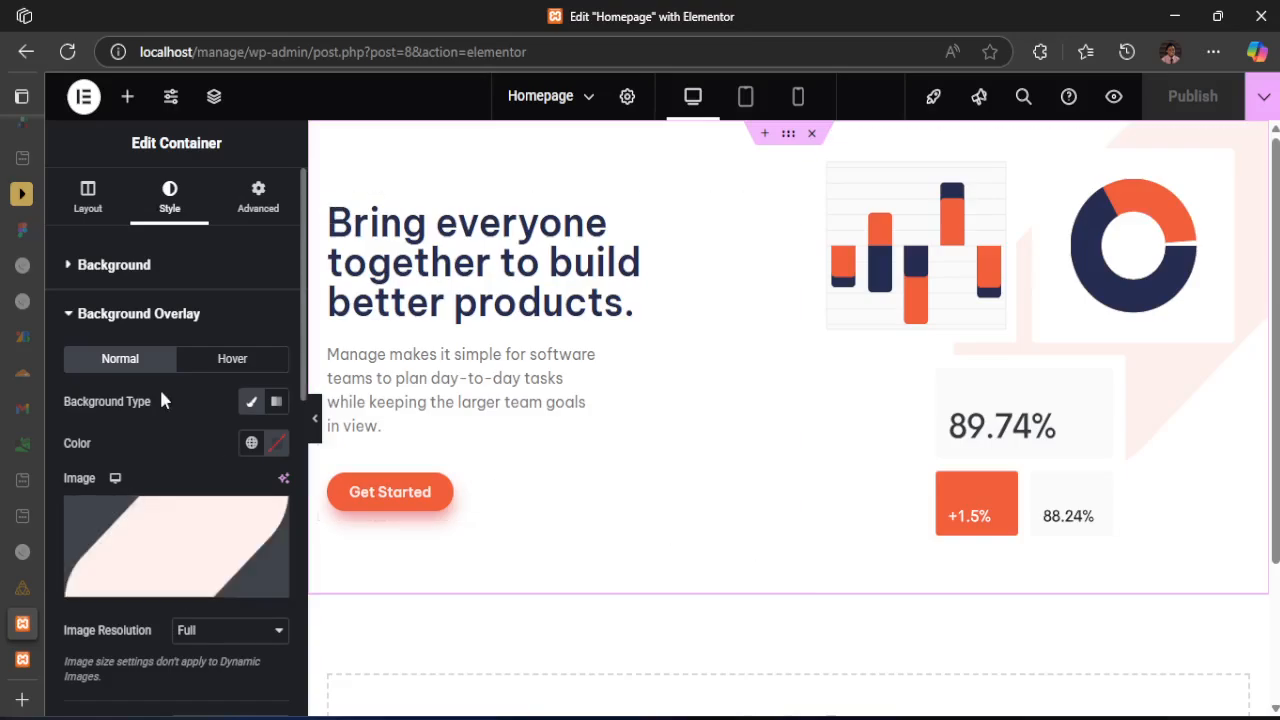
mouse_move(14, 531)
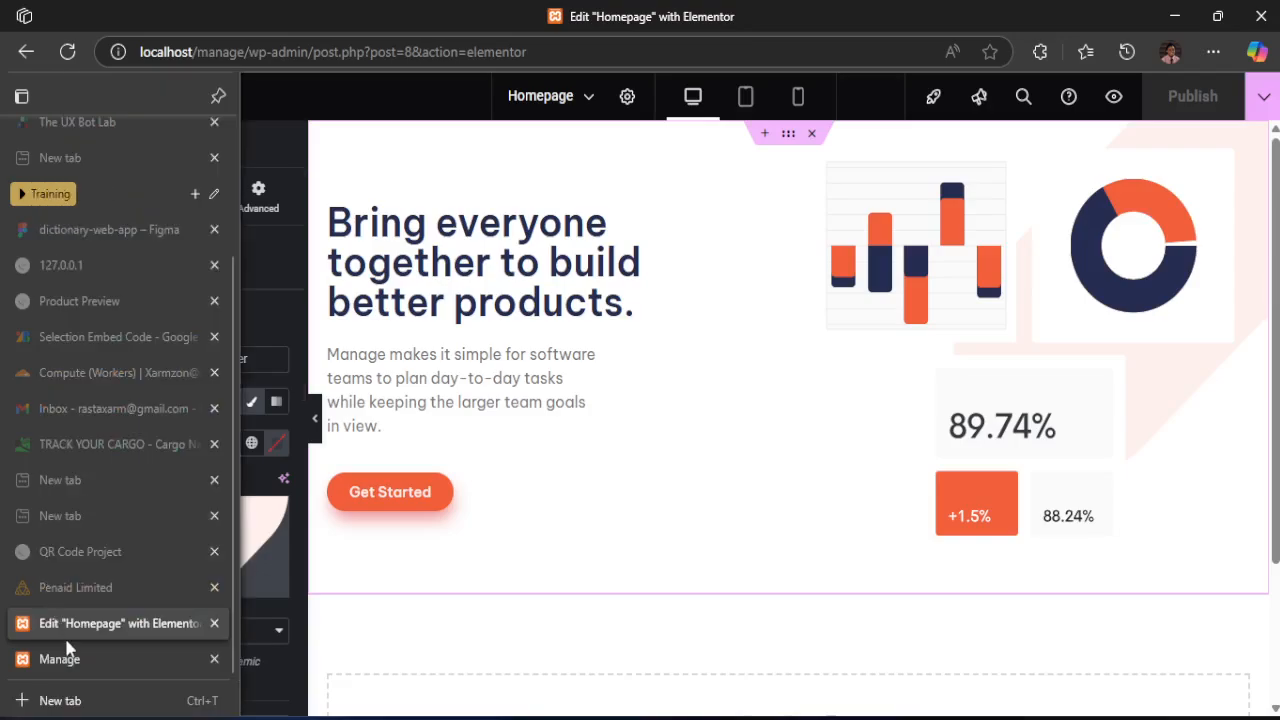
mouse_move(17, 592)
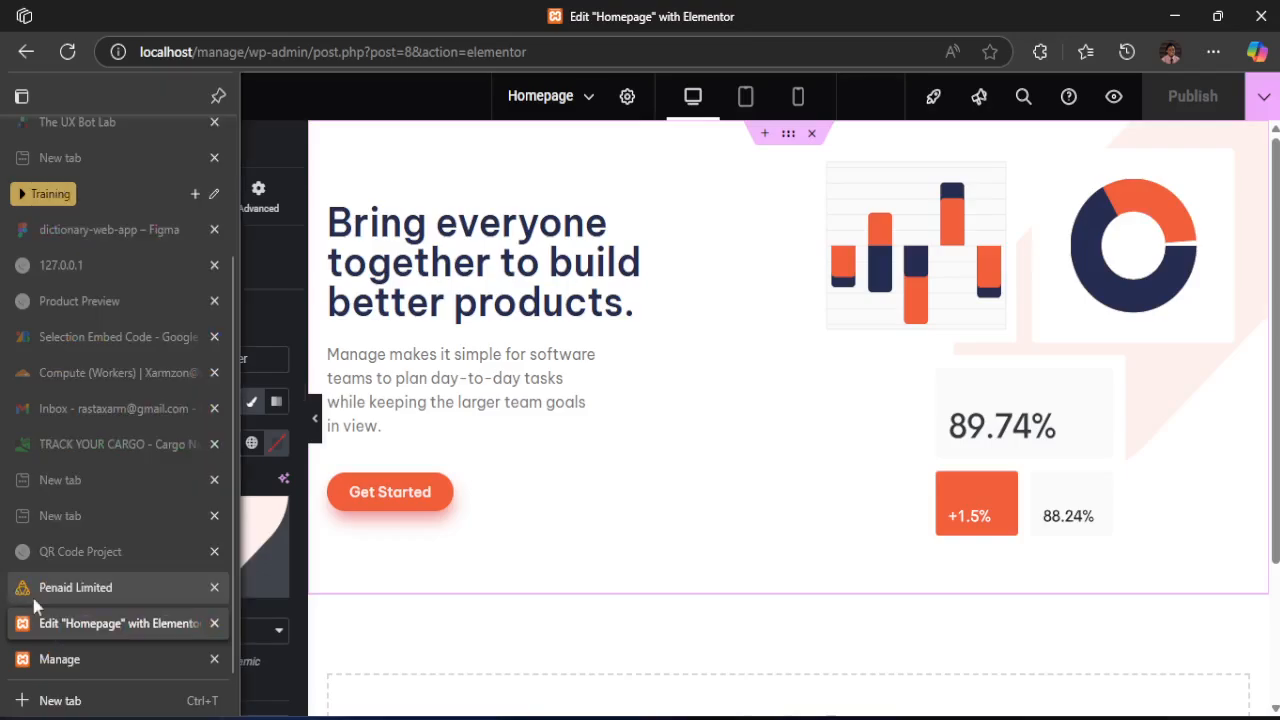
left_click(60, 659)
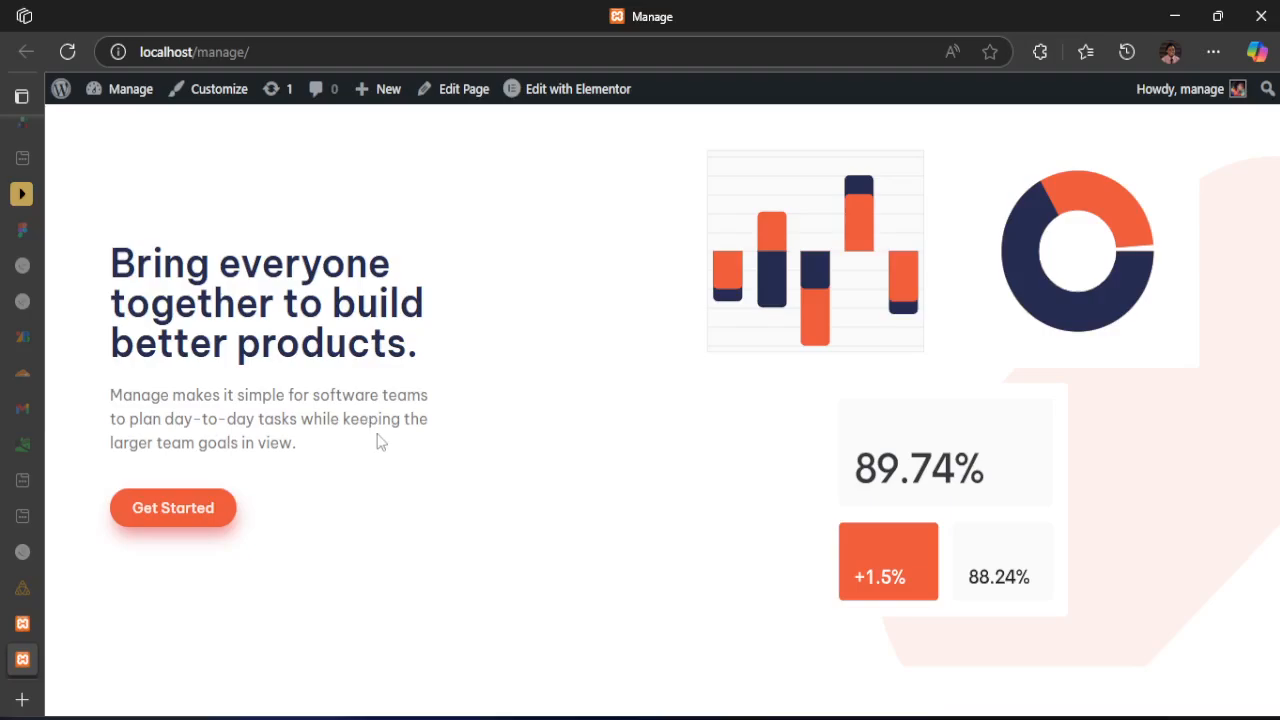
left_click_drag(111, 255, 477, 386)
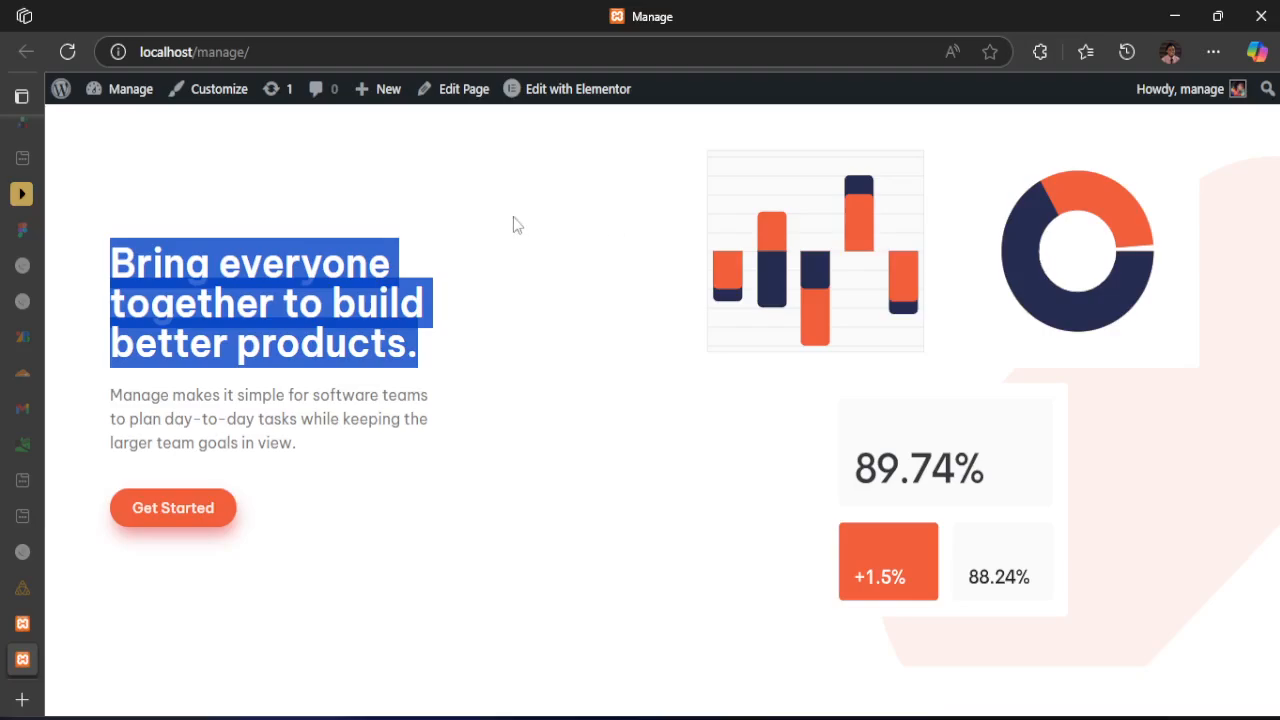
left_click(286, 397)
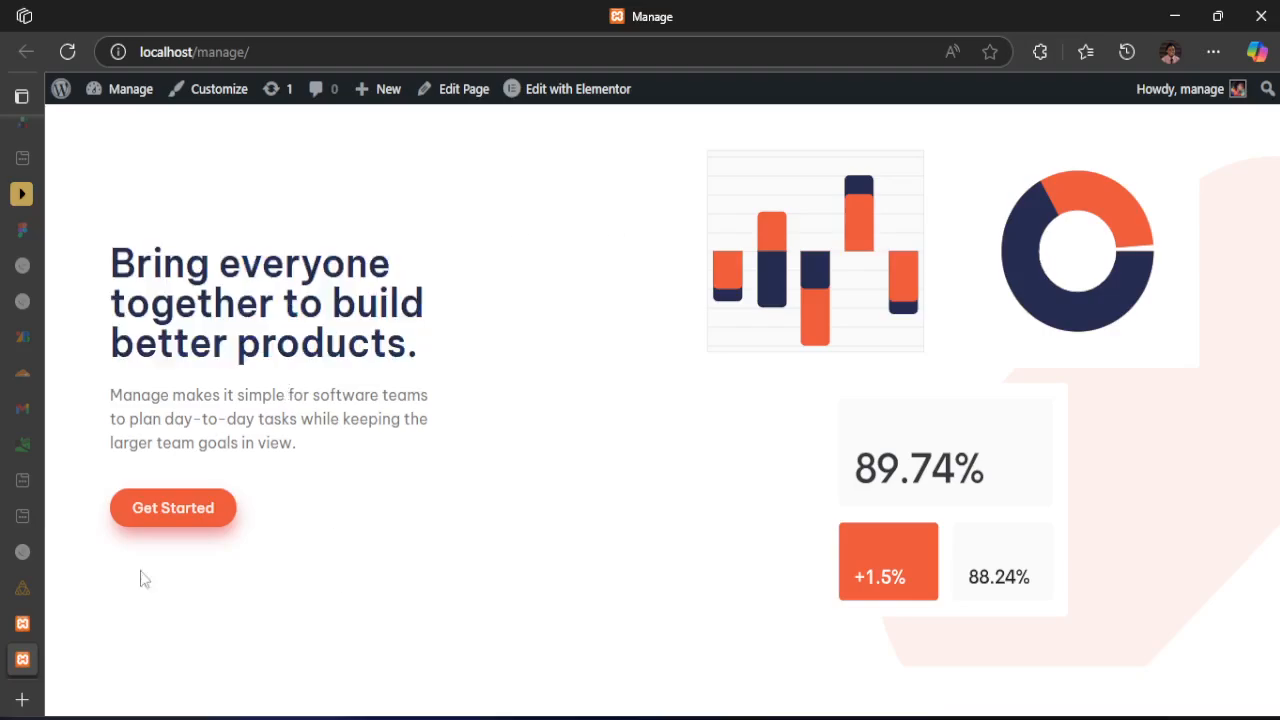
Add a Flexbox container with two equal columns below the hero section on the Homepage
left_click(22, 623)
scroll(653, 475, "down", 2)
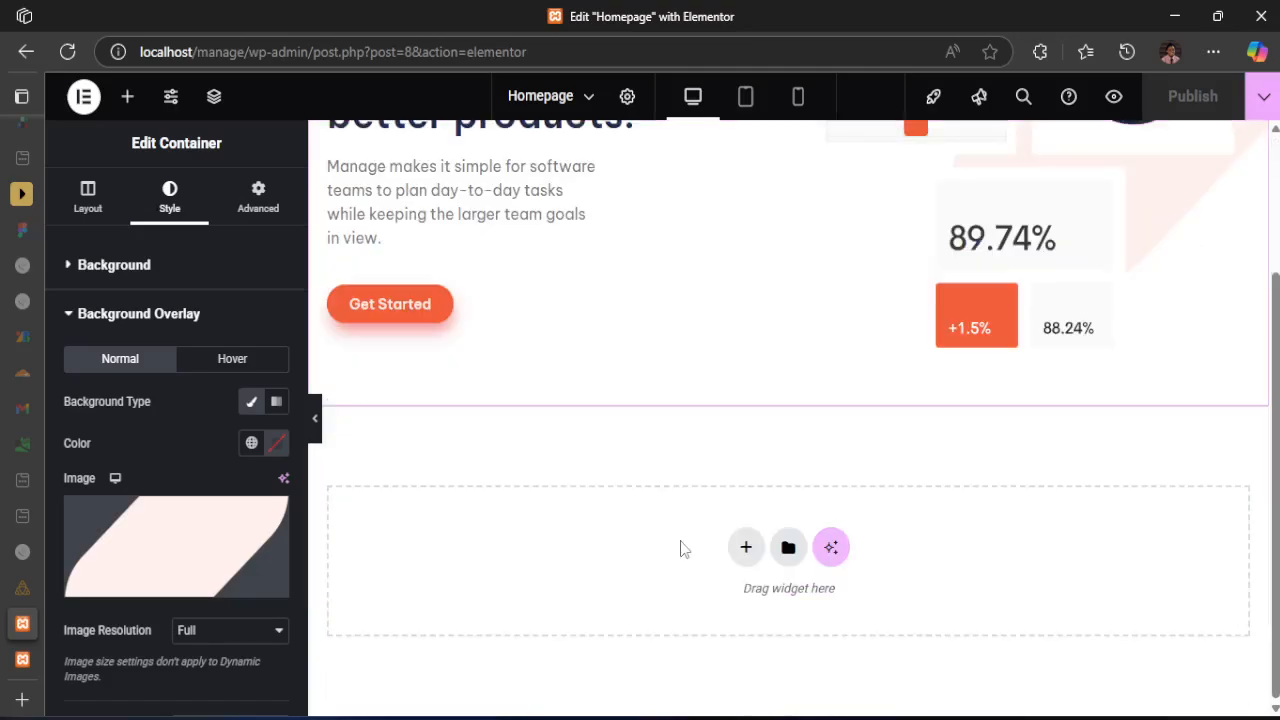
left_click(750, 550)
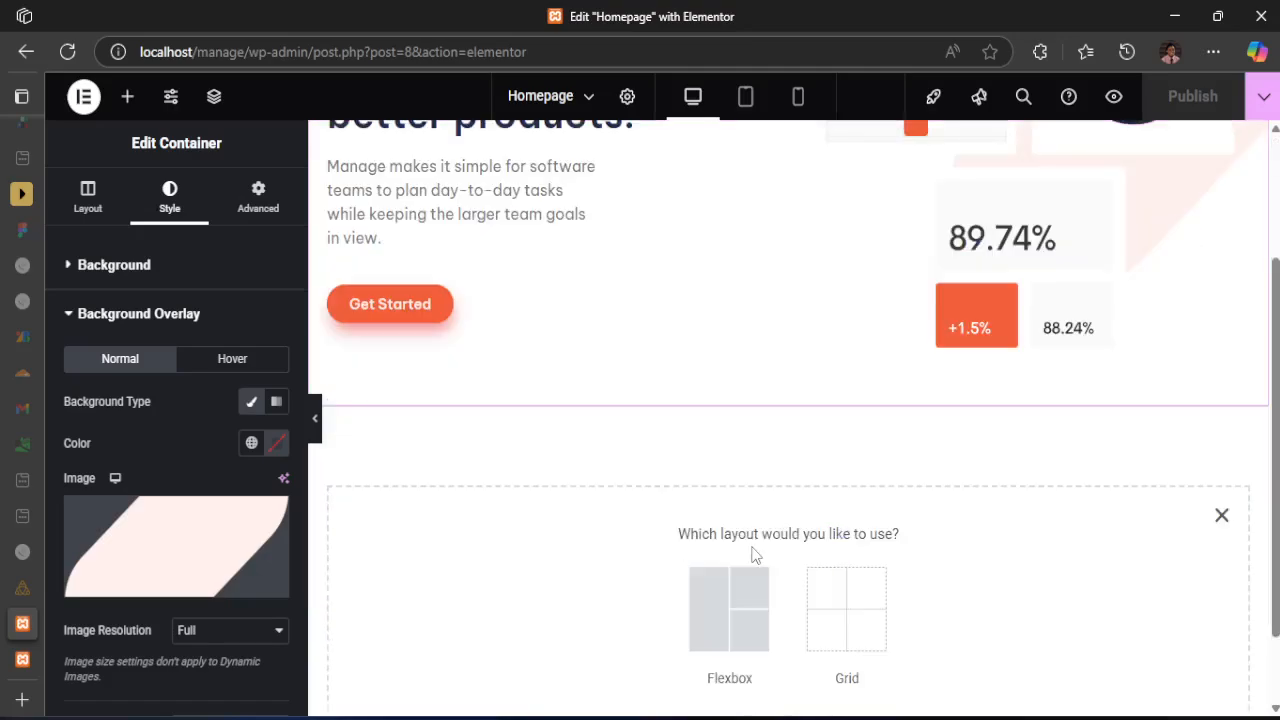
left_click(733, 595)
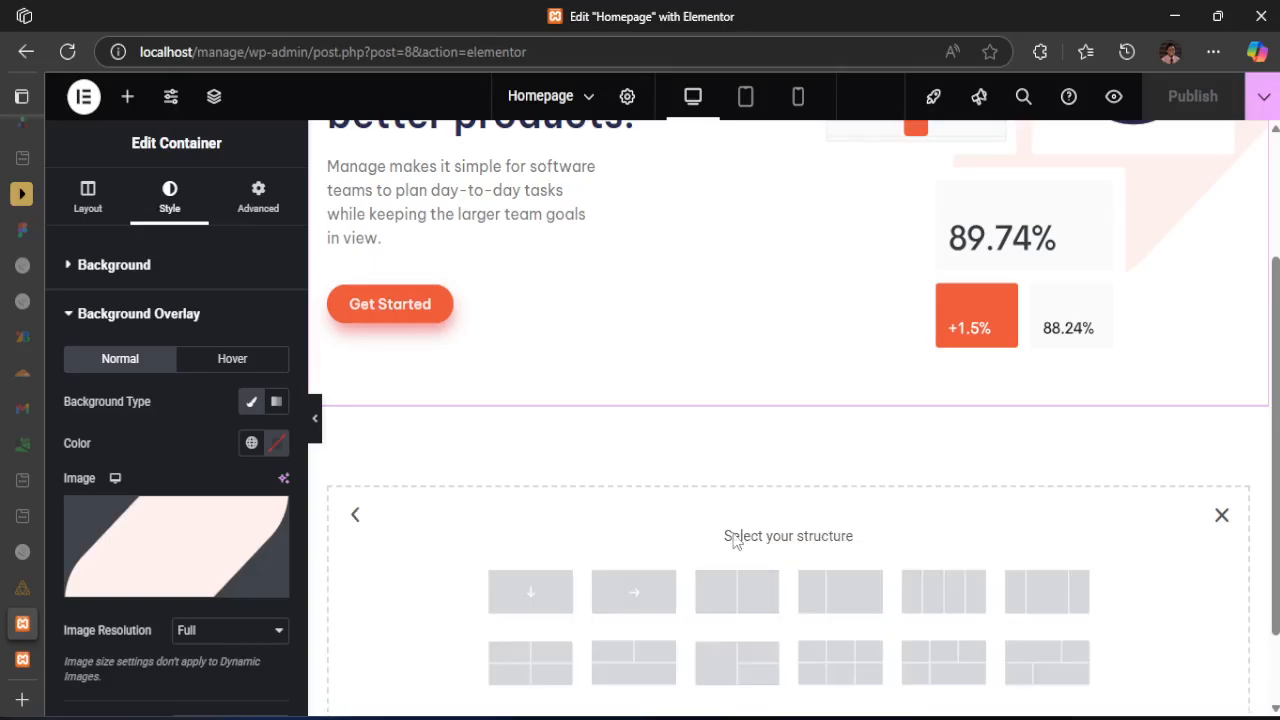
left_click(747, 598)
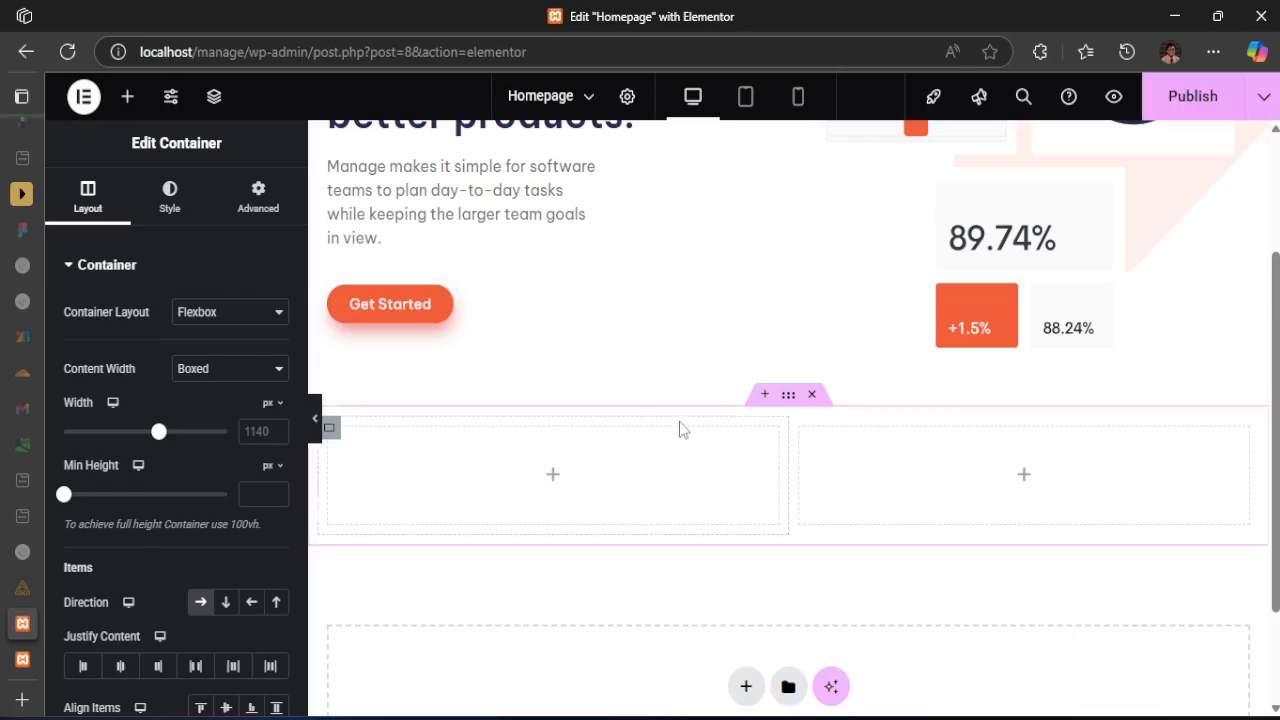
Following the desktop design, add a Heading widget with a Text Editor widget beneath it to the new container's first column
key("alt+Tab")
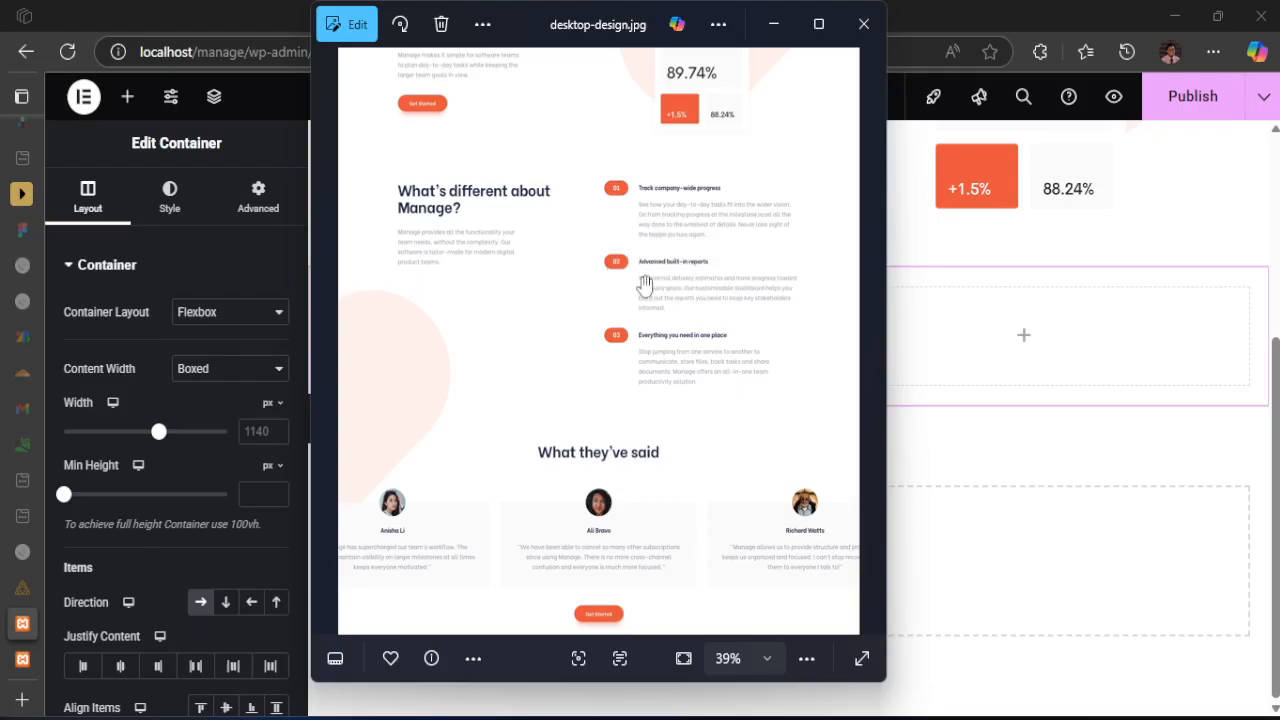
key("alt+Tab")
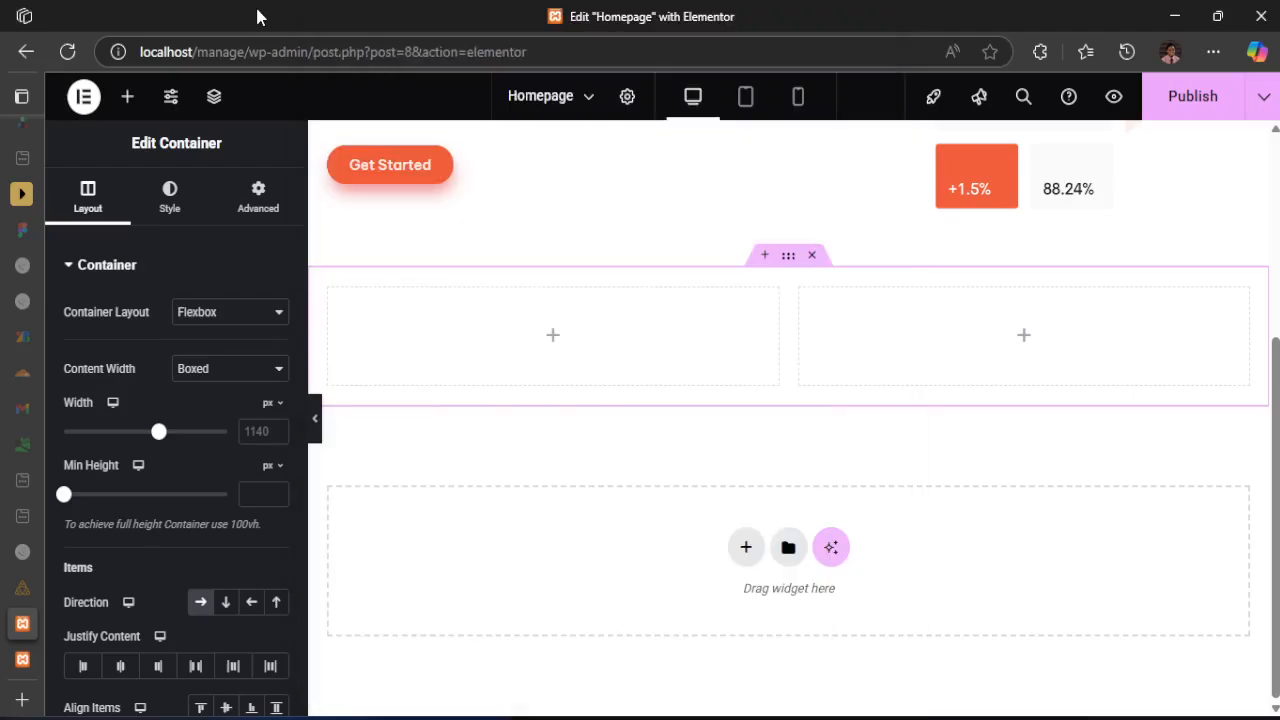
left_click(553, 337)
left_click_drag(117, 505, 422, 313)
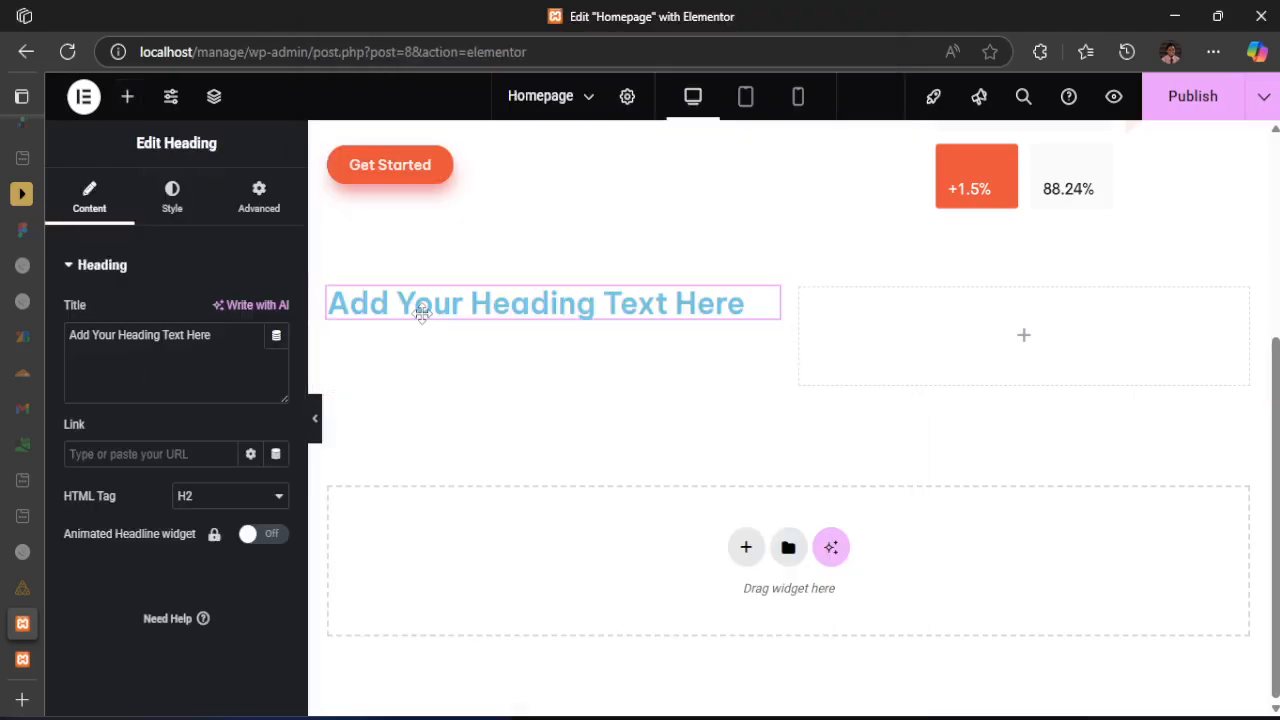
left_click(127, 96)
left_click_drag(115, 600, 506, 310)
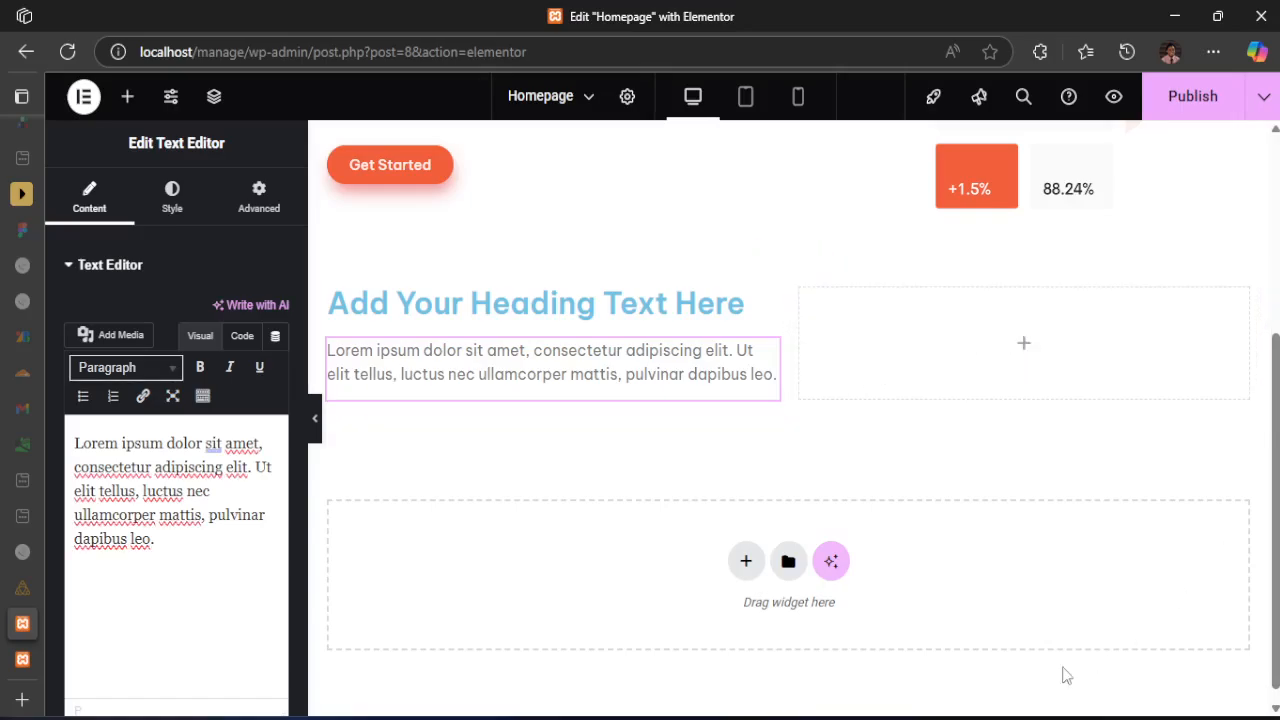
Check the new section against the desktop-design.jpg mockup and publish the updated Homepage
left_click(900, 718)
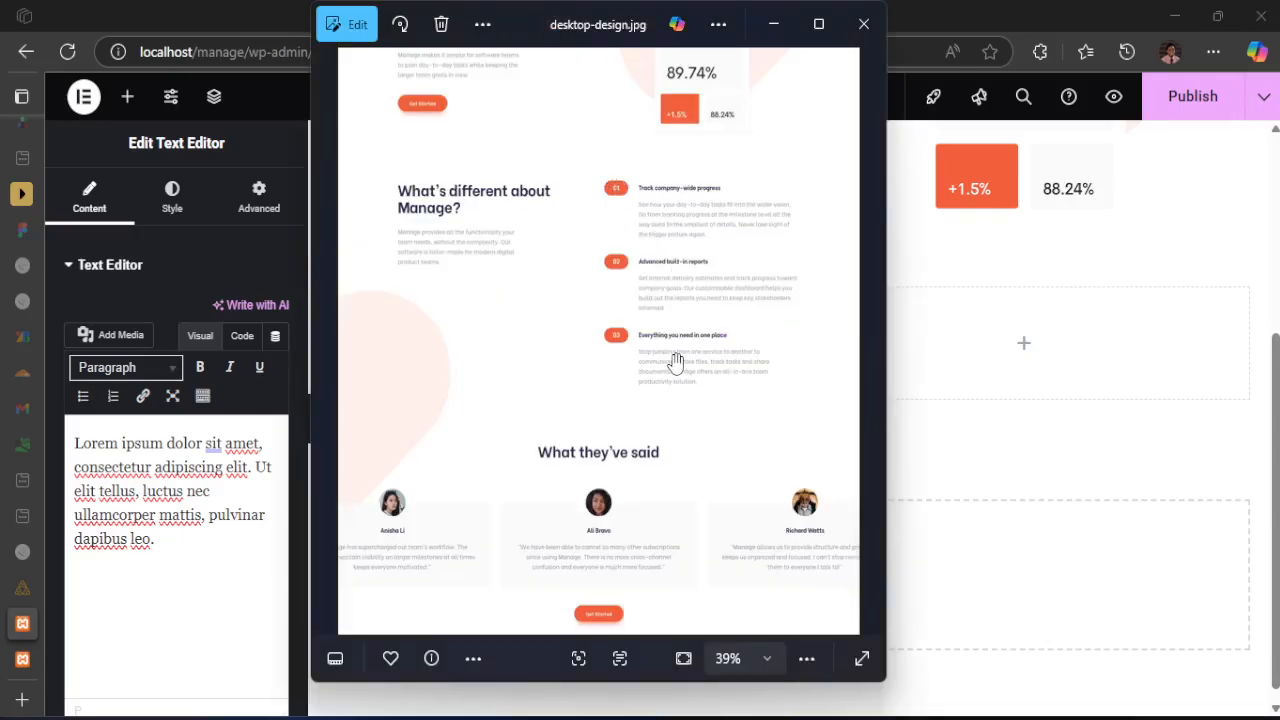
left_click(1123, 263)
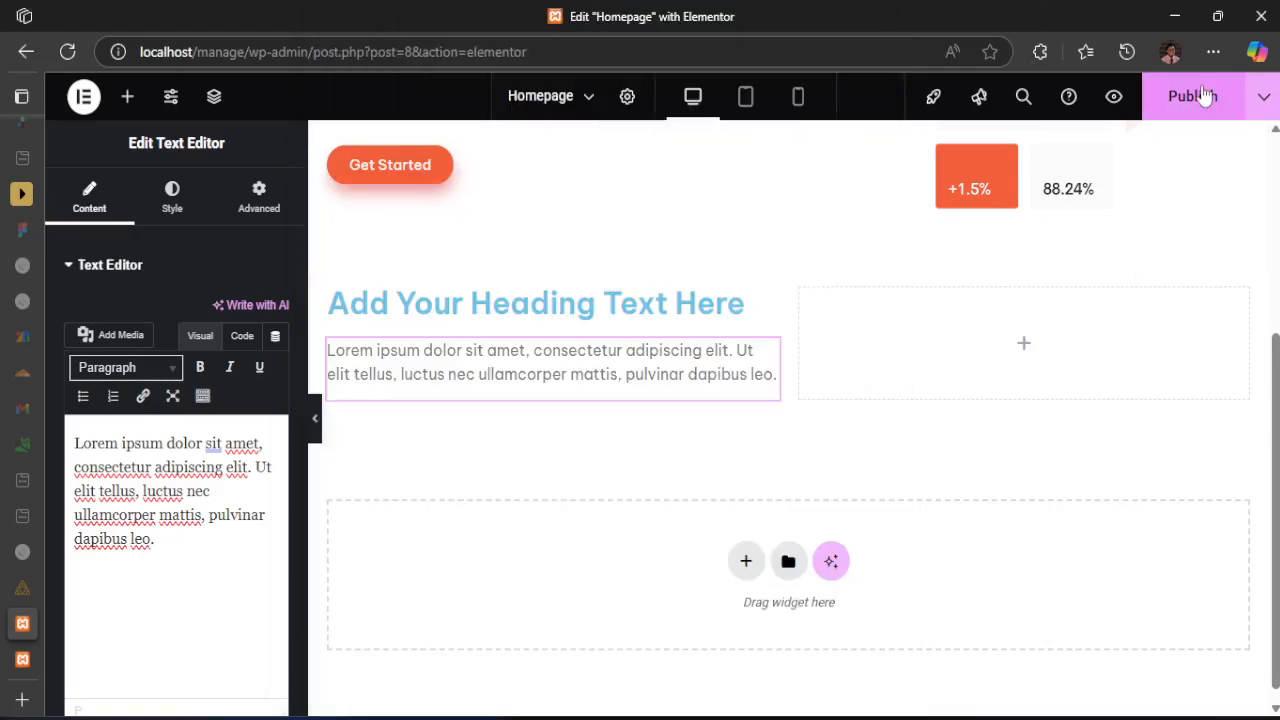
left_click(1186, 95)
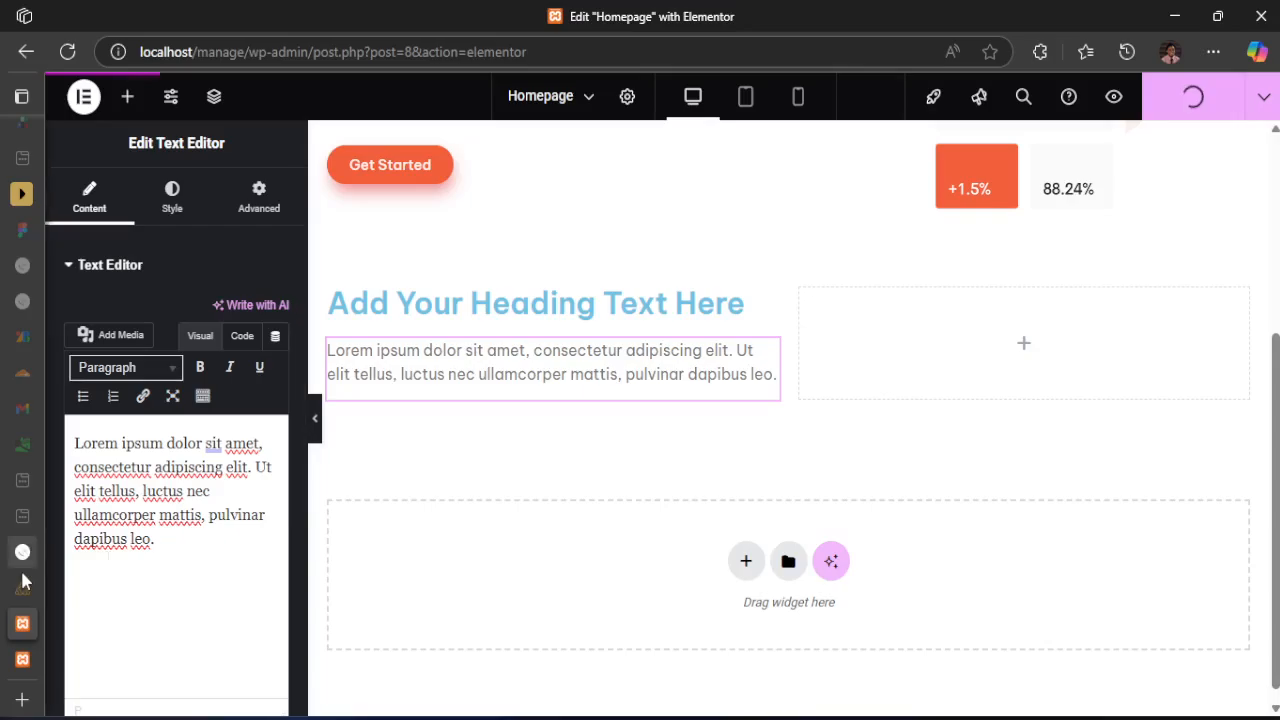
mouse_move(21, 630)
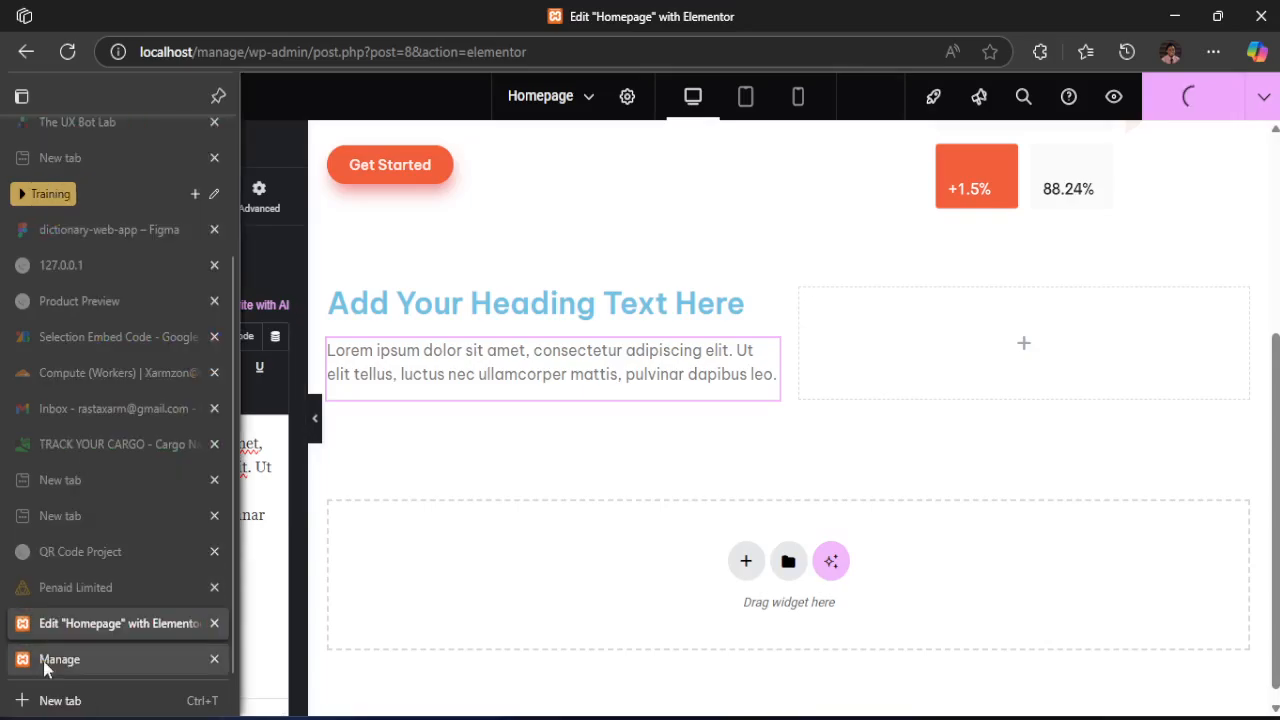
mouse_move(43, 663)
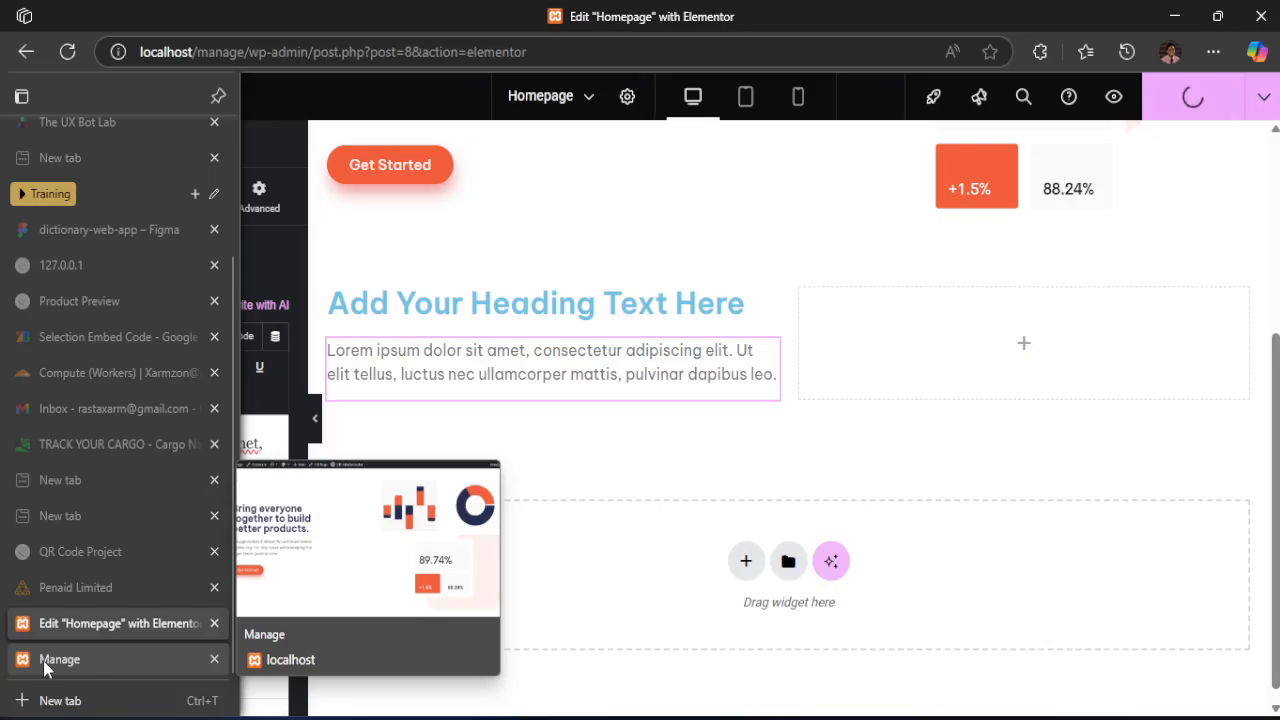